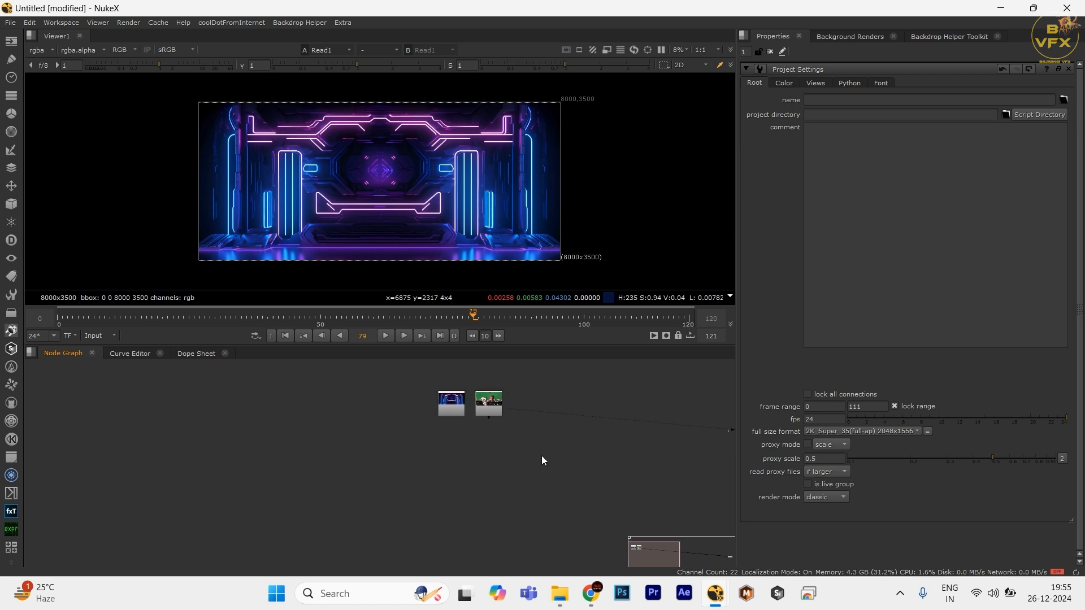
- Move the green-screen Read2 node to the opposite side of the Read1 background node in the node graph
{"action": "left_click_drag", "start_coordinate": [501, 414], "coordinate": [504, 472]}
{"action": "left_click_drag", "start_coordinate": [566, 414], "coordinate": [399, 526]}
{"action": "scroll", "coordinate": [500, 443], "scroll_direction": "up", "scroll_amount": 2}
{"action": "left_click_drag", "start_coordinate": [568, 434], "coordinate": [344, 509]}
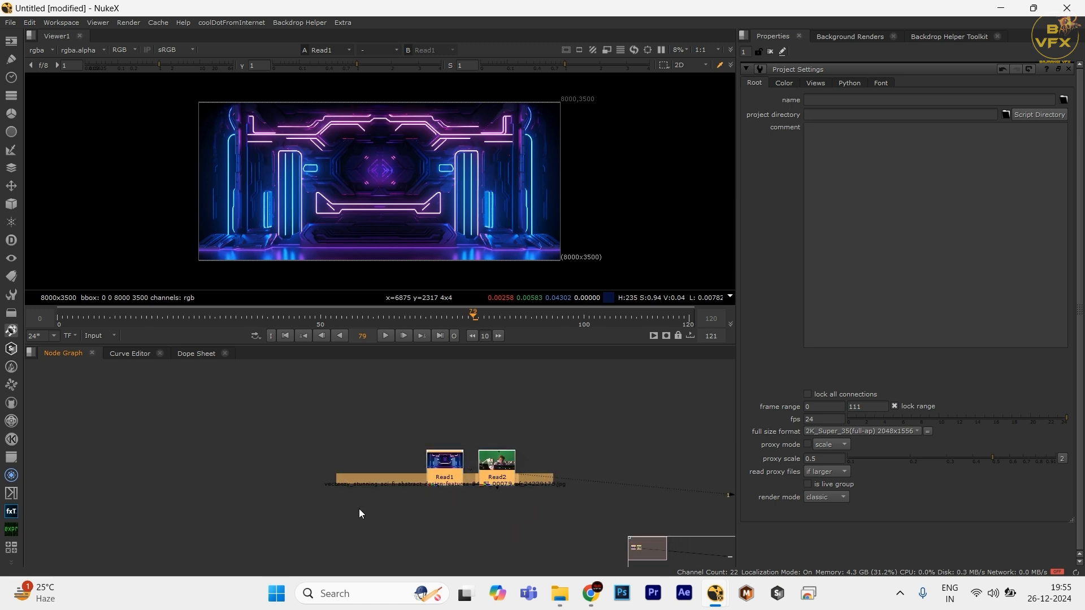
{"action": "left_click", "coordinate": [537, 433]}
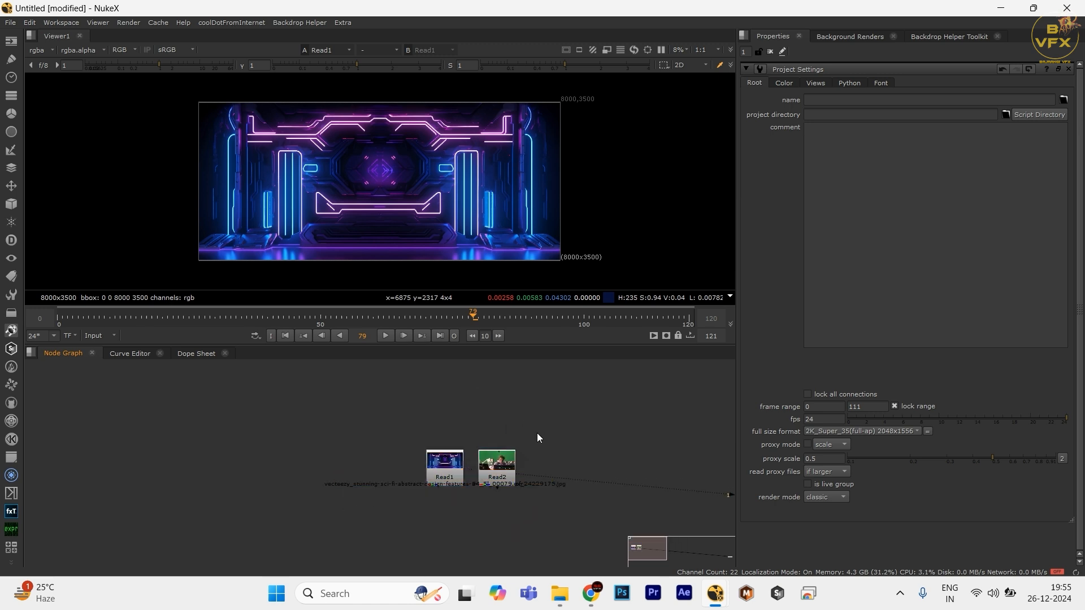
{"action": "left_click_drag", "start_coordinate": [491, 479], "coordinate": [337, 484]}
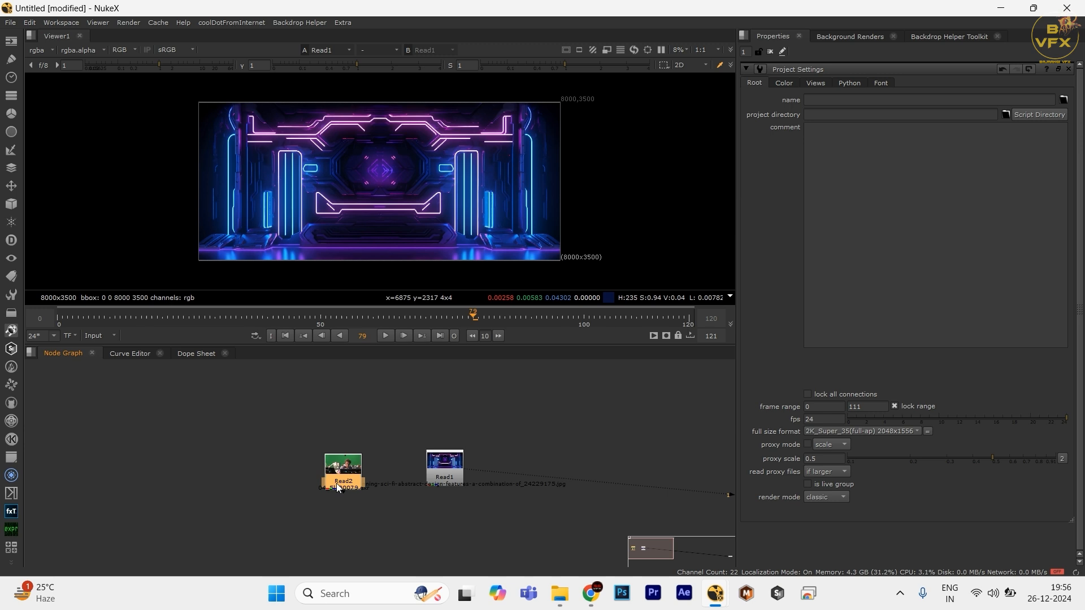
- Check the green-screen footage's format in the Read2 properties and set the project's full size format to 1920x1012
{"action": "double_click", "coordinate": [337, 486]}
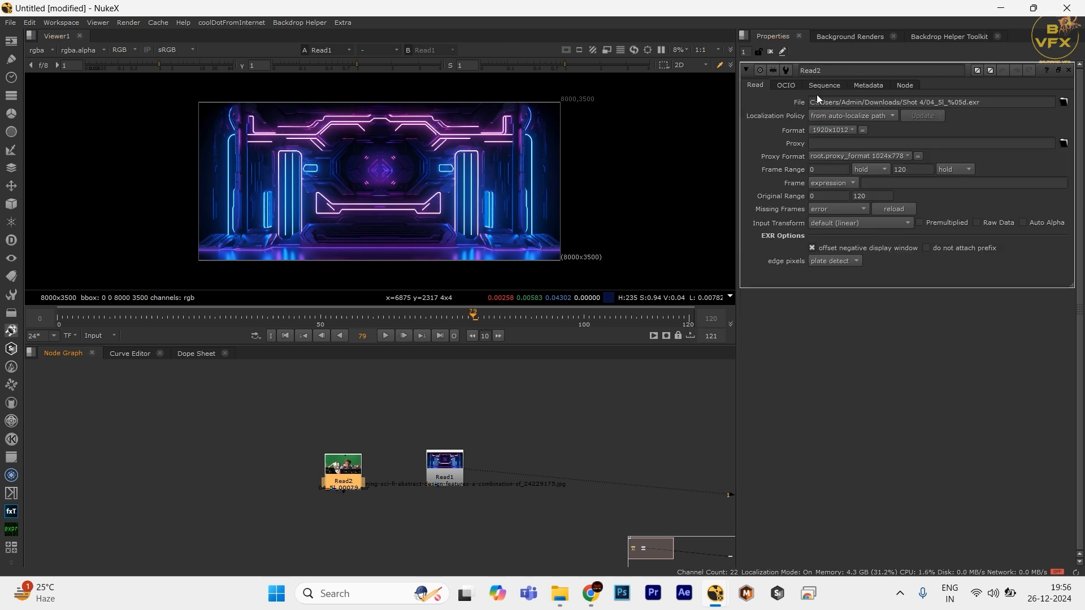
{"action": "left_click", "coordinate": [592, 443]}
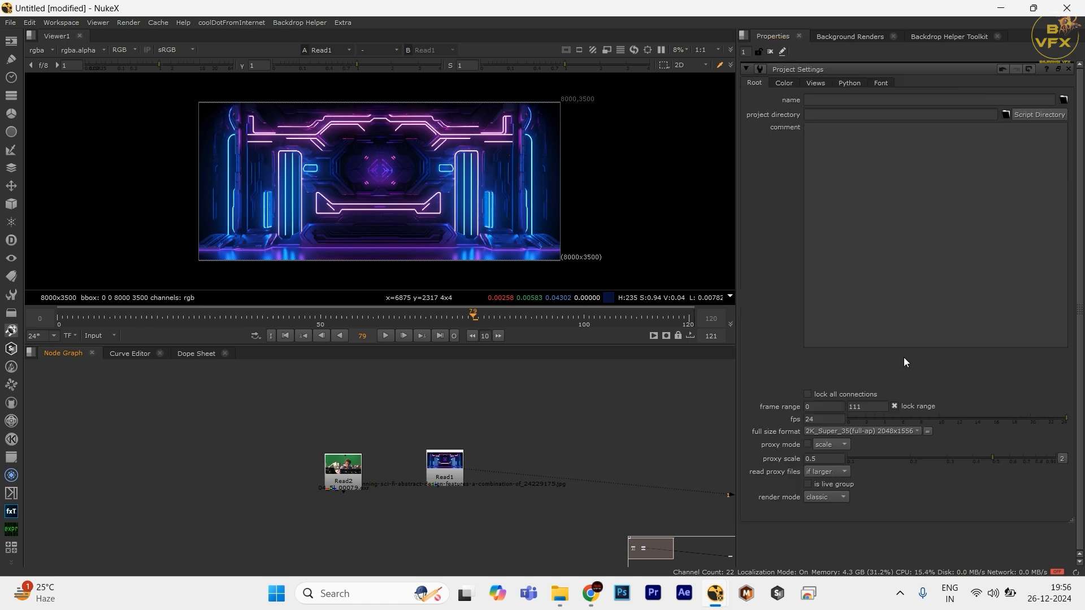
{"action": "key", "text": "s"}
{"action": "left_click", "coordinate": [846, 432]}
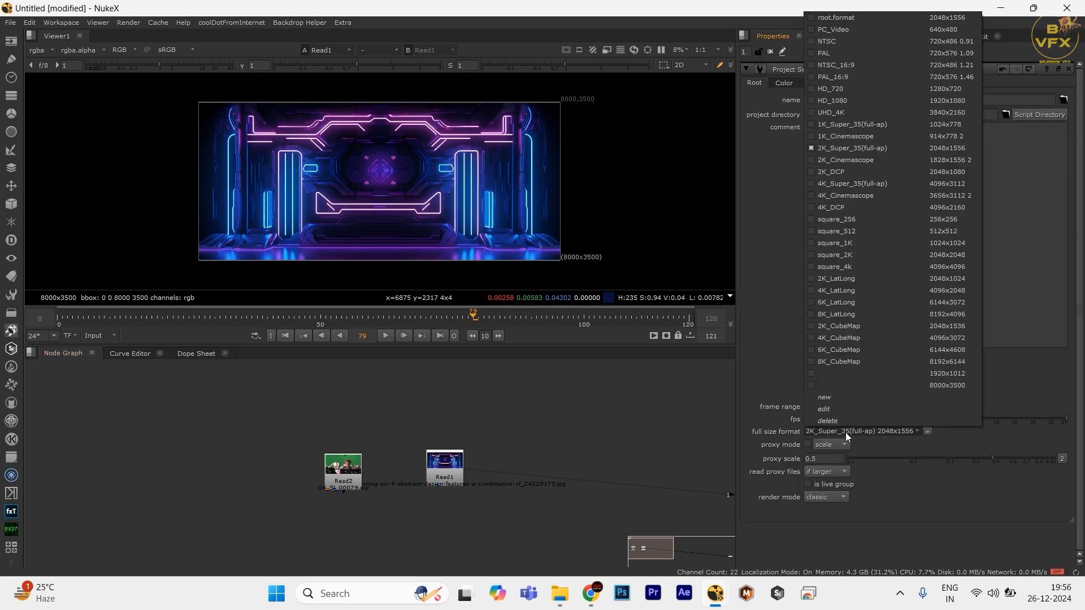
{"action": "left_click", "coordinate": [882, 374]}
- Compare the green-screen plate and the sci-fi background image by viewing Read2 and Read1 in the viewer
{"action": "left_click_drag", "start_coordinate": [521, 430], "coordinate": [461, 461]}
{"action": "left_click_drag", "start_coordinate": [519, 412], "coordinate": [414, 496]}
{"action": "left_click_drag", "start_coordinate": [397, 441], "coordinate": [318, 490]}
{"action": "key", "text": "1"}
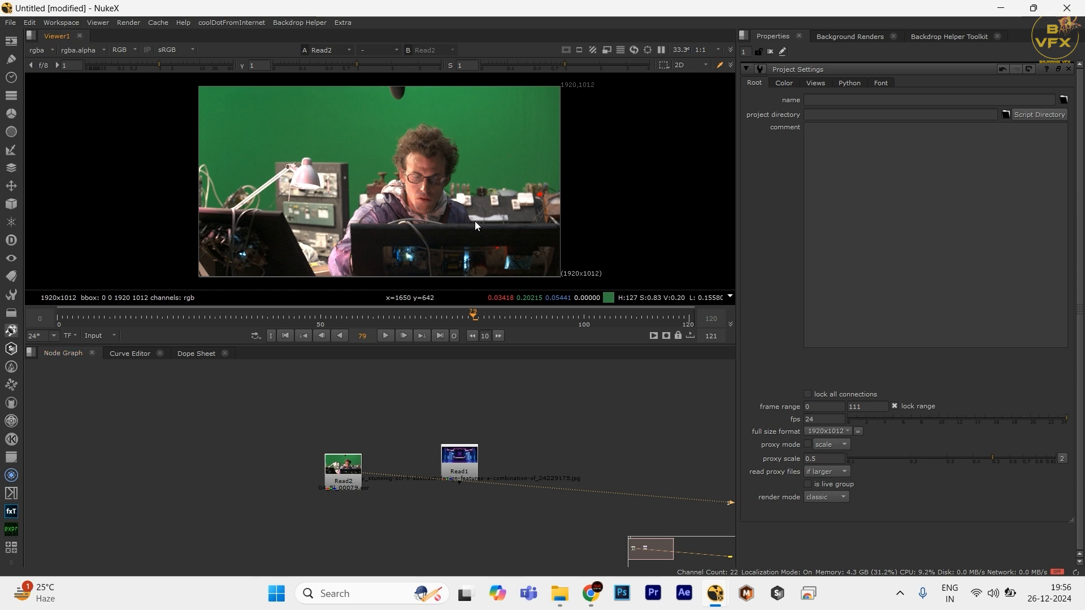
{"action": "left_click", "coordinate": [459, 467]}
{"action": "key", "text": "1"}
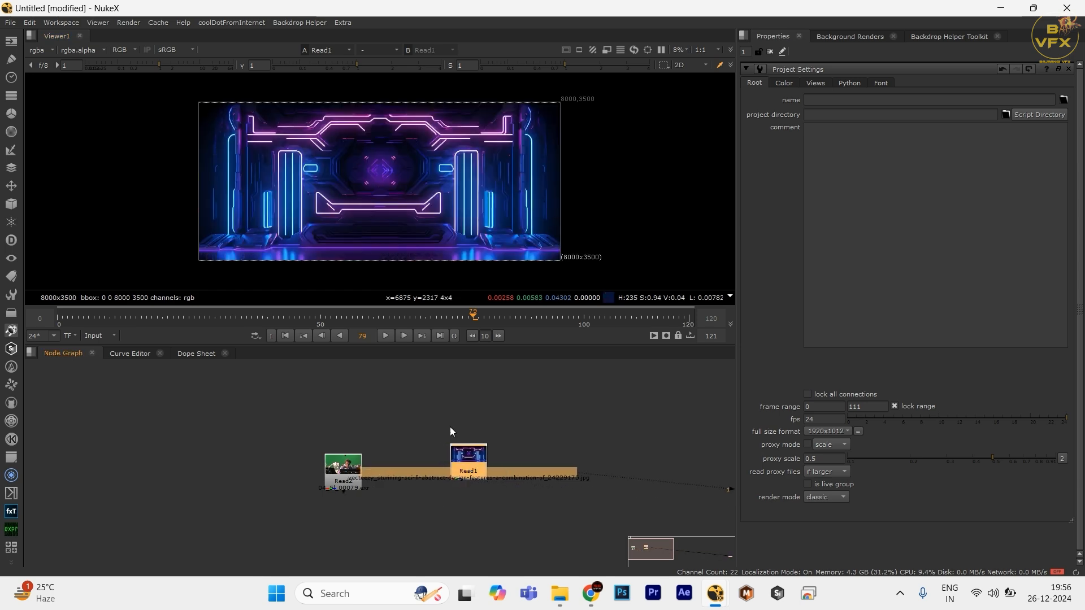
{"action": "left_click_drag", "start_coordinate": [412, 407], "coordinate": [514, 494]}
{"action": "key", "text": "1"}
{"action": "left_click_drag", "start_coordinate": [541, 413], "coordinate": [398, 531]}
{"action": "key", "text": "1"}
{"action": "left_click_drag", "start_coordinate": [413, 429], "coordinate": [607, 523]}
{"action": "left_click_drag", "start_coordinate": [542, 417], "coordinate": [429, 495]}
{"action": "left_click_drag", "start_coordinate": [409, 434], "coordinate": [576, 531]}
{"action": "key", "text": "1"}
{"action": "key", "text": "1"}
{"action": "left_click", "coordinate": [581, 537]}
- Move Read1 further from Read2 and add a Reformat node below it with black outside enabled
{"action": "left_click_drag", "start_coordinate": [475, 461], "coordinate": [537, 452]}
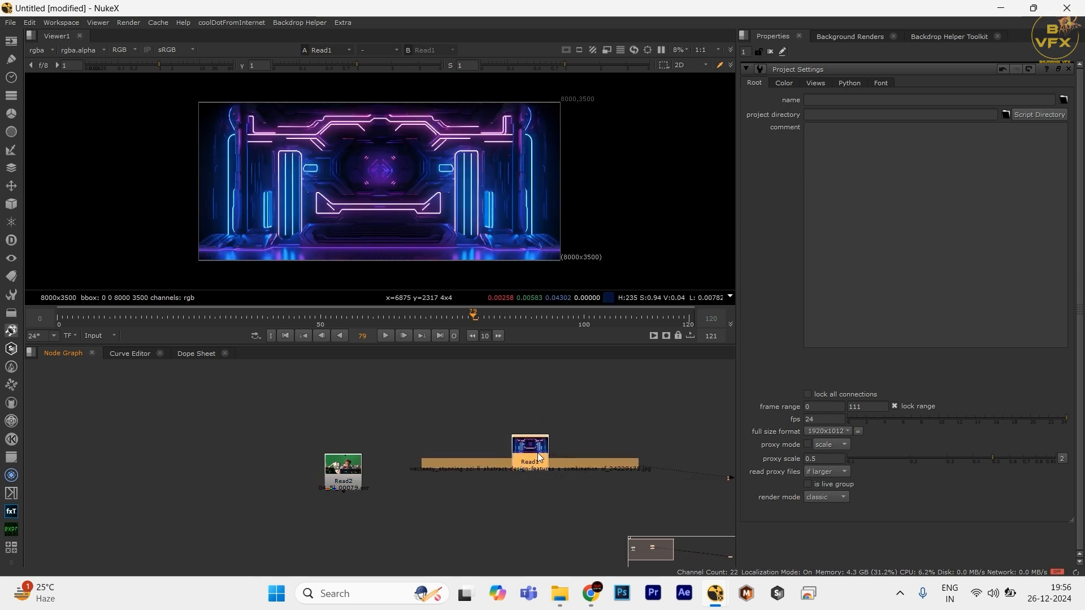
{"action": "left_click_drag", "start_coordinate": [473, 227], "coordinate": [644, 276]}
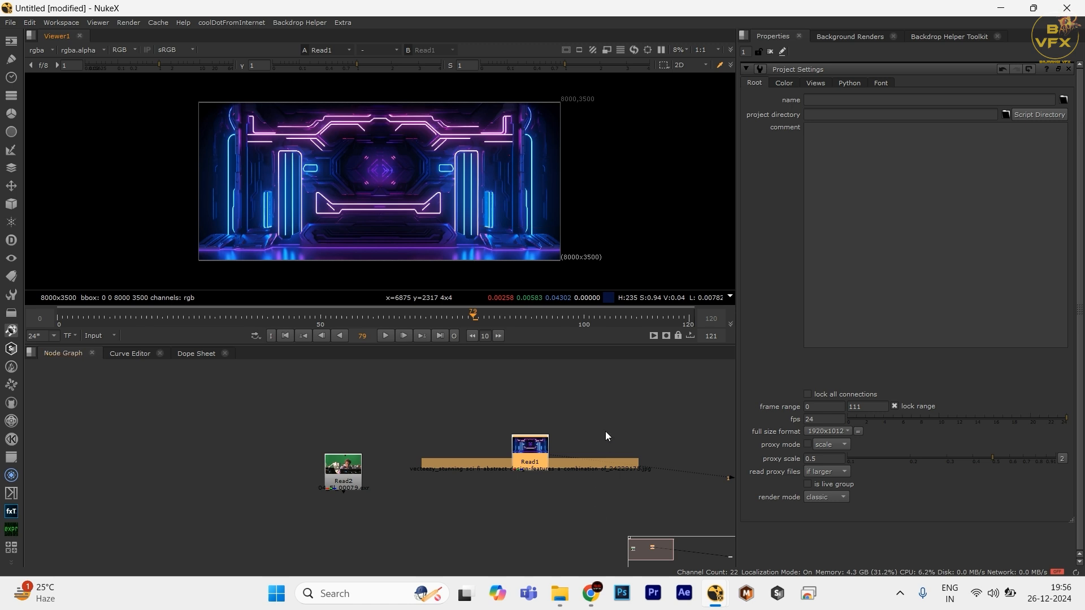
{"action": "left_click_drag", "start_coordinate": [597, 419], "coordinate": [477, 514]}
{"action": "key", "text": "Tab"}
{"action": "type", "text": "ref"}
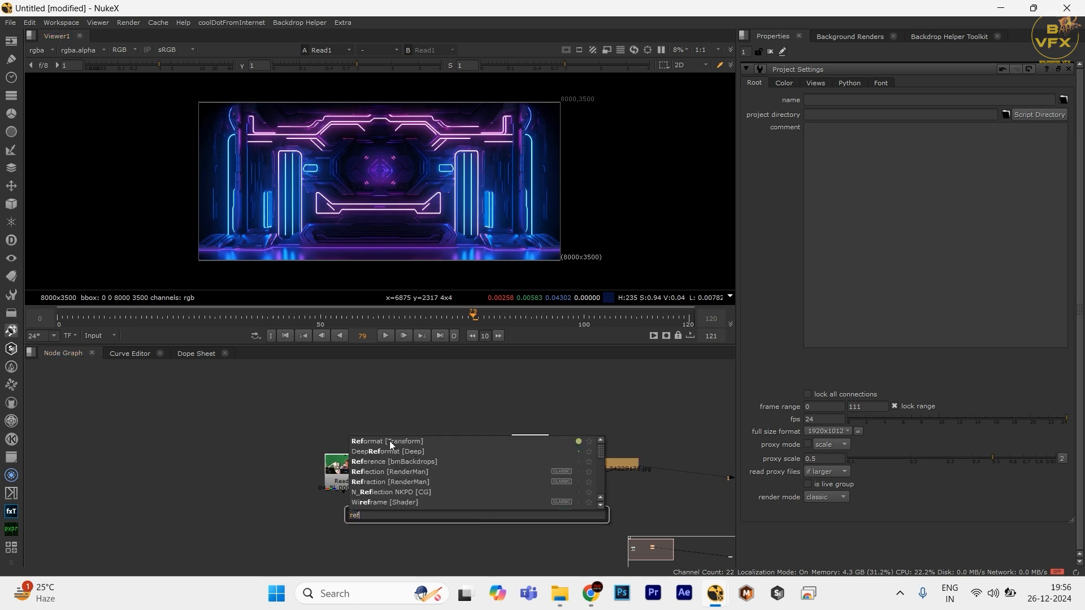
{"action": "left_click", "coordinate": [399, 443]}
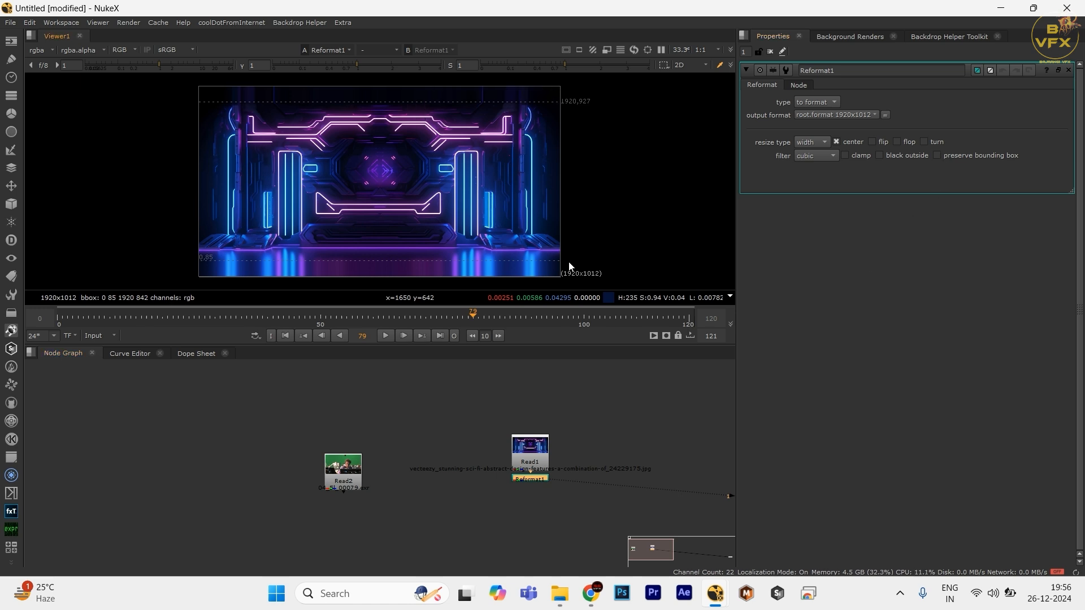
{"action": "left_click", "coordinate": [921, 152]}
- Add a Transform node below the Reformat node in the background branch
{"action": "left_click", "coordinate": [546, 483]}
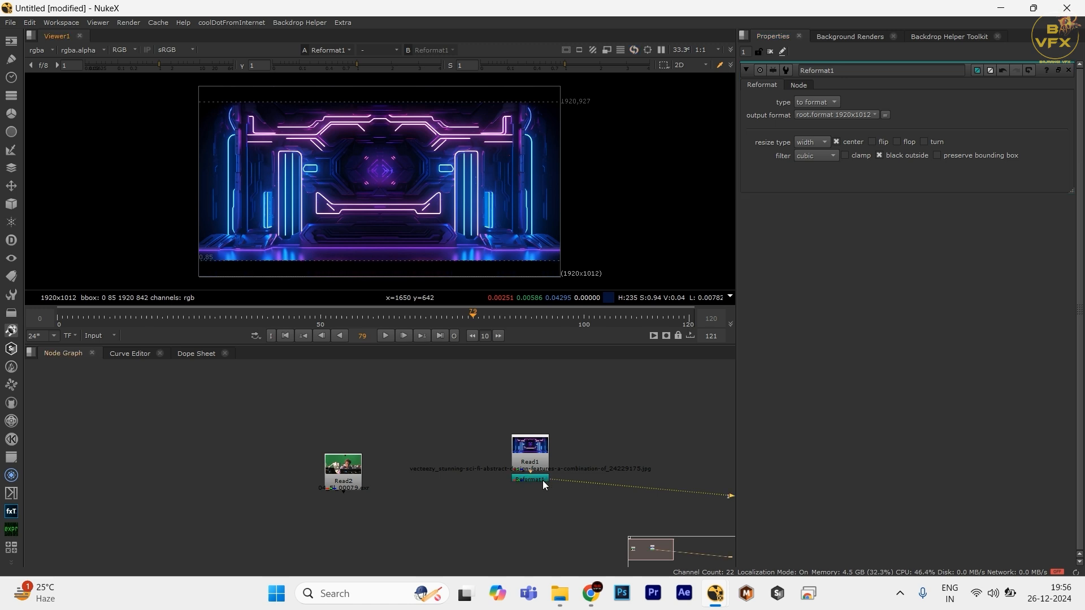
{"action": "left_click", "coordinate": [537, 478]}
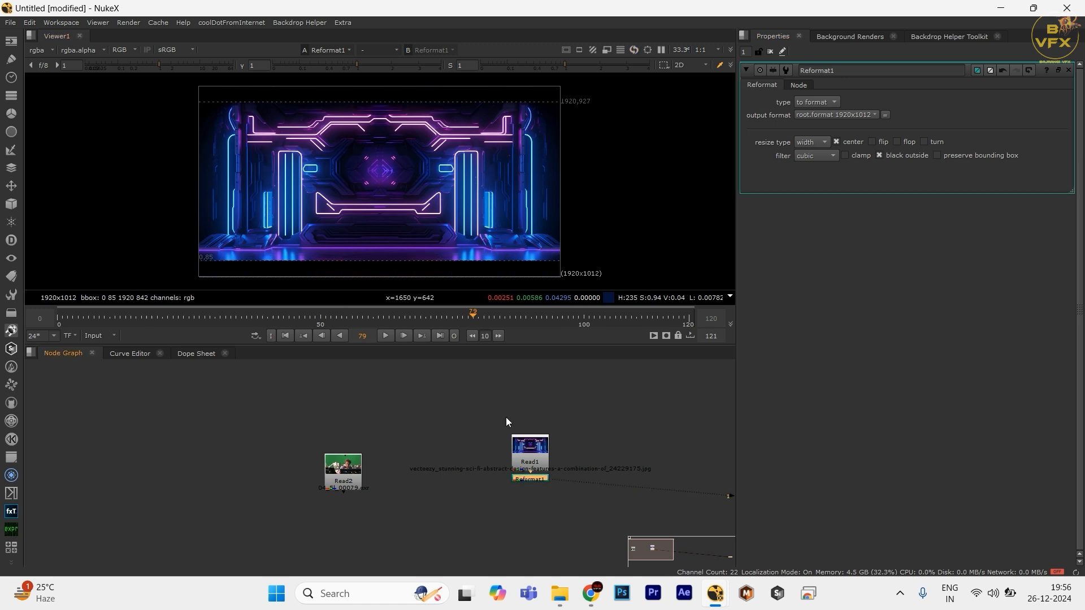
{"action": "left_click_drag", "start_coordinate": [321, 222], "coordinate": [479, 245]}
{"action": "left_click_drag", "start_coordinate": [198, 552], "coordinate": [490, 480]}
{"action": "left_click", "coordinate": [518, 478]}
{"action": "key", "text": "t"}
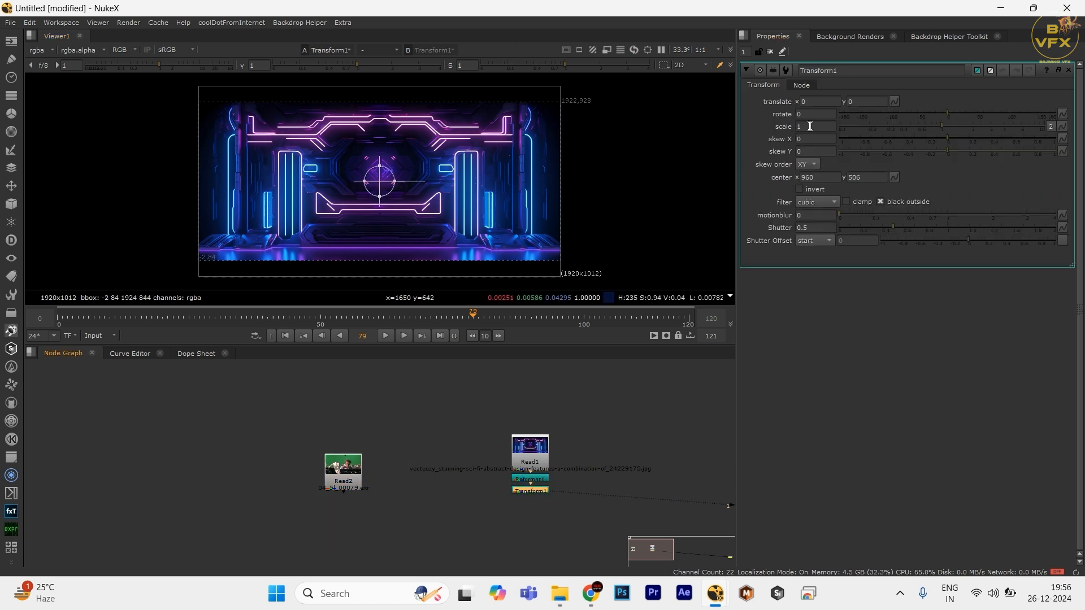
- Set the Transform node's scale to 1.2 so the background image fills the frame height
{"action": "left_click", "coordinate": [814, 126]}
{"action": "type", "text": ".08"}
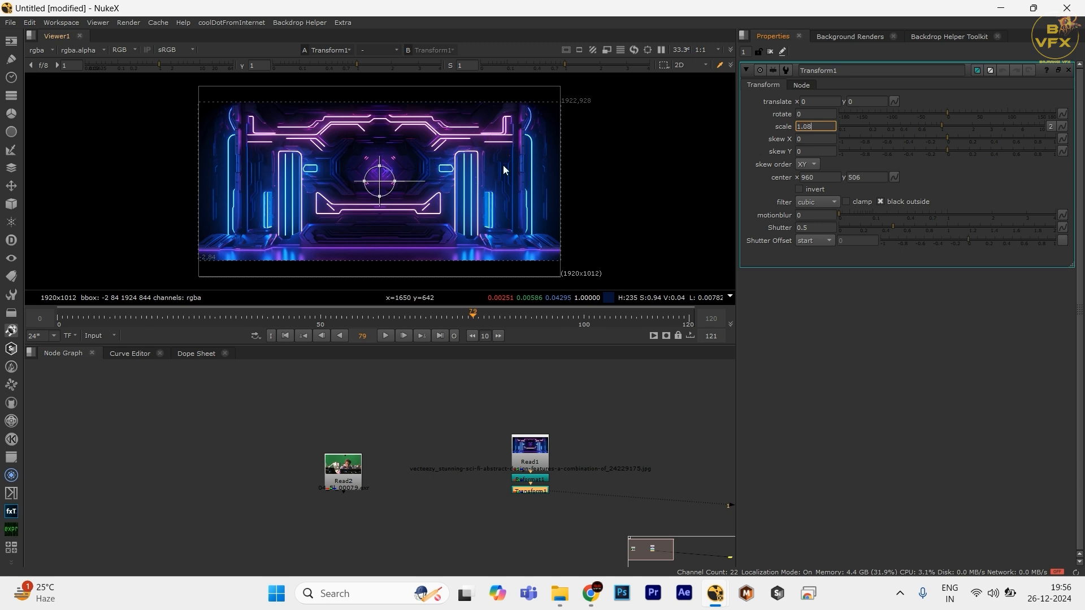
{"action": "key", "text": "Return"}
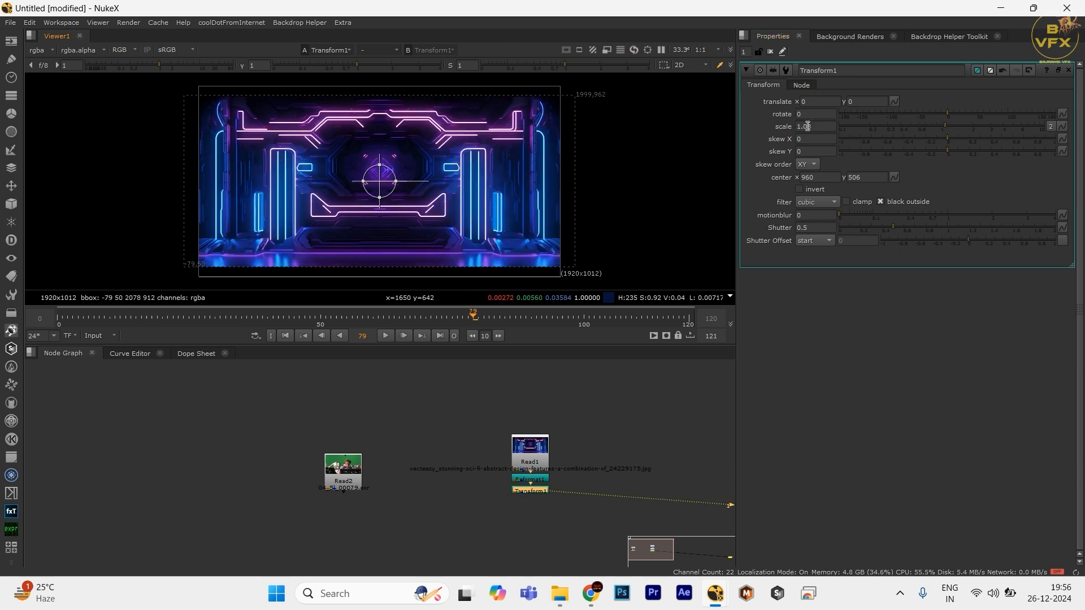
{"action": "left_click", "coordinate": [807, 126]}
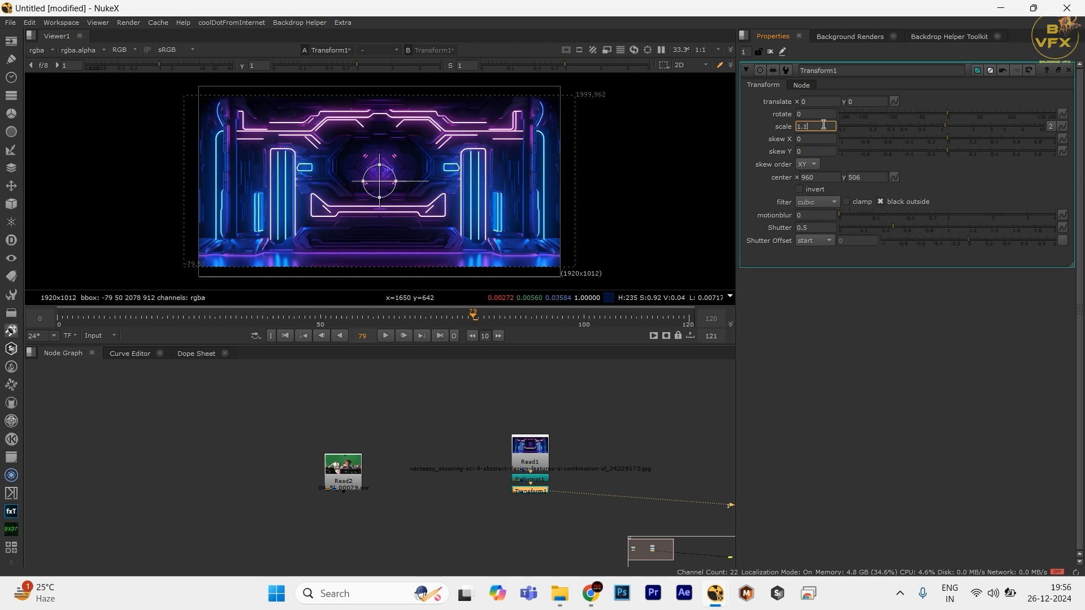
{"action": "type", "text": "1.148"}
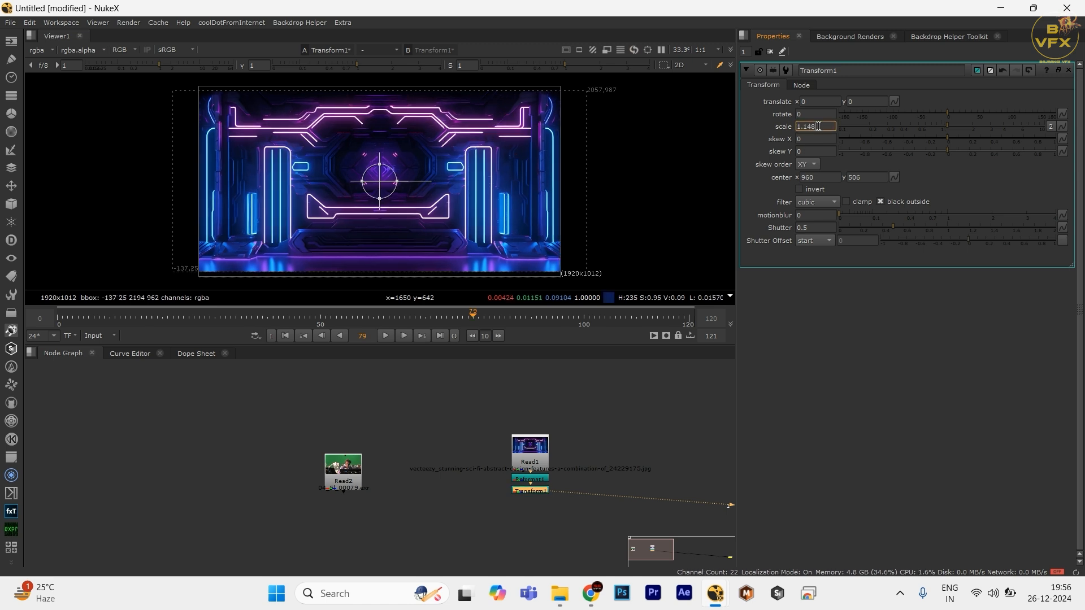
{"action": "key", "text": "BackSpace"}
{"action": "key", "text": "Return"}
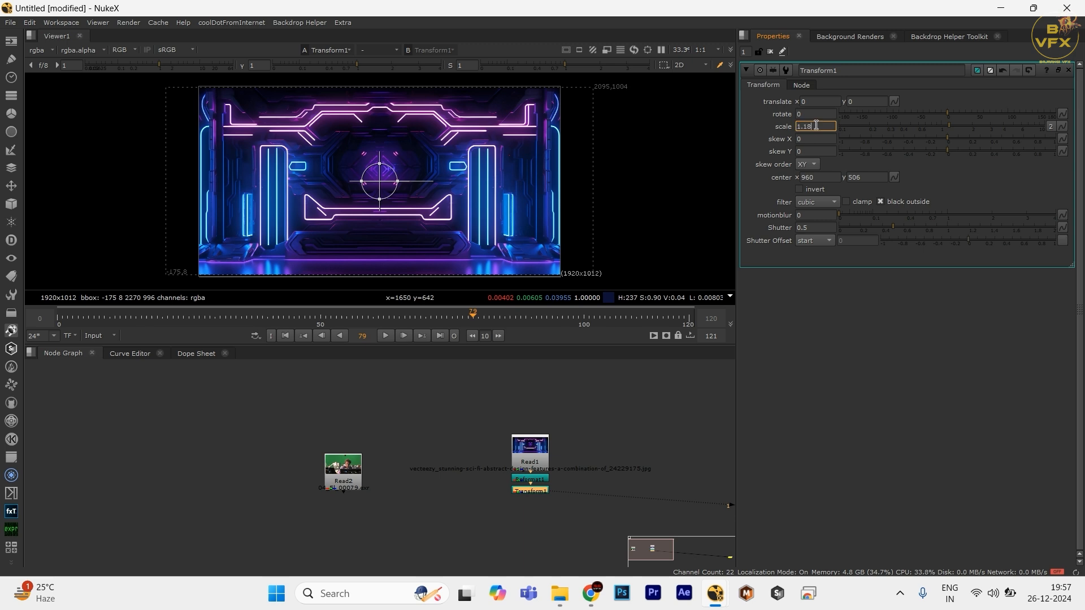
{"action": "type", "text": "1.2"}
{"action": "key", "text": "Return"}
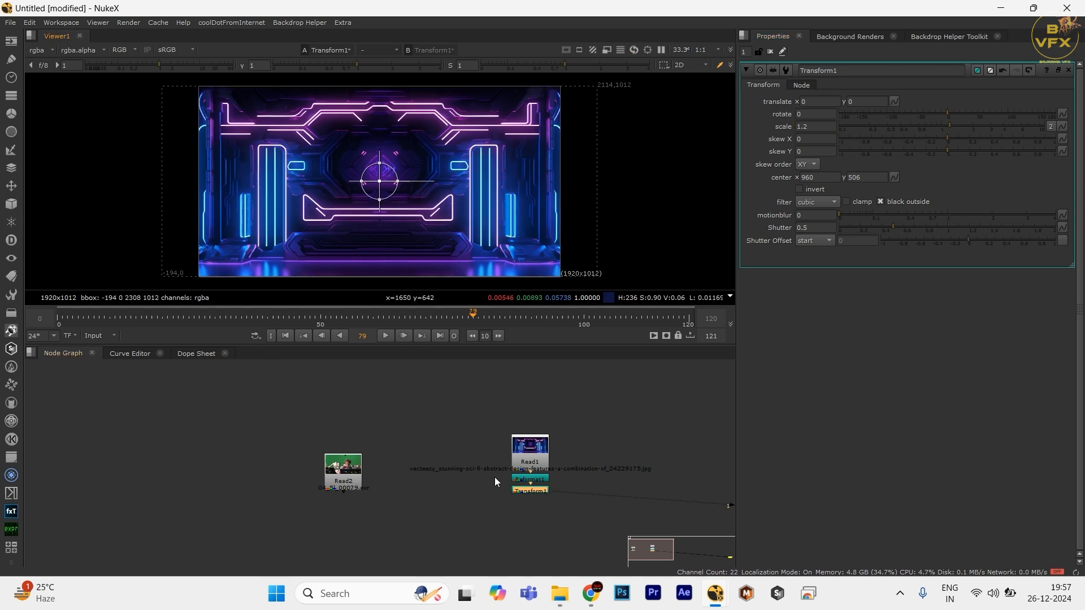
- Move the green-screen Read2 node further left, away from the background branch
{"action": "left_click", "coordinate": [449, 433]}
{"action": "scroll", "coordinate": [385, 484], "scroll_direction": "down", "scroll_amount": 3}
{"action": "left_click_drag", "start_coordinate": [371, 479], "coordinate": [245, 473]}
{"action": "left_click", "coordinate": [373, 413]}
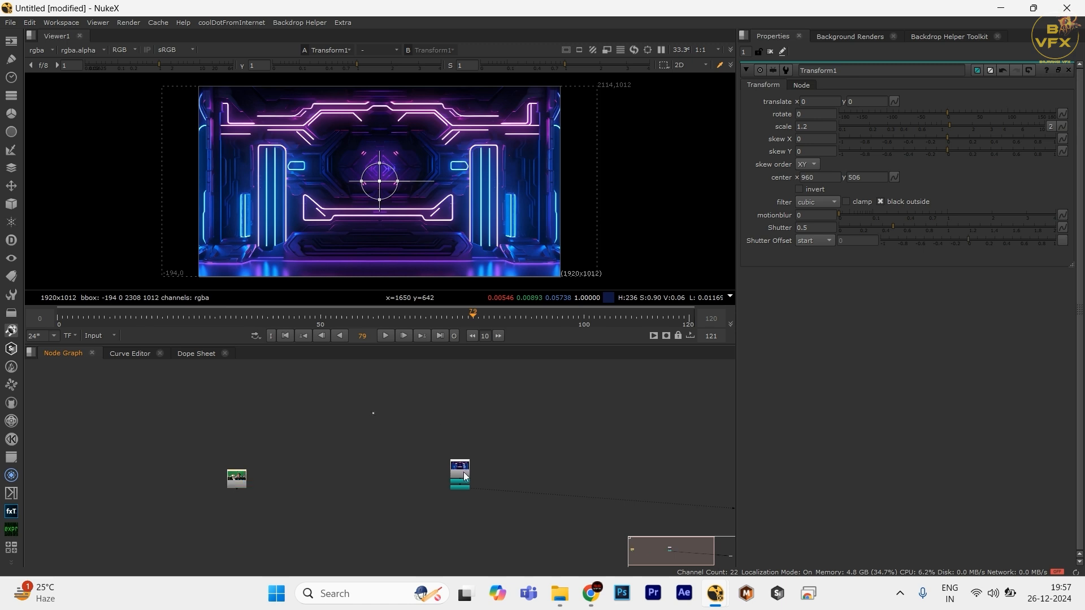
- Move the background branch of Read1, Reformat and Transform together, further right in the node graph
{"action": "left_click_drag", "start_coordinate": [463, 476], "coordinate": [480, 502]}
{"action": "scroll", "coordinate": [467, 455], "scroll_direction": "up", "scroll_amount": 3}
{"action": "left_click_drag", "start_coordinate": [532, 373], "coordinate": [379, 548]}
{"action": "left_click_drag", "start_coordinate": [363, 447], "coordinate": [497, 521]}
{"action": "scroll", "coordinate": [373, 472], "scroll_direction": "down", "scroll_amount": 4}
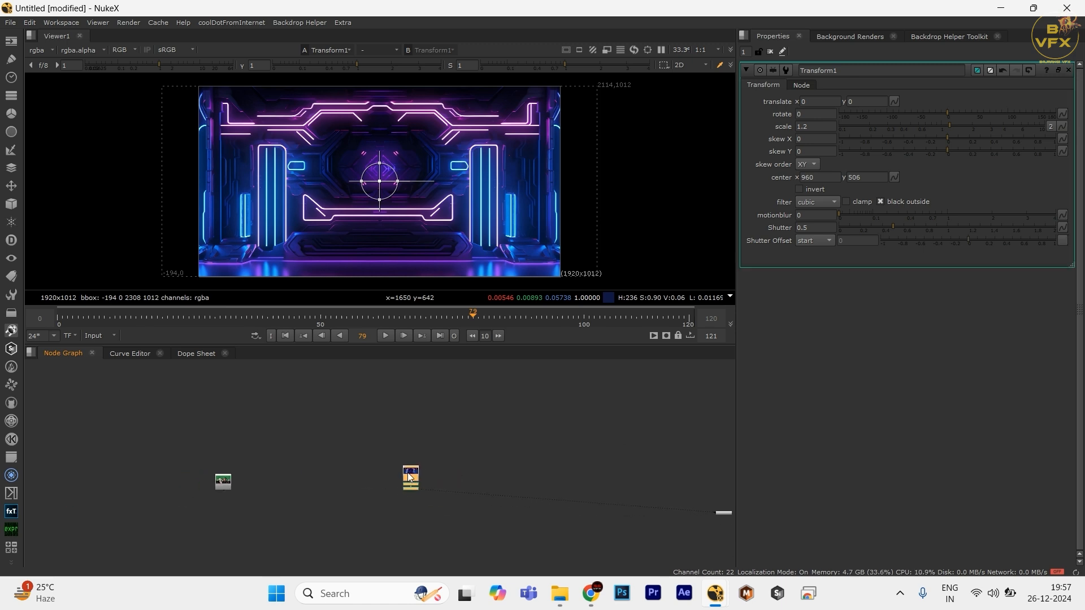
{"action": "scroll", "coordinate": [410, 477], "scroll_direction": "up", "scroll_amount": 2}
{"action": "left_click_drag", "start_coordinate": [524, 374], "coordinate": [345, 498]}
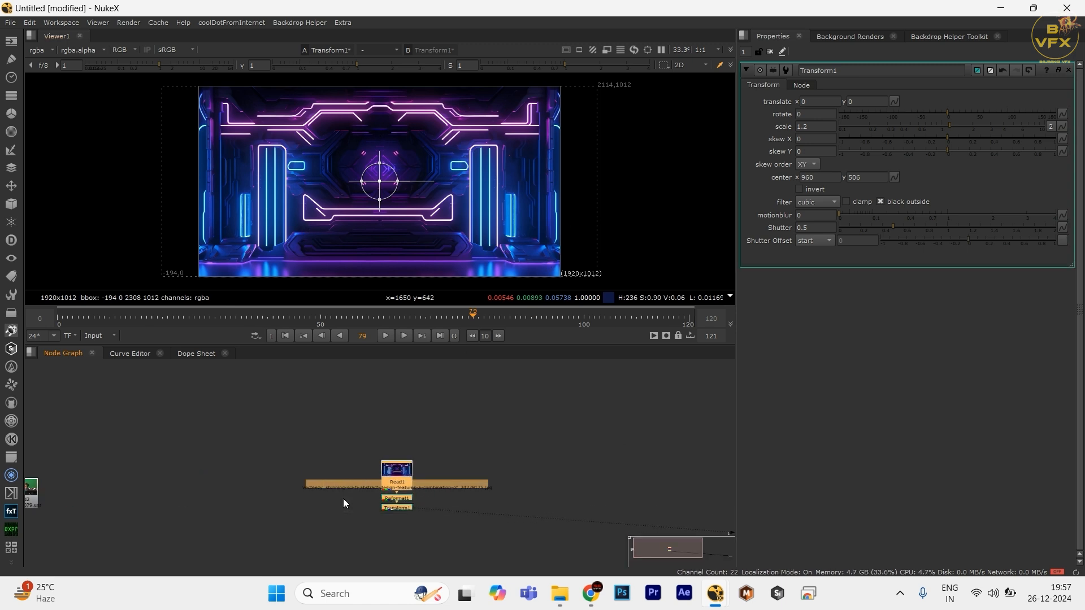
{"action": "left_click_drag", "start_coordinate": [298, 431], "coordinate": [532, 549]}
{"action": "left_click_drag", "start_coordinate": [404, 495], "coordinate": [522, 481]}
- Create a backdrop named "Bg" around the Read1, Reformat and Transform nodes
{"action": "left_click_drag", "start_coordinate": [578, 398], "coordinate": [410, 536]}
{"action": "key", "text": "alt+b"}
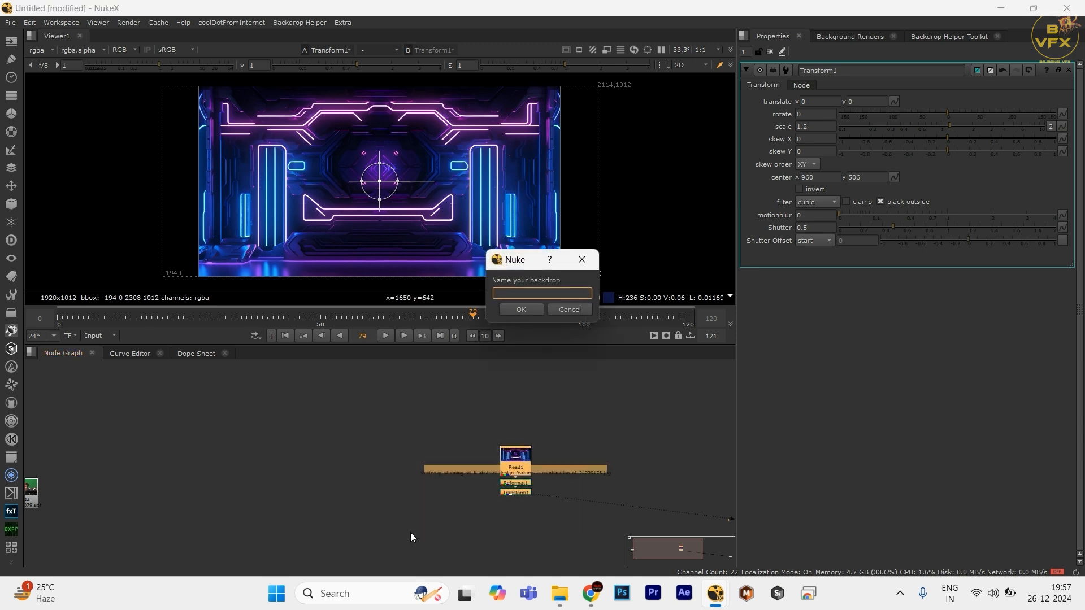
{"action": "type", "text": "Bg"}
{"action": "key", "text": "Return"}
- Create a backdrop named "scan" around the green-screen Read2 node
{"action": "scroll", "coordinate": [337, 490], "scroll_direction": "down", "scroll_amount": 1}
{"action": "scroll", "coordinate": [336, 490], "scroll_direction": "down", "scroll_amount": 1}
{"action": "left_click_drag", "start_coordinate": [145, 547], "coordinate": [499, 505]}
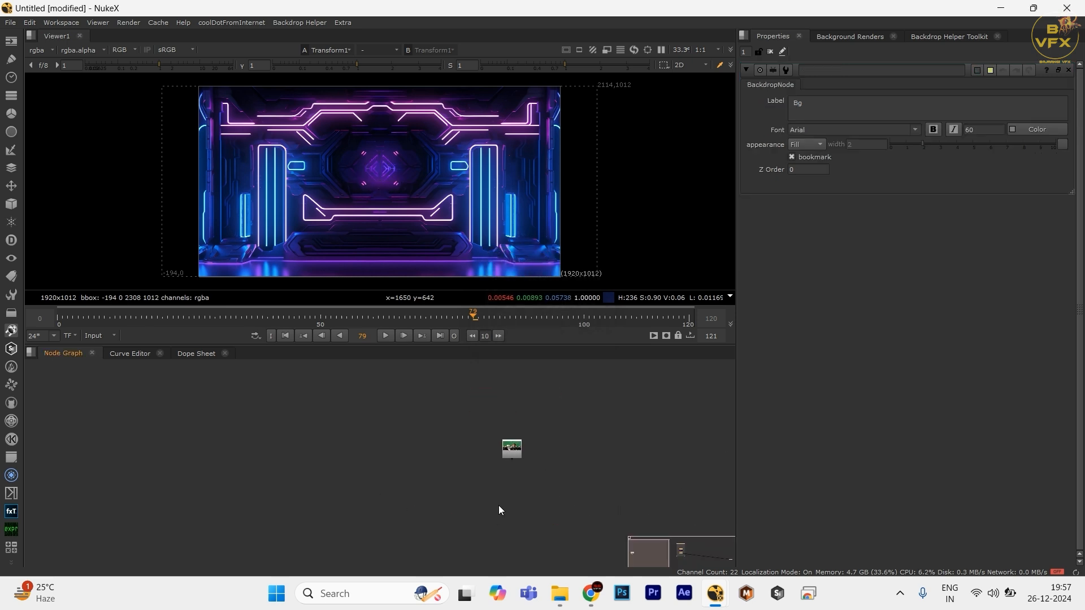
{"action": "scroll", "coordinate": [498, 505], "scroll_direction": "up", "scroll_amount": 1}
{"action": "left_click_drag", "start_coordinate": [455, 392], "coordinate": [588, 450]}
{"action": "key", "text": "Tab"}
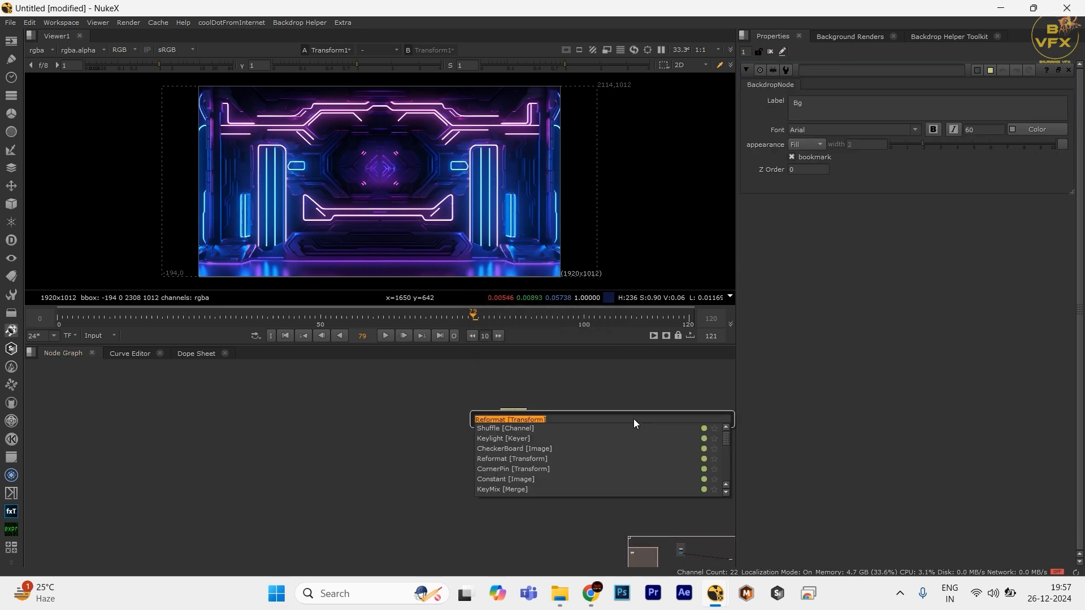
{"action": "key", "text": "Escape"}
{"action": "key", "text": "alt+b"}
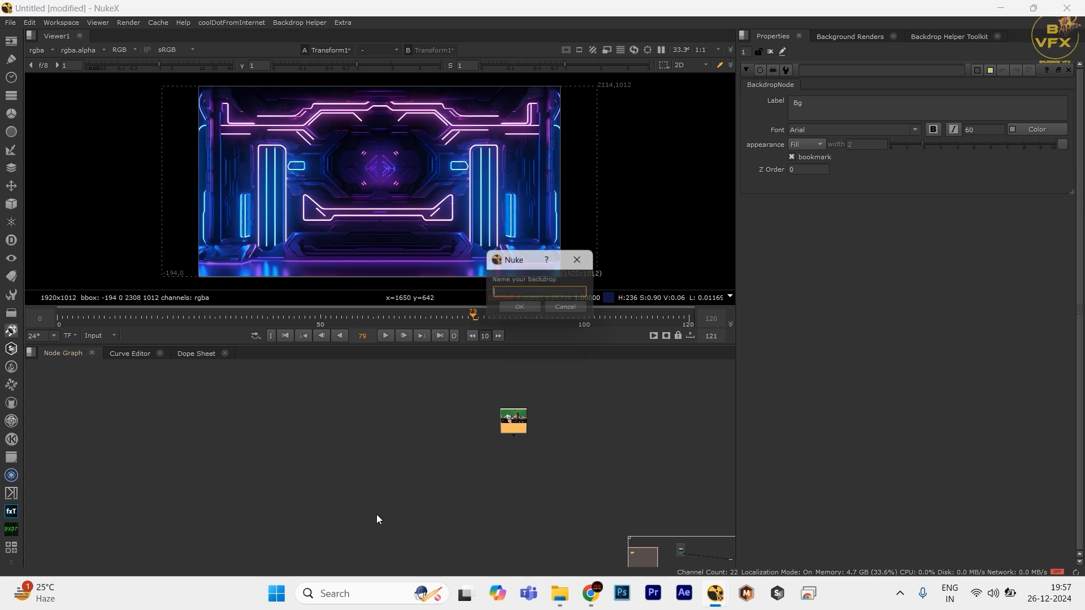
{"action": "type", "text": "scan"}
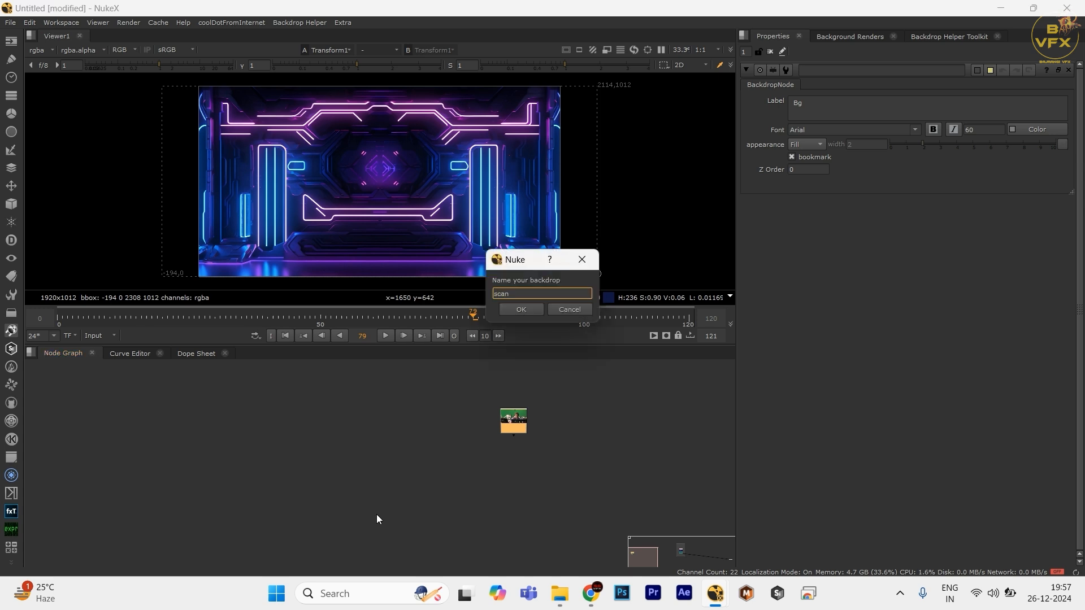
{"action": "key", "text": "Return"}
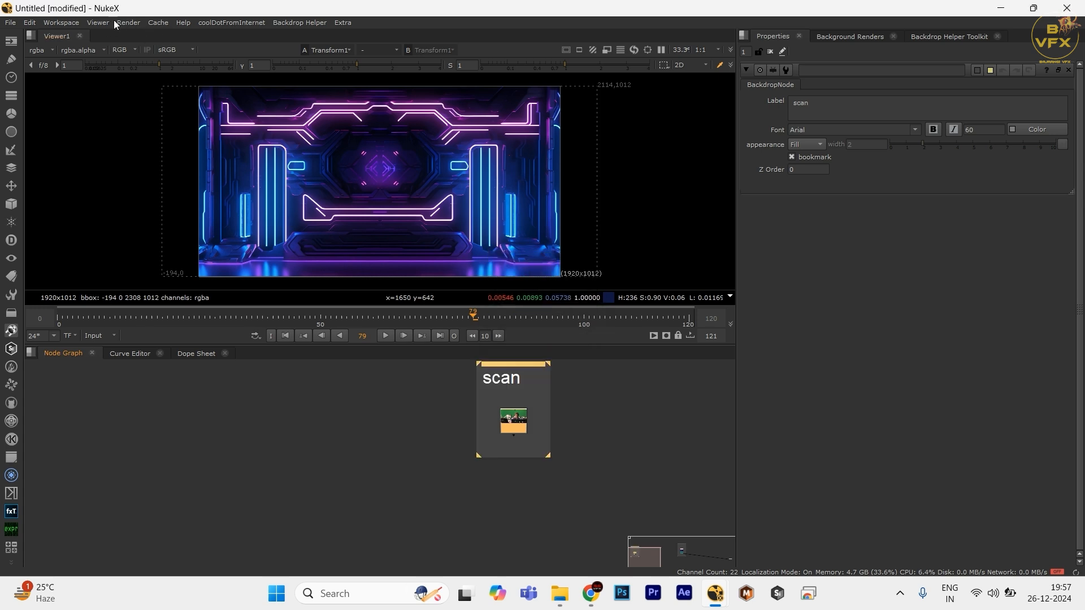
- Switch to the "New Workspace Name" workspace and widen the node graph pane beside the viewer
{"action": "left_click", "coordinate": [72, 24]}
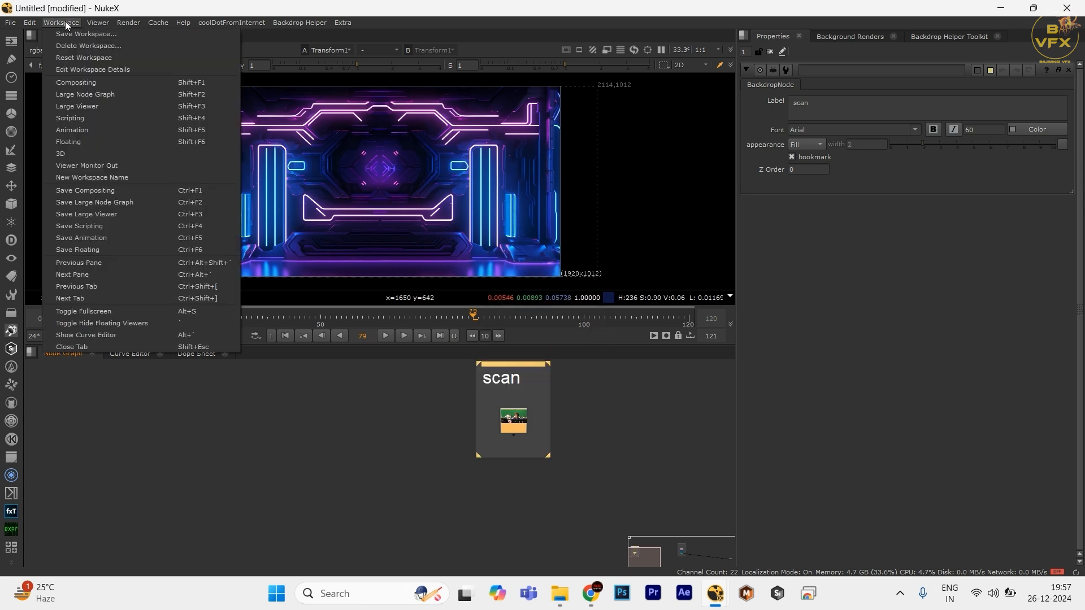
{"action": "left_click", "coordinate": [104, 178]}
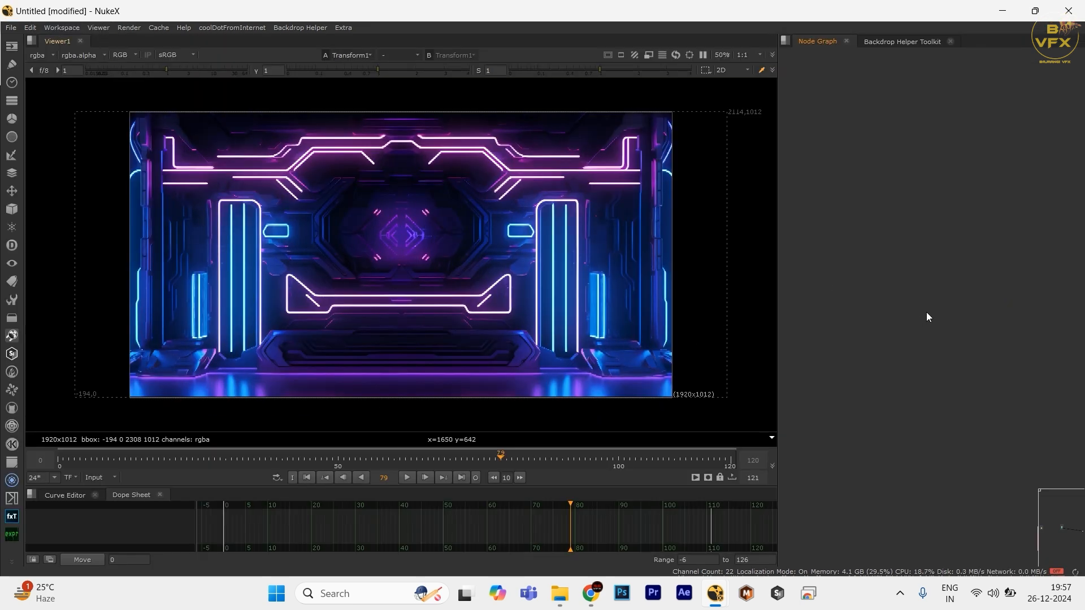
{"action": "left_click_drag", "start_coordinate": [778, 317], "coordinate": [569, 347]}
{"action": "scroll", "coordinate": [904, 269], "scroll_direction": "down", "scroll_amount": 5}
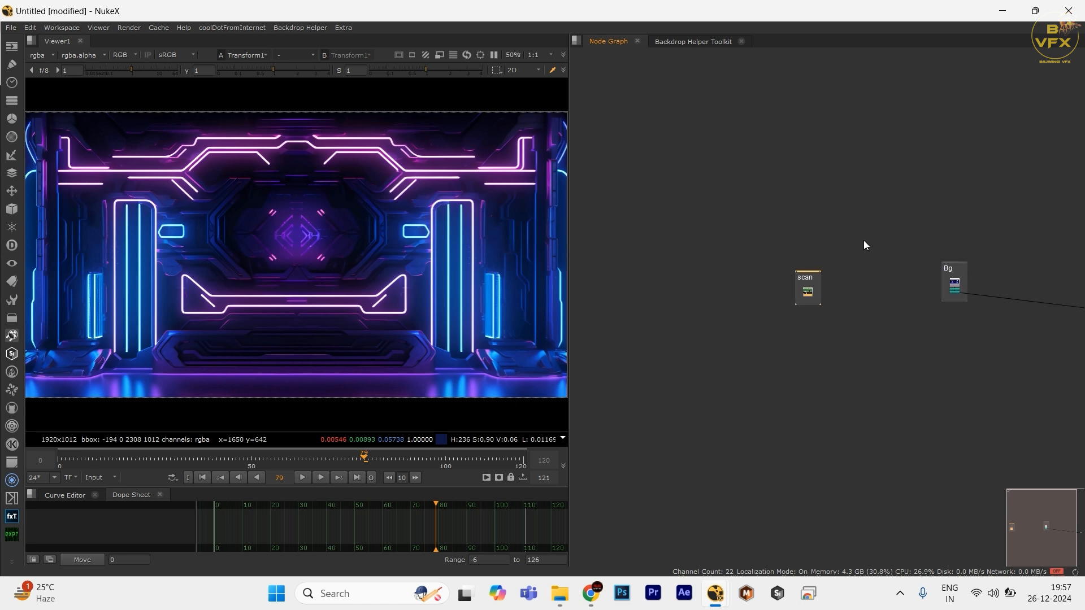
- Show the green-screen plate from the scan backdrop in the viewer
{"action": "scroll", "coordinate": [940, 260], "scroll_direction": "up", "scroll_amount": 4}
{"action": "left_click_drag", "start_coordinate": [1013, 221], "coordinate": [741, 417]}
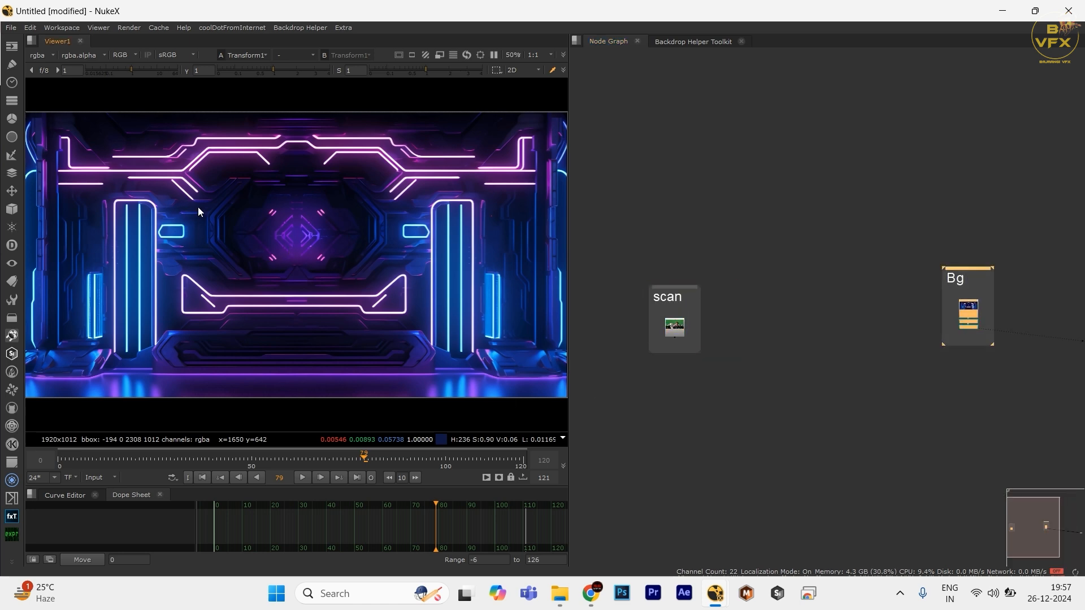
{"action": "left_click_drag", "start_coordinate": [731, 315], "coordinate": [594, 380]}
{"action": "key", "text": "1"}
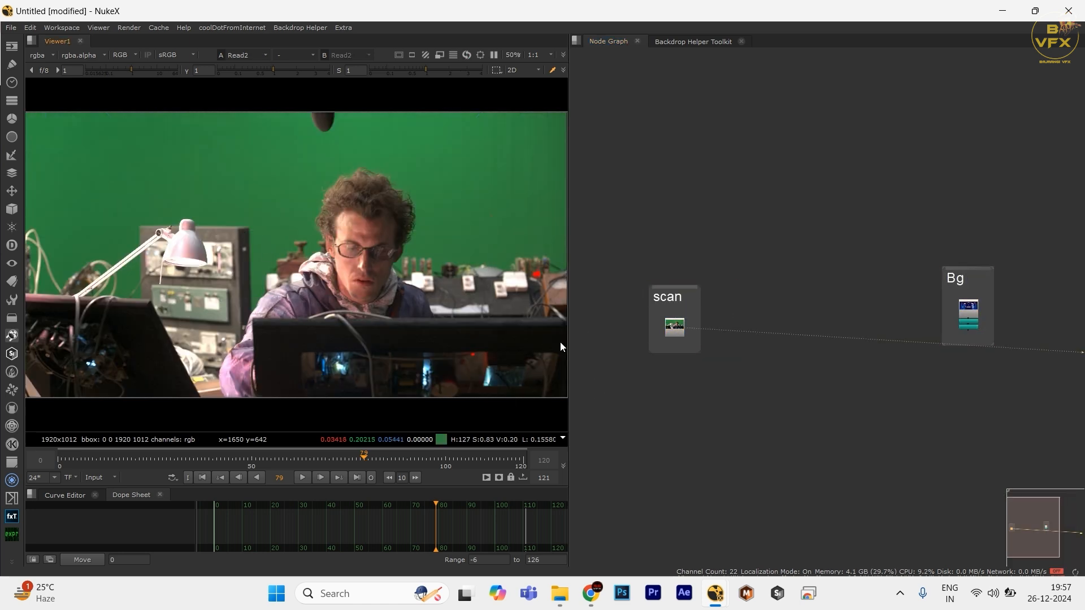
- Widen the viewer pane beside the node graph and move the scan backdrop closer to the Bg backdrop
{"action": "left_click_drag", "start_coordinate": [569, 346], "coordinate": [651, 350]}
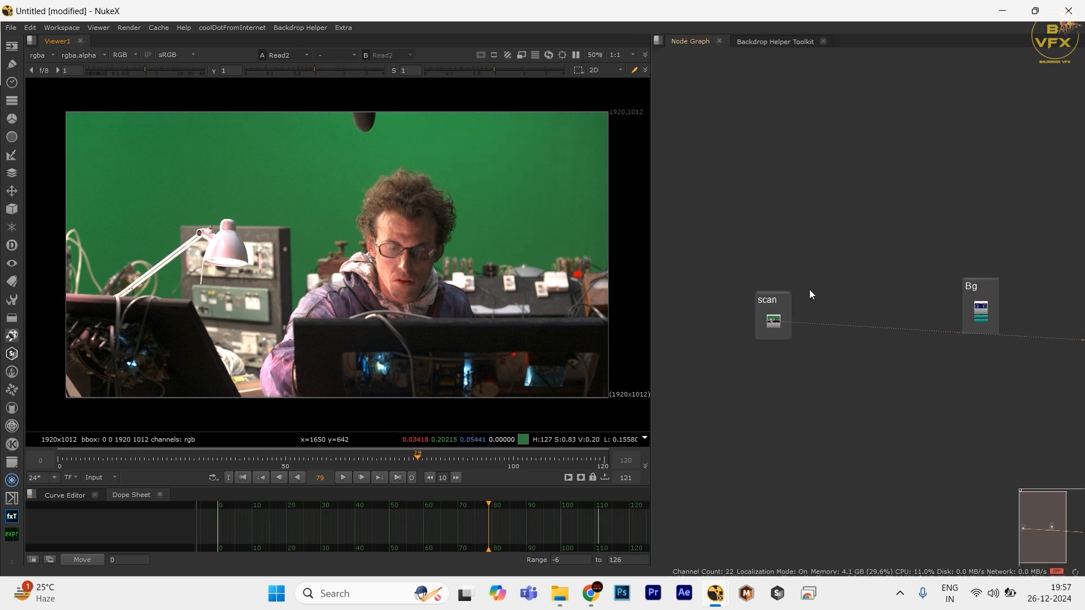
{"action": "left_click_drag", "start_coordinate": [775, 292], "coordinate": [865, 283]}
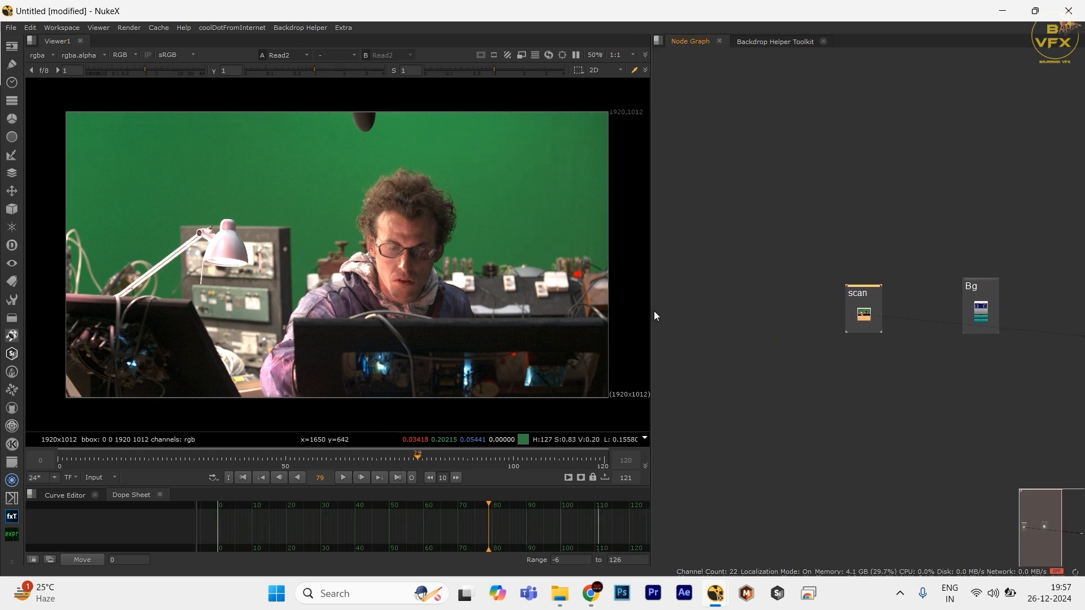
{"action": "left_click_drag", "start_coordinate": [653, 316], "coordinate": [683, 311]}
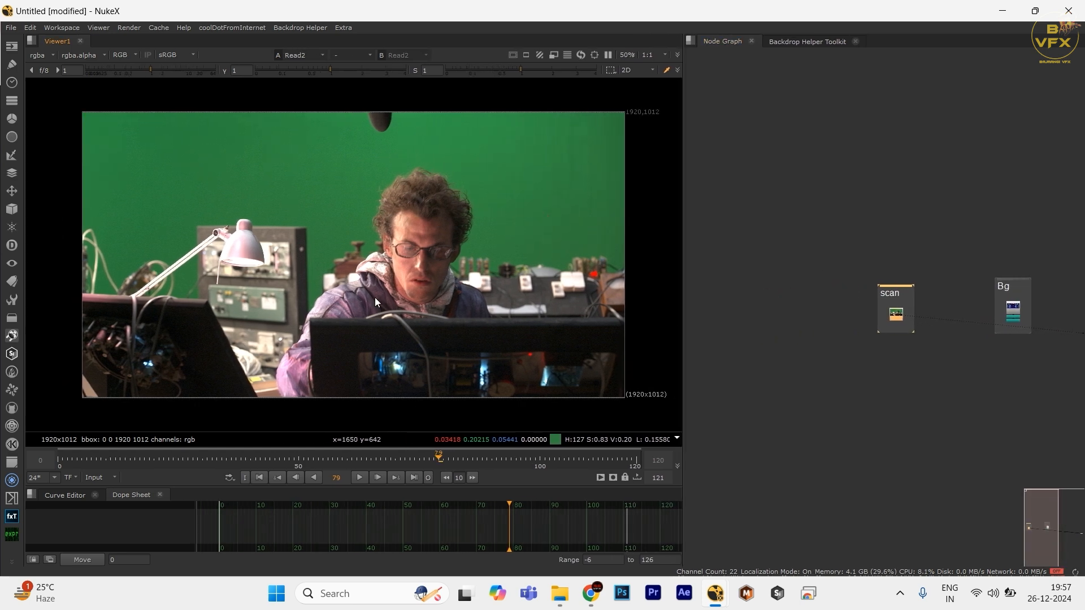
{"action": "scroll", "coordinate": [960, 294], "scroll_direction": "up", "scroll_amount": 2}
{"action": "scroll", "coordinate": [872, 351], "scroll_direction": "down", "scroll_amount": 2}
{"action": "scroll", "coordinate": [791, 316], "scroll_direction": "up", "scroll_amount": 4}
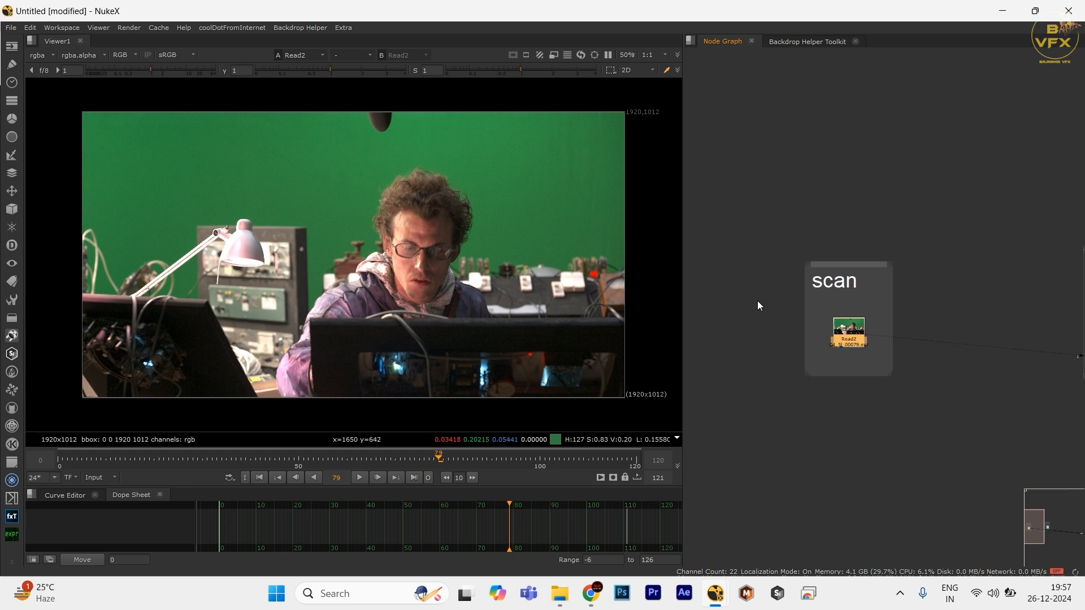
{"action": "scroll", "coordinate": [844, 345], "scroll_direction": "up", "scroll_amount": 4}
{"action": "left_click_drag", "start_coordinate": [734, 304], "coordinate": [933, 408]}
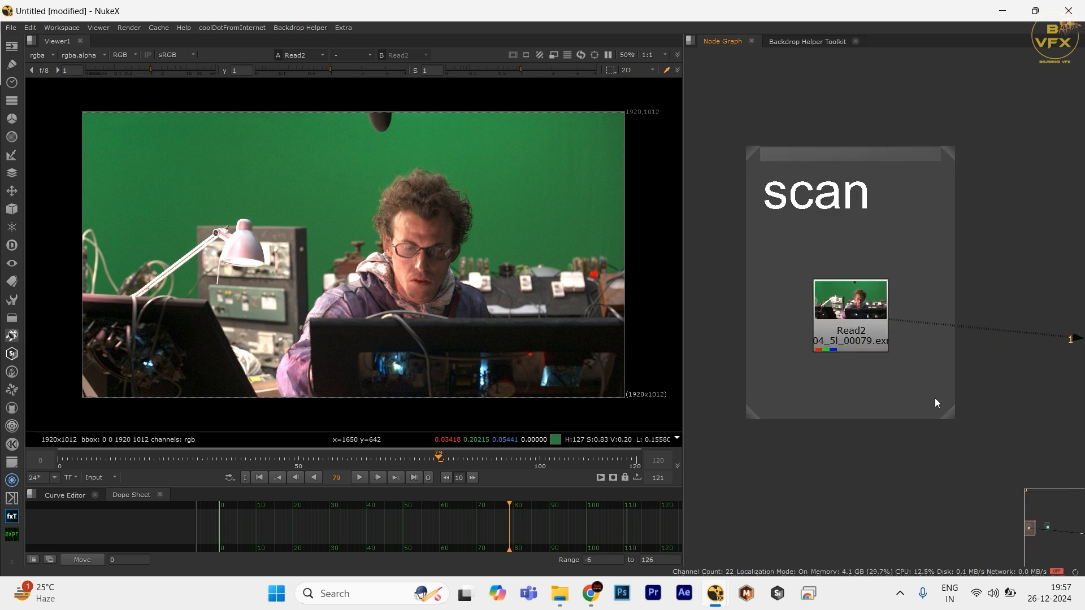
{"action": "scroll", "coordinate": [795, 319], "scroll_direction": "up", "scroll_amount": 1}
{"action": "left_click_drag", "start_coordinate": [705, 230], "coordinate": [782, 395]}
{"action": "scroll", "coordinate": [881, 381], "scroll_direction": "down", "scroll_amount": 4}
{"action": "scroll", "coordinate": [950, 325], "scroll_direction": "down", "scroll_amount": 2}
{"action": "left_click_drag", "start_coordinate": [1040, 326], "coordinate": [929, 314]}
{"action": "scroll", "coordinate": [808, 334], "scroll_direction": "down", "scroll_amount": 2}
{"action": "scroll", "coordinate": [848, 318], "scroll_direction": "up", "scroll_amount": 3}
{"action": "left_click_drag", "start_coordinate": [781, 371], "coordinate": [953, 320]}
{"action": "scroll", "coordinate": [928, 253], "scroll_direction": "down", "scroll_amount": 3}
{"action": "left_click_drag", "start_coordinate": [939, 237], "coordinate": [839, 287]}
{"action": "left_click_drag", "start_coordinate": [988, 171], "coordinate": [1084, 370]}
{"action": "scroll", "coordinate": [921, 279], "scroll_direction": "up", "scroll_amount": 3}
- Go to the first frame and add a Denoise filter node after the green-screen Read2 node
{"action": "left_click_drag", "start_coordinate": [916, 275], "coordinate": [731, 307]}
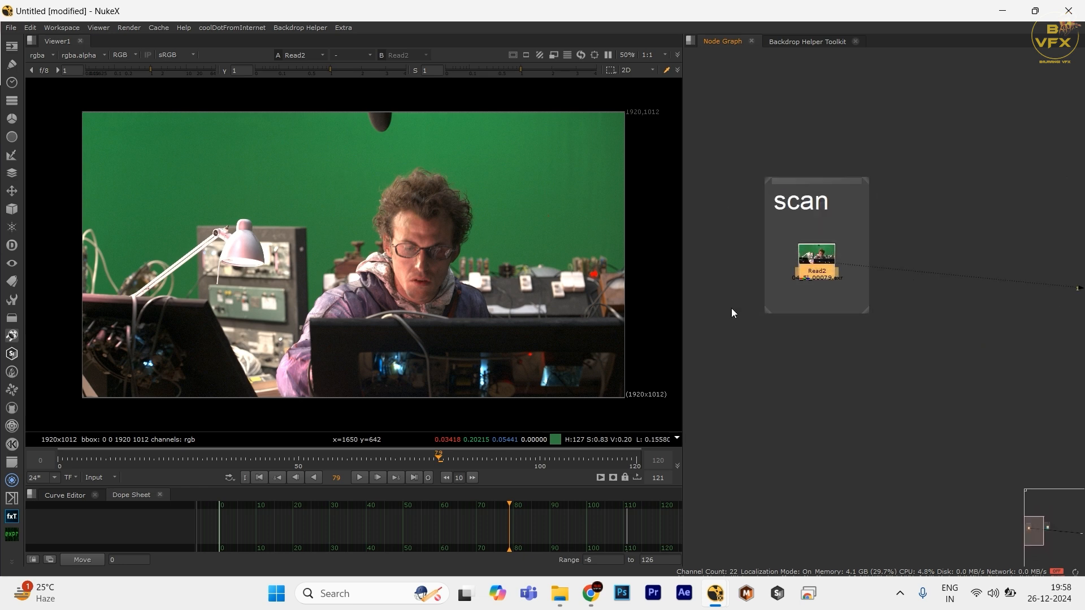
{"action": "left_click_drag", "start_coordinate": [721, 238], "coordinate": [741, 260]}
{"action": "left_click_drag", "start_coordinate": [741, 260], "coordinate": [869, 337]}
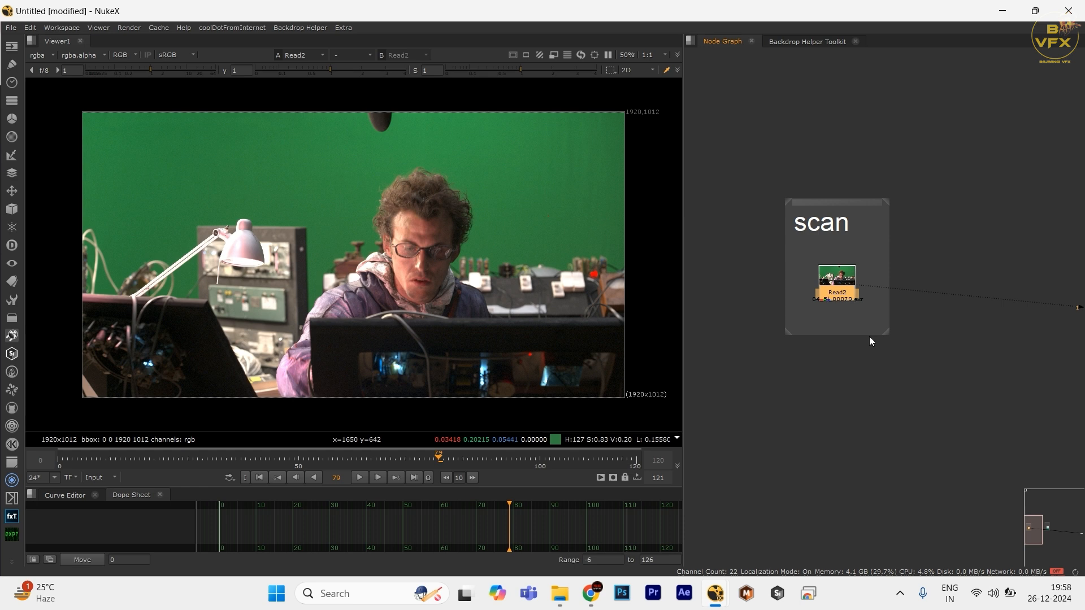
{"action": "key", "text": "Home"}
{"action": "left_click_drag", "start_coordinate": [967, 209], "coordinate": [765, 357]}
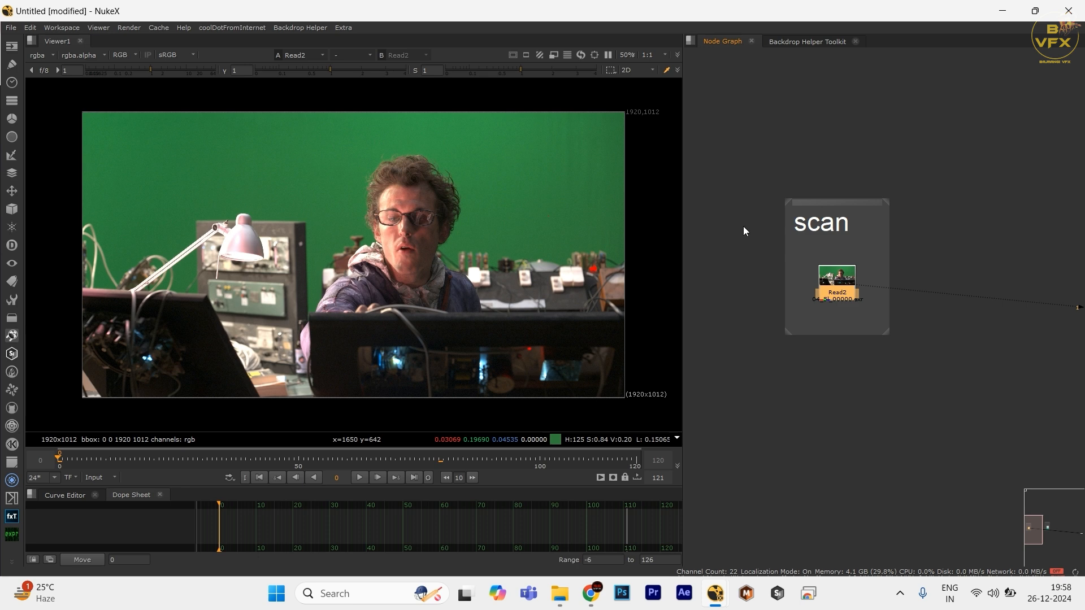
{"action": "key", "text": "Tab"}
{"action": "type", "text": "d"}
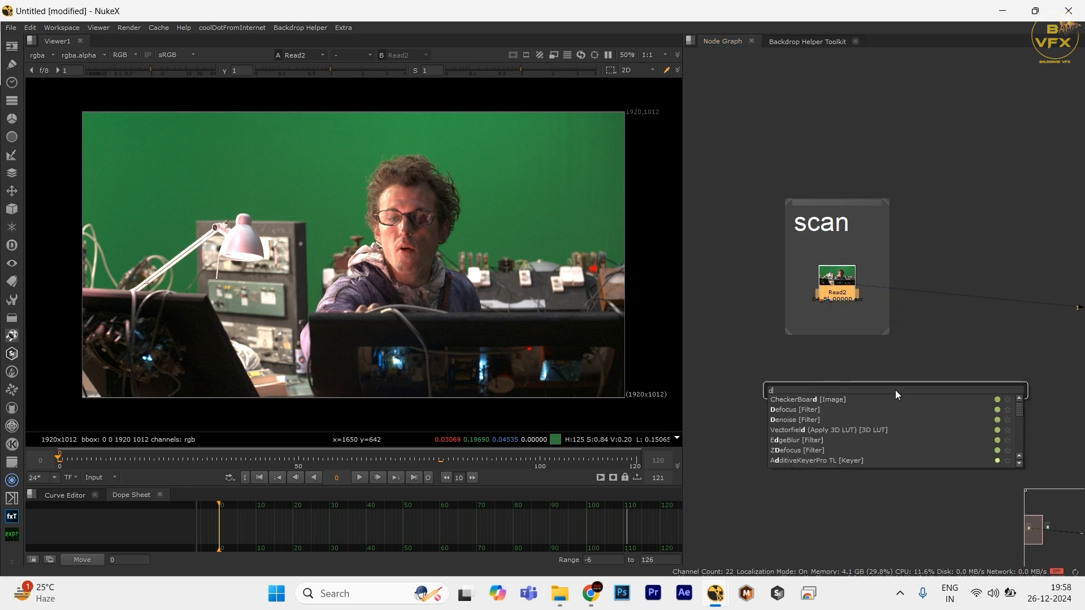
{"action": "type", "text": "enoise"}
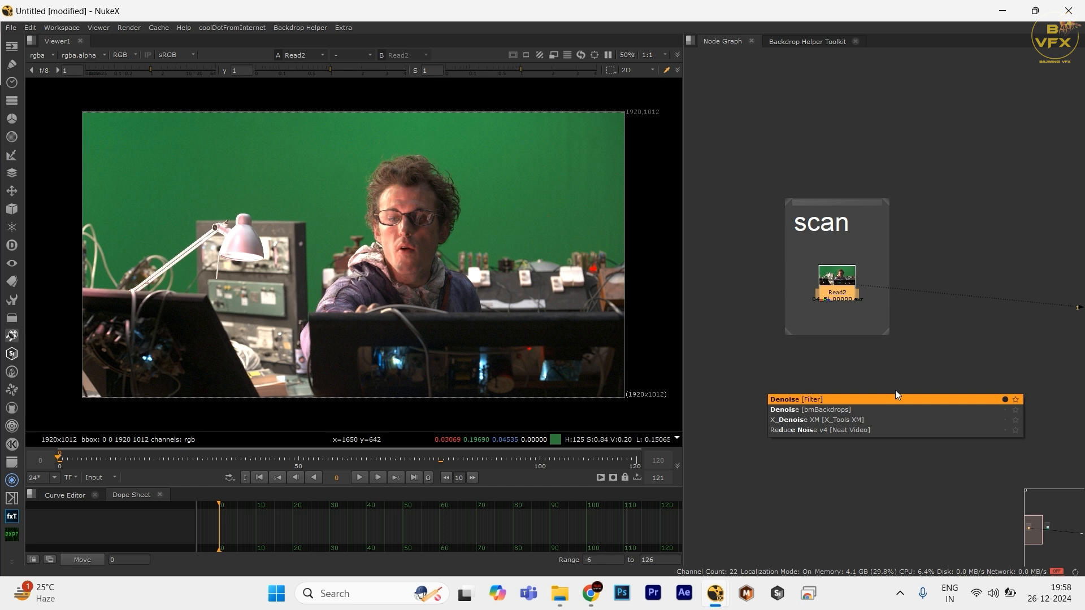
{"action": "key", "text": "Return"}
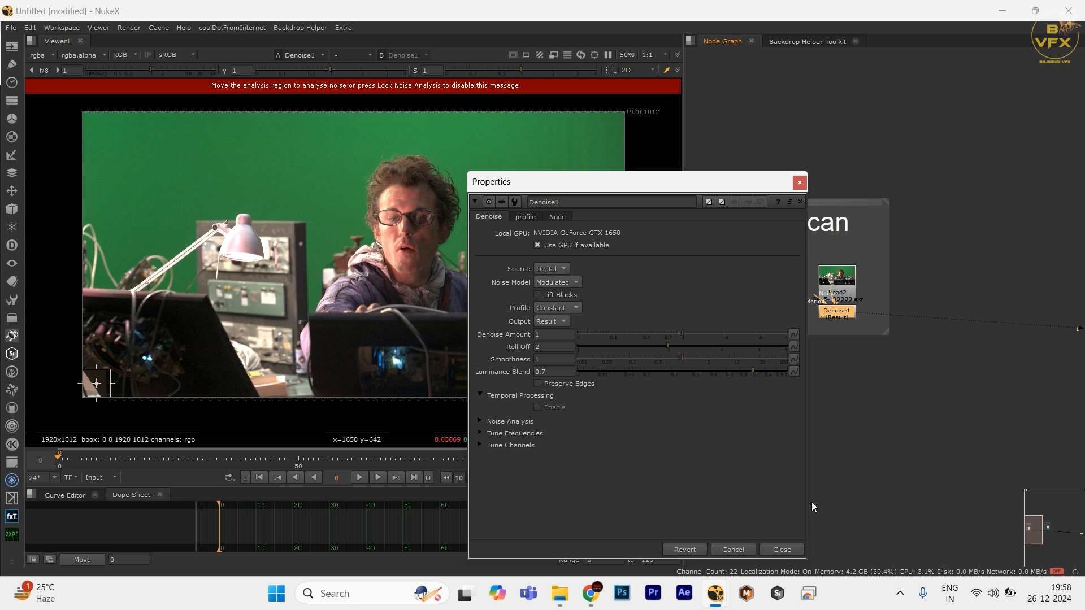
{"action": "left_click", "coordinate": [782, 549]}
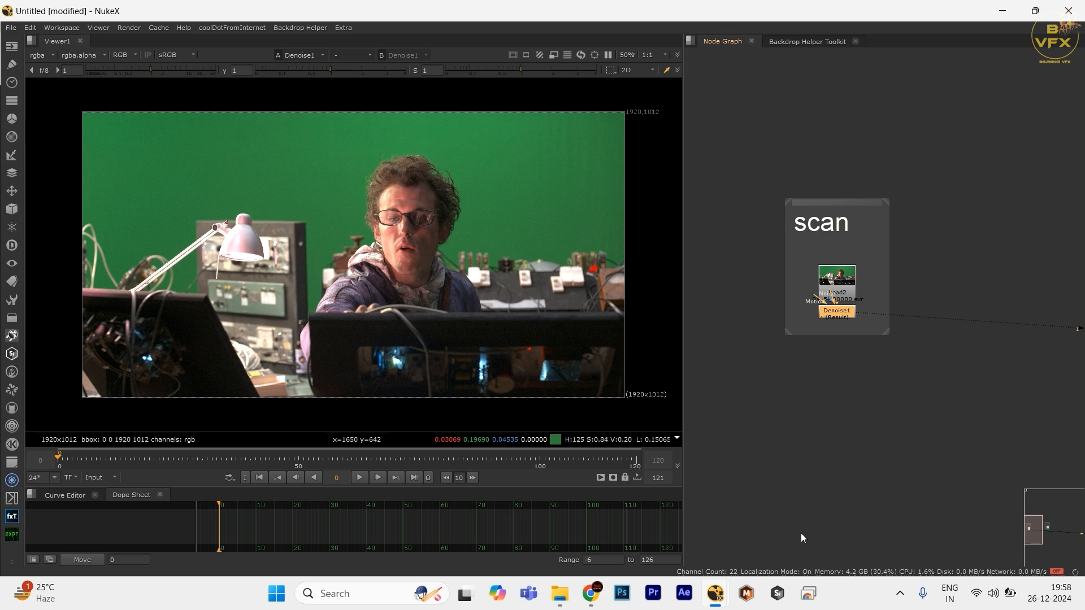
- Move the Denoise node out of the scan backdrop to a spot just beneath it
{"action": "left_click", "coordinate": [869, 181]}
{"action": "left_click_drag", "start_coordinate": [821, 320], "coordinate": [823, 396]}
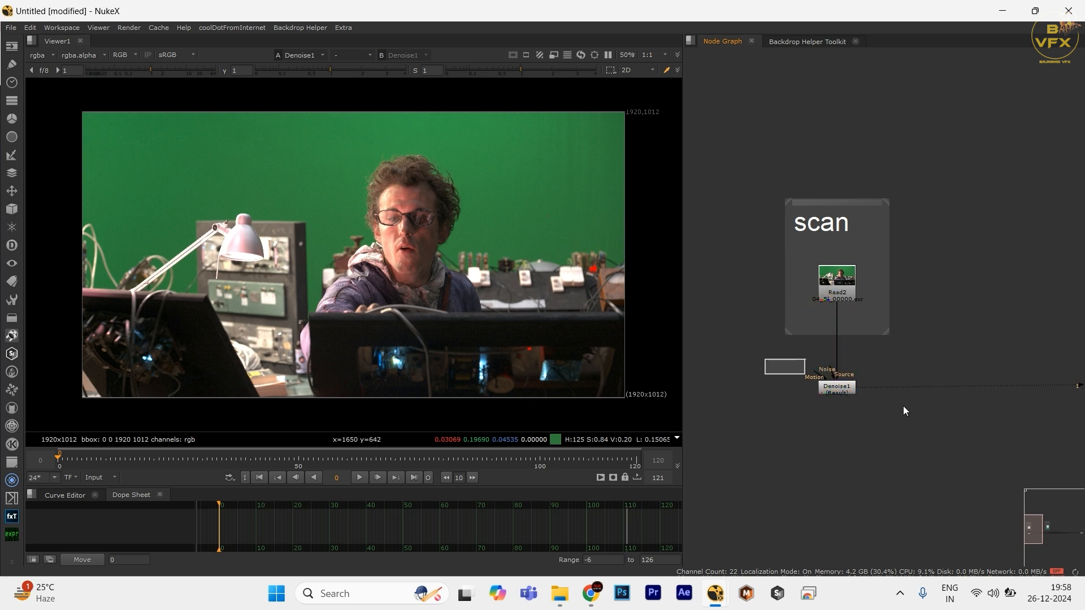
{"action": "left_click_drag", "start_coordinate": [765, 360], "coordinate": [904, 407]}
{"action": "left_click_drag", "start_coordinate": [903, 356], "coordinate": [779, 414]}
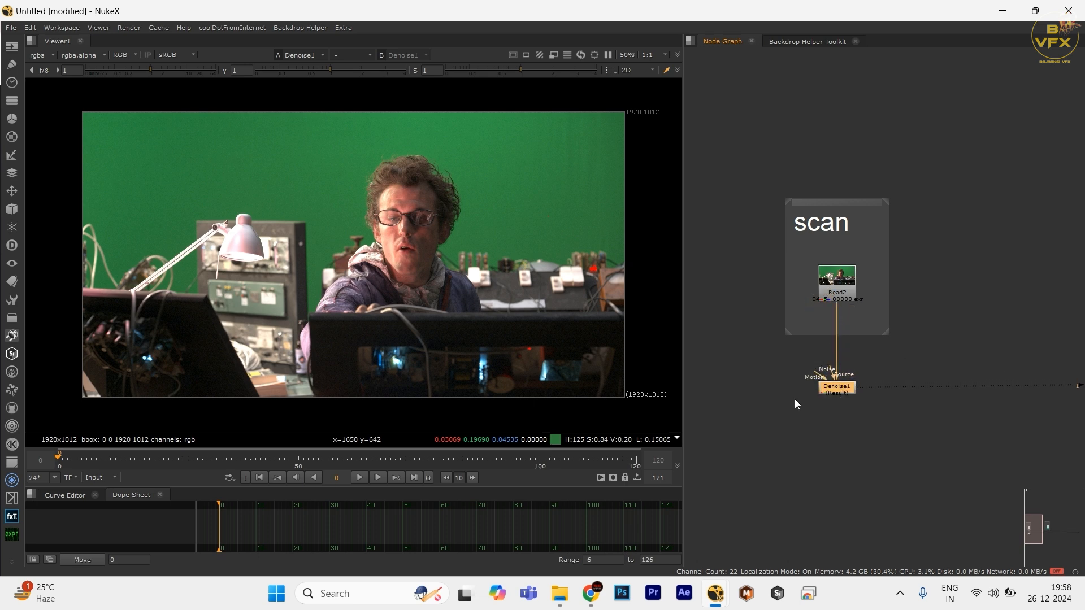
{"action": "left_click_drag", "start_coordinate": [764, 356], "coordinate": [846, 396]}
{"action": "left_click", "coordinate": [843, 398]}
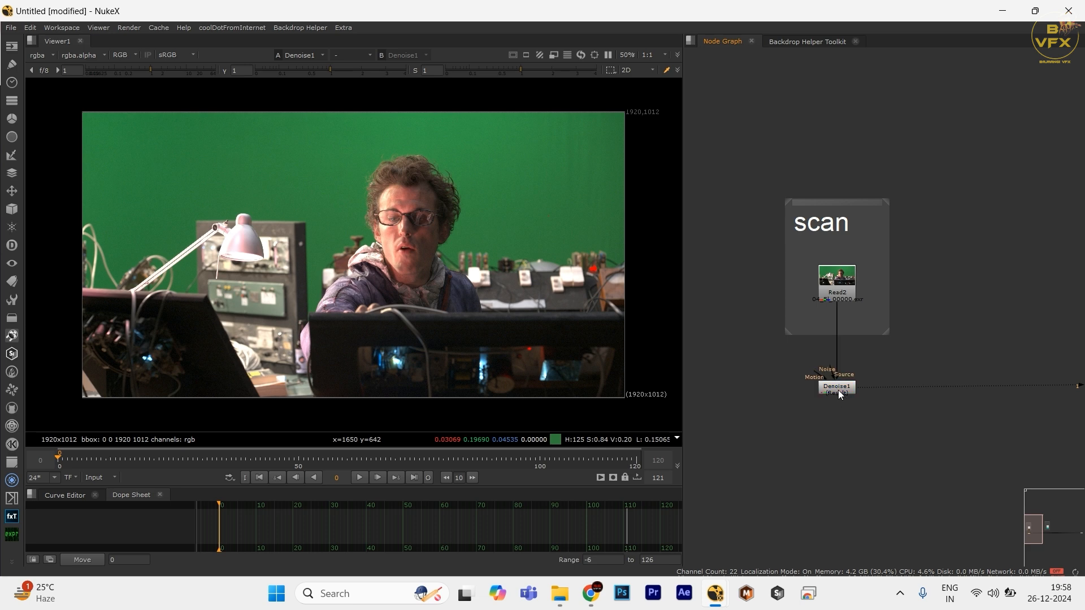
- Open the Denoise node's properties and place its noise analysis region on the plain green area beside the actor's head
{"action": "left_click", "coordinate": [838, 390]}
{"action": "double_click", "coordinate": [838, 391]}
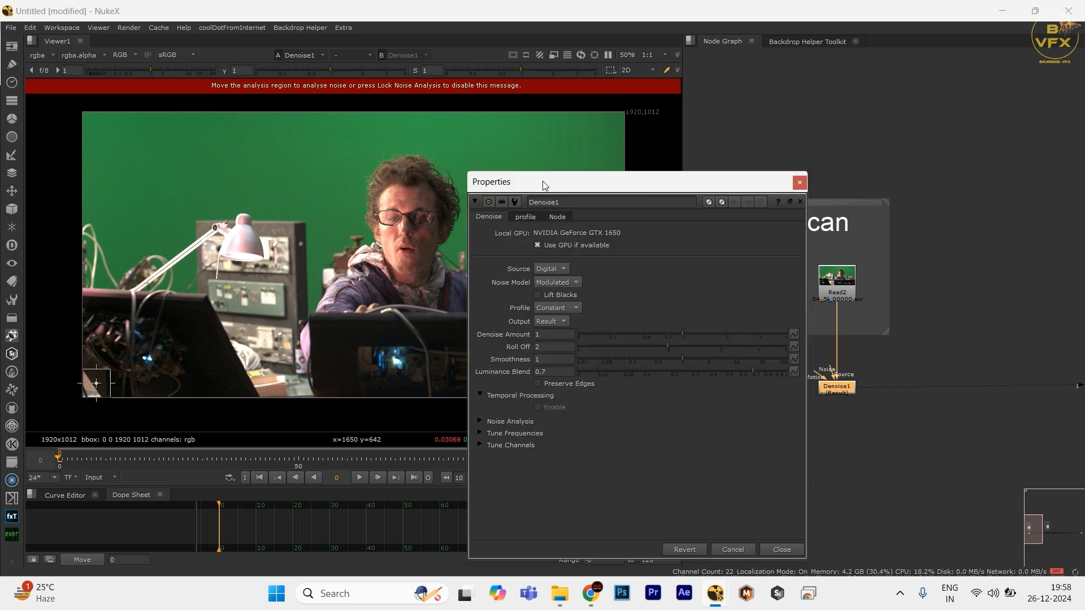
{"action": "left_click_drag", "start_coordinate": [96, 383], "coordinate": [211, 176]}
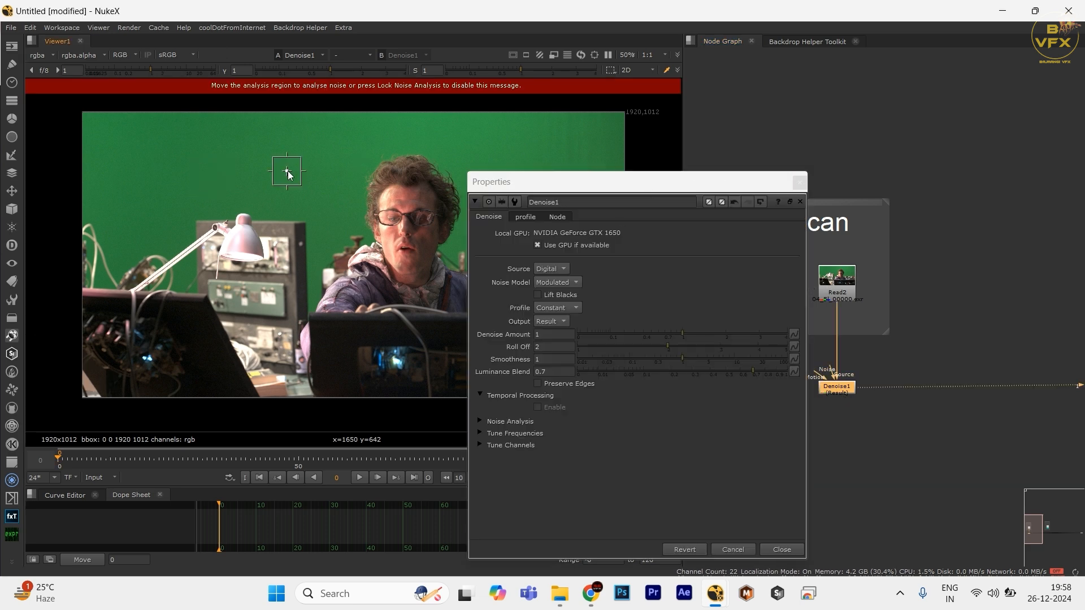
{"action": "scroll", "coordinate": [364, 127], "scroll_direction": "up", "scroll_amount": 3}
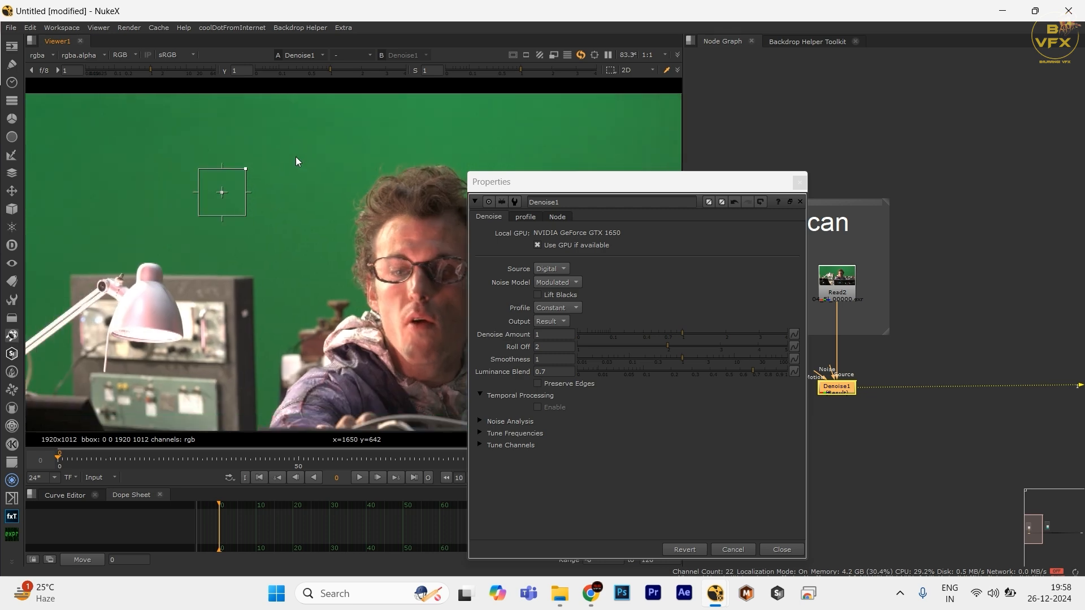
{"action": "scroll", "coordinate": [294, 236], "scroll_direction": "down", "scroll_amount": 2}
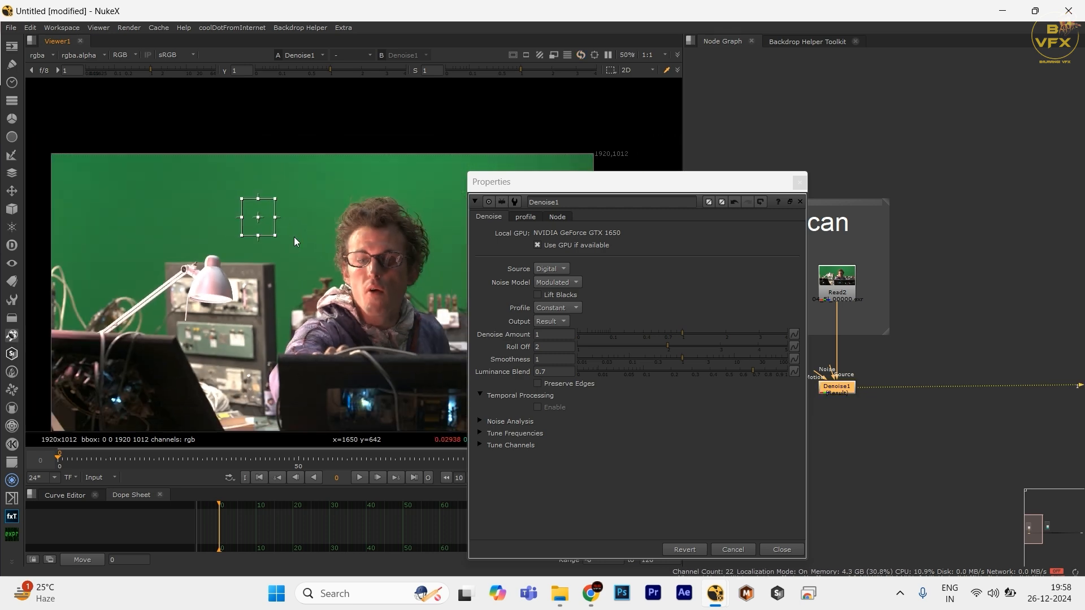
{"action": "left_click_drag", "start_coordinate": [216, 222], "coordinate": [418, 207]}
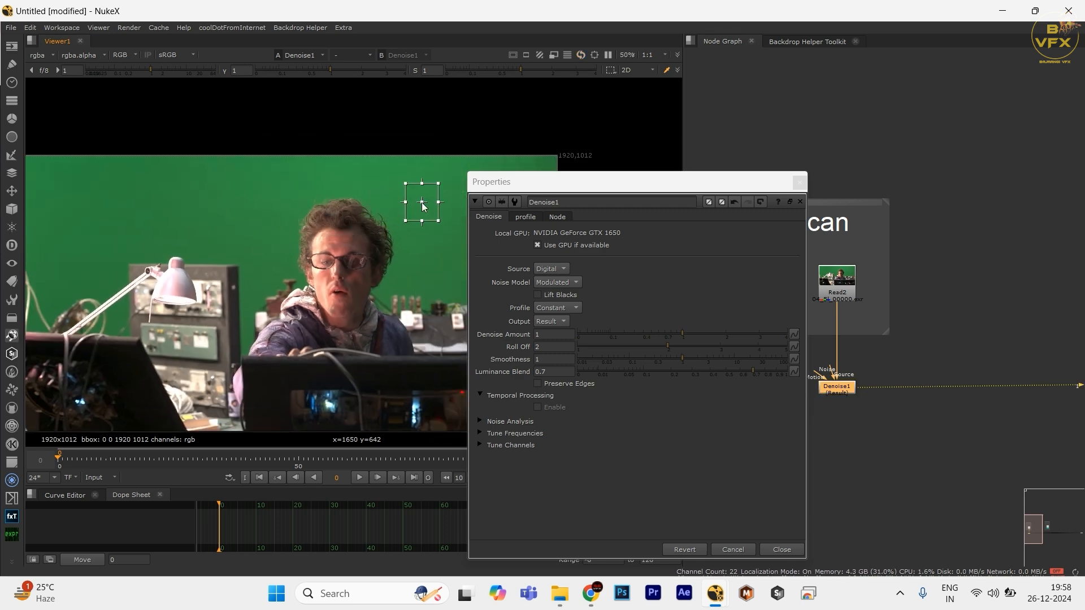
- Refine the analysis region's position on the green screen while the viewer gain is lowered to about 0.34, and reset the gain
{"action": "scroll", "coordinate": [418, 206], "scroll_direction": "up", "scroll_amount": 2}
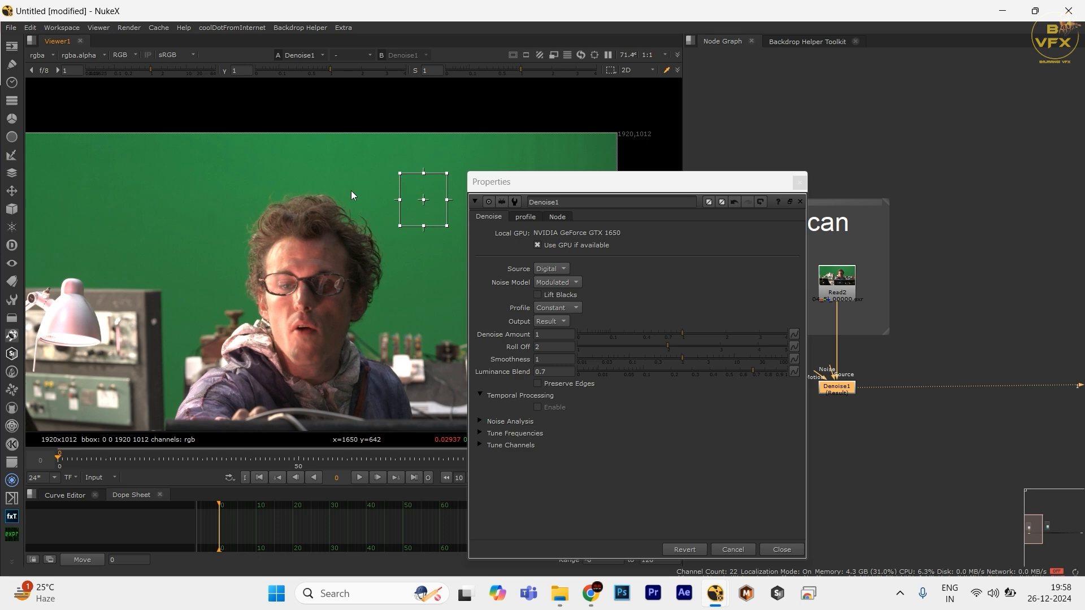
{"action": "scroll", "coordinate": [351, 191], "scroll_direction": "up", "scroll_amount": 2}
{"action": "scroll", "coordinate": [323, 260], "scroll_direction": "up", "scroll_amount": 3}
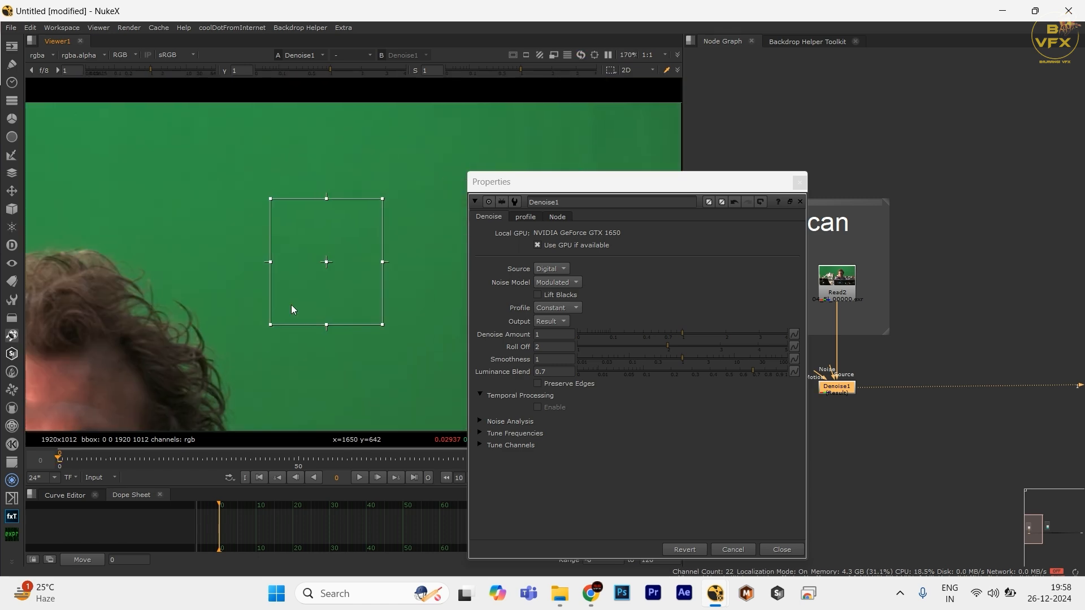
{"action": "left_click_drag", "start_coordinate": [150, 70], "coordinate": [134, 70]}
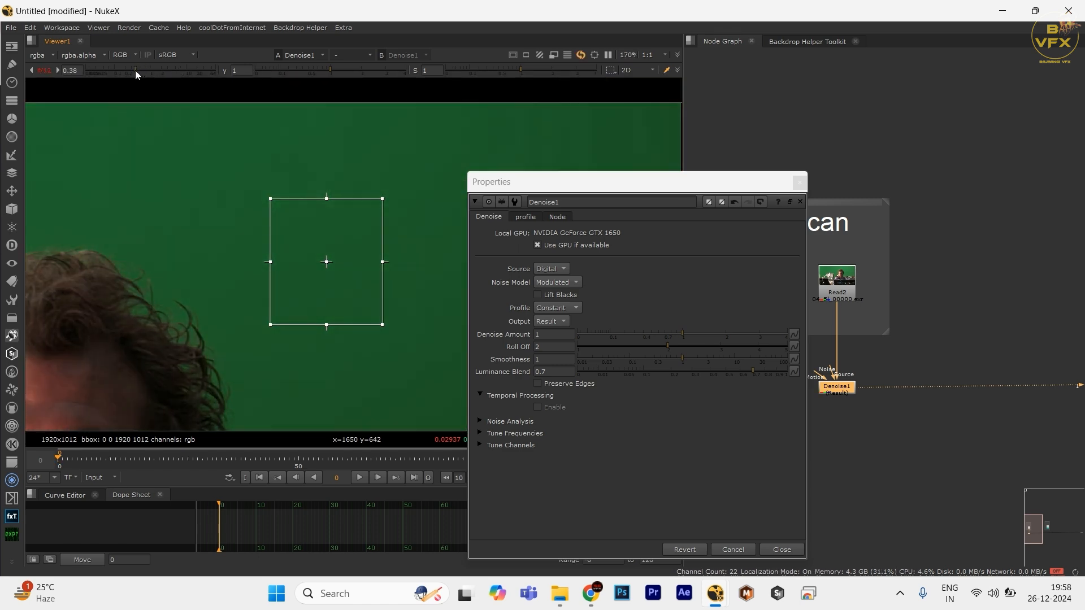
{"action": "scroll", "coordinate": [232, 209], "scroll_direction": "down", "scroll_amount": 2}
{"action": "scroll", "coordinate": [223, 209], "scroll_direction": "down", "scroll_amount": 2}
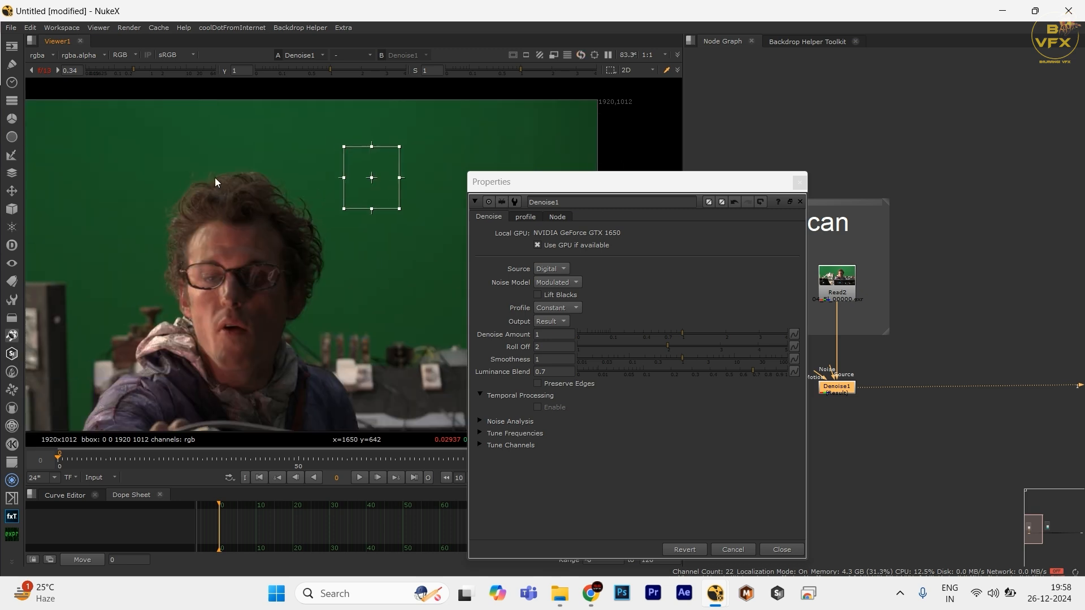
{"action": "scroll", "coordinate": [298, 179], "scroll_direction": "down", "scroll_amount": 1}
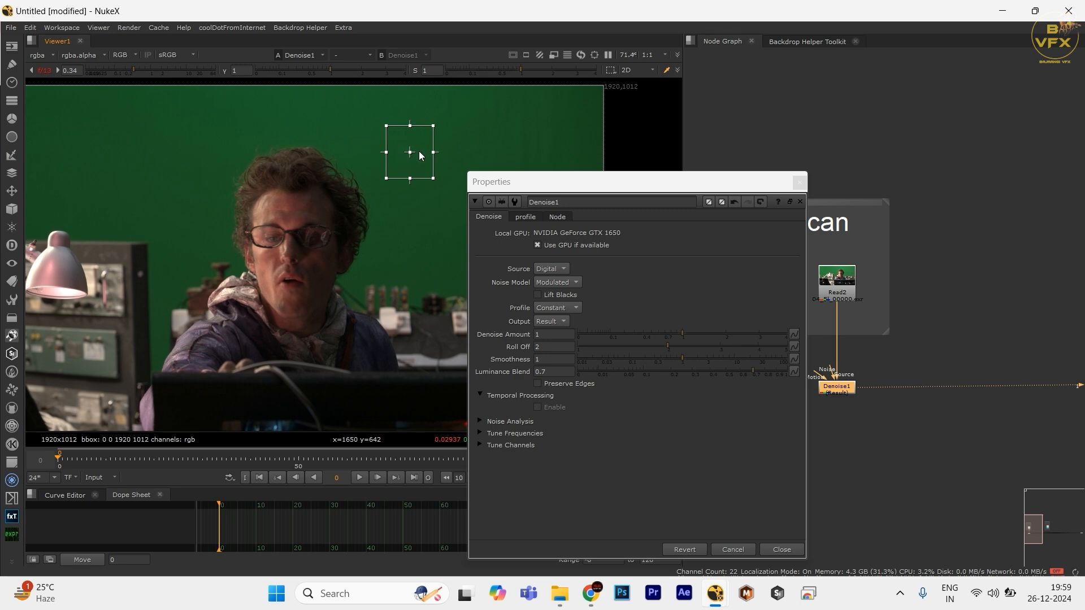
{"action": "left_click_drag", "start_coordinate": [410, 152], "coordinate": [416, 149]}
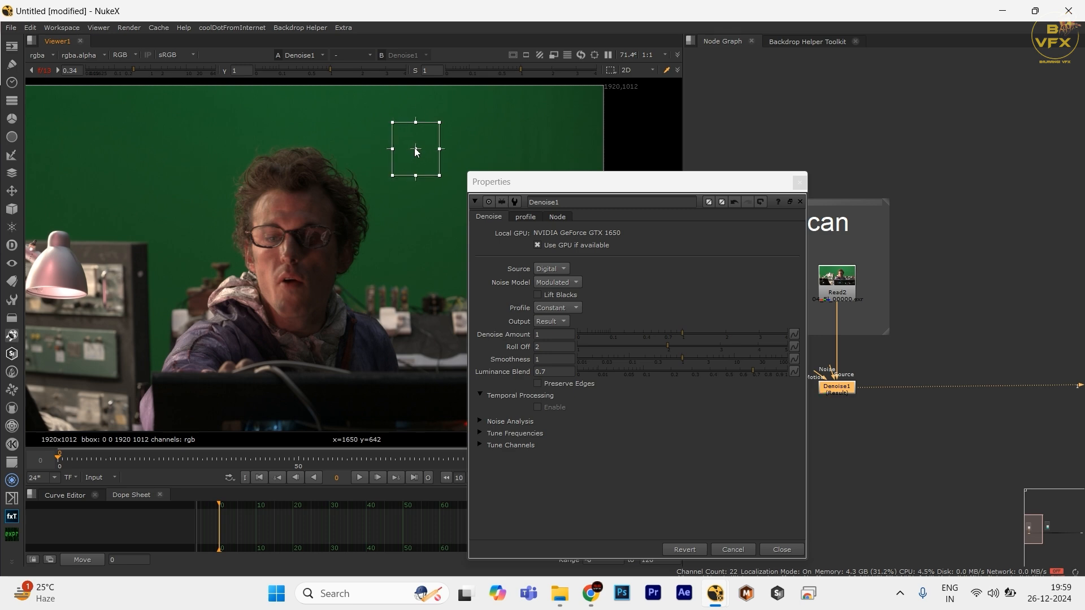
{"action": "left_click", "coordinate": [45, 70]}
- Try a Denoise Amount of 1.8 and close the node's properties
{"action": "left_click", "coordinate": [551, 332]}
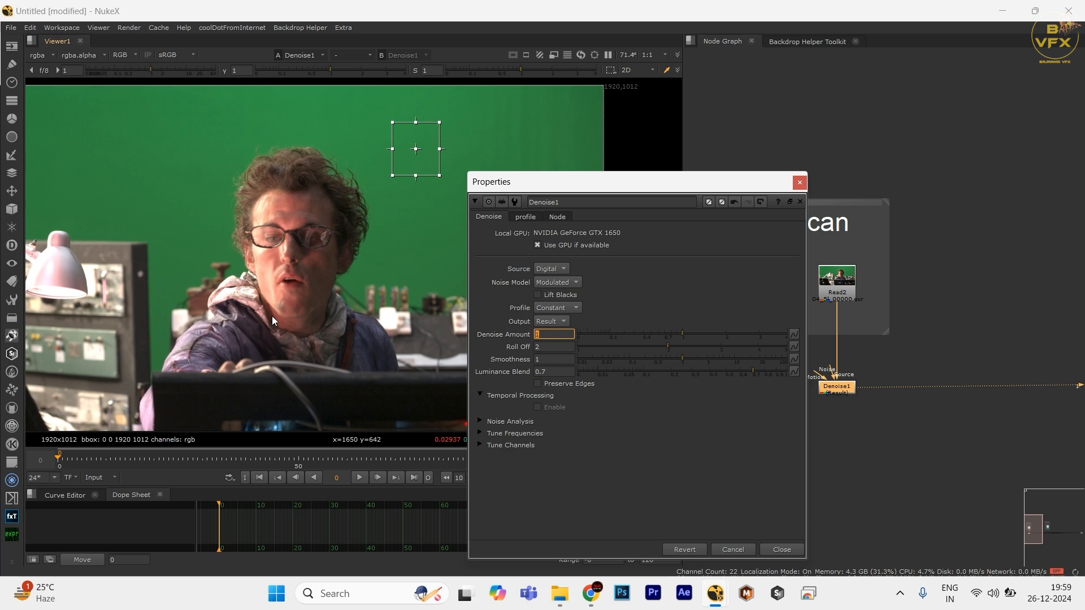
{"action": "type", "text": "1.8"}
{"action": "left_click", "coordinate": [800, 182]}
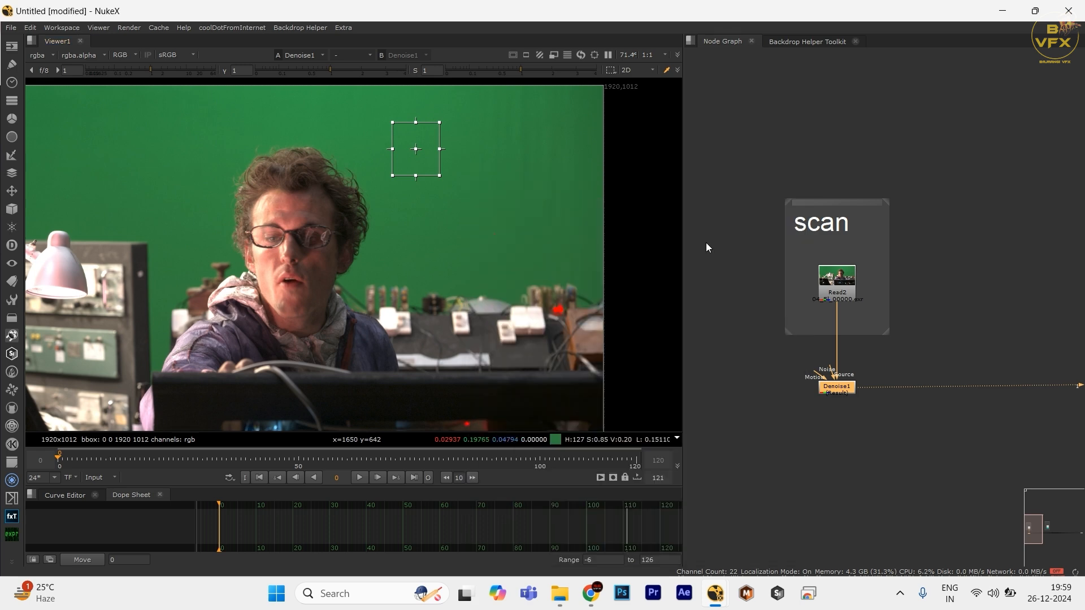
- Compare the plate with the Denoise node disabled and enabled, examining the face, the green screen and the hair edge up close
{"action": "left_click_drag", "start_coordinate": [920, 356], "coordinate": [746, 429]}
{"action": "key", "text": "d"}
{"action": "scroll", "coordinate": [265, 219], "scroll_direction": "up", "scroll_amount": 5}
{"action": "scroll", "coordinate": [428, 259], "scroll_direction": "up", "scroll_amount": 3}
{"action": "key", "text": "d"}
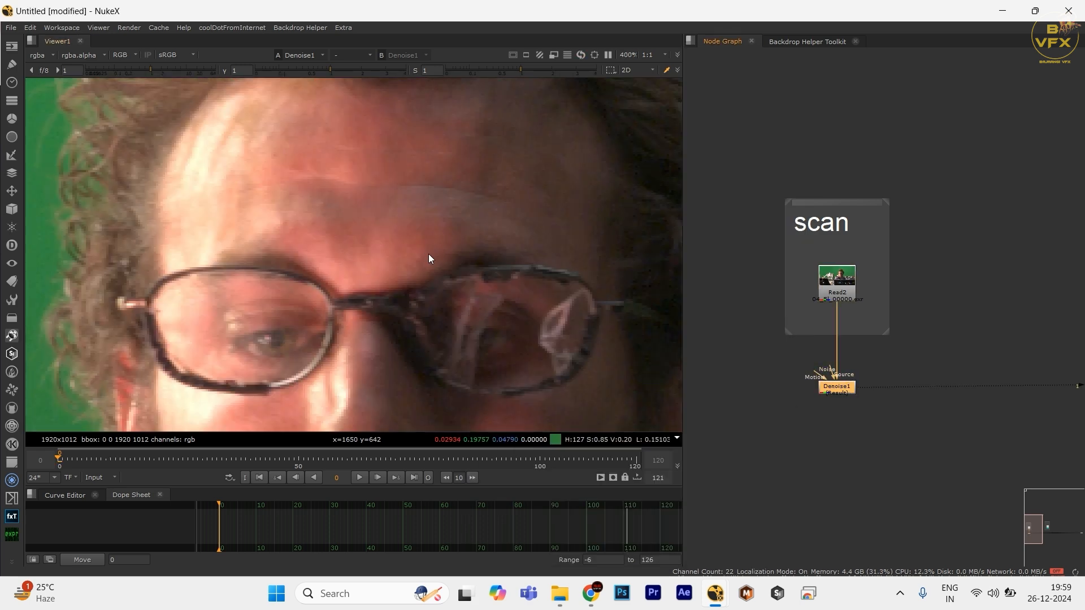
{"action": "scroll", "coordinate": [426, 252], "scroll_direction": "up", "scroll_amount": 2}
{"action": "scroll", "coordinate": [431, 262], "scroll_direction": "down", "scroll_amount": 11}
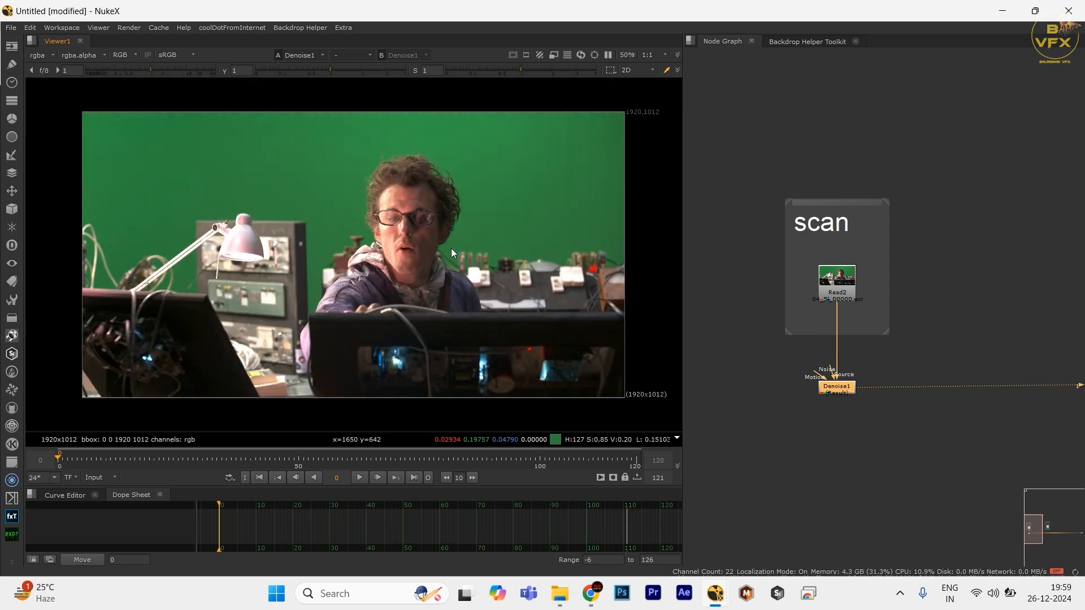
{"action": "scroll", "coordinate": [451, 249], "scroll_direction": "up", "scroll_amount": 11}
{"action": "scroll", "coordinate": [367, 274], "scroll_direction": "up", "scroll_amount": 1}
{"action": "key", "text": "d"}
{"action": "key", "text": "d"}
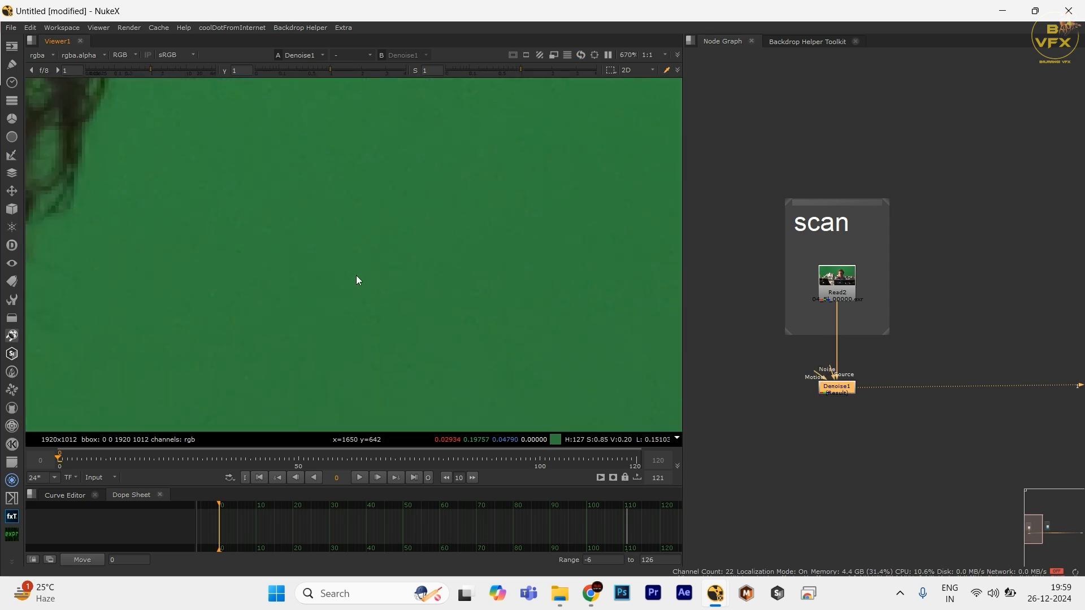
{"action": "scroll", "coordinate": [356, 276], "scroll_direction": "down", "scroll_amount": 1}
{"action": "key", "text": "d"}
{"action": "key", "text": "d"}
{"action": "left_click_drag", "start_coordinate": [84, 228], "coordinate": [324, 255]}
{"action": "scroll", "coordinate": [320, 255], "scroll_direction": "up", "scroll_amount": 2}
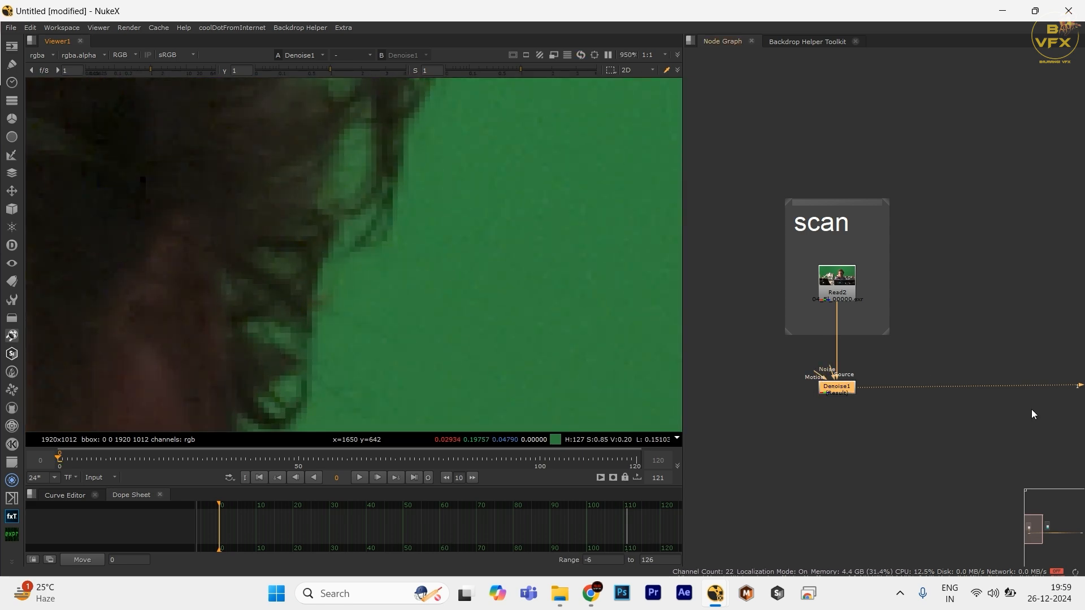
- Set the Denoise node's Denoise Amount to 1.68 and close its properties
{"action": "double_click", "coordinate": [821, 384]}
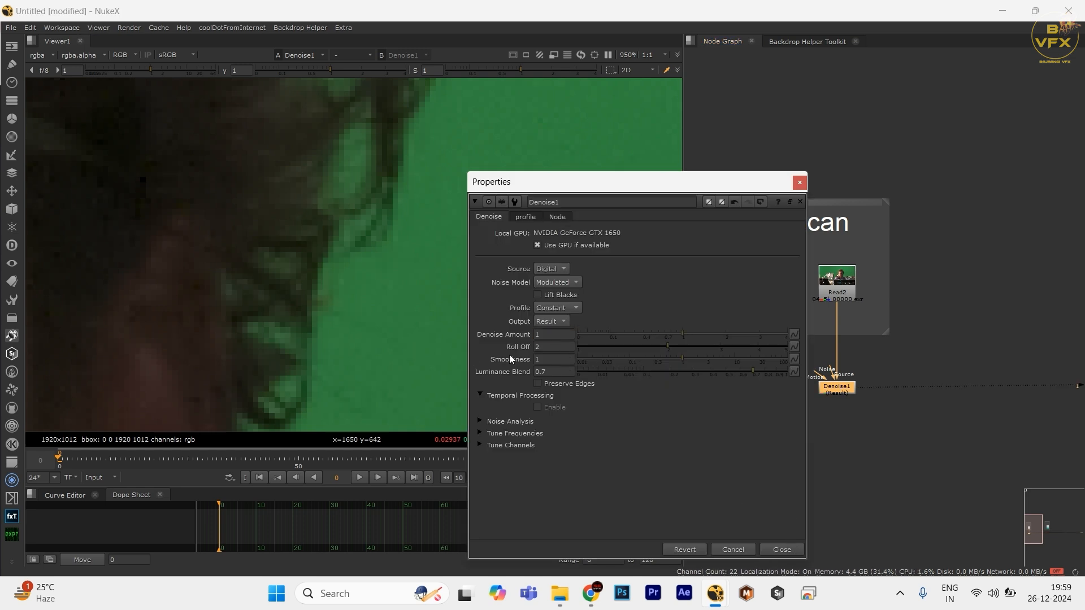
{"action": "left_click_drag", "start_coordinate": [563, 333], "coordinate": [378, 298]}
{"action": "type", "text": "1.68"}
{"action": "key", "text": "Return"}
{"action": "left_click", "coordinate": [782, 550]}
- Compare the hair edge up close with the Denoise node disabled and enabled, and inspect it in the green and blue channels
{"action": "key", "text": "f"}
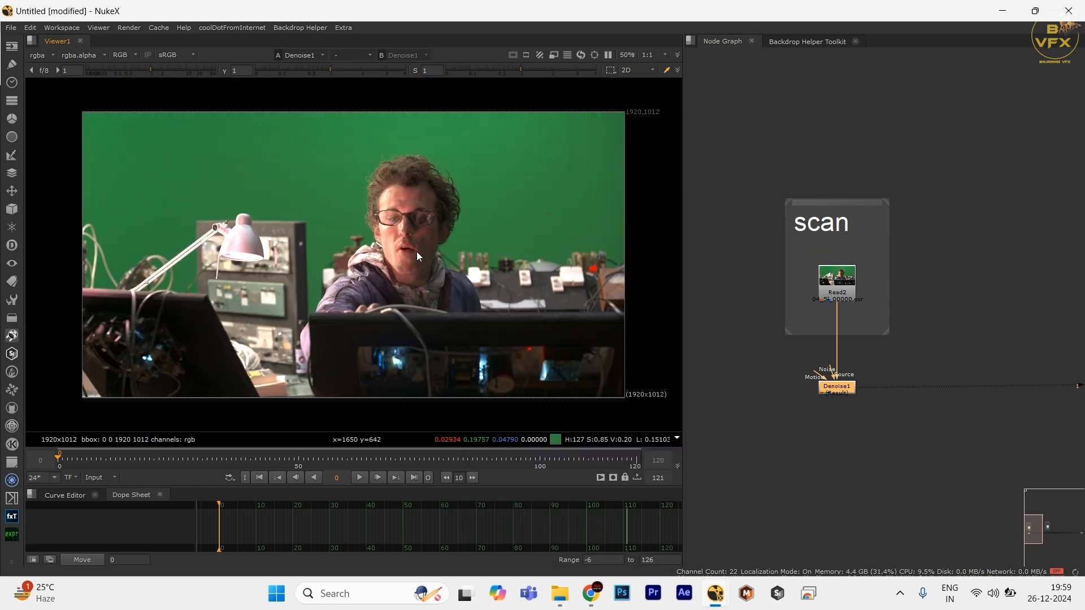
{"action": "scroll", "coordinate": [575, 257], "scroll_direction": "up", "scroll_amount": 5}
{"action": "scroll", "coordinate": [576, 256], "scroll_direction": "up", "scroll_amount": 5}
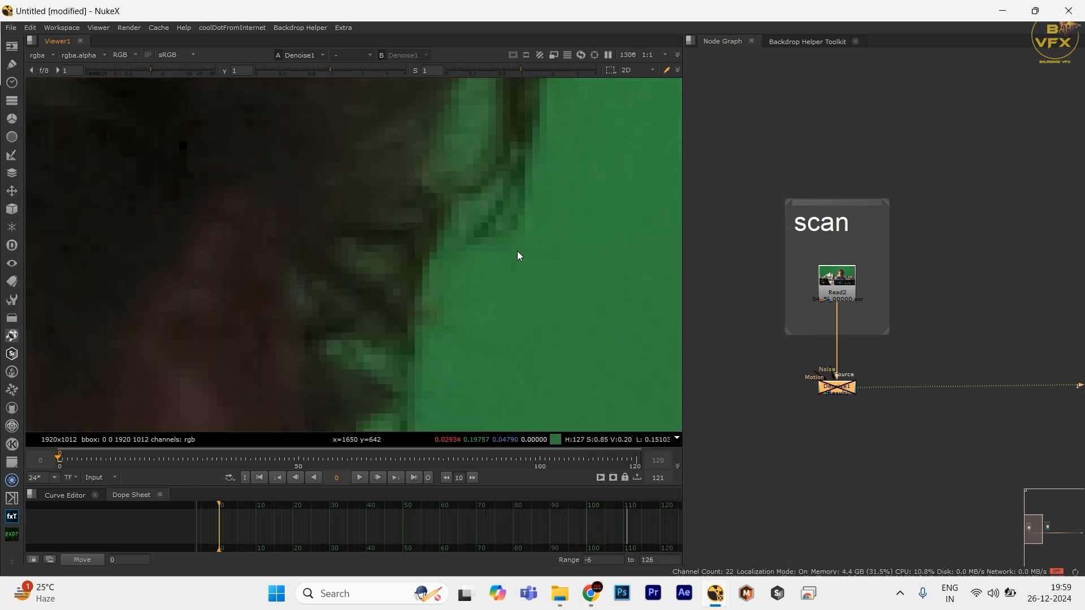
{"action": "scroll", "coordinate": [513, 259], "scroll_direction": "down", "scroll_amount": 3}
{"action": "key", "text": "y"}
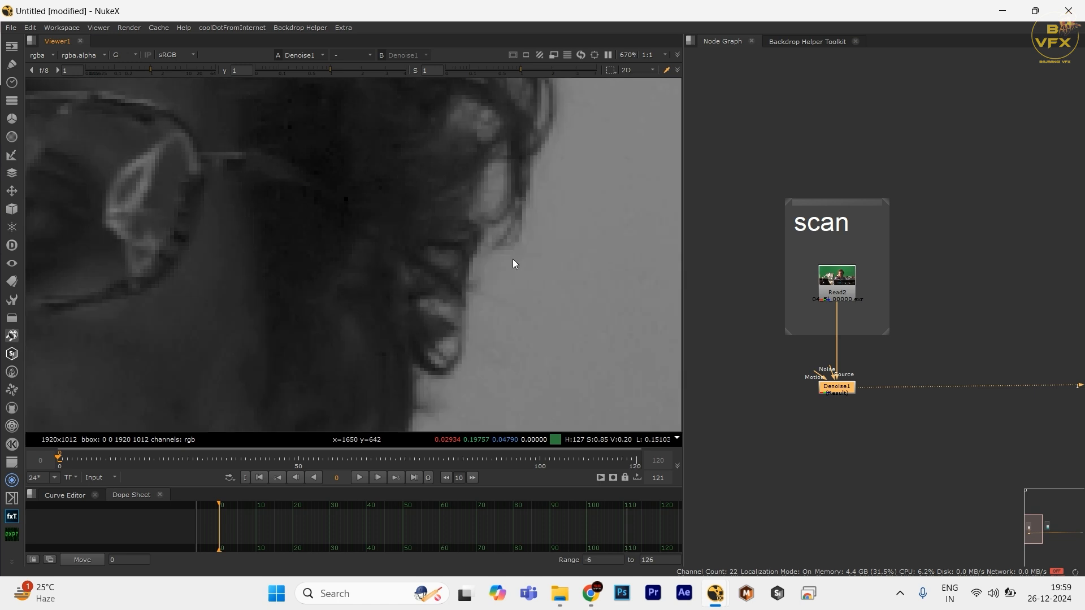
{"action": "key", "text": "b"}
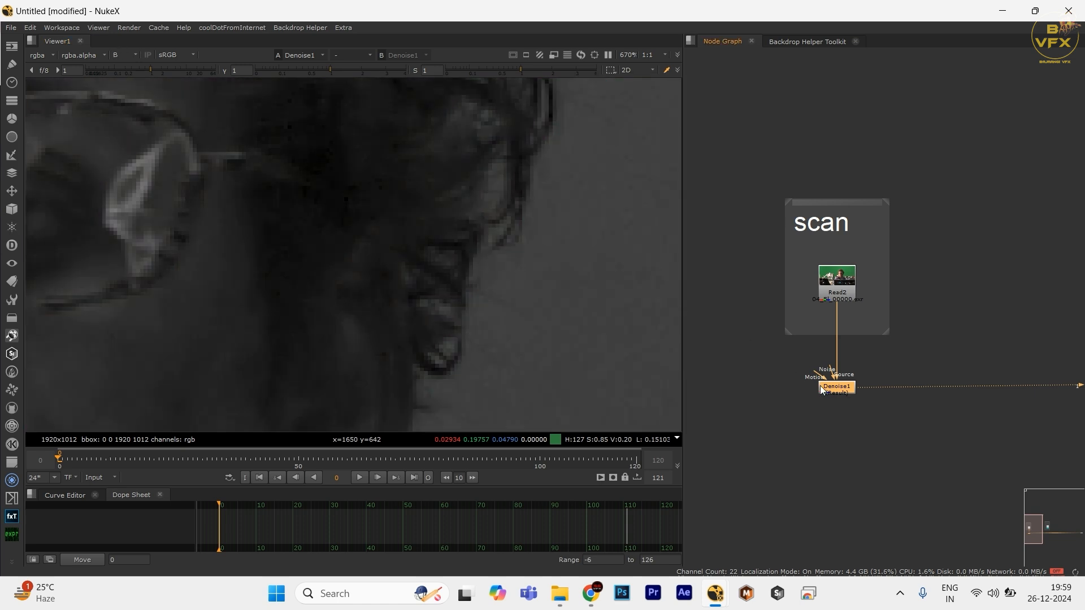
- Set the Denoise node's Denoise Amount to 1.8 and close its properties
{"action": "key", "text": "Return"}
{"action": "left_click_drag", "start_coordinate": [559, 336], "coordinate": [333, 355]}
{"action": "type", "text": "1"}
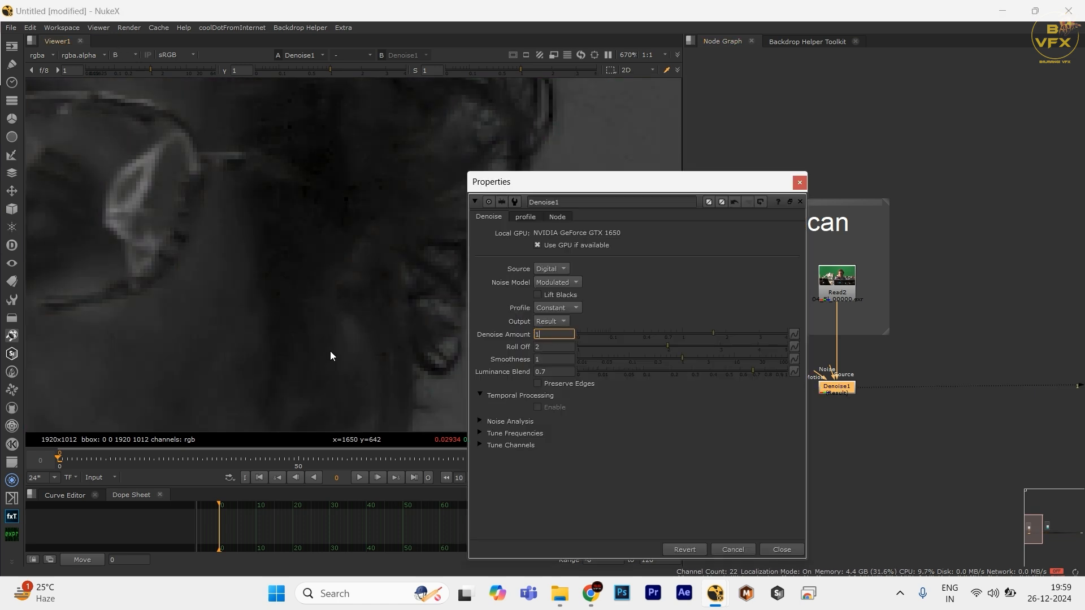
{"action": "type", "text": ".8"}
{"action": "key", "text": "Return"}
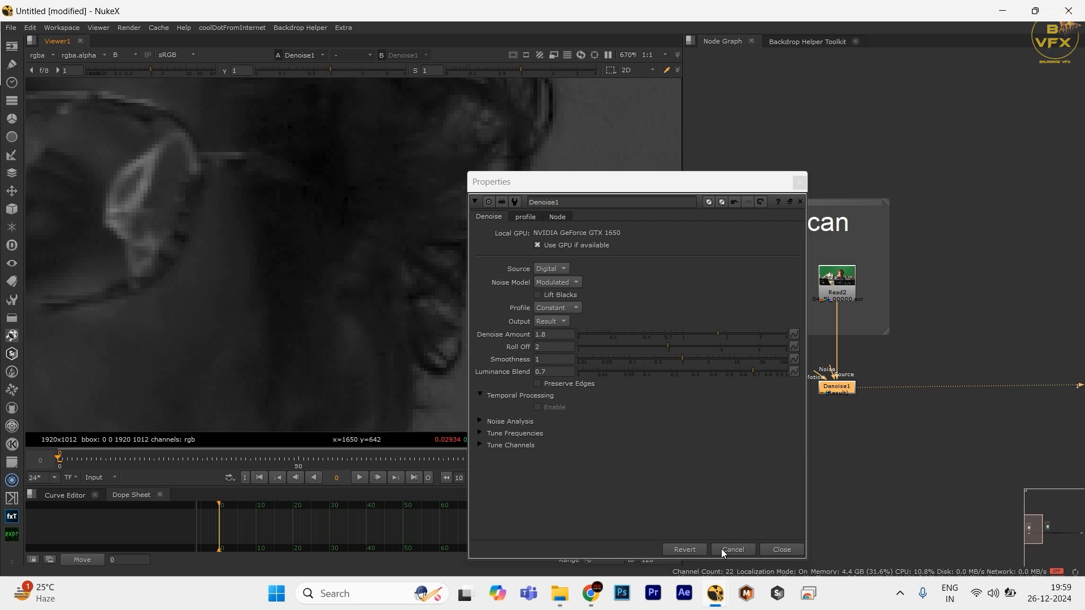
{"action": "left_click", "coordinate": [770, 552]}
- Compare the plate's blue channel with the Denoise node disabled and enabled, check the green channel, and return to full colour
{"action": "key", "text": "f"}
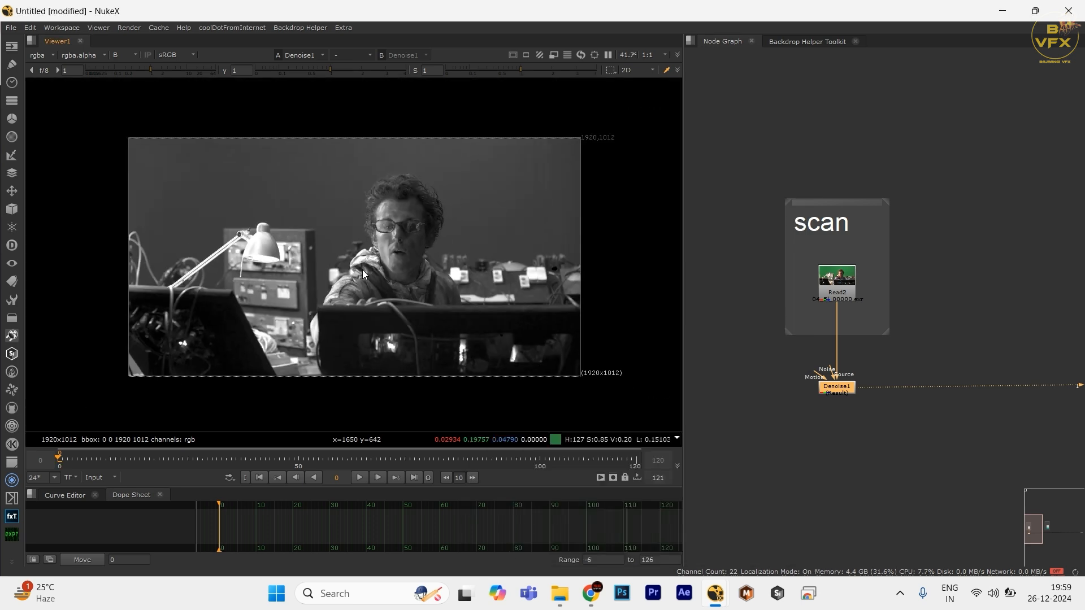
{"action": "scroll", "coordinate": [486, 215], "scroll_direction": "up", "scroll_amount": 3}
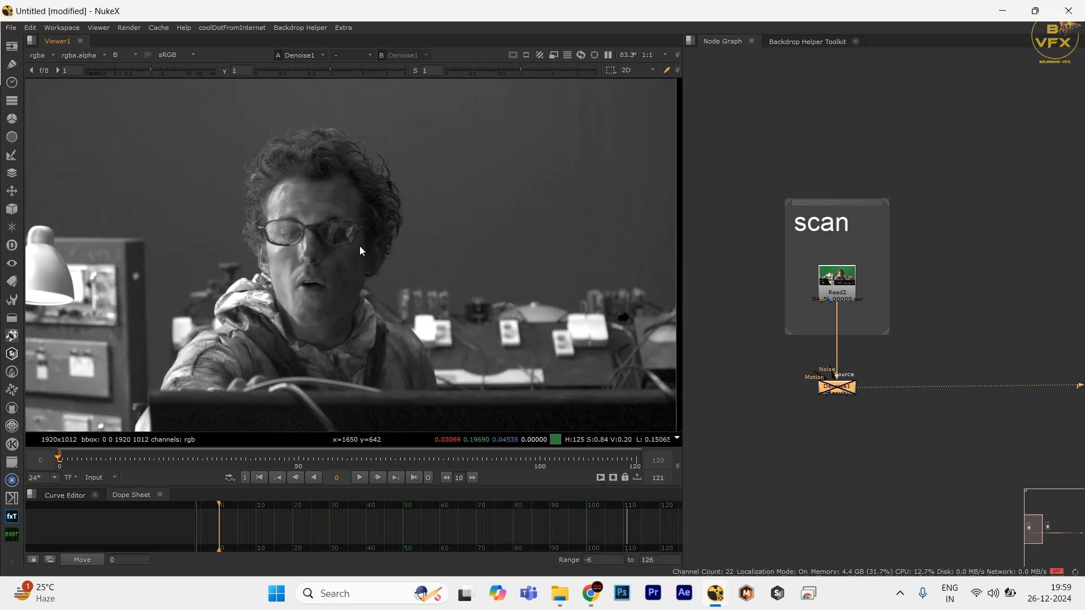
{"action": "key", "text": "d"}
{"action": "left_click_drag", "start_coordinate": [184, 196], "coordinate": [367, 219]}
{"action": "scroll", "coordinate": [339, 217], "scroll_direction": "up", "scroll_amount": 2}
{"action": "key", "text": "d"}
{"action": "key", "text": "d"}
{"action": "key", "text": "d"}
{"action": "key", "text": "d"}
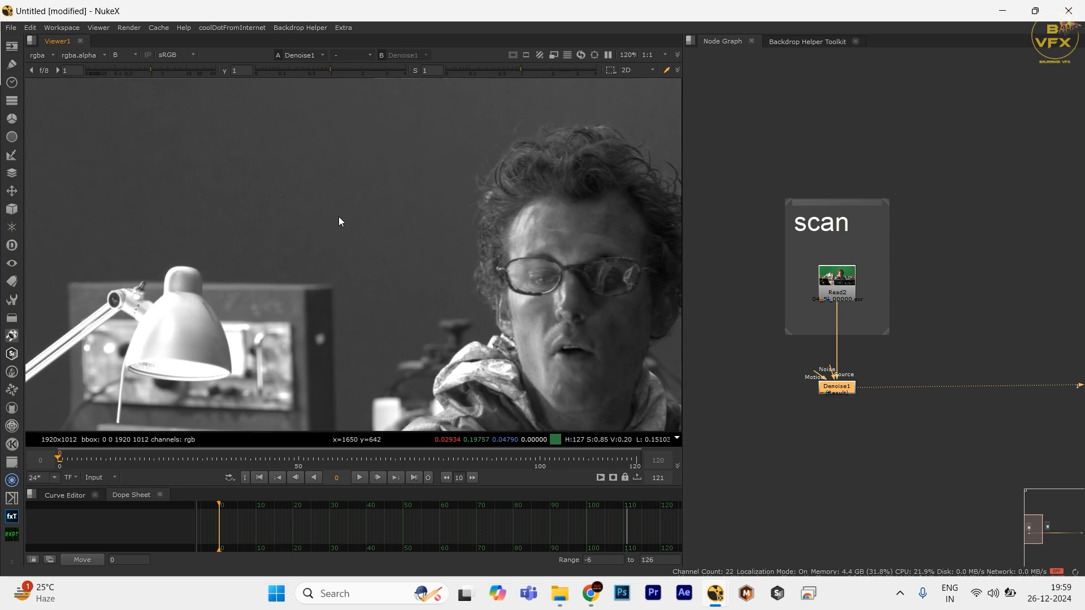
{"action": "key", "text": "g"}
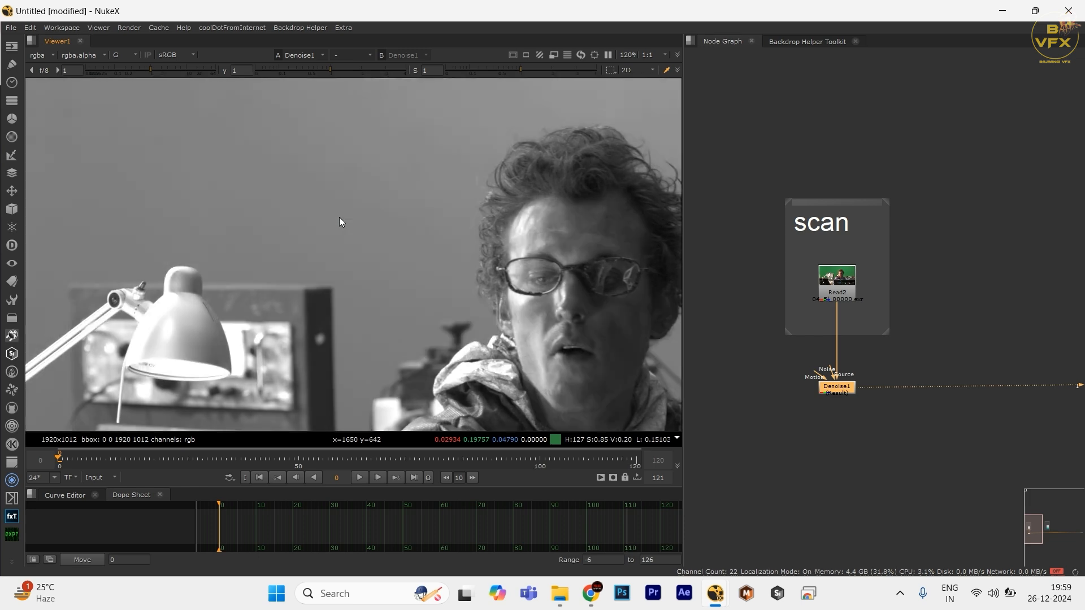
{"action": "key", "text": "g"}
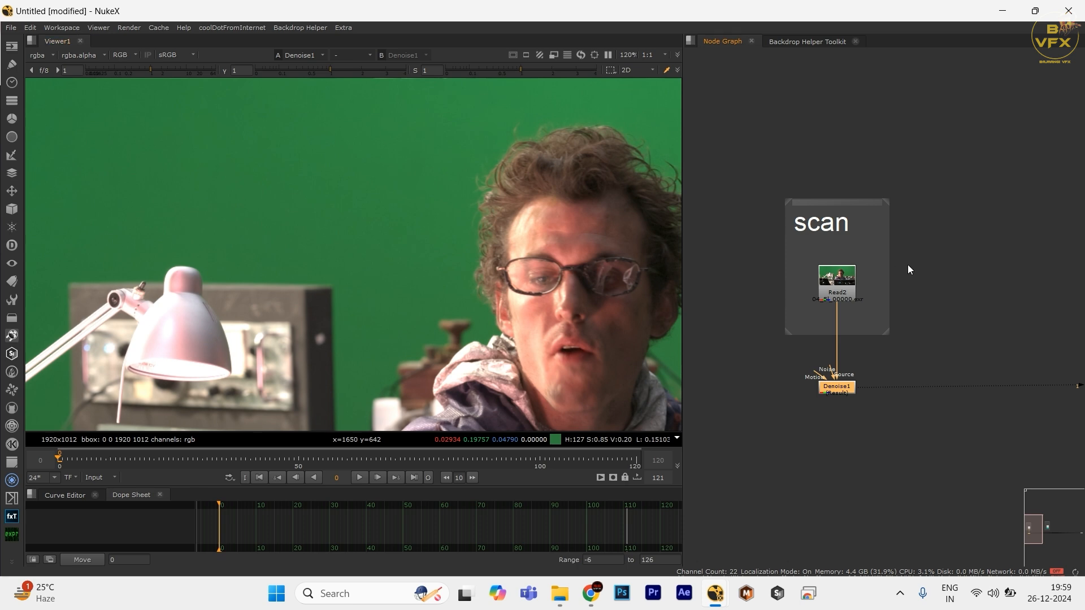
- View the original plate and the Denoise output in turn, inspect the red and green channels, and return to the full-colour full frame
{"action": "left_click_drag", "start_coordinate": [943, 255], "coordinate": [669, 341]}
{"action": "key", "text": "1"}
{"action": "left_click", "coordinate": [859, 387]}
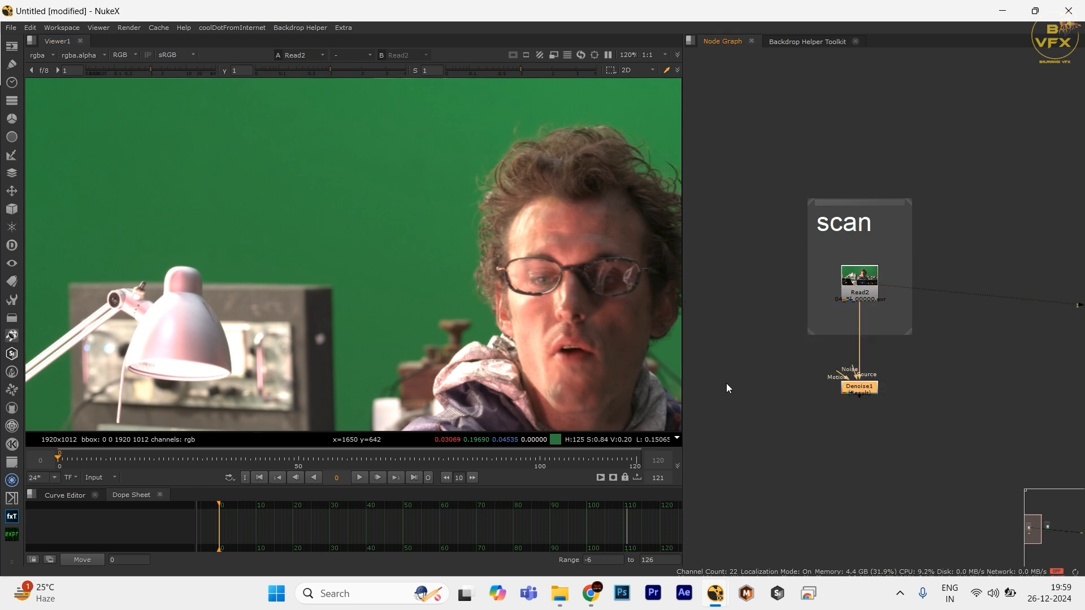
{"action": "key", "text": "1"}
{"action": "key", "text": "r"}
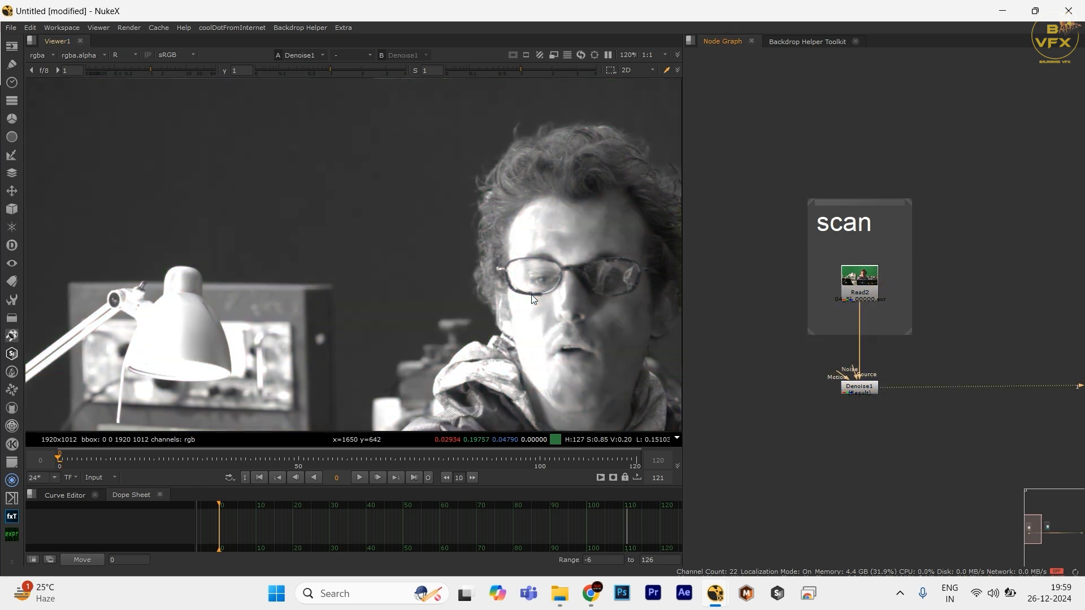
{"action": "left_click", "coordinate": [772, 347]}
{"action": "key", "text": "r"}
{"action": "key", "text": "g"}
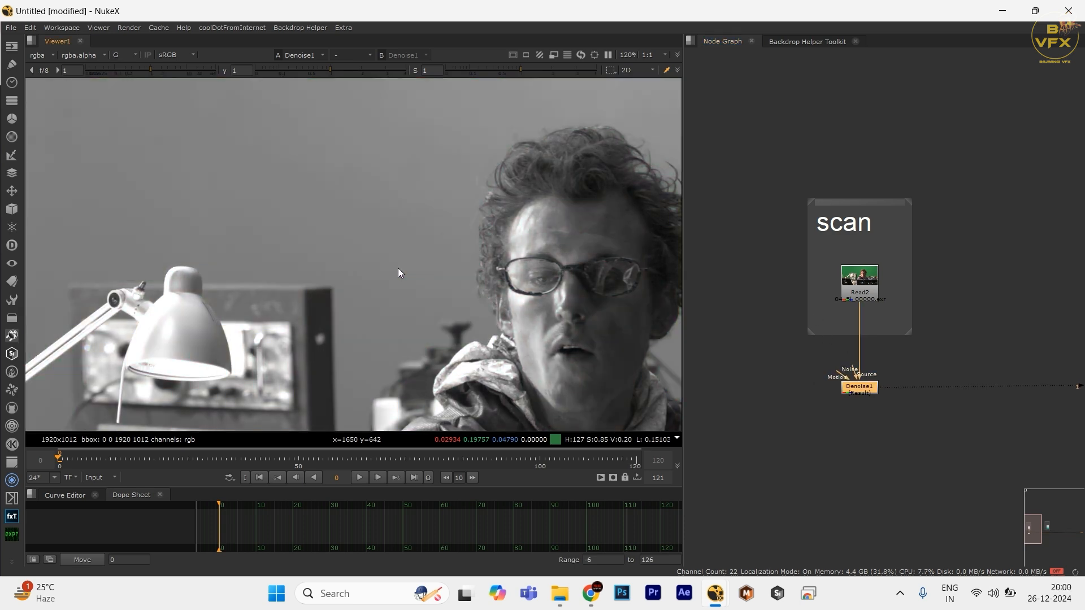
{"action": "key", "text": "g"}
{"action": "scroll", "coordinate": [368, 235], "scroll_direction": "down", "scroll_amount": 4}
{"action": "left_click_drag", "start_coordinate": [406, 221], "coordinate": [320, 217]}
{"action": "key", "text": "f"}
- Try adding a Write node below the Denoise node, and delete it without setting an output file
{"action": "left_click_drag", "start_coordinate": [941, 330], "coordinate": [812, 421]}
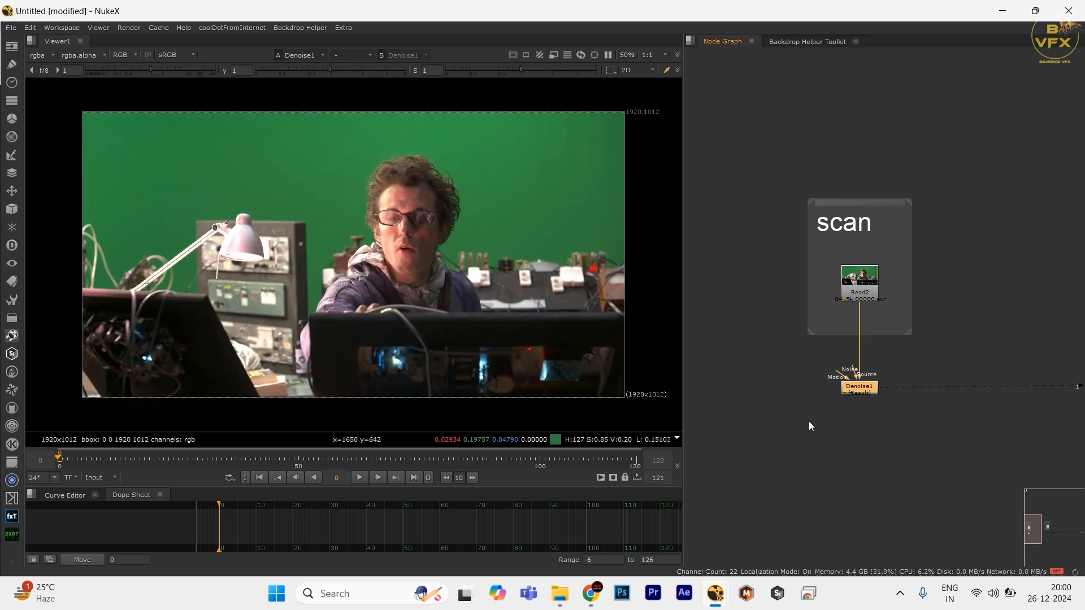
{"action": "scroll", "coordinate": [822, 396], "scroll_direction": "up", "scroll_amount": 3}
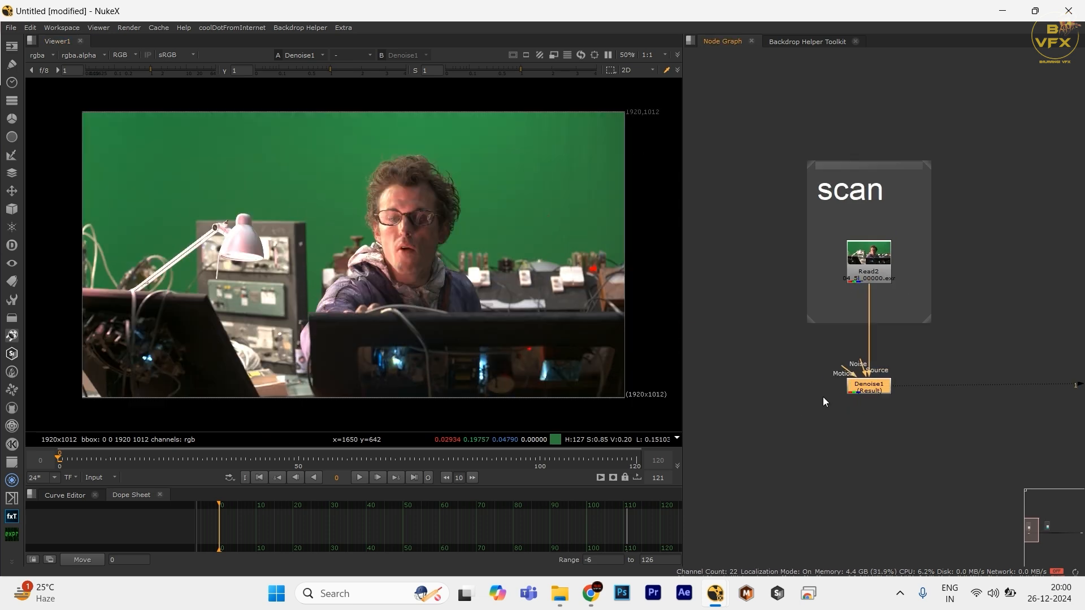
{"action": "key", "text": "w"}
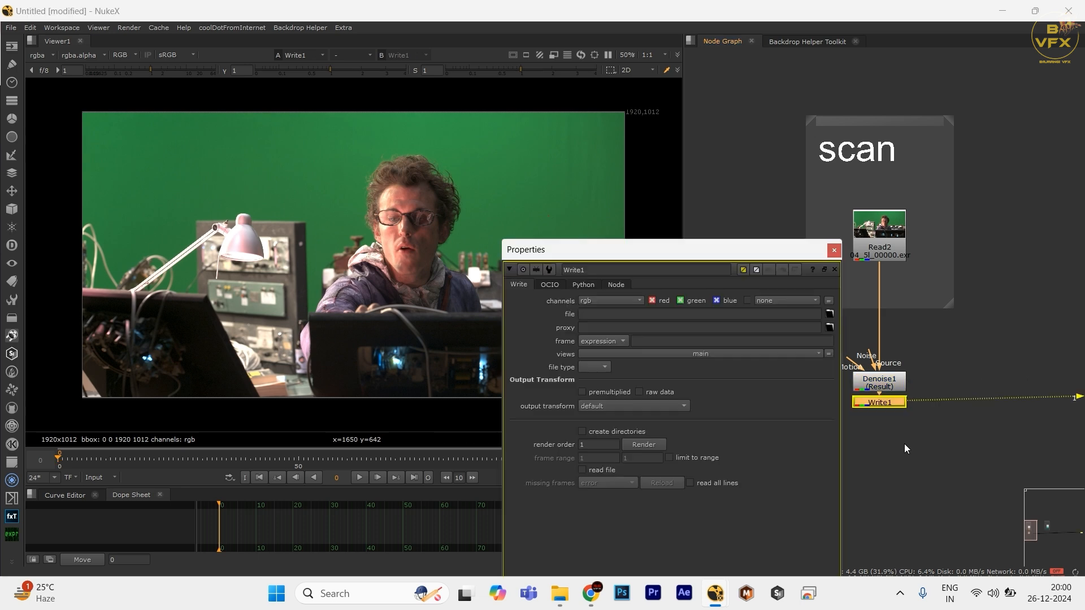
{"action": "left_click", "coordinate": [693, 315]}
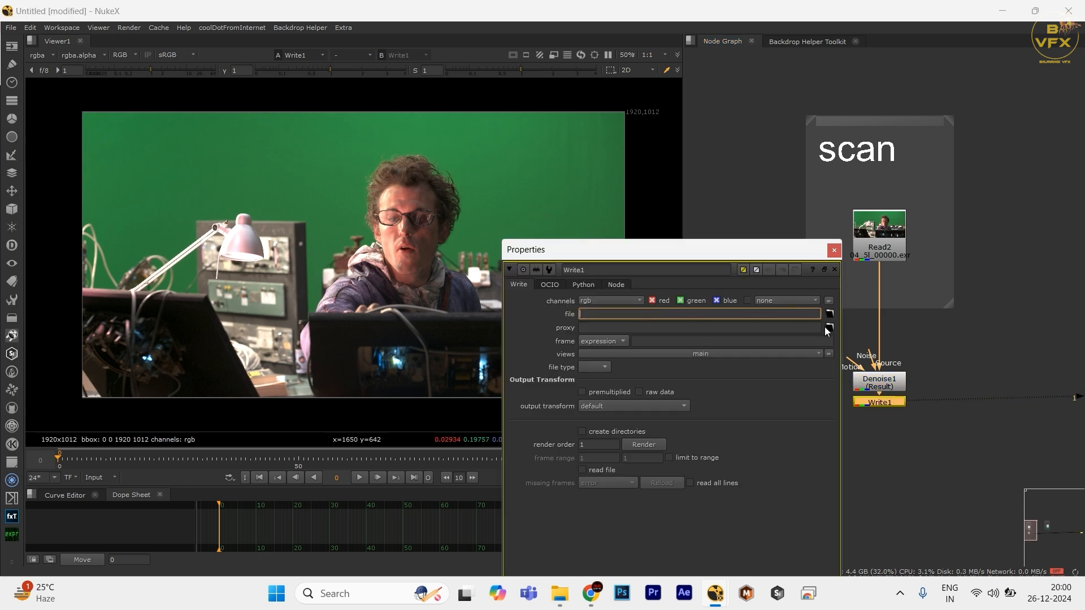
{"action": "left_click", "coordinate": [833, 250]}
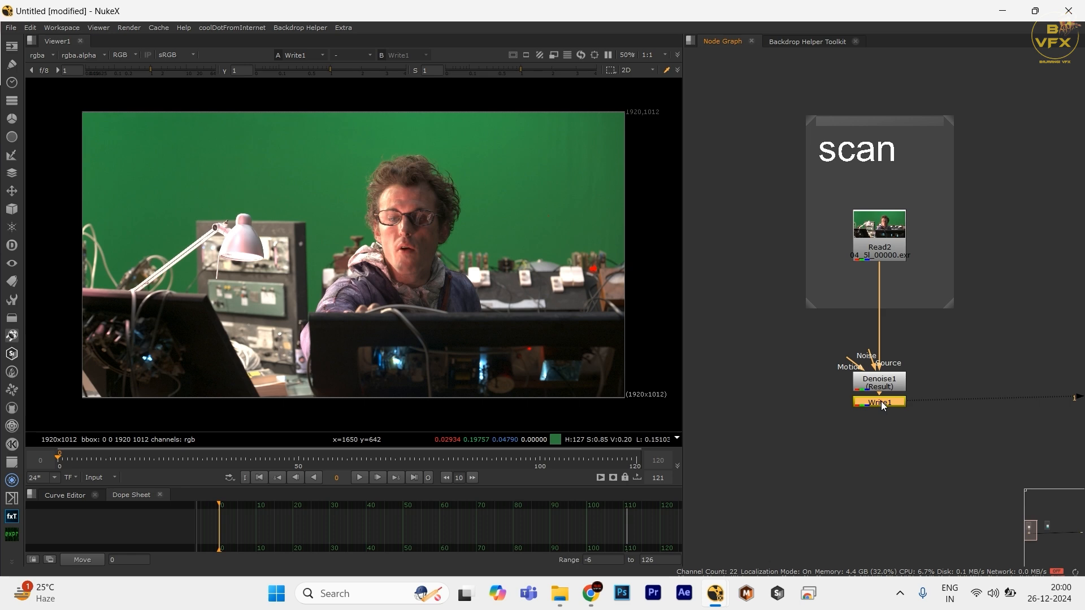
{"action": "key", "text": "Delete"}
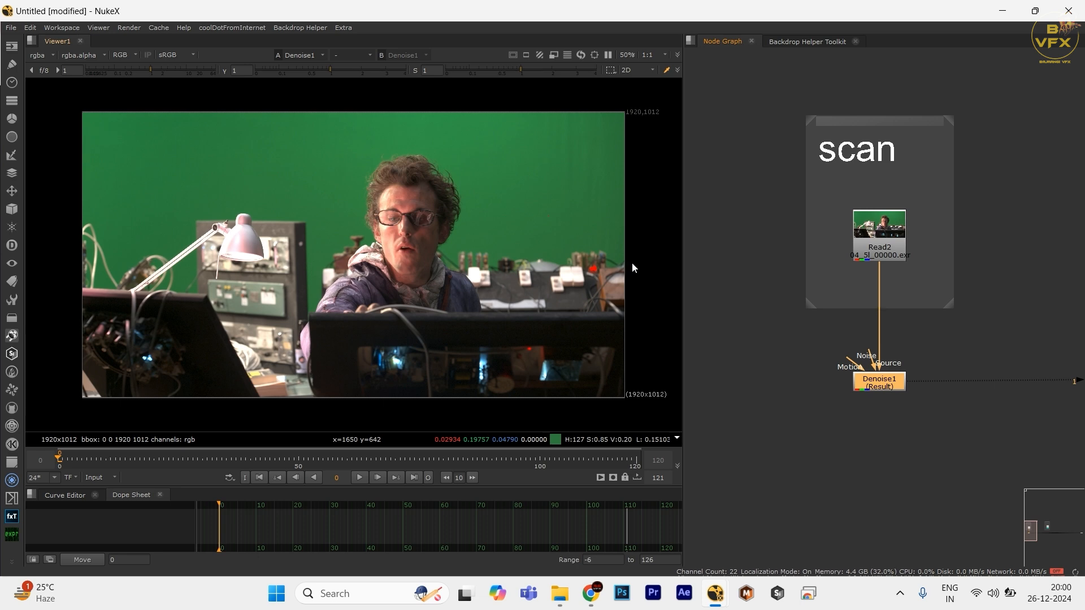
- Save the script as Keying_shot_comp in the Downloads/Shot 4 folder
{"action": "left_click", "coordinate": [13, 28]}
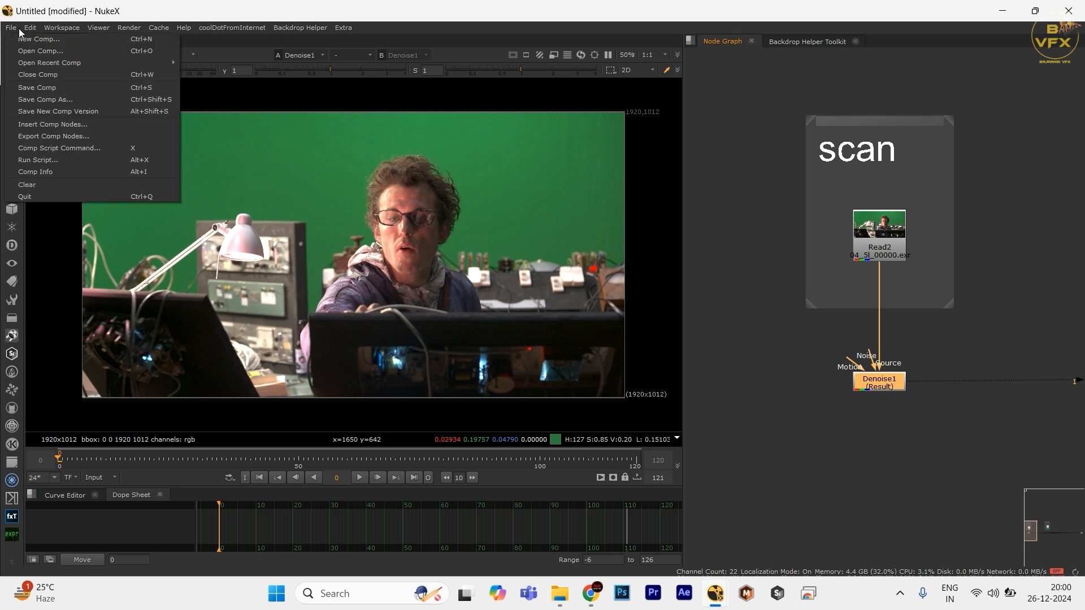
{"action": "left_click", "coordinate": [39, 90]}
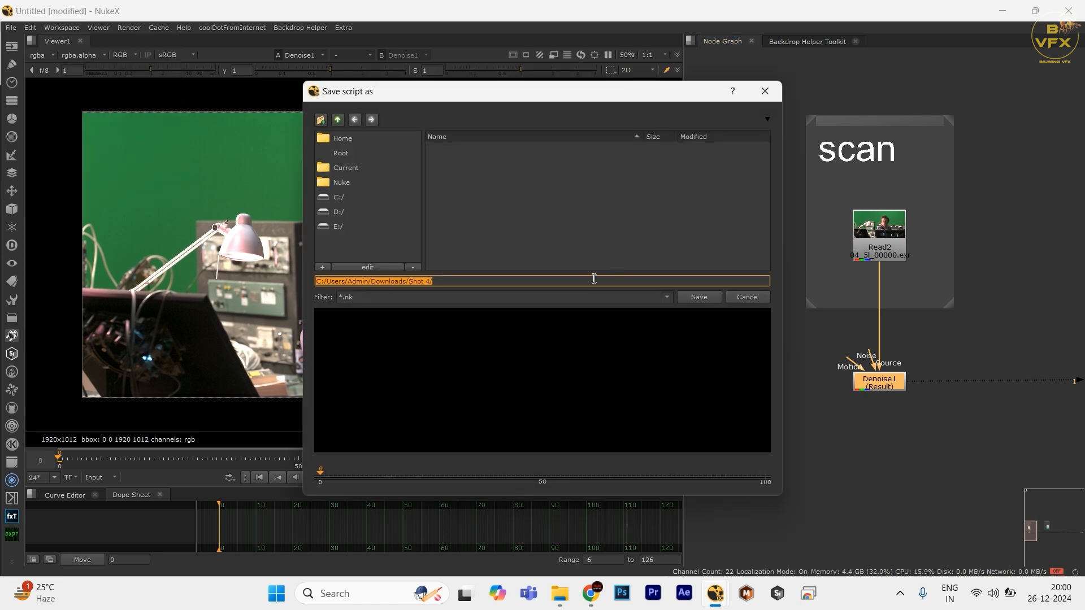
{"action": "left_click", "coordinate": [587, 280]}
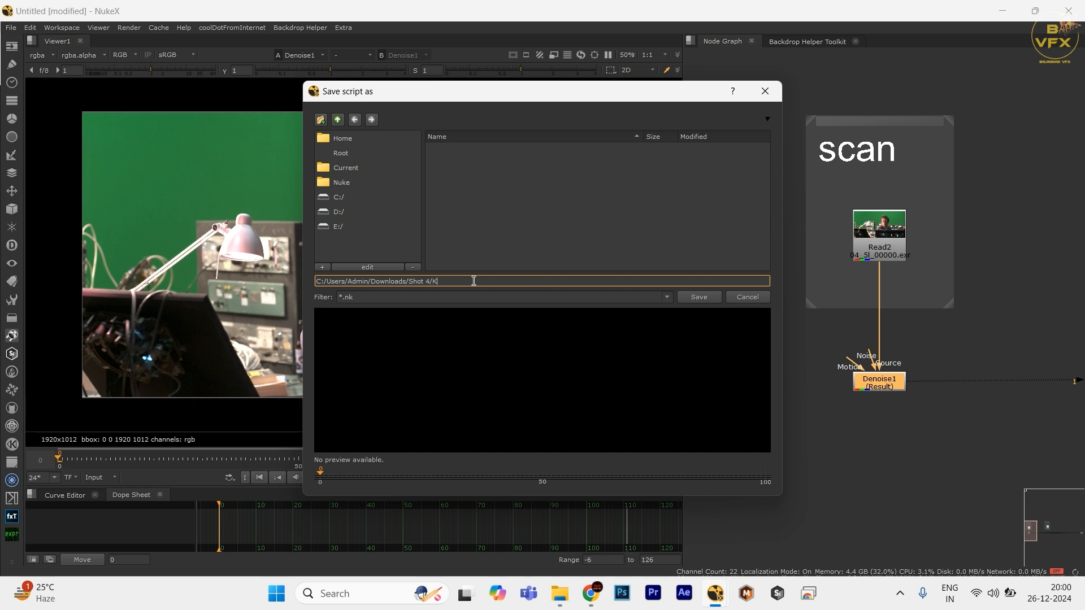
{"action": "type", "text": "Keying_shot_v01_comp"}
{"action": "key", "text": "BackSpace"}
{"action": "key", "text": "BackSpace"}
{"action": "key", "text": "BackSpace"}
{"action": "key", "text": "Return"}
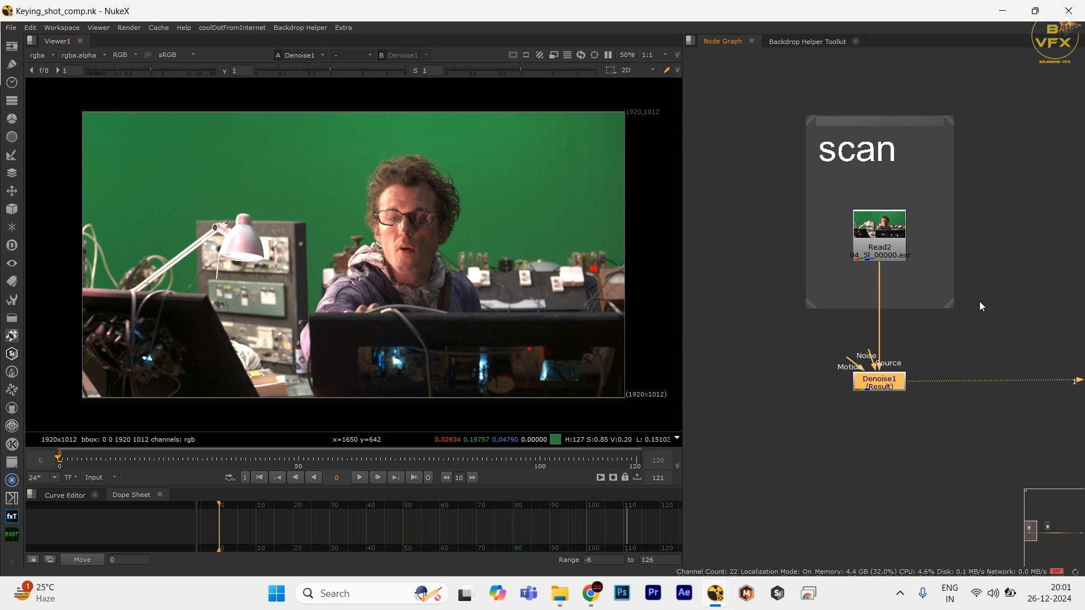
- Enlarge the viewer to the whole window, play the denoised plate and lower the viewer gain to 0.64
{"action": "scroll", "coordinate": [884, 387], "scroll_direction": "down", "scroll_amount": 2}
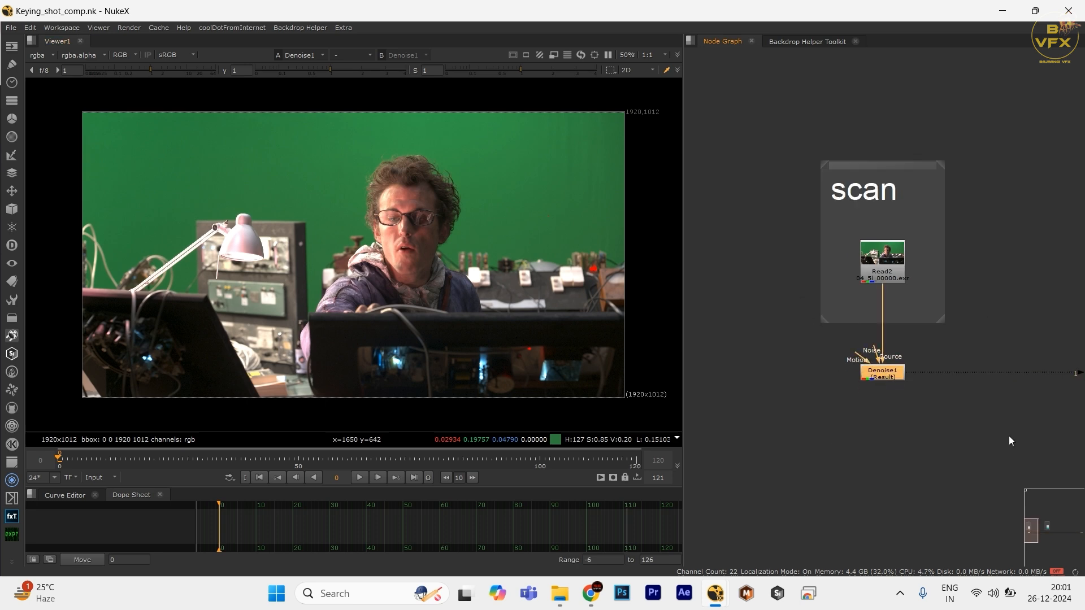
{"action": "key", "text": "space"}
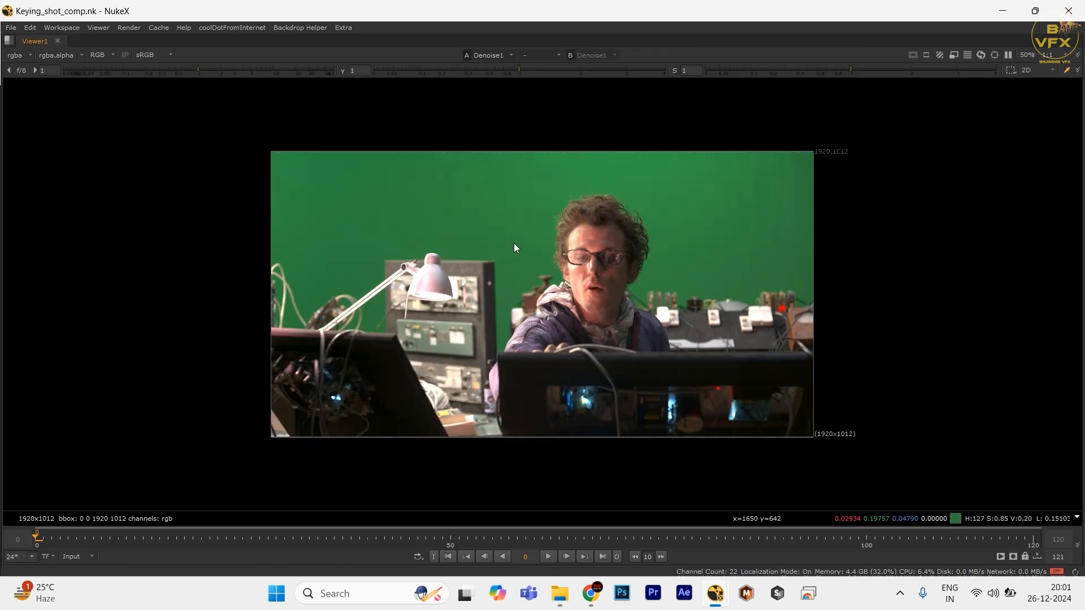
{"action": "key", "text": "space"}
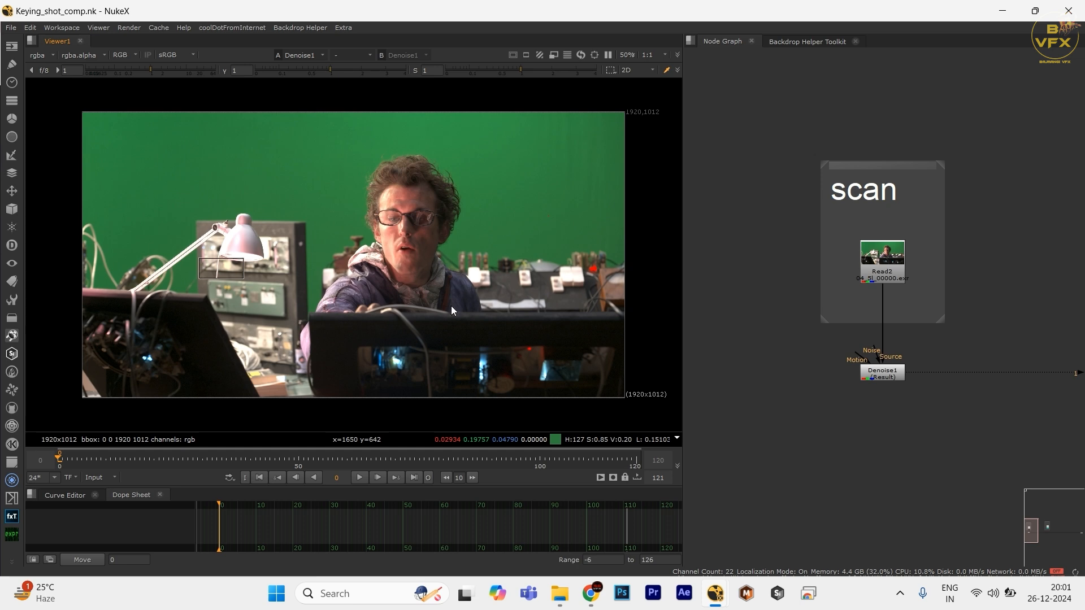
{"action": "key", "text": "space"}
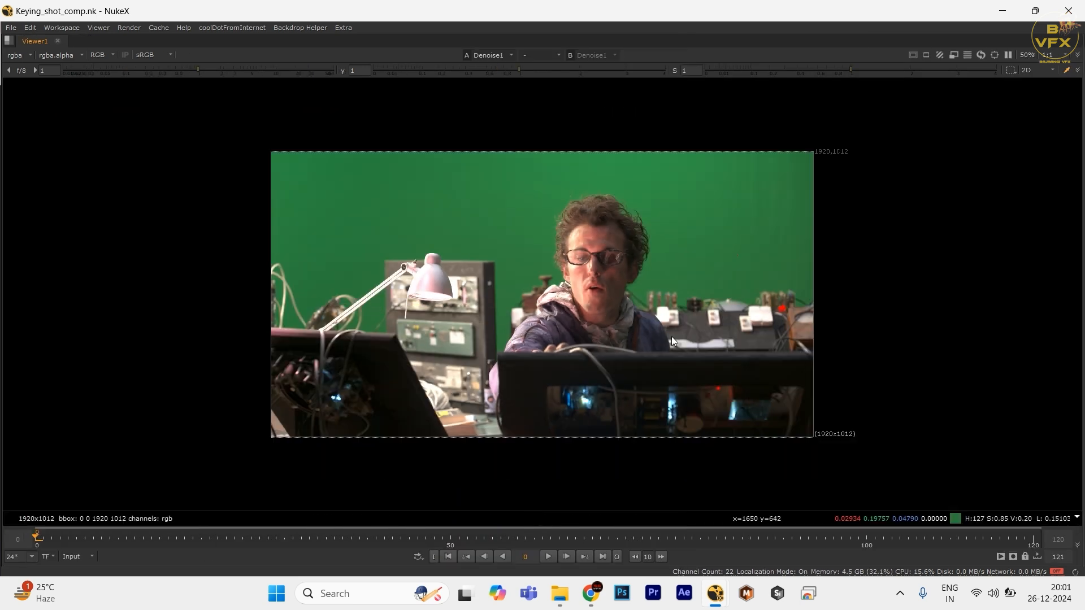
{"action": "key", "text": "f"}
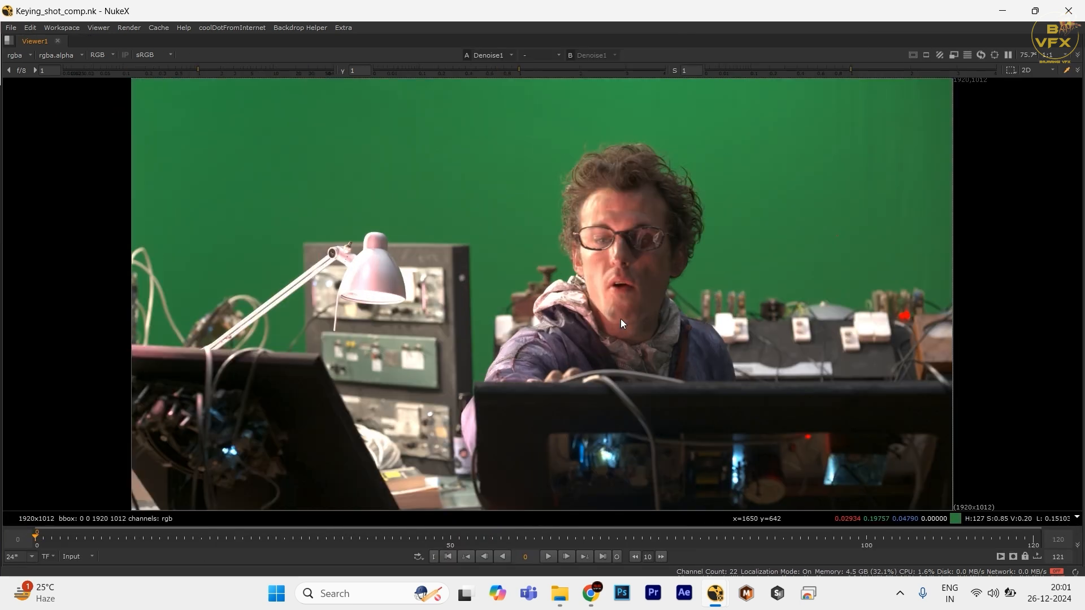
{"action": "key", "text": "l"}
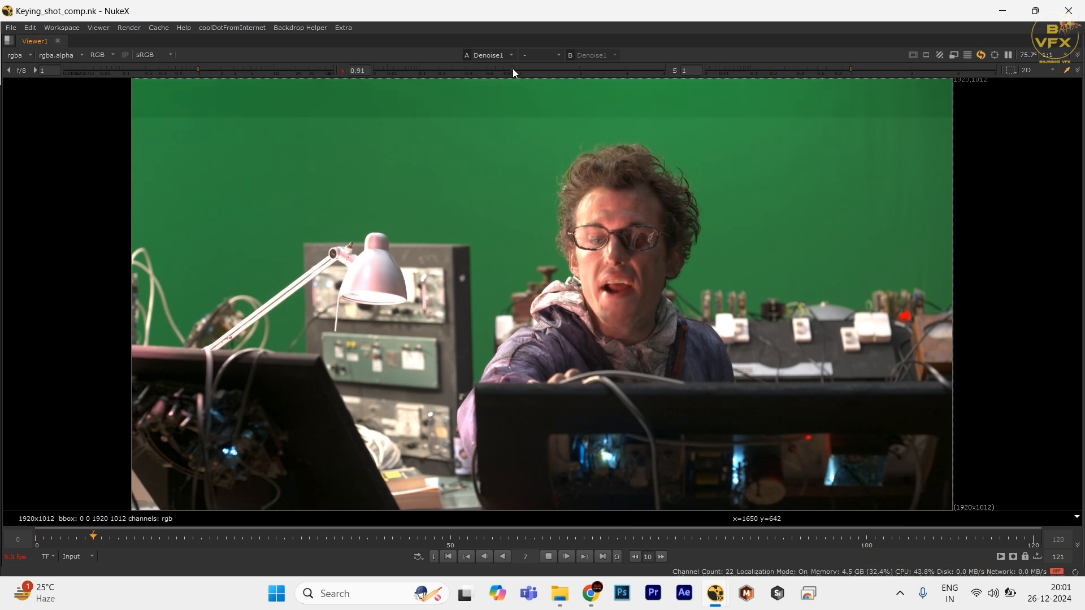
{"action": "left_click_drag", "start_coordinate": [513, 69], "coordinate": [490, 68]}
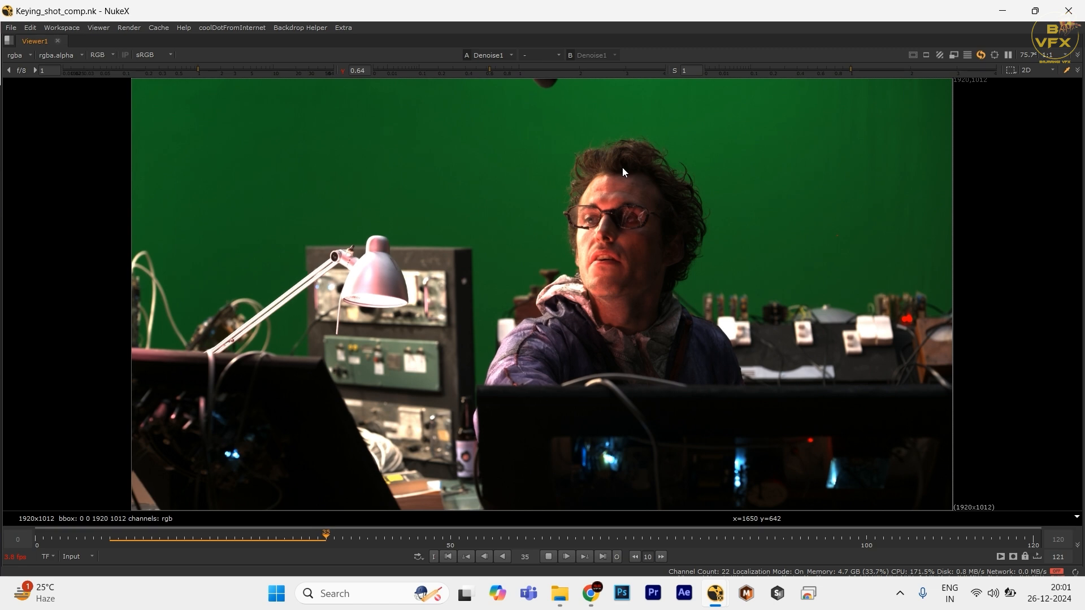
- Stop playback at frame 48 and examine the evenness of the green screen on the actor's right-hand side of the frame
{"action": "key", "text": "Home"}
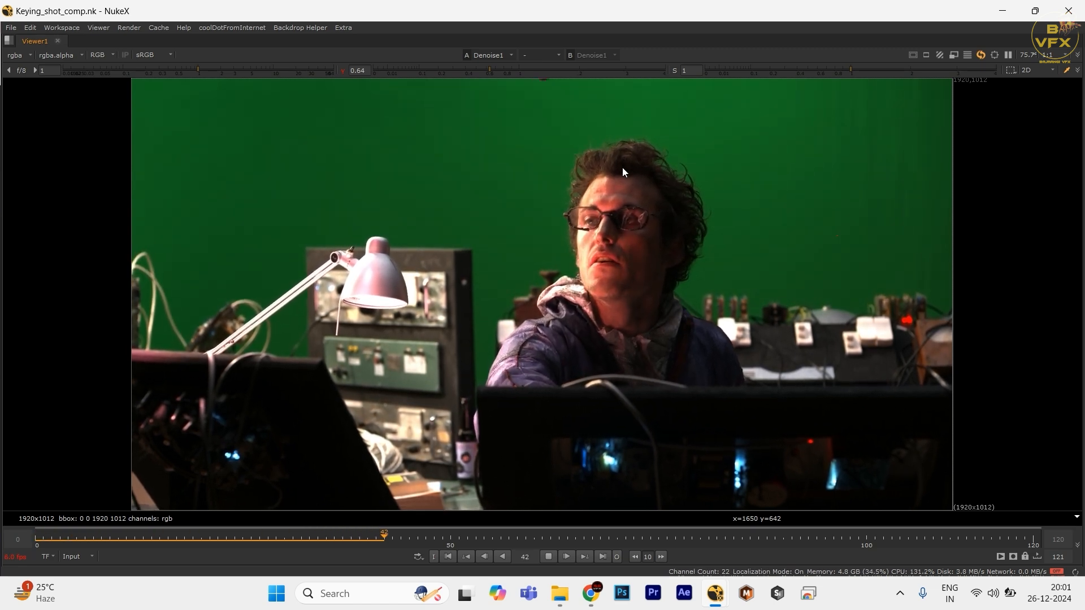
{"action": "key", "text": "k"}
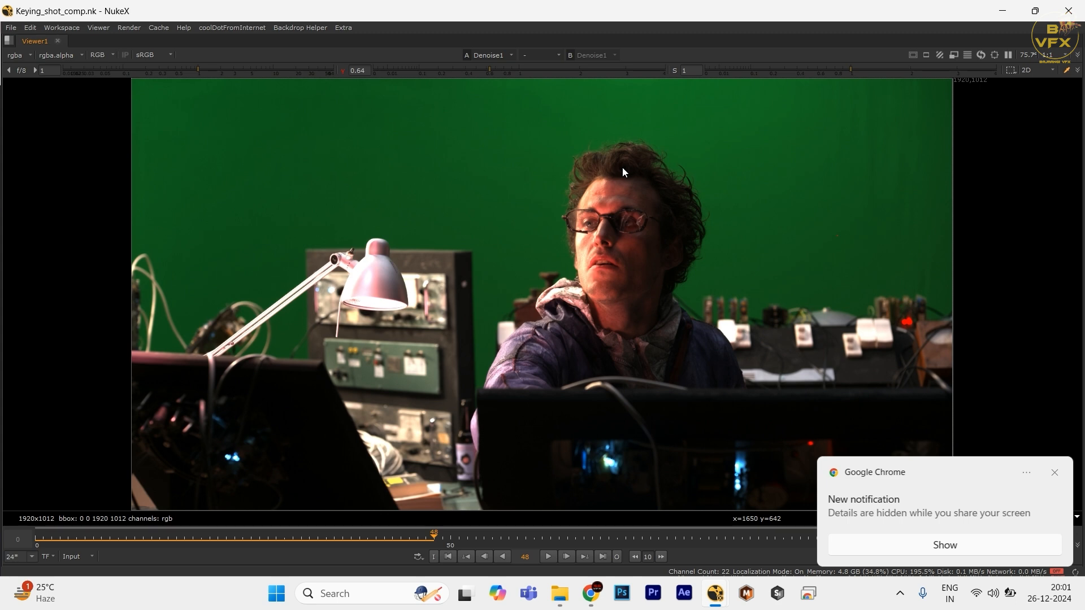
{"action": "left_click", "coordinate": [1055, 472]}
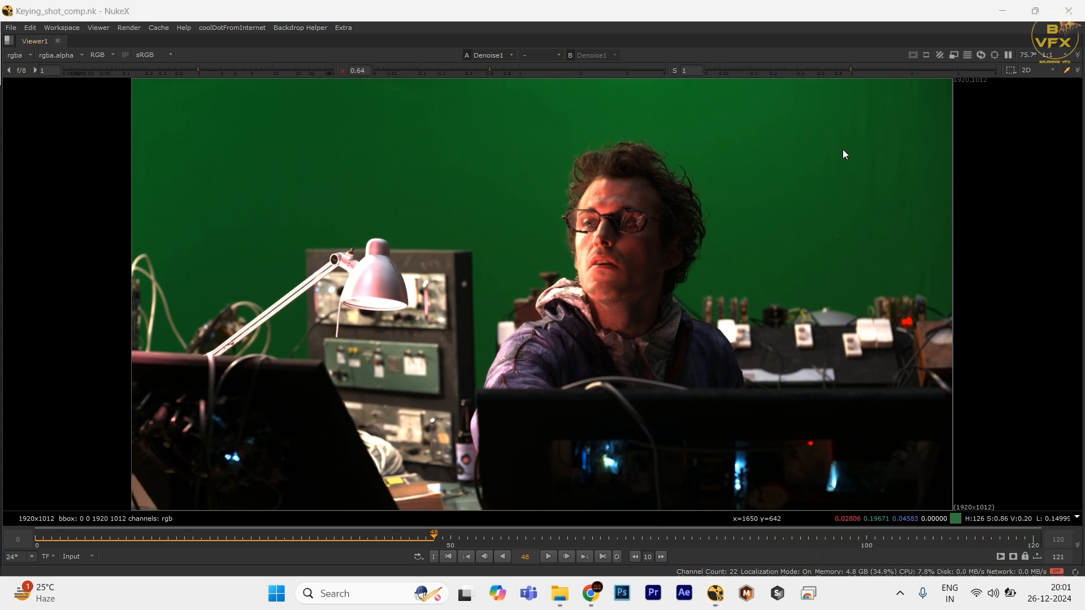
{"action": "key", "text": "minus"}
{"action": "left_click_drag", "start_coordinate": [727, 135], "coordinate": [913, 307]}
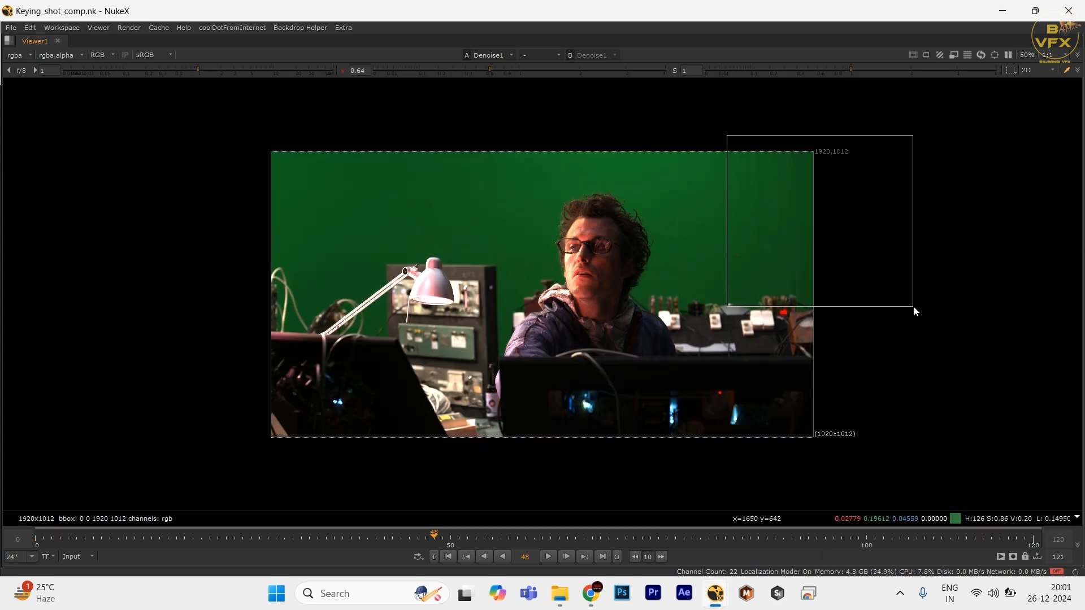
- Examine the evenness of the green screen in the upper right of the plate, close up and across the full frame
{"action": "scroll", "coordinate": [733, 182], "scroll_direction": "up", "scroll_amount": 3}
{"action": "mouse_move", "coordinate": [673, 136]}
{"action": "left_mouse_down"}
{"action": "mouse_move", "coordinate": [830, 228]}
{"action": "mouse_move", "coordinate": [961, 283]}
{"action": "left_mouse_up"}
{"action": "left_click_drag", "start_coordinate": [637, 140], "coordinate": [906, 293]}
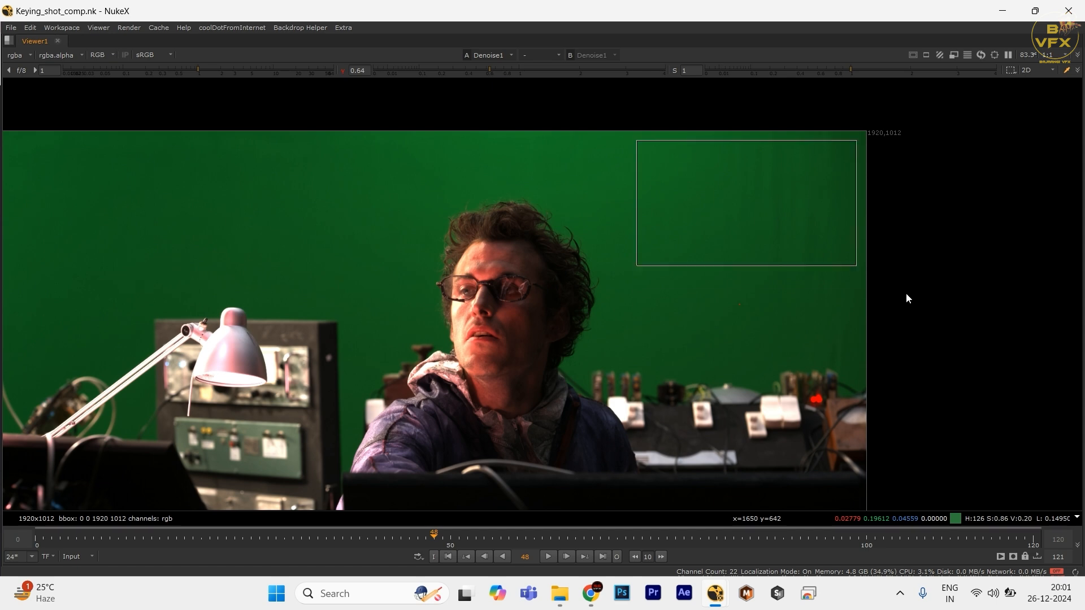
{"action": "scroll", "coordinate": [790, 189], "scroll_direction": "up", "scroll_amount": 3}
{"action": "left_click_drag", "start_coordinate": [688, 139], "coordinate": [832, 298]}
{"action": "scroll", "coordinate": [442, 276], "scroll_direction": "down", "scroll_amount": 3}
{"action": "mouse_move", "coordinate": [442, 276]}
{"action": "left_mouse_down"}
{"action": "mouse_move", "coordinate": [575, 276]}
{"action": "mouse_move", "coordinate": [683, 225]}
{"action": "mouse_move", "coordinate": [752, 209]}
{"action": "left_mouse_up"}
{"action": "scroll", "coordinate": [463, 278], "scroll_direction": "down", "scroll_amount": 1}
{"action": "left_click_drag", "start_coordinate": [612, 314], "coordinate": [448, 367]}
{"action": "scroll", "coordinate": [814, 330], "scroll_direction": "up", "scroll_amount": 1}
{"action": "key", "text": "f"}
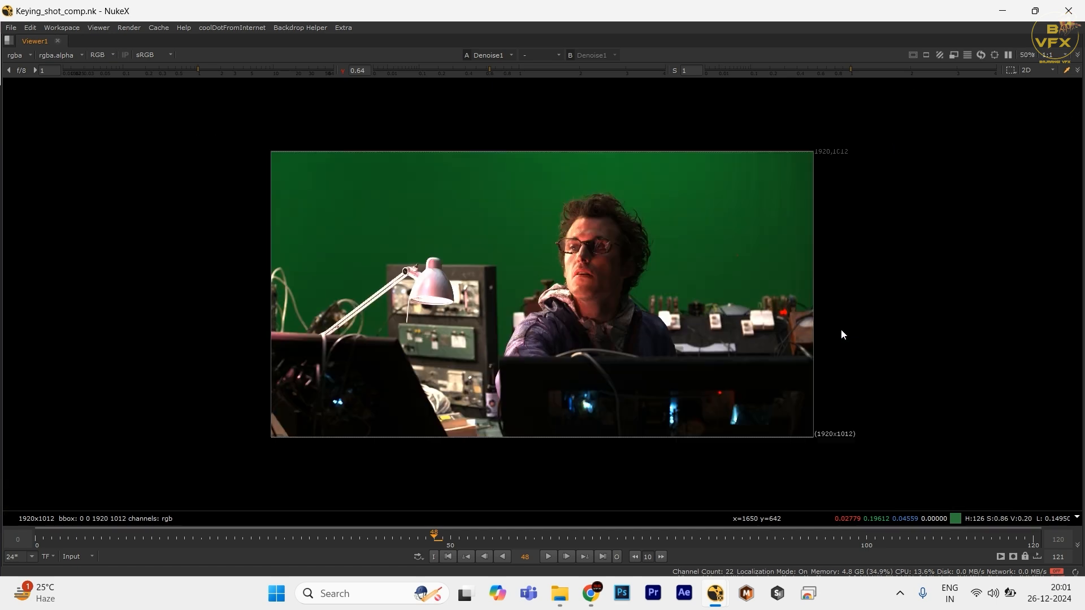
- Inspect the darker green above the desk equipment and compare it with the green behind the actor in the whole frame
{"action": "scroll", "coordinate": [777, 296], "scroll_direction": "up", "scroll_amount": 5}
{"action": "left_click_drag", "start_coordinate": [669, 179], "coordinate": [972, 278]}
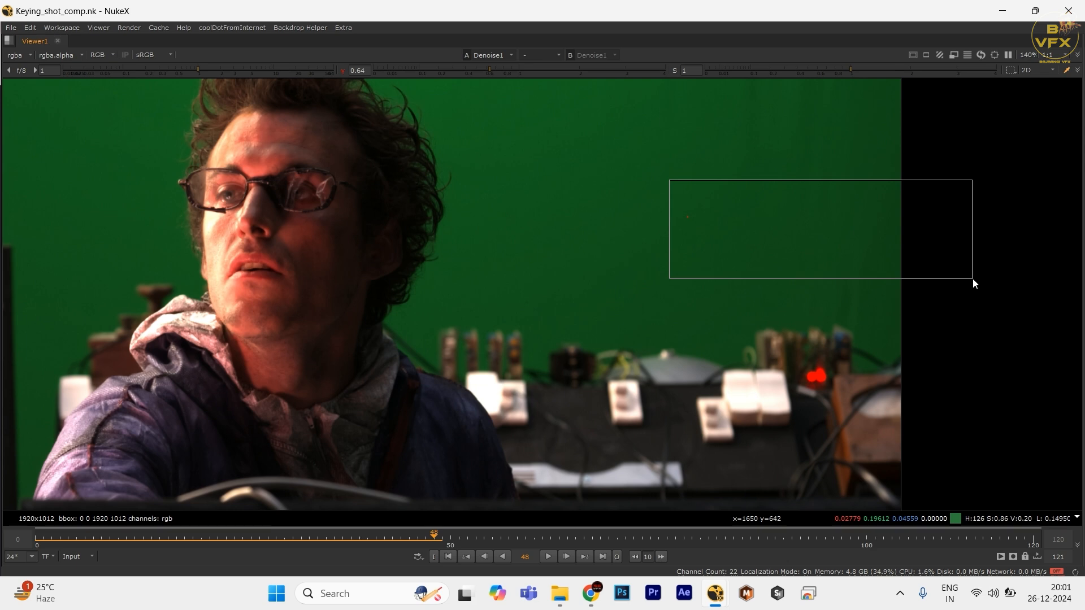
{"action": "key", "text": "f"}
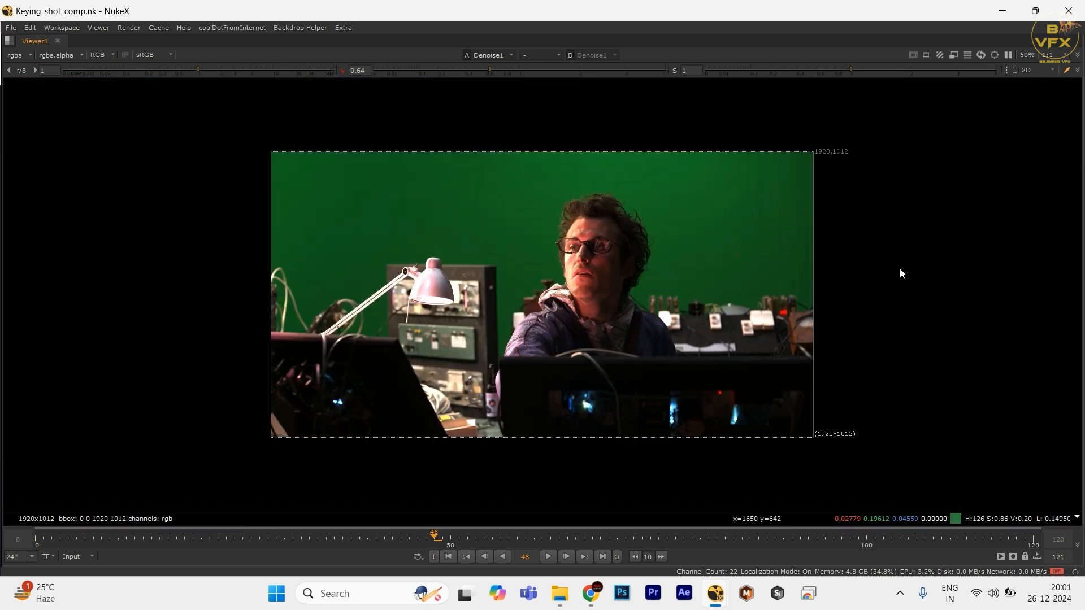
{"action": "left_click_drag", "start_coordinate": [650, 129], "coordinate": [898, 312]}
{"action": "left_click_drag", "start_coordinate": [700, 171], "coordinate": [250, 289]}
{"action": "left_click_drag", "start_coordinate": [512, 224], "coordinate": [741, 370]}
{"action": "key", "text": "f"}
{"action": "left_click_drag", "start_coordinate": [435, 225], "coordinate": [629, 311]}
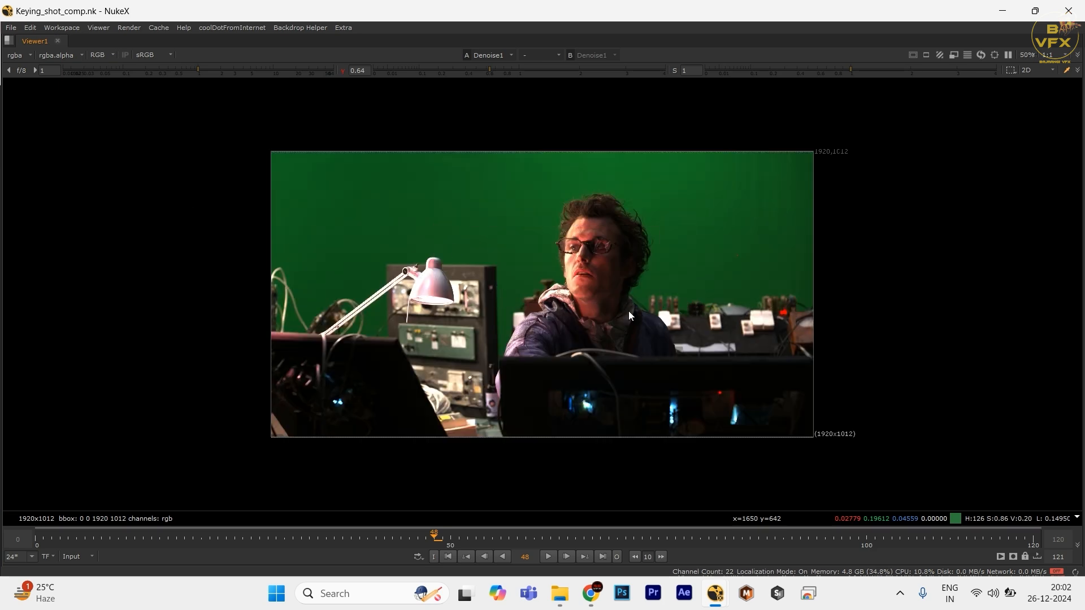
{"action": "scroll", "coordinate": [628, 356], "scroll_direction": "up", "scroll_amount": 2}
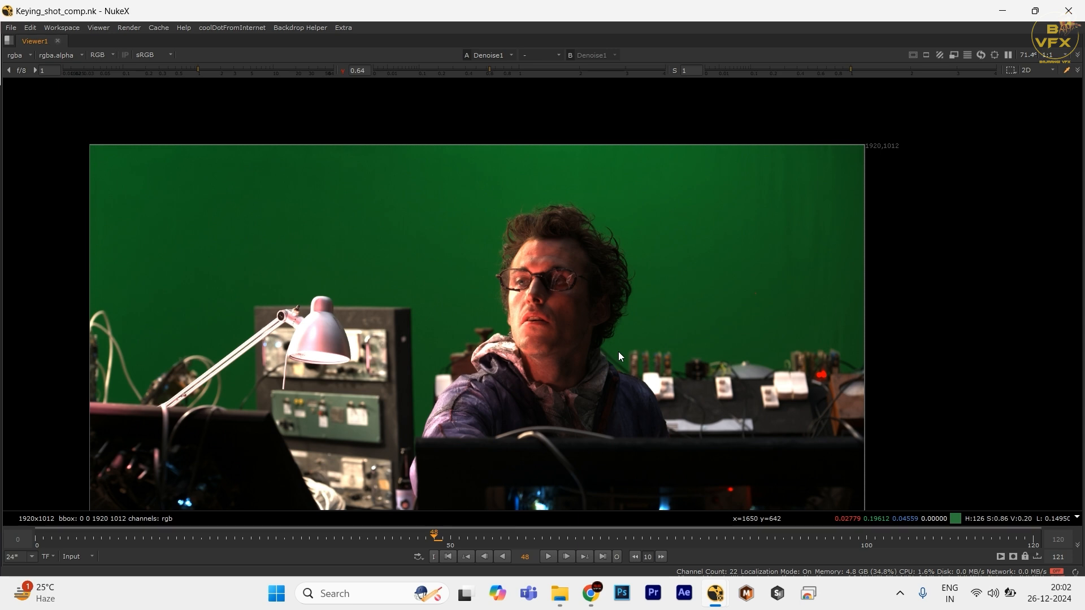
{"action": "key", "text": "minus"}
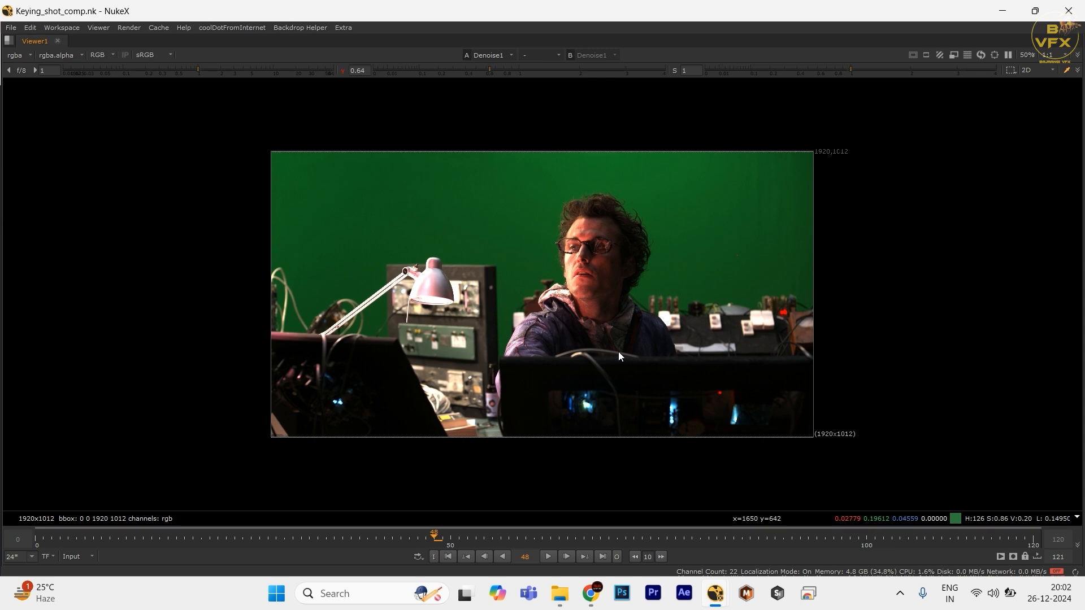
- Restore the node graph beside the viewer and add a Dot below the Denoise node, connected to its output
{"action": "key", "text": "space"}
{"action": "left_click_drag", "start_coordinate": [983, 330], "coordinate": [818, 416]}
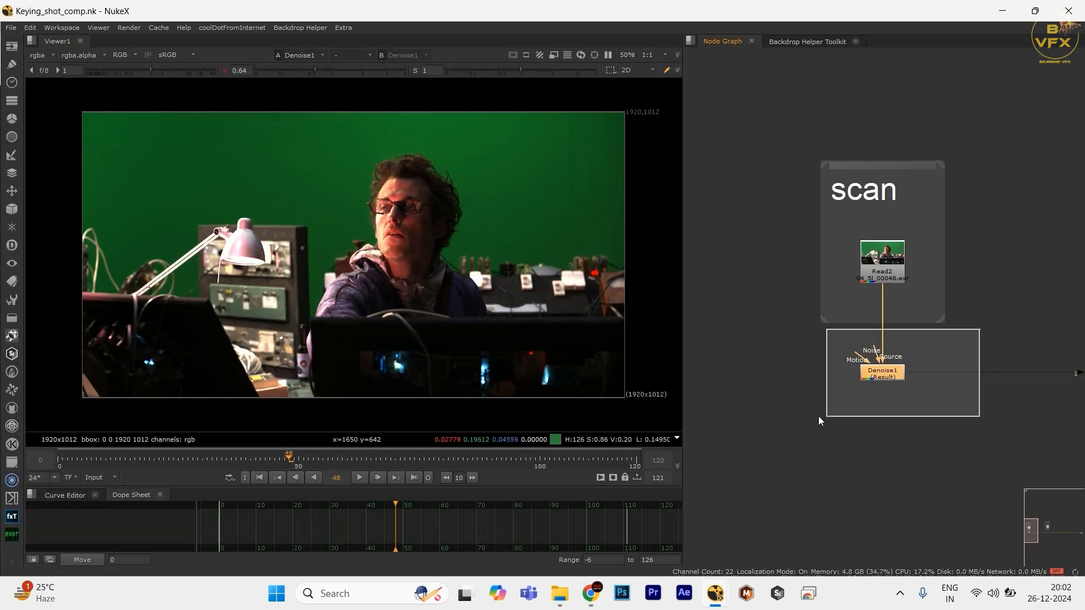
{"action": "left_click", "coordinate": [884, 378]}
{"action": "left_click_drag", "start_coordinate": [982, 444], "coordinate": [860, 353]}
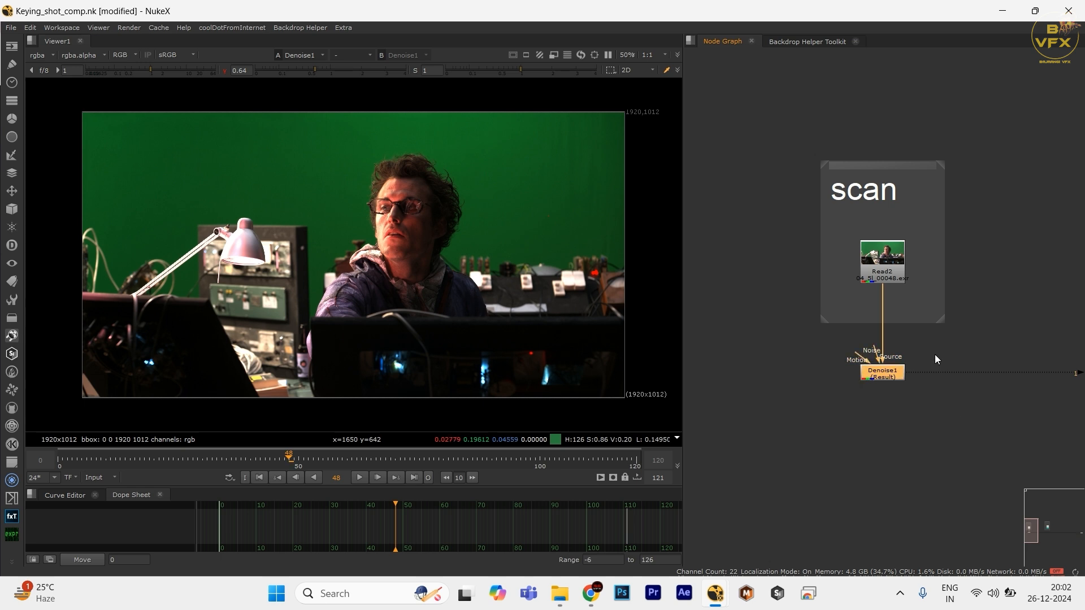
{"action": "scroll", "coordinate": [957, 456], "scroll_direction": "down", "scroll_amount": 2}
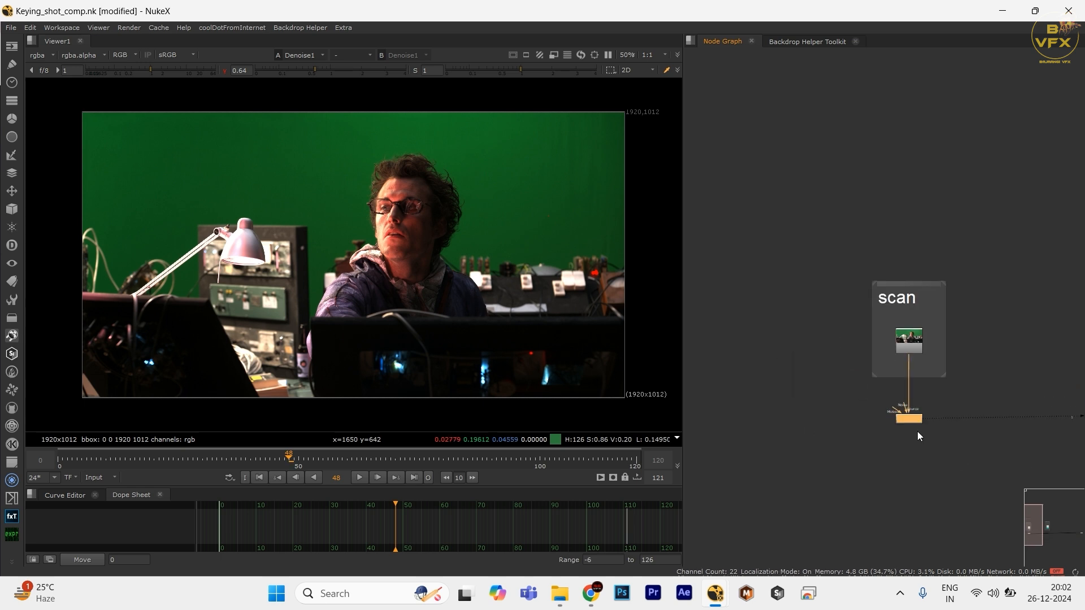
{"action": "left_click", "coordinate": [908, 465]}
{"action": "key", "text": "period"}
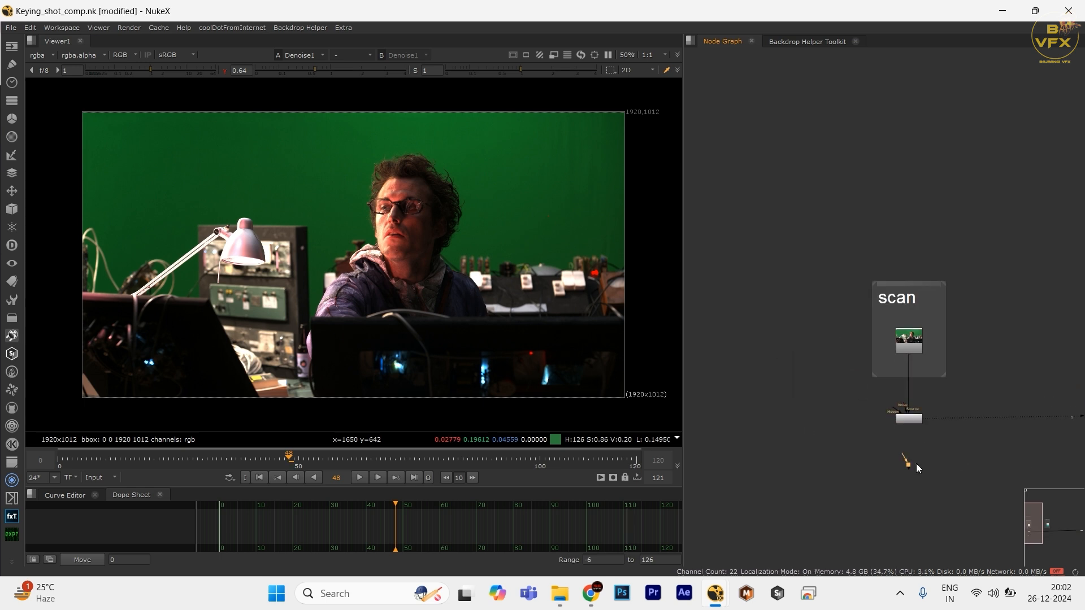
{"action": "scroll", "coordinate": [916, 467], "scroll_direction": "up", "scroll_amount": 2}
{"action": "left_click_drag", "start_coordinate": [897, 399], "coordinate": [899, 395]}
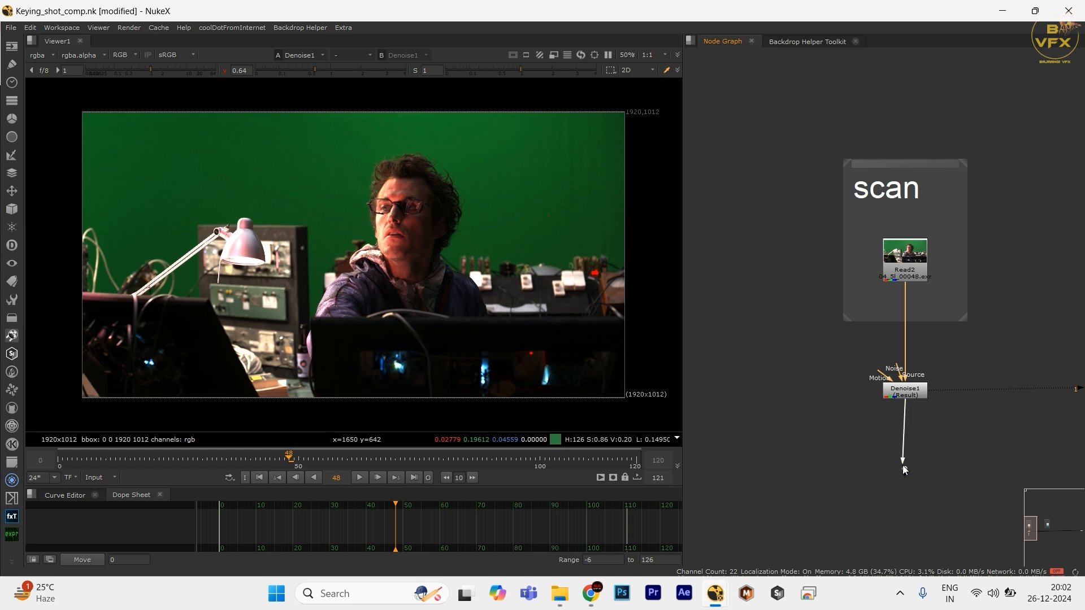
{"action": "left_click_drag", "start_coordinate": [905, 469], "coordinate": [991, 527]}
- Examine the green areas above and beside the actor's head in the viewer
{"action": "left_click_drag", "start_coordinate": [319, 158], "coordinate": [490, 225]}
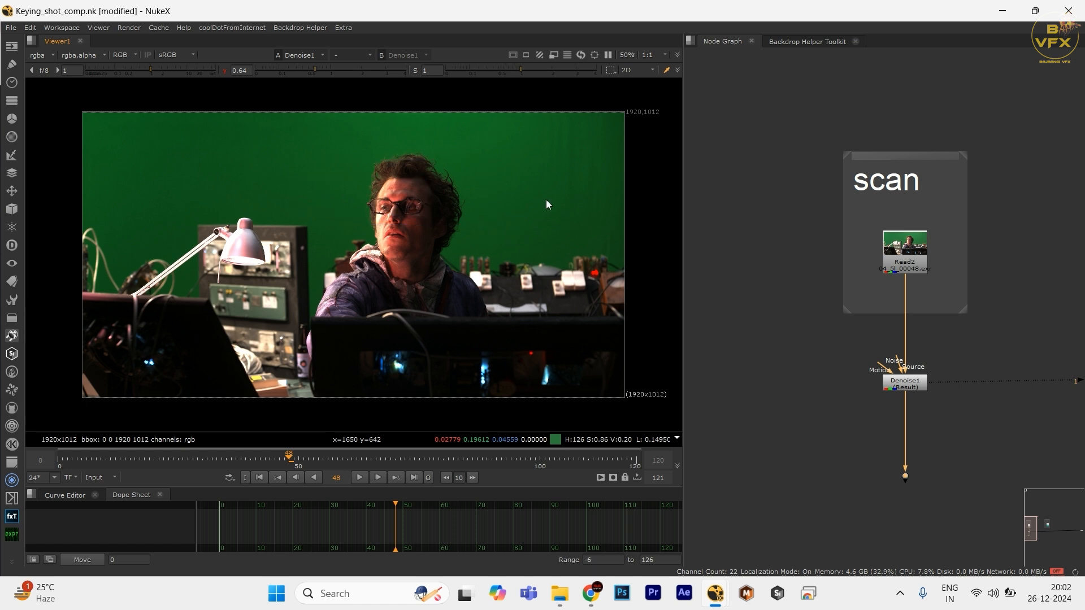
{"action": "left_click_drag", "start_coordinate": [550, 199], "coordinate": [553, 202]}
{"action": "scroll", "coordinate": [1019, 417], "scroll_direction": "down", "scroll_amount": 3}
{"action": "left_click_drag", "start_coordinate": [1010, 422], "coordinate": [924, 400]}
{"action": "scroll", "coordinate": [904, 402], "scroll_direction": "up", "scroll_amount": 1}
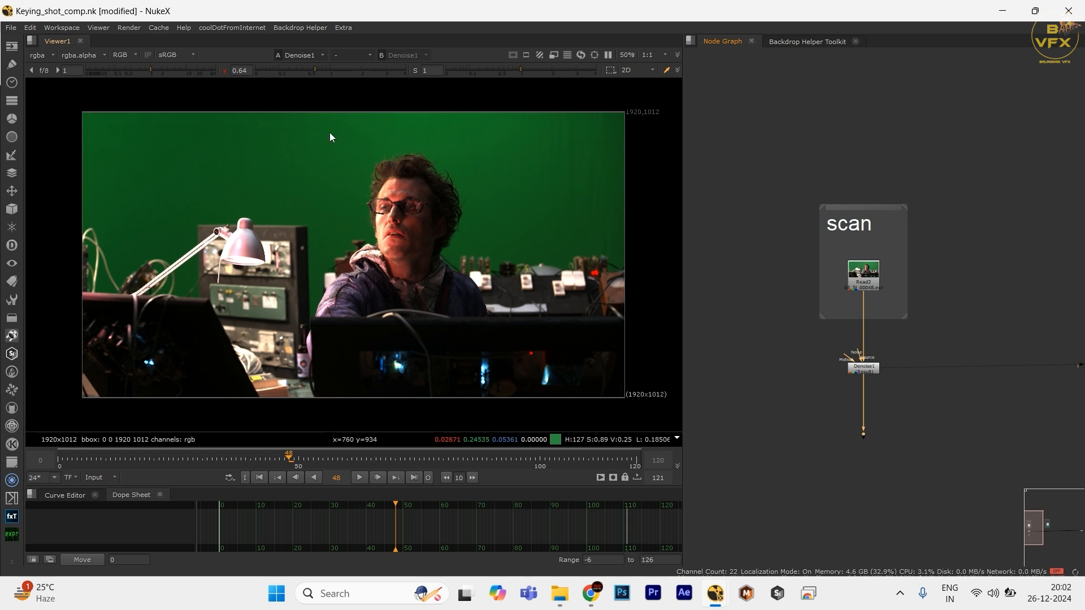
{"action": "left_click_drag", "start_coordinate": [360, 141], "coordinate": [506, 266]}
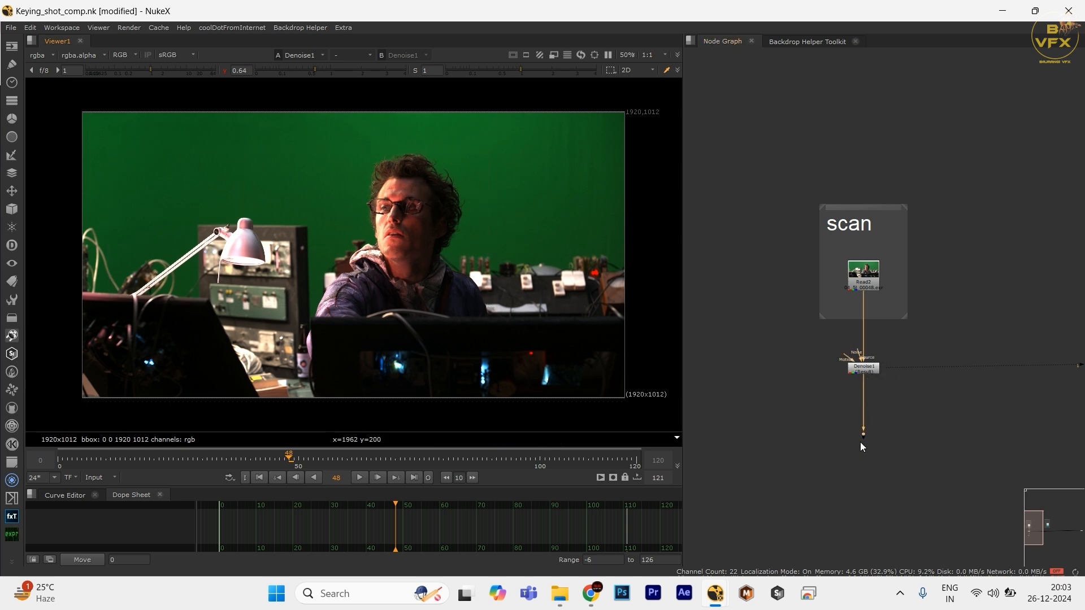
- Add an IBKColour keyer node below the Dot and connect its input to the Dot
{"action": "scroll", "coordinate": [860, 447], "scroll_direction": "up", "scroll_amount": 3}
{"action": "key", "text": "Tab"}
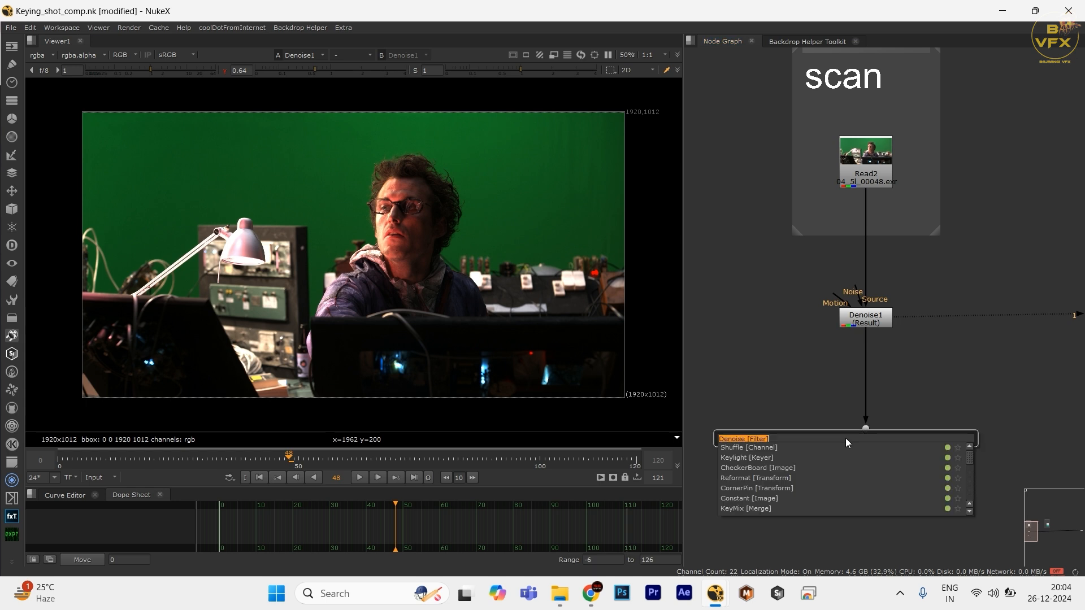
{"action": "type", "text": "ibk"}
{"action": "key", "text": "Return"}
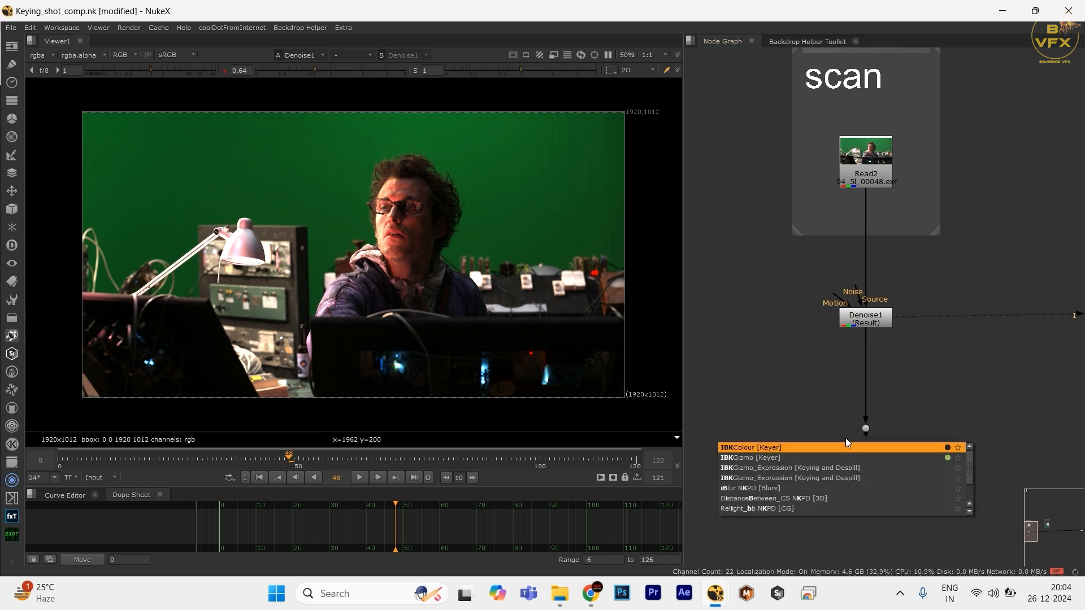
{"action": "key", "text": "Return"}
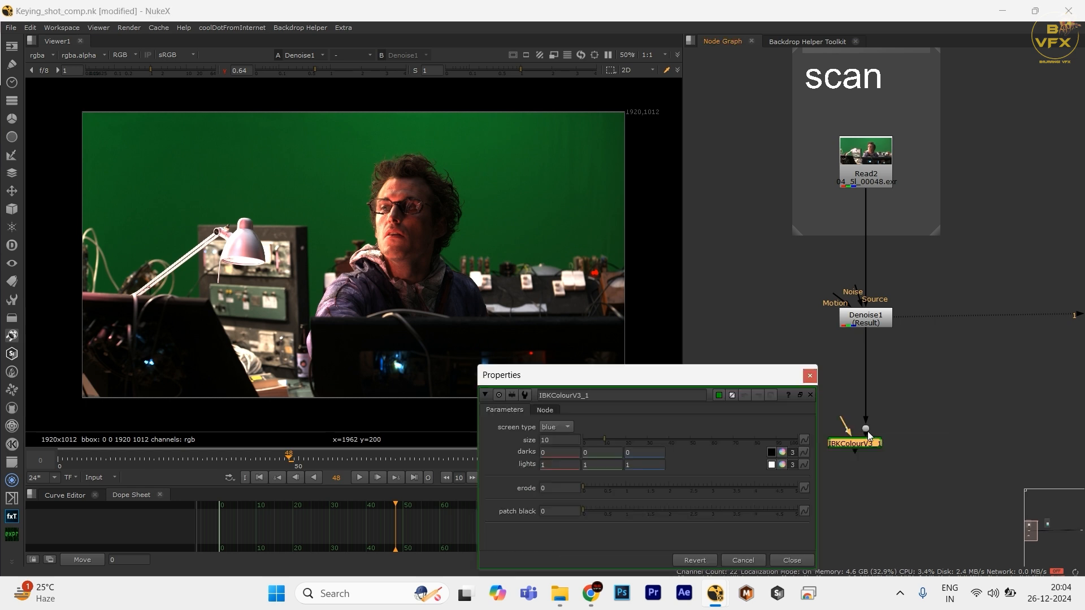
{"action": "left_click_drag", "start_coordinate": [848, 439], "coordinate": [853, 479]}
{"action": "mouse_move", "coordinate": [927, 412]}
{"action": "left_mouse_down"}
{"action": "mouse_move", "coordinate": [856, 445]}
{"action": "mouse_move", "coordinate": [899, 422]}
{"action": "mouse_move", "coordinate": [865, 434]}
{"action": "left_mouse_up"}
{"action": "scroll", "coordinate": [892, 407], "scroll_direction": "down", "scroll_amount": 3}
{"action": "left_click_drag", "start_coordinate": [875, 451], "coordinate": [873, 480]}
{"action": "left_click_drag", "start_coordinate": [948, 393], "coordinate": [841, 431]}
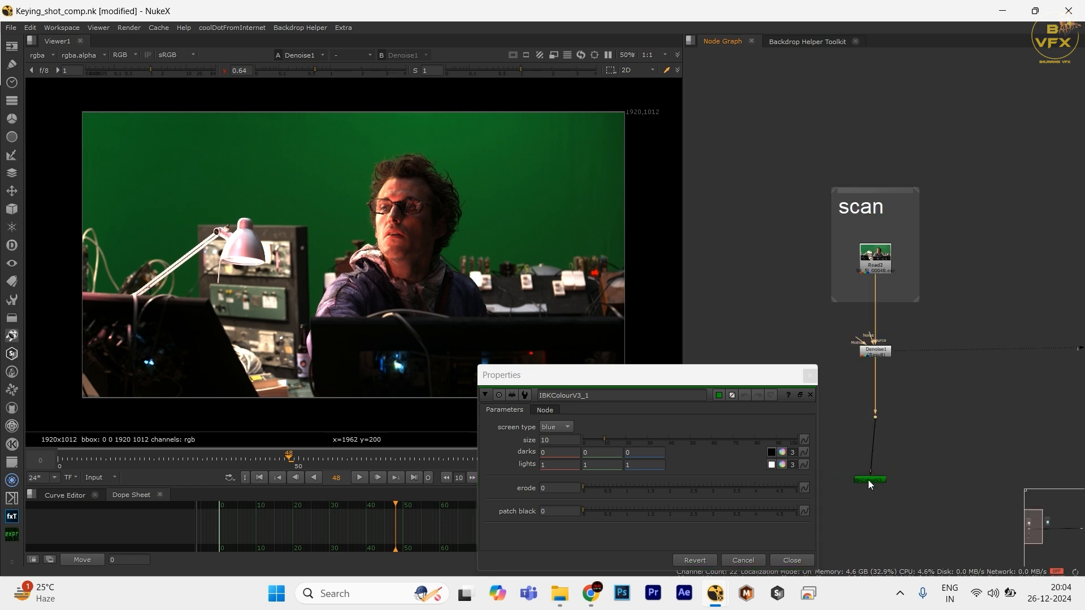
- Insert a second Dot before the IBKColour node and route the branch to the left of the Denoise line with right-angled connections
{"action": "left_click_drag", "start_coordinate": [868, 480], "coordinate": [826, 417]}
{"action": "left_click_drag", "start_coordinate": [876, 443], "coordinate": [897, 490]}
{"action": "key", "text": "alt+d"}
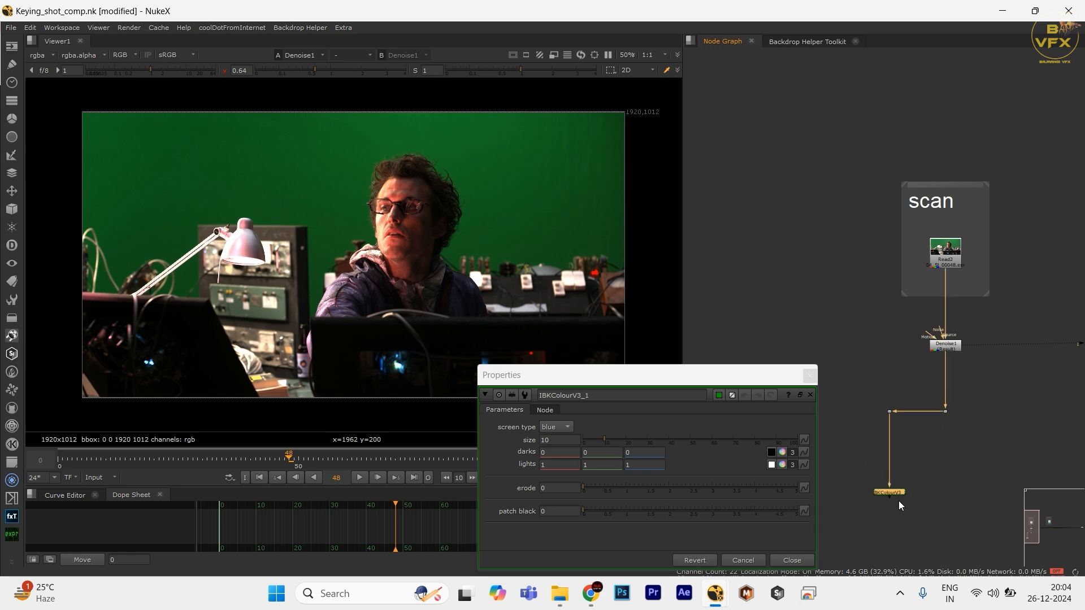
{"action": "scroll", "coordinate": [900, 470], "scroll_direction": "up", "scroll_amount": 3}
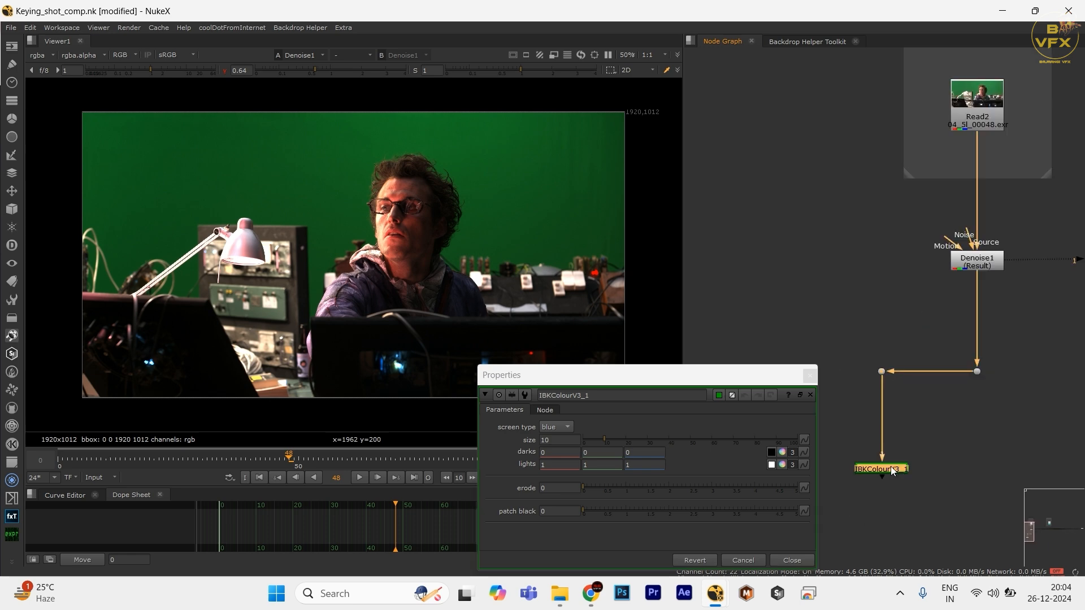
{"action": "left_click_drag", "start_coordinate": [891, 466], "coordinate": [882, 467]}
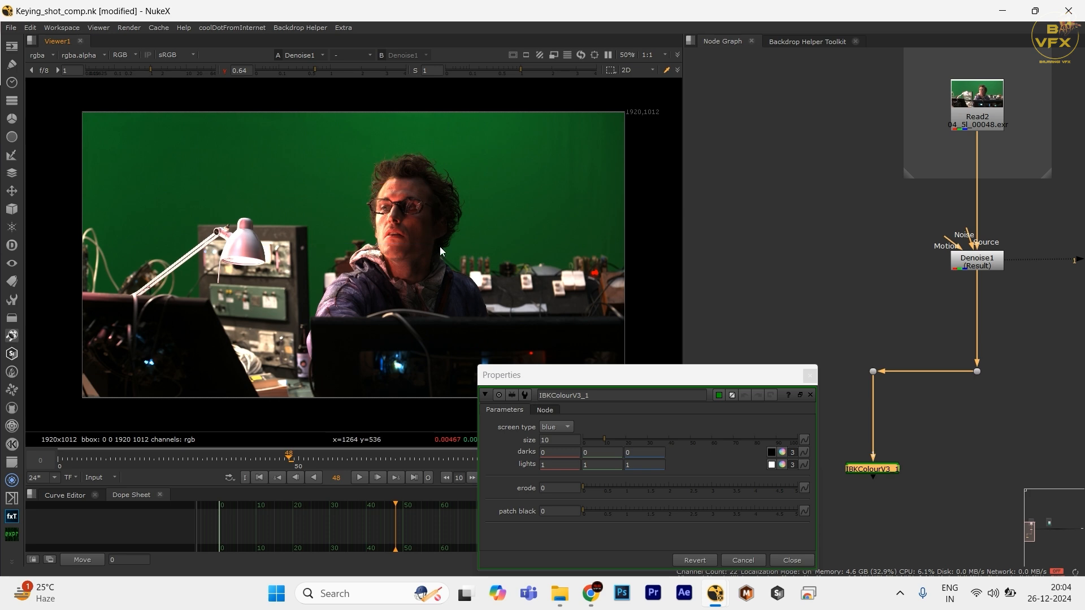
- View the output of the Dot below the Denoise node and examine the green variation around the actor's head
{"action": "left_click_drag", "start_coordinate": [1019, 439], "coordinate": [968, 361]}
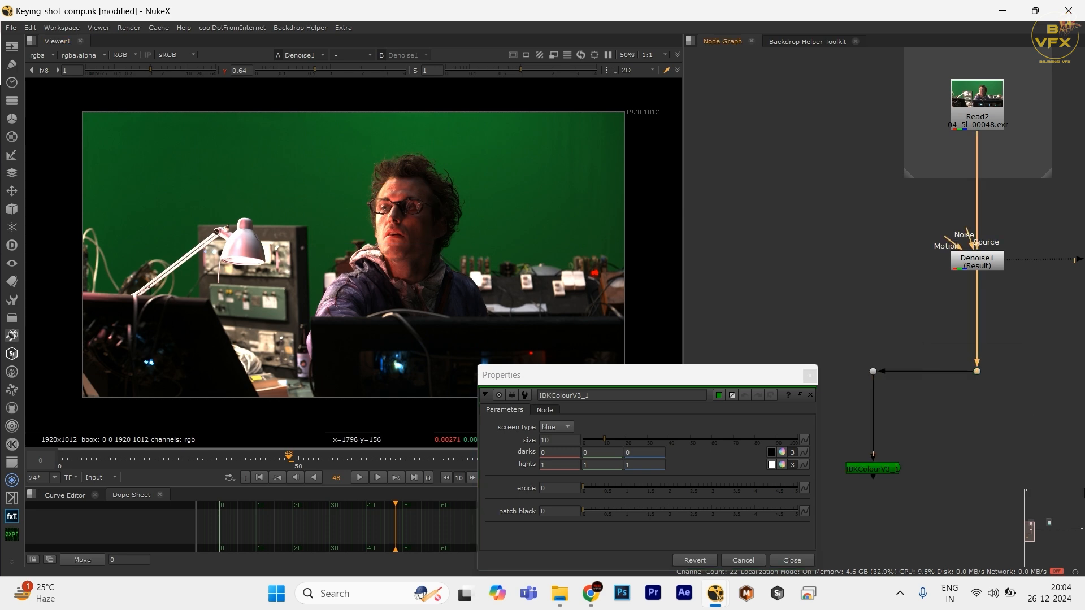
{"action": "key", "text": "1"}
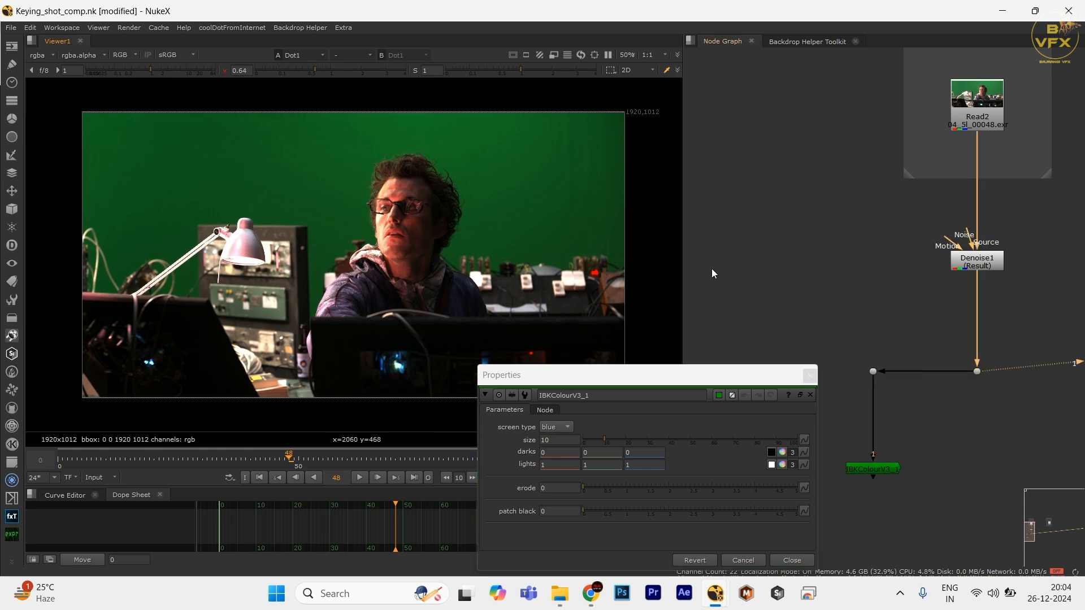
{"action": "scroll", "coordinate": [533, 188], "scroll_direction": "up", "scroll_amount": 2}
{"action": "left_click_drag", "start_coordinate": [430, 135], "coordinate": [628, 252]}
{"action": "scroll", "coordinate": [629, 252], "scroll_direction": "down", "scroll_amount": 2}
{"action": "left_click_drag", "start_coordinate": [499, 177], "coordinate": [579, 266]}
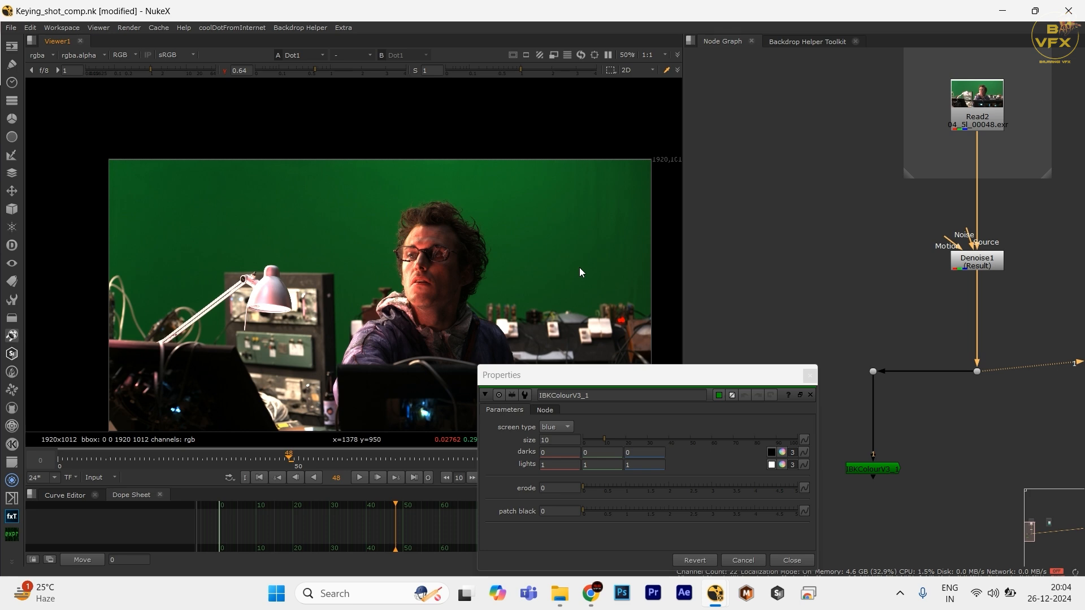
{"action": "left_click_drag", "start_coordinate": [956, 453], "coordinate": [846, 524]}
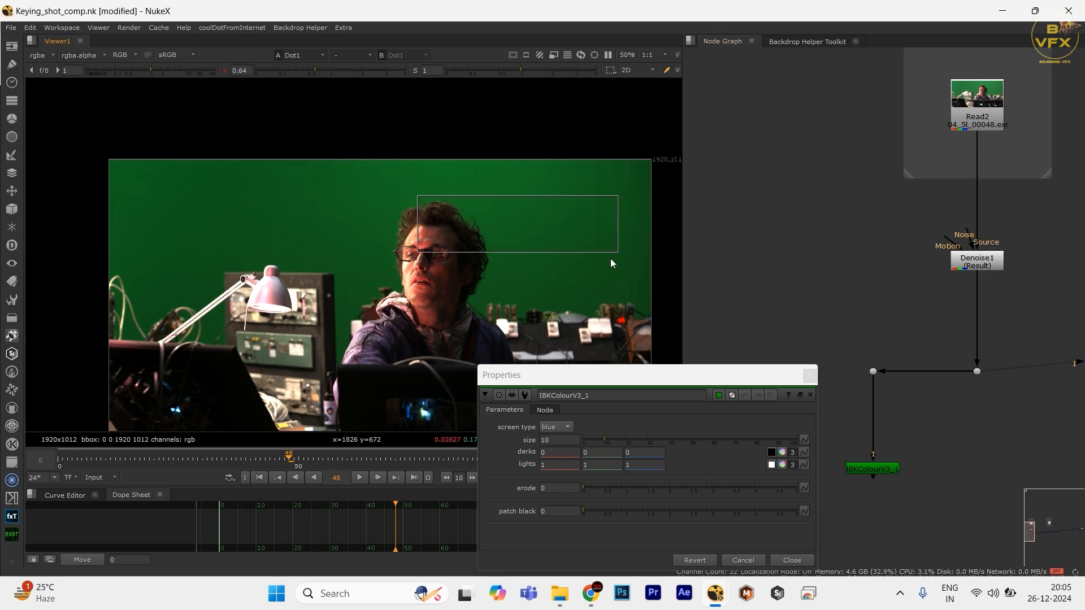
- Set the IBKColour node's screen type to green
{"action": "left_click_drag", "start_coordinate": [763, 375], "coordinate": [718, 309]}
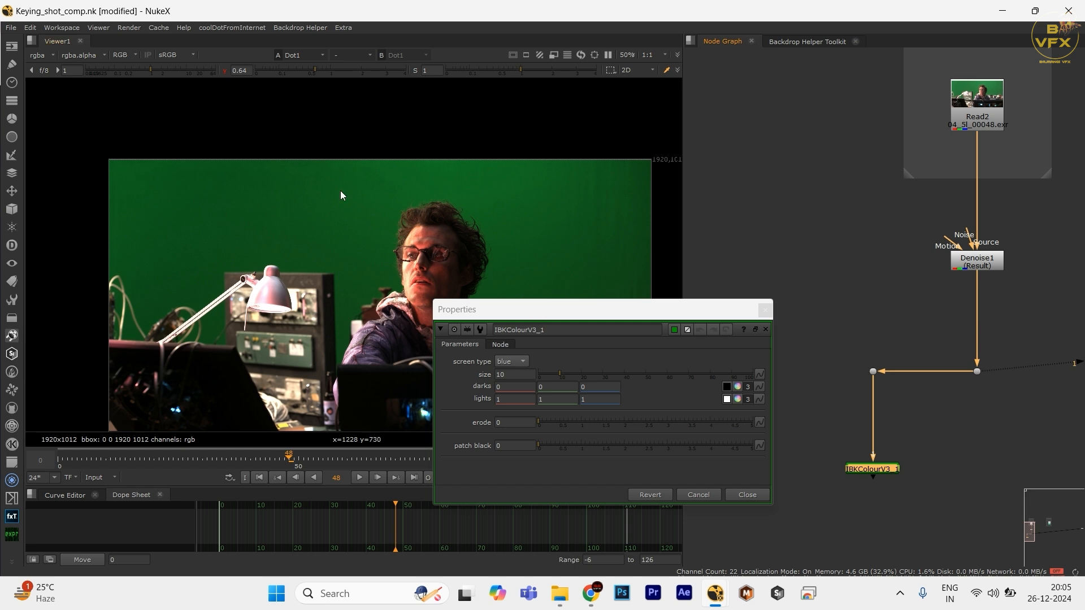
{"action": "left_click_drag", "start_coordinate": [289, 196], "coordinate": [444, 237]}
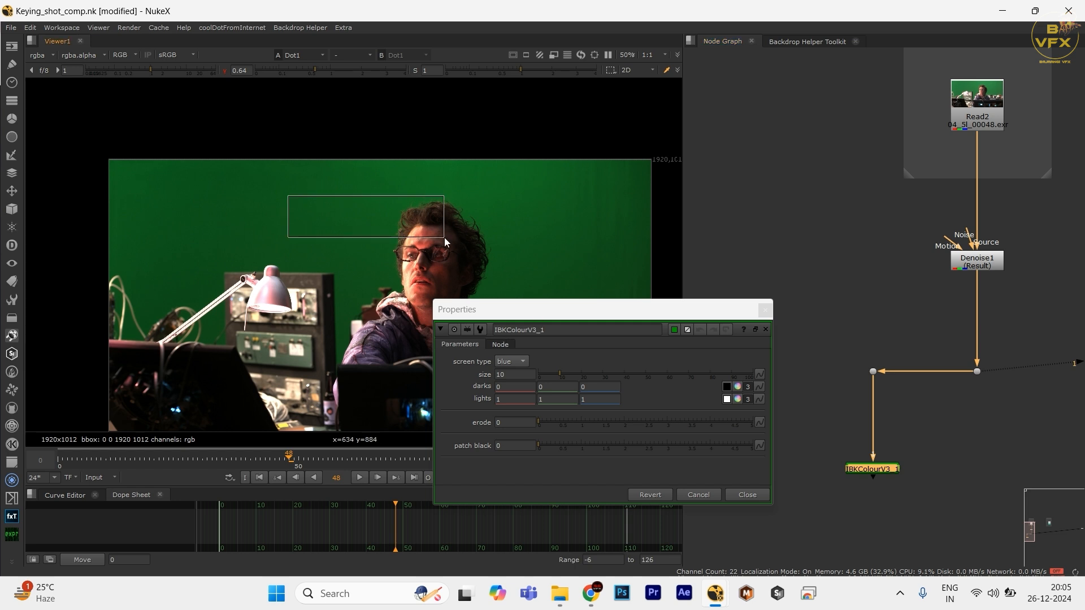
{"action": "left_click", "coordinate": [512, 359]}
{"action": "left_click", "coordinate": [521, 350]}
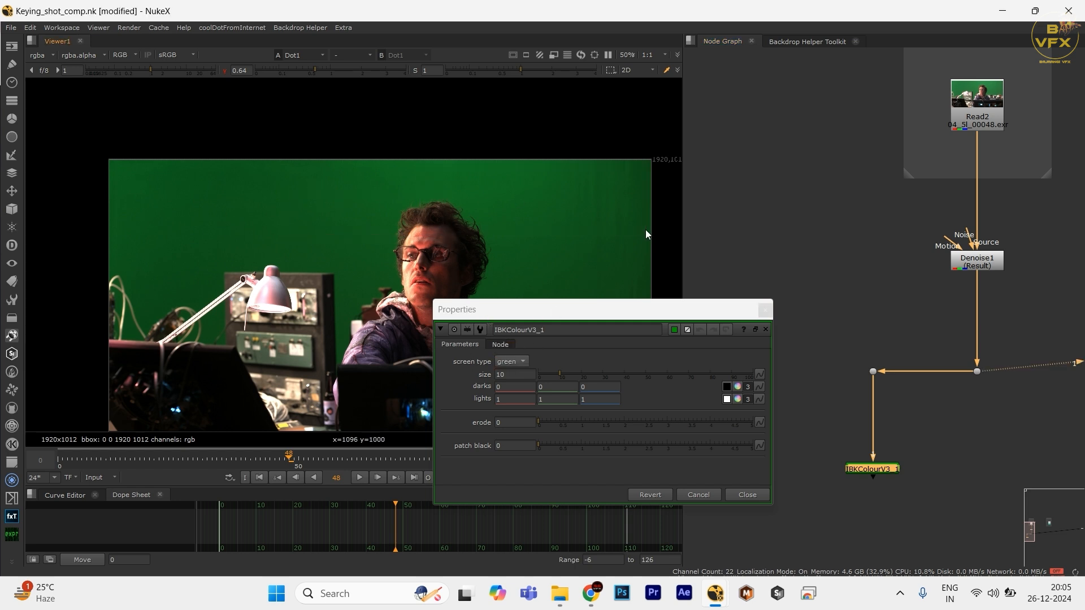
- Set the IBKColour size to 1 and view the node's output
{"action": "double_click", "coordinate": [509, 374]}
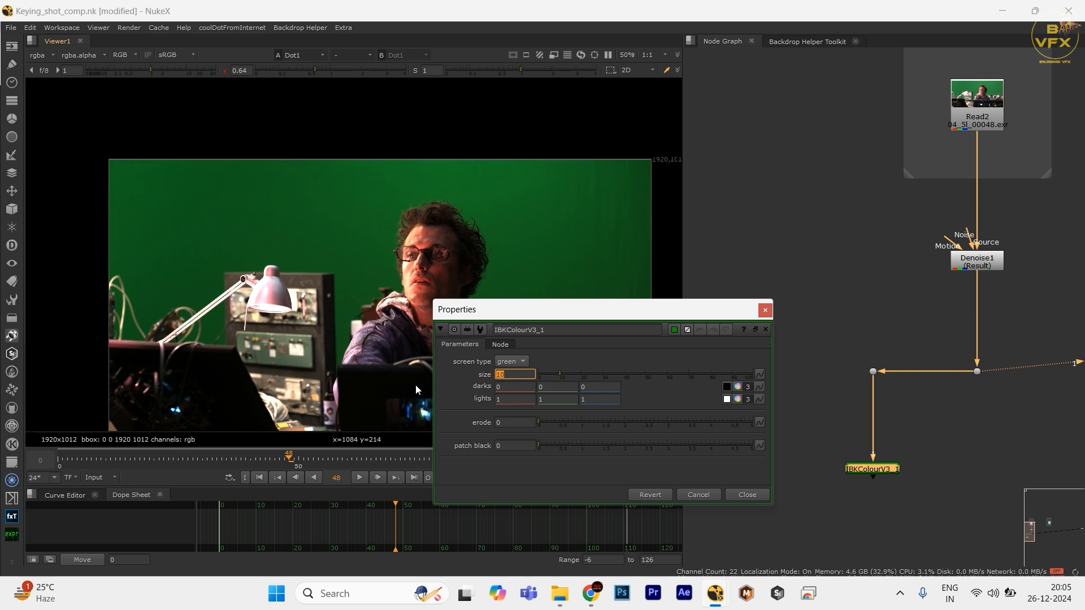
{"action": "type", "text": "1"}
{"action": "left_click_drag", "start_coordinate": [1020, 376], "coordinate": [834, 489]}
{"action": "key", "text": "1"}
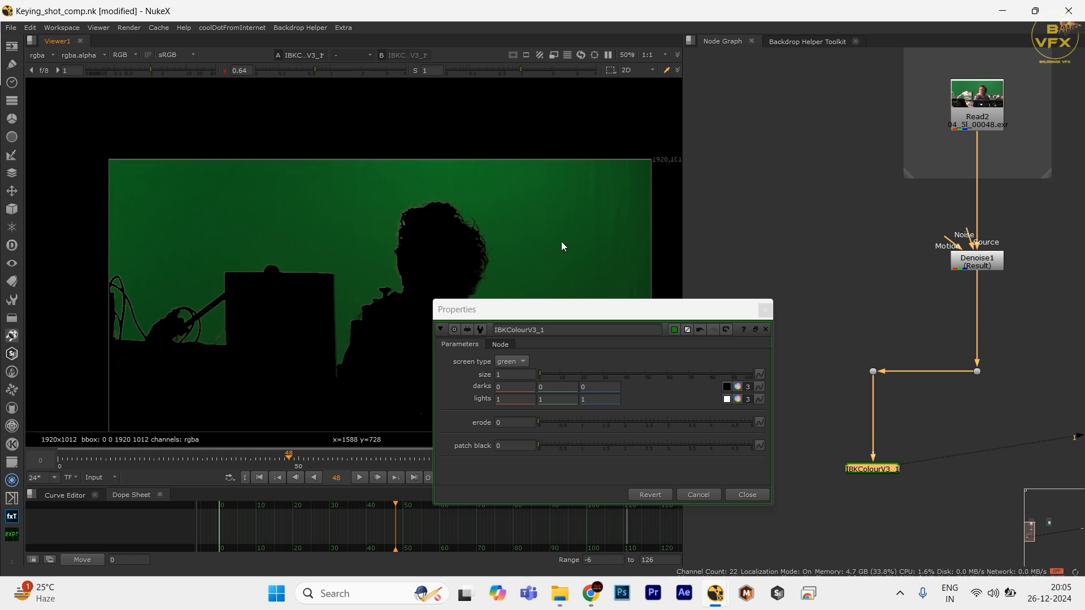
- Inspect the silhouette edges in the IBKColour output and expand the darks into its colour wheel and channel sliders
{"action": "left_click", "coordinate": [525, 370]}
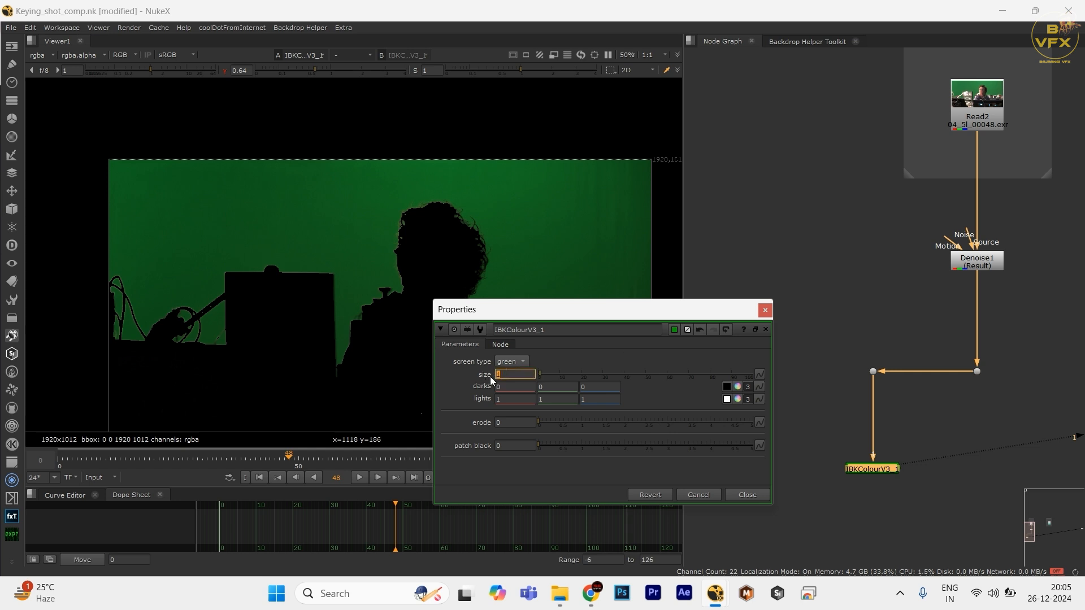
{"action": "left_click", "coordinate": [634, 394]}
{"action": "left_click_drag", "start_coordinate": [406, 223], "coordinate": [500, 245]}
{"action": "left_click_drag", "start_coordinate": [178, 184], "coordinate": [394, 284]}
{"action": "left_click", "coordinate": [735, 383]}
{"action": "left_click", "coordinate": [736, 387]}
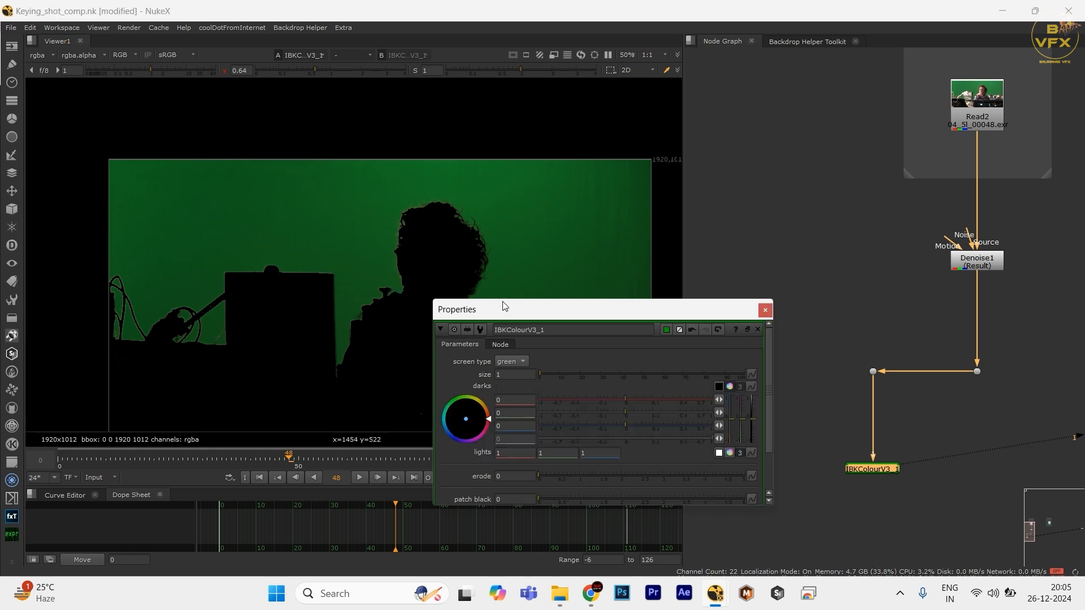
- Compare the plate at the Dot above the IBKColour node with the IBKColour output in the viewer
{"action": "left_click", "coordinate": [873, 371]}
{"action": "key", "text": "1"}
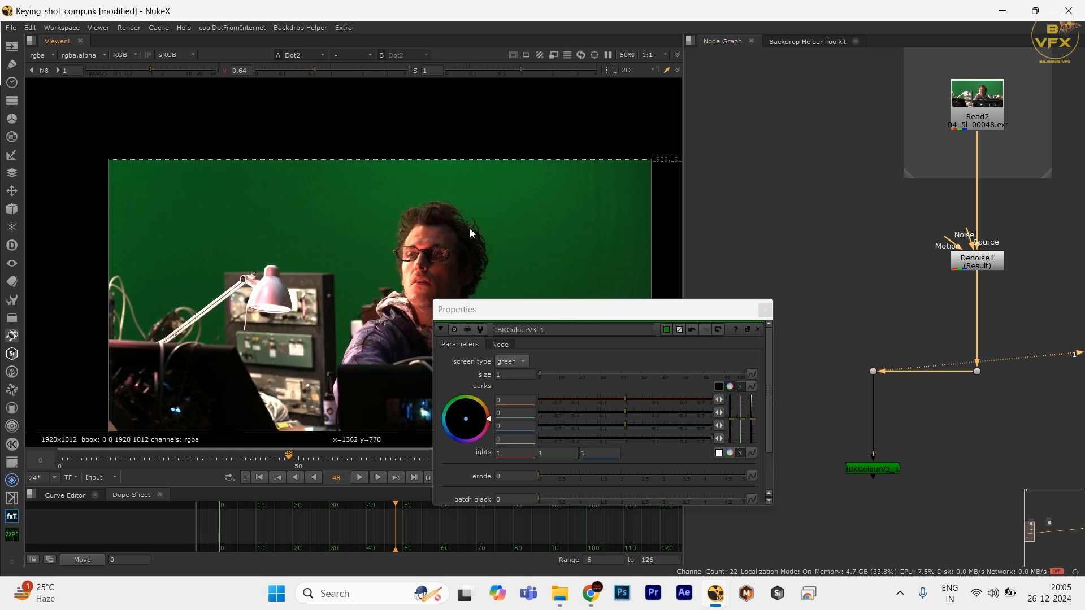
{"action": "left_click", "coordinate": [885, 472]}
{"action": "key", "text": "1"}
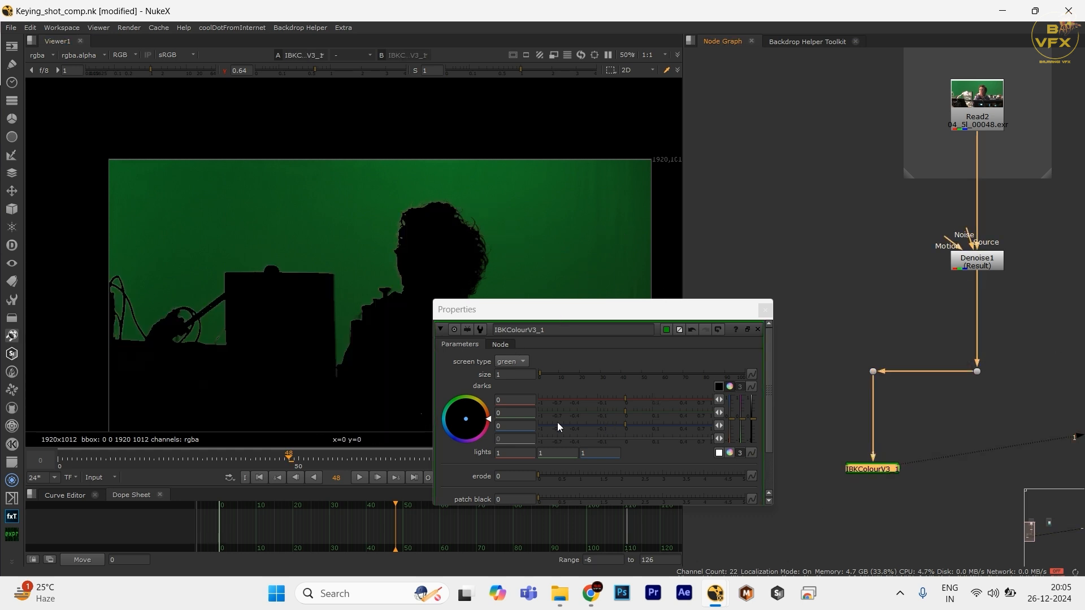
{"action": "left_click", "coordinate": [515, 412]}
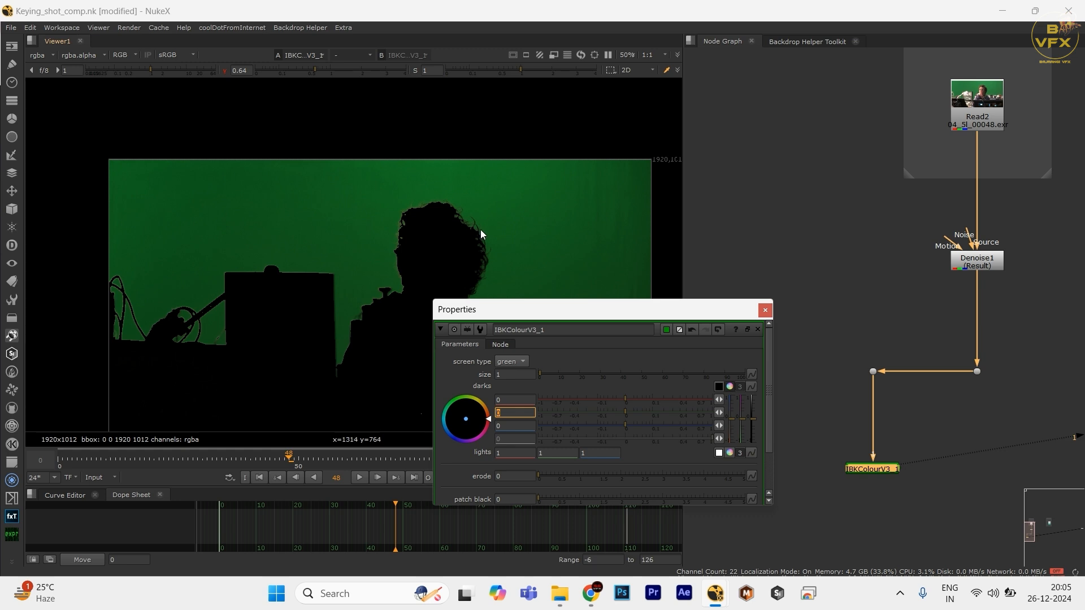
{"action": "left_click", "coordinate": [426, 186]}
{"action": "left_click", "coordinate": [567, 411]}
{"action": "left_click", "coordinate": [519, 399]}
{"action": "left_click", "coordinate": [571, 427]}
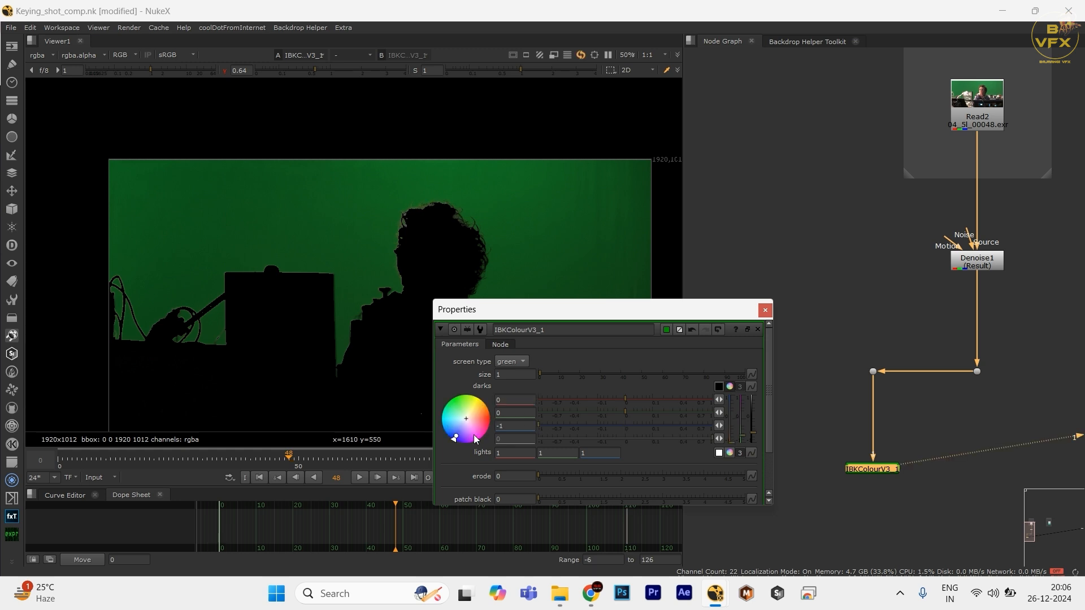
{"action": "key", "text": "ctrl+z"}
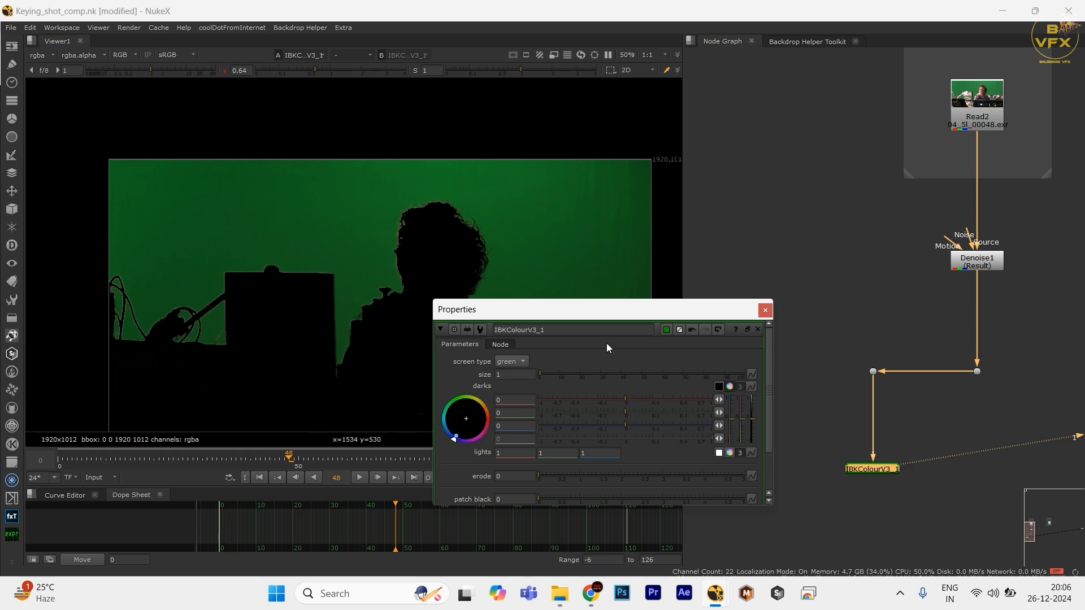
- Tune the IBKColour darks to red 0.016 and blue 0.025 while checking the silhouette edges
{"action": "left_click_drag", "start_coordinate": [628, 399], "coordinate": [631, 402]}
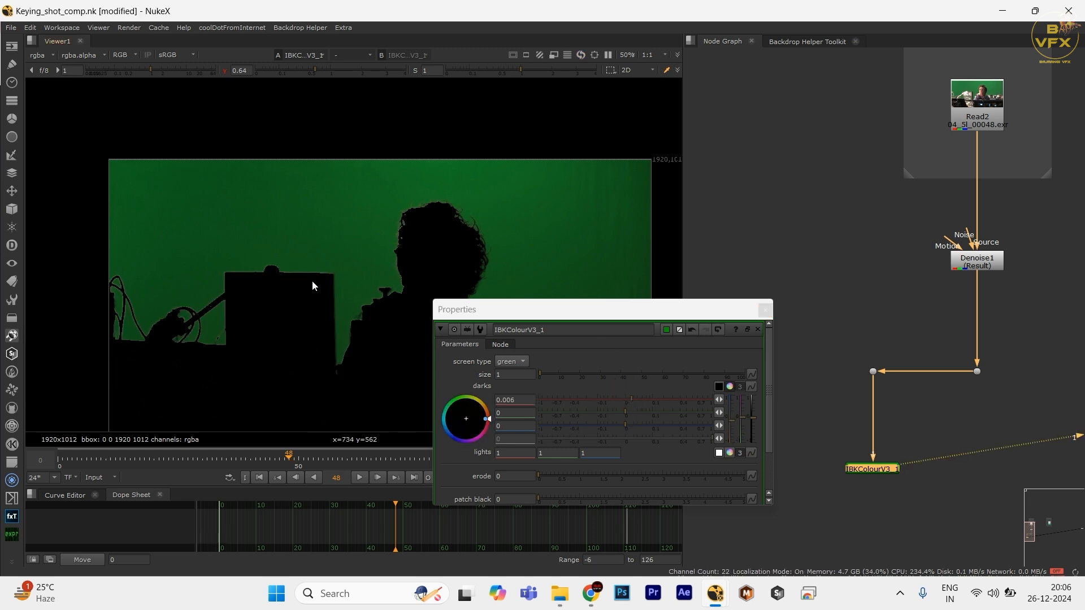
{"action": "scroll", "coordinate": [324, 266], "scroll_direction": "up", "scroll_amount": 2}
{"action": "scroll", "coordinate": [614, 269], "scroll_direction": "up", "scroll_amount": 8}
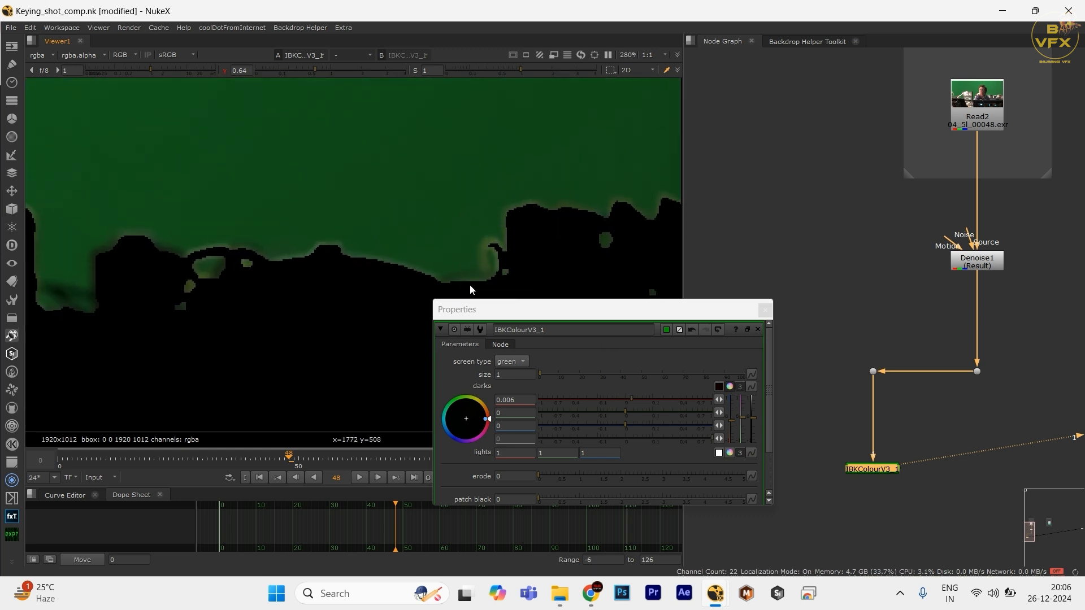
{"action": "left_click_drag", "start_coordinate": [632, 400], "coordinate": [645, 396]}
{"action": "key", "text": "minus"}
{"action": "scroll", "coordinate": [486, 248], "scroll_direction": "down", "scroll_amount": 5}
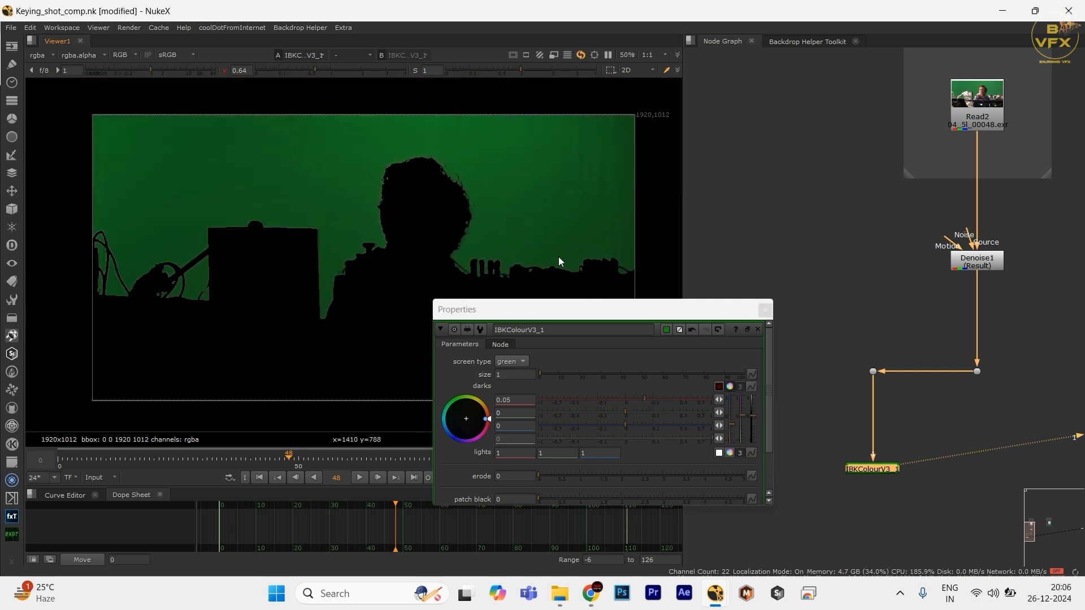
{"action": "left_click", "coordinate": [670, 391]}
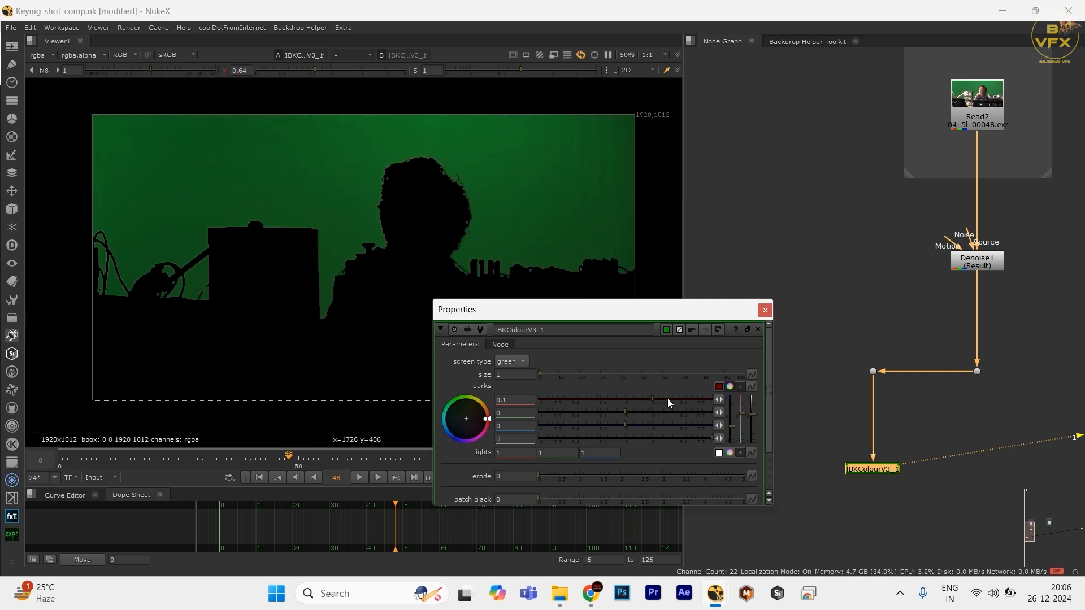
{"action": "left_click_drag", "start_coordinate": [654, 395], "coordinate": [639, 425]}
{"action": "scroll", "coordinate": [603, 283], "scroll_direction": "up", "scroll_amount": 6}
{"action": "scroll", "coordinate": [347, 234], "scroll_direction": "down", "scroll_amount": 4}
{"action": "scroll", "coordinate": [347, 238], "scroll_direction": "down", "scroll_amount": 2}
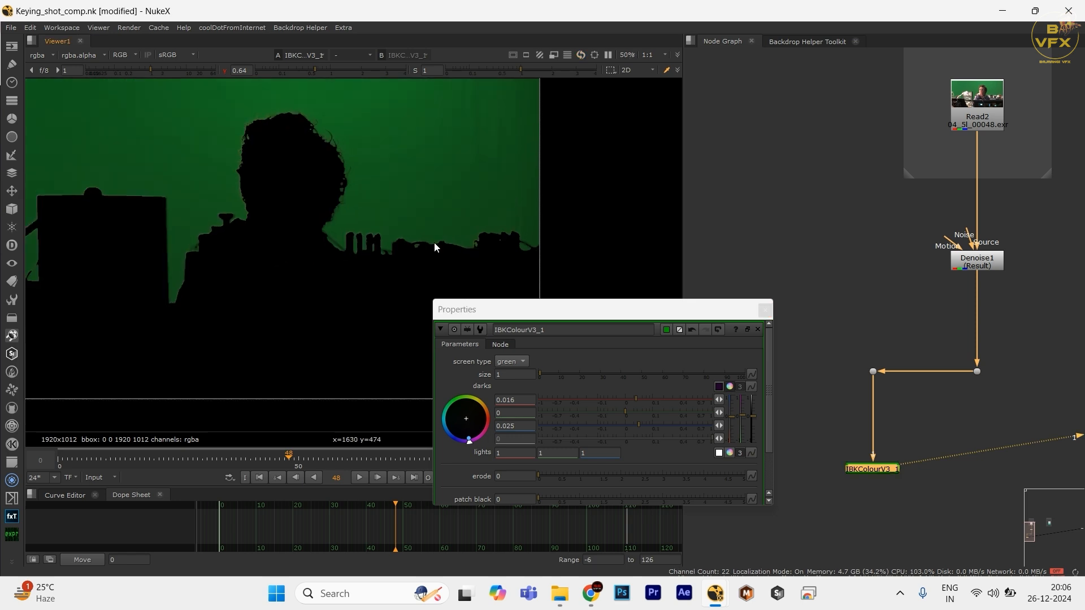
- Expand the IBKColour lights into channel sliders, set red to 1.08 and blue to 1.12, and check the silhouette edges
{"action": "scroll", "coordinate": [565, 402], "scroll_direction": "down", "scroll_amount": 2}
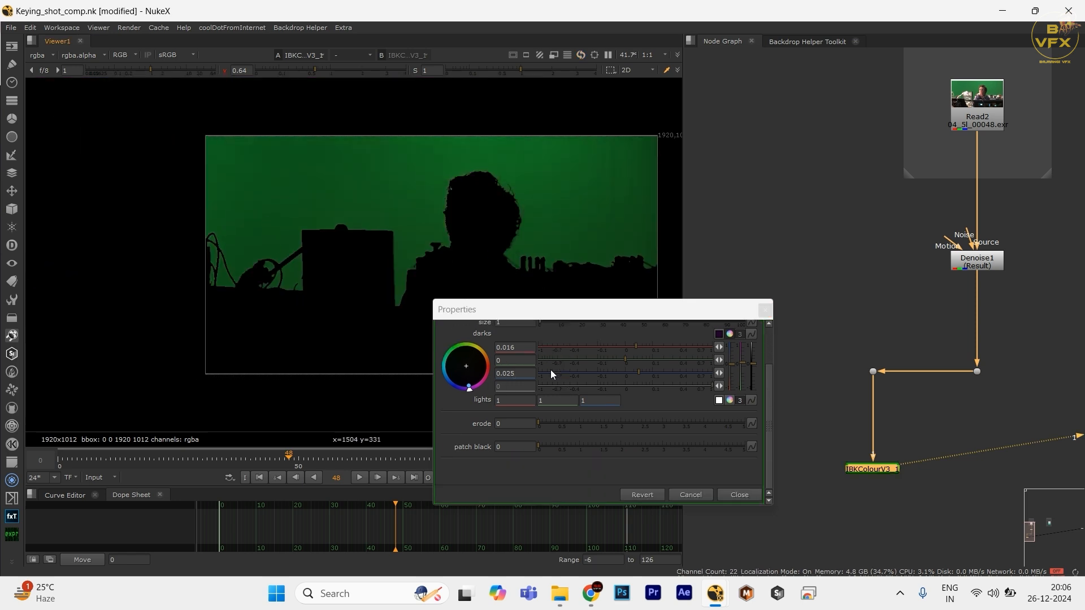
{"action": "left_click", "coordinate": [730, 400]}
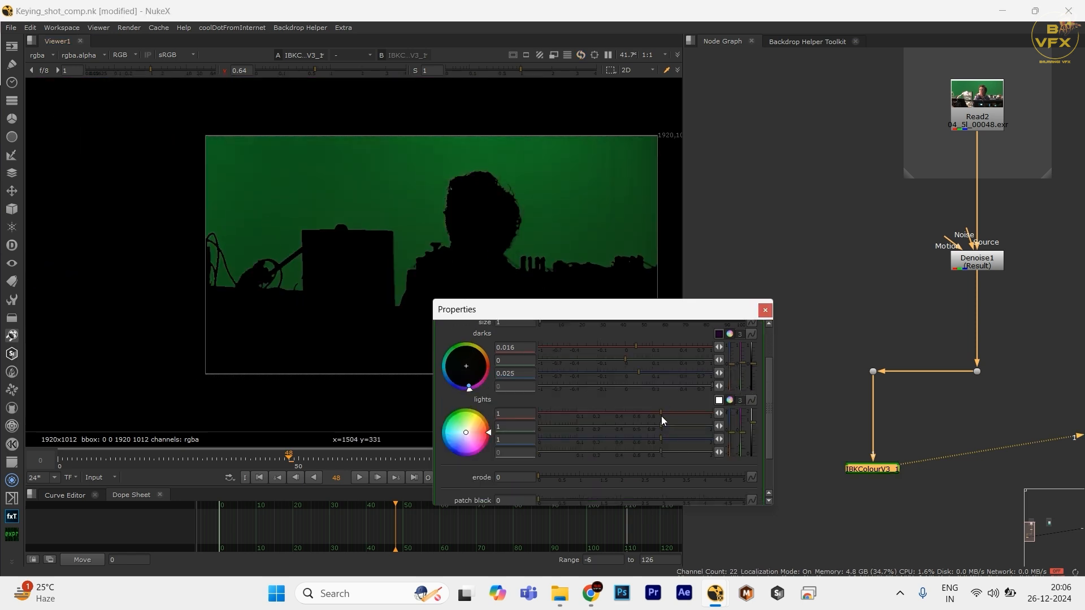
{"action": "left_click_drag", "start_coordinate": [661, 416], "coordinate": [669, 439]}
{"action": "left_click", "coordinate": [665, 439]}
{"action": "scroll", "coordinate": [534, 270], "scroll_direction": "up", "scroll_amount": 4}
{"action": "left_click_drag", "start_coordinate": [560, 255], "coordinate": [402, 258]}
{"action": "scroll", "coordinate": [403, 257], "scroll_direction": "up", "scroll_amount": 3}
{"action": "scroll", "coordinate": [408, 224], "scroll_direction": "down", "scroll_amount": 3}
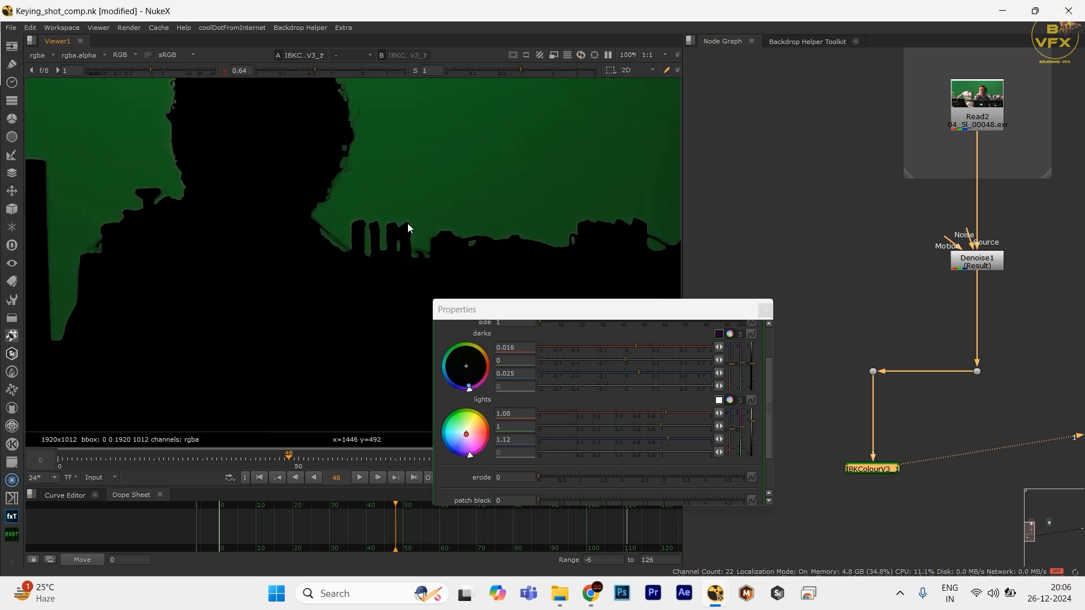
{"action": "scroll", "coordinate": [408, 229], "scroll_direction": "down", "scroll_amount": 1}
{"action": "scroll", "coordinate": [303, 169], "scroll_direction": "down", "scroll_amount": 2}
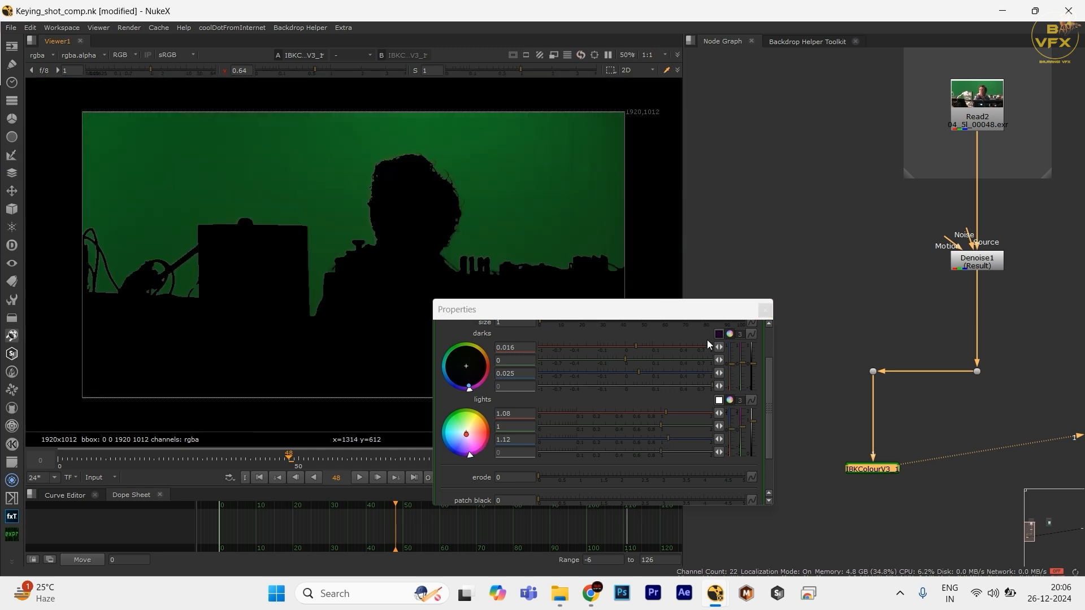
- Set the IBKColour node's erode to 2.8
{"action": "mouse_move", "coordinate": [802, 392]}
{"action": "left_mouse_down"}
{"action": "mouse_move", "coordinate": [899, 473]}
{"action": "mouse_move", "coordinate": [885, 463]}
{"action": "left_mouse_up"}
{"action": "left_click", "coordinate": [914, 465]}
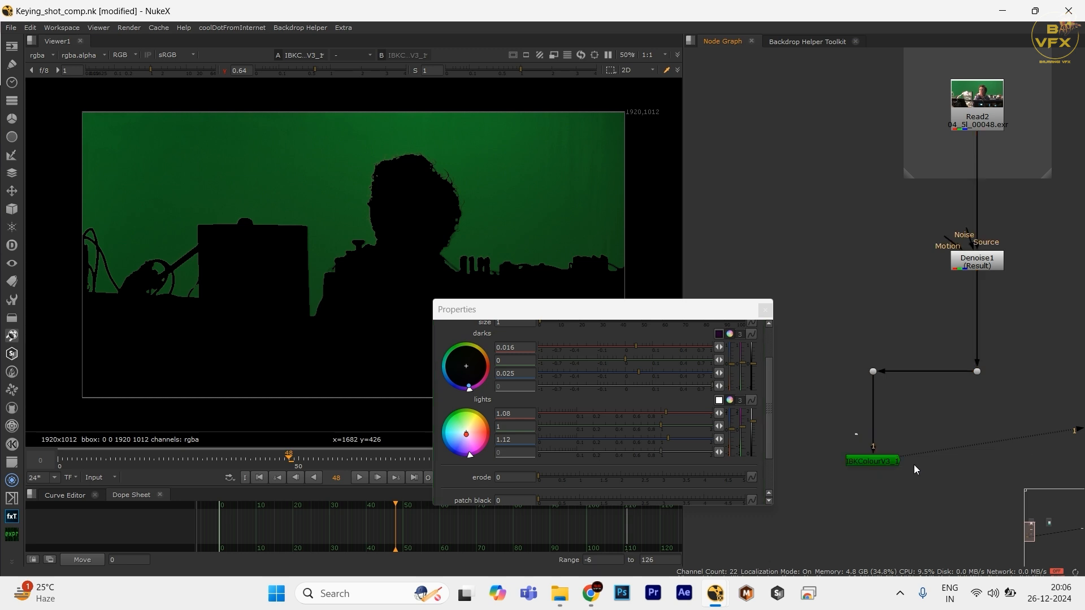
{"action": "scroll", "coordinate": [511, 387], "scroll_direction": "up", "scroll_amount": 2}
{"action": "scroll", "coordinate": [503, 402], "scroll_direction": "down", "scroll_amount": 3}
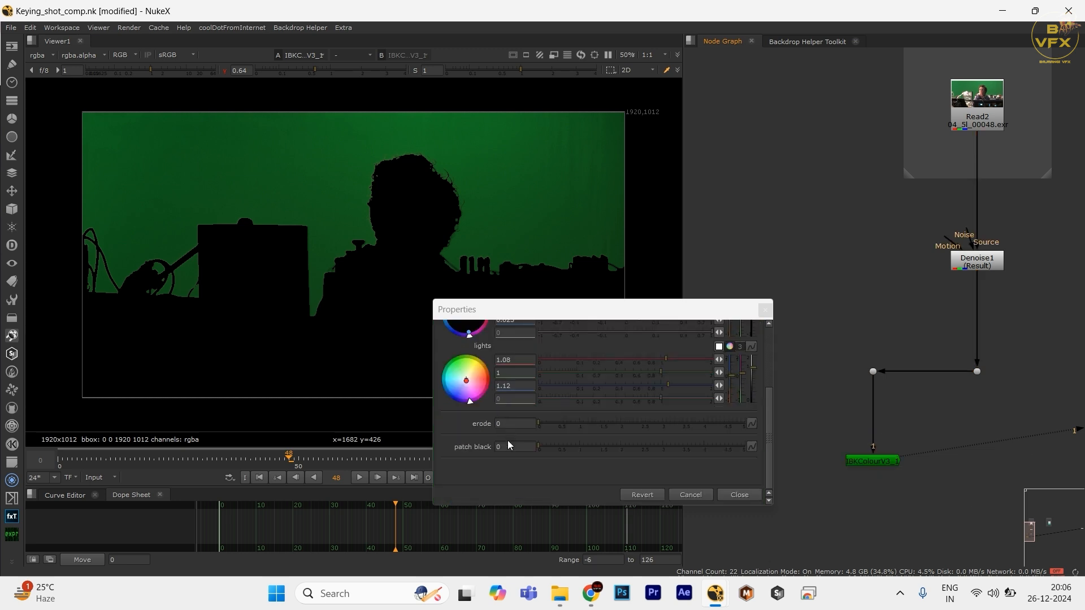
{"action": "left_click", "coordinate": [476, 423]}
{"action": "type", "text": "2"}
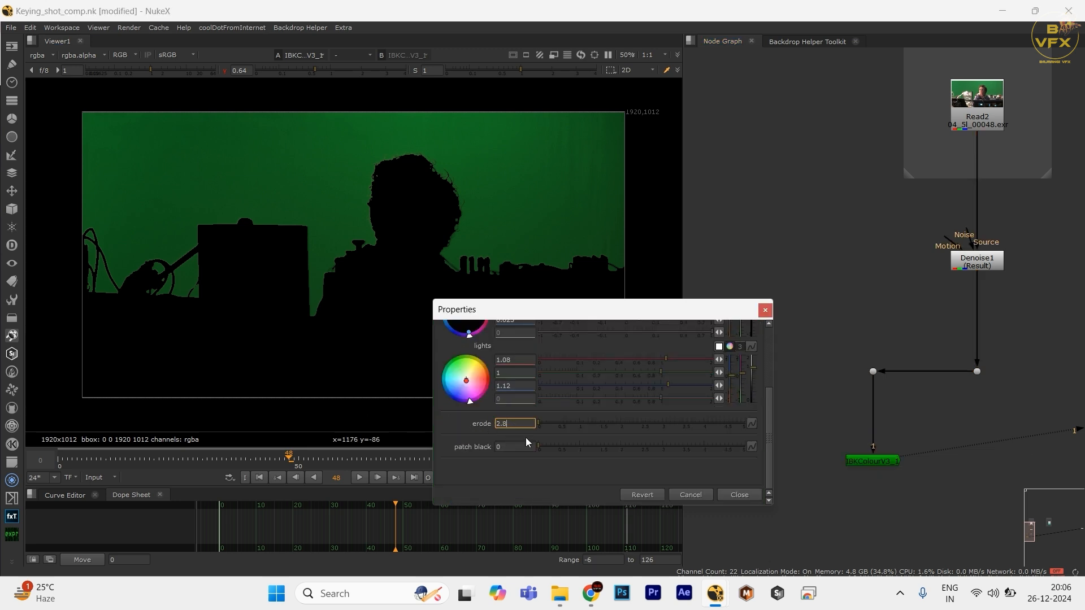
{"action": "type", "text": ".8"}
{"action": "key", "text": "Return"}
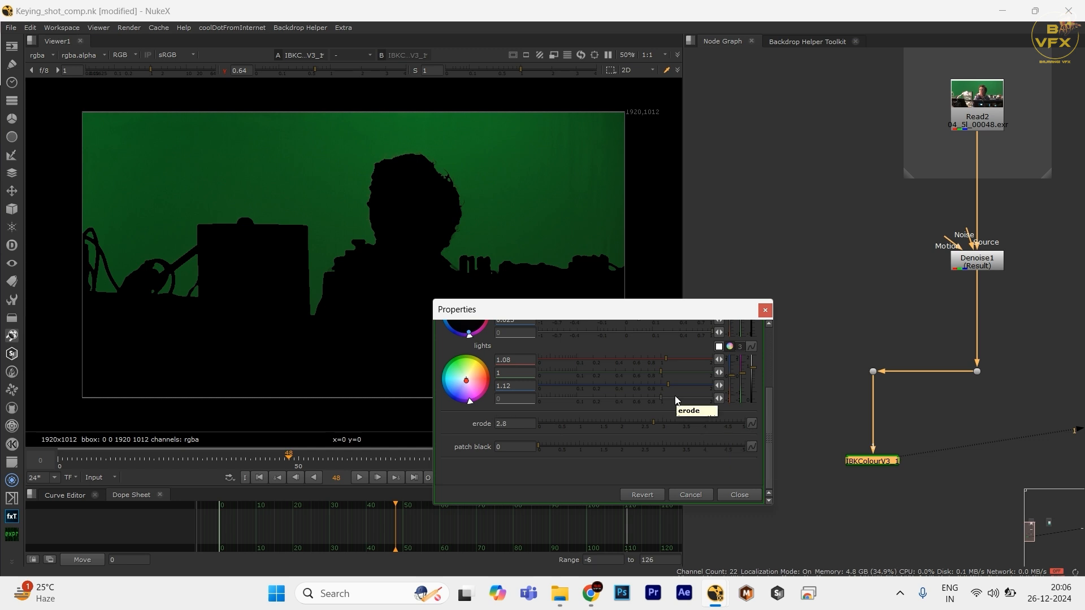
- Try patch black at 2.8 and 2 on the IBKColour node and inspect the edge around the head
{"action": "left_click", "coordinate": [523, 423]}
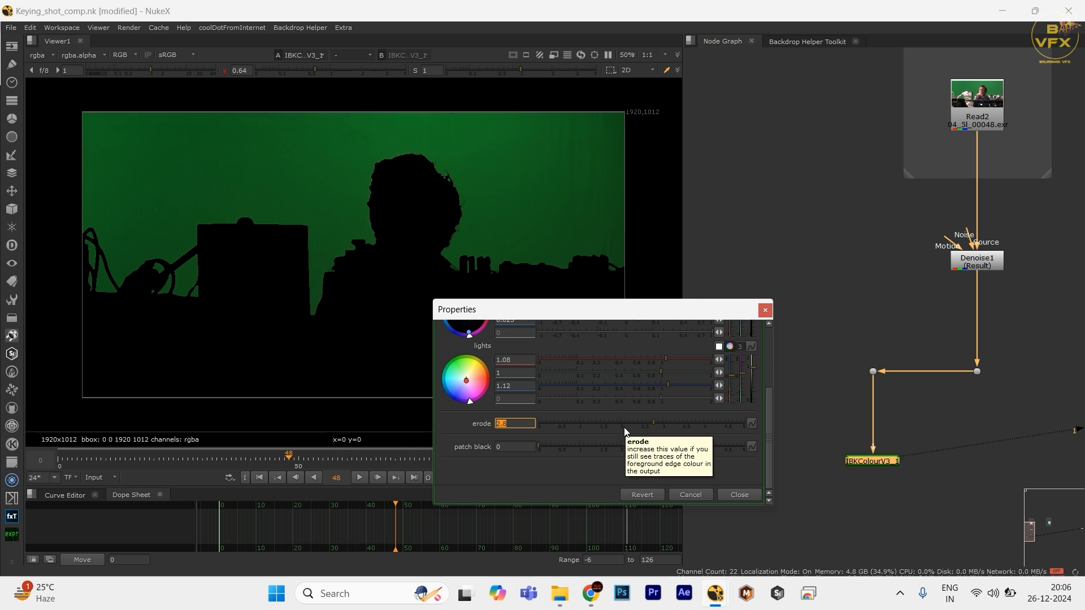
{"action": "key", "text": "Tab"}
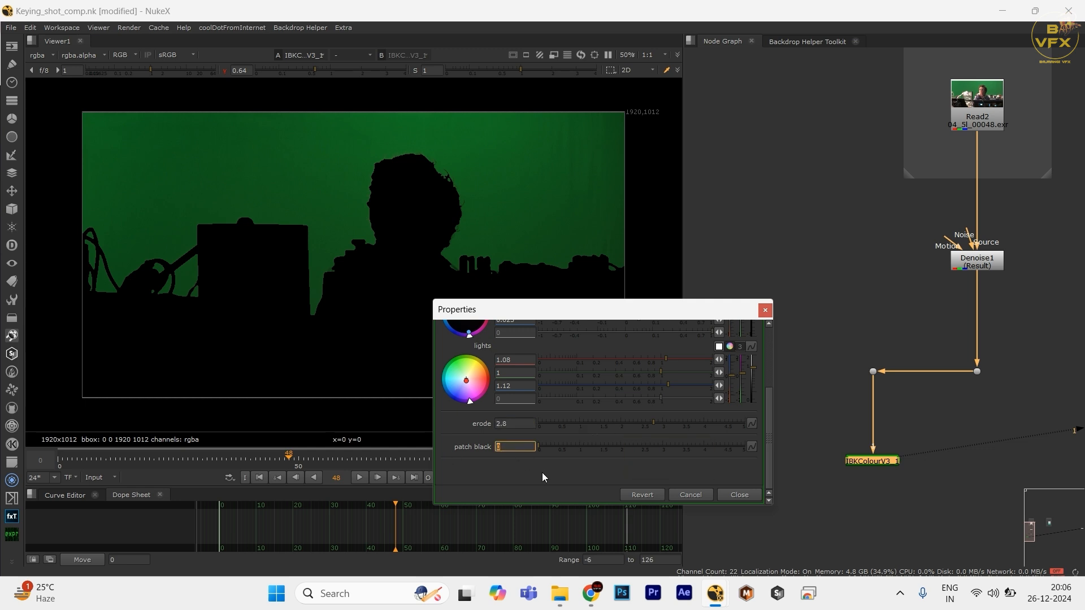
{"action": "type", "text": "2.8"}
{"action": "key", "text": "Return"}
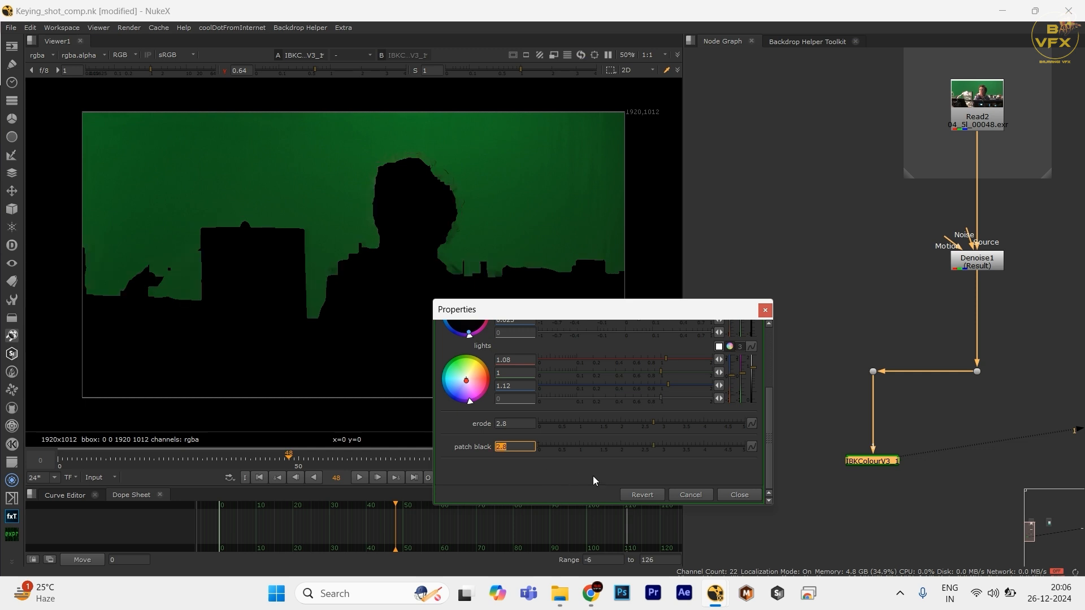
{"action": "type", "text": "2"}
{"action": "key", "text": "Return"}
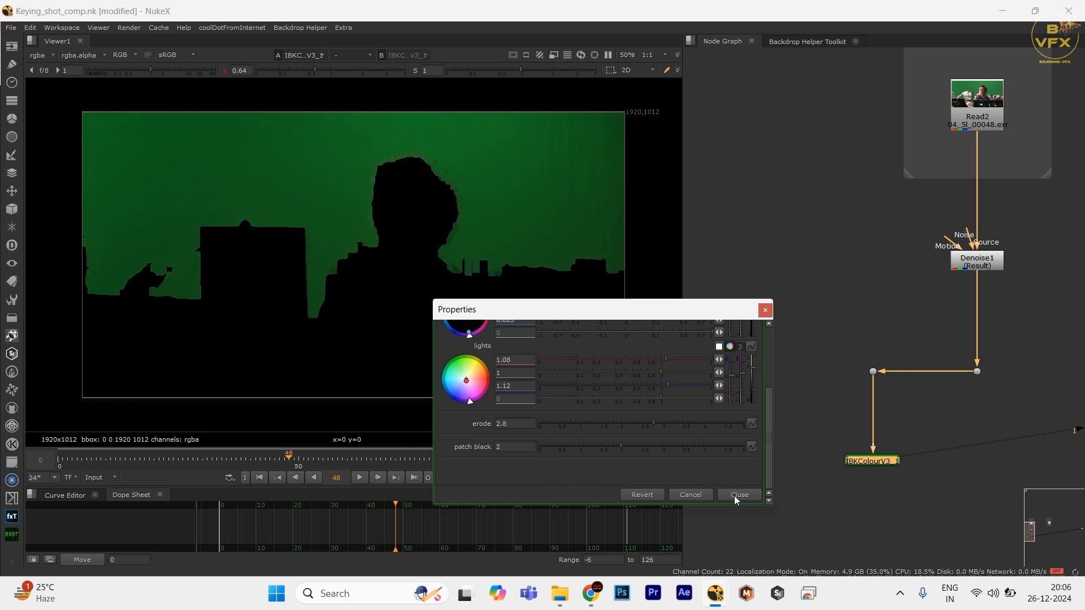
{"action": "left_click", "coordinate": [734, 496]}
{"action": "scroll", "coordinate": [432, 178], "scroll_direction": "up", "scroll_amount": 5}
{"action": "left_click_drag", "start_coordinate": [350, 135], "coordinate": [574, 268]}
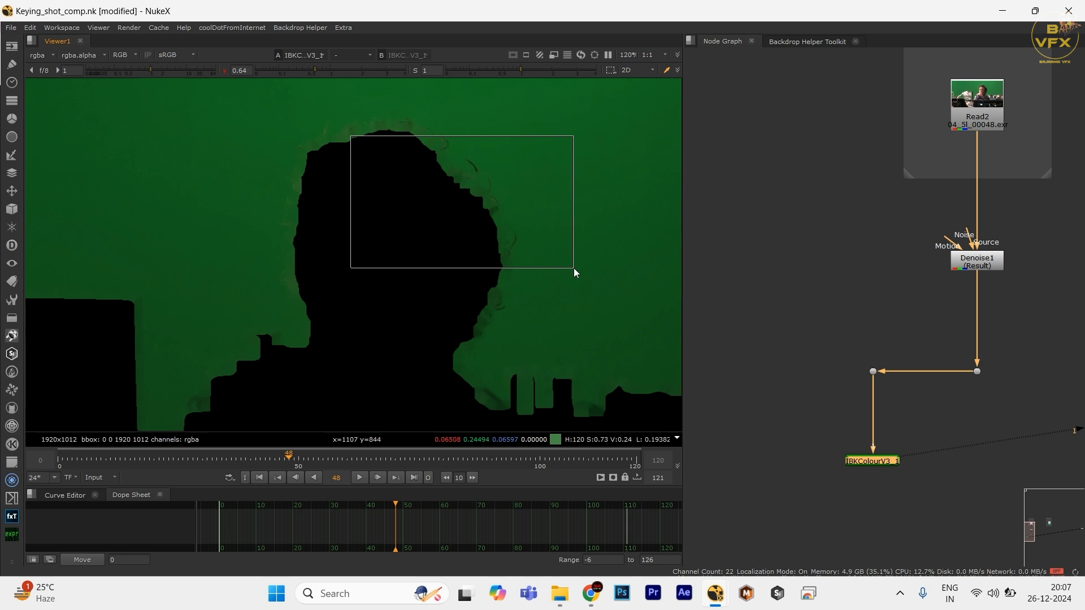
{"action": "key", "text": "f"}
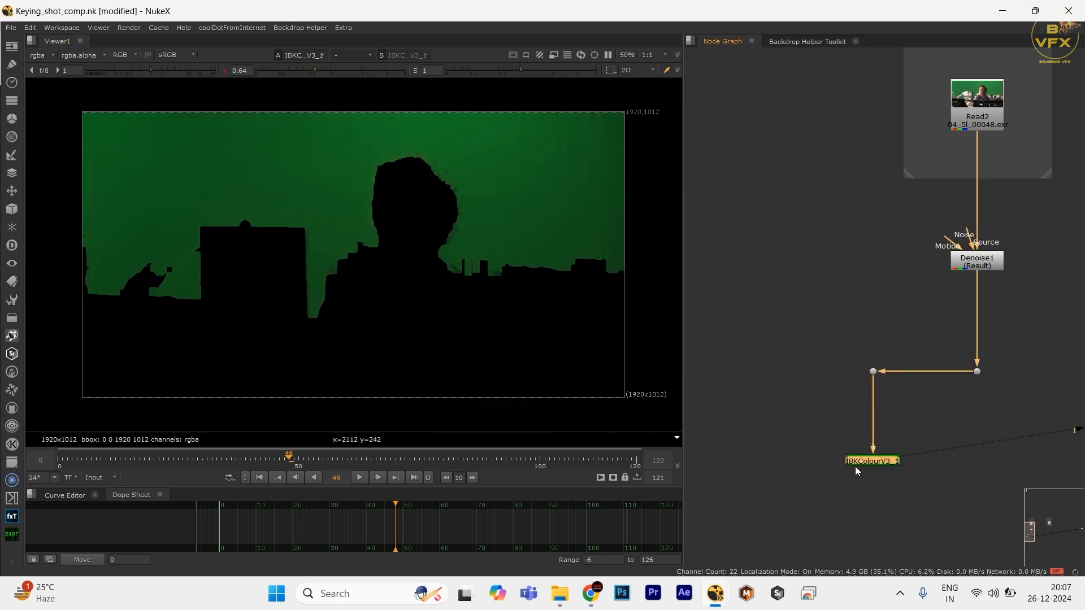
{"action": "left_click_drag", "start_coordinate": [754, 411], "coordinate": [919, 483]}
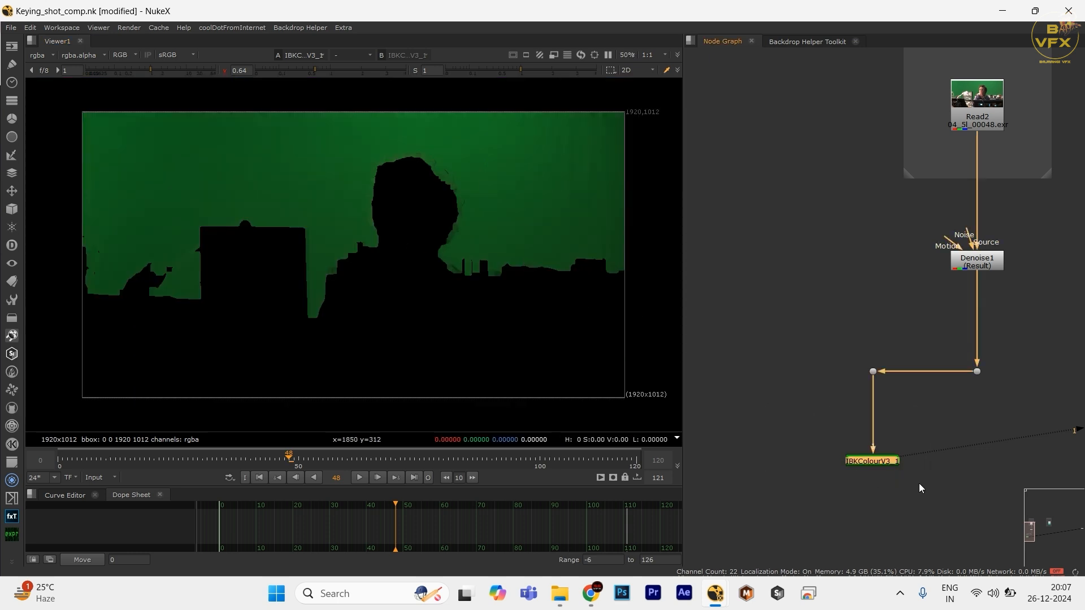
- Reopen the IBKColour settings, return patch black to 0 and set the lights' blue to 1.13
{"action": "double_click", "coordinate": [883, 462]}
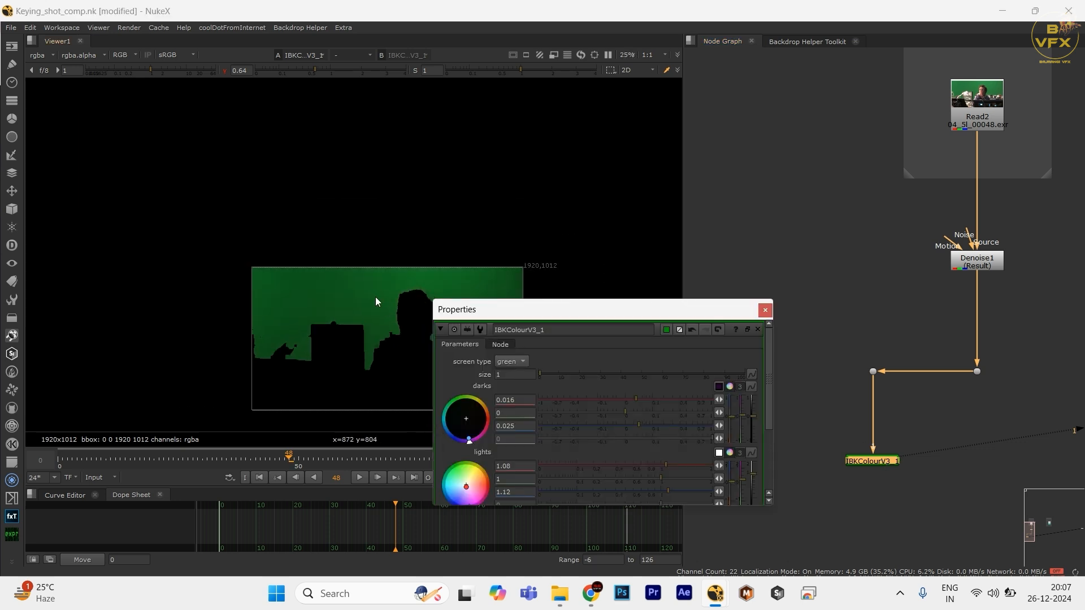
{"action": "scroll", "coordinate": [545, 412], "scroll_direction": "down", "scroll_amount": 3}
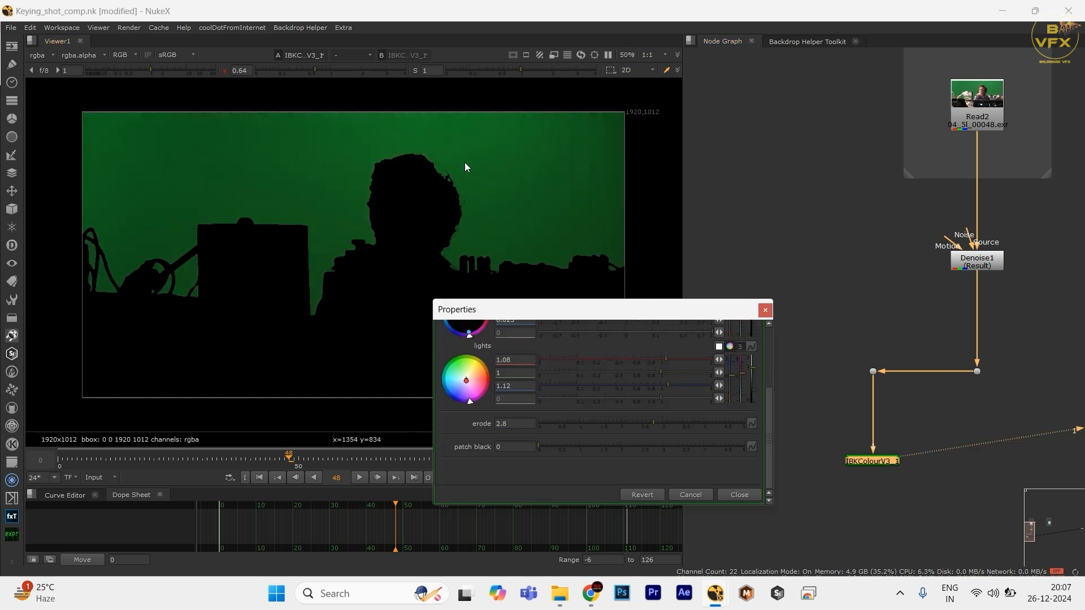
{"action": "scroll", "coordinate": [435, 187], "scroll_direction": "up", "scroll_amount": 6}
{"action": "scroll", "coordinate": [426, 199], "scroll_direction": "up", "scroll_amount": 1}
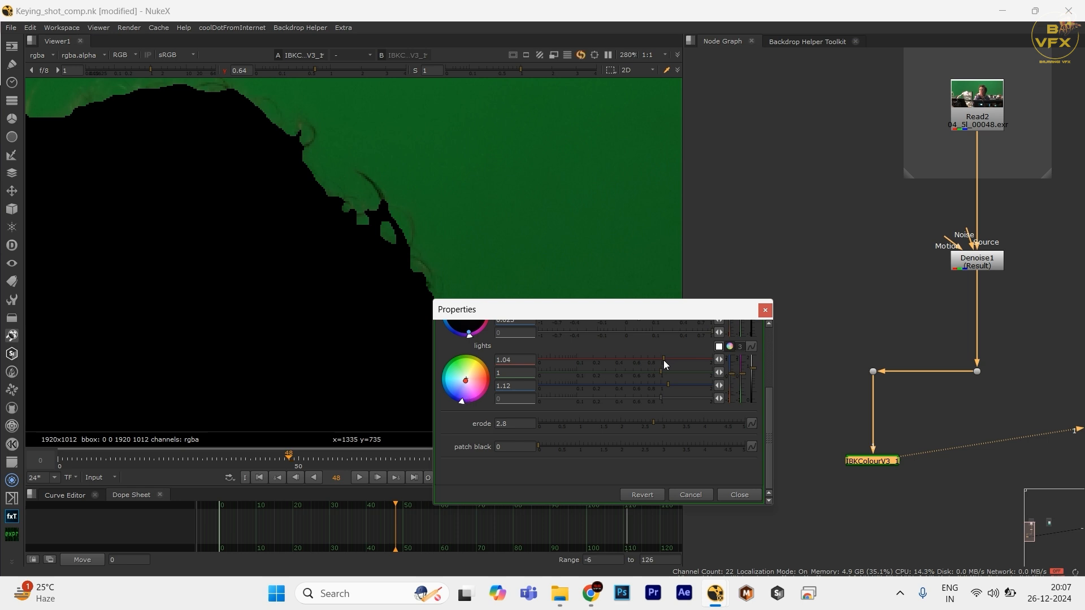
{"action": "left_click", "coordinate": [668, 385]}
{"action": "left_click", "coordinate": [667, 383]}
- Try raising the darks' red to 0.03 and blue to 0.065, check the silhouette, and undo both changes
{"action": "scroll", "coordinate": [666, 381], "scroll_direction": "up", "scroll_amount": 4}
{"action": "left_click", "coordinate": [635, 400]}
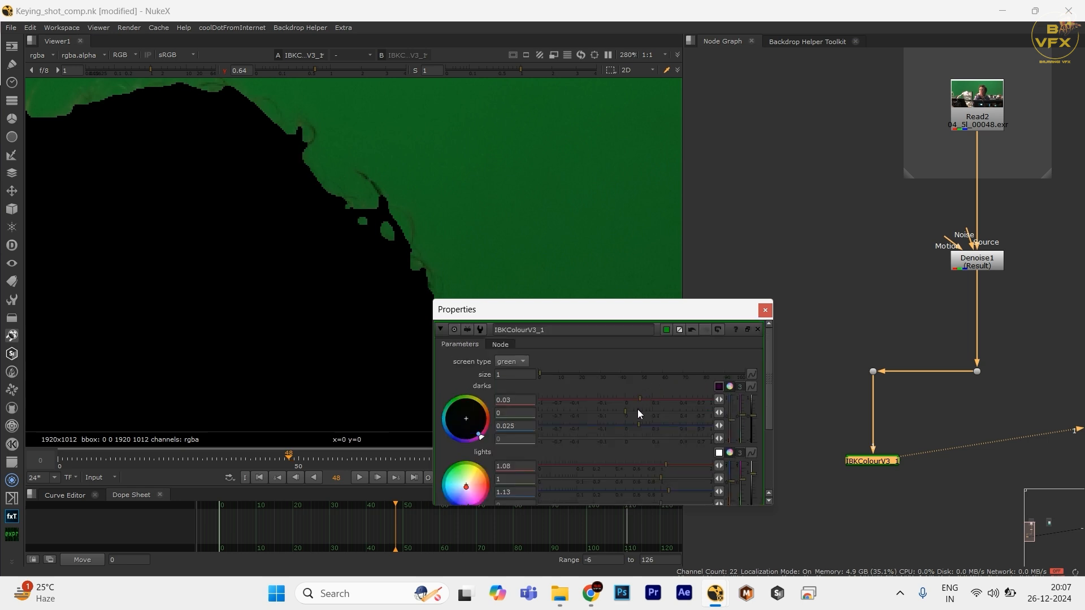
{"action": "left_click", "coordinate": [641, 423]}
{"action": "left_click", "coordinate": [646, 421]}
{"action": "key", "text": "f"}
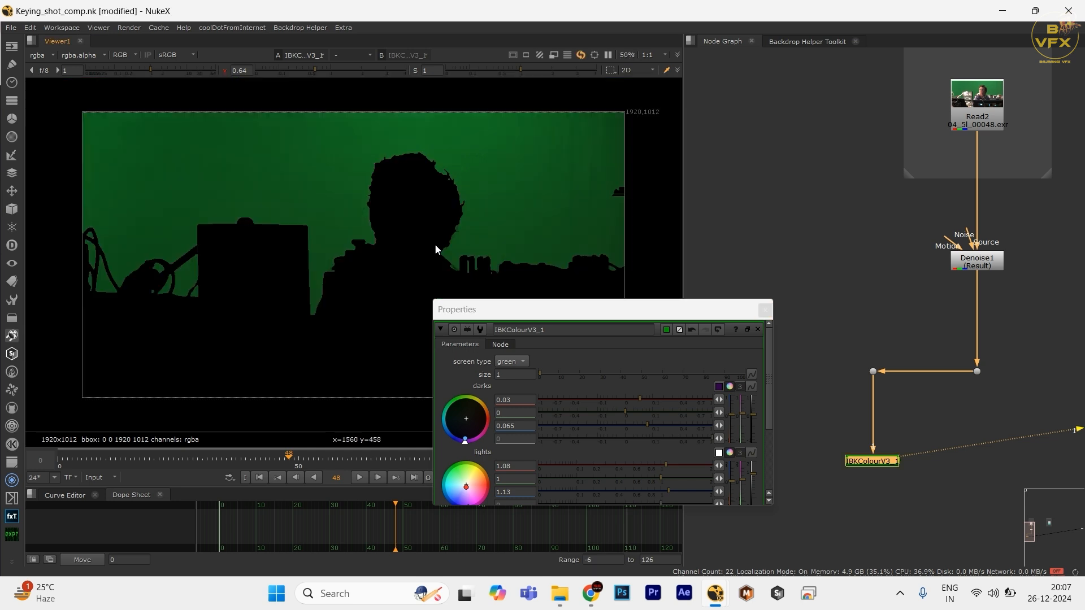
{"action": "key", "text": "ctrl+z"}
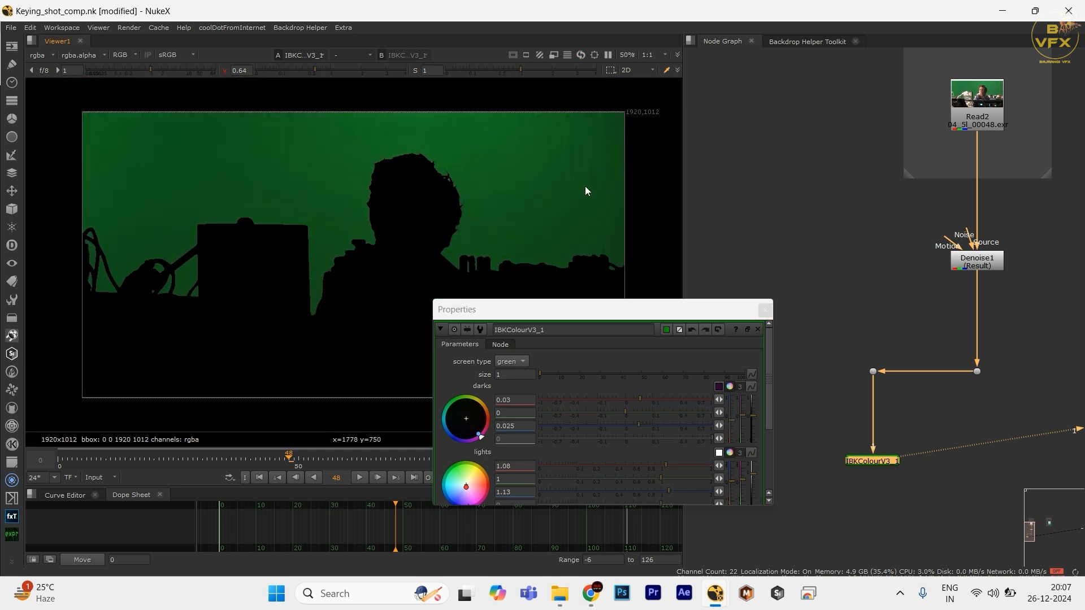
{"action": "scroll", "coordinate": [582, 185], "scroll_direction": "up", "scroll_amount": 1}
{"action": "scroll", "coordinate": [557, 192], "scroll_direction": "down", "scroll_amount": 1}
{"action": "scroll", "coordinate": [578, 209], "scroll_direction": "up", "scroll_amount": 4}
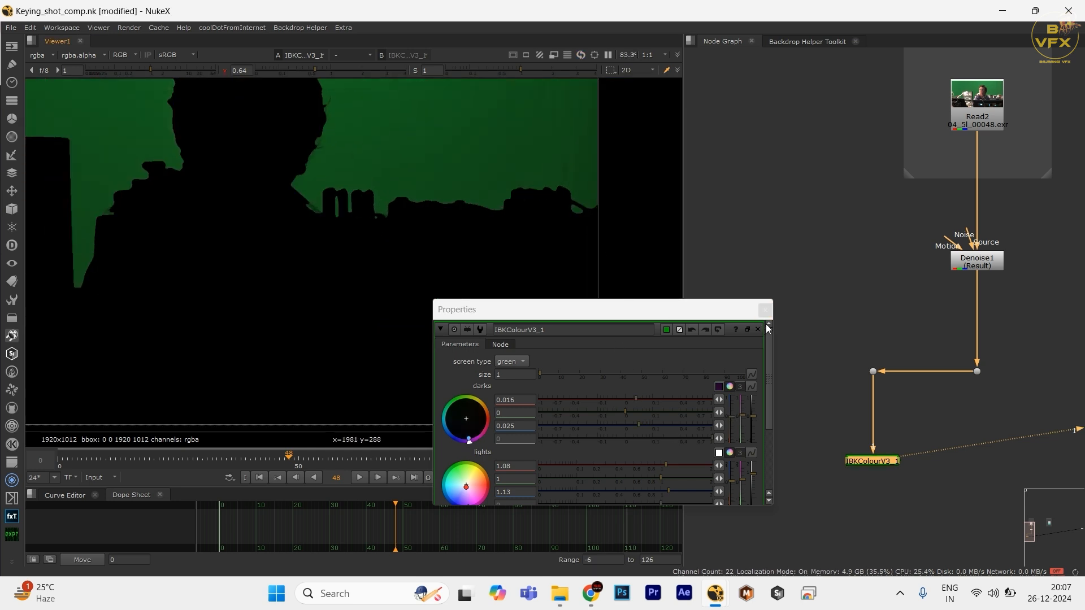
- Set the IBKColour node's patch black to 2 and close its settings
{"action": "scroll", "coordinate": [585, 401], "scroll_direction": "down", "scroll_amount": 3}
{"action": "left_click", "coordinate": [514, 447]}
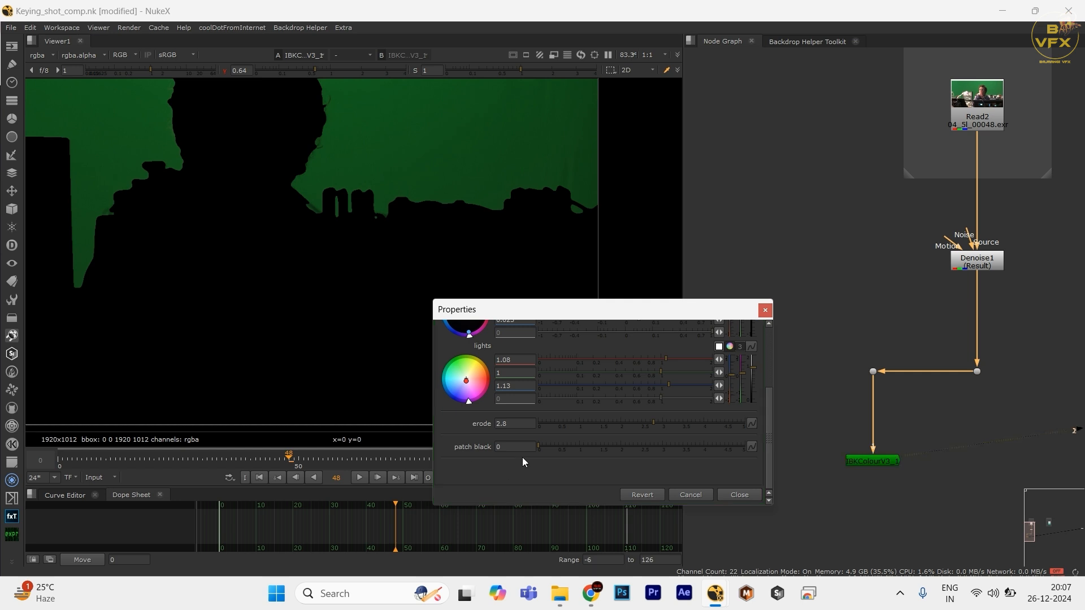
{"action": "type", "text": "2"}
{"action": "left_click", "coordinate": [729, 495]}
- Duplicate the IBKColour node directly below the original and fit its output in the viewer
{"action": "left_click", "coordinate": [851, 458]}
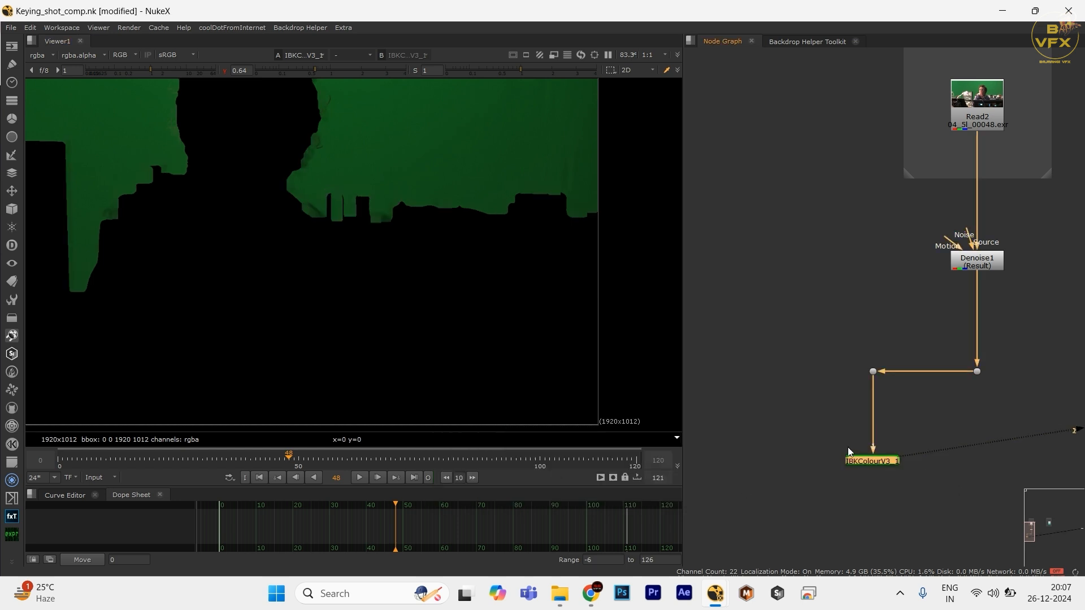
{"action": "key", "text": "ctrl+c"}
{"action": "key", "text": "ctrl+v"}
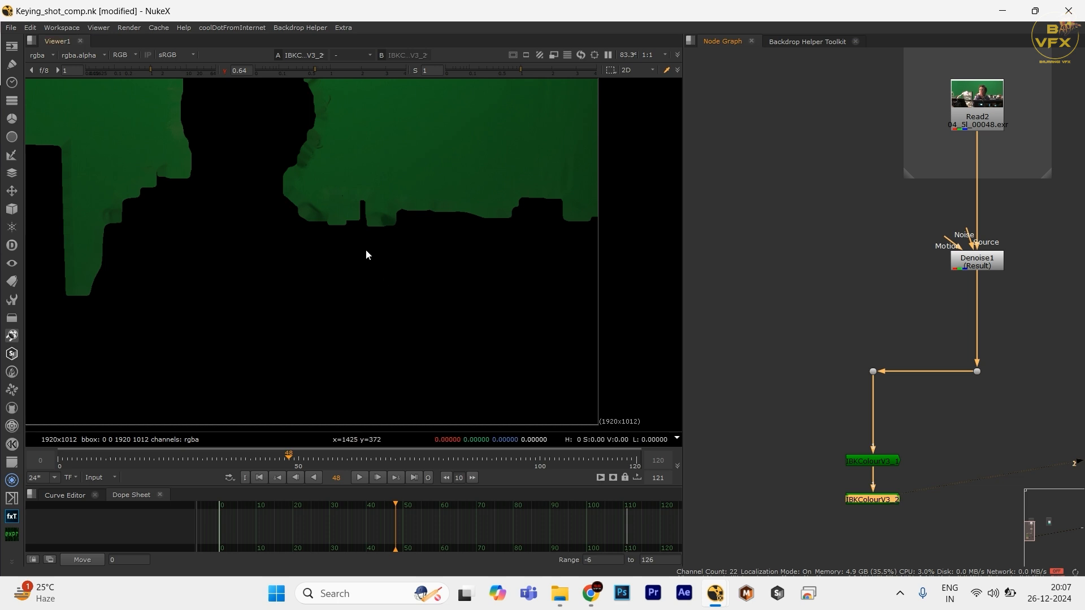
{"action": "key", "text": "f"}
- Set the second IBKColour node's erode to 0 and patch black to 28, and close its settings
{"action": "double_click", "coordinate": [857, 500]}
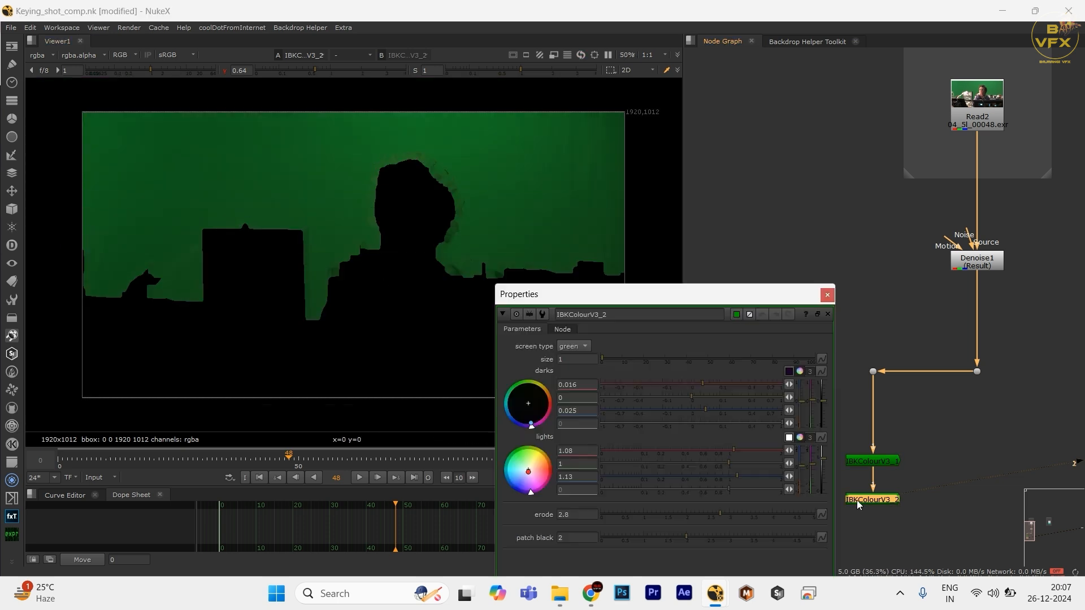
{"action": "left_click", "coordinate": [577, 515]}
{"action": "type", "text": "0"}
{"action": "left_click", "coordinate": [586, 535]}
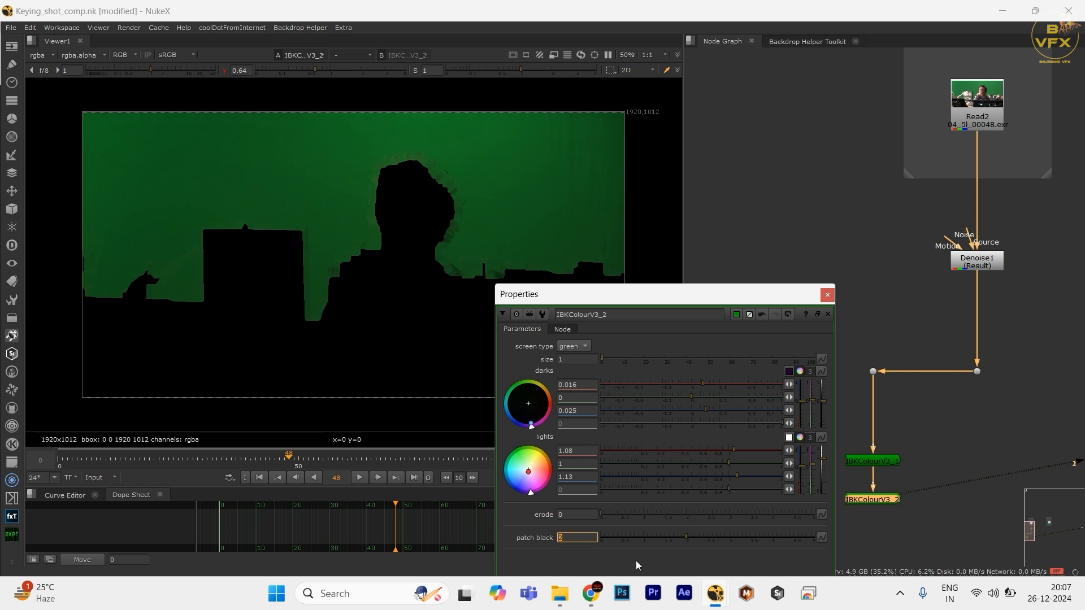
{"action": "type", "text": "18"}
{"action": "key", "text": "Return"}
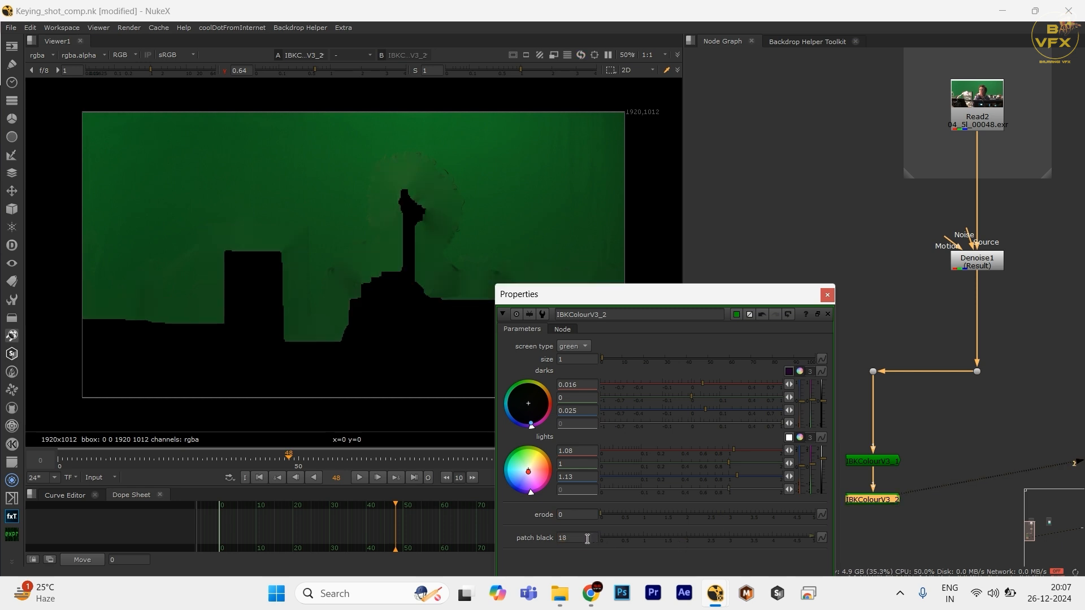
{"action": "left_click", "coordinate": [587, 539]}
{"action": "type", "text": "28"}
{"action": "key", "text": "Return"}
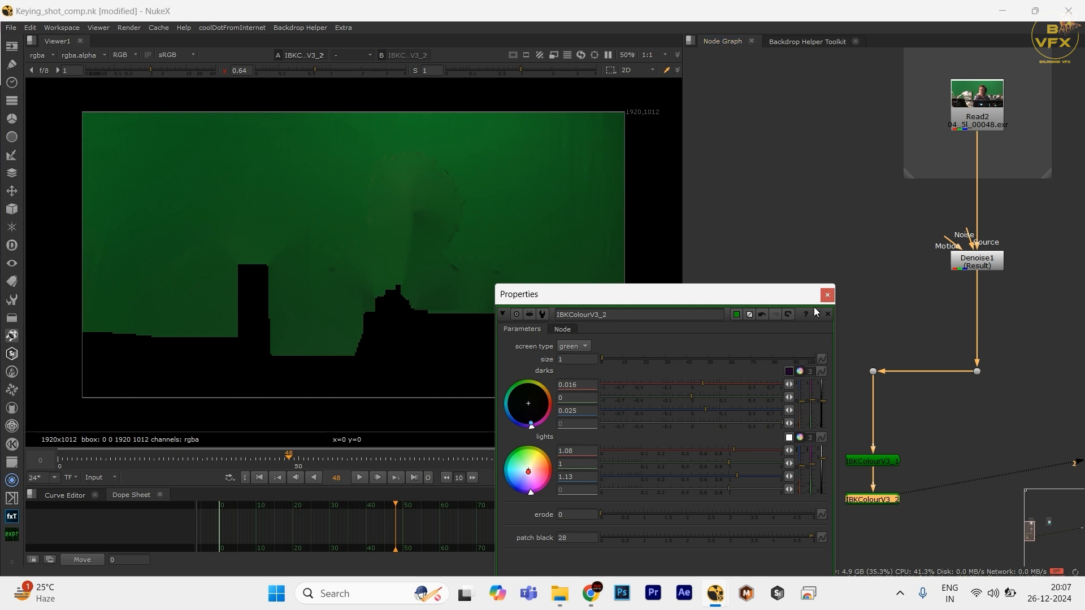
{"action": "left_click", "coordinate": [827, 295]}
{"action": "left_click_drag", "start_coordinate": [876, 482], "coordinate": [784, 358]}
{"action": "scroll", "coordinate": [783, 359], "scroll_direction": "up", "scroll_amount": 1}
{"action": "left_click_drag", "start_coordinate": [690, 365], "coordinate": [834, 402]}
{"action": "scroll", "coordinate": [834, 400], "scroll_direction": "down", "scroll_amount": 3}
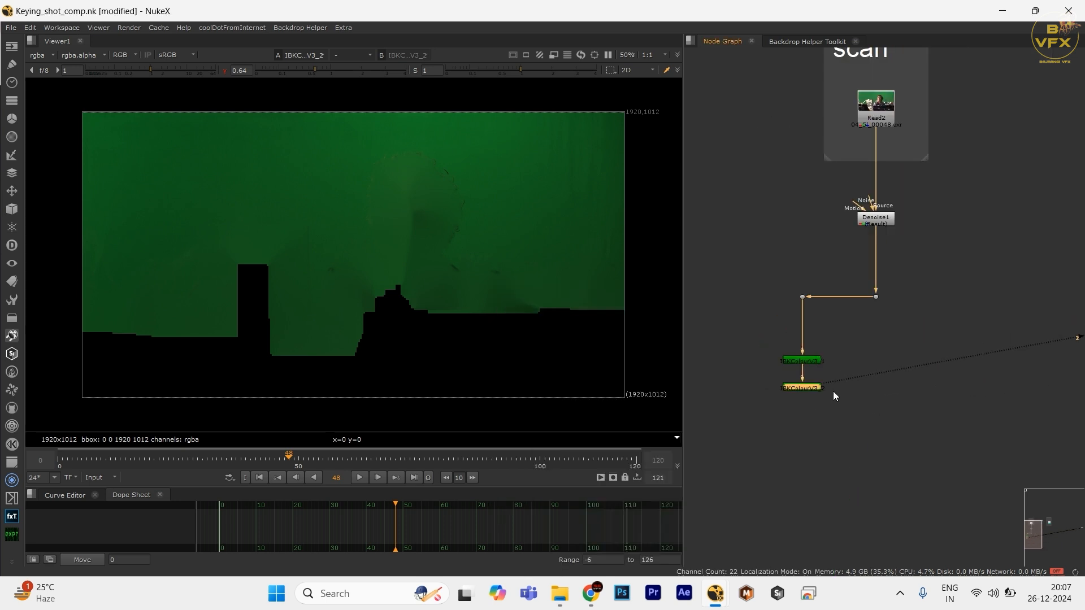
{"action": "left_click_drag", "start_coordinate": [753, 337], "coordinate": [911, 424]}
{"action": "scroll", "coordinate": [849, 386], "scroll_direction": "up", "scroll_amount": 3}
{"action": "left_click_drag", "start_coordinate": [843, 371], "coordinate": [734, 422]}
{"action": "scroll", "coordinate": [732, 422], "scroll_direction": "down", "scroll_amount": 2}
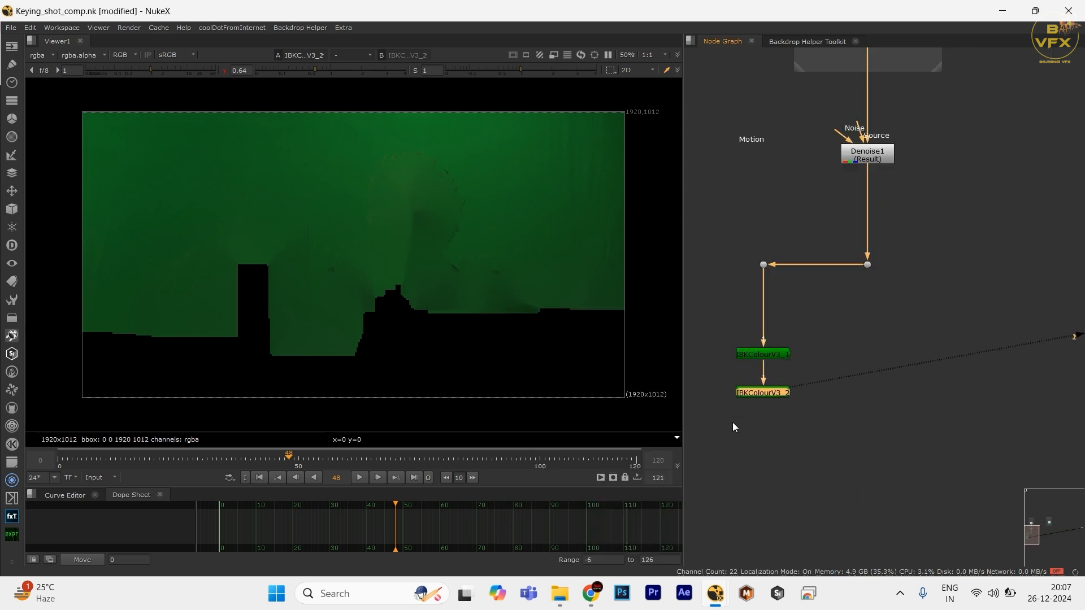
- Compare the denoised plate with the second IBKColour node's output in the viewer
{"action": "left_click", "coordinate": [815, 291]}
{"action": "key", "text": "1"}
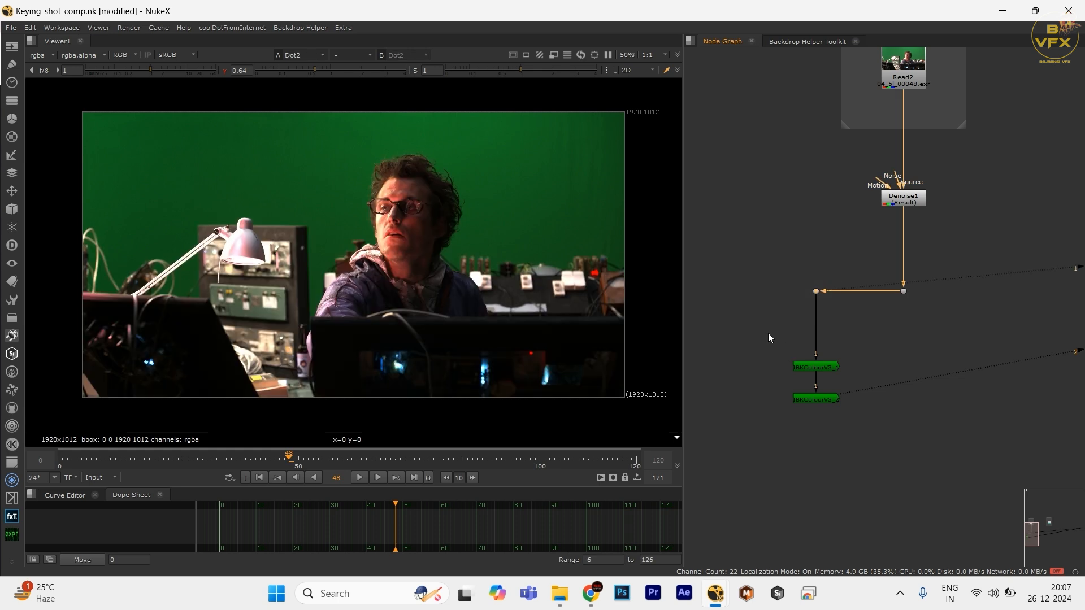
{"action": "key", "text": "1"}
{"action": "left_click_drag", "start_coordinate": [757, 368], "coordinate": [947, 457]}
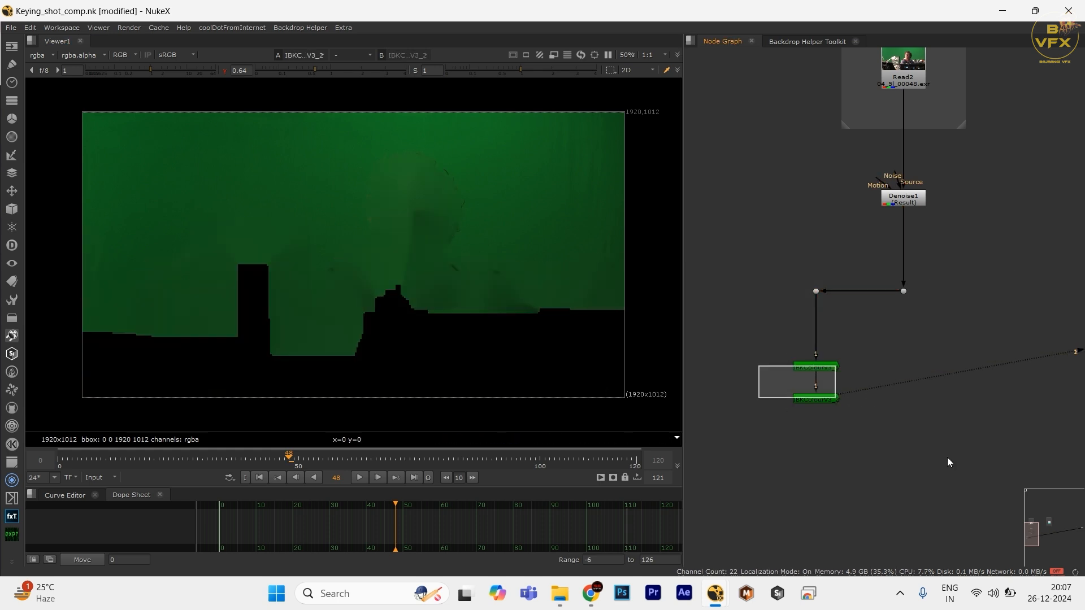
- Duplicate the second IBKColour node directly below it and view the copy's output
{"action": "left_click", "coordinate": [818, 399]}
{"action": "key", "text": "ctrl+v"}
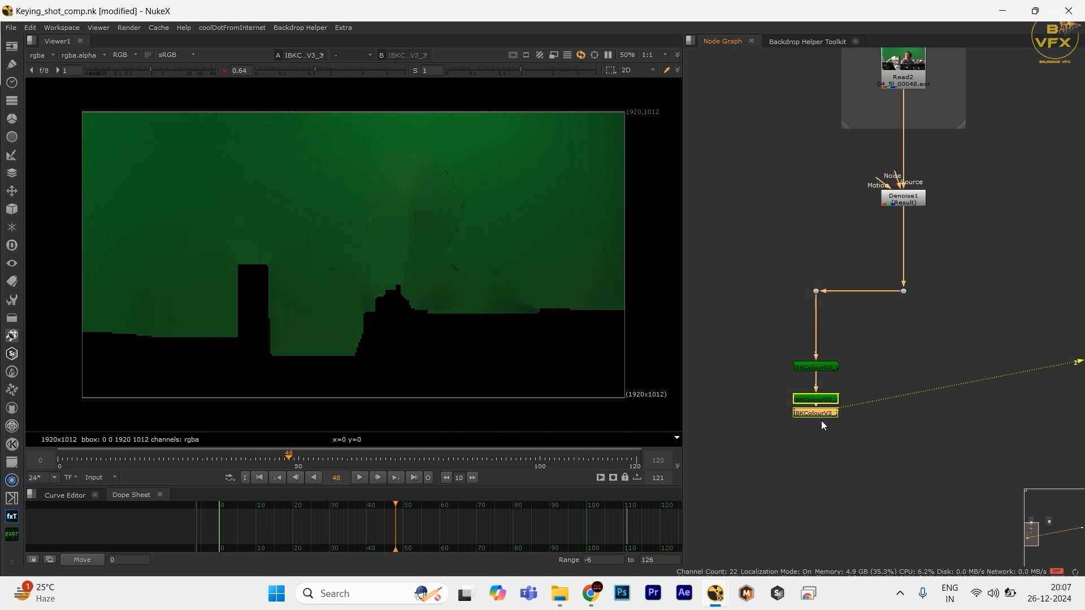
{"action": "key", "text": "1"}
- Set the third IBKColour node's patch black to 80, space the node slightly lower in the chain and close its settings
{"action": "double_click", "coordinate": [821, 414]}
{"action": "left_click_drag", "start_coordinate": [527, 536], "coordinate": [357, 559]}
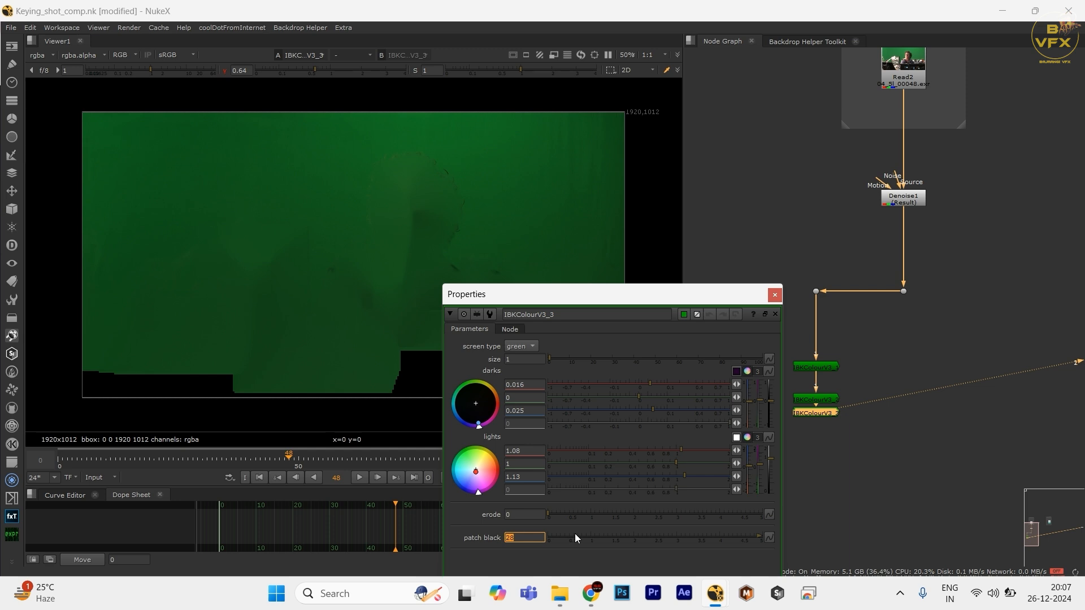
{"action": "type", "text": "50"}
{"action": "key", "text": "Return"}
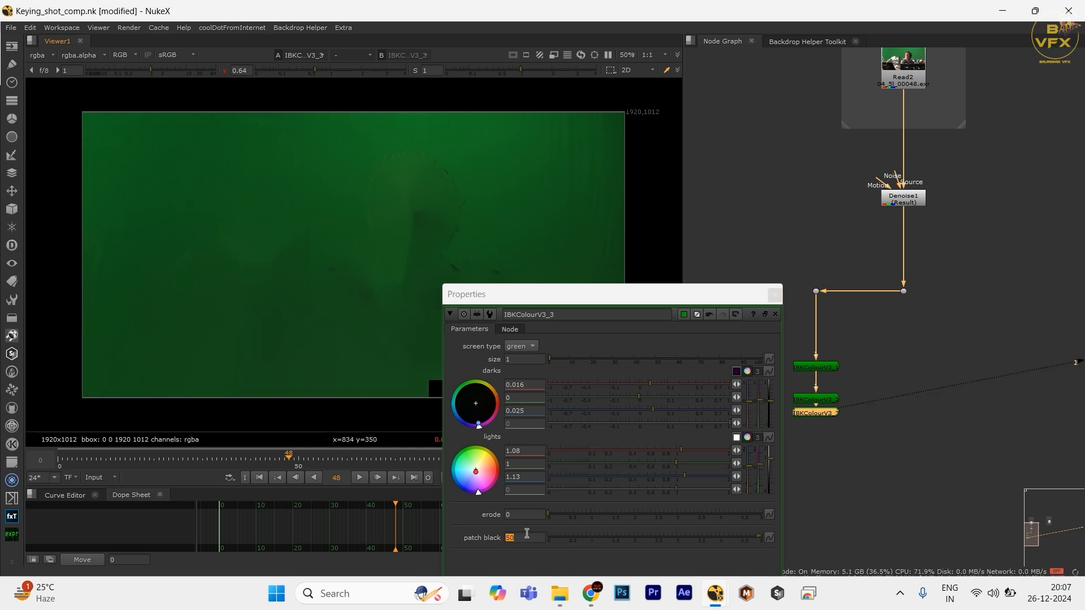
{"action": "type", "text": "80"}
{"action": "key", "text": "Return"}
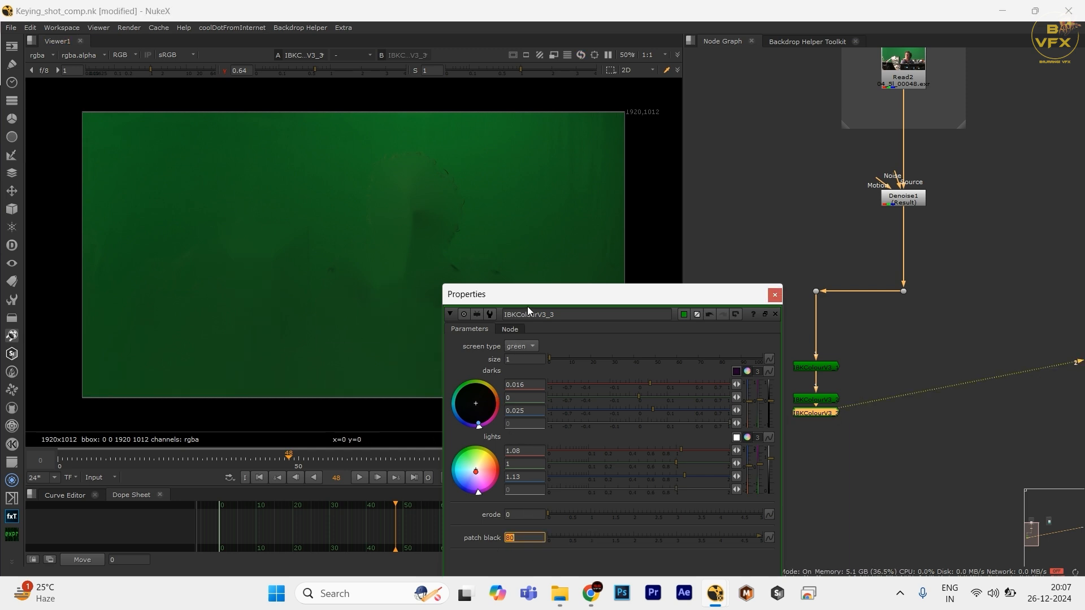
{"action": "left_click_drag", "start_coordinate": [528, 294], "coordinate": [725, 293]}
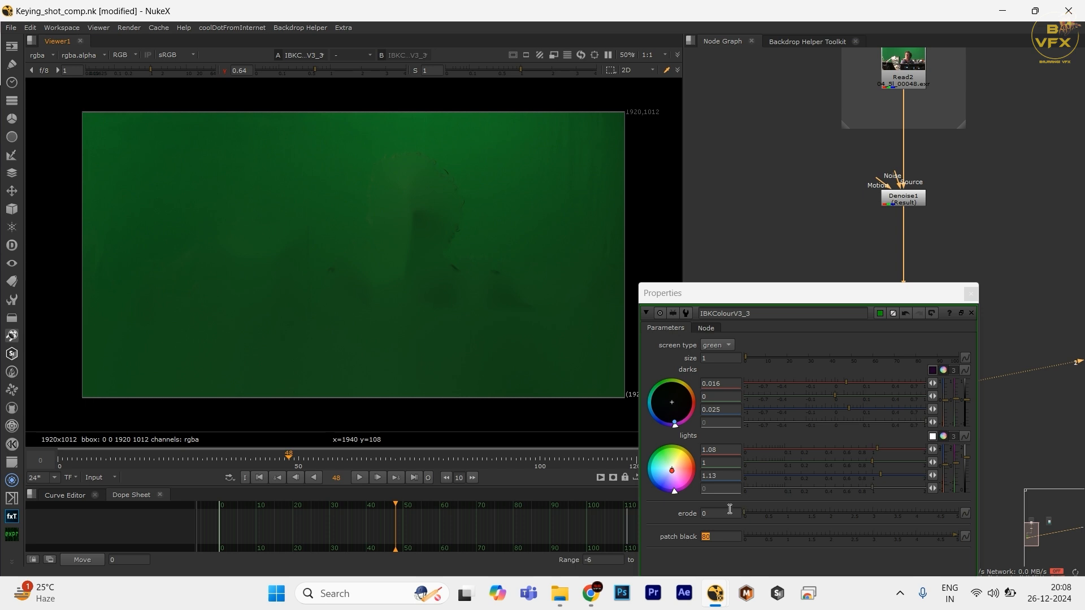
{"action": "left_click", "coordinate": [976, 292]}
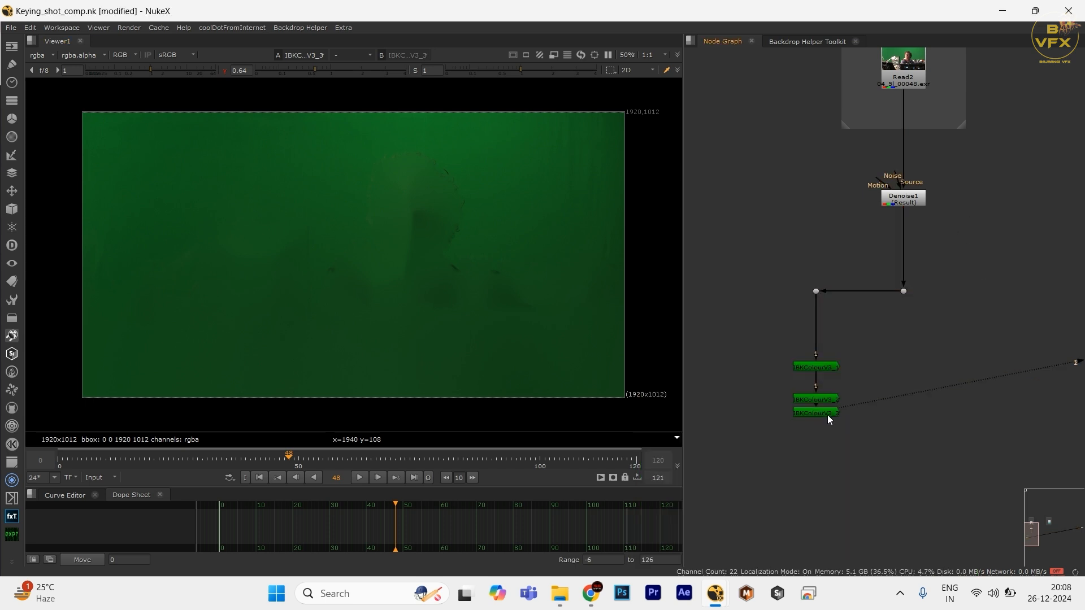
{"action": "double_click", "coordinate": [818, 433]}
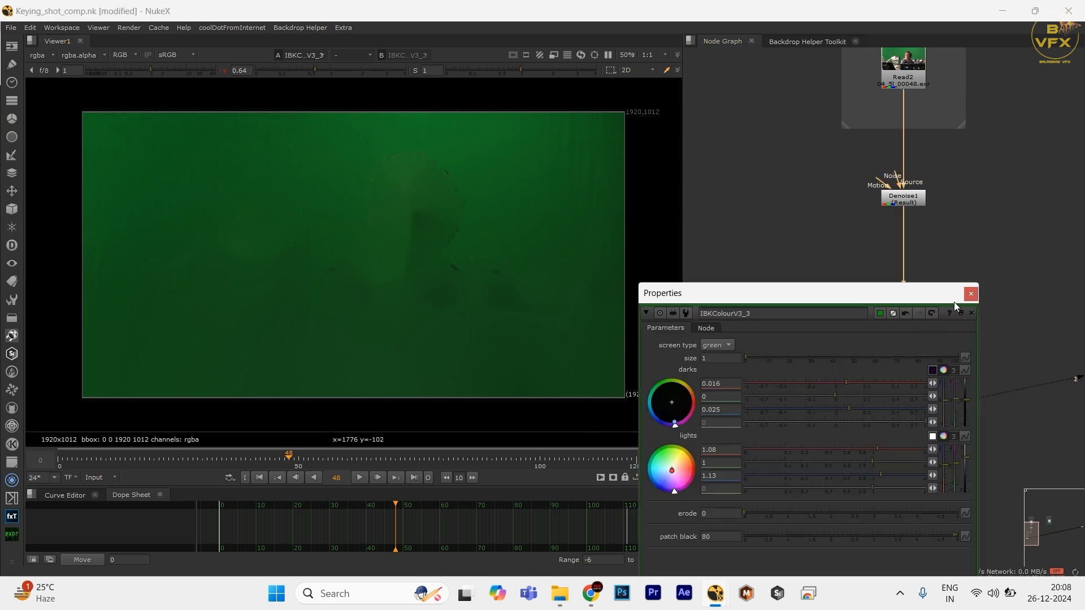
{"action": "left_click", "coordinate": [970, 294]}
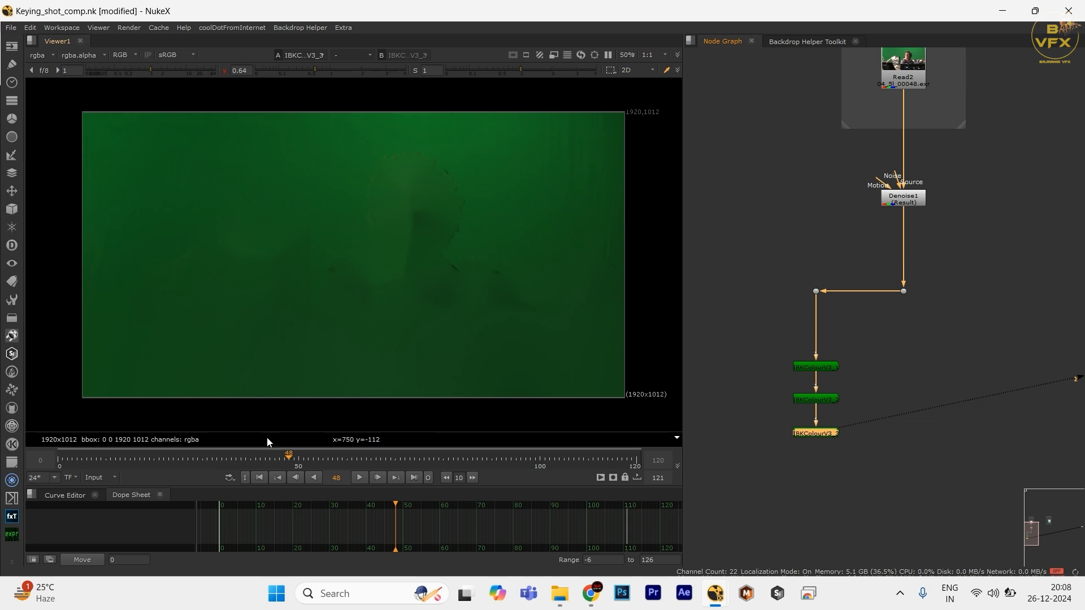
- View the denoised plate from the dot above the IBKColour chain and check the frame range in the project settings
{"action": "left_click_drag", "start_coordinate": [751, 273], "coordinate": [836, 328]}
{"action": "key", "text": "1"}
{"action": "left_click", "coordinate": [744, 330]}
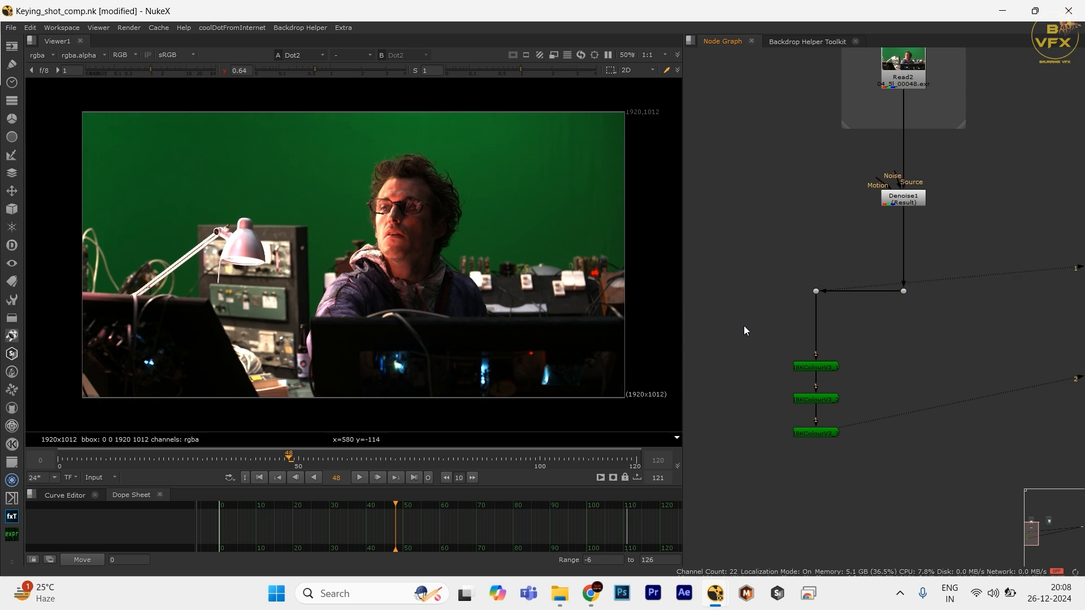
{"action": "key", "text": "s"}
{"action": "left_click", "coordinate": [453, 425]}
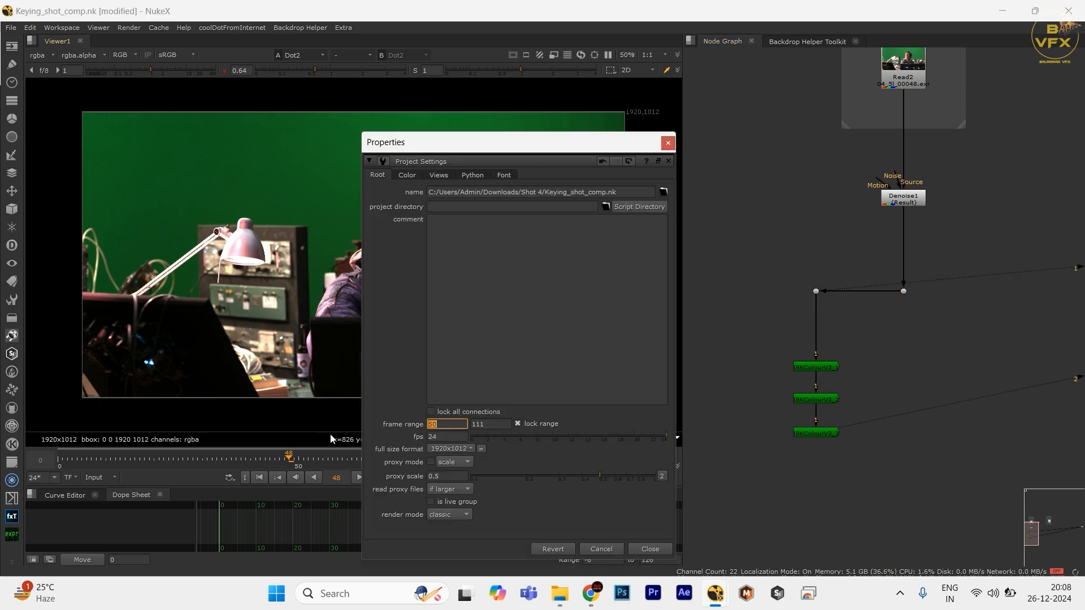
{"action": "key", "text": "Tab"}
{"action": "left_click", "coordinate": [650, 547]}
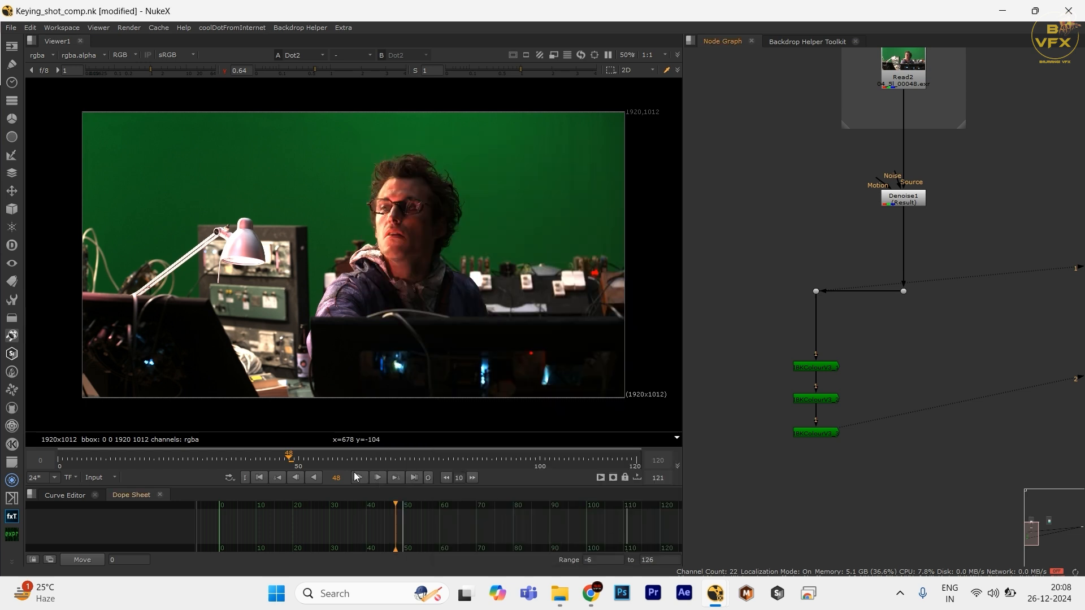
- Switch the viewer's timeline range to Global and go to frame 50
{"action": "left_click", "coordinate": [107, 479]}
{"action": "left_click", "coordinate": [113, 488]}
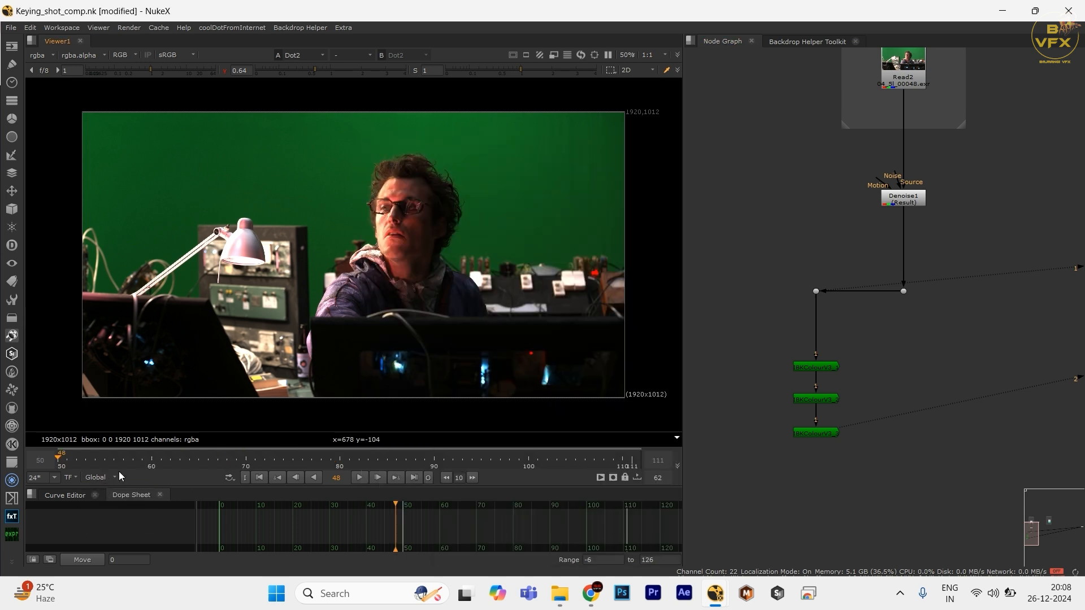
{"action": "left_click_drag", "start_coordinate": [58, 463], "coordinate": [67, 461]}
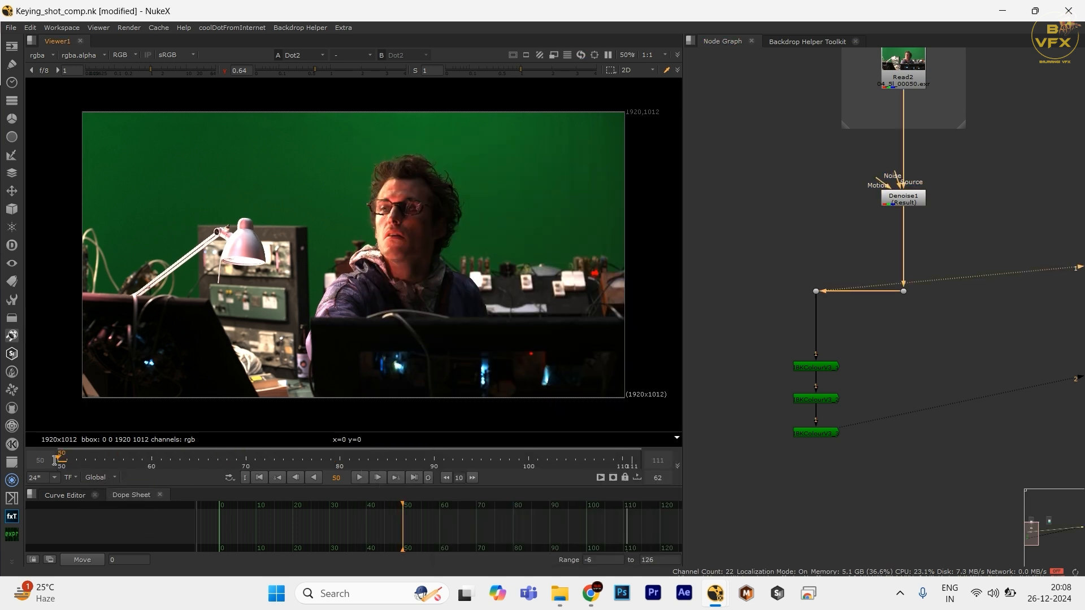
{"action": "left_click", "coordinate": [93, 478]}
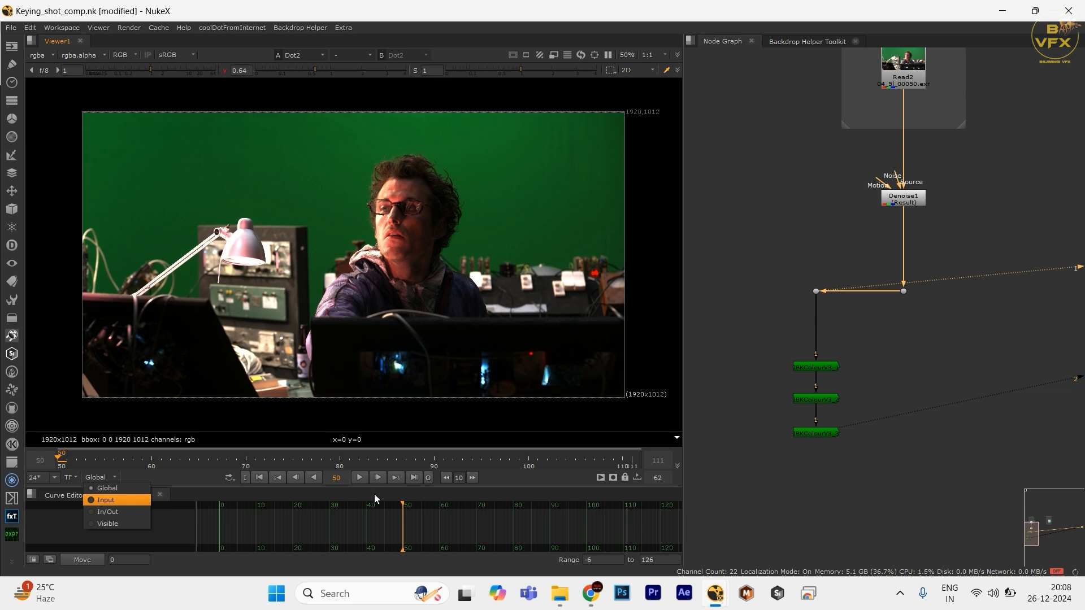
{"action": "left_click_drag", "start_coordinate": [884, 350], "coordinate": [786, 409]}
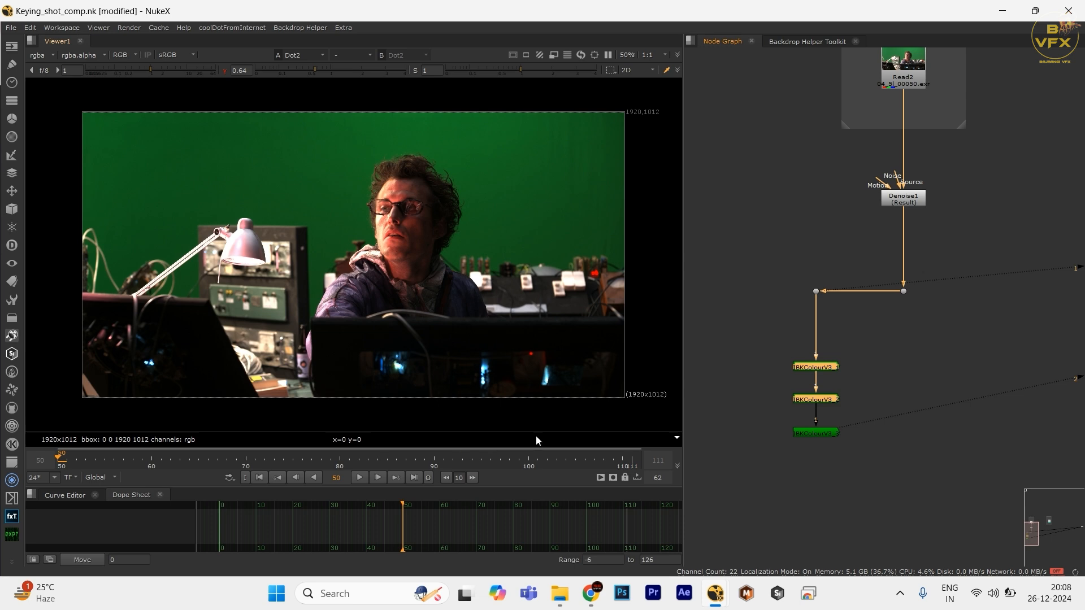
{"action": "left_click", "coordinate": [117, 481]}
{"action": "left_click_drag", "start_coordinate": [273, 338], "coordinate": [467, 373]}
{"action": "left_click_drag", "start_coordinate": [798, 198], "coordinate": [973, 358]}
{"action": "left_click_drag", "start_coordinate": [892, 339], "coordinate": [735, 482]}
{"action": "left_click", "coordinate": [761, 418]}
- Reopen the project settings to review the start and end of the frame range, and close them
{"action": "key", "text": "s"}
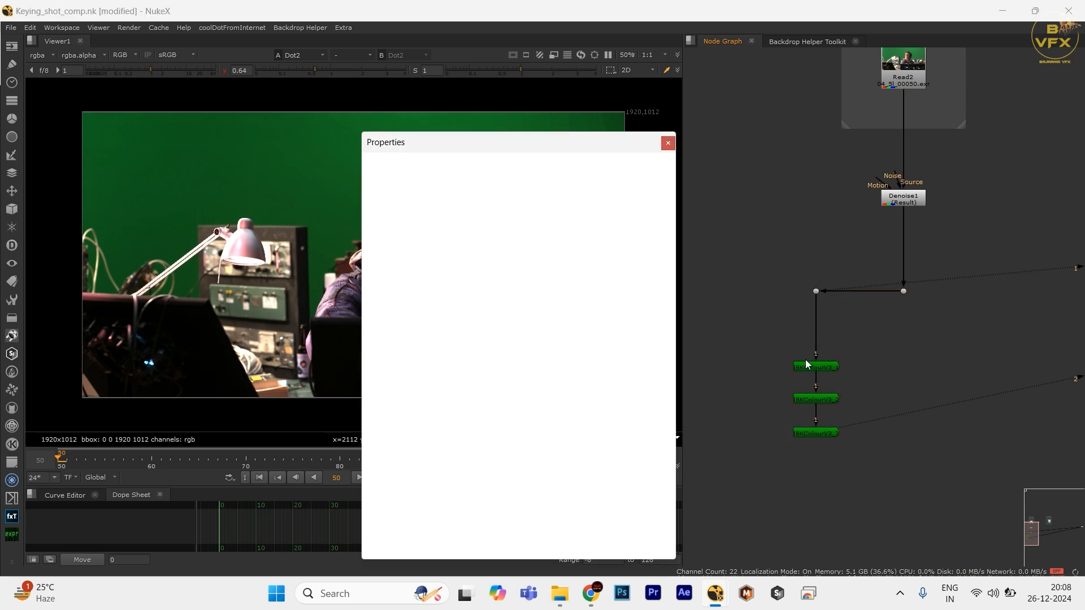
{"action": "left_click", "coordinate": [445, 427]}
{"action": "key", "text": "Tab"}
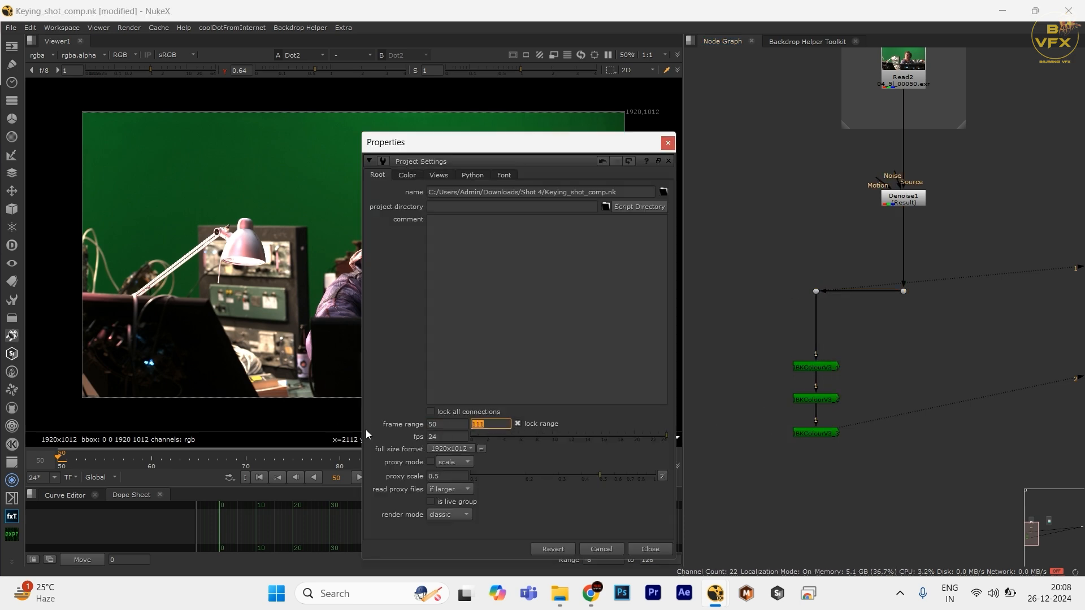
{"action": "left_click", "coordinate": [650, 549]}
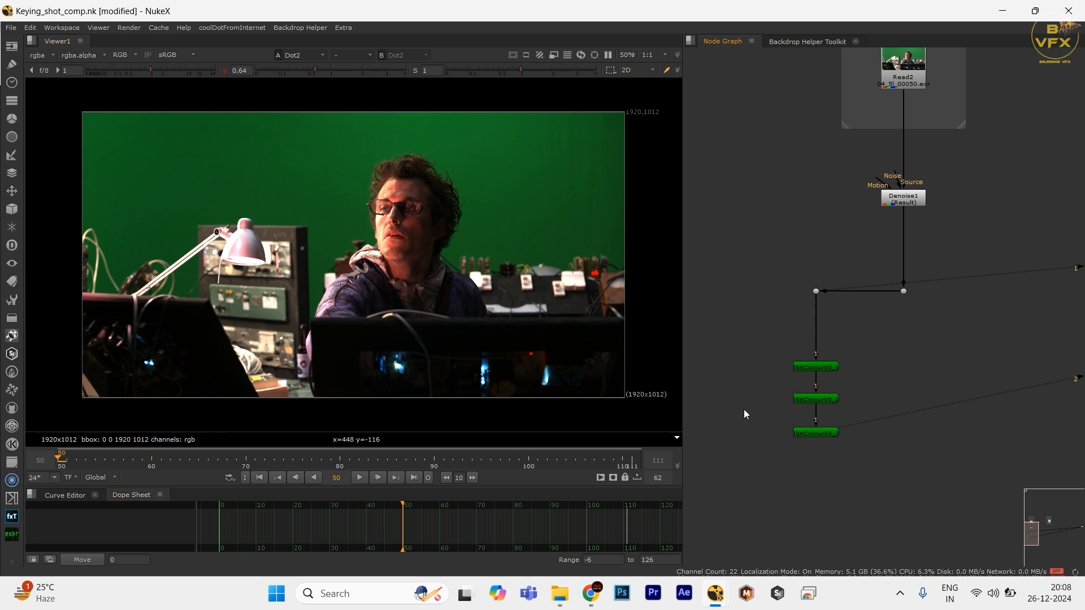
- View the third IBKColour node's clean screen and inspect it at frames 87 and 106
{"action": "left_click_drag", "start_coordinate": [745, 414], "coordinate": [891, 465]}
{"action": "key", "text": "1"}
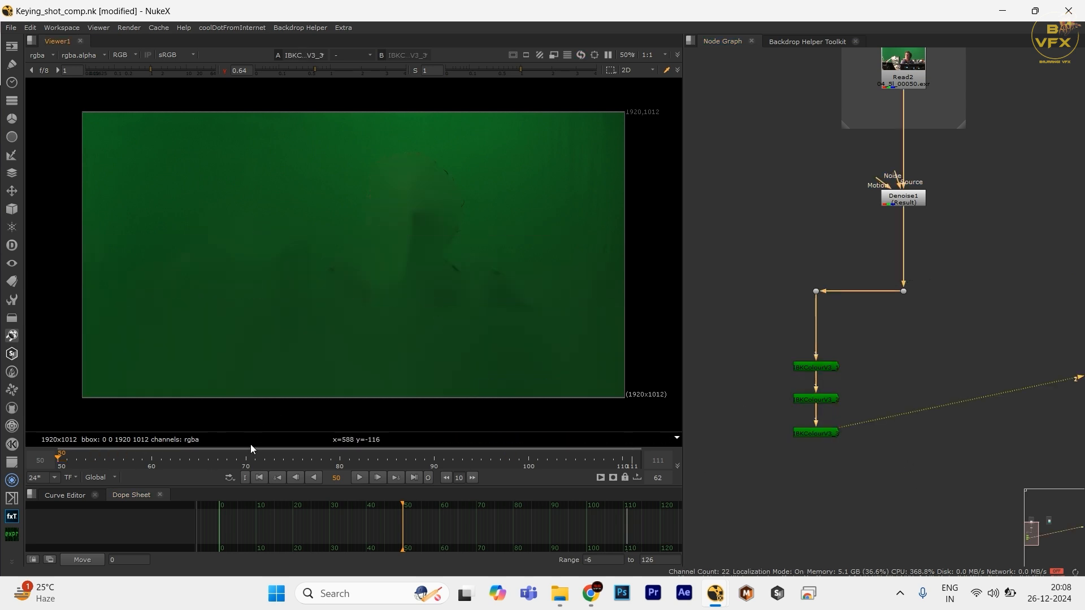
{"action": "left_click", "coordinate": [405, 461]}
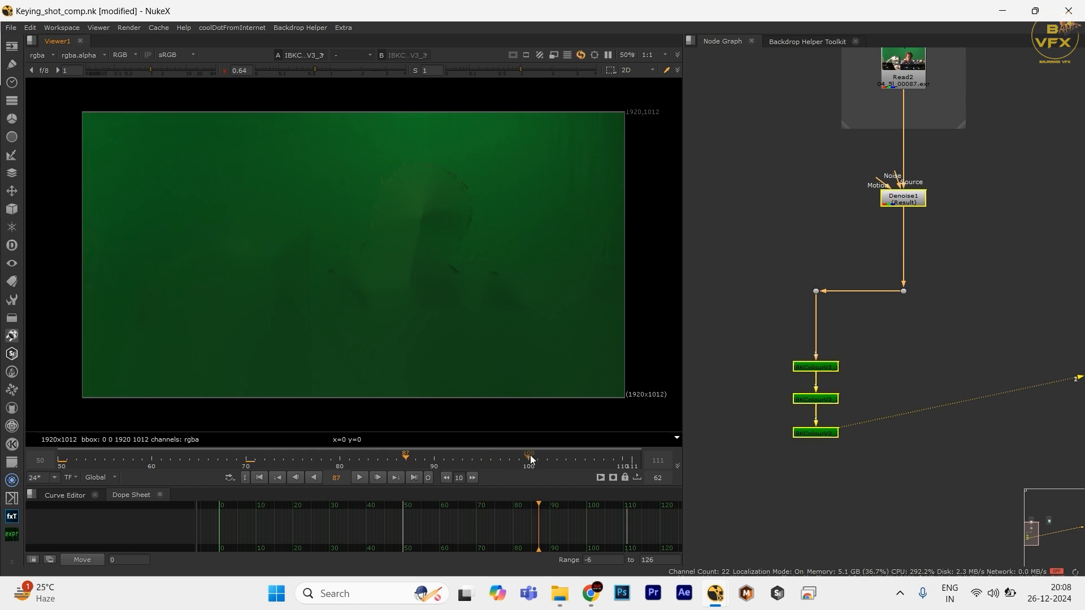
{"action": "left_click", "coordinate": [585, 460]}
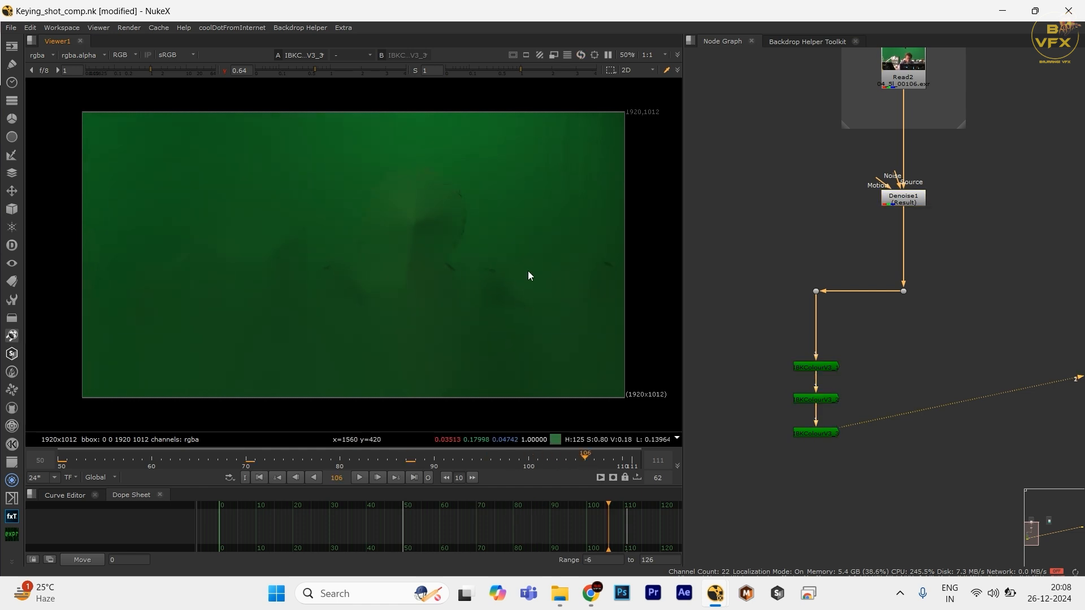
- Add an IBKGizmo keyer node beside the IBKColour chain and move its settings window clear of the node graph
{"action": "left_click", "coordinate": [889, 358]}
{"action": "key", "text": "Tab"}
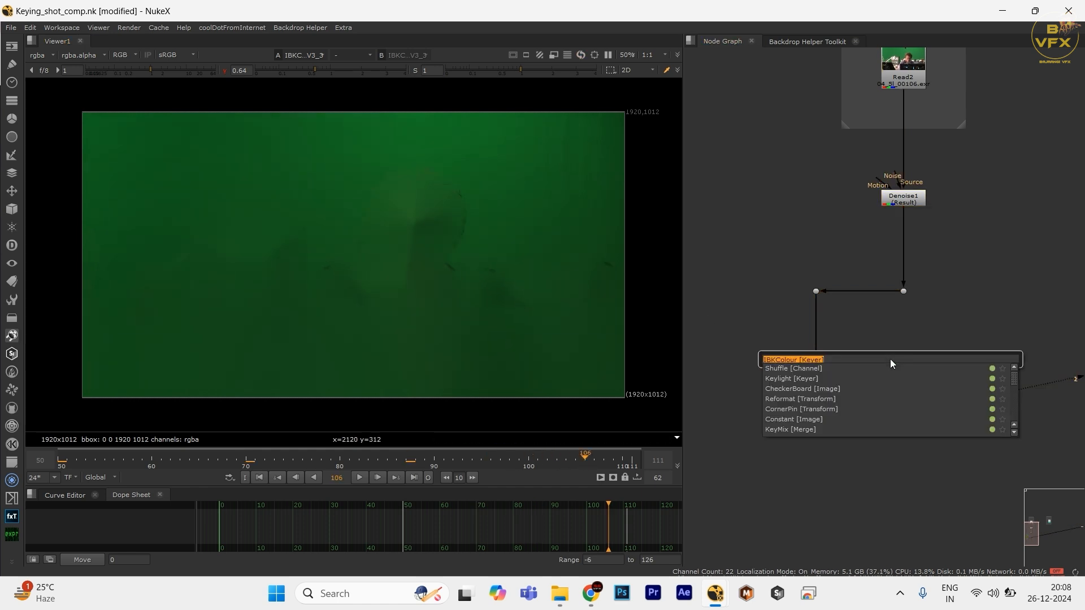
{"action": "type", "text": "ibk"}
{"action": "key", "text": "Down"}
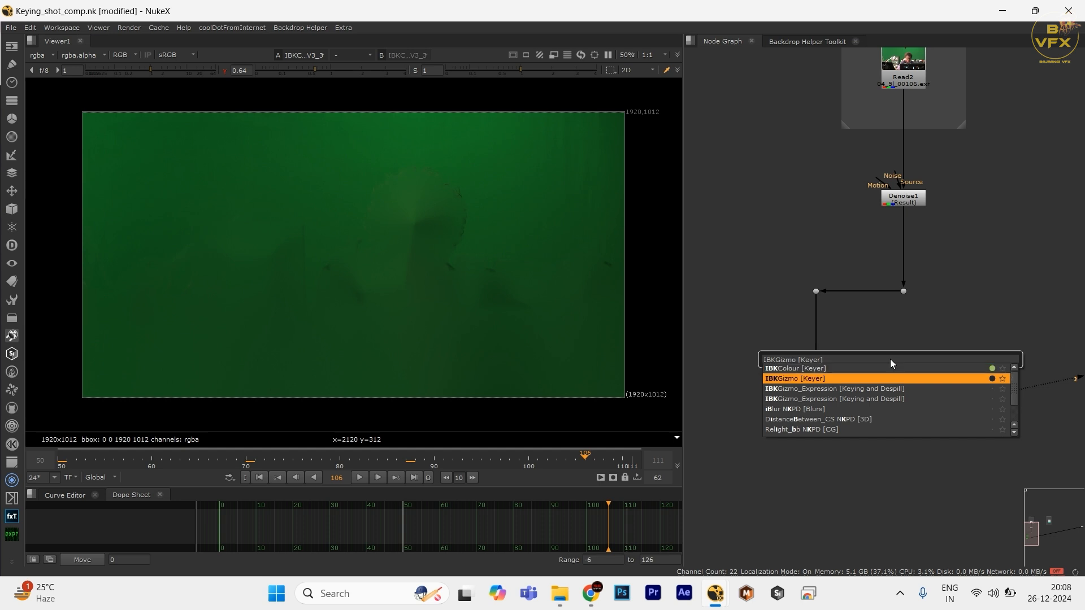
{"action": "key", "text": "Return"}
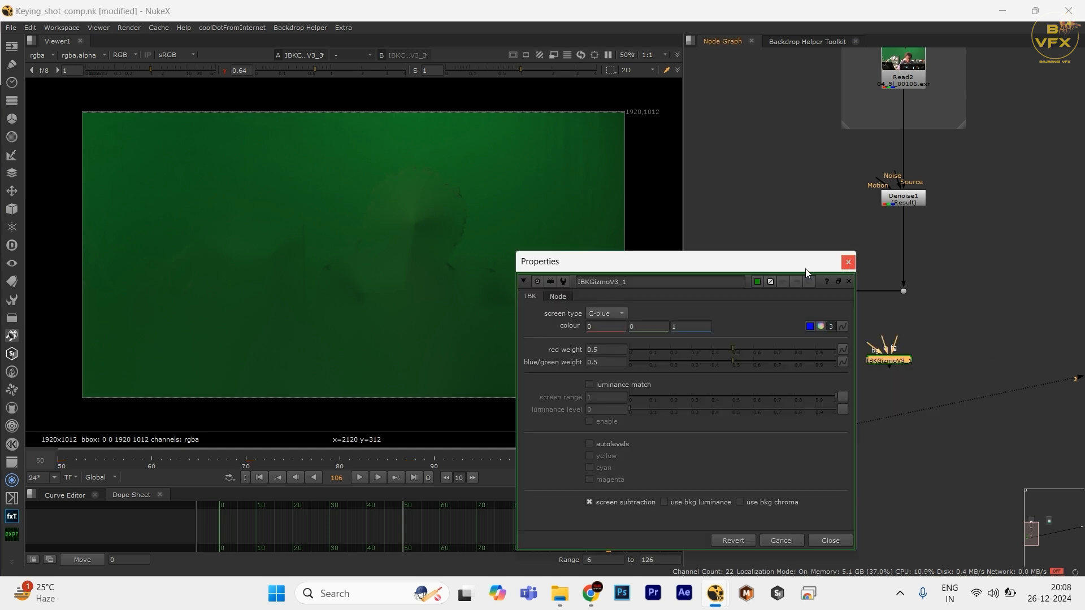
{"action": "left_click_drag", "start_coordinate": [805, 269], "coordinate": [616, 254]}
- Connect the IBKGizmo's fg input to the dot below Denoise and place the node beneath that dot
{"action": "scroll", "coordinate": [909, 337], "scroll_direction": "up", "scroll_amount": 3}
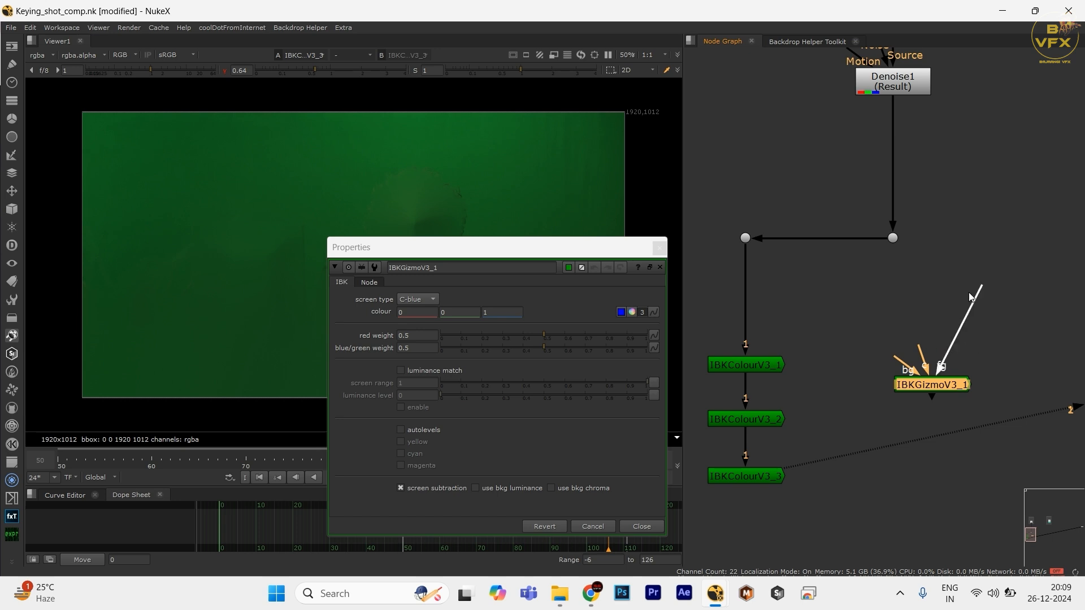
{"action": "left_click_drag", "start_coordinate": [970, 298], "coordinate": [893, 238]}
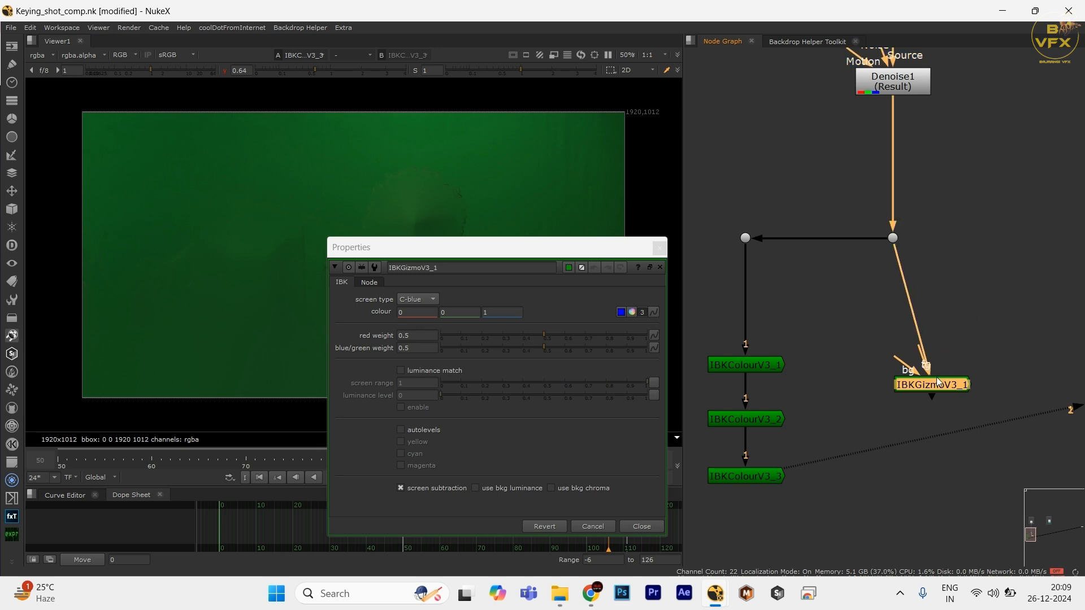
{"action": "left_click_drag", "start_coordinate": [937, 377], "coordinate": [874, 402]}
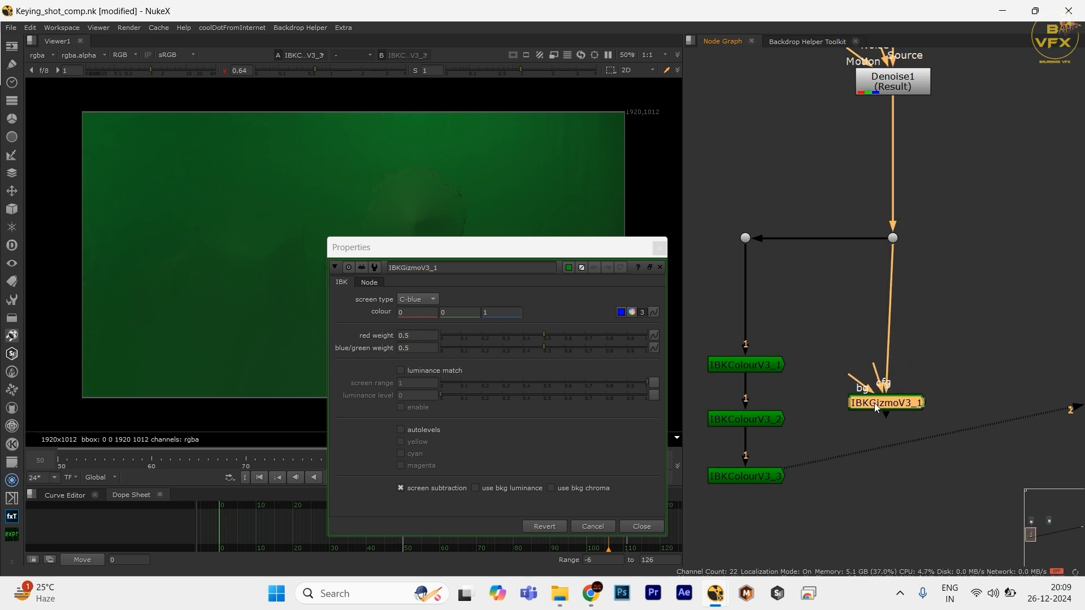
- Connect the IBKGizmo's c input to the third IBKColour node, place the gizmo beside it, and view it in the Viewer
{"action": "left_click_drag", "start_coordinate": [794, 446], "coordinate": [710, 529]}
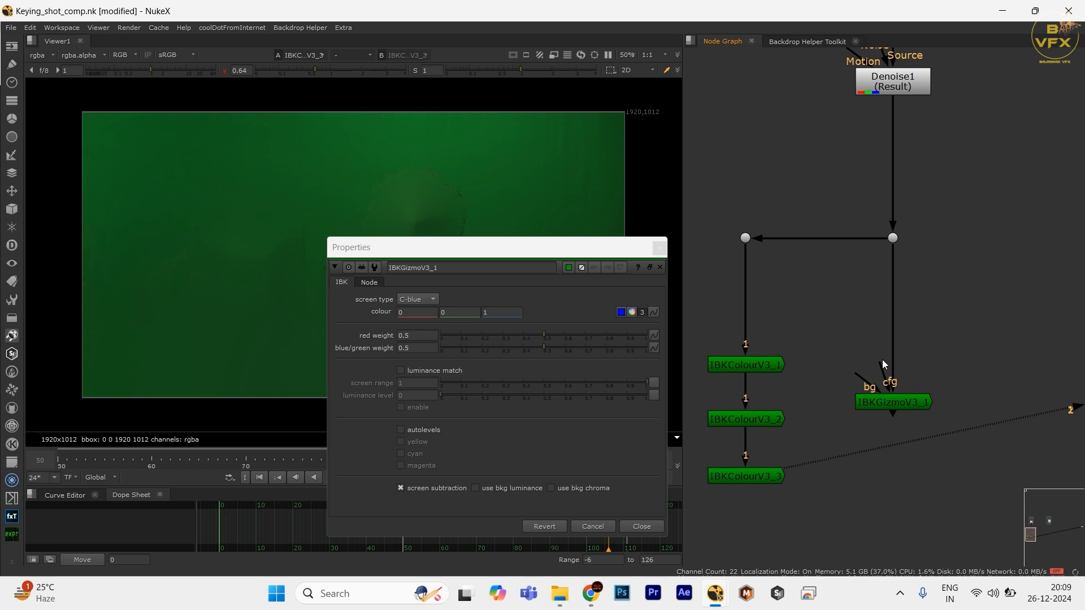
{"action": "left_click_drag", "start_coordinate": [882, 361], "coordinate": [770, 476]}
{"action": "scroll", "coordinate": [866, 418], "scroll_direction": "down", "scroll_amount": 2}
{"action": "left_click_drag", "start_coordinate": [882, 409], "coordinate": [884, 458]}
{"action": "key", "text": "1"}
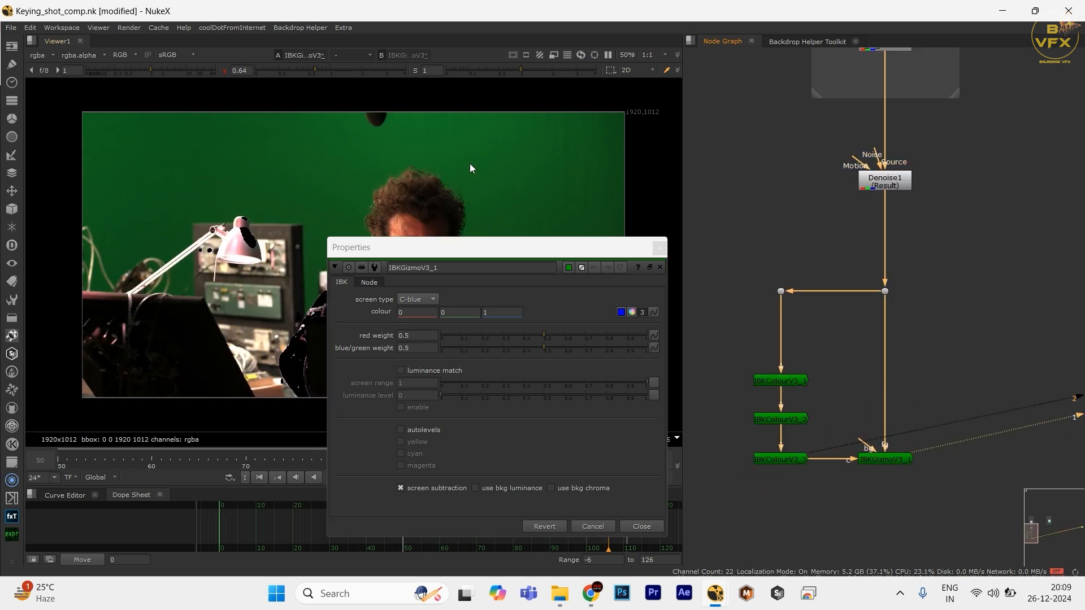
- Set the IBKGizmo's screen type to C-green and close its settings
{"action": "left_click_drag", "start_coordinate": [431, 247], "coordinate": [673, 158]}
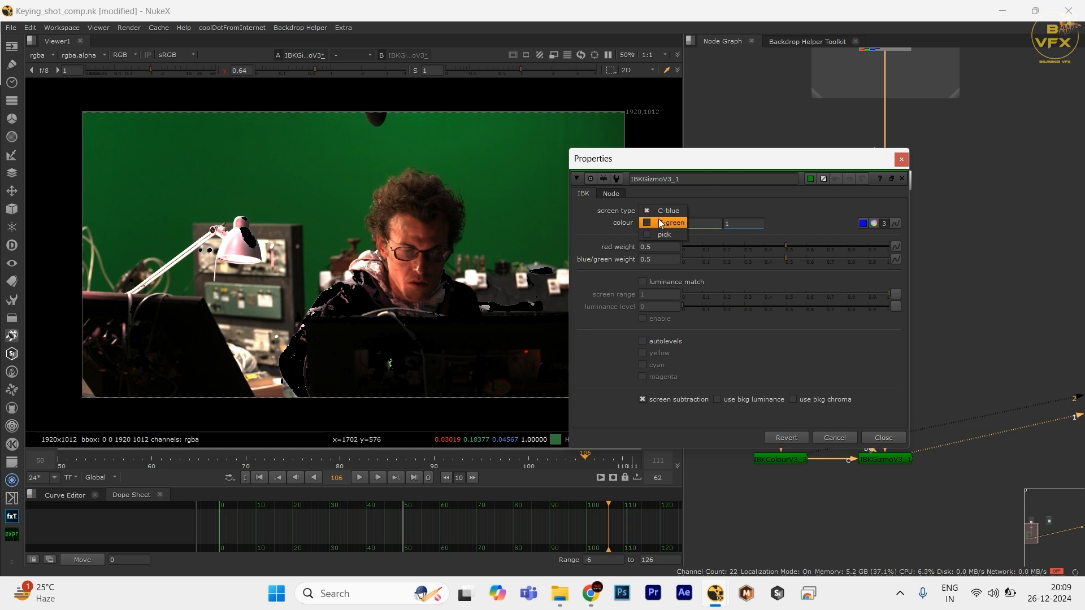
{"action": "left_click", "coordinate": [660, 222]}
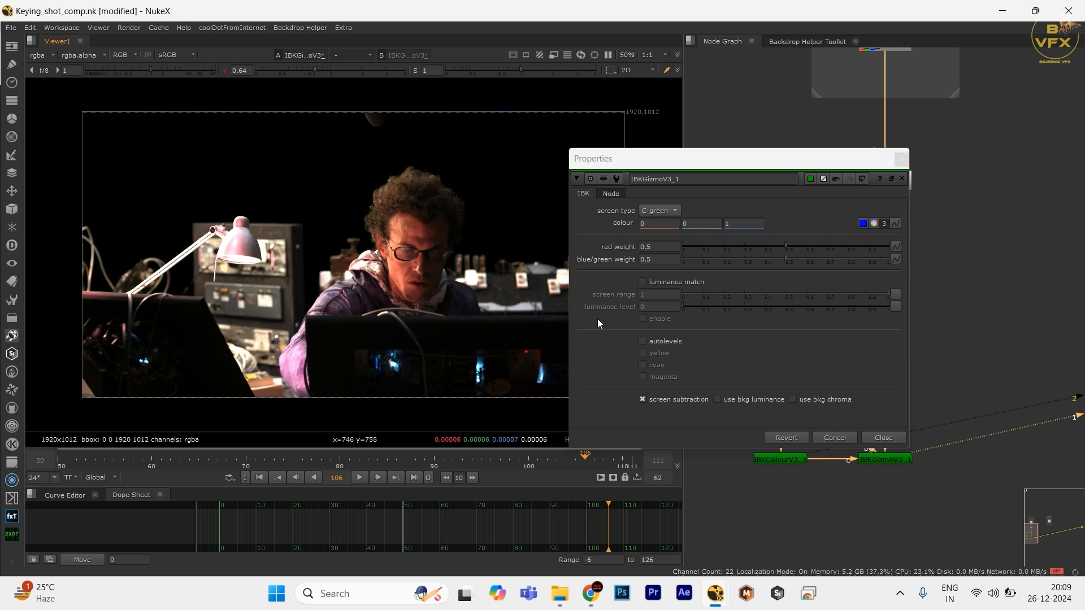
{"action": "left_click", "coordinate": [883, 438]}
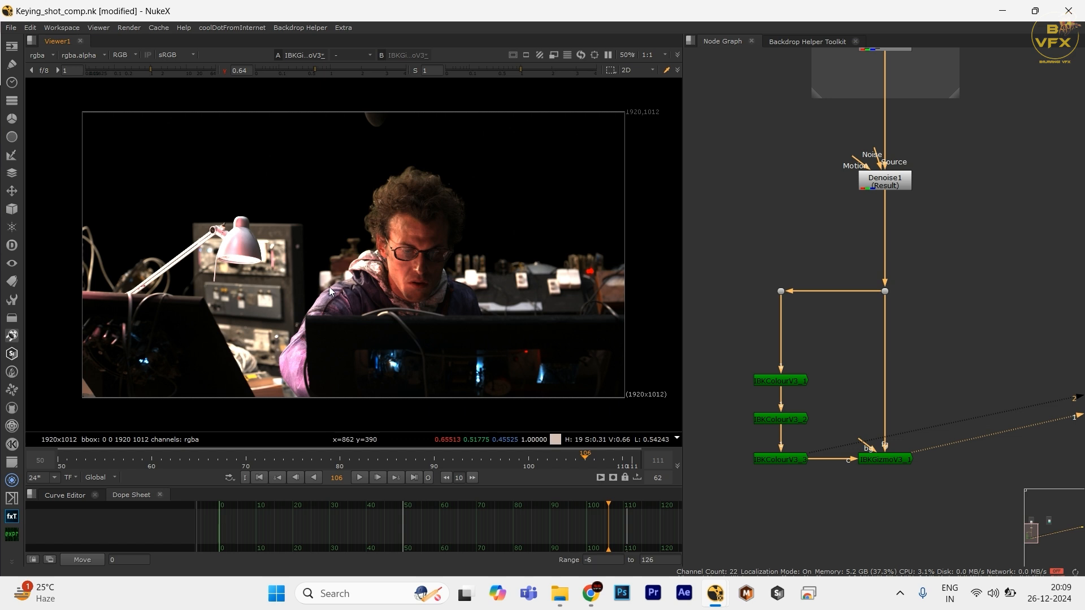
- Compare the denoised plate at the dot with the IBKGizmo result, using Viewer input 2 for the dot and 1 for the gizmo
{"action": "left_click_drag", "start_coordinate": [803, 261], "coordinate": [917, 312]}
{"action": "key", "text": "1"}
{"action": "left_click_drag", "start_coordinate": [930, 405], "coordinate": [855, 495]}
{"action": "key", "text": "1"}
{"action": "left_click_drag", "start_coordinate": [845, 268], "coordinate": [922, 315]}
{"action": "key", "text": "2"}
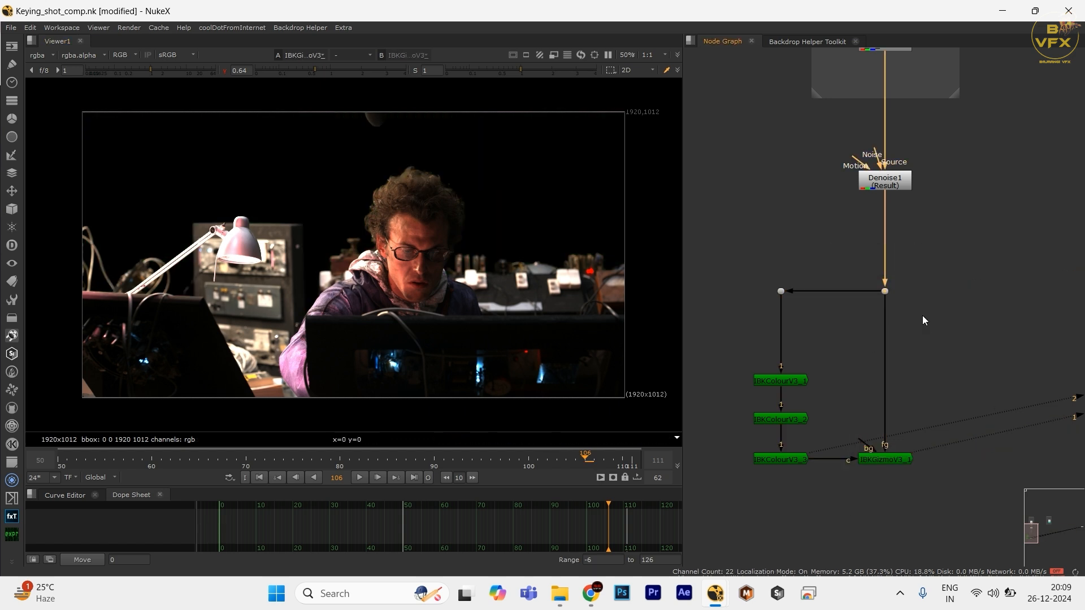
{"action": "key", "text": "1"}
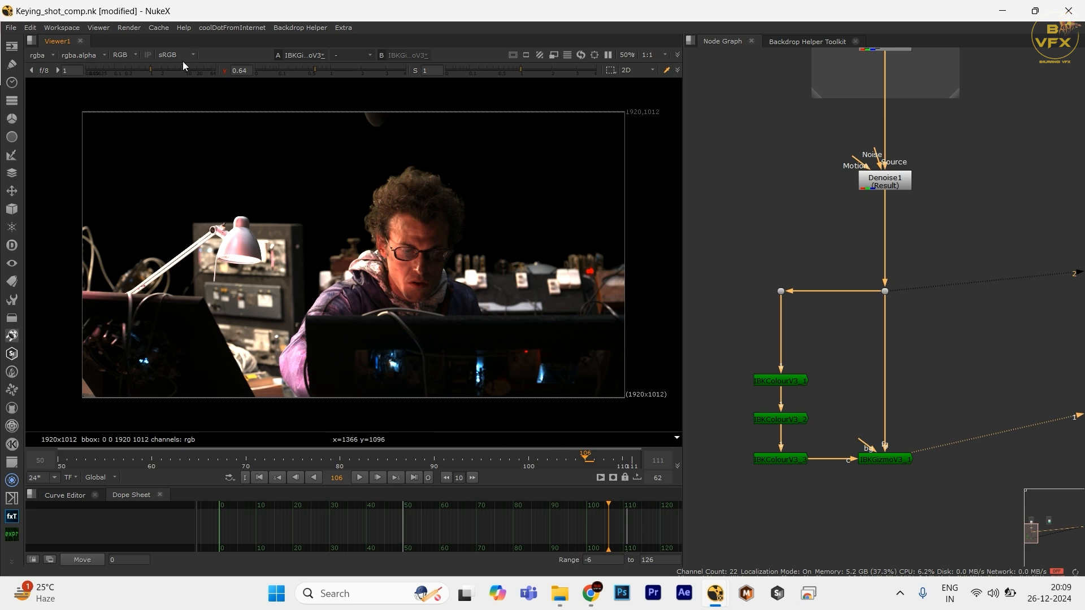
- Reset the Viewer gamma to 1, examine the keyed background with gain raised to about 2.8, and reset the gain to 1
{"action": "left_click", "coordinate": [297, 70], "text": "ctrl"}
{"action": "left_click", "coordinate": [165, 70]}
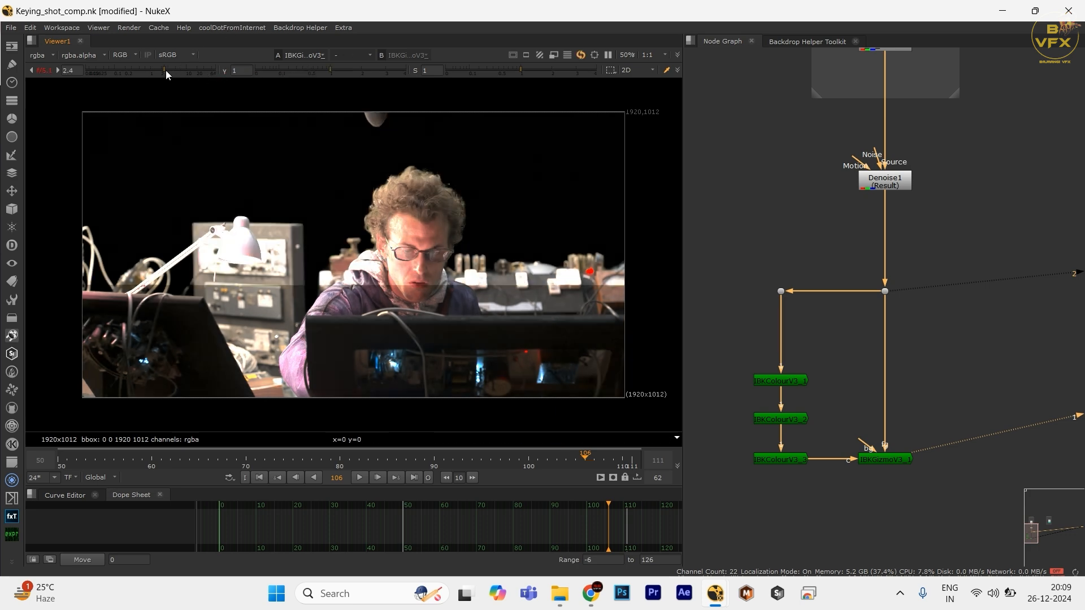
{"action": "scroll", "coordinate": [334, 137], "scroll_direction": "up", "scroll_amount": 2}
{"action": "left_click_drag", "start_coordinate": [299, 149], "coordinate": [485, 257]}
{"action": "key", "text": "f"}
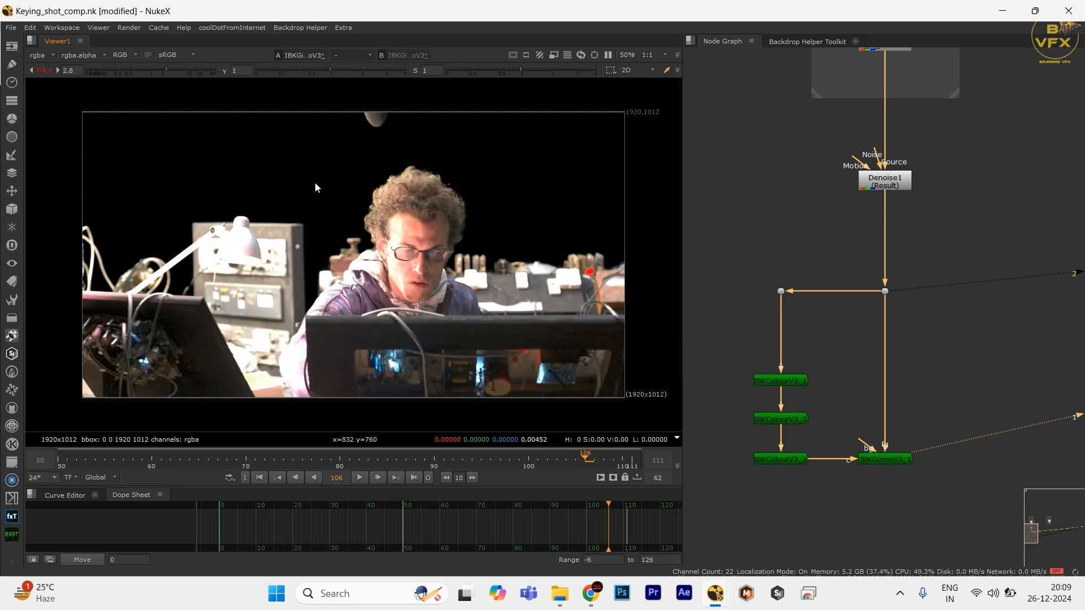
{"action": "left_click_drag", "start_coordinate": [314, 182], "coordinate": [518, 277]}
{"action": "left_click_drag", "start_coordinate": [973, 371], "coordinate": [862, 486]}
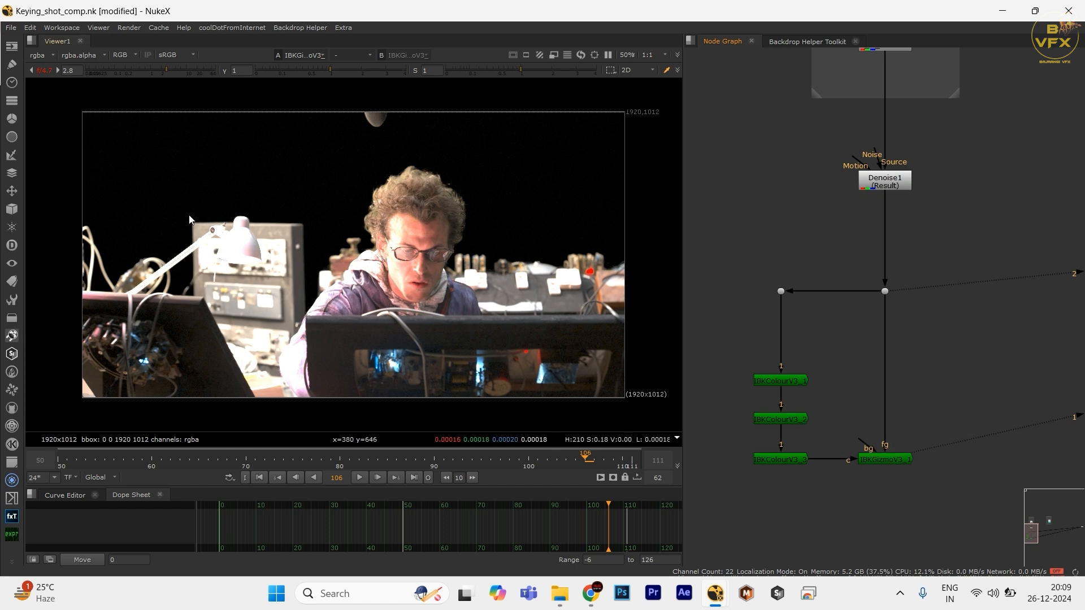
{"action": "left_click_drag", "start_coordinate": [188, 215], "coordinate": [378, 266]}
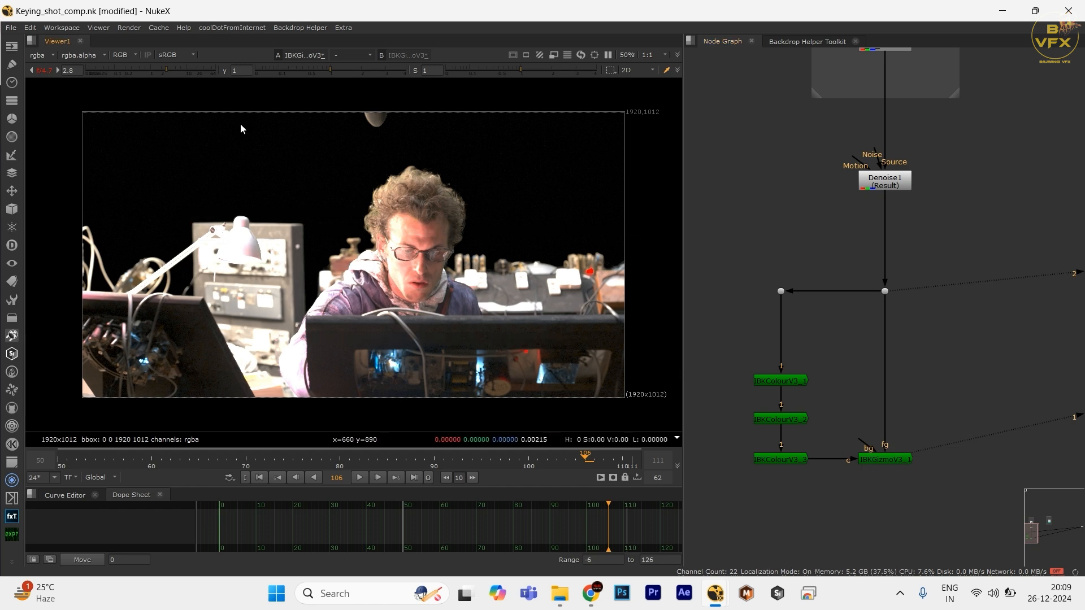
{"action": "left_click", "coordinate": [178, 69], "text": "ctrl"}
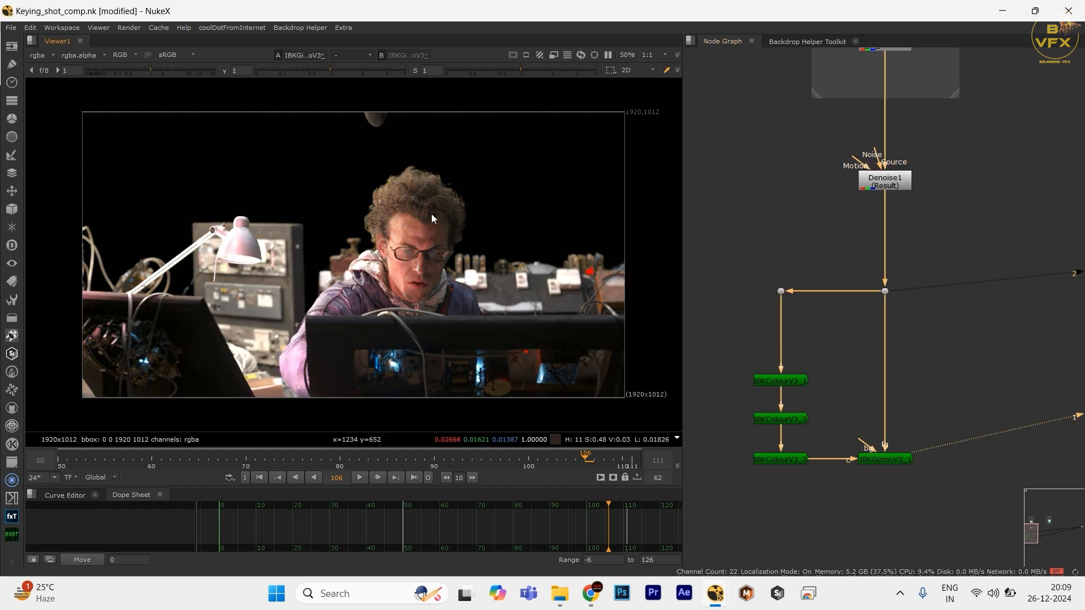
- Display the IBKGizmo's alpha and examine the matte around the hair, equipment and background
{"action": "key", "text": "a"}
{"action": "scroll", "coordinate": [431, 214], "scroll_direction": "up", "scroll_amount": 3}
{"action": "left_click_drag", "start_coordinate": [338, 166], "coordinate": [466, 259]}
{"action": "scroll", "coordinate": [467, 259], "scroll_direction": "up", "scroll_amount": 4}
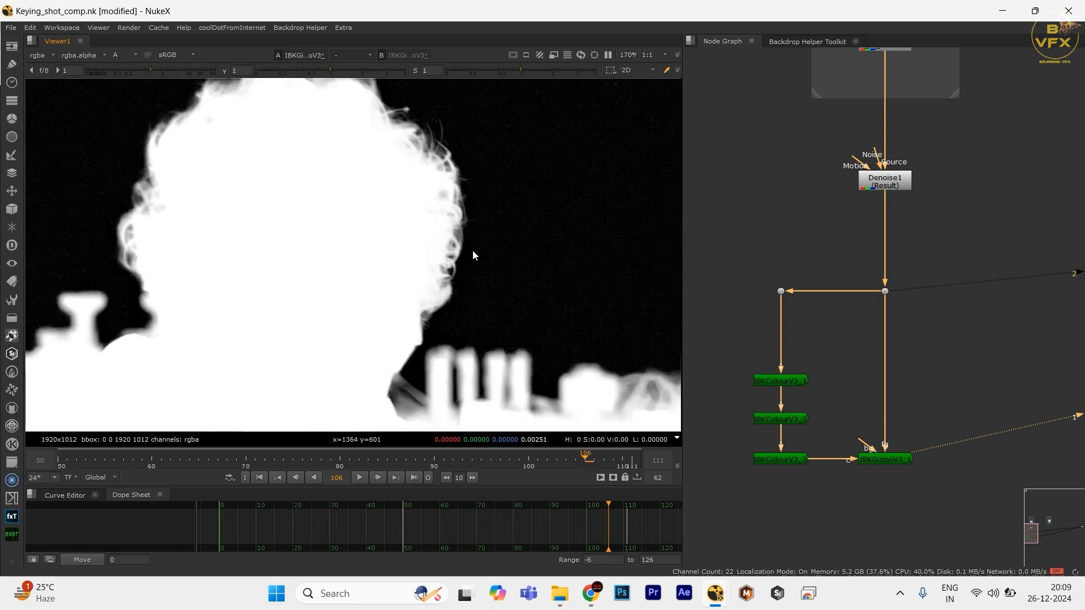
{"action": "left_click_drag", "start_coordinate": [527, 161], "coordinate": [384, 283]}
{"action": "scroll", "coordinate": [379, 282], "scroll_direction": "down", "scroll_amount": 2}
{"action": "left_click_drag", "start_coordinate": [318, 182], "coordinate": [339, 261]}
{"action": "scroll", "coordinate": [244, 197], "scroll_direction": "up", "scroll_amount": 1}
{"action": "left_click_drag", "start_coordinate": [244, 198], "coordinate": [485, 278]}
{"action": "scroll", "coordinate": [254, 308], "scroll_direction": "down", "scroll_amount": 4}
{"action": "left_click_drag", "start_coordinate": [254, 308], "coordinate": [487, 217]}
{"action": "scroll", "coordinate": [485, 217], "scroll_direction": "up", "scroll_amount": 1}
{"action": "left_click_drag", "start_coordinate": [482, 218], "coordinate": [244, 332]}
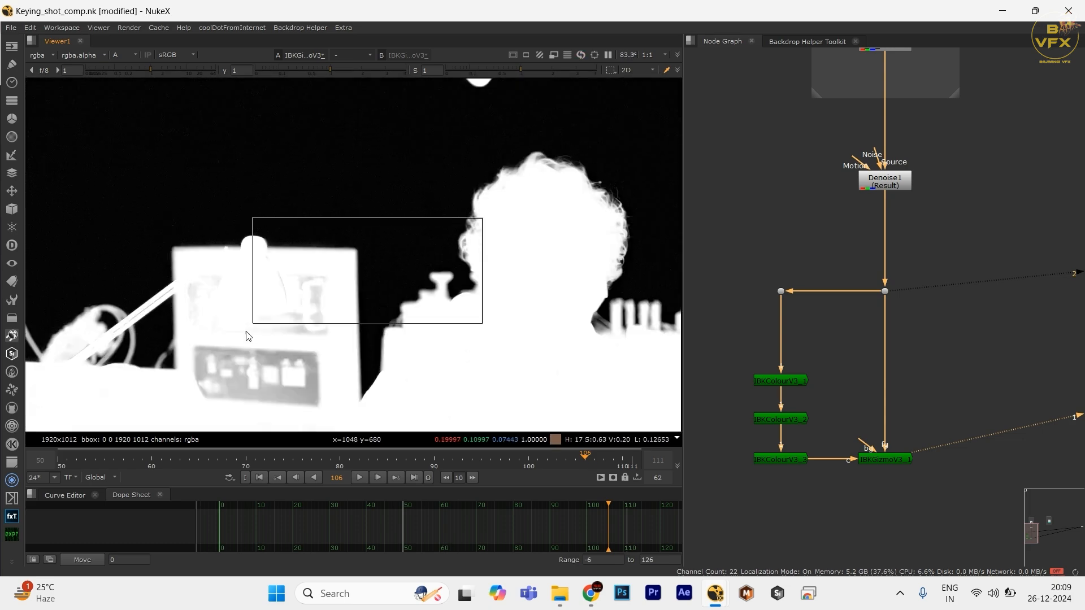
{"action": "scroll", "coordinate": [325, 294], "scroll_direction": "down", "scroll_amount": 3}
{"action": "left_click_drag", "start_coordinate": [325, 294], "coordinate": [179, 239]}
{"action": "left_click_drag", "start_coordinate": [253, 237], "coordinate": [419, 274]}
{"action": "left_click_drag", "start_coordinate": [739, 259], "coordinate": [942, 496]}
{"action": "scroll", "coordinate": [901, 434], "scroll_direction": "down", "scroll_amount": 3}
{"action": "left_click", "coordinate": [890, 447]}
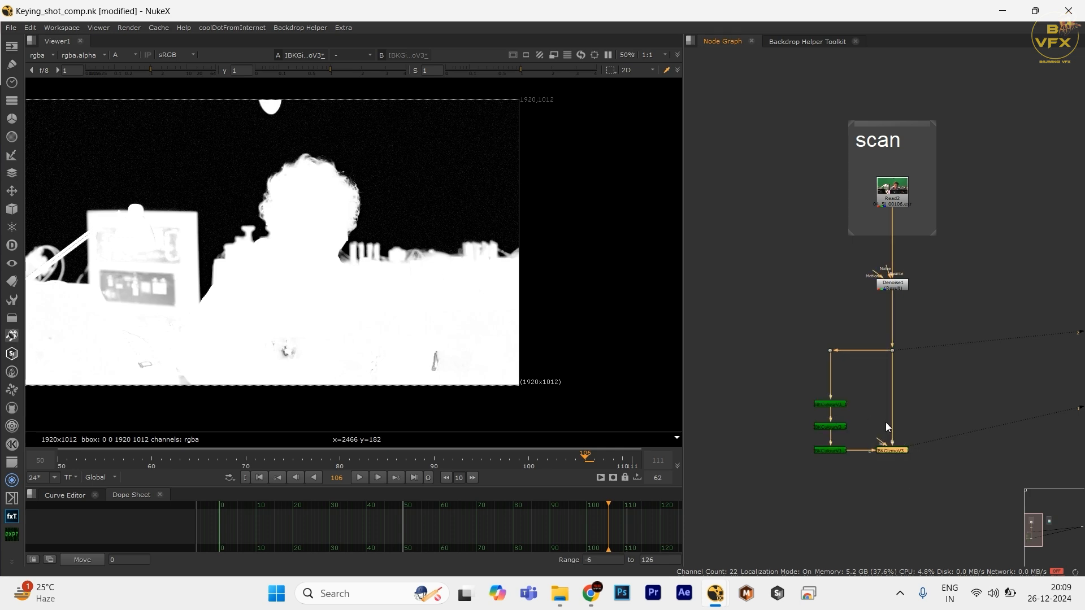
{"action": "scroll", "coordinate": [857, 398], "scroll_direction": "up", "scroll_amount": 3}
{"action": "left_click_drag", "start_coordinate": [754, 362], "coordinate": [959, 493]}
{"action": "scroll", "coordinate": [873, 438], "scroll_direction": "down", "scroll_amount": 3}
{"action": "left_click_drag", "start_coordinate": [743, 334], "coordinate": [916, 475]}
{"action": "scroll", "coordinate": [928, 384], "scroll_direction": "up", "scroll_amount": 3}
{"action": "left_click", "coordinate": [928, 390]}
{"action": "left_click_drag", "start_coordinate": [309, 167], "coordinate": [354, 214]}
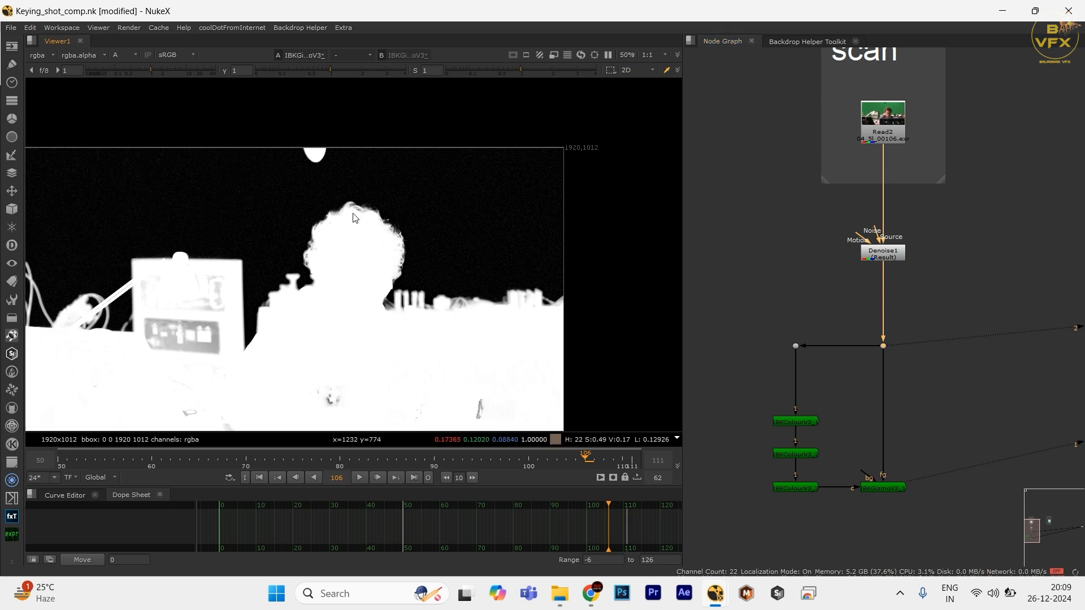
{"action": "left_click_drag", "start_coordinate": [279, 179], "coordinate": [471, 294]}
{"action": "key", "text": "f"}
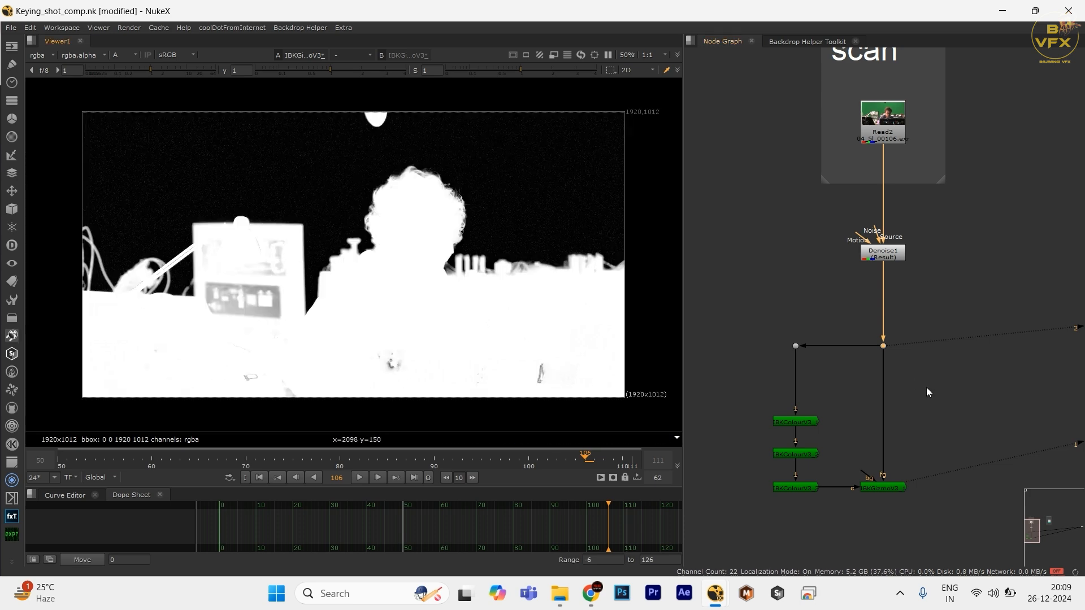
- Add a Keylight node and place it beside the link between the dot and the IBKGizmo
{"action": "left_click", "coordinate": [926, 387]}
{"action": "key", "text": "Tab"}
{"action": "type", "text": "ke"}
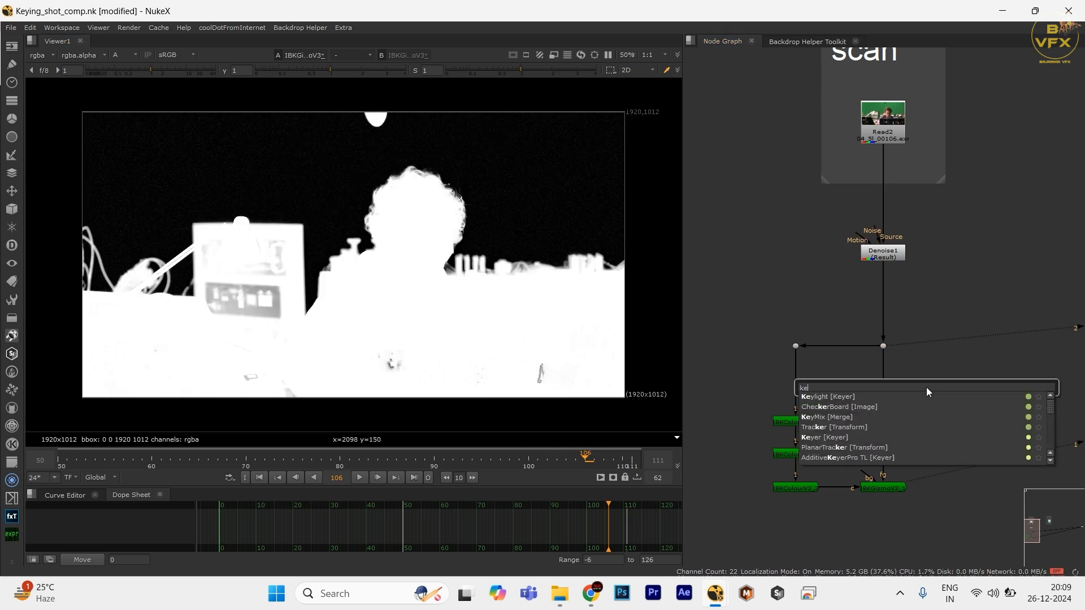
{"action": "key", "text": "Return"}
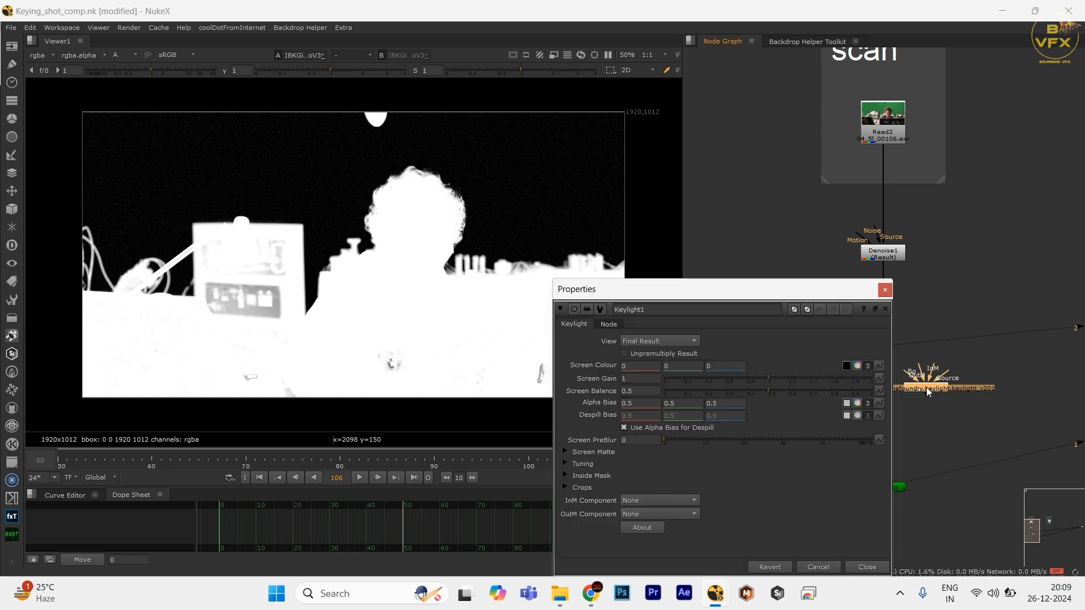
{"action": "scroll", "coordinate": [917, 425], "scroll_direction": "down", "scroll_amount": 2}
{"action": "scroll", "coordinate": [980, 411], "scroll_direction": "up", "scroll_amount": 3}
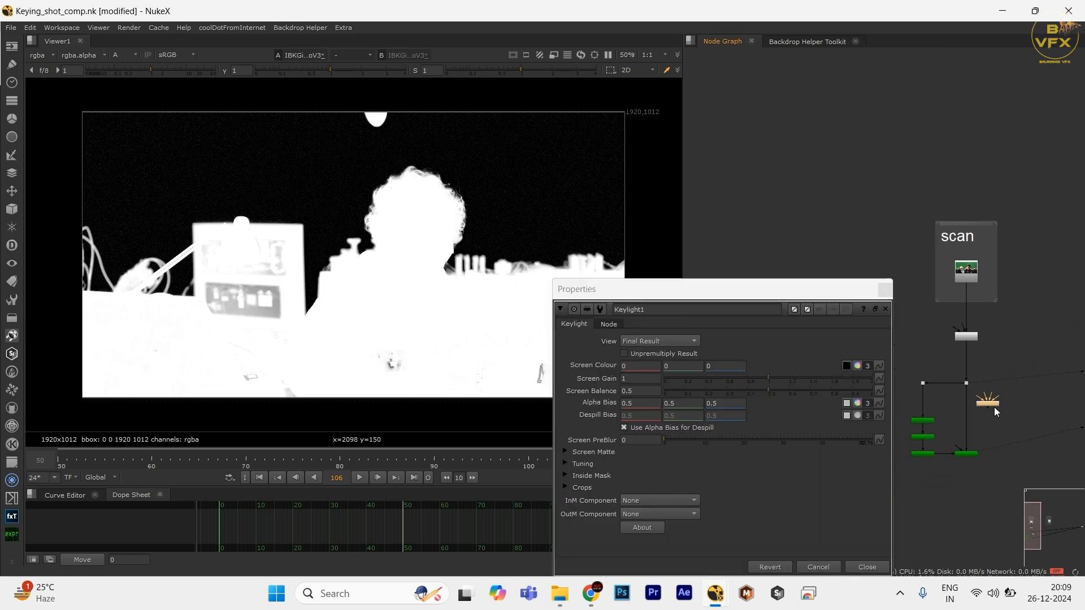
{"action": "scroll", "coordinate": [1030, 429], "scroll_direction": "down", "scroll_amount": 1}
{"action": "left_click_drag", "start_coordinate": [1027, 416], "coordinate": [1034, 424]}
{"action": "scroll", "coordinate": [1010, 421], "scroll_direction": "up", "scroll_amount": 1}
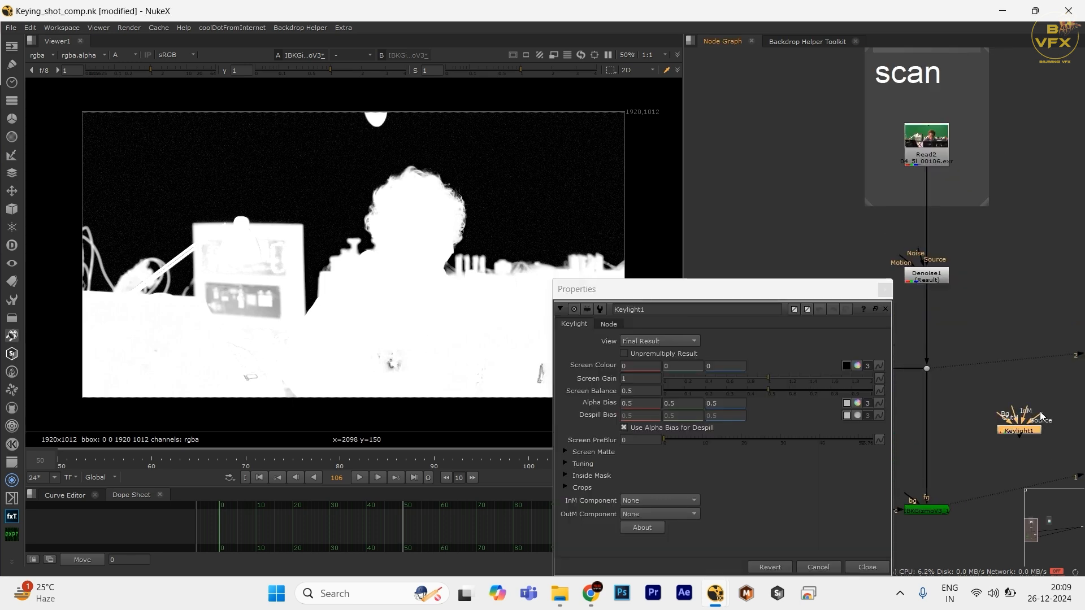
- Connect the Keylight's Source input to the dot below Denoise and view the Keylight node in the Viewer
{"action": "left_click_drag", "start_coordinate": [953, 398], "coordinate": [926, 369]}
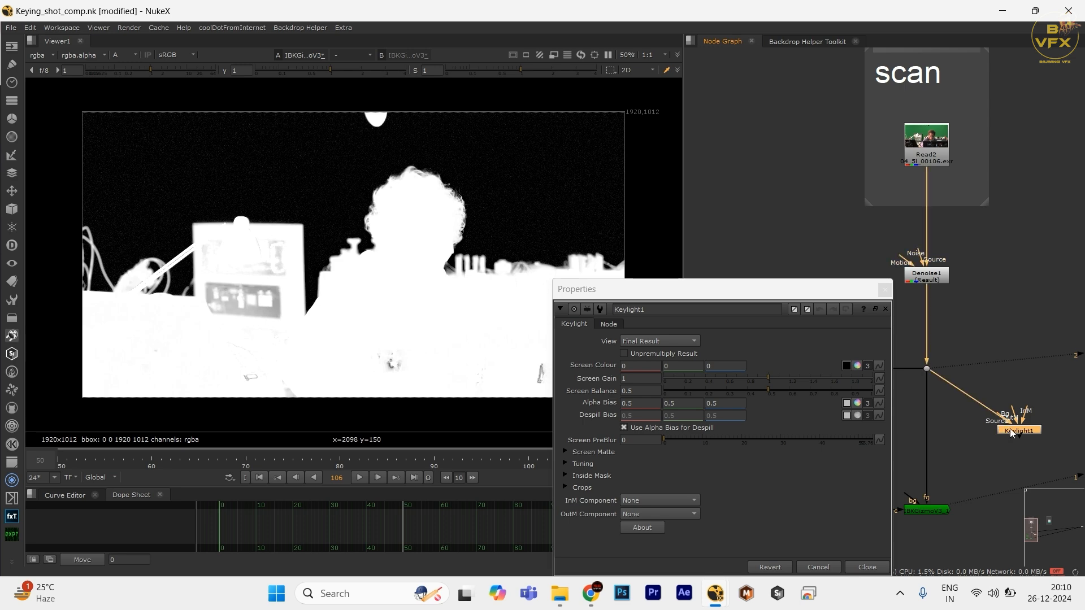
{"action": "left_click_drag", "start_coordinate": [1017, 430], "coordinate": [1026, 431]}
{"action": "key", "text": "1"}
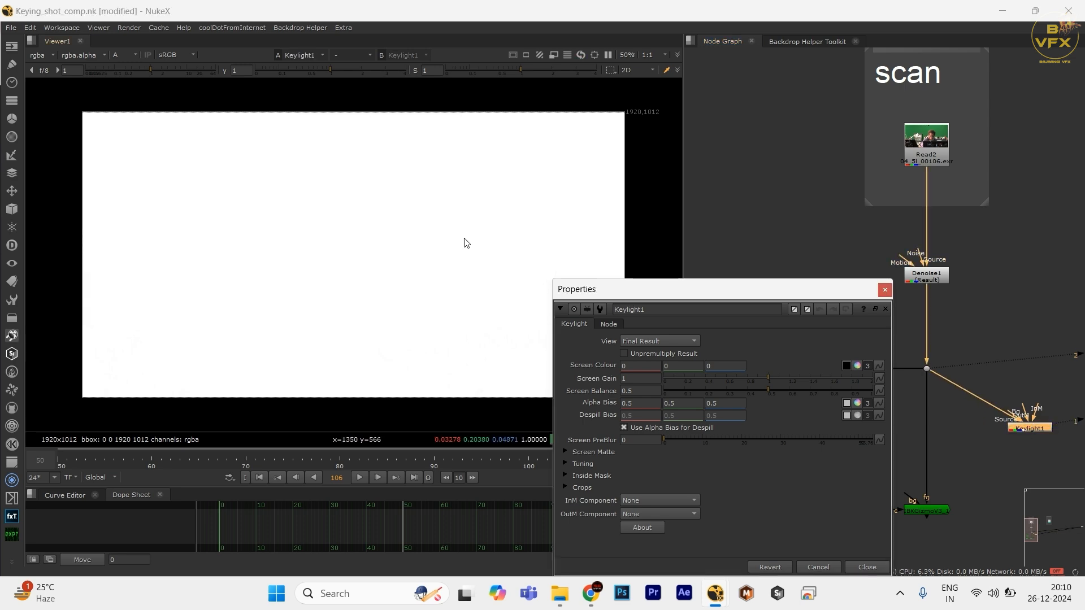
- Return the Viewer to colour display, activate the Keylight's Screen Colour picker, and set the Viewer gamma to 0.66
{"action": "key", "text": "a"}
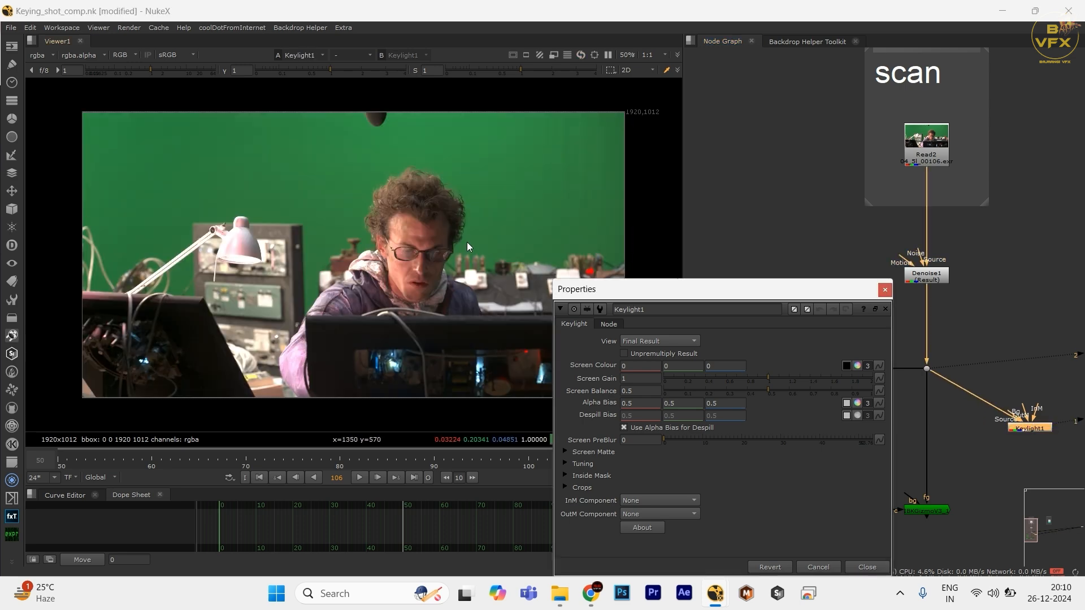
{"action": "left_click", "coordinate": [847, 366]}
{"action": "left_click_drag", "start_coordinate": [293, 65], "coordinate": [316, 66]}
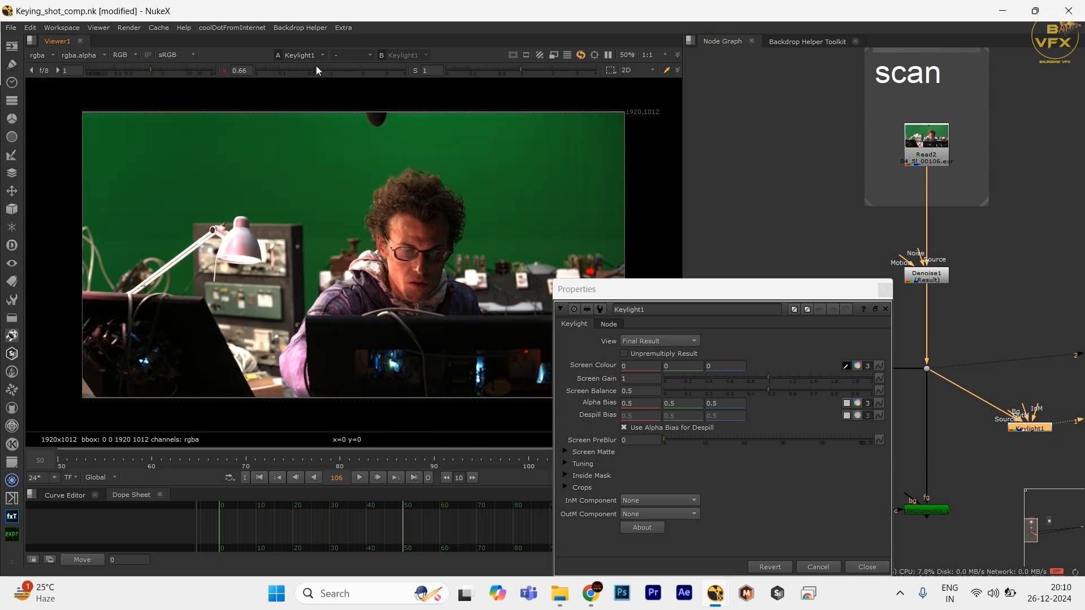
- Try a Screen Colour sampled from the green beside the man's hair, check its alpha, and undo the sample
{"action": "scroll", "coordinate": [422, 201], "scroll_direction": "up", "scroll_amount": 6}
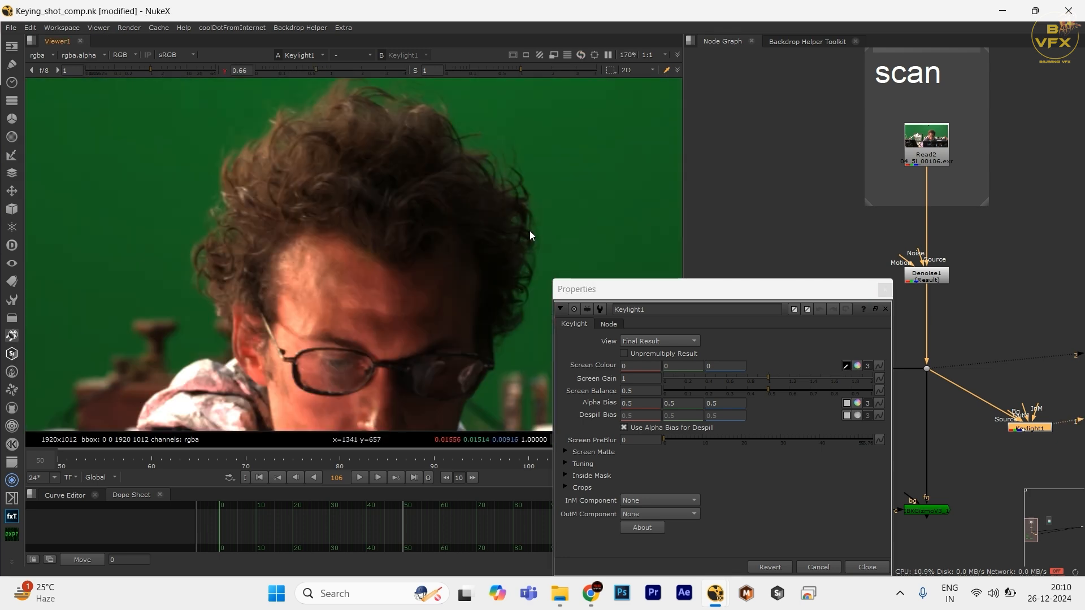
{"action": "left_click", "coordinate": [497, 184], "text": "ctrl"}
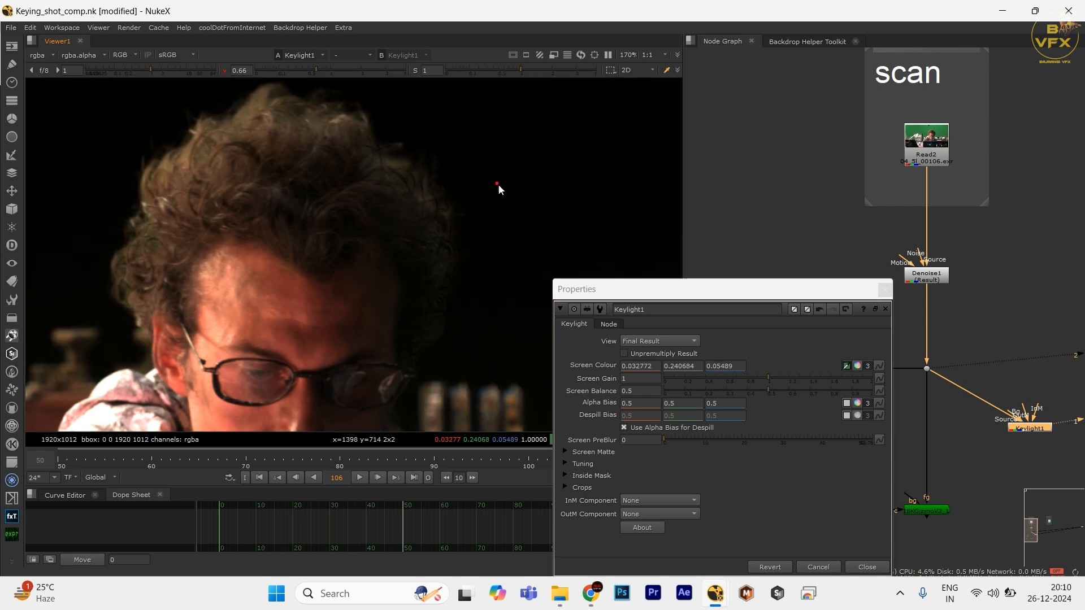
{"action": "key", "text": "a"}
{"action": "scroll", "coordinate": [481, 280], "scroll_direction": "down", "scroll_amount": 5}
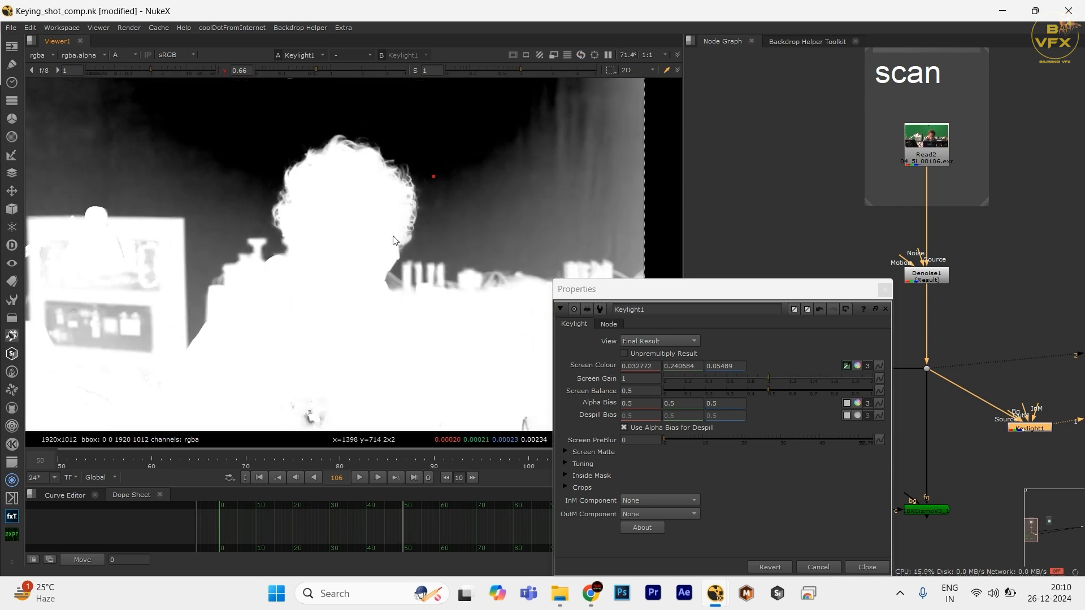
{"action": "key", "text": "ctrl+z"}
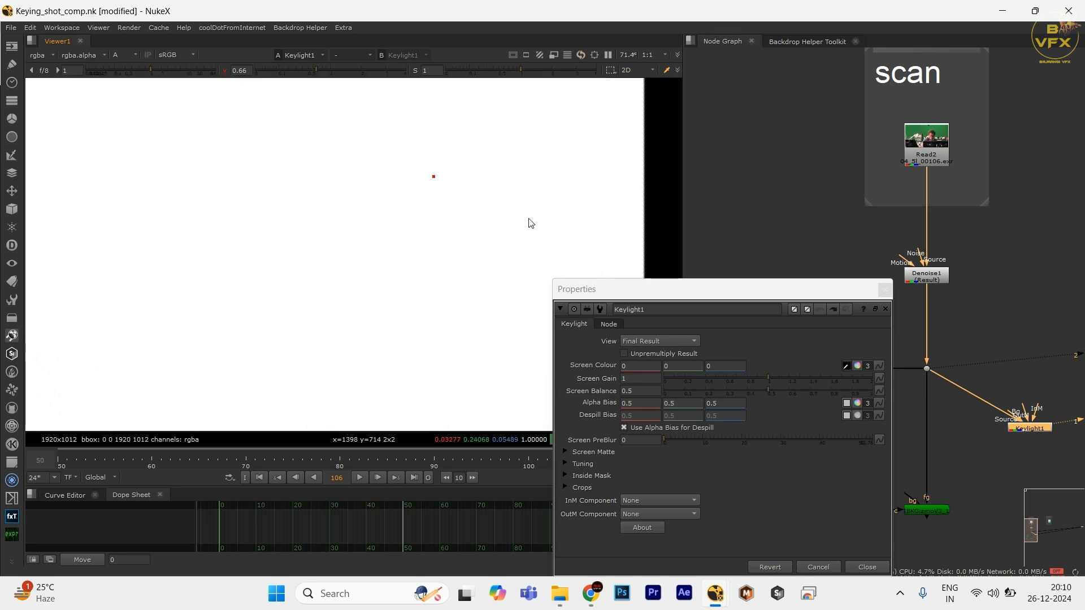
{"action": "key", "text": "a"}
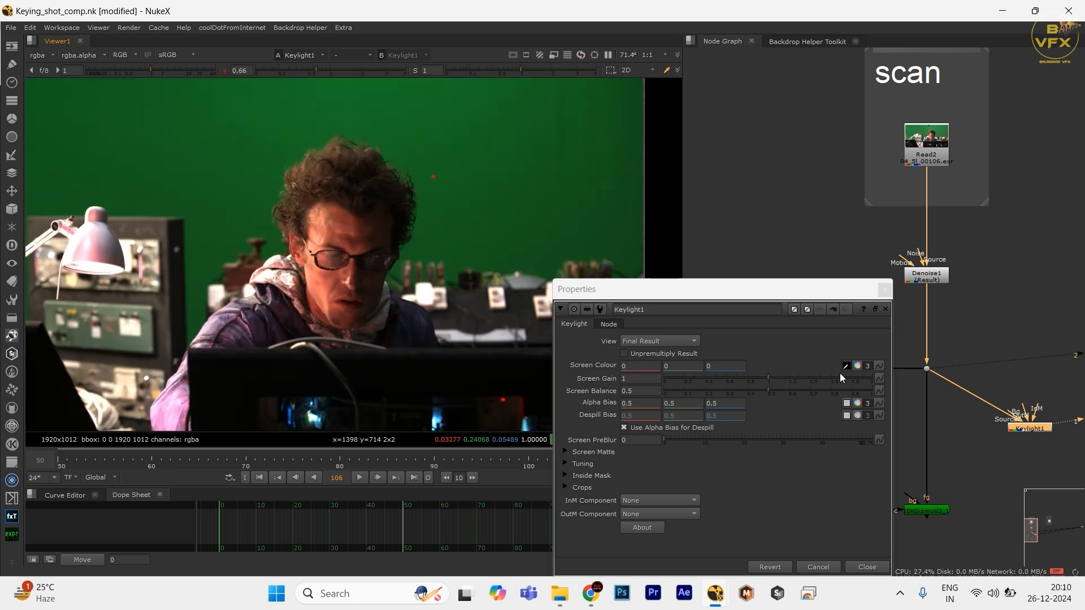
- Sample the source's green beside the hair as Screen Colour, about 0.031, 0.230, 0.053, and inspect the alpha with Viewer gamma reset to 1
{"action": "scroll", "coordinate": [449, 196], "scroll_direction": "up", "scroll_amount": 3}
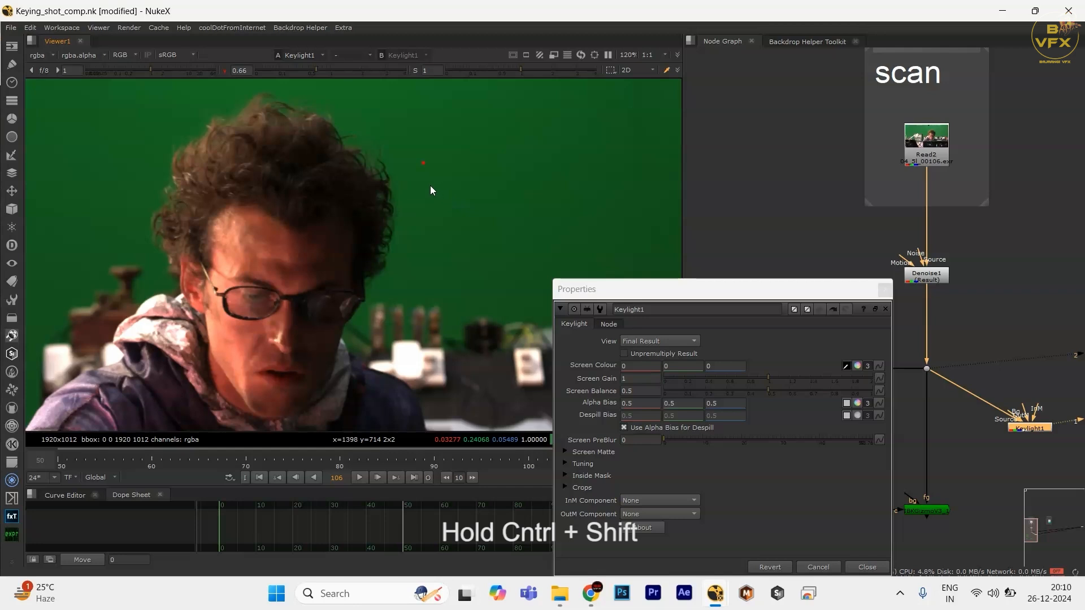
{"action": "left_click", "coordinate": [430, 187], "text": "ctrl+shift"}
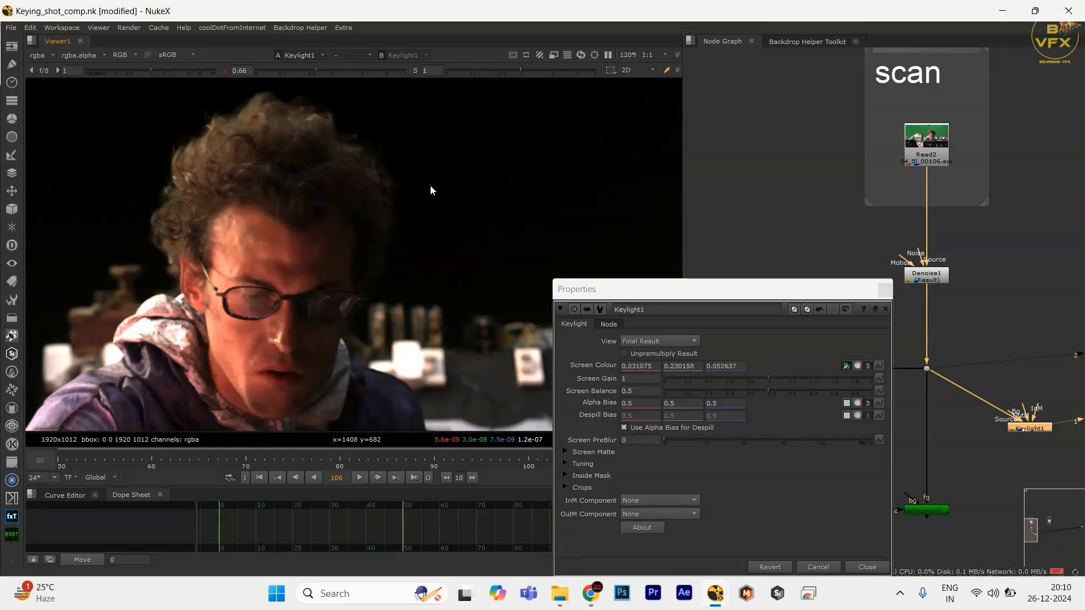
{"action": "left_click", "coordinate": [283, 70], "text": "ctrl"}
{"action": "key", "text": "a"}
{"action": "scroll", "coordinate": [413, 220], "scroll_direction": "down", "scroll_amount": 3}
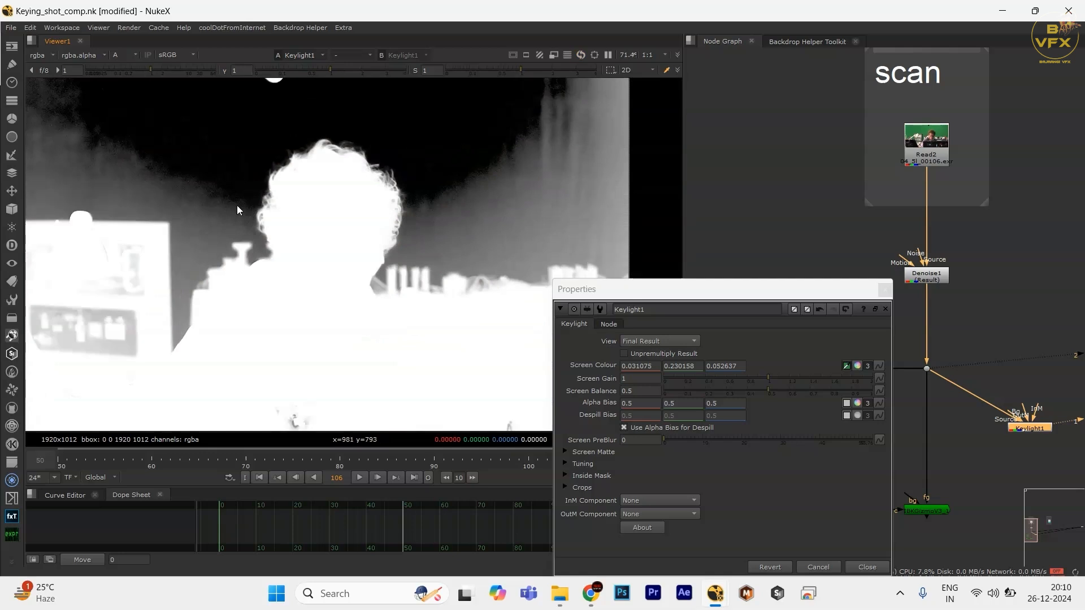
{"action": "scroll", "coordinate": [236, 205], "scroll_direction": "down", "scroll_amount": 3}
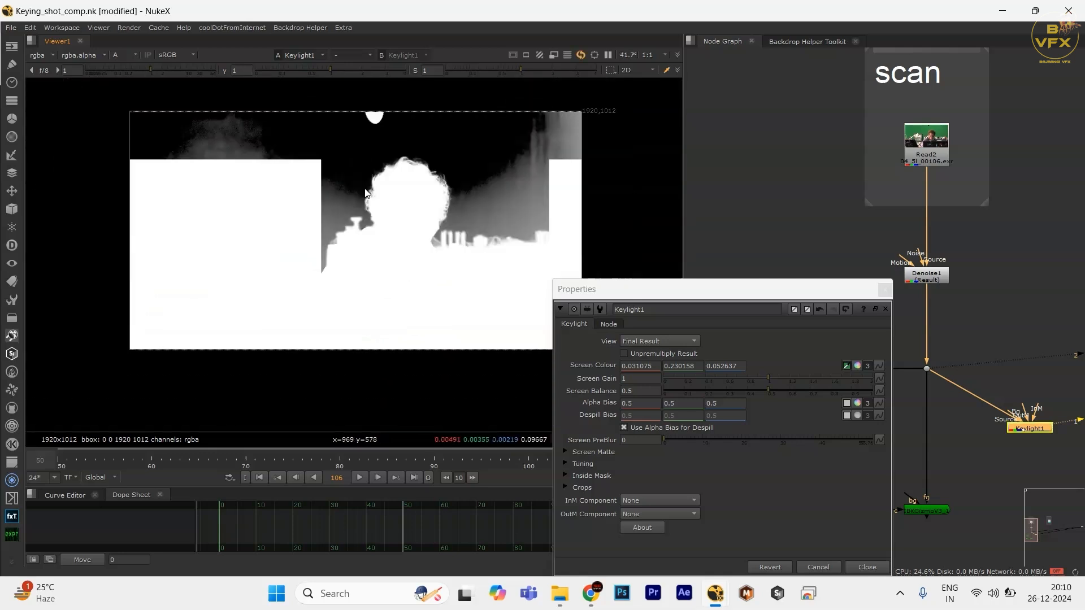
- Close the Keylight settings and view the IBKGizmo's alpha for comparison
{"action": "left_click", "coordinate": [886, 286]}
{"action": "left_click_drag", "start_coordinate": [982, 485], "coordinate": [890, 544]}
{"action": "key", "text": "1"}
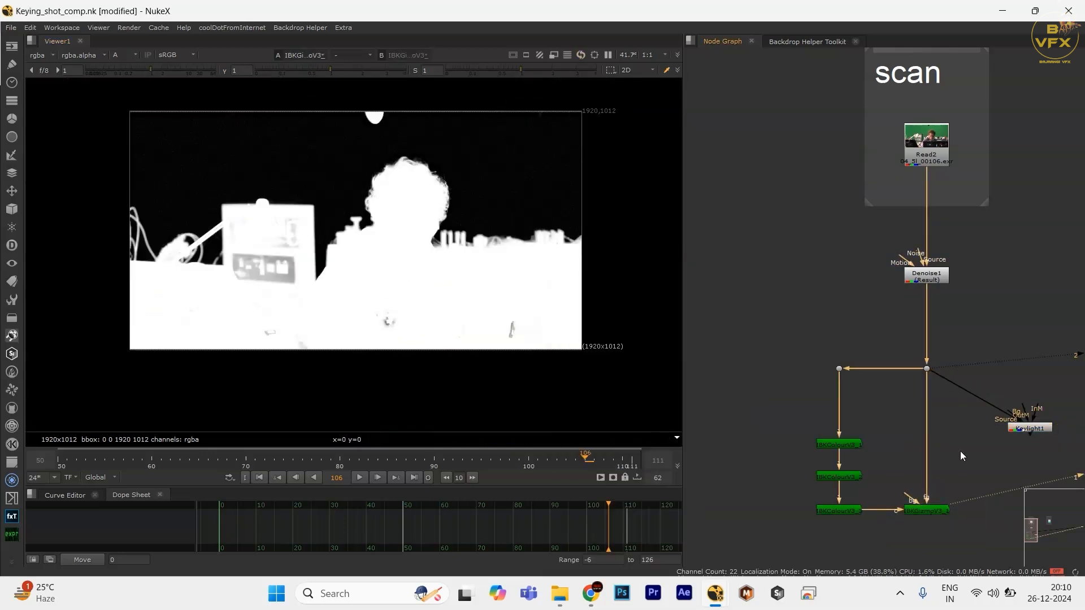
- Examine the Keylight's alpha around the man's hair and switch the Viewer back to the IBKGizmo for comparison
{"action": "left_click_drag", "start_coordinate": [1059, 390], "coordinate": [981, 474]}
{"action": "key", "text": "2"}
{"action": "scroll", "coordinate": [440, 188], "scroll_direction": "up", "scroll_amount": 4}
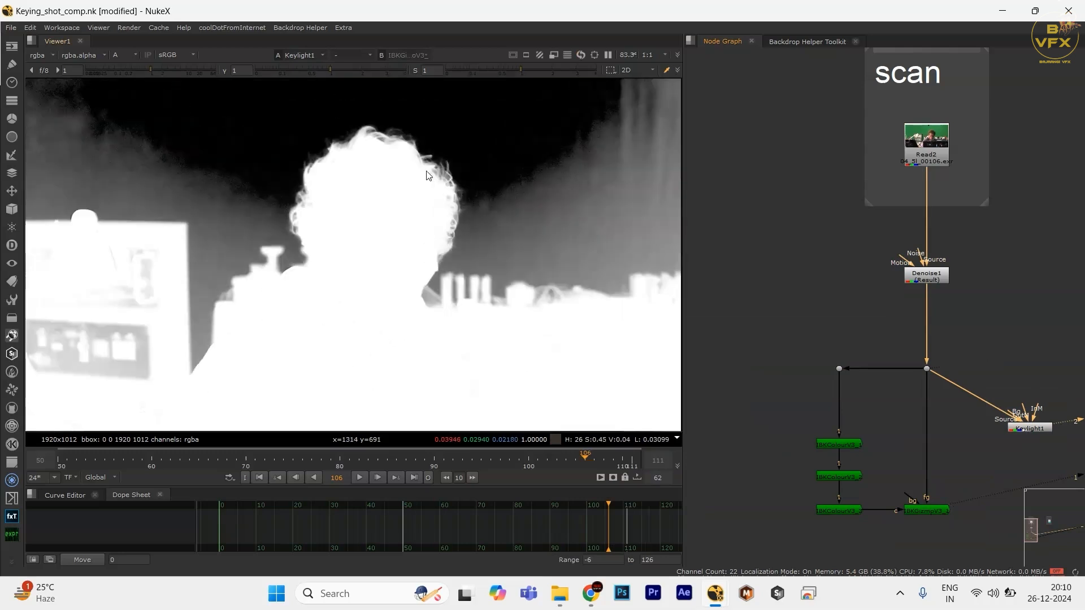
{"action": "left_click_drag", "start_coordinate": [321, 132], "coordinate": [478, 235]}
{"action": "left_click_drag", "start_coordinate": [825, 434], "coordinate": [709, 379]}
{"action": "left_click_drag", "start_coordinate": [773, 433], "coordinate": [799, 465]}
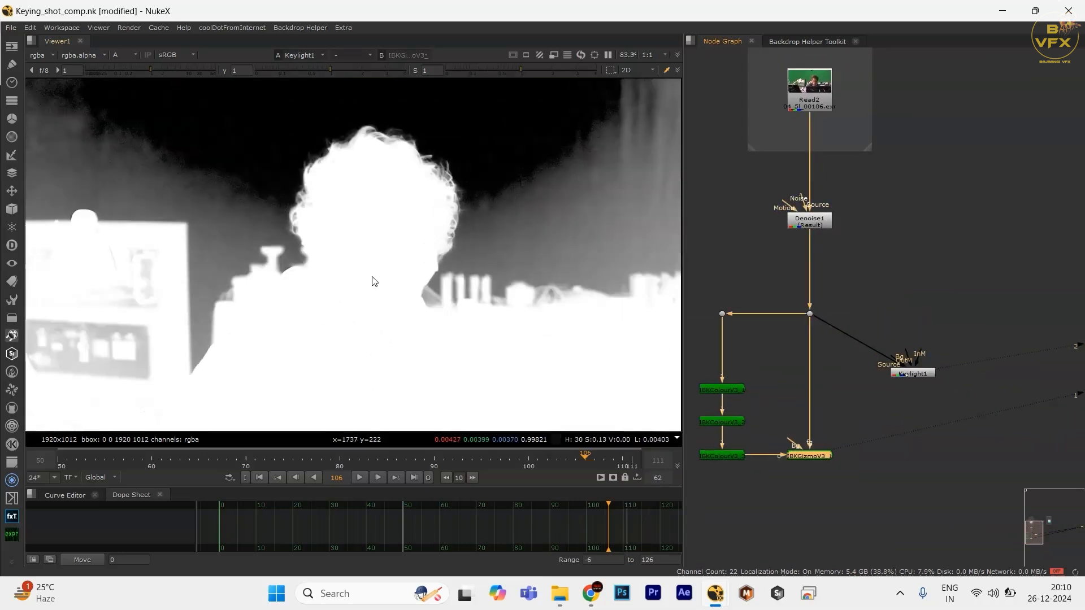
{"action": "key", "text": "1"}
- Delete the IBKGizmo, the stacked IBKColour nodes and the side Dot that feeds them
{"action": "scroll", "coordinate": [805, 429], "scroll_direction": "down", "scroll_amount": 3}
{"action": "left_click_drag", "start_coordinate": [760, 332], "coordinate": [850, 449]}
{"action": "left_click_drag", "start_coordinate": [742, 397], "coordinate": [856, 464]}
{"action": "key", "text": "Delete"}
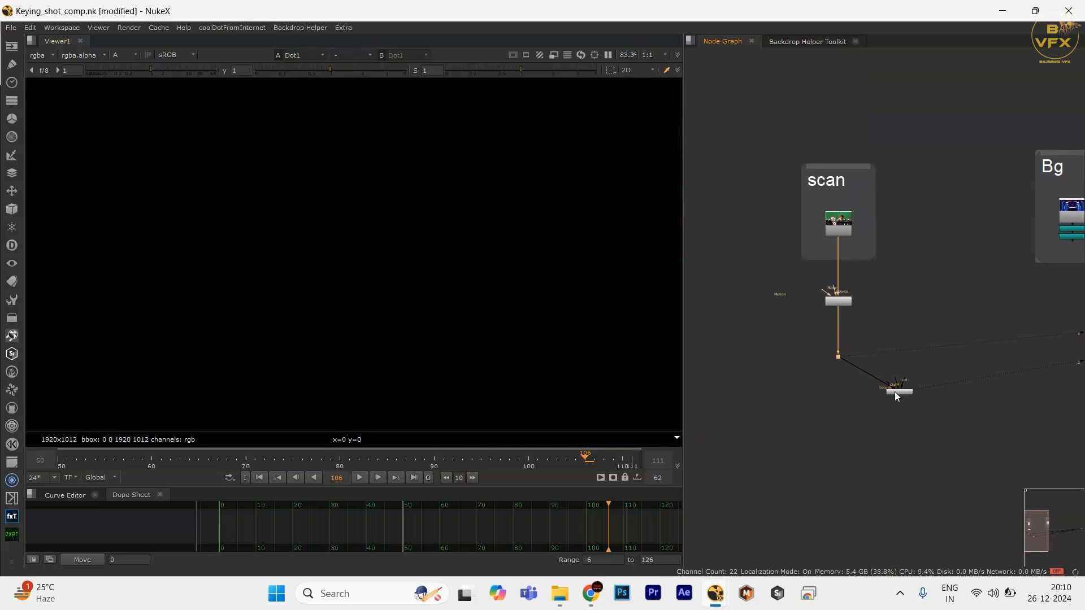
- Place the Keylight node directly beneath the Dot under Denoise and view its output
{"action": "left_click_drag", "start_coordinate": [895, 396], "coordinate": [830, 412]}
{"action": "key", "text": "1"}
{"action": "scroll", "coordinate": [784, 288], "scroll_direction": "up", "scroll_amount": 3}
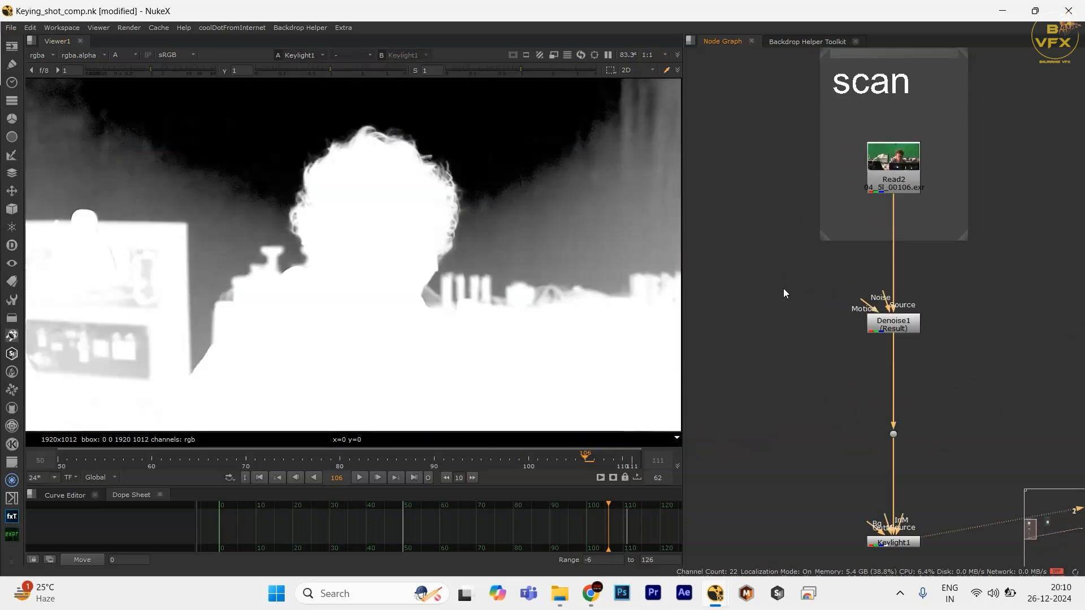
- Inspect the Keylight's colour and alpha with the Viewer maximized, checking the background areas around the man and the lamp
{"action": "scroll", "coordinate": [783, 294], "scroll_direction": "up", "scroll_amount": 1}
{"action": "scroll", "coordinate": [350, 237], "scroll_direction": "down", "scroll_amount": 3}
{"action": "key", "text": "a"}
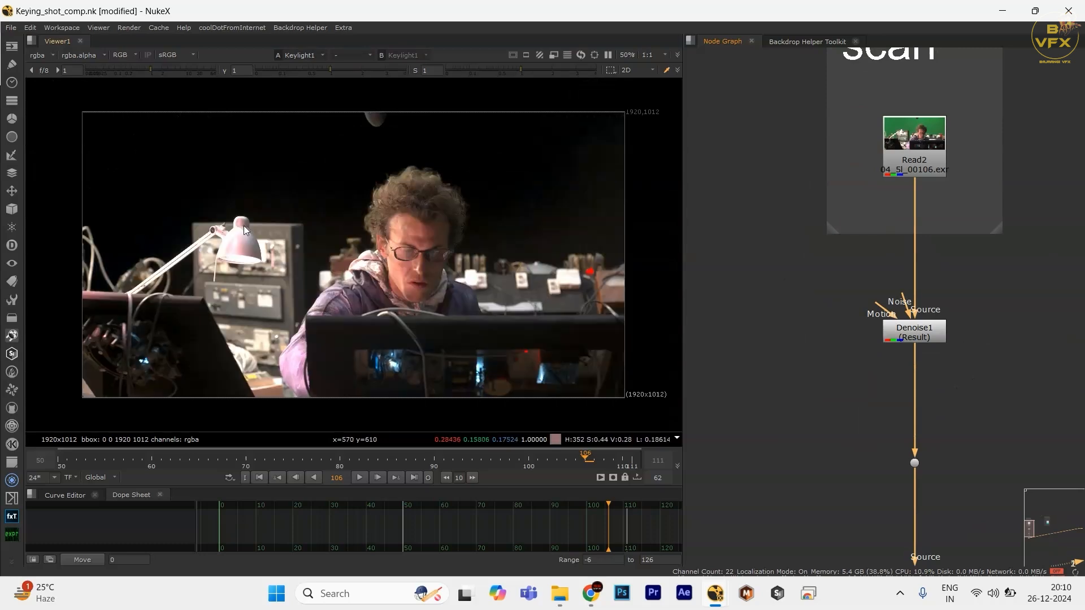
{"action": "key", "text": "a"}
{"action": "scroll", "coordinate": [863, 381], "scroll_direction": "down", "scroll_amount": 2}
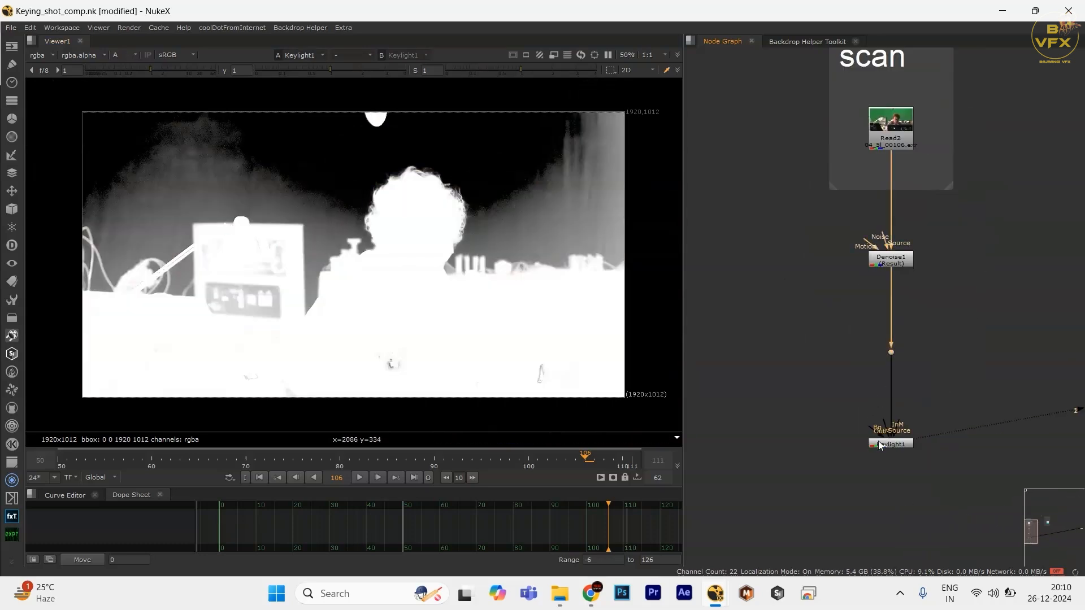
{"action": "scroll", "coordinate": [429, 213], "scroll_direction": "up", "scroll_amount": 3}
{"action": "key", "text": "space"}
{"action": "scroll", "coordinate": [383, 224], "scroll_direction": "down", "scroll_amount": 3}
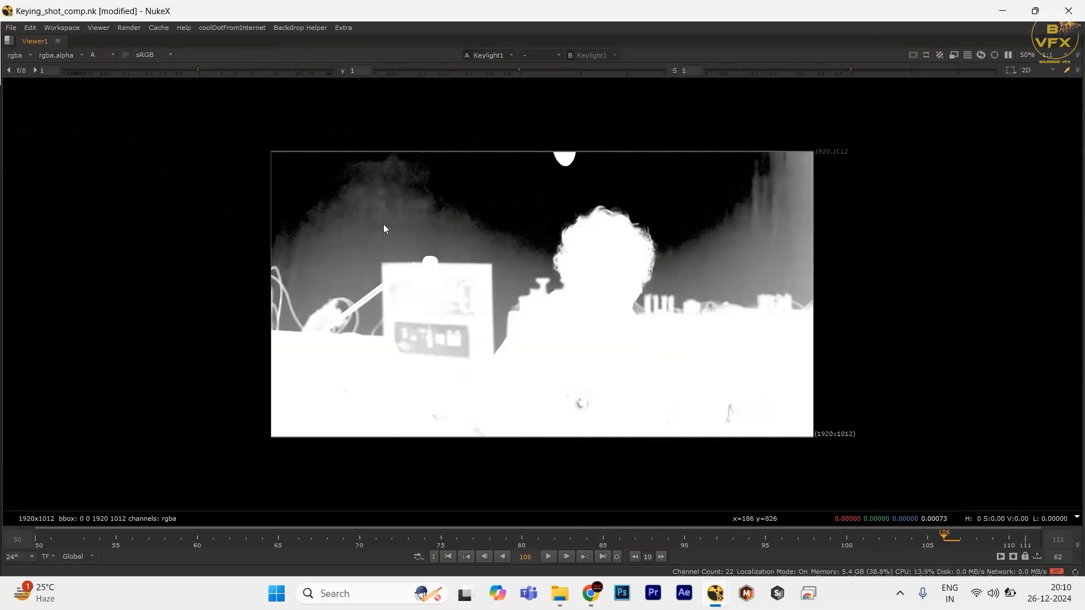
{"action": "scroll", "coordinate": [462, 226], "scroll_direction": "up", "scroll_amount": 1}
{"action": "left_click_drag", "start_coordinate": [929, 163], "coordinate": [719, 369]}
{"action": "scroll", "coordinate": [597, 259], "scroll_direction": "up", "scroll_amount": 2}
{"action": "scroll", "coordinate": [375, 191], "scroll_direction": "down", "scroll_amount": 1}
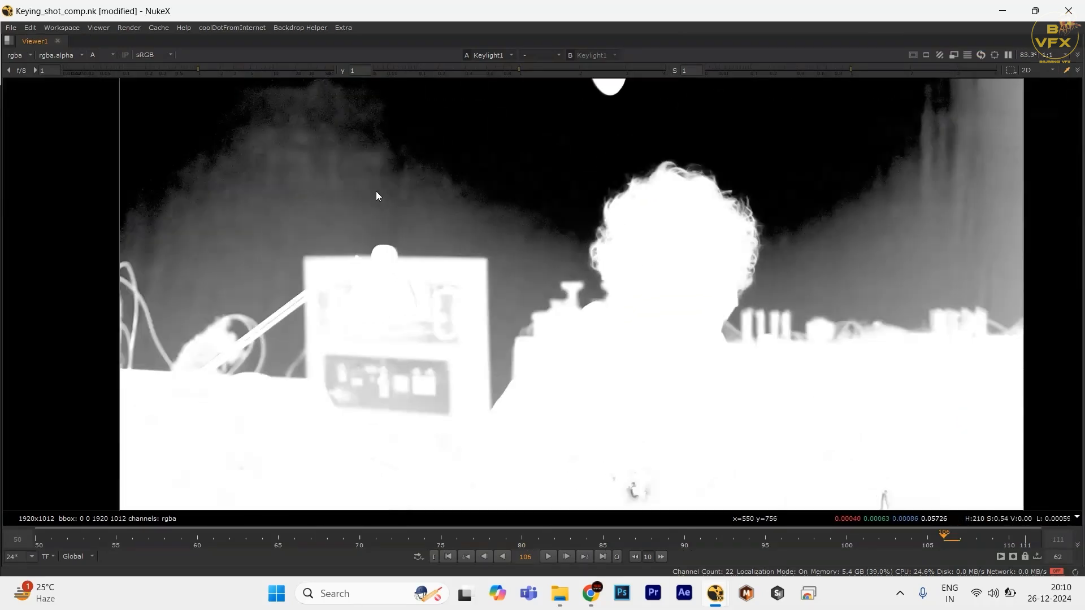
{"action": "scroll", "coordinate": [436, 254], "scroll_direction": "down", "scroll_amount": 8}
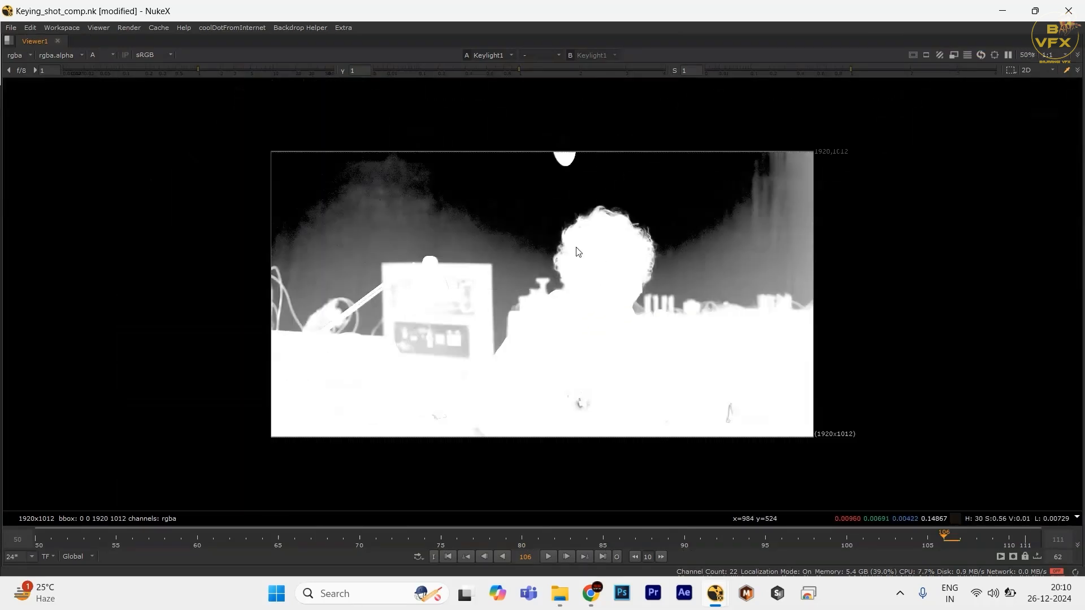
- Compare the Keylight's colour result with the denoised green-screen plate, close up on the man's hair edges
{"action": "key", "text": "space"}
{"action": "key", "text": "a"}
{"action": "scroll", "coordinate": [426, 248], "scroll_direction": "down", "scroll_amount": 2}
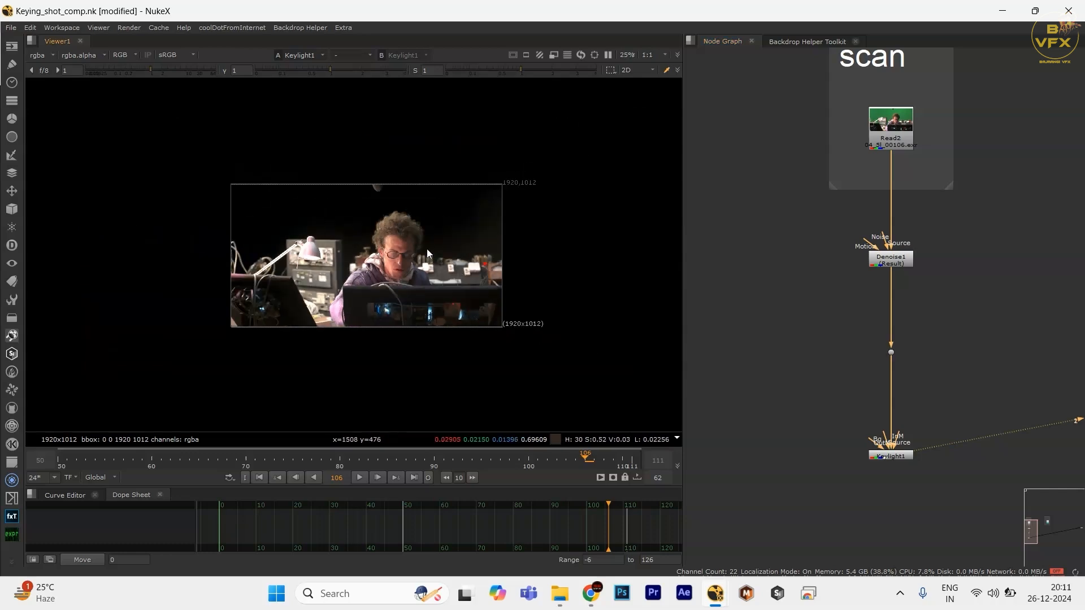
{"action": "scroll", "coordinate": [426, 246], "scroll_direction": "up", "scroll_amount": 2}
{"action": "left_click", "coordinate": [891, 352]}
{"action": "key", "text": "2"}
{"action": "scroll", "coordinate": [491, 249], "scroll_direction": "up", "scroll_amount": 3}
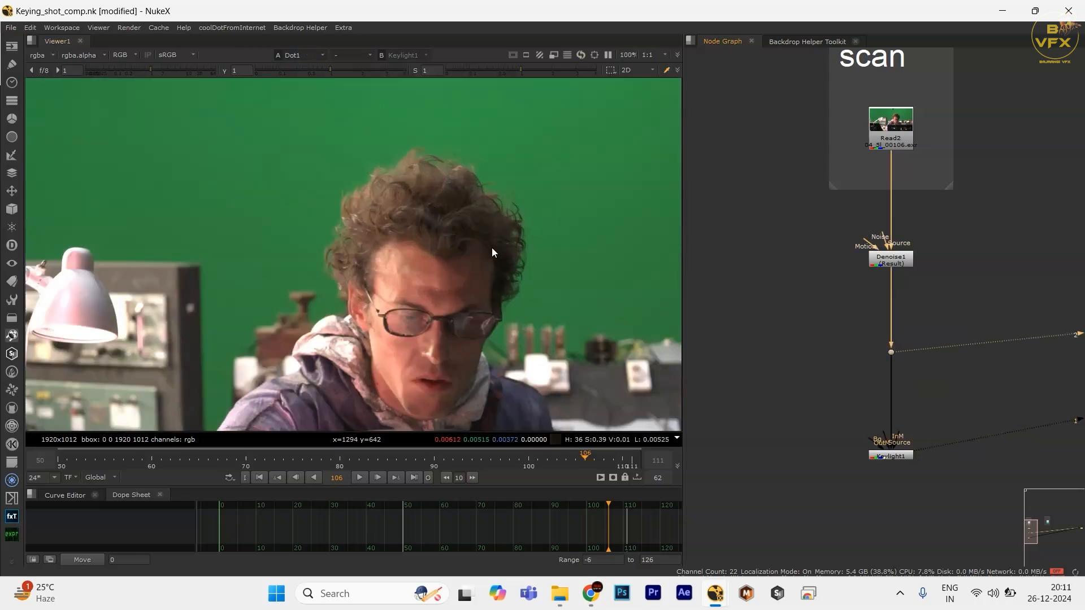
{"action": "key", "text": "1"}
{"action": "scroll", "coordinate": [531, 239], "scroll_direction": "up", "scroll_amount": 2}
{"action": "key", "text": "2"}
{"action": "key", "text": "1"}
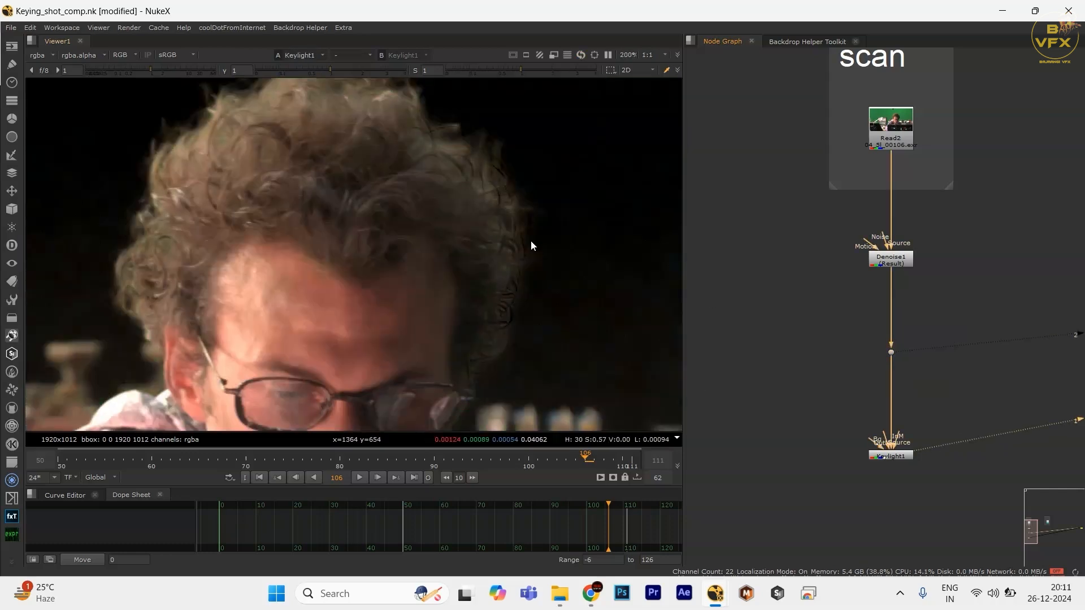
- Compare the plate and the Keylight result in the maximized Viewer, checking the man, the props and the whole frame
{"action": "key", "text": "space"}
{"action": "scroll", "coordinate": [531, 239], "scroll_direction": "down", "scroll_amount": 3}
{"action": "key", "text": "2"}
{"action": "scroll", "coordinate": [466, 279], "scroll_direction": "up", "scroll_amount": 5}
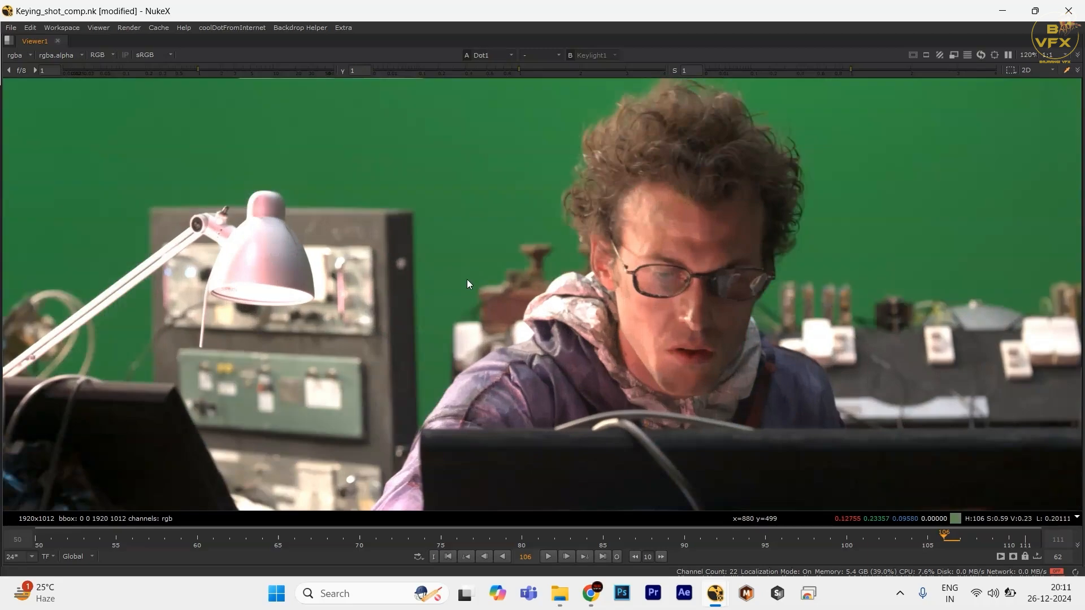
{"action": "key", "text": "1"}
{"action": "scroll", "coordinate": [416, 273], "scroll_direction": "down", "scroll_amount": 1}
{"action": "key", "text": "f"}
{"action": "scroll", "coordinate": [698, 293], "scroll_direction": "up", "scroll_amount": 4}
{"action": "key", "text": "2"}
{"action": "key", "text": "1"}
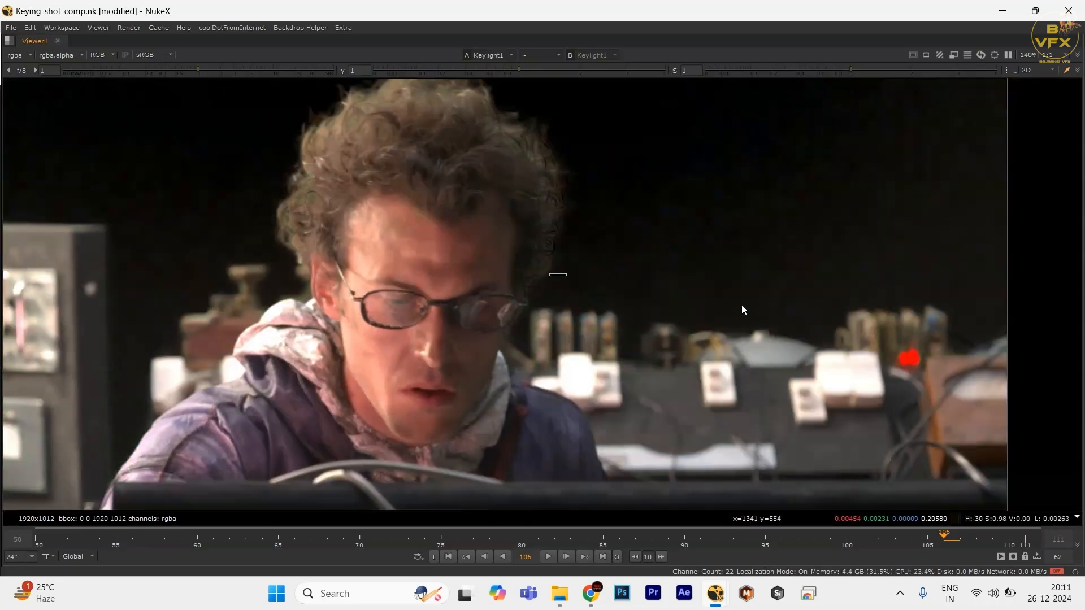
{"action": "key", "text": "f"}
{"action": "key", "text": "2"}
{"action": "key", "text": "1"}
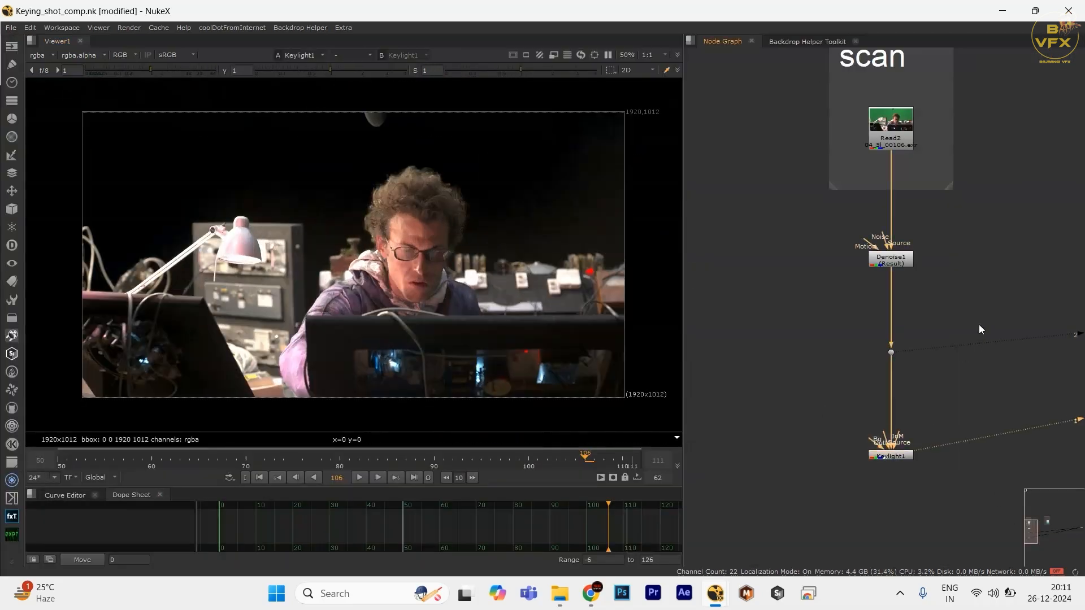
- Duplicate the Keylight node beside the original and connect its Source input to the Dot below Denoise
{"action": "scroll", "coordinate": [808, 423], "scroll_direction": "down", "scroll_amount": 2}
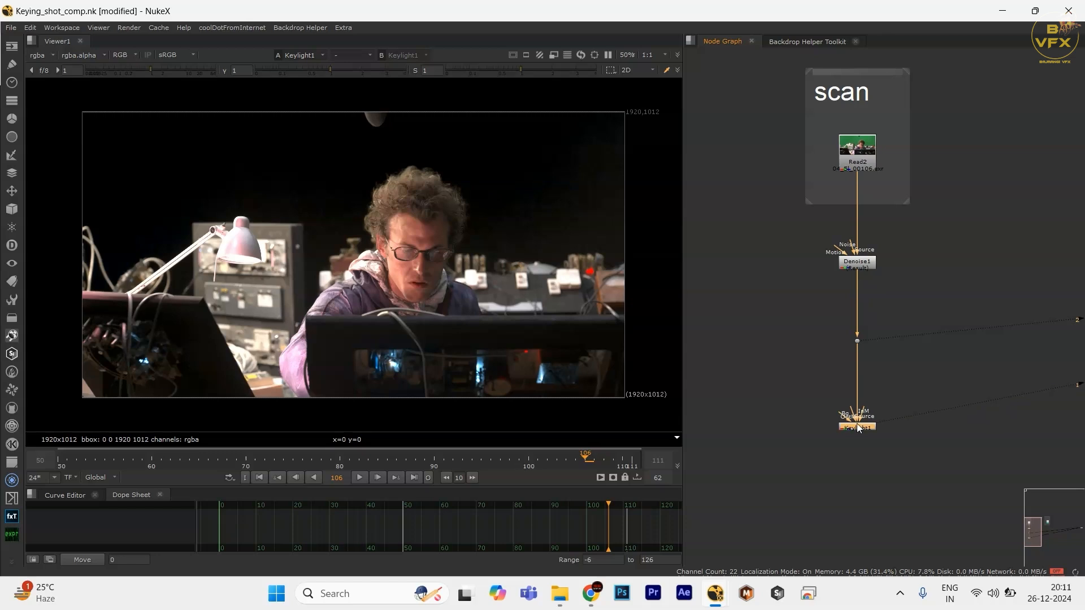
{"action": "left_click_drag", "start_coordinate": [910, 379], "coordinate": [764, 476]}
{"action": "left_click_drag", "start_coordinate": [804, 438], "coordinate": [888, 439]}
{"action": "left_click", "coordinate": [797, 425]}
{"action": "key", "text": "ctrl+v"}
{"action": "left_click_drag", "start_coordinate": [797, 424], "coordinate": [940, 342]}
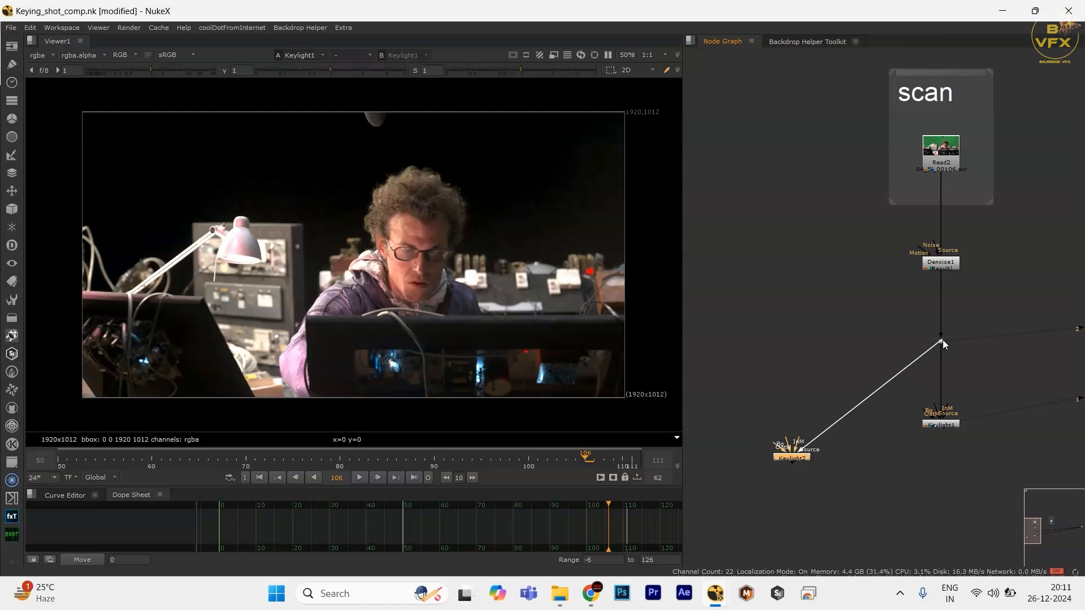
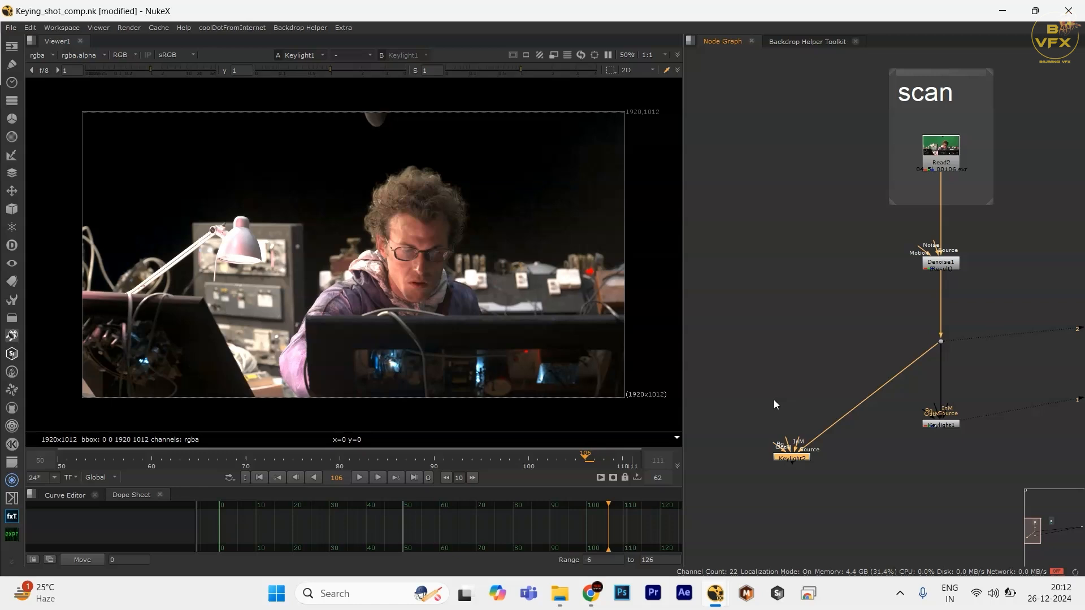
{"action": "scroll", "coordinate": [814, 497], "scroll_direction": "up", "scroll_amount": 3}
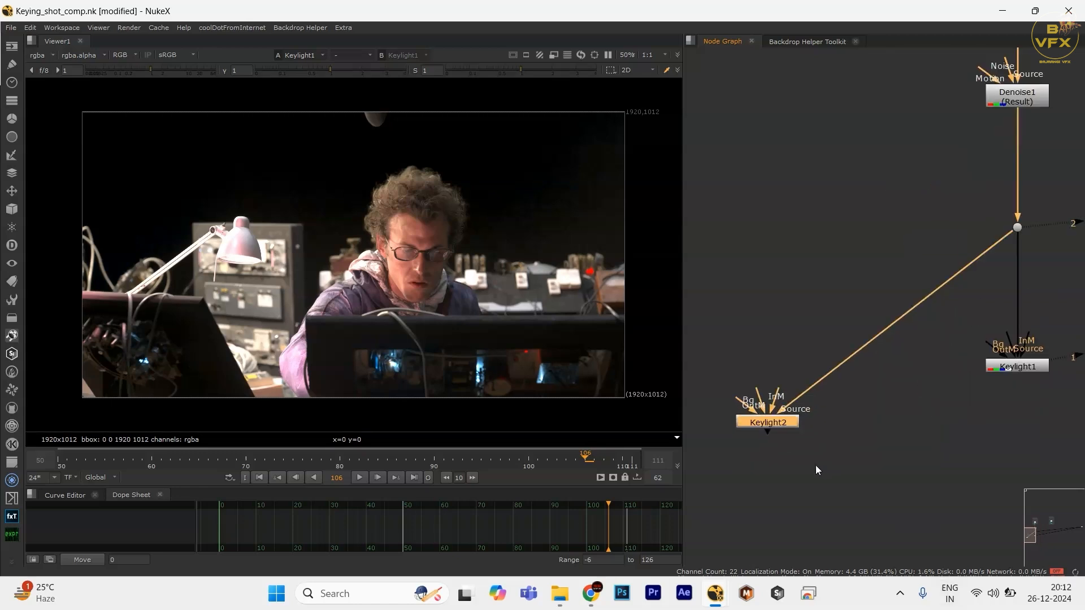
{"action": "scroll", "coordinate": [852, 475], "scroll_direction": "down", "scroll_amount": 3}
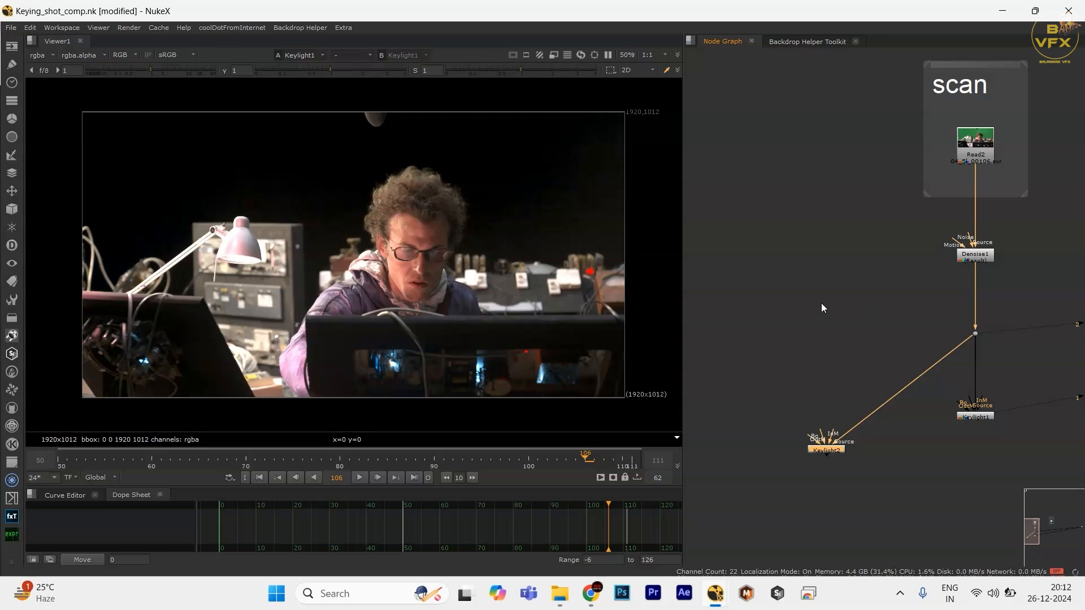
{"action": "left_click_drag", "start_coordinate": [783, 313], "coordinate": [1034, 401]}
{"action": "left_click_drag", "start_coordinate": [803, 352], "coordinate": [1068, 496]}
{"action": "left_click_drag", "start_coordinate": [789, 363], "coordinate": [1083, 486]}
{"action": "left_click_drag", "start_coordinate": [777, 334], "coordinate": [913, 517]}
{"action": "left_click_drag", "start_coordinate": [935, 387], "coordinate": [1036, 449]}
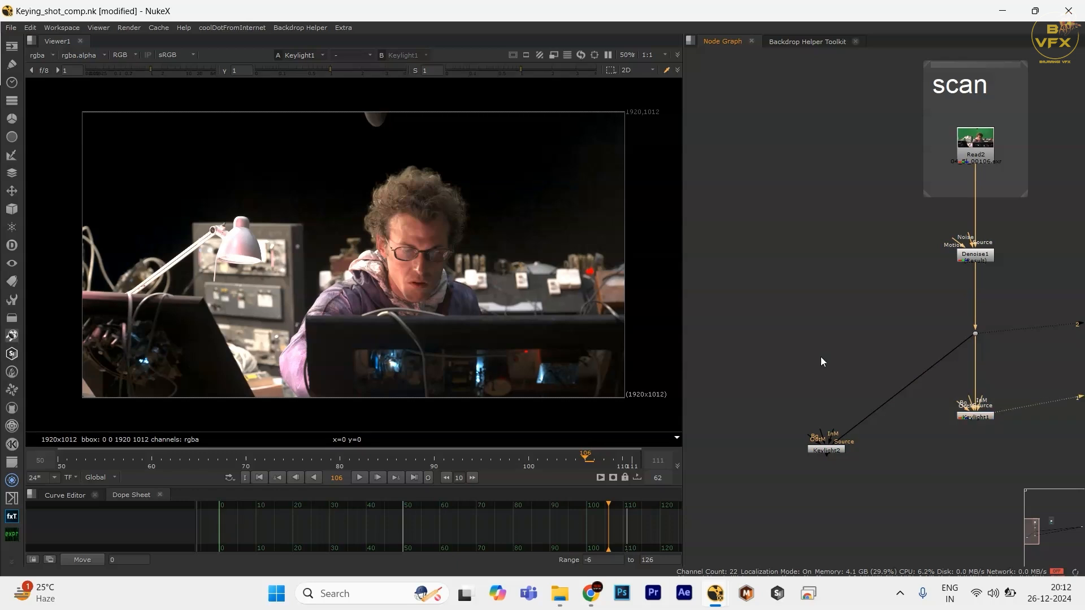
{"action": "left_click_drag", "start_coordinate": [819, 356], "coordinate": [1015, 432]}
{"action": "left_click_drag", "start_coordinate": [752, 384], "coordinate": [869, 497]}
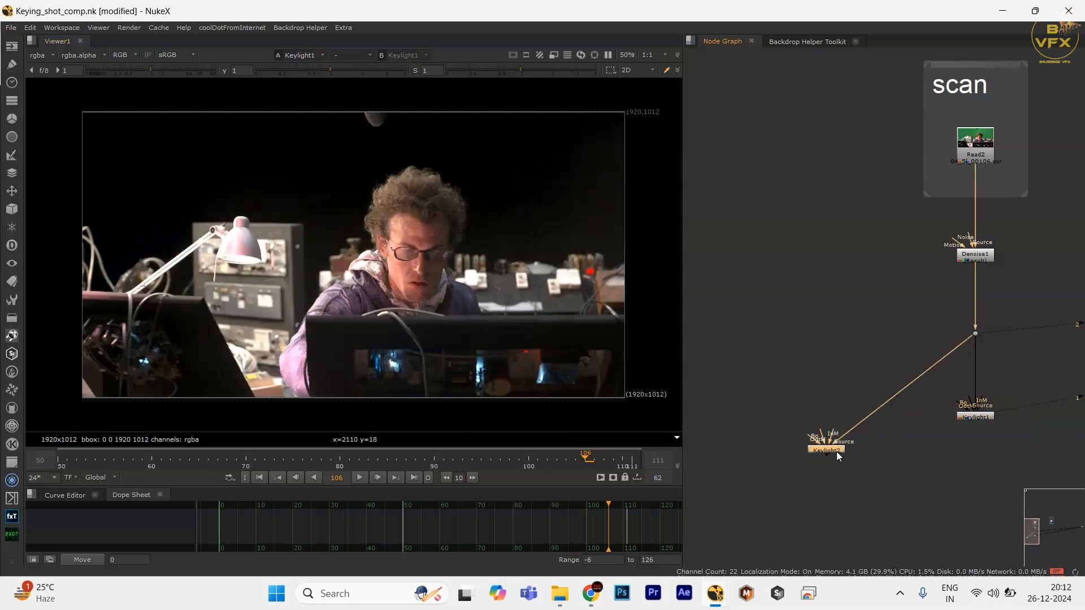
- Insert an elbow Dot in the duplicate Keylight's Source connection, delete that Keylight, and view the remaining side Dot
{"action": "key", "text": "alt+period"}
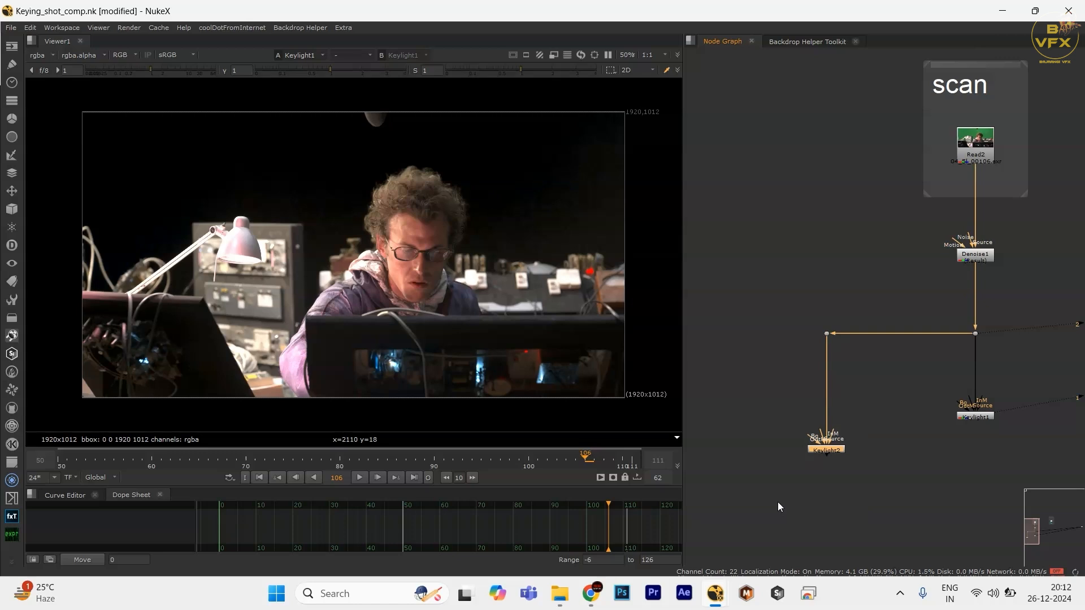
{"action": "key", "text": "Delete"}
{"action": "left_click_drag", "start_coordinate": [788, 313], "coordinate": [876, 398]}
{"action": "key", "text": "1"}
{"action": "left_click", "coordinate": [848, 398]}
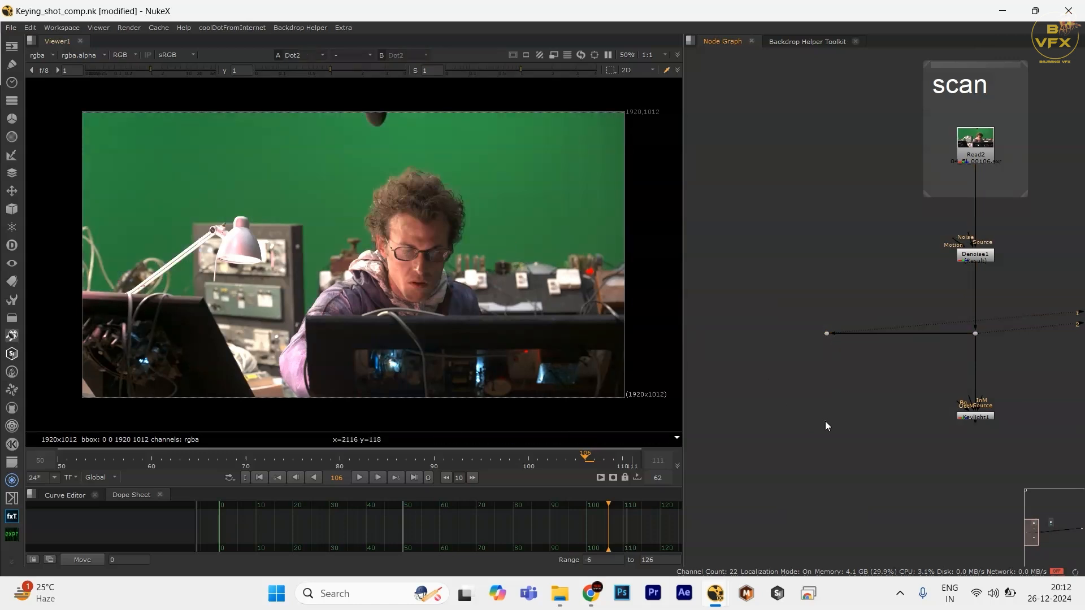
- Add a Primatte node, connect its foreground input to the side Dot, and align it beneath that Dot
{"action": "key", "text": "Tab"}
{"action": "type", "text": "primate"}
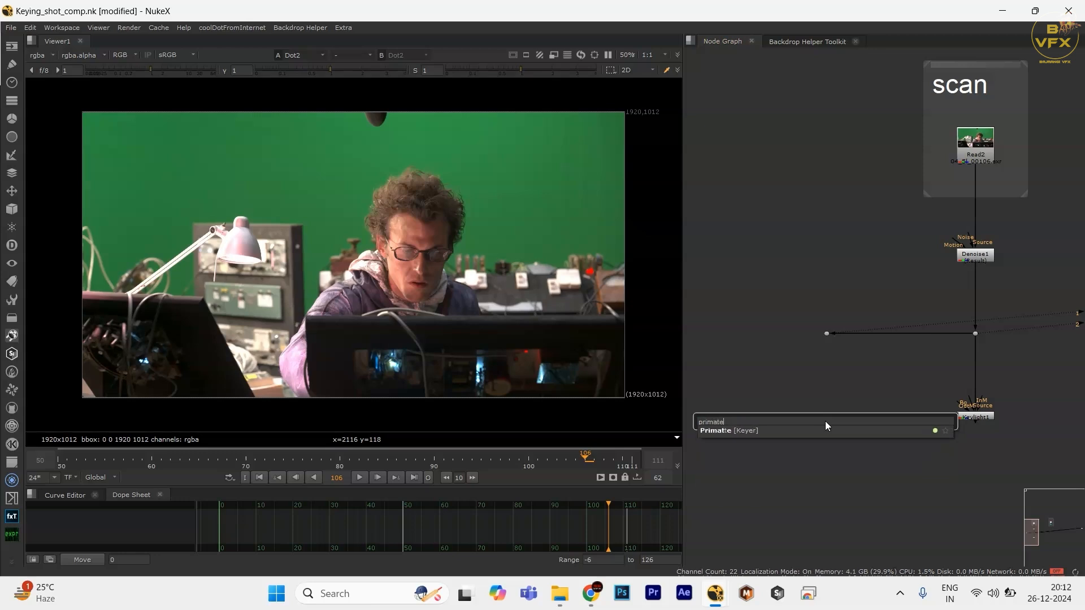
{"action": "key", "text": "Return"}
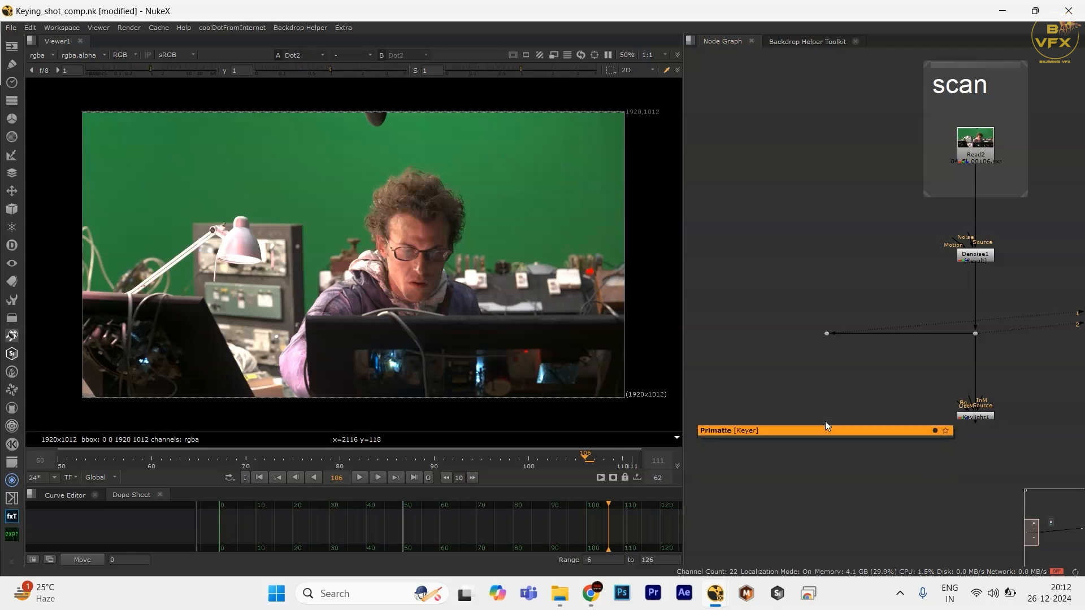
{"action": "left_click_drag", "start_coordinate": [826, 404], "coordinate": [895, 309]}
{"action": "scroll", "coordinate": [897, 424], "scroll_direction": "up", "scroll_amount": 3}
{"action": "left_click", "coordinate": [930, 418]}
{"action": "scroll", "coordinate": [887, 449], "scroll_direction": "down", "scroll_amount": 3}
{"action": "left_click", "coordinate": [900, 462]}
{"action": "left_click_drag", "start_coordinate": [899, 463], "coordinate": [892, 466]}
- View the Primatte node, open its properties, and move the properties window clear of the man in the Viewer
{"action": "key", "text": "1"}
{"action": "left_click", "coordinate": [897, 464]}
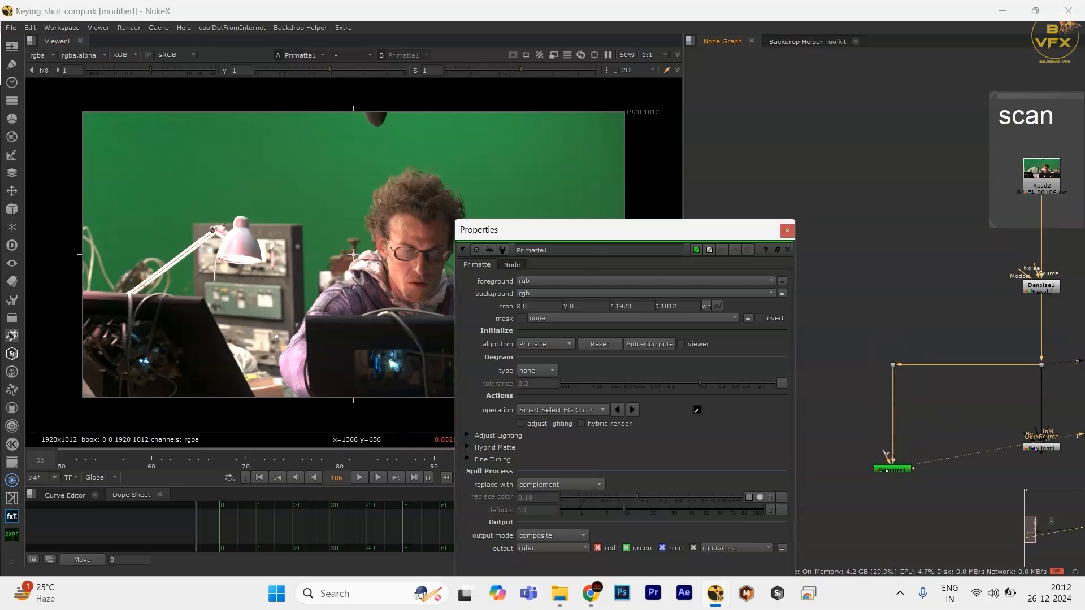
{"action": "left_click_drag", "start_coordinate": [591, 229], "coordinate": [795, 224]}
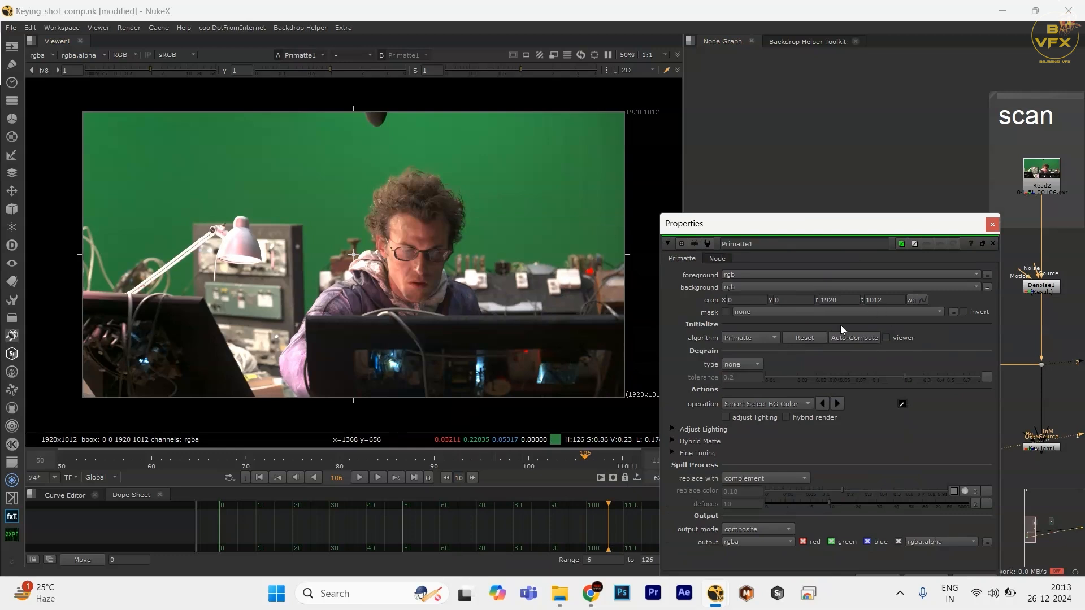
{"action": "scroll", "coordinate": [475, 207], "scroll_direction": "up", "scroll_amount": 2}
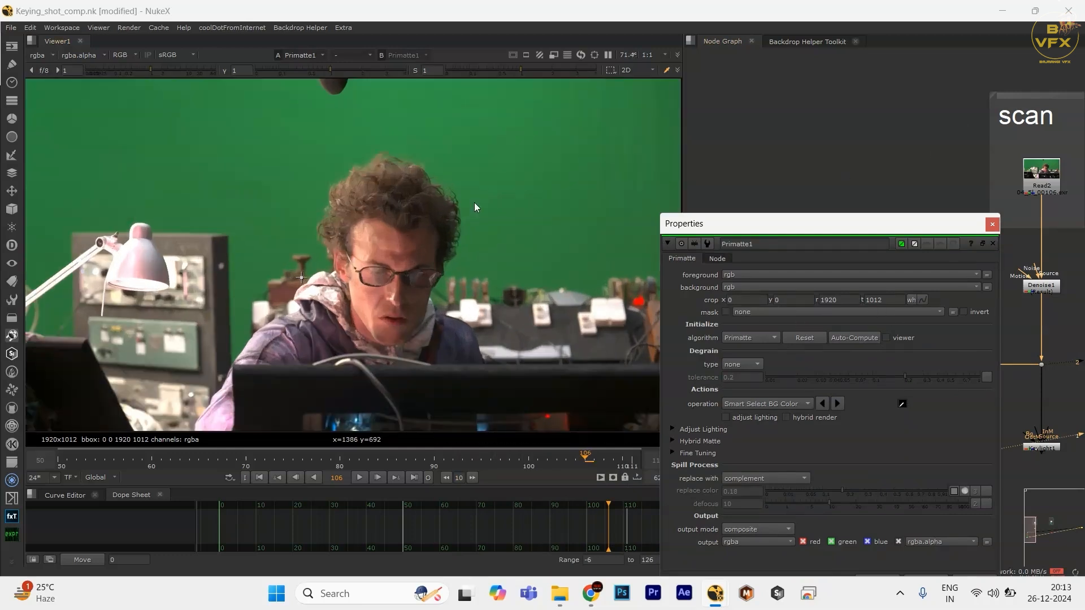
- Try the Primatte RT+ algorithm with Auto-Compute, inspect its alpha and colour, and undo the computation
{"action": "left_click", "coordinate": [763, 338]}
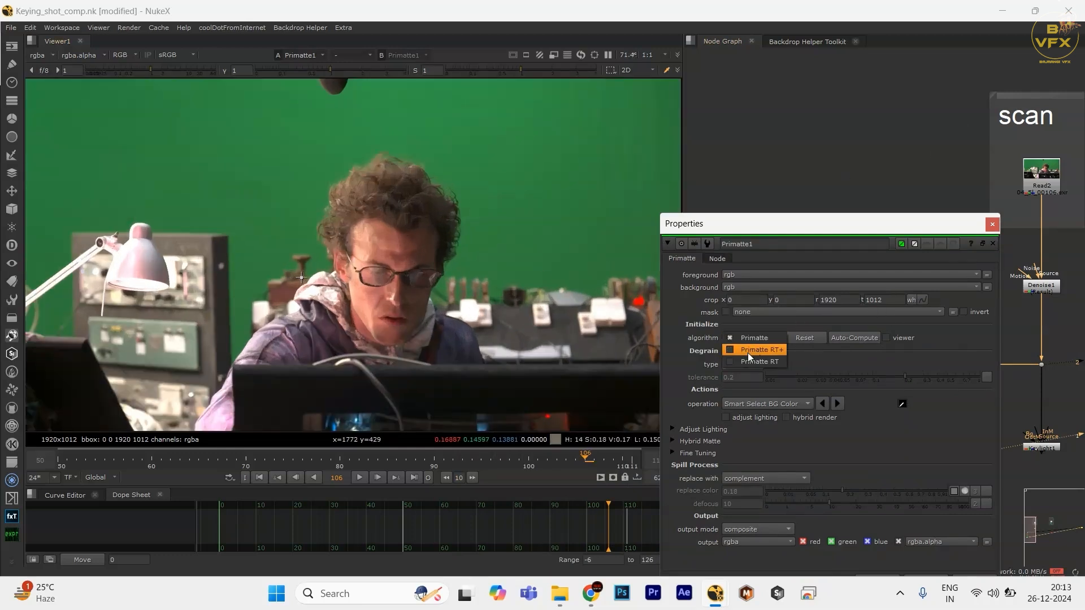
{"action": "left_click", "coordinate": [757, 351]}
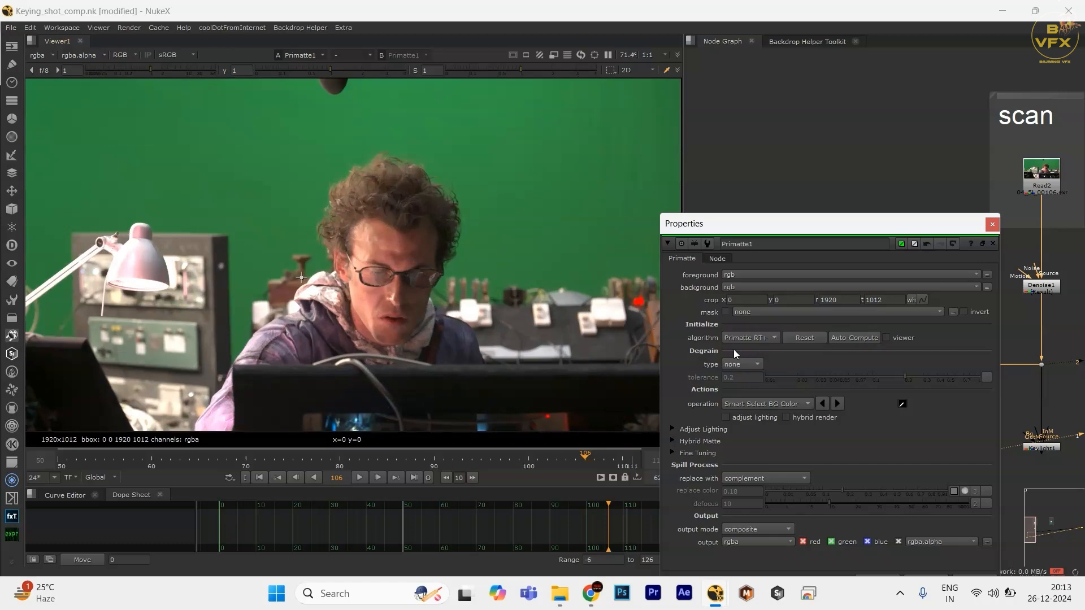
{"action": "scroll", "coordinate": [425, 253], "scroll_direction": "down", "scroll_amount": 2}
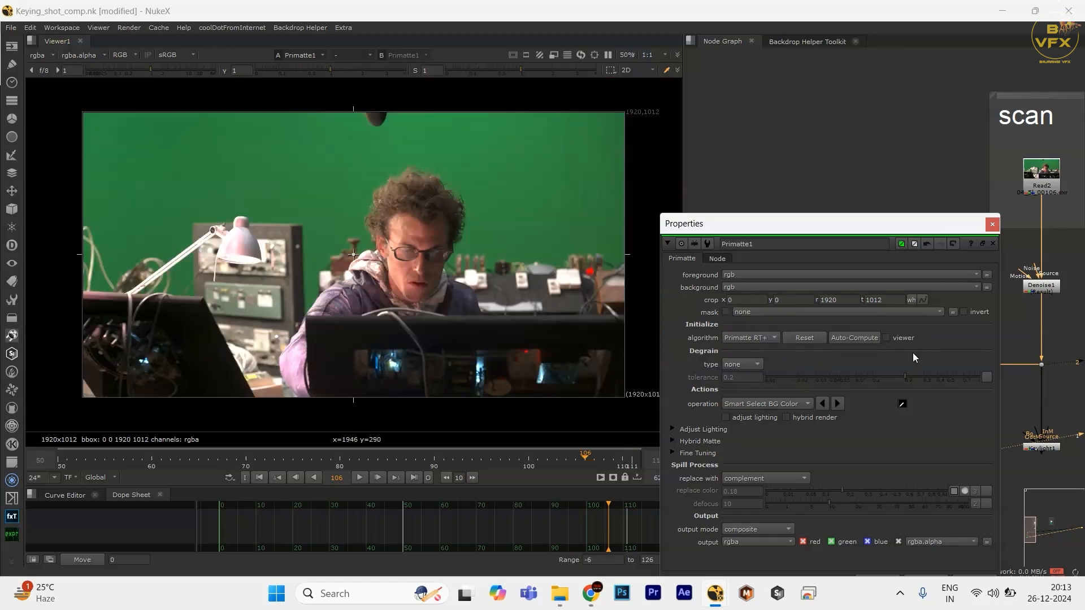
{"action": "left_click", "coordinate": [837, 339]}
{"action": "key", "text": "a"}
{"action": "scroll", "coordinate": [469, 212], "scroll_direction": "up", "scroll_amount": 2}
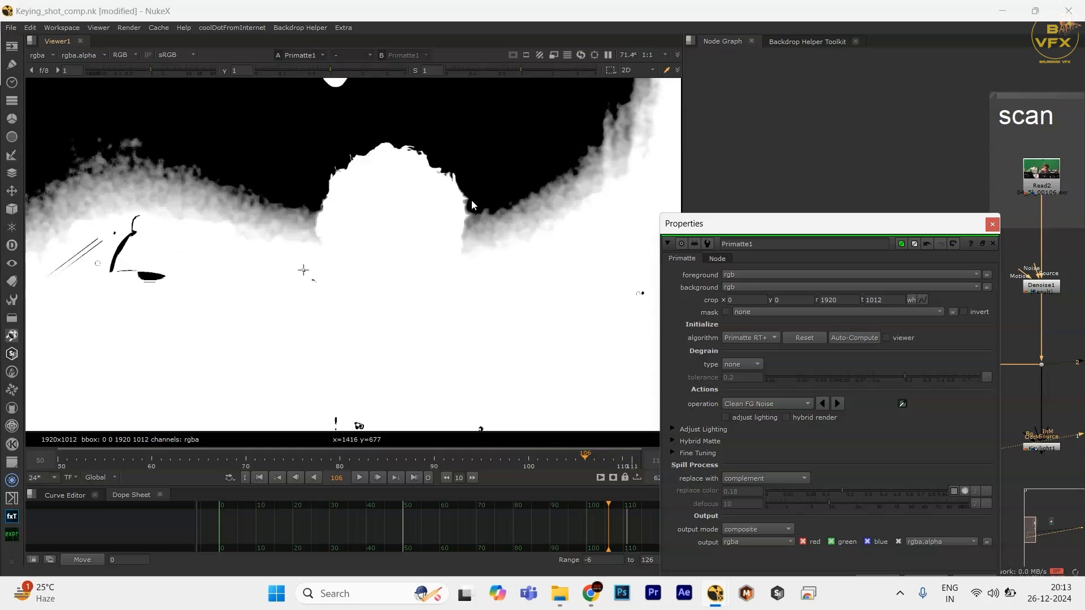
{"action": "key", "text": "a"}
{"action": "key", "text": "ctrl+z"}
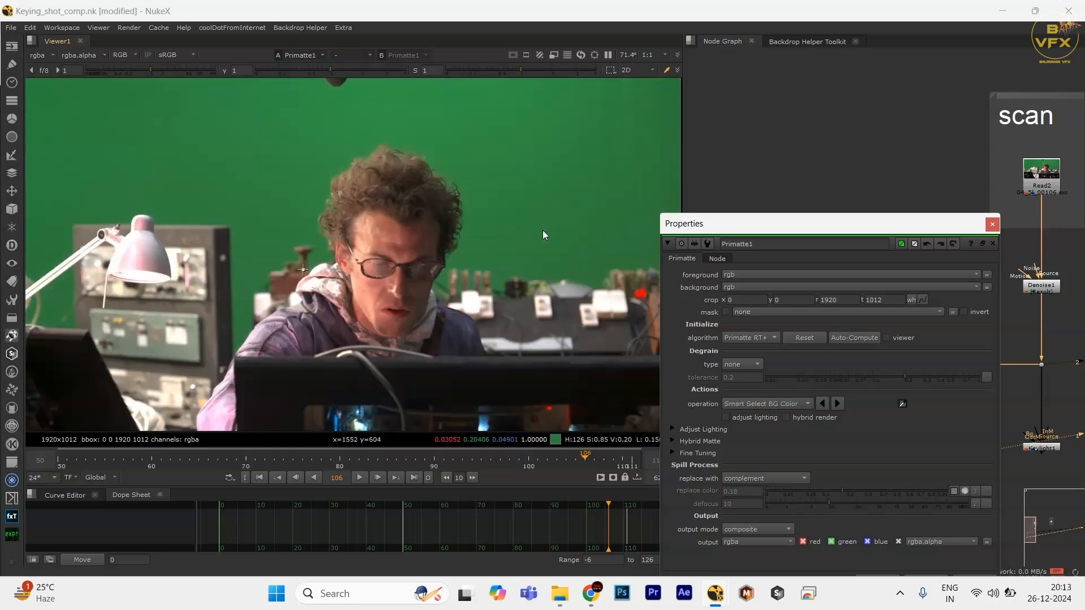
- Set the Primatte node's algorithm back to Primatte and run Auto-Compute
{"action": "left_click", "coordinate": [774, 338]}
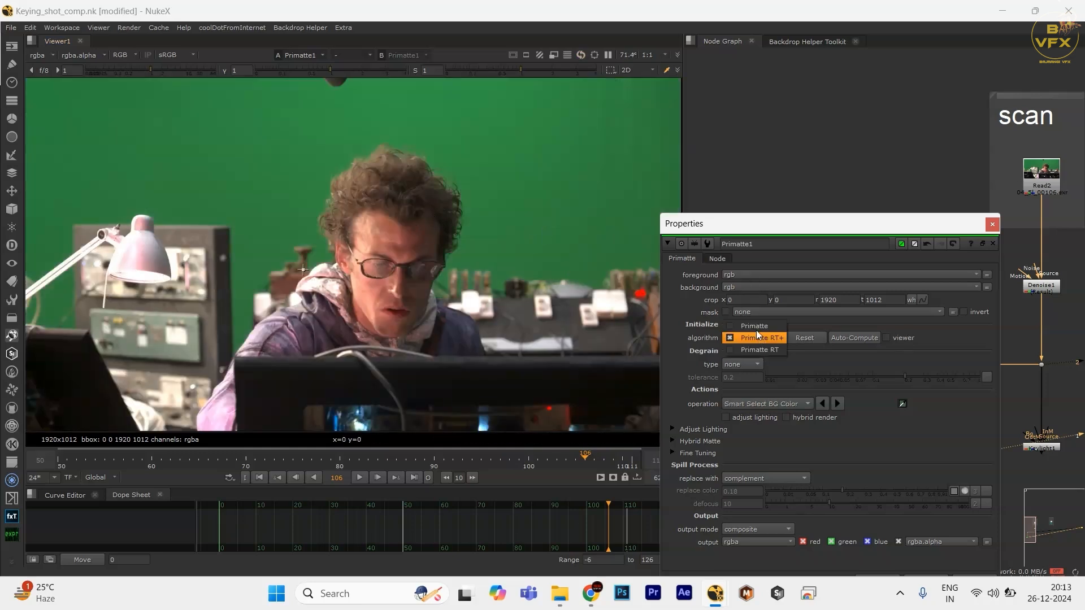
{"action": "left_click", "coordinate": [734, 315]}
{"action": "left_click", "coordinate": [850, 337]}
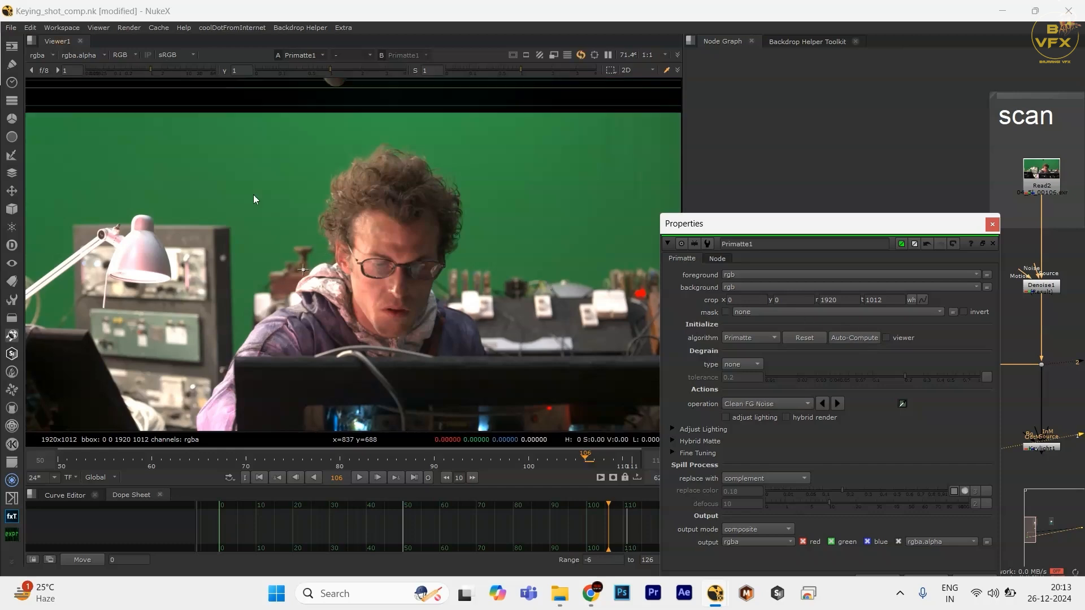
- Inspect the auto-computed Primatte alpha against the colour view, from the whole frame to the man's hair edges
{"action": "scroll", "coordinate": [326, 227], "scroll_direction": "down", "scroll_amount": 5}
{"action": "key", "text": "a"}
{"action": "scroll", "coordinate": [324, 221], "scroll_direction": "up", "scroll_amount": 3}
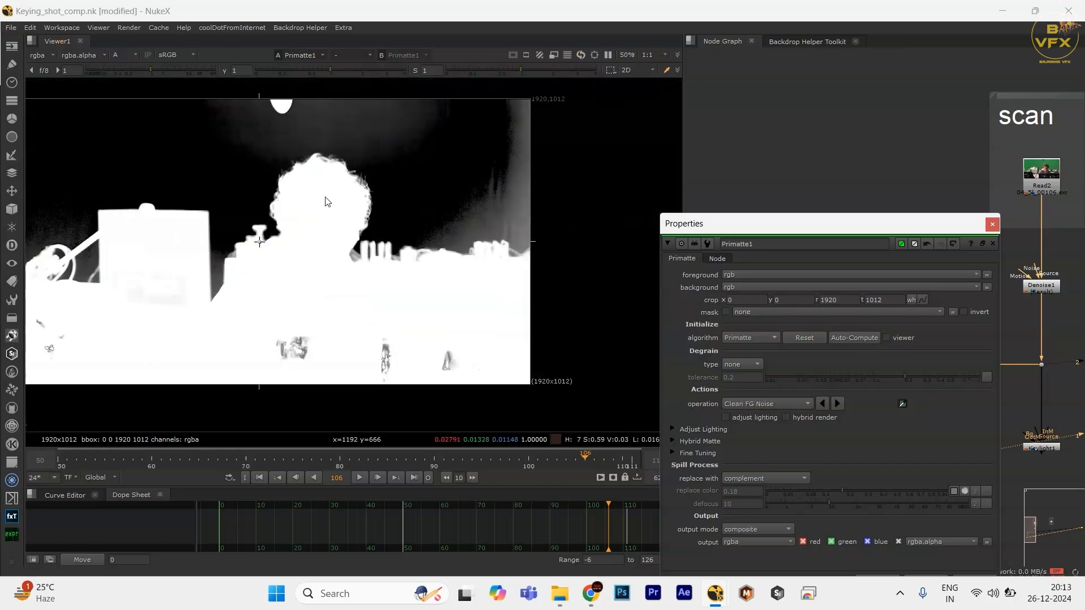
{"action": "key", "text": "a"}
{"action": "key", "text": "a"}
{"action": "key", "text": "a"}
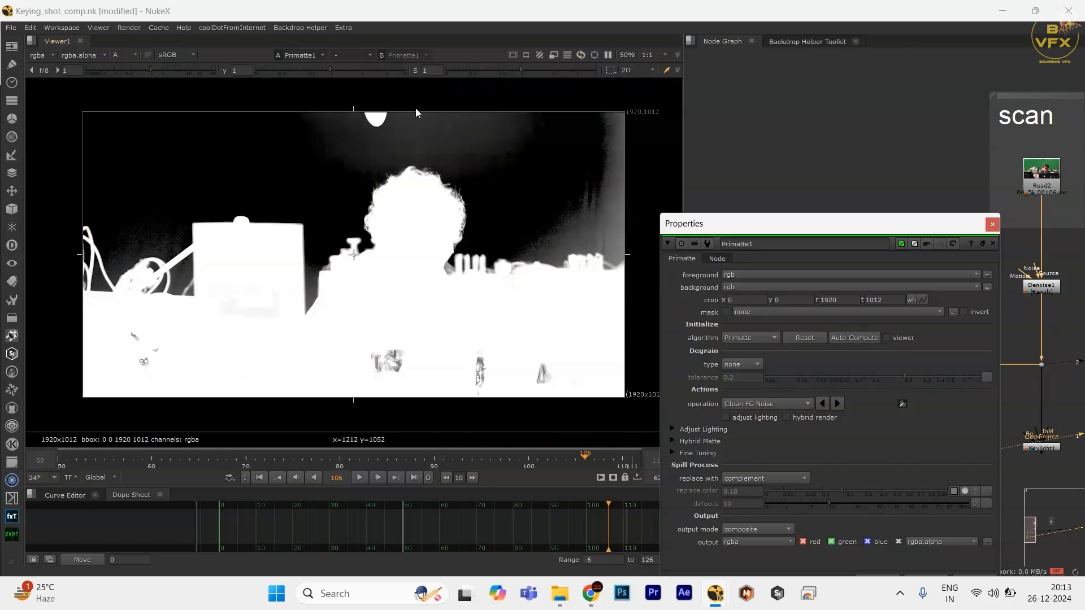
{"action": "key", "text": "a"}
{"action": "key", "text": "a"}
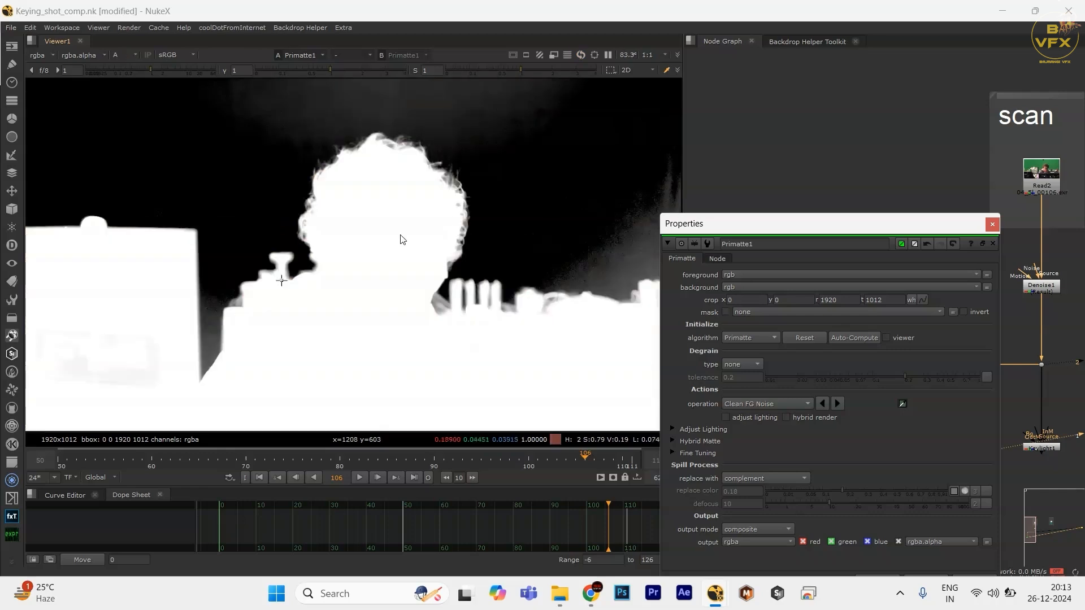
{"action": "scroll", "coordinate": [418, 185], "scroll_direction": "up", "scroll_amount": 6}
{"action": "key", "text": "a"}
{"action": "scroll", "coordinate": [478, 155], "scroll_direction": "down", "scroll_amount": 3}
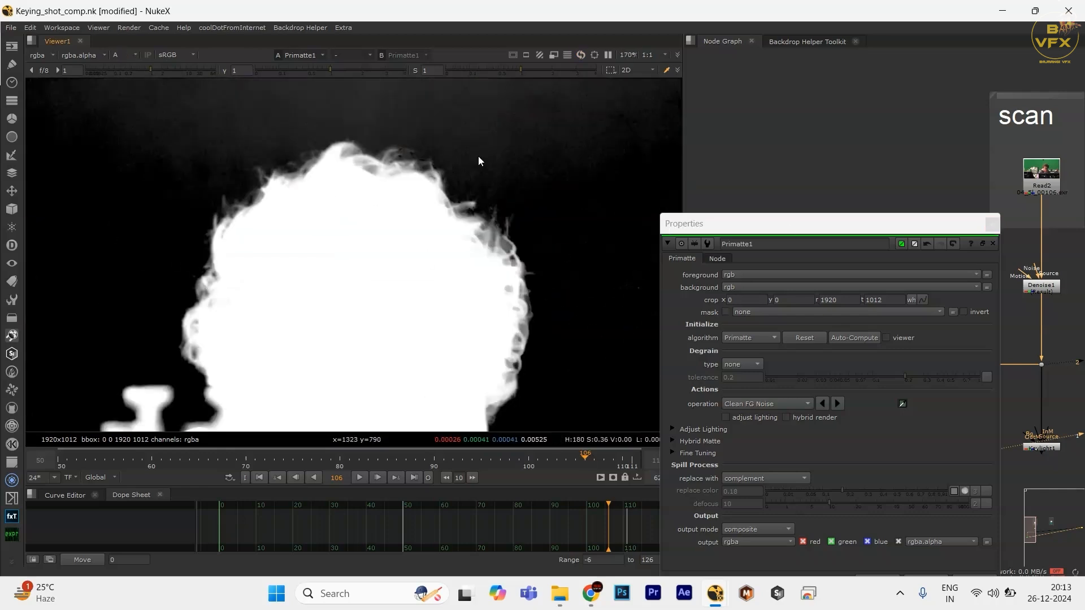
- Set Primatte1's operation to Clean BG Noise and sample the grey noise above the head and near the image's right edge
{"action": "scroll", "coordinate": [343, 211], "scroll_direction": "down", "scroll_amount": 3}
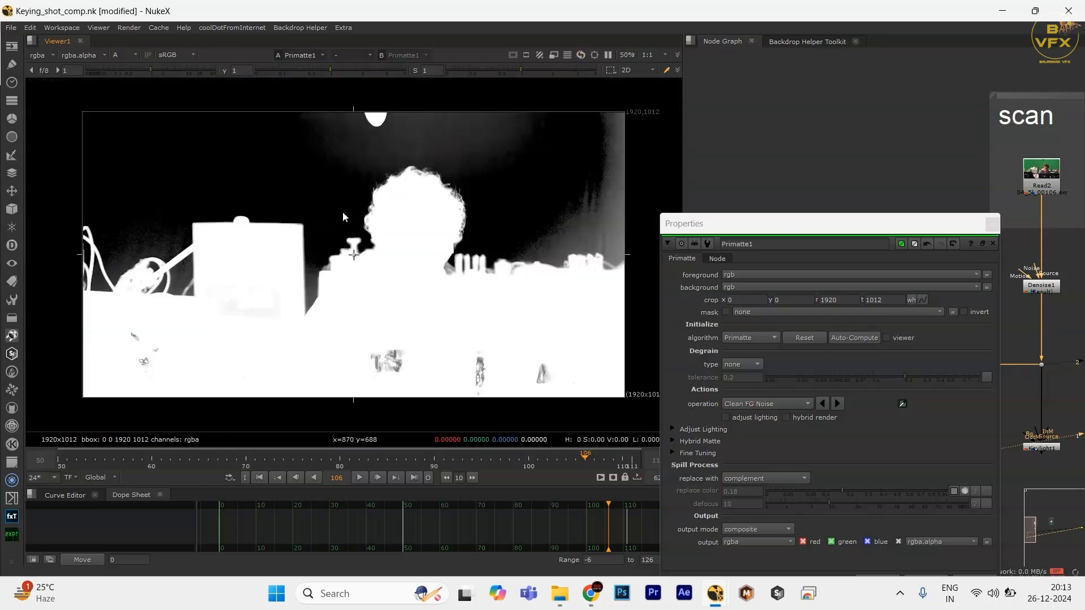
{"action": "left_click", "coordinate": [735, 404]}
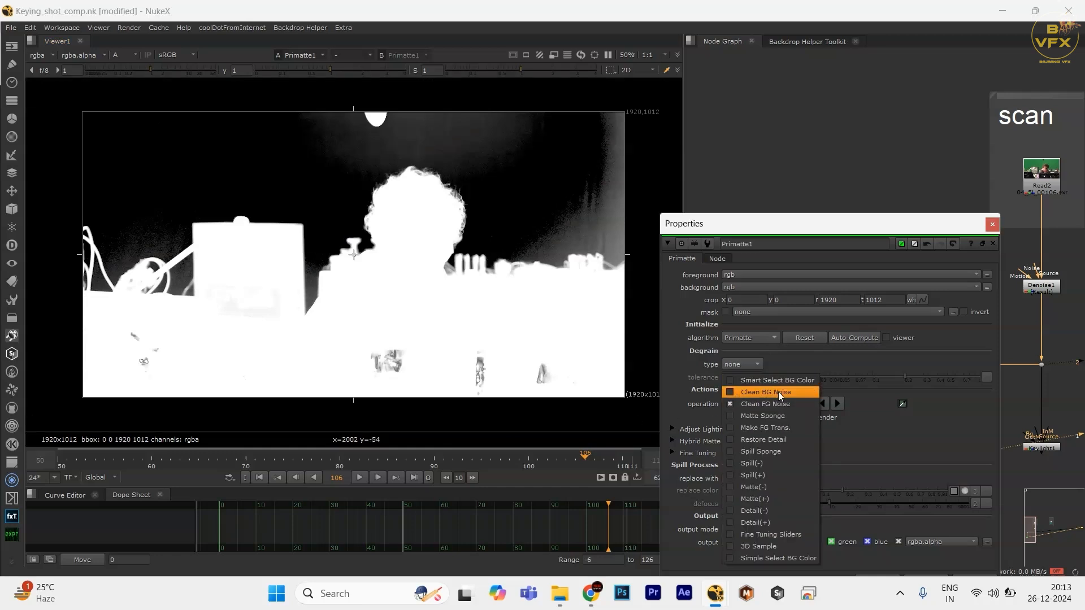
{"action": "left_click", "coordinate": [754, 393]}
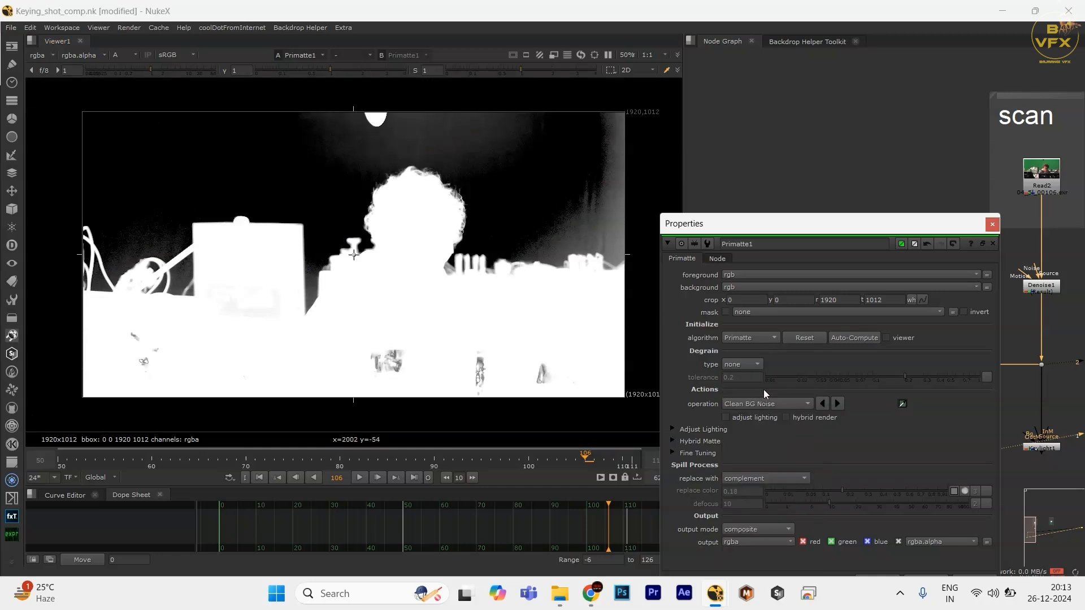
{"action": "left_click_drag", "start_coordinate": [548, 224], "coordinate": [538, 276]}
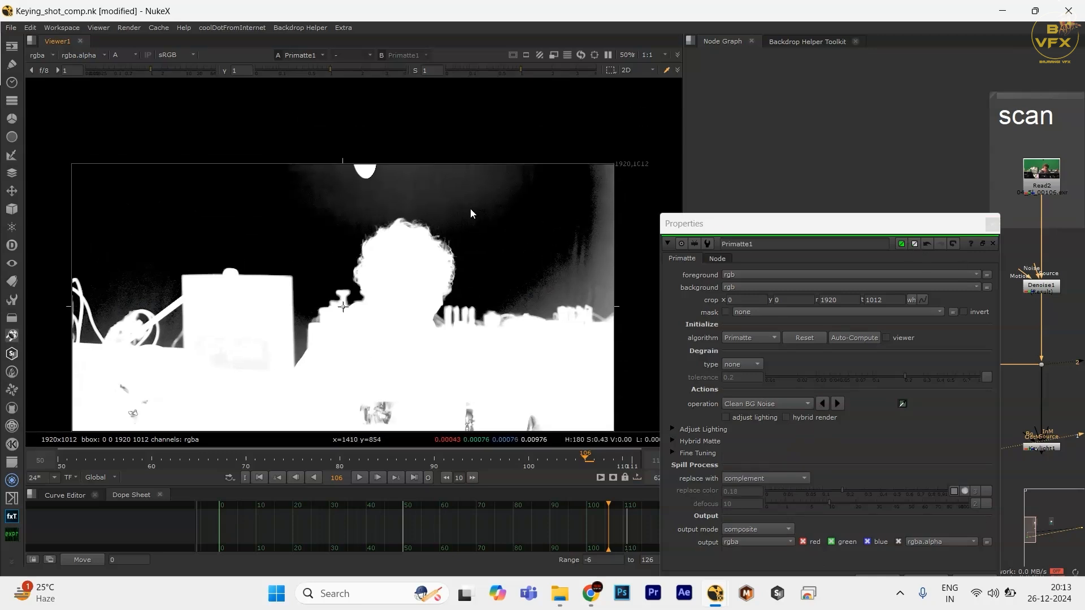
{"action": "scroll", "coordinate": [470, 208], "scroll_direction": "up", "scroll_amount": 2}
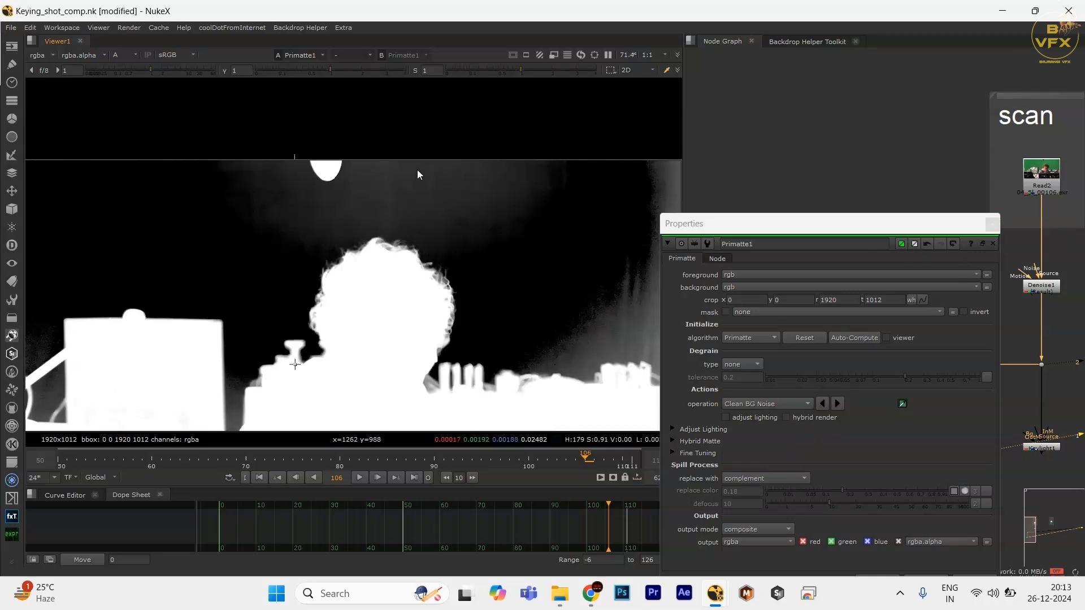
{"action": "left_click_drag", "start_coordinate": [416, 169], "coordinate": [439, 180]}
{"action": "mouse_move", "coordinate": [583, 273]}
{"action": "left_mouse_down"}
{"action": "mouse_move", "coordinate": [441, 225]}
{"action": "mouse_move", "coordinate": [514, 247]}
{"action": "mouse_move", "coordinate": [531, 295]}
{"action": "left_mouse_up"}
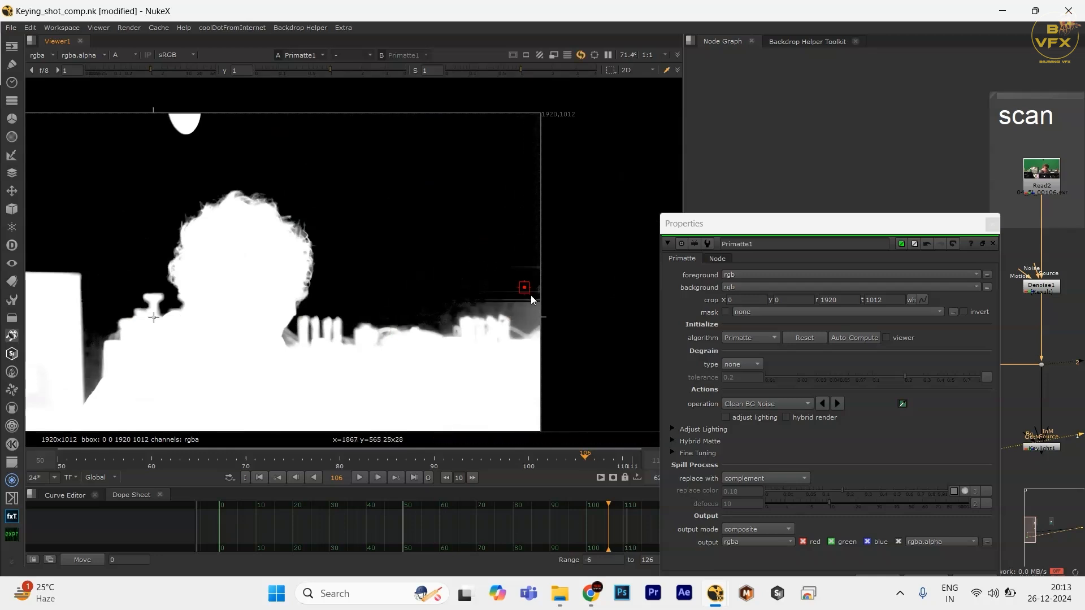
{"action": "scroll", "coordinate": [508, 271], "scroll_direction": "down", "scroll_amount": 3}
- Try sampling the grey patches in the lower centre of the matte with Clean FG Noise, and undo it
{"action": "left_click", "coordinate": [763, 404]}
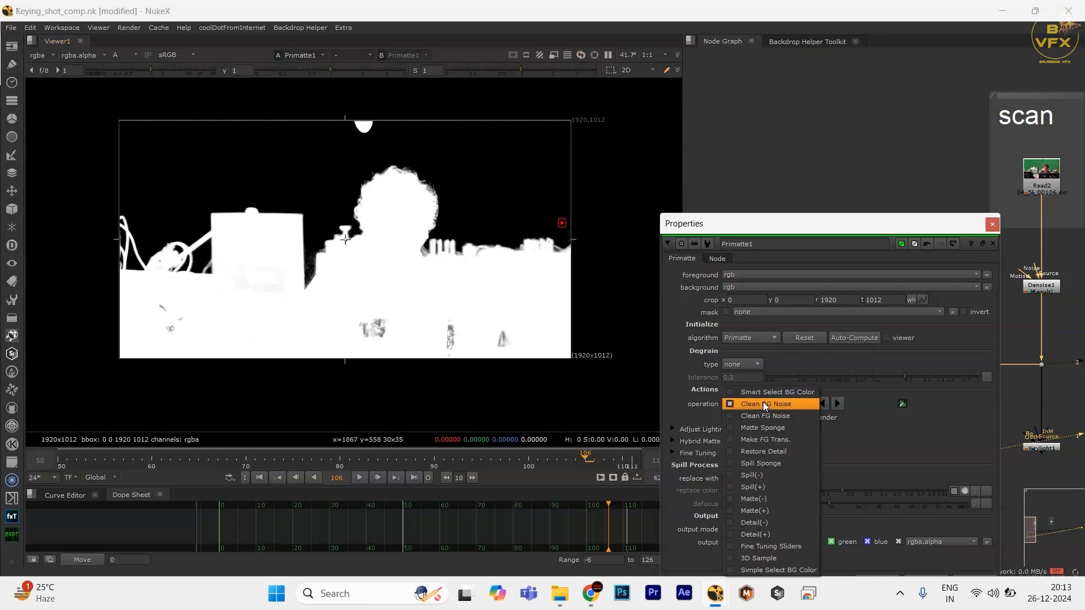
{"action": "left_click", "coordinate": [763, 416]}
{"action": "scroll", "coordinate": [433, 311], "scroll_direction": "up", "scroll_amount": 3}
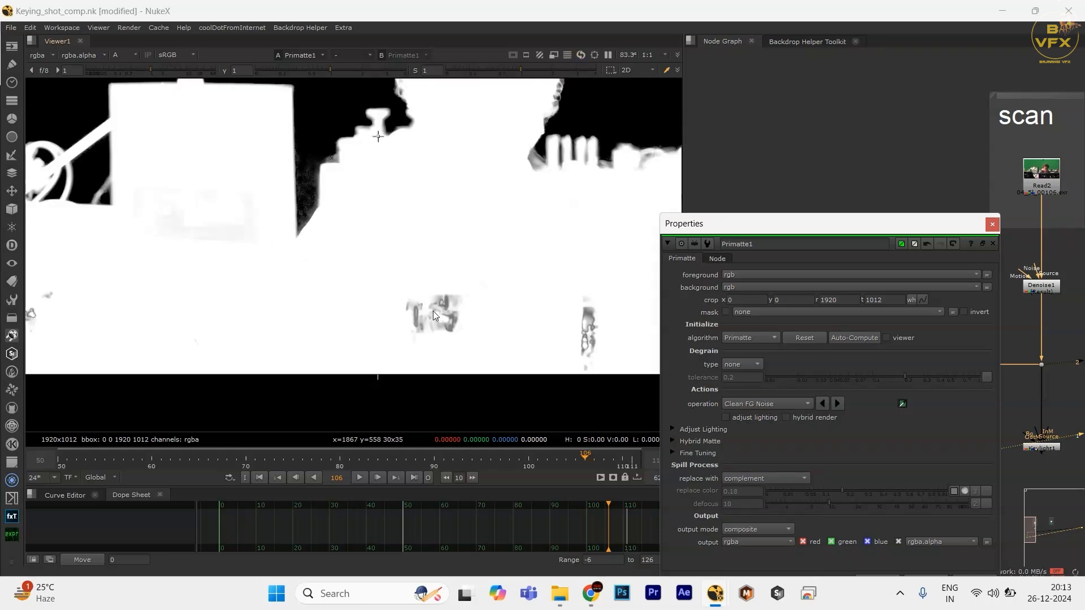
{"action": "left_click_drag", "start_coordinate": [383, 272], "coordinate": [478, 331]}
{"action": "scroll", "coordinate": [509, 305], "scroll_direction": "down", "scroll_amount": 3}
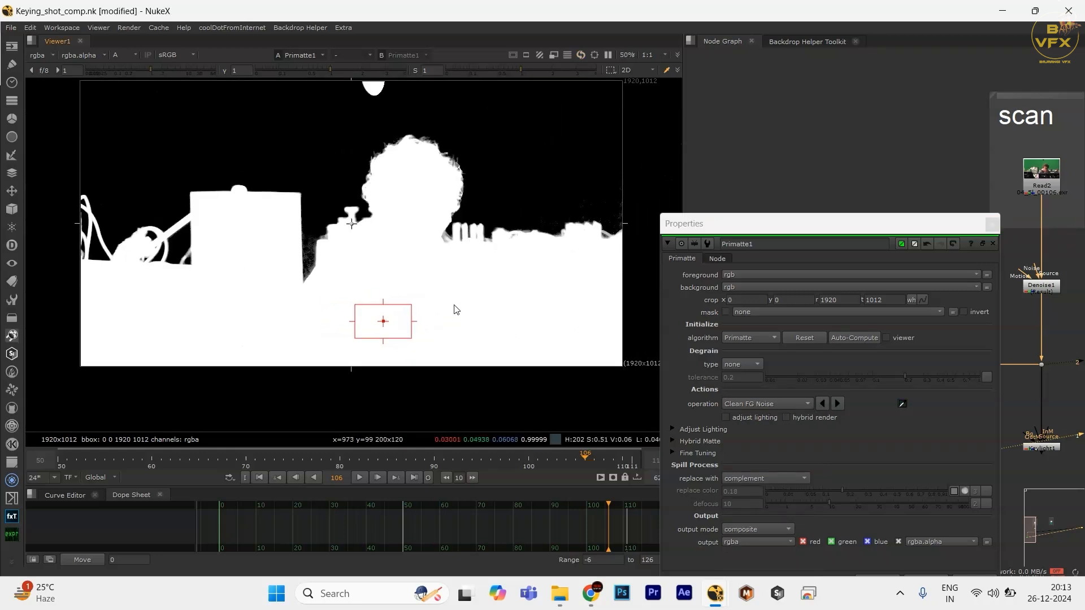
{"action": "scroll", "coordinate": [341, 260], "scroll_direction": "up", "scroll_amount": 3}
{"action": "key", "text": "ctrl+z"}
{"action": "scroll", "coordinate": [521, 261], "scroll_direction": "down", "scroll_amount": 3}
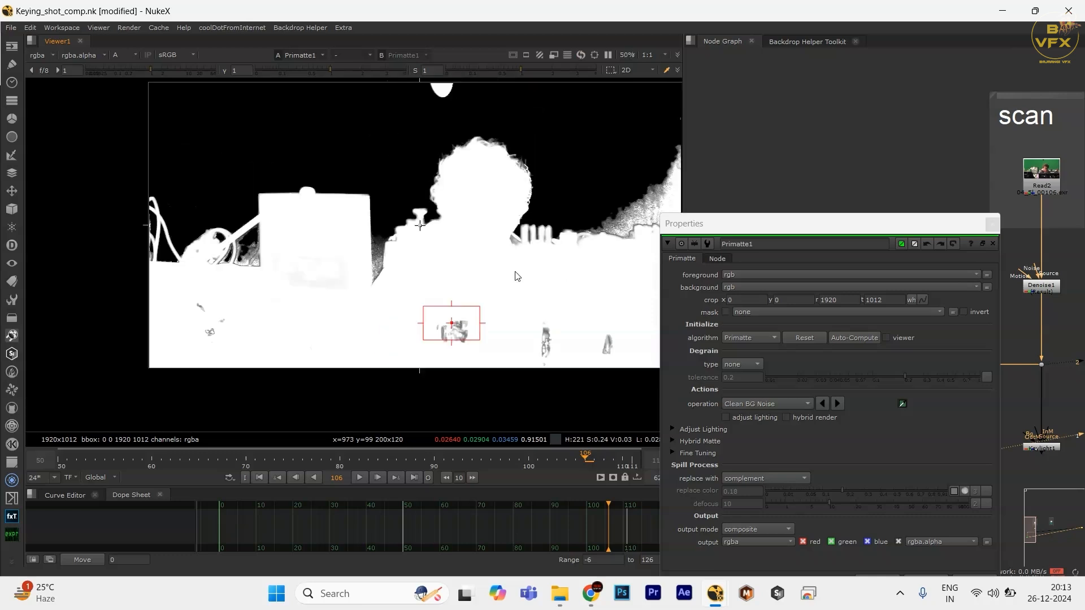
{"action": "left_click_drag", "start_coordinate": [515, 272], "coordinate": [491, 284]}
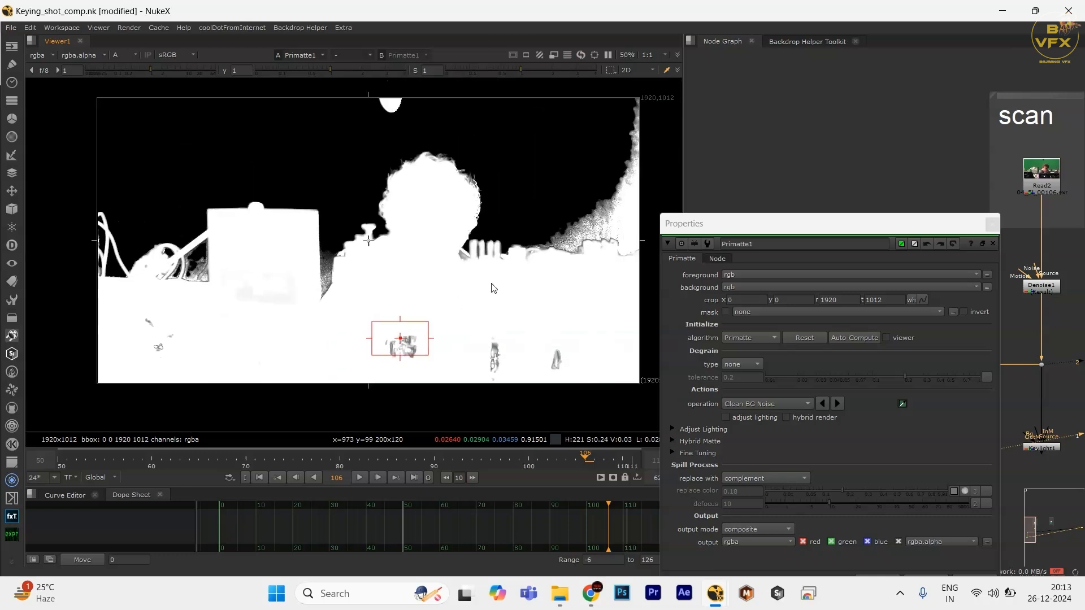
- Sample the grey noise along the image's right edge with Clean BG Noise and step back to frame 105
{"action": "left_click", "coordinate": [771, 403]}
{"action": "left_click", "coordinate": [772, 407]}
{"action": "scroll", "coordinate": [446, 248], "scroll_direction": "up", "scroll_amount": 3}
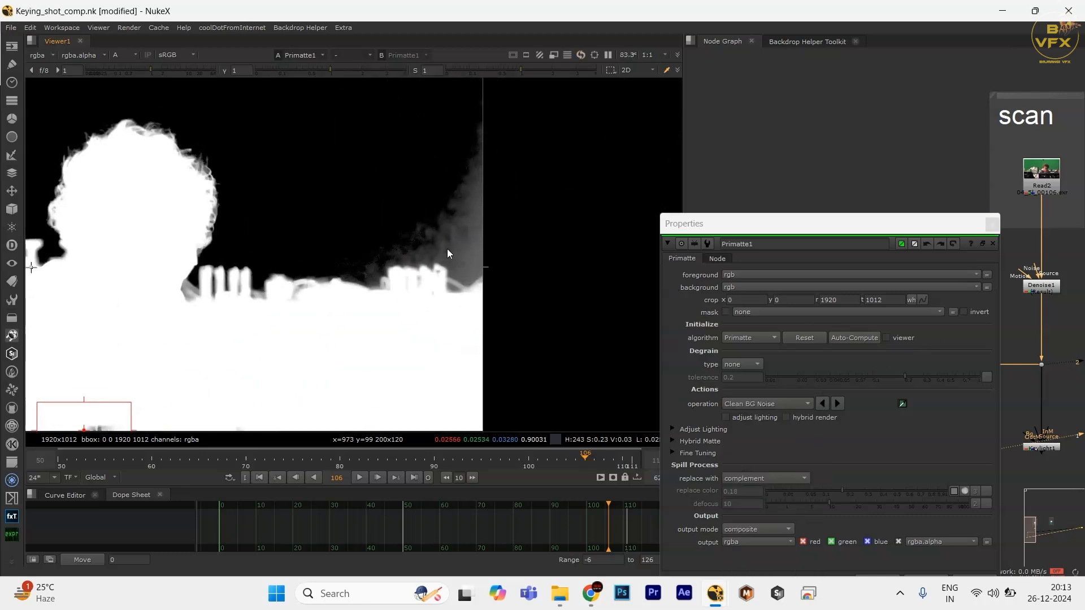
{"action": "key", "text": "Left"}
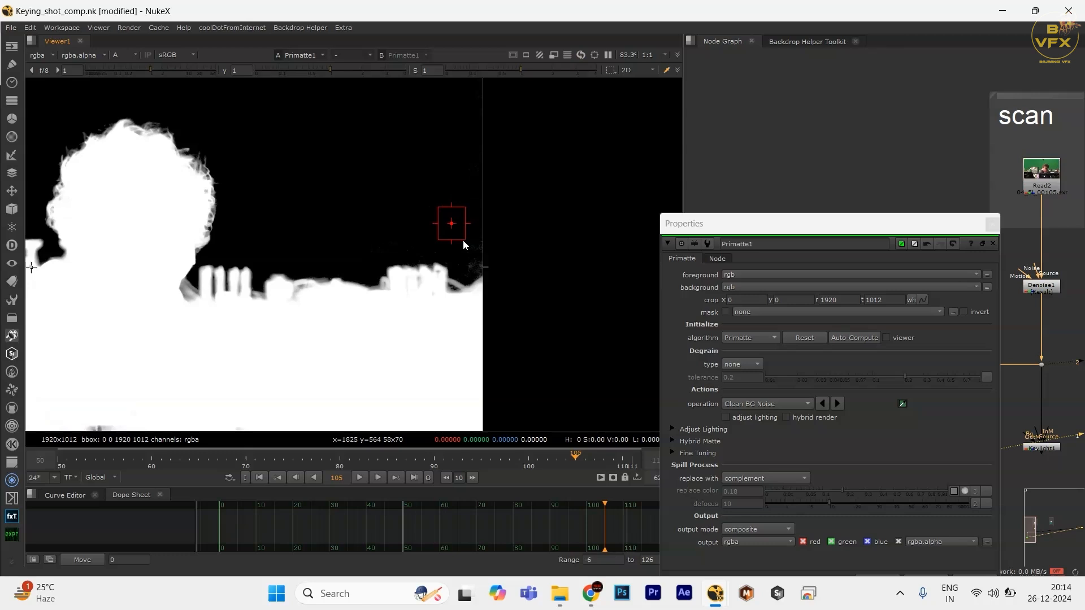
- At frame 63, sample the background noise between the equipment box and the shoulder, and check the matte at other frames up to 106
{"action": "key", "text": "f"}
{"action": "left_click", "coordinate": [452, 456]}
{"action": "left_click_drag", "start_coordinate": [320, 458], "coordinate": [309, 454]}
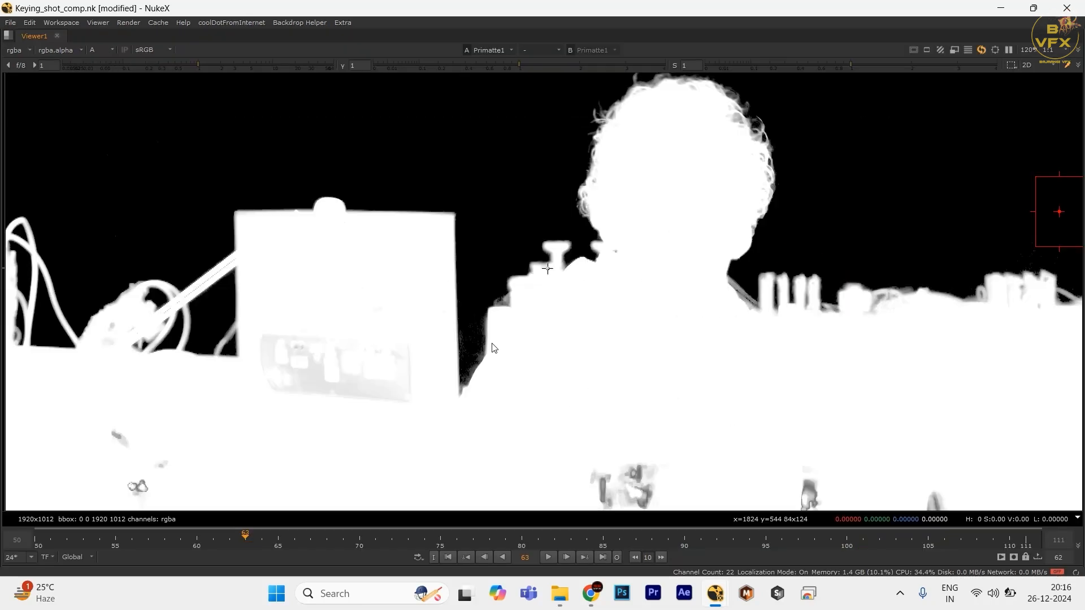
{"action": "scroll", "coordinate": [493, 347], "scroll_direction": "up", "scroll_amount": 5}
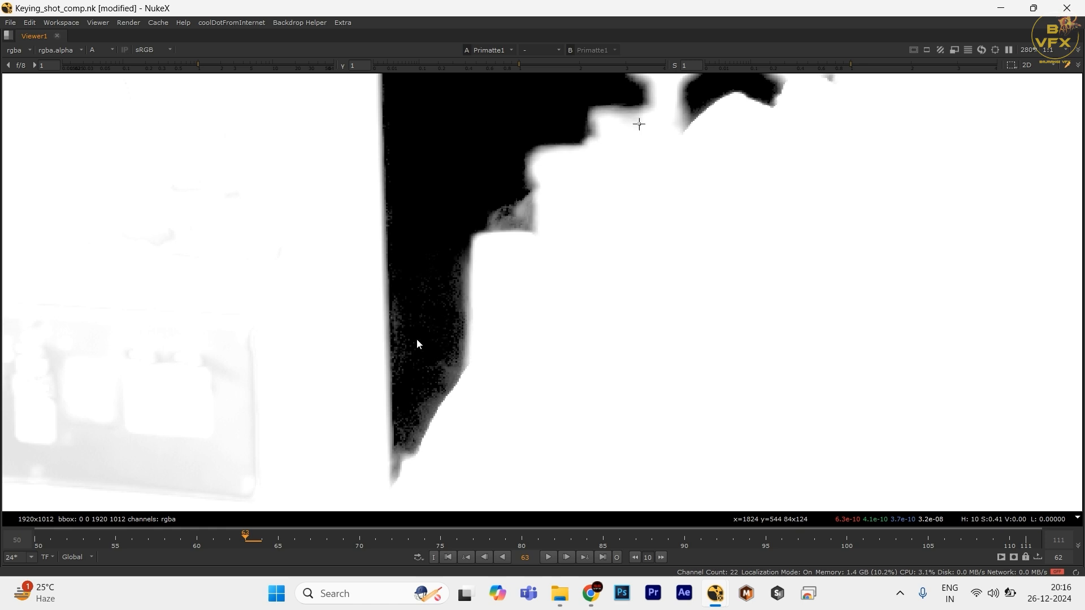
{"action": "left_click_drag", "start_coordinate": [407, 317], "coordinate": [444, 376]}
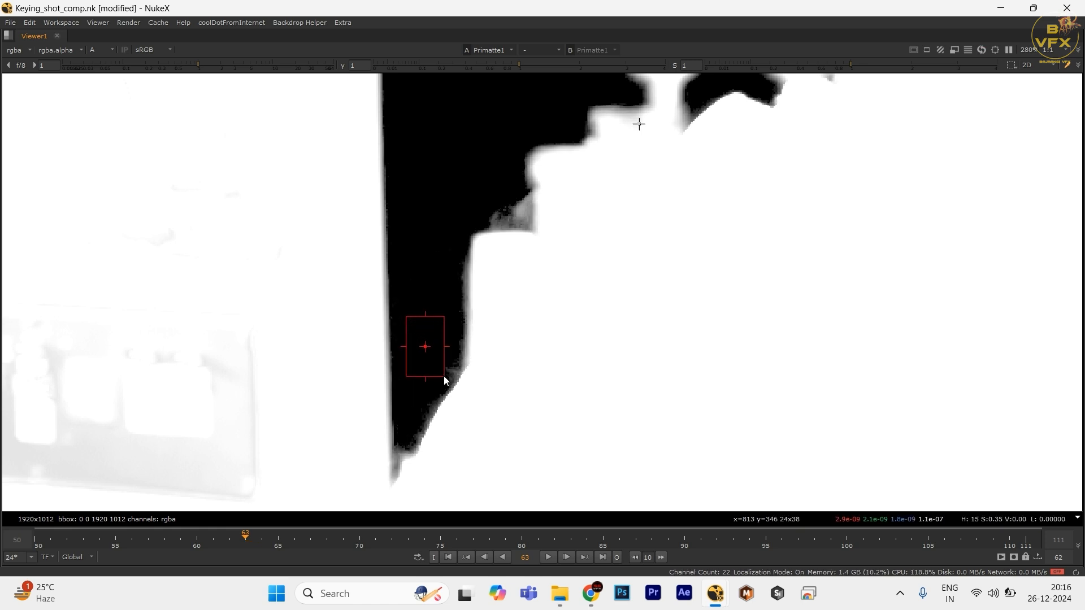
{"action": "scroll", "coordinate": [486, 254], "scroll_direction": "down", "scroll_amount": 8}
{"action": "left_click", "coordinate": [310, 540]}
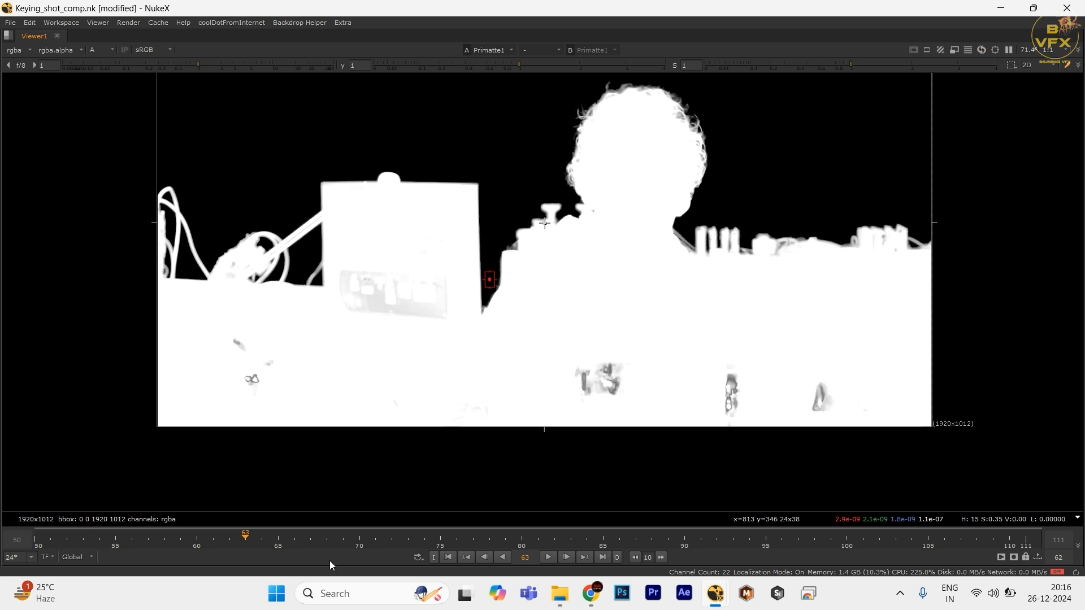
{"action": "left_click", "coordinate": [852, 544]}
{"action": "left_click", "coordinate": [941, 545]}
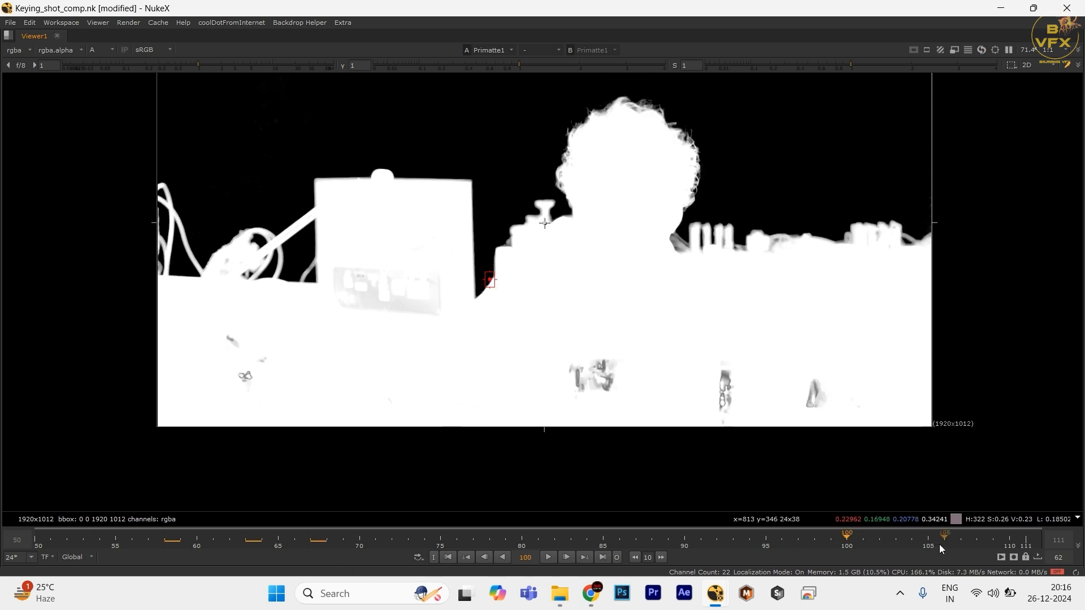
{"action": "key", "text": "space"}
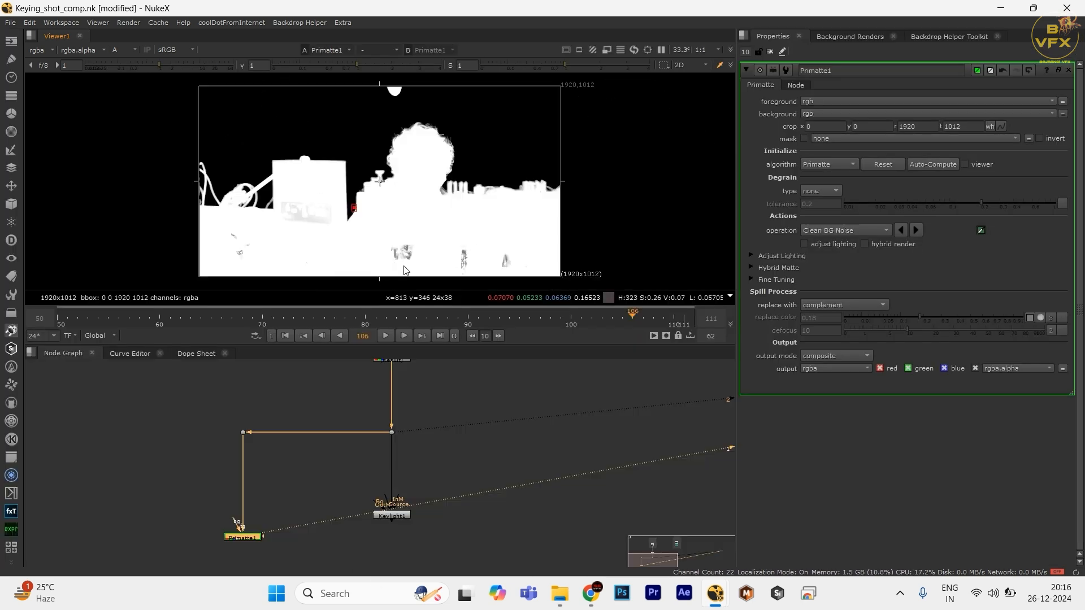
- Compare the alpha mattes of Keylight1 and Primatte1 at frame 106
{"action": "left_click_drag", "start_coordinate": [312, 474], "coordinate": [337, 439]}
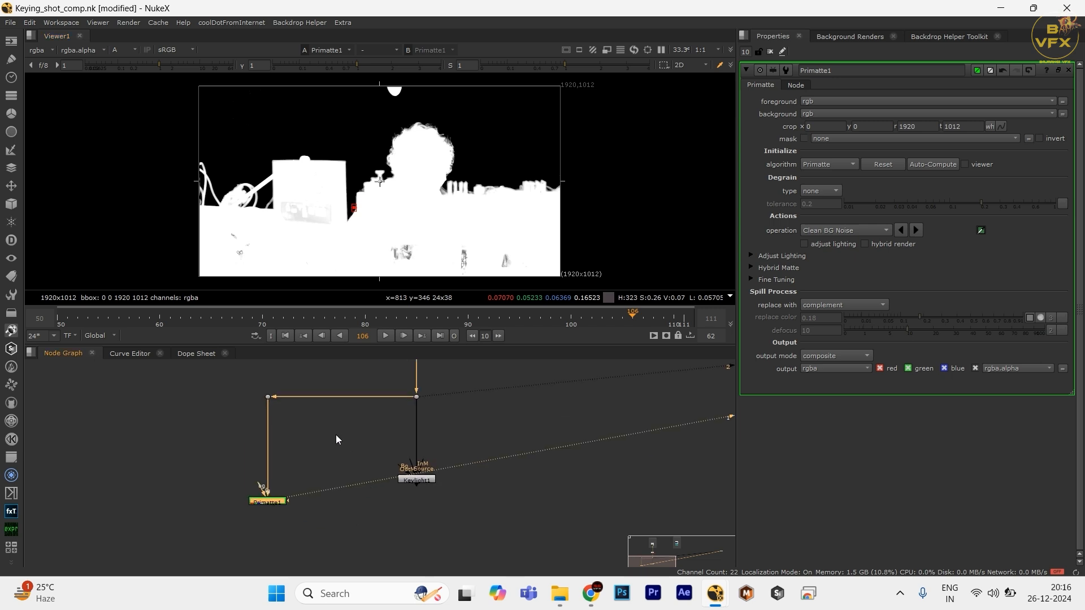
{"action": "left_click", "coordinate": [415, 479]}
{"action": "key", "text": "1"}
{"action": "scroll", "coordinate": [438, 146], "scroll_direction": "up", "scroll_amount": 1}
{"action": "left_click_drag", "start_coordinate": [441, 209], "coordinate": [456, 151]}
{"action": "left_click_drag", "start_coordinate": [378, 442], "coordinate": [451, 484]}
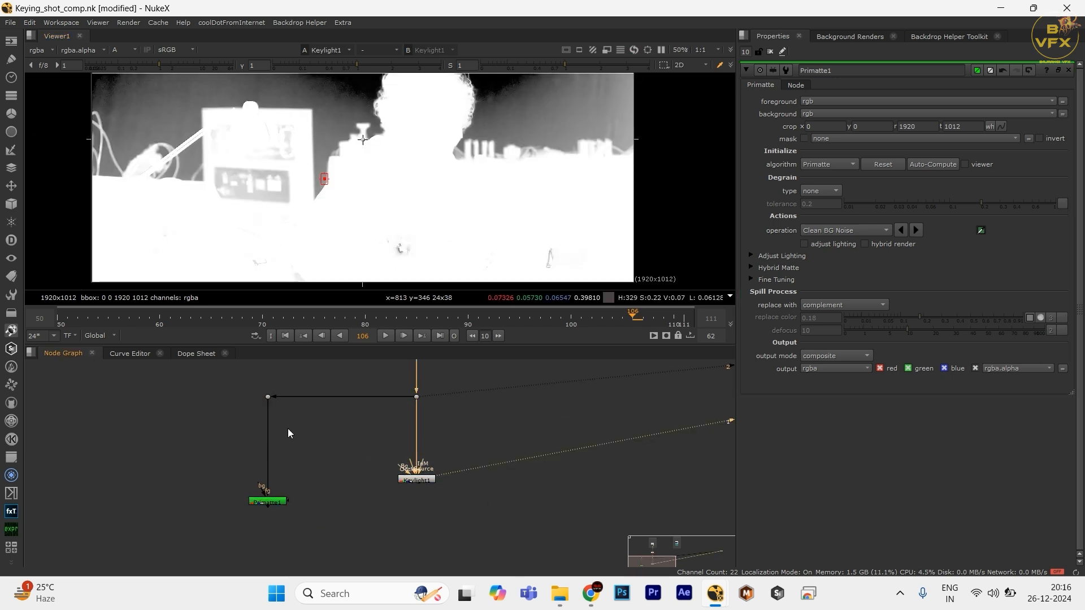
{"action": "left_click_drag", "start_coordinate": [287, 429], "coordinate": [194, 524]}
{"action": "key", "text": "1"}
{"action": "scroll", "coordinate": [344, 187], "scroll_direction": "down", "scroll_amount": 2}
{"action": "left_click_drag", "start_coordinate": [355, 196], "coordinate": [354, 216]}
{"action": "left_click_drag", "start_coordinate": [380, 453], "coordinate": [452, 482]}
{"action": "key", "text": "1"}
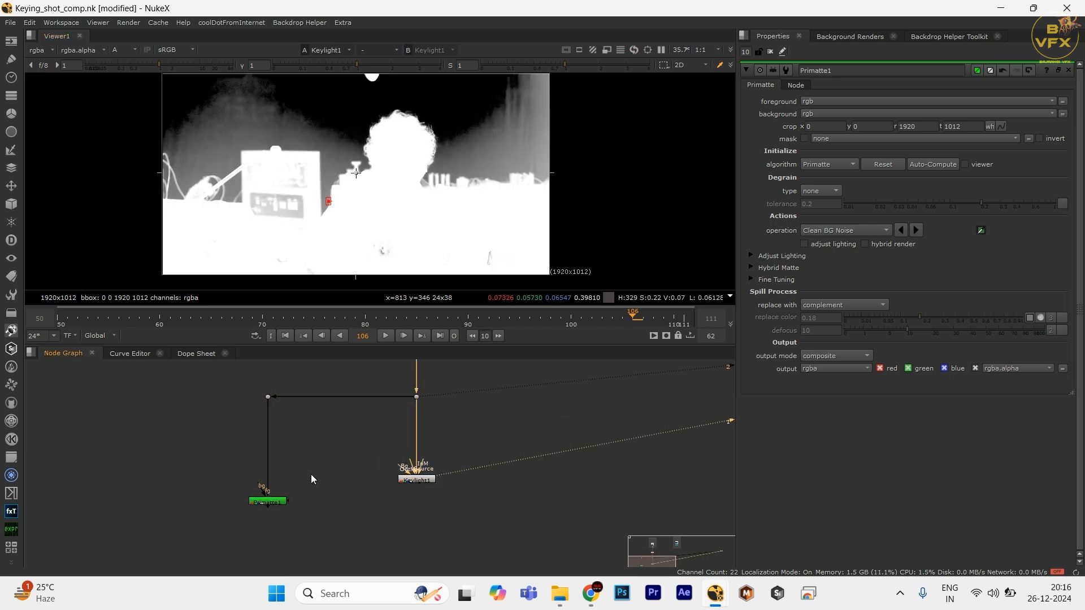
{"action": "left_click_drag", "start_coordinate": [325, 457], "coordinate": [243, 512]}
{"action": "key", "text": "1"}
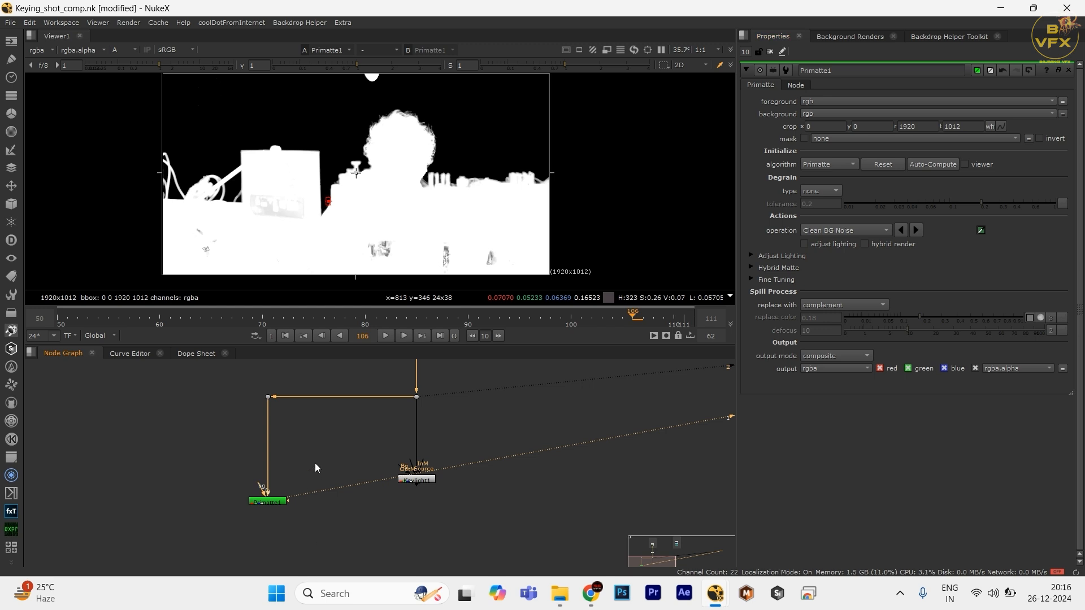
- View the source at the dot above Primatte1 and compare the RGB results of Keylight1 and Primatte1
{"action": "left_click_drag", "start_coordinate": [256, 378], "coordinate": [278, 405]}
{"action": "key", "text": "1"}
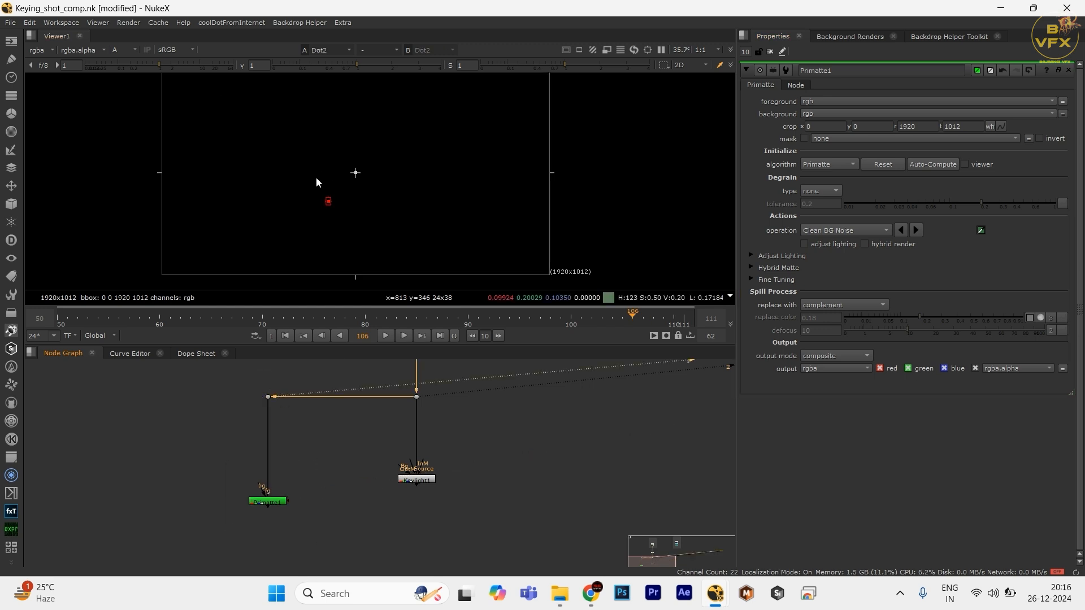
{"action": "key", "text": "a"}
{"action": "left_click_drag", "start_coordinate": [341, 443], "coordinate": [490, 534]}
{"action": "key", "text": "1"}
{"action": "left_click_drag", "start_coordinate": [356, 450], "coordinate": [588, 540]}
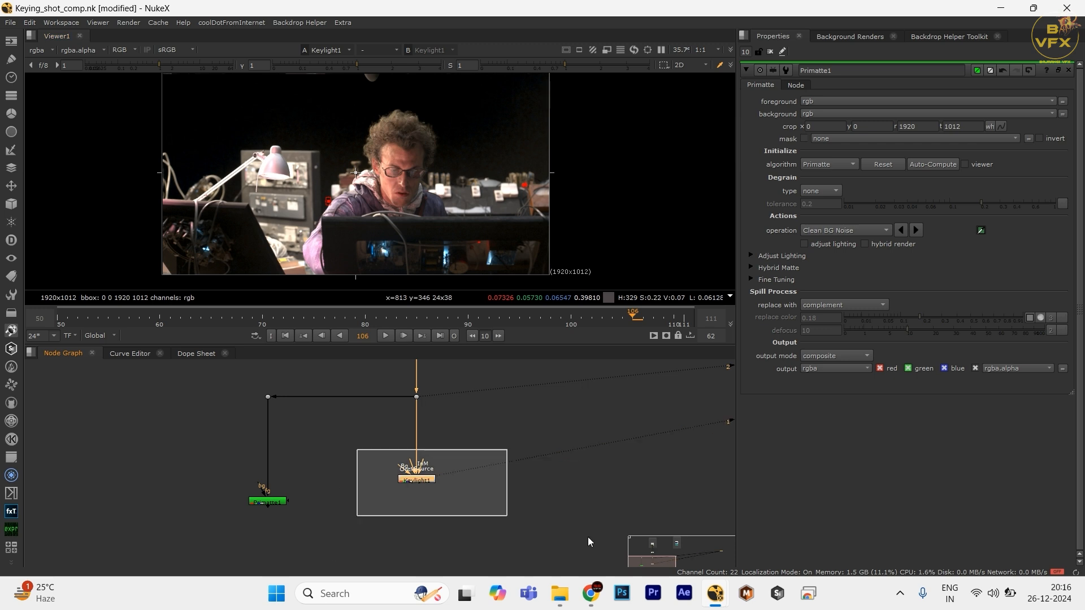
{"action": "key", "text": "1"}
{"action": "left_click_drag", "start_coordinate": [386, 503], "coordinate": [397, 493]}
{"action": "left_click_drag", "start_coordinate": [357, 452], "coordinate": [225, 545]}
{"action": "key", "text": "1"}
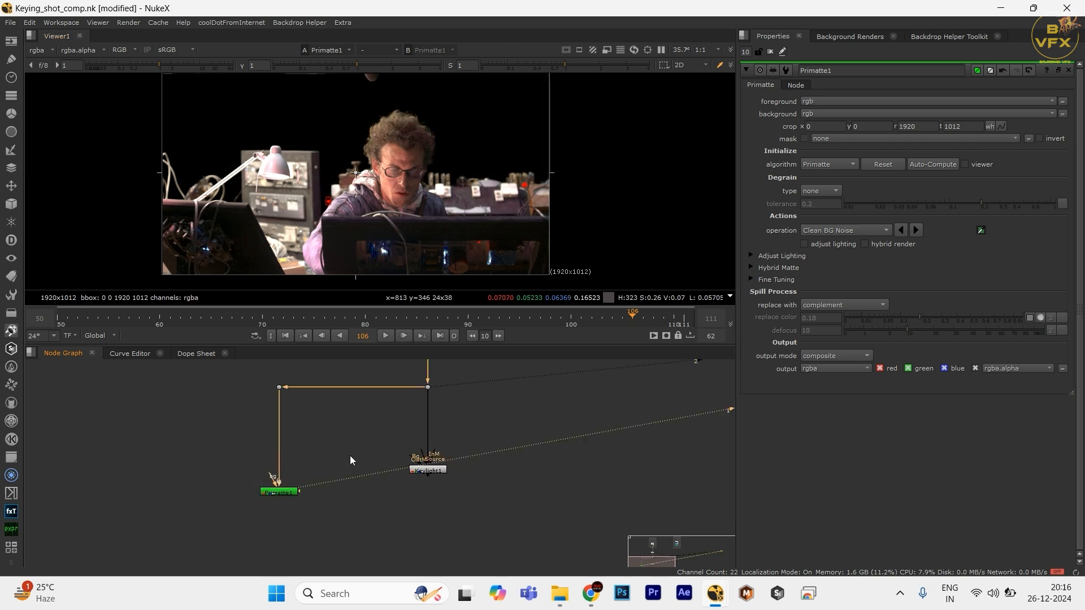
{"action": "left_click_drag", "start_coordinate": [339, 456], "coordinate": [237, 531]}
{"action": "left_click_drag", "start_coordinate": [398, 436], "coordinate": [474, 497]}
{"action": "key", "text": "1"}
{"action": "left_click_drag", "start_coordinate": [316, 452], "coordinate": [206, 542]}
{"action": "key", "text": "1"}
{"action": "left_click_drag", "start_coordinate": [274, 495], "coordinate": [275, 497]}
- Switch back to the alpha channel and compare the Keylight1 and Primatte1 mattes around the hair up close
{"action": "key", "text": "a"}
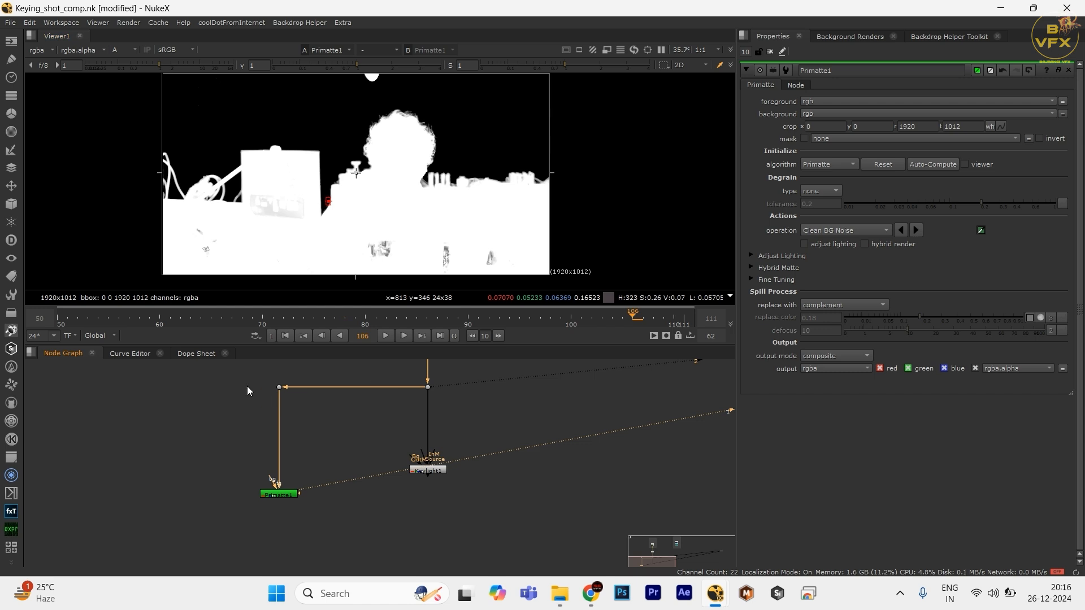
{"action": "left_click_drag", "start_coordinate": [375, 446], "coordinate": [489, 489]}
{"action": "key", "text": "1"}
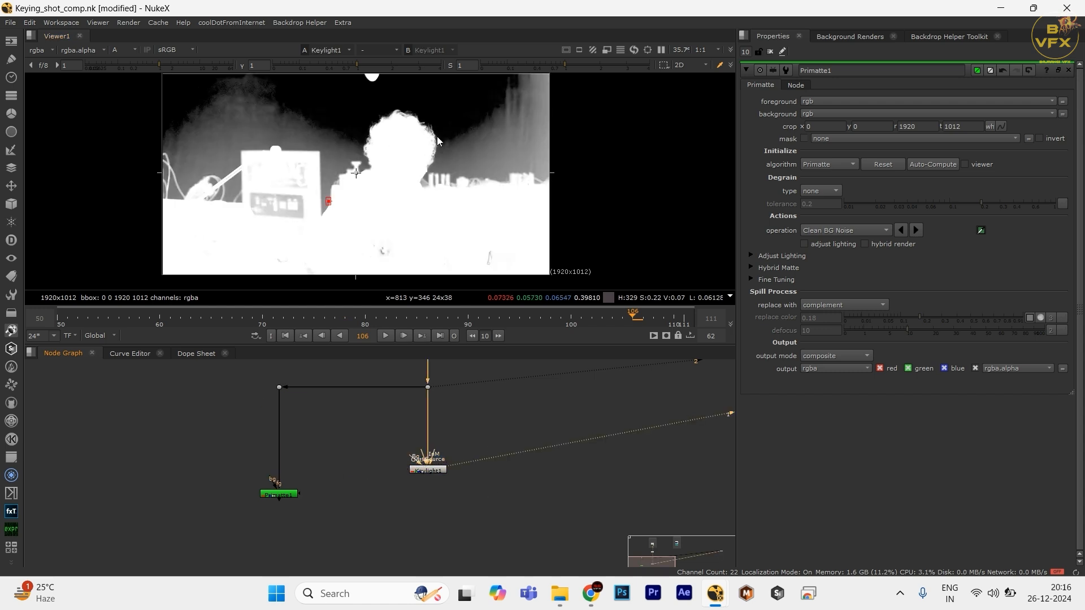
{"action": "scroll", "coordinate": [435, 135], "scroll_direction": "up", "scroll_amount": 4}
{"action": "scroll", "coordinate": [260, 440], "scroll_direction": "down", "scroll_amount": 2}
{"action": "left_click_drag", "start_coordinate": [248, 444], "coordinate": [284, 483]}
{"action": "key", "text": "1"}
- Move the Primatte1 branch farther from Keylight1 and add a second Keylight node between them
{"action": "left_click_drag", "start_coordinate": [220, 407], "coordinate": [348, 551]}
{"action": "left_click_drag", "start_coordinate": [320, 501], "coordinate": [223, 501]}
{"action": "left_click", "coordinate": [281, 470]}
{"action": "key", "text": "Tab"}
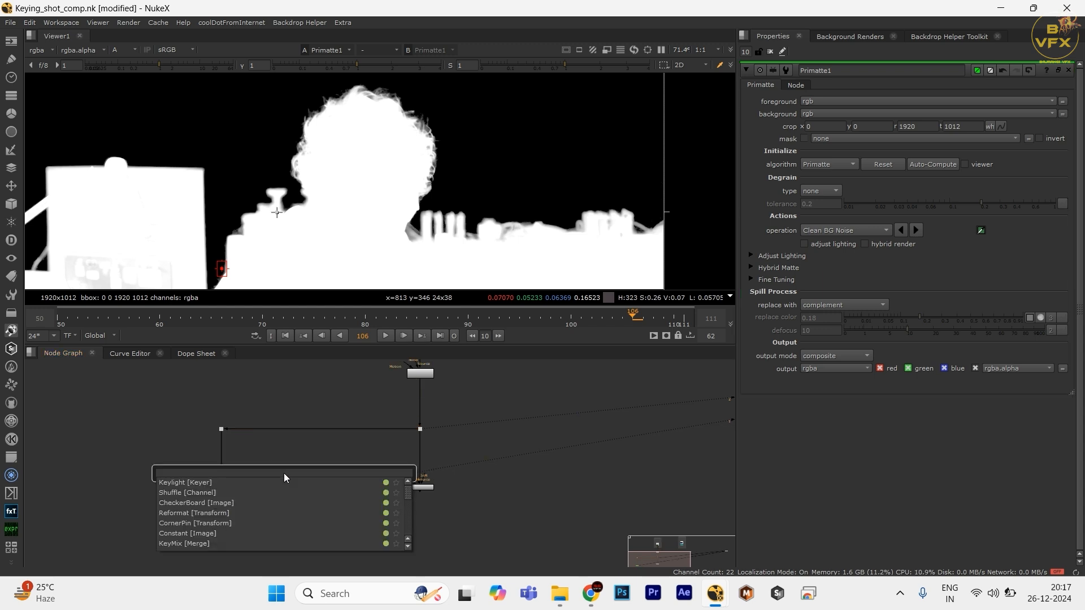
{"action": "type", "text": "keylil"}
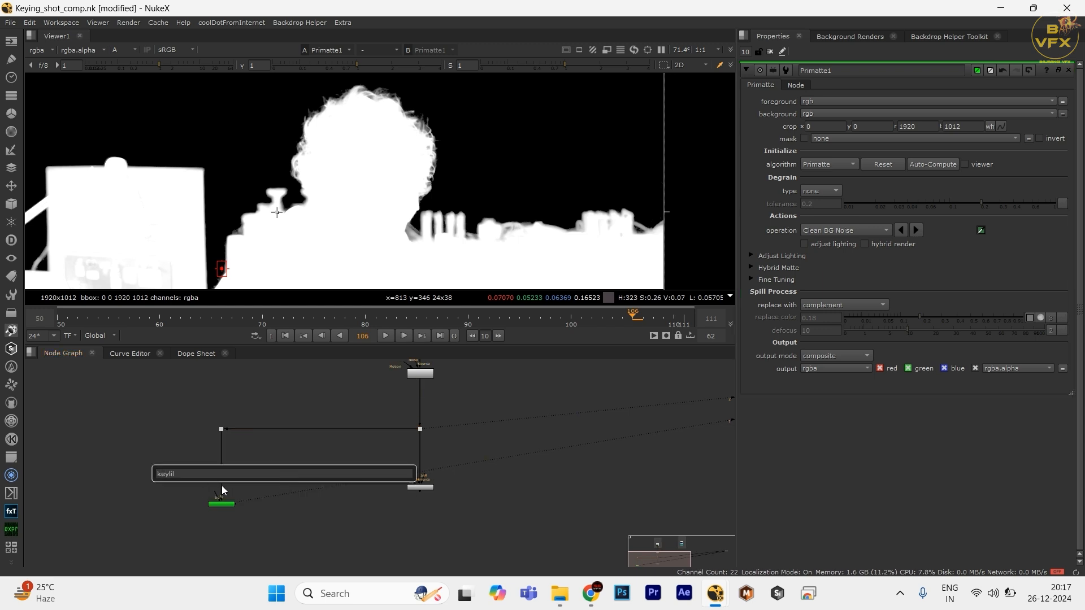
{"action": "key", "text": "BackSpace"}
{"action": "key", "text": "Return"}
{"action": "scroll", "coordinate": [283, 469], "scroll_direction": "up", "scroll_amount": 1}
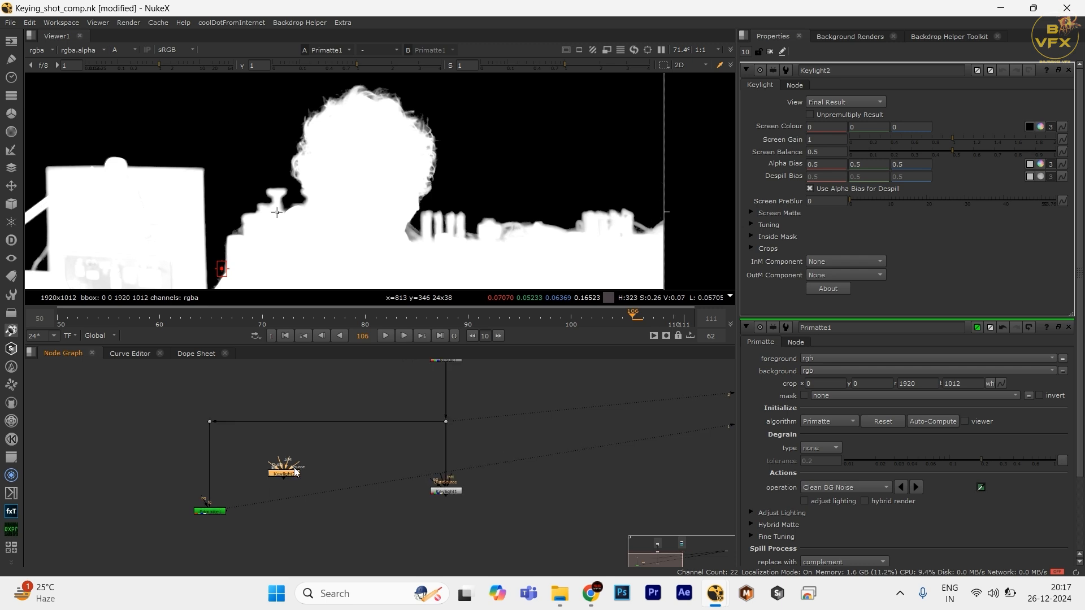
- View the source plate at the dot above Primatte1 and inspect its red and green channels
{"action": "left_click_drag", "start_coordinate": [299, 463], "coordinate": [227, 429]}
{"action": "left_click_drag", "start_coordinate": [157, 399], "coordinate": [220, 431]}
{"action": "key", "text": "1"}
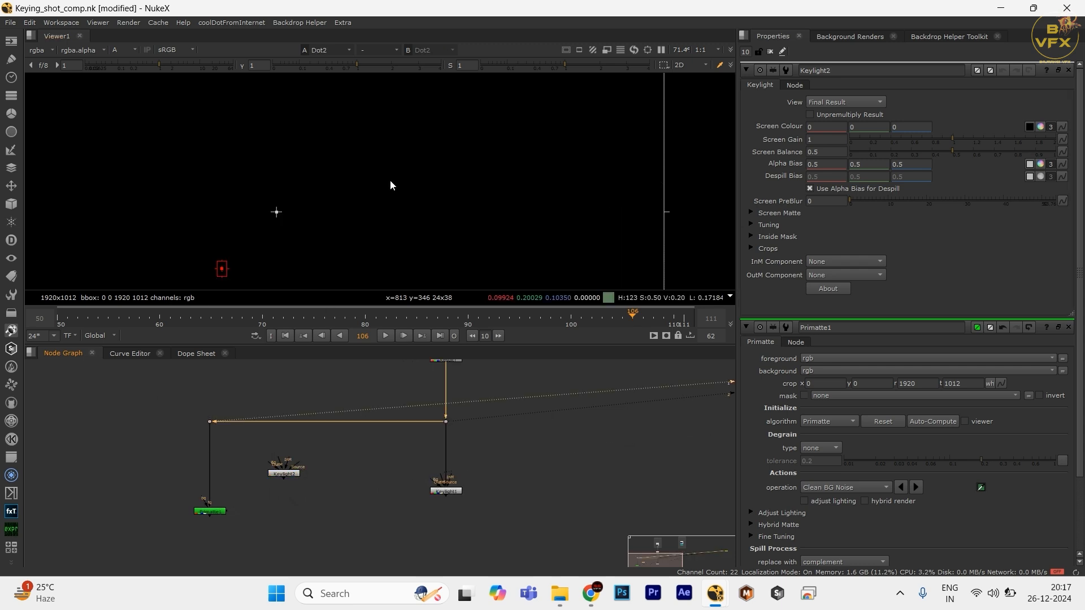
{"action": "key", "text": "f"}
{"action": "key", "text": "a"}
{"action": "key", "text": "b"}
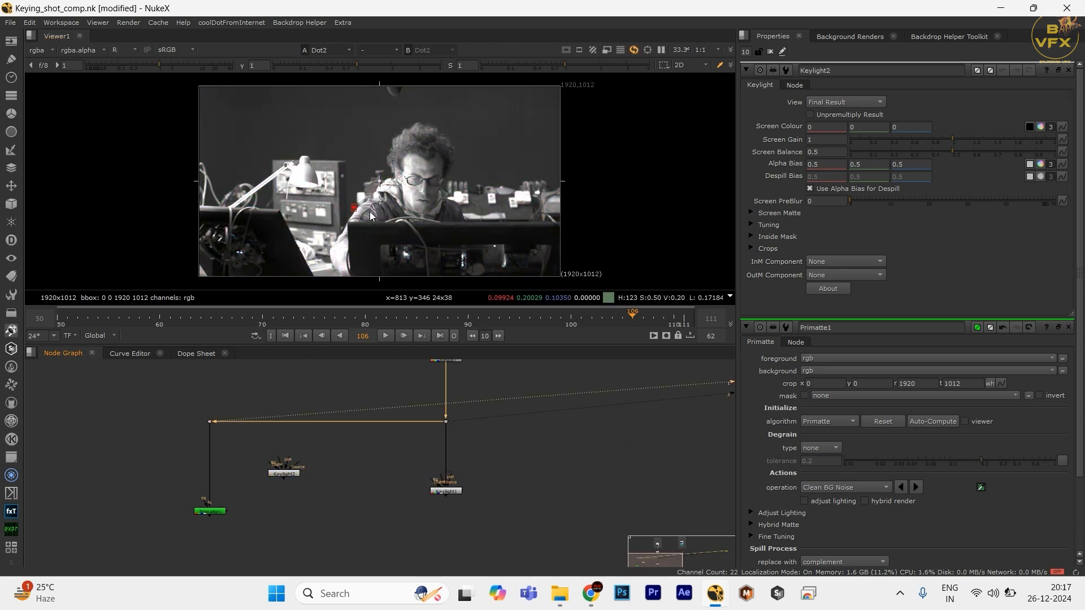
{"action": "scroll", "coordinate": [426, 231], "scroll_direction": "up", "scroll_amount": 2}
{"action": "key", "text": "g"}
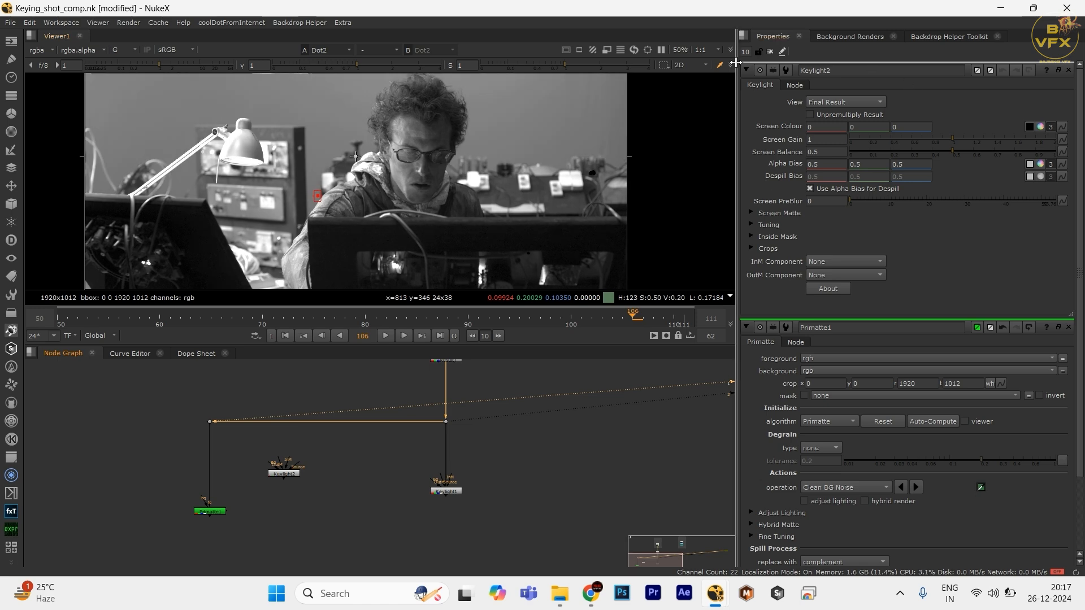
{"action": "left_click", "coordinate": [556, 429]}
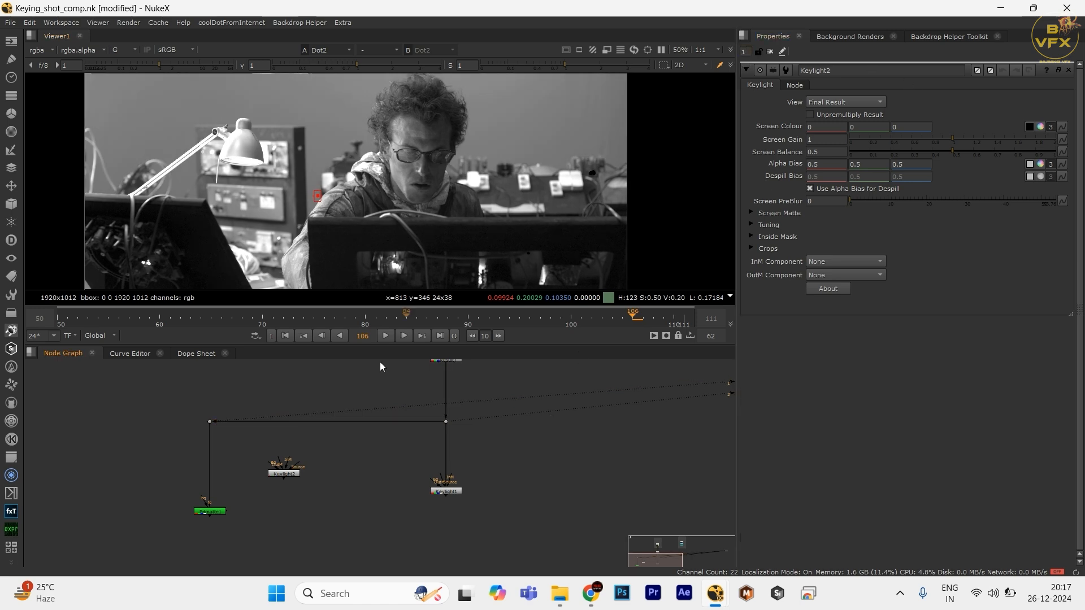
- Compare the source plate's blue and green channels and return the viewer to full colour
{"action": "key", "text": "b"}
{"action": "key", "text": "g"}
{"action": "key", "text": "b"}
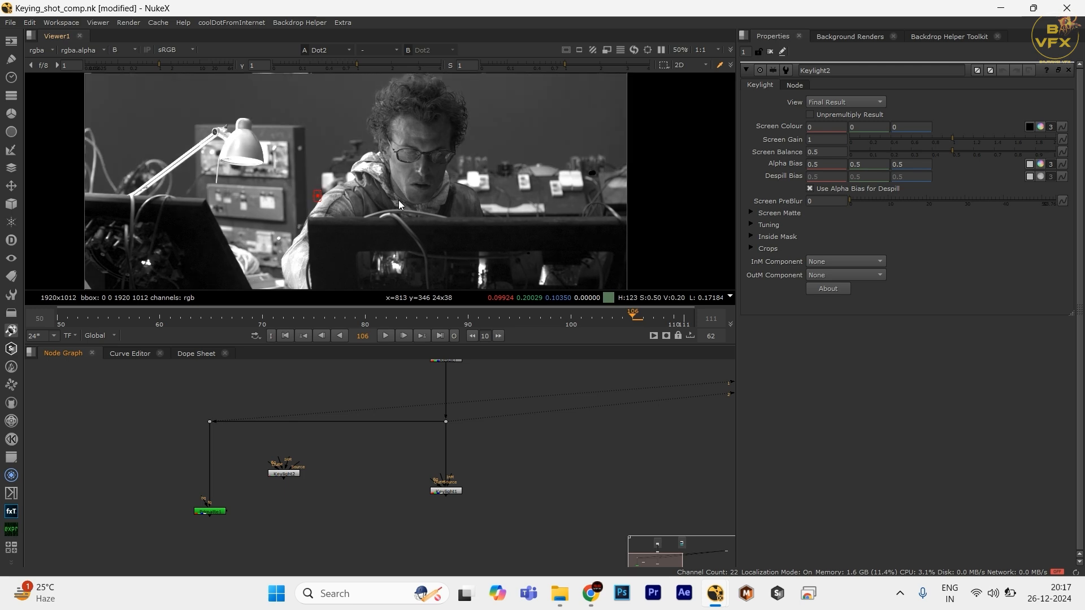
{"action": "scroll", "coordinate": [398, 200], "scroll_direction": "down", "scroll_amount": 2}
{"action": "key", "text": "g"}
{"action": "scroll", "coordinate": [398, 200], "scroll_direction": "up", "scroll_amount": 2}
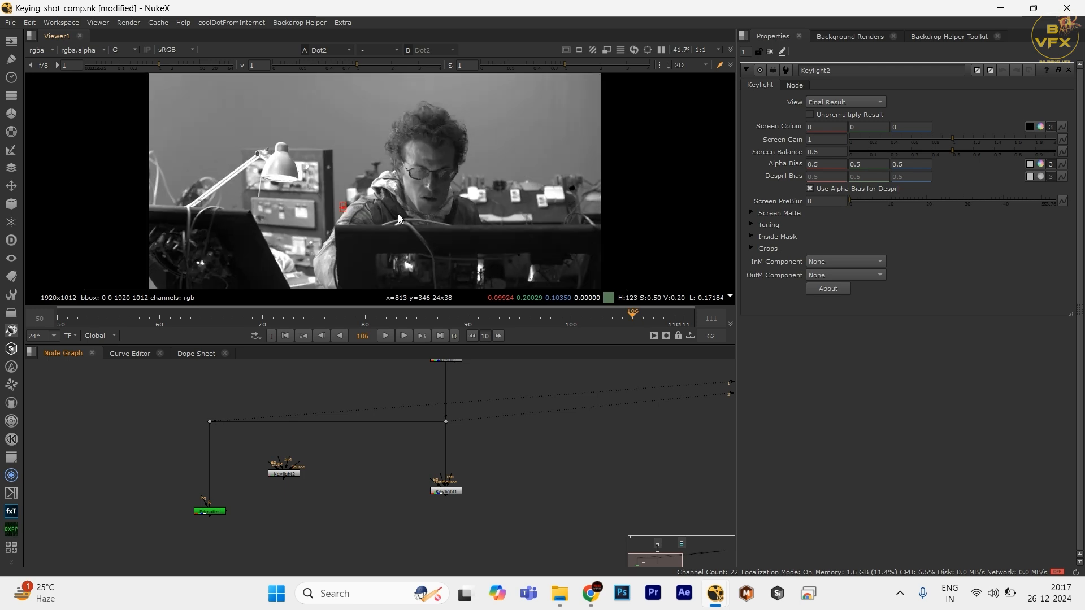
{"action": "scroll", "coordinate": [396, 215], "scroll_direction": "up", "scroll_amount": 2}
{"action": "key", "text": "g"}
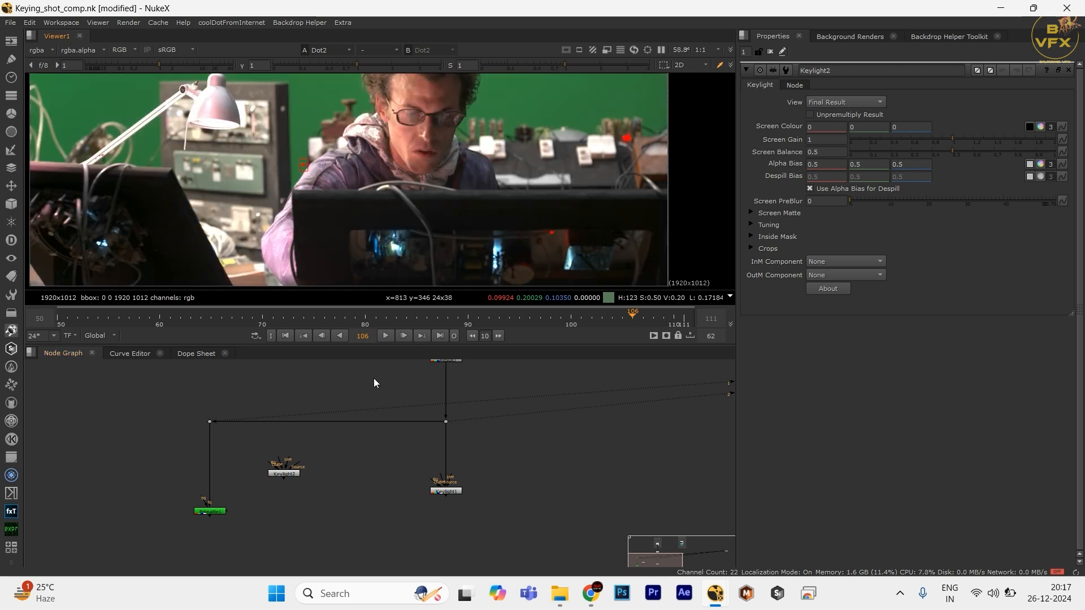
- Insert a dot in the horizontal pipe between the Primatte1 and Keylight1 branches and connect Keylight2's Source input to it
{"action": "scroll", "coordinate": [345, 440], "scroll_direction": "up", "scroll_amount": 2}
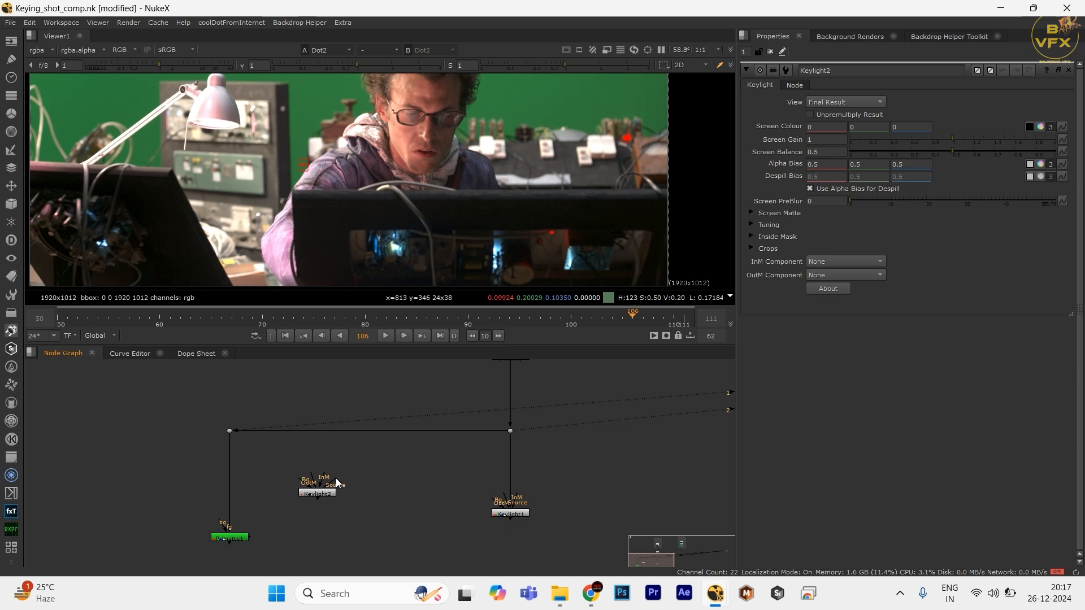
{"action": "mouse_move", "coordinate": [328, 463]}
{"action": "left_mouse_down"}
{"action": "mouse_move", "coordinate": [344, 505]}
{"action": "mouse_move", "coordinate": [276, 412]}
{"action": "mouse_move", "coordinate": [243, 405]}
{"action": "mouse_move", "coordinate": [354, 444]}
{"action": "mouse_move", "coordinate": [332, 472]}
{"action": "left_mouse_up"}
{"action": "left_click_drag", "start_coordinate": [380, 403], "coordinate": [331, 403]}
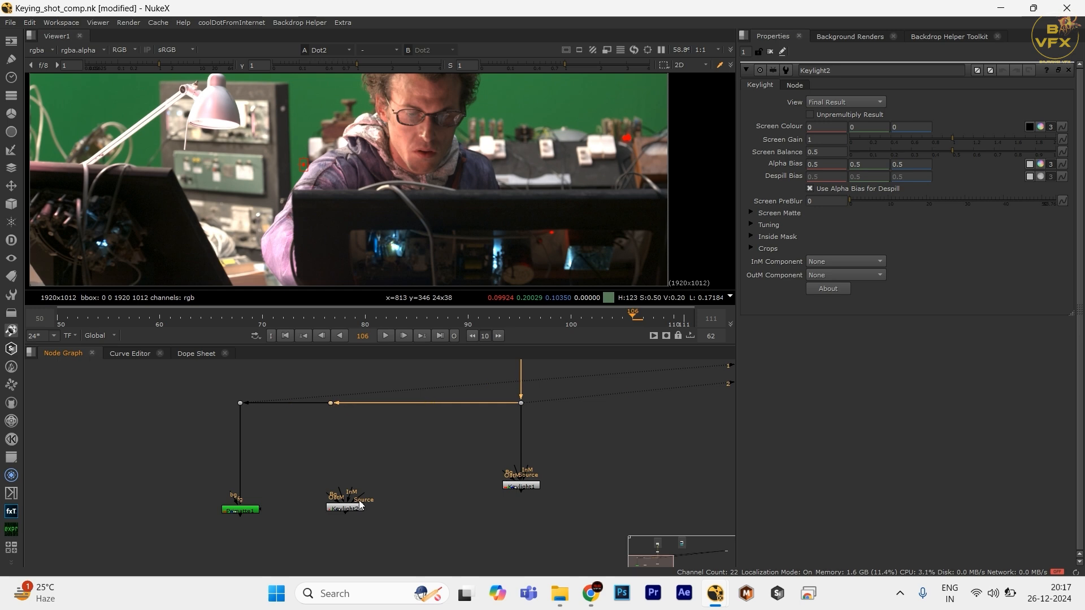
{"action": "left_click_drag", "start_coordinate": [361, 497], "coordinate": [332, 405]}
{"action": "left_click_drag", "start_coordinate": [349, 509], "coordinate": [378, 469]}
{"action": "left_click", "coordinate": [358, 533]}
- View Keylight2, space the Primatte1 branch away from it, and align Keylight2 under its new dot
{"action": "left_click", "coordinate": [333, 504]}
{"action": "key", "text": "1"}
{"action": "scroll", "coordinate": [298, 452], "scroll_direction": "down", "scroll_amount": 1}
{"action": "left_click_drag", "start_coordinate": [299, 452], "coordinate": [330, 504]}
{"action": "left_click_drag", "start_coordinate": [272, 400], "coordinate": [369, 557]}
{"action": "left_click_drag", "start_coordinate": [323, 524], "coordinate": [294, 526]}
{"action": "left_click", "coordinate": [399, 522]}
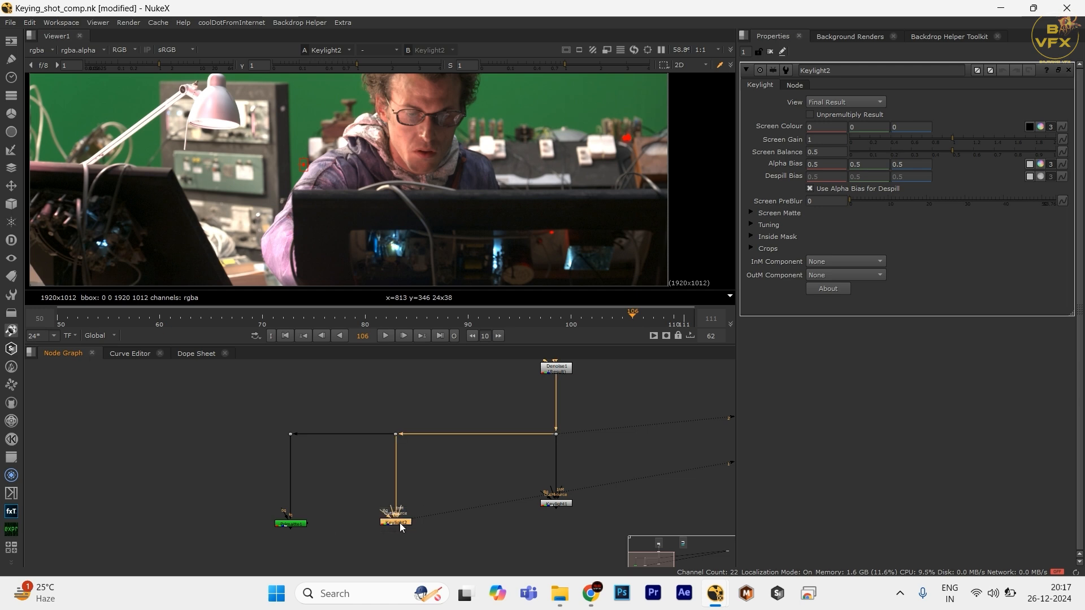
{"action": "left_click", "coordinate": [400, 507]}
{"action": "scroll", "coordinate": [490, 146], "scroll_direction": "down", "scroll_amount": 1}
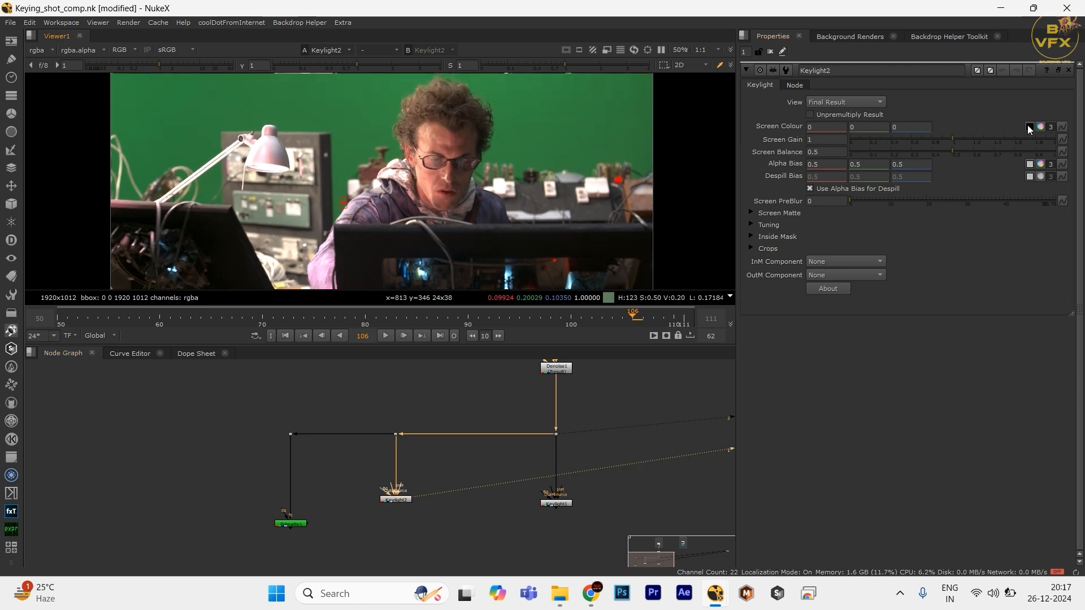
- Try sampling the green backdrop beside the head as Keylight2's Screen Colour, check the alpha, and undo the sample
{"action": "left_click", "coordinate": [541, 113], "text": "ctrl"}
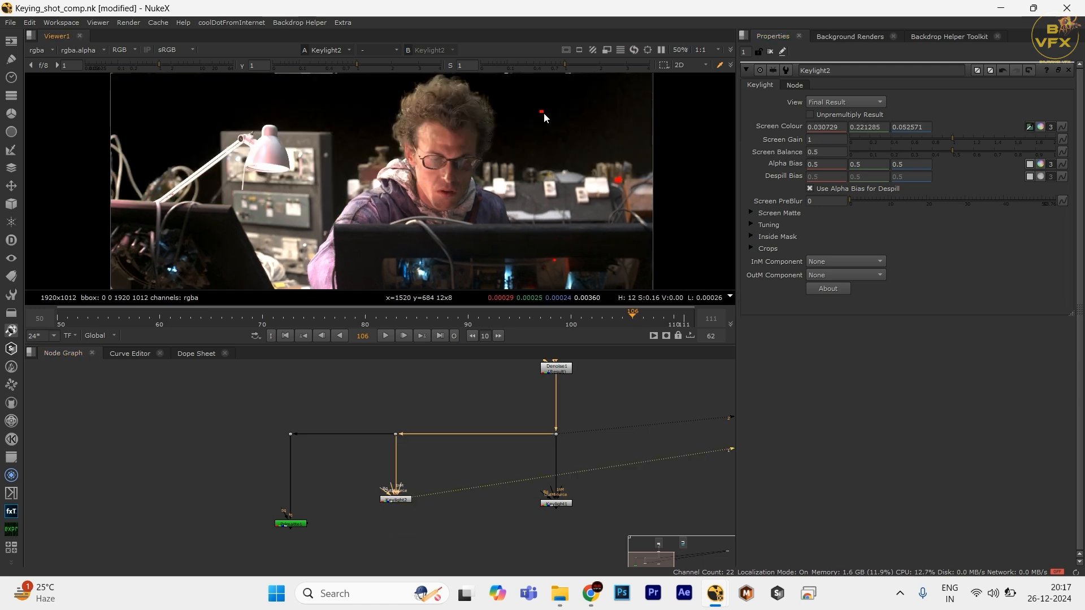
{"action": "key", "text": "a"}
{"action": "left_click_drag", "start_coordinate": [560, 144], "coordinate": [522, 180]}
{"action": "key", "text": "ctrl+z"}
{"action": "key", "text": "a"}
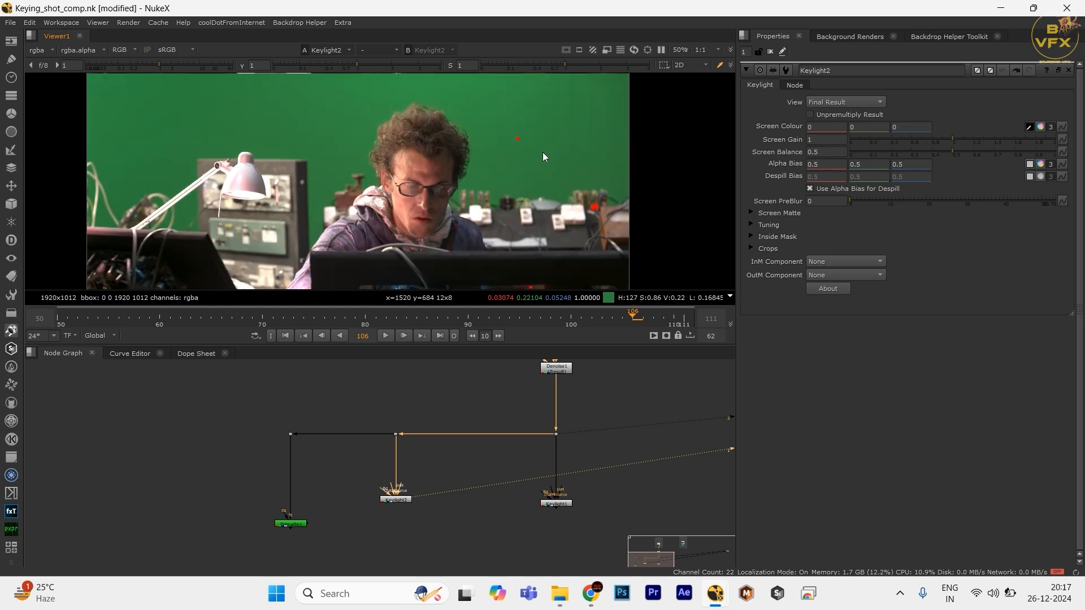
- Sample the green backdrop beside the head as Keylight2's Screen Colour and set Screen Gain to 1.24 while viewing the alpha
{"action": "left_click", "coordinate": [540, 145], "text": "ctrl"}
{"action": "key", "text": "a"}
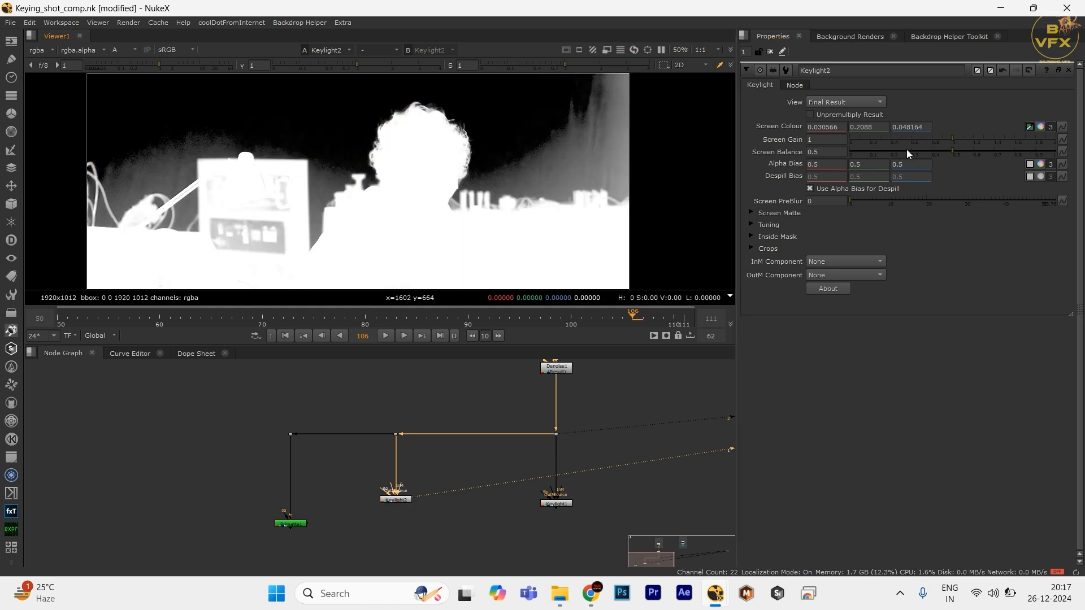
{"action": "left_click_drag", "start_coordinate": [956, 140], "coordinate": [979, 140]}
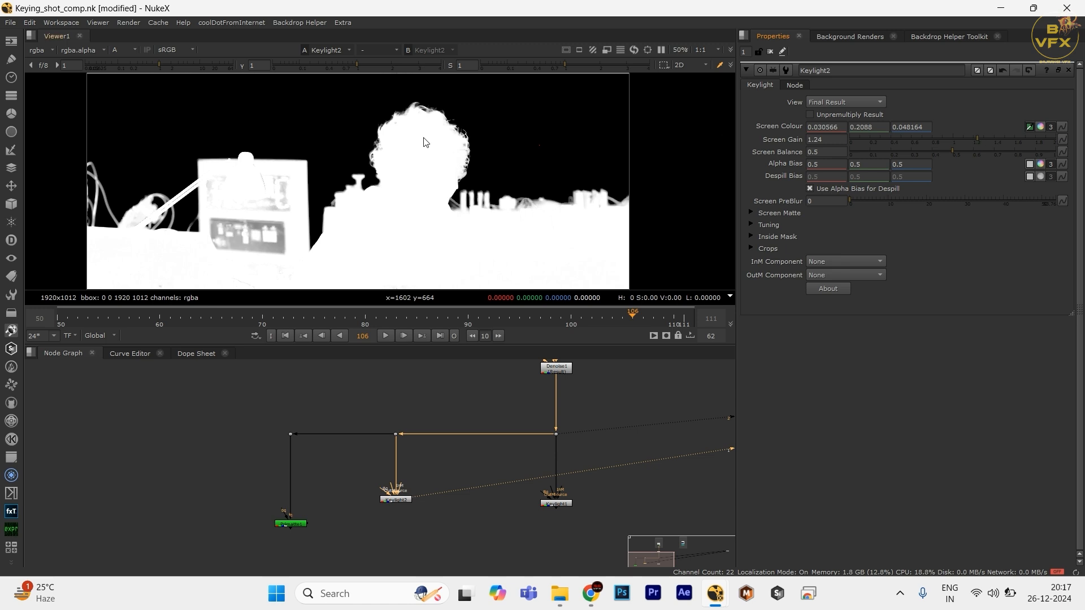
{"action": "scroll", "coordinate": [431, 116], "scroll_direction": "up", "scroll_amount": 2}
{"action": "left_click_drag", "start_coordinate": [469, 169], "coordinate": [478, 85]}
{"action": "scroll", "coordinate": [504, 200], "scroll_direction": "down", "scroll_amount": 2}
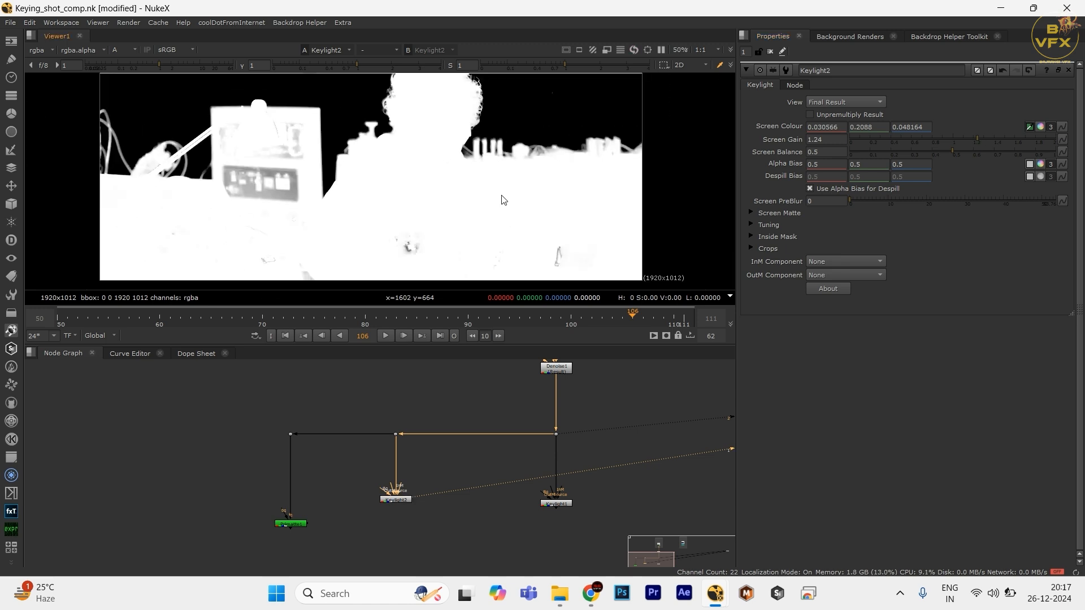
- Compare the alpha mattes of Primatte1 and Keylight2
{"action": "left_click", "coordinate": [292, 524]}
{"action": "key", "text": "1"}
{"action": "left_click", "coordinate": [395, 500]}
{"action": "key", "text": "1"}
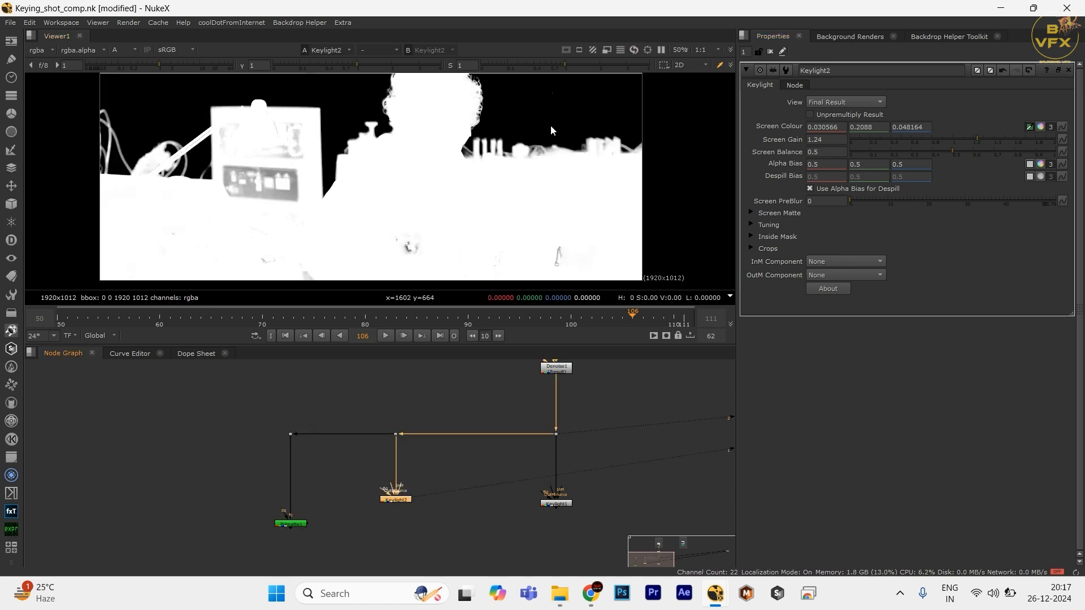
- Set Keylight2's Screen Gain to 1.27 and its Screen Matte Clip White to 0.63
{"action": "left_click", "coordinate": [980, 141]}
{"action": "left_click", "coordinate": [752, 212]}
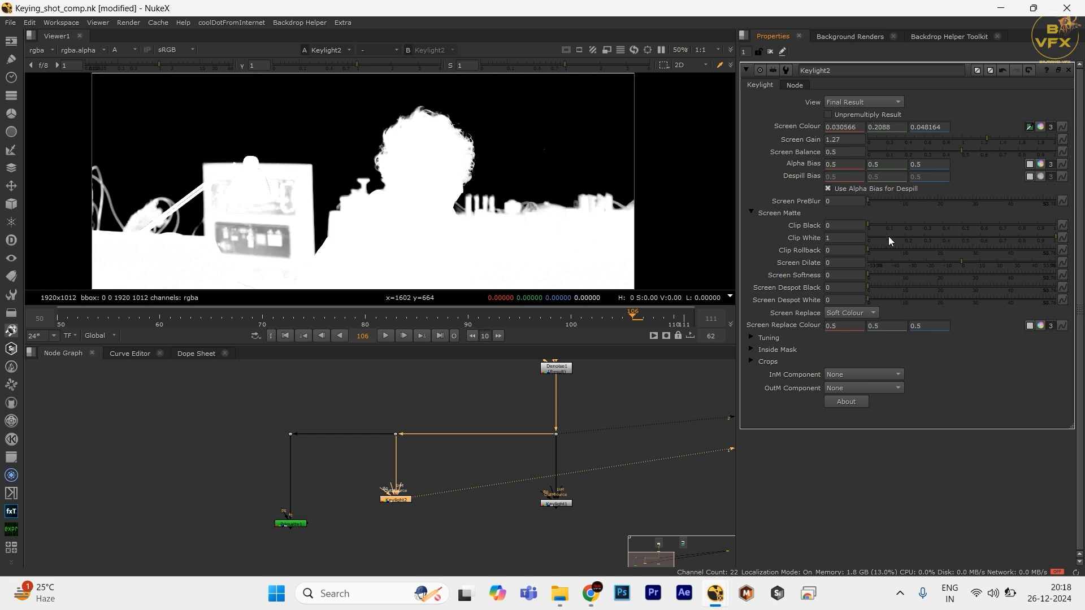
{"action": "left_click", "coordinate": [1042, 237]}
{"action": "left_click_drag", "start_coordinate": [1029, 237], "coordinate": [983, 236]}
{"action": "left_click_drag", "start_coordinate": [238, 235], "coordinate": [280, 205]}
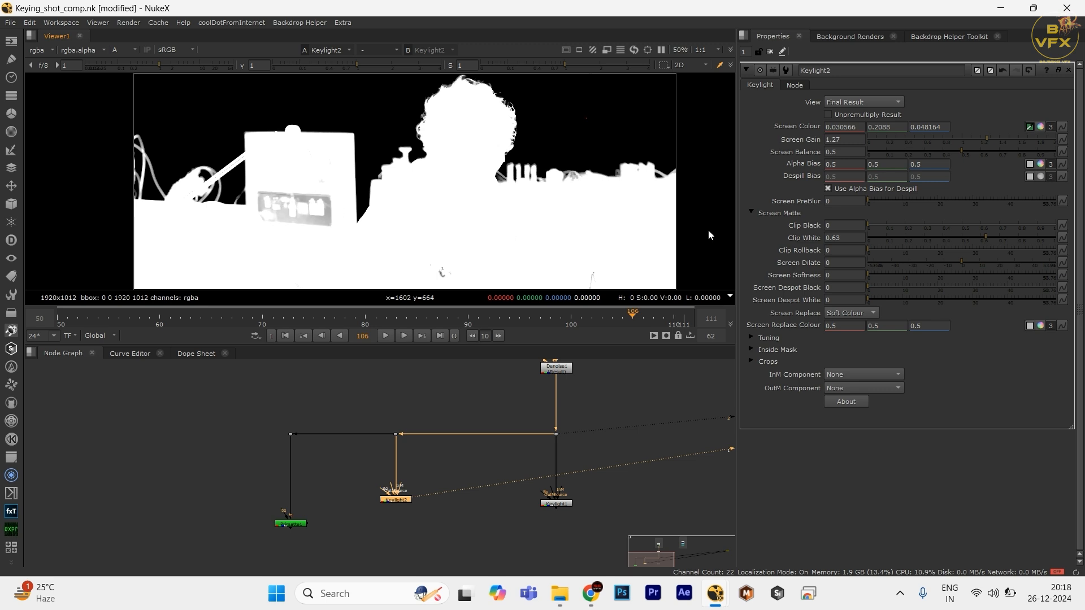
- Tighten Keylight2's matte by setting Clip Black to 0.1 and Clip White to 0.195
{"action": "left_click_drag", "start_coordinate": [964, 236], "coordinate": [909, 241]}
{"action": "scroll", "coordinate": [424, 169], "scroll_direction": "down", "scroll_amount": 3}
{"action": "scroll", "coordinate": [533, 211], "scroll_direction": "up", "scroll_amount": 5}
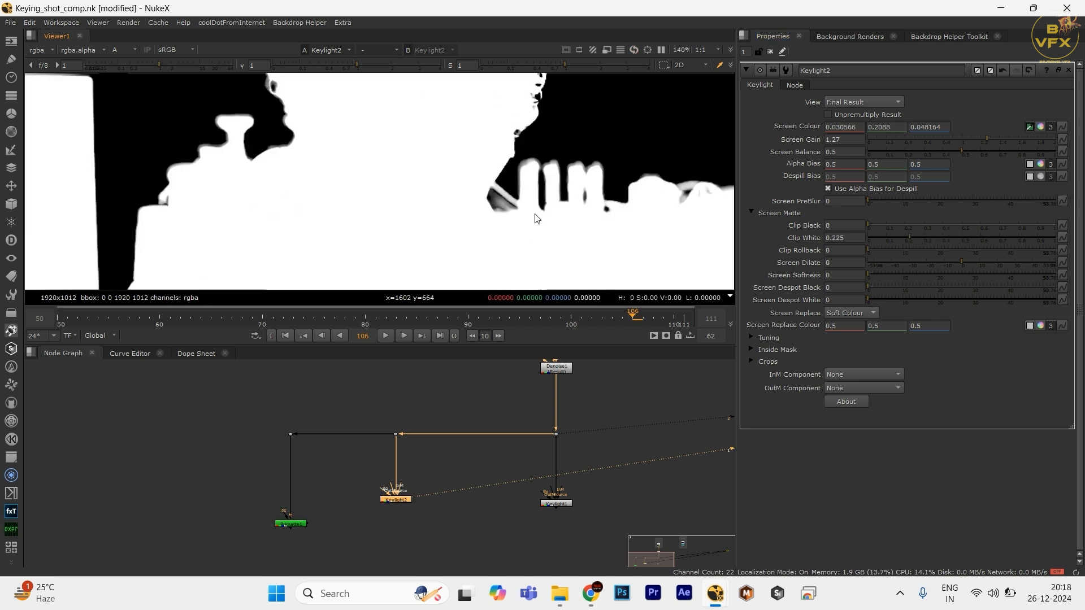
{"action": "left_click_drag", "start_coordinate": [871, 225], "coordinate": [888, 225]}
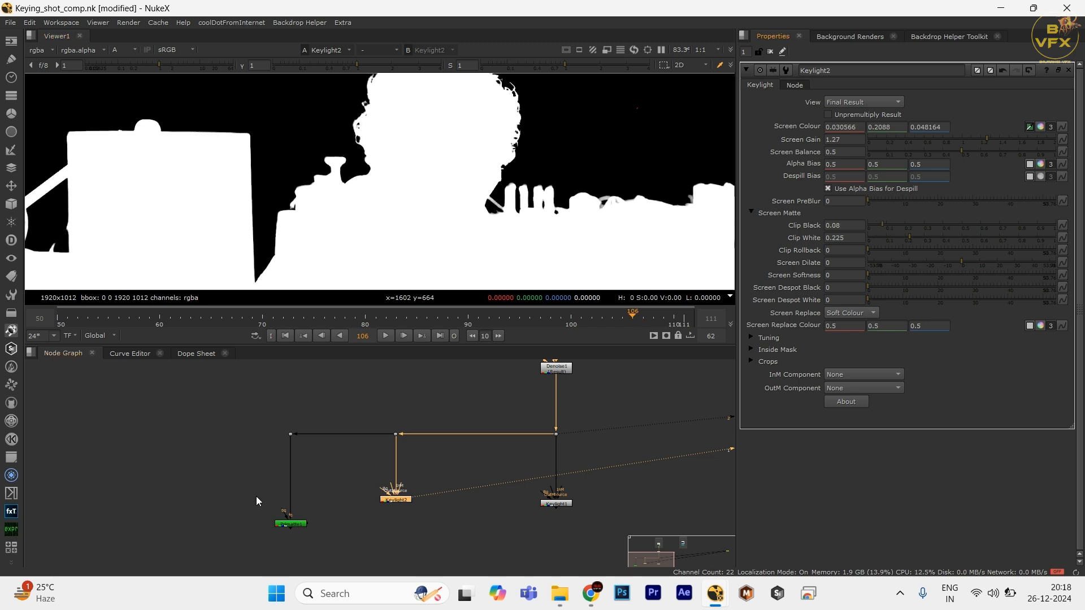
{"action": "left_click_drag", "start_coordinate": [256, 496], "coordinate": [360, 553]}
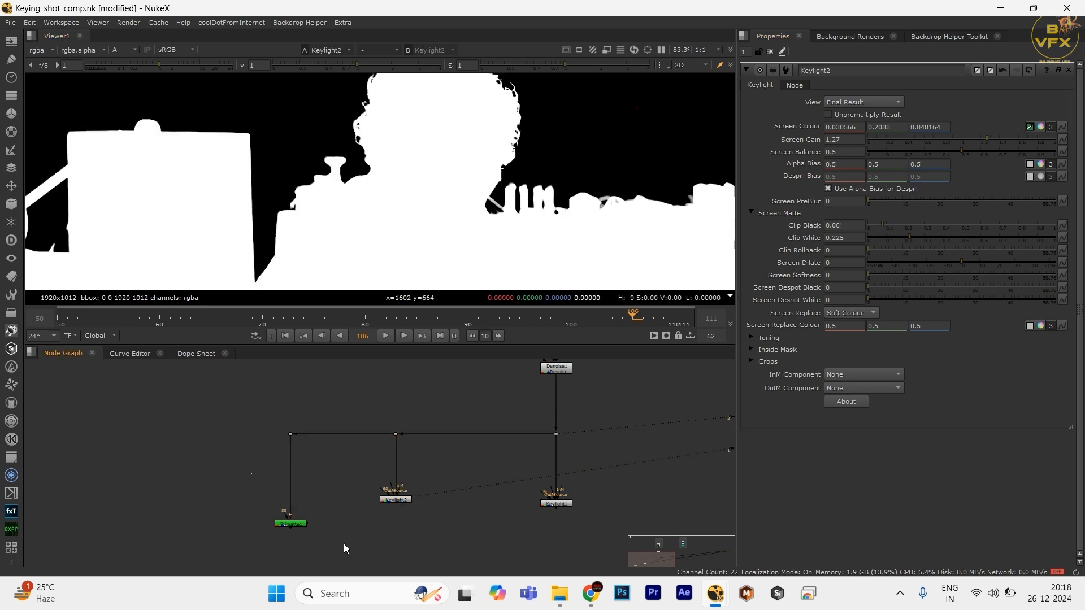
{"action": "left_click", "coordinate": [399, 500]}
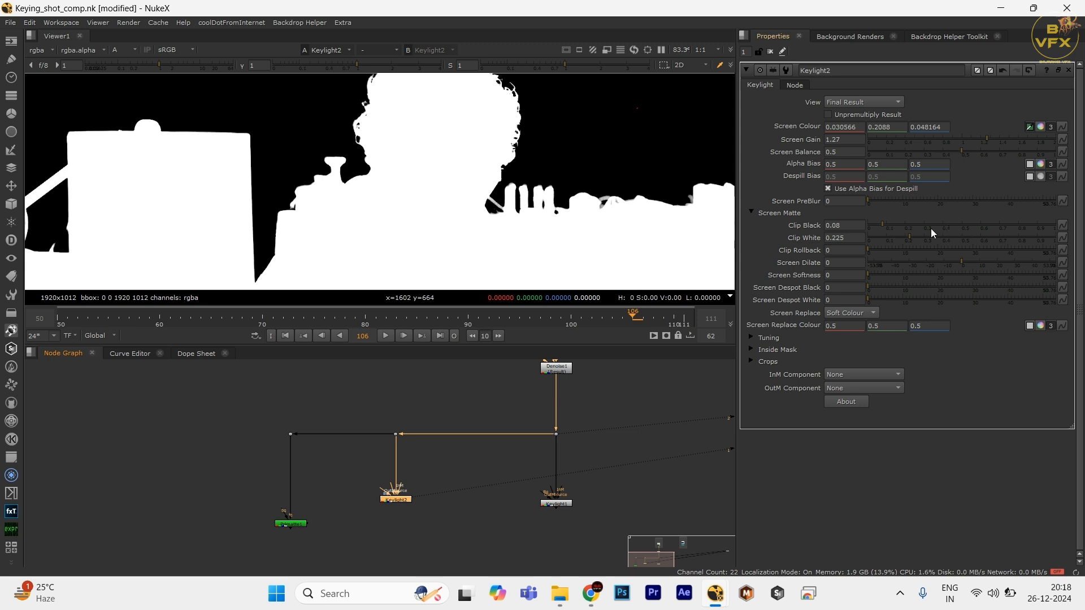
{"action": "left_click_drag", "start_coordinate": [878, 229], "coordinate": [886, 226]}
{"action": "scroll", "coordinate": [351, 191], "scroll_direction": "down", "scroll_amount": 3}
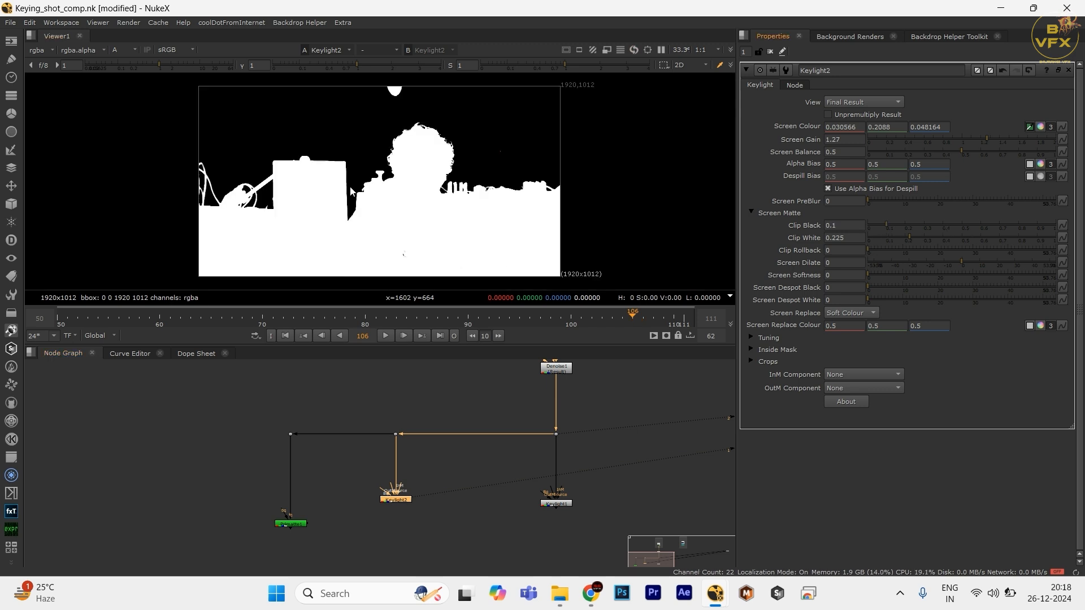
{"action": "left_click", "coordinate": [904, 240]}
- Switch the viewer to full colour and compare Keylight1's result with the source at the dot above Keylight2
{"action": "key", "text": "a"}
{"action": "scroll", "coordinate": [384, 181], "scroll_direction": "up", "scroll_amount": 2}
{"action": "left_click_drag", "start_coordinate": [479, 476], "coordinate": [618, 544]}
{"action": "key", "text": "1"}
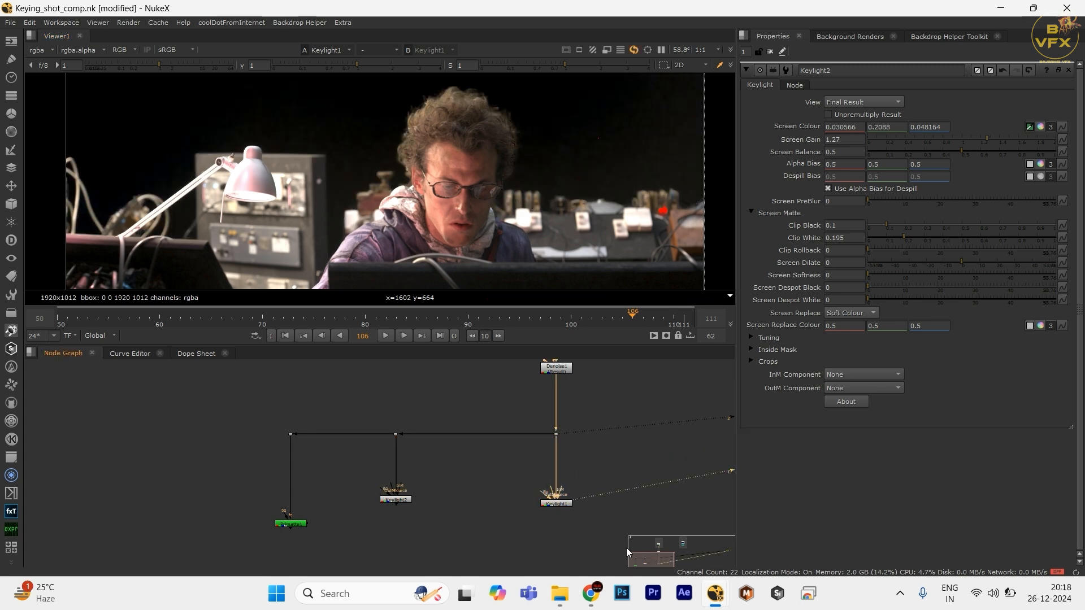
{"action": "left_click", "coordinate": [395, 434]}
{"action": "key", "text": "1"}
{"action": "left_click_drag", "start_coordinate": [503, 472], "coordinate": [694, 570]}
{"action": "key", "text": "1"}
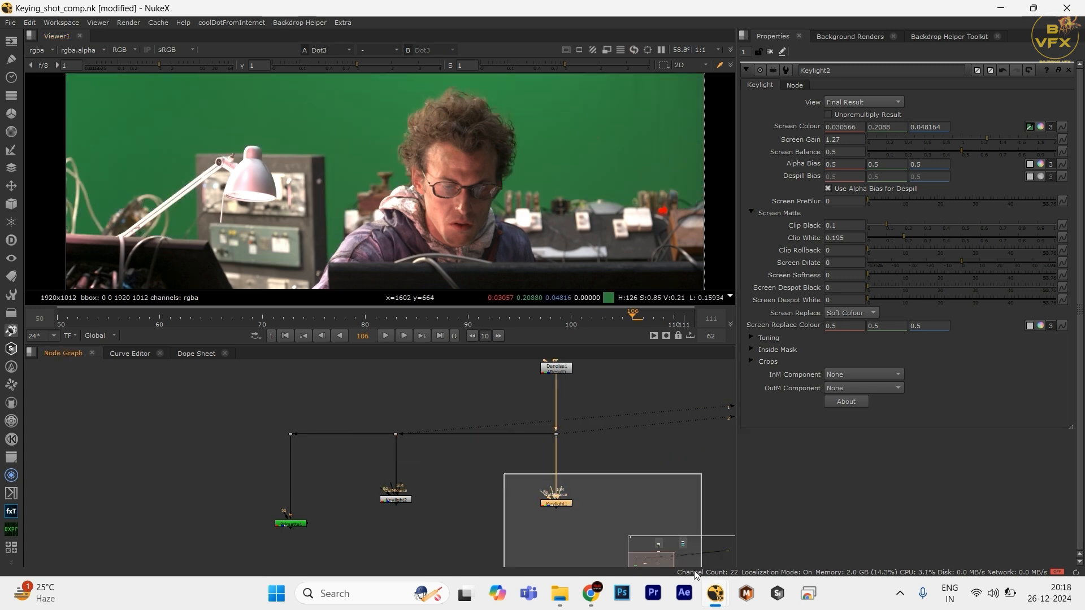
- Compare the full-colour results of Keylight2 and Keylight1
{"action": "left_click_drag", "start_coordinate": [374, 469], "coordinate": [432, 516]}
{"action": "key", "text": "1"}
{"action": "scroll", "coordinate": [446, 210], "scroll_direction": "down", "scroll_amount": 1}
{"action": "left_click_drag", "start_coordinate": [446, 210], "coordinate": [422, 151]}
{"action": "key", "text": "a"}
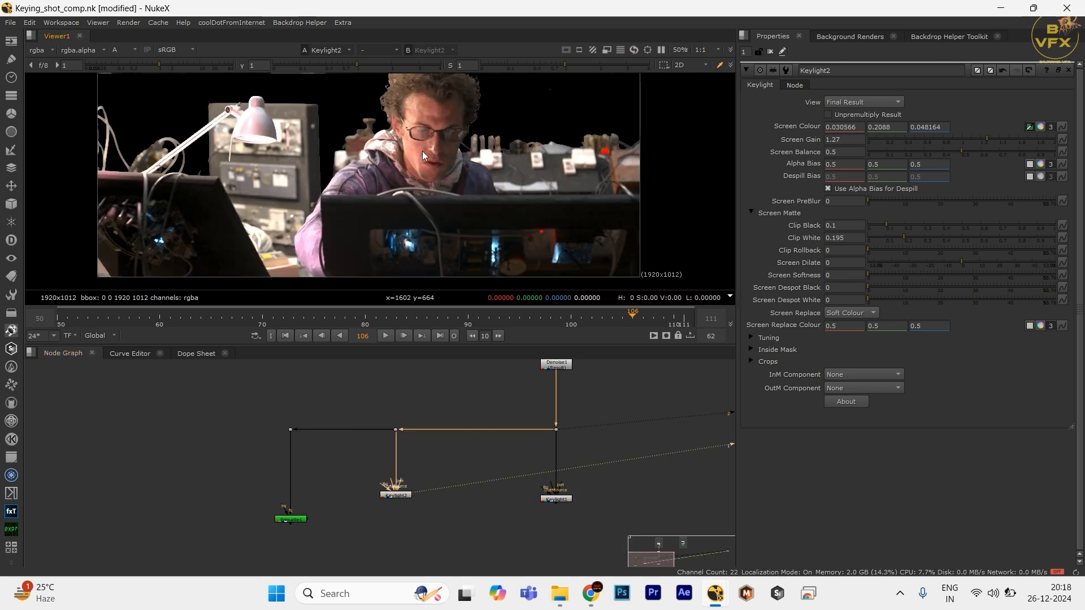
{"action": "left_click_drag", "start_coordinate": [527, 491], "coordinate": [588, 517]}
{"action": "key", "text": "1"}
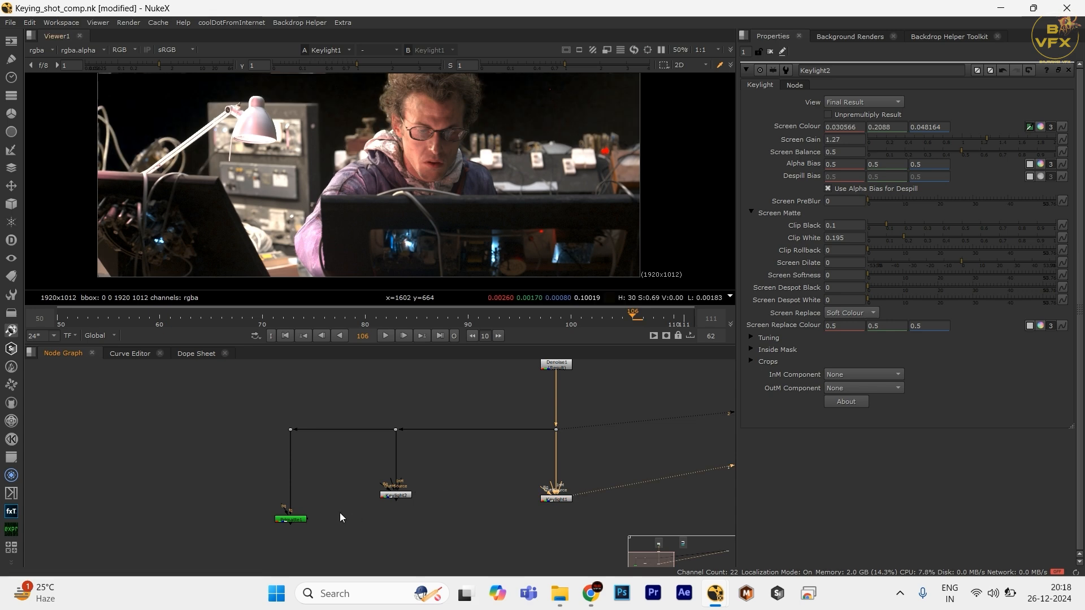
- View Primatte1's alpha matte and compare it with Keylight2's matte
{"action": "left_click_drag", "start_coordinate": [340, 513], "coordinate": [264, 535]}
{"action": "key", "text": "1"}
{"action": "key", "text": "a"}
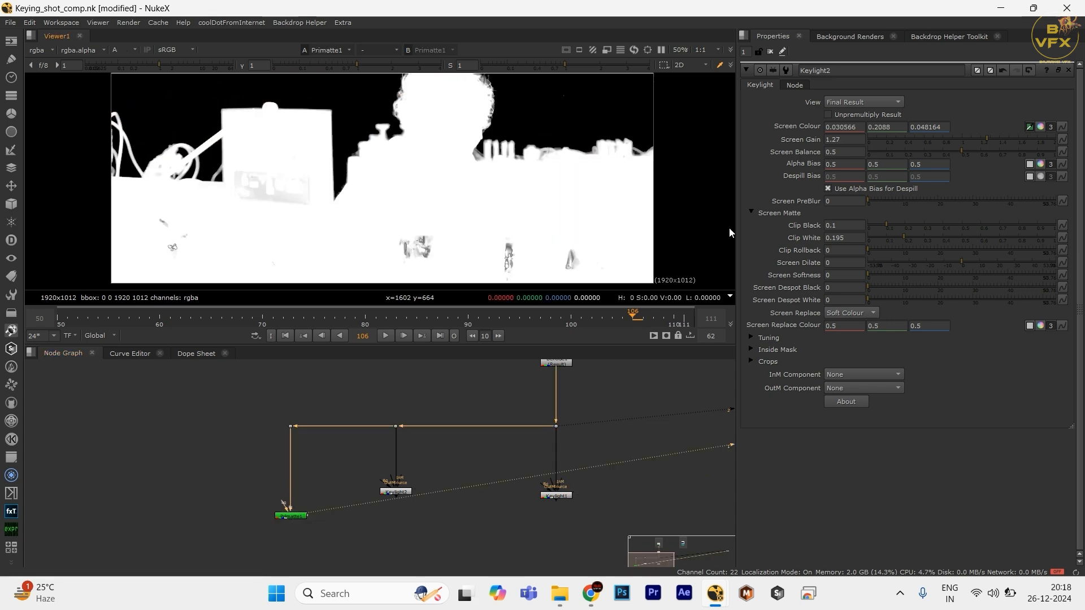
{"action": "left_click", "coordinate": [395, 492]}
{"action": "key", "text": "1"}
{"action": "left_click_drag", "start_coordinate": [362, 466], "coordinate": [438, 471]}
{"action": "left_click_drag", "start_coordinate": [350, 429], "coordinate": [471, 502]}
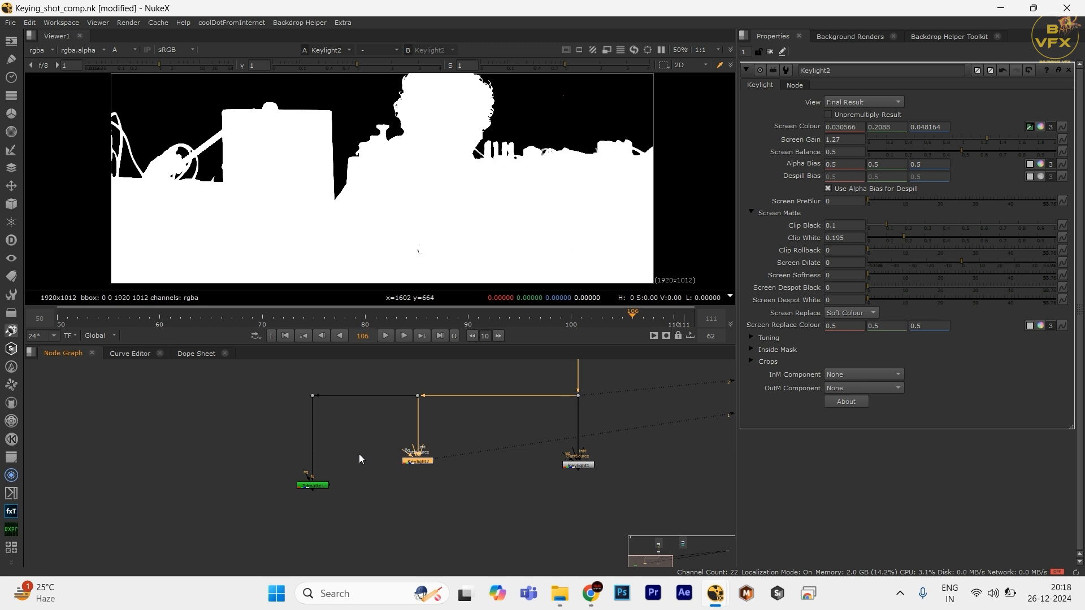
- Cycle through the alpha mattes of Primatte1, Keylight1 and Keylight2 to compare all three keys
{"action": "left_click", "coordinate": [314, 482]}
{"action": "key", "text": "1"}
{"action": "left_click", "coordinate": [473, 520]}
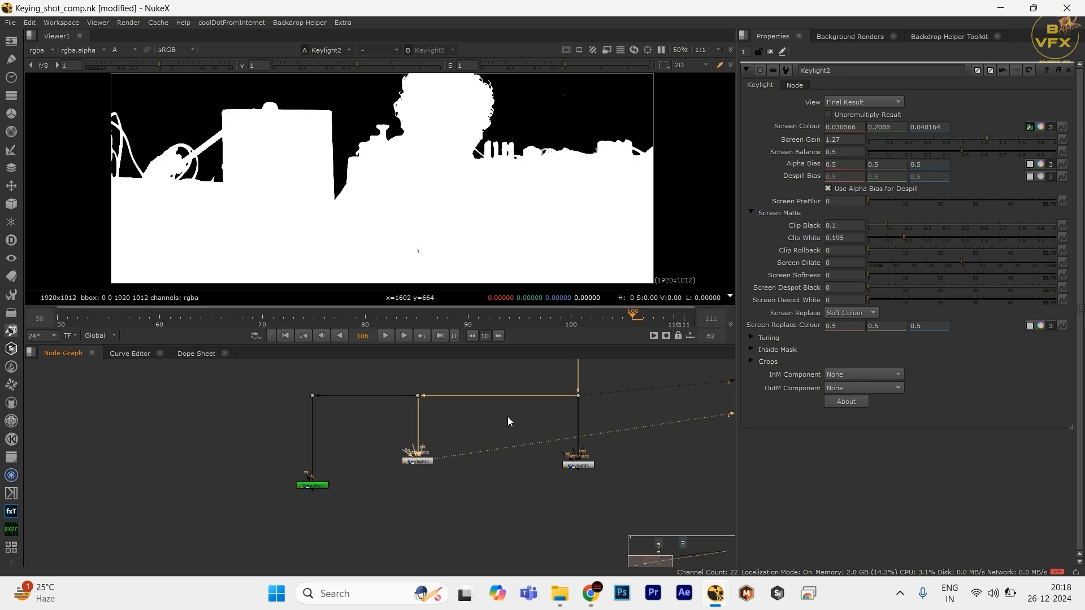
{"action": "left_click_drag", "start_coordinate": [508, 416], "coordinate": [696, 551]}
{"action": "key", "text": "1"}
{"action": "left_click", "coordinate": [418, 460]}
{"action": "key", "text": "1"}
- Reduce the remaining hole in the lower foreground of Keylight2's matte by setting Clip White to 0.14
{"action": "scroll", "coordinate": [402, 208], "scroll_direction": "up", "scroll_amount": 5}
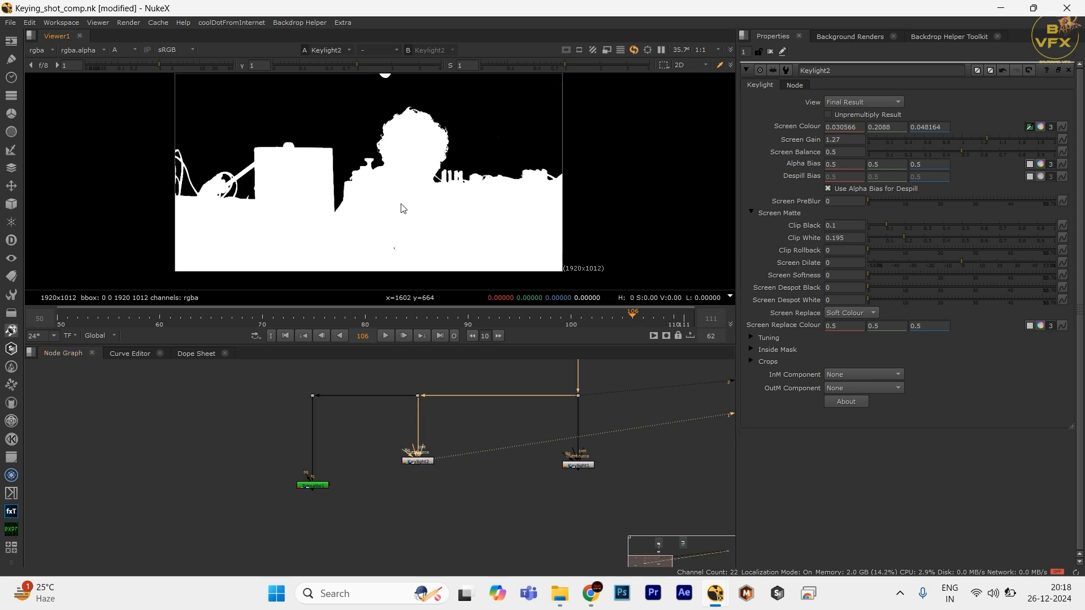
{"action": "scroll", "coordinate": [395, 234], "scroll_direction": "up", "scroll_amount": 3}
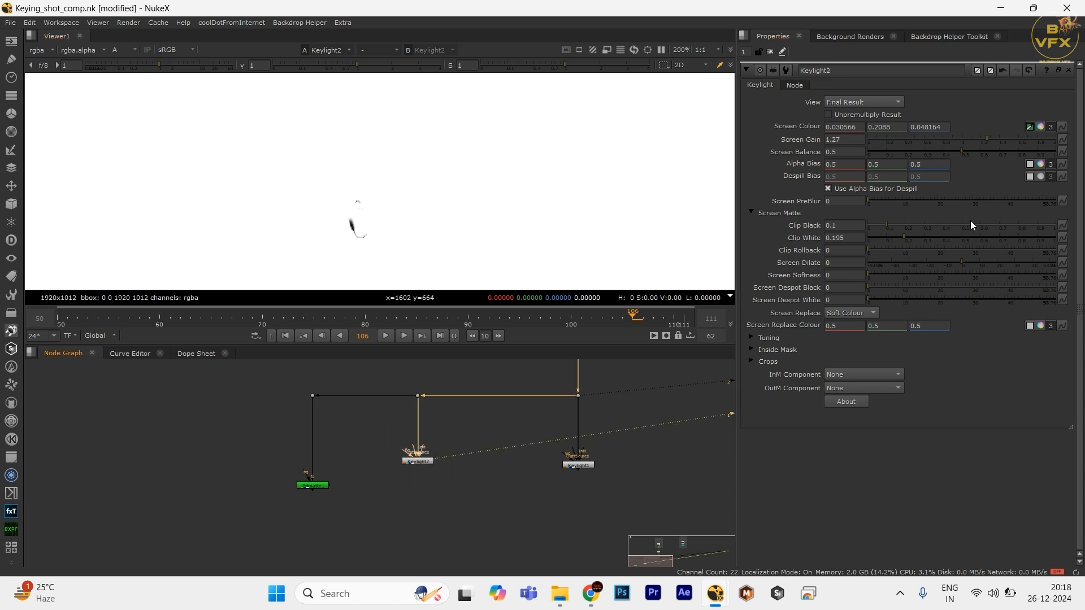
{"action": "mouse_move", "coordinate": [903, 235]}
{"action": "left_mouse_down"}
{"action": "mouse_move", "coordinate": [883, 239]}
{"action": "mouse_move", "coordinate": [894, 238]}
{"action": "left_mouse_up"}
{"action": "key", "text": "f"}
{"action": "scroll", "coordinate": [473, 158], "scroll_direction": "up", "scroll_amount": 3}
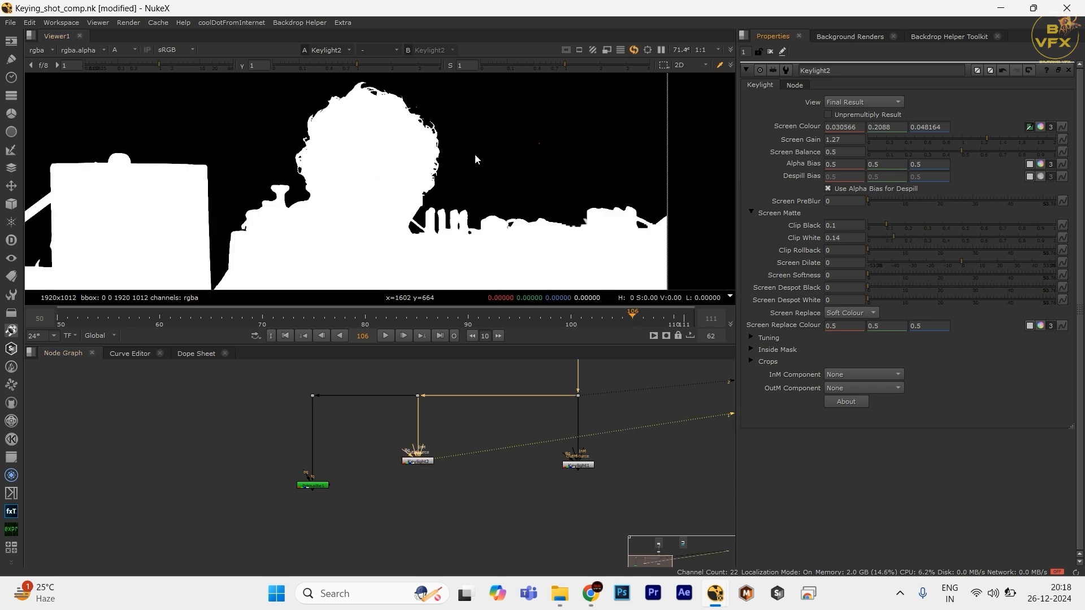
- Select Keylight2 and examine its matte for leftover holes in the lower foreground
{"action": "left_click", "coordinate": [418, 462]}
{"action": "scroll", "coordinate": [396, 486], "scroll_direction": "down", "scroll_amount": 2}
{"action": "scroll", "coordinate": [294, 431], "scroll_direction": "up", "scroll_amount": 4}
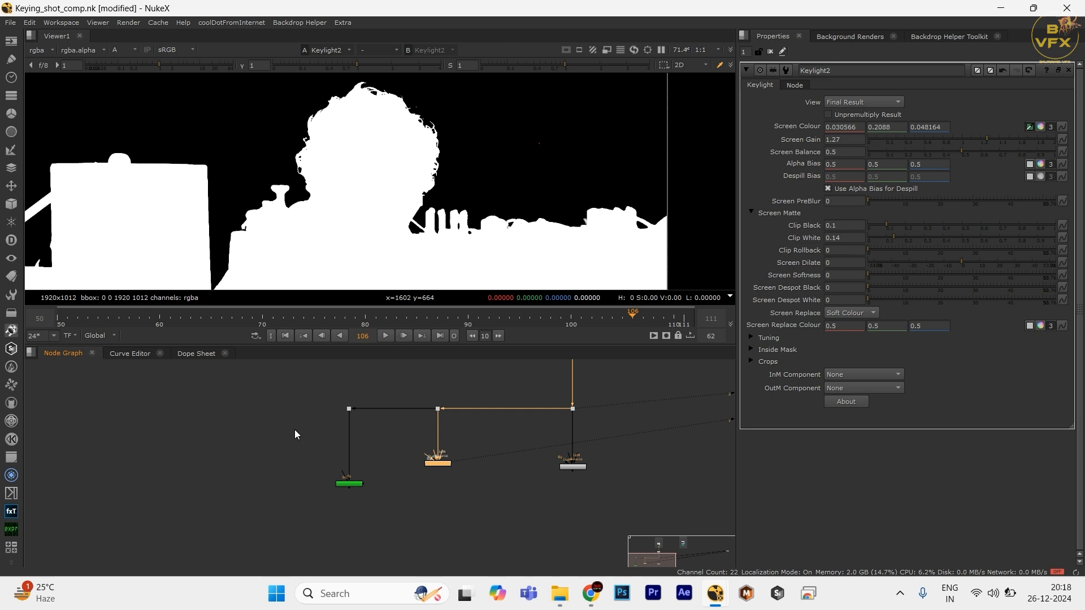
{"action": "left_click", "coordinate": [262, 456]}
{"action": "scroll", "coordinate": [430, 458], "scroll_direction": "down", "scroll_amount": 2}
{"action": "left_click_drag", "start_coordinate": [436, 429], "coordinate": [432, 397]}
{"action": "left_click_drag", "start_coordinate": [431, 398], "coordinate": [529, 465]}
{"action": "left_click_drag", "start_coordinate": [378, 240], "coordinate": [373, 140]}
{"action": "scroll", "coordinate": [371, 180], "scroll_direction": "up", "scroll_amount": 1}
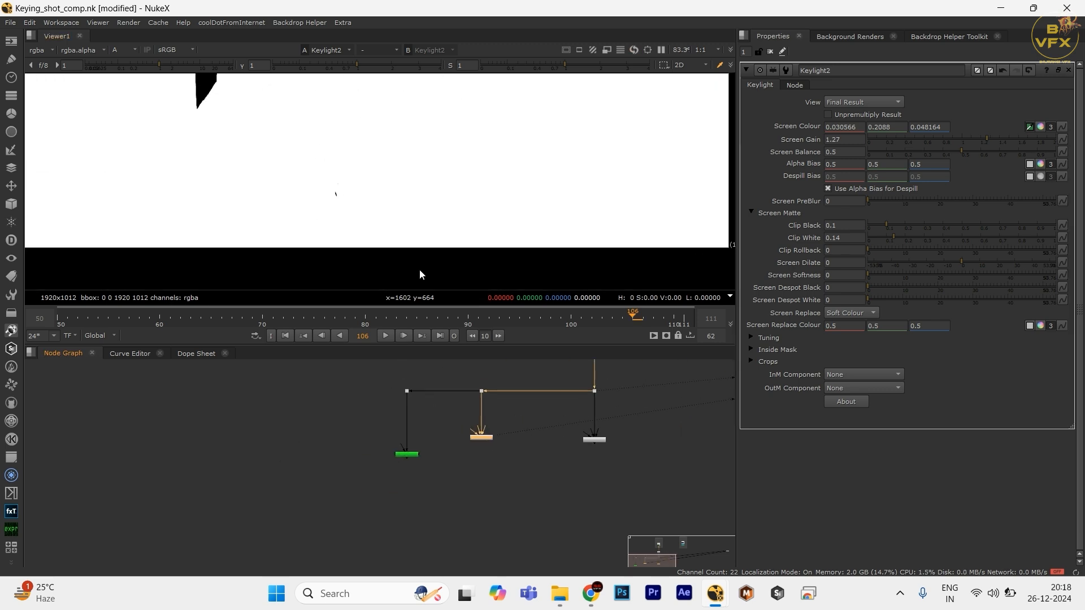
- Check Keylight2's matte in an enlarged viewer on earlier frames, including frame 50, and restore the full workspace
{"action": "key", "text": "space"}
{"action": "key", "text": "f"}
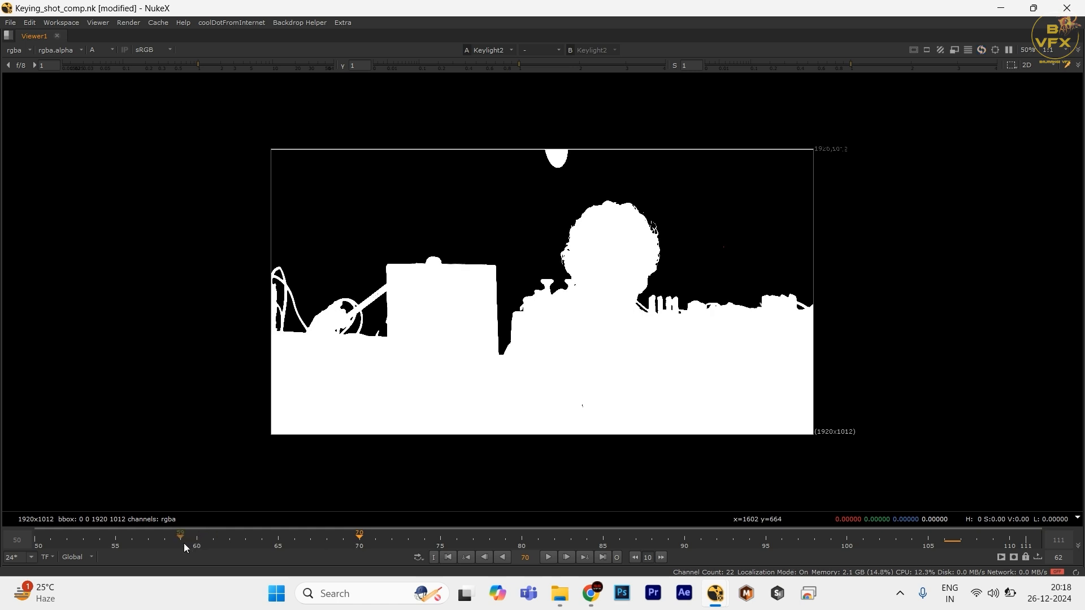
{"action": "left_click", "coordinate": [182, 544]}
{"action": "scroll", "coordinate": [658, 373], "scroll_direction": "up", "scroll_amount": 4}
{"action": "scroll", "coordinate": [509, 410], "scroll_direction": "up", "scroll_amount": 5}
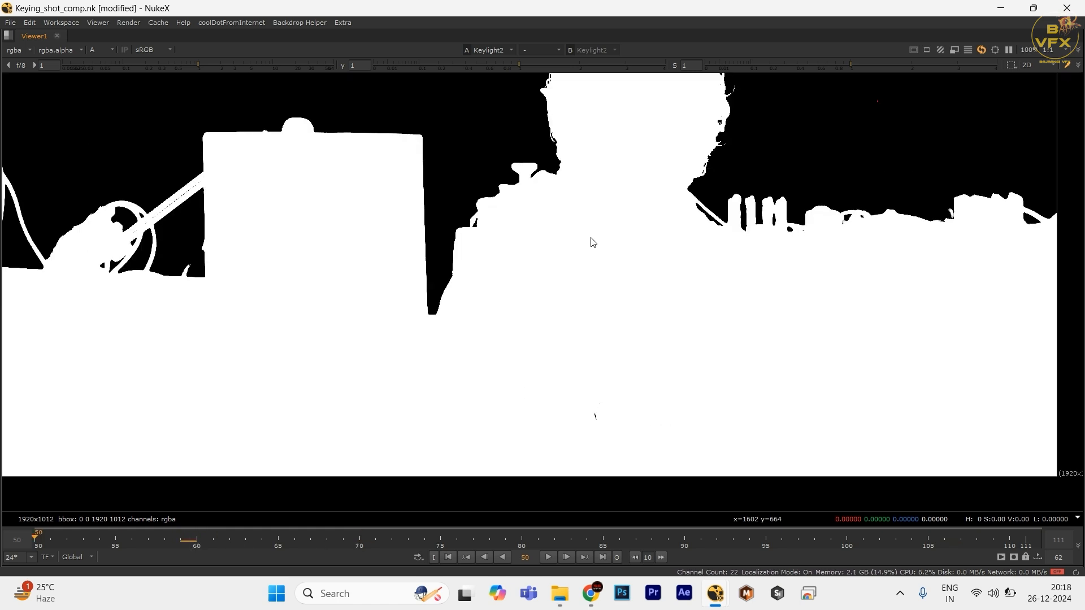
{"action": "key", "text": "space"}
{"action": "scroll", "coordinate": [388, 415], "scroll_direction": "up", "scroll_amount": 3}
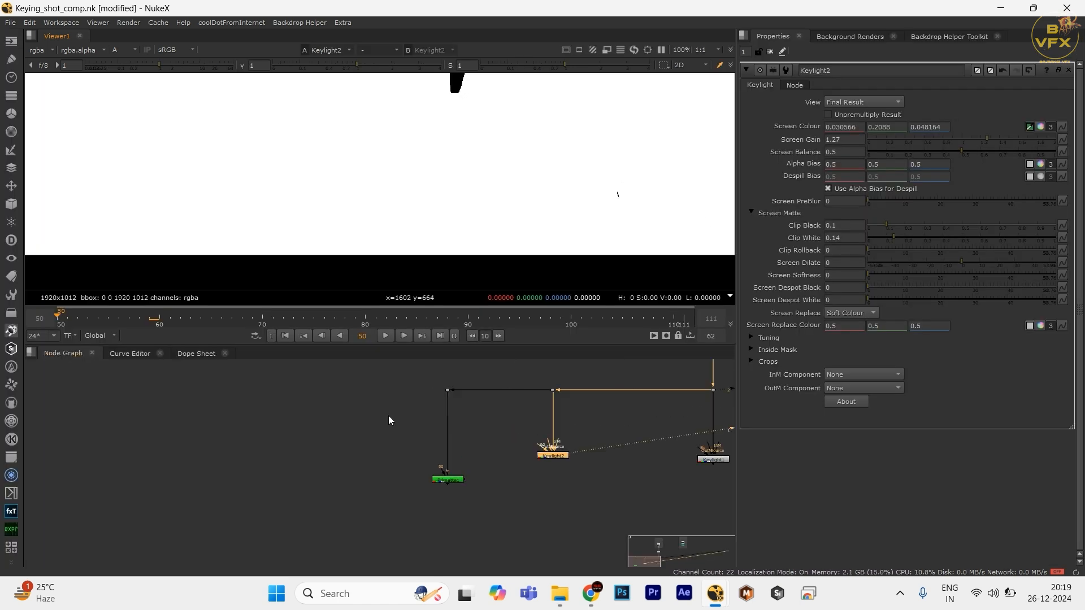
- Fit the viewer to the full frame and compare the alpha mattes of Primatte1 and Keylight2
{"action": "key", "text": "f"}
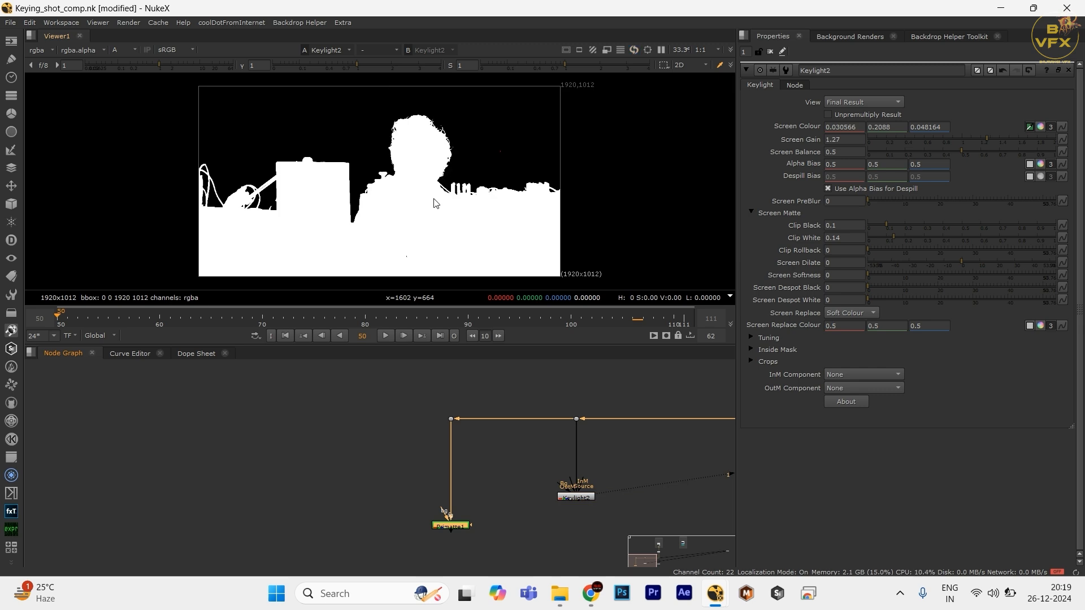
{"action": "left_click_drag", "start_coordinate": [416, 409], "coordinate": [473, 436]}
{"action": "key", "text": "1"}
{"action": "left_click_drag", "start_coordinate": [411, 186], "coordinate": [371, 203]}
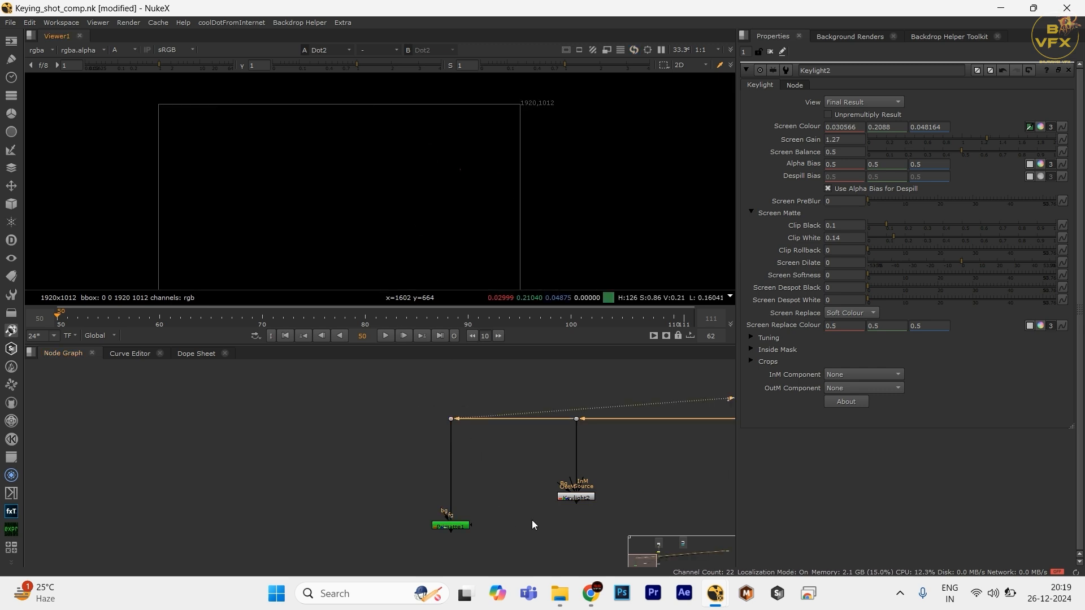
{"action": "key", "text": "1"}
{"action": "mouse_move", "coordinate": [534, 472]}
{"action": "left_mouse_down"}
{"action": "mouse_move", "coordinate": [607, 526]}
{"action": "mouse_move", "coordinate": [622, 502]}
{"action": "left_mouse_up"}
{"action": "left_click", "coordinate": [422, 453]}
{"action": "mouse_move", "coordinate": [554, 484]}
{"action": "left_mouse_down"}
{"action": "mouse_move", "coordinate": [484, 467]}
{"action": "mouse_move", "coordinate": [308, 527]}
{"action": "left_mouse_up"}
{"action": "key", "text": "1"}
{"action": "left_click_drag", "start_coordinate": [460, 434], "coordinate": [545, 479]}
{"action": "key", "text": "1"}
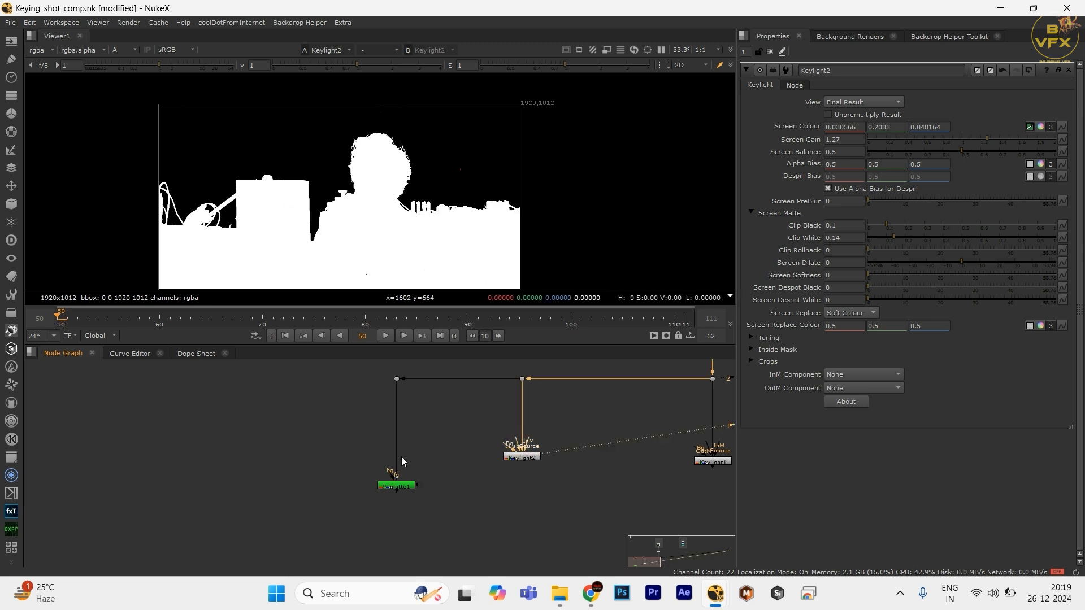
{"action": "left_click_drag", "start_coordinate": [399, 457], "coordinate": [456, 510]}
{"action": "left_click", "coordinate": [456, 510]}
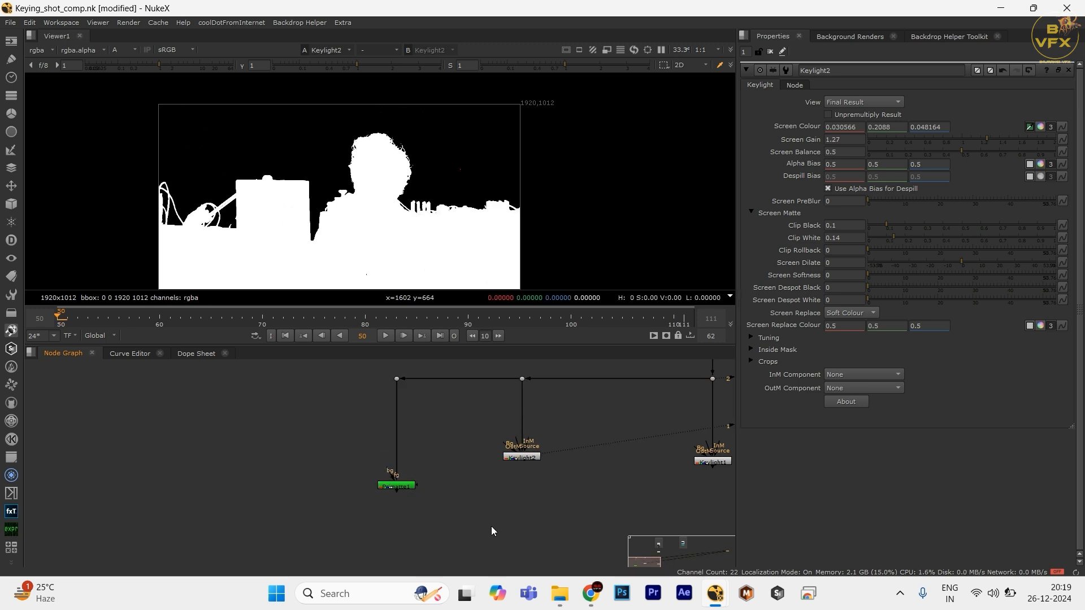
- Add a ChannelMerge node and place it in the open area below the three keyers
{"action": "key", "text": "Tab"}
{"action": "type", "text": "channe"}
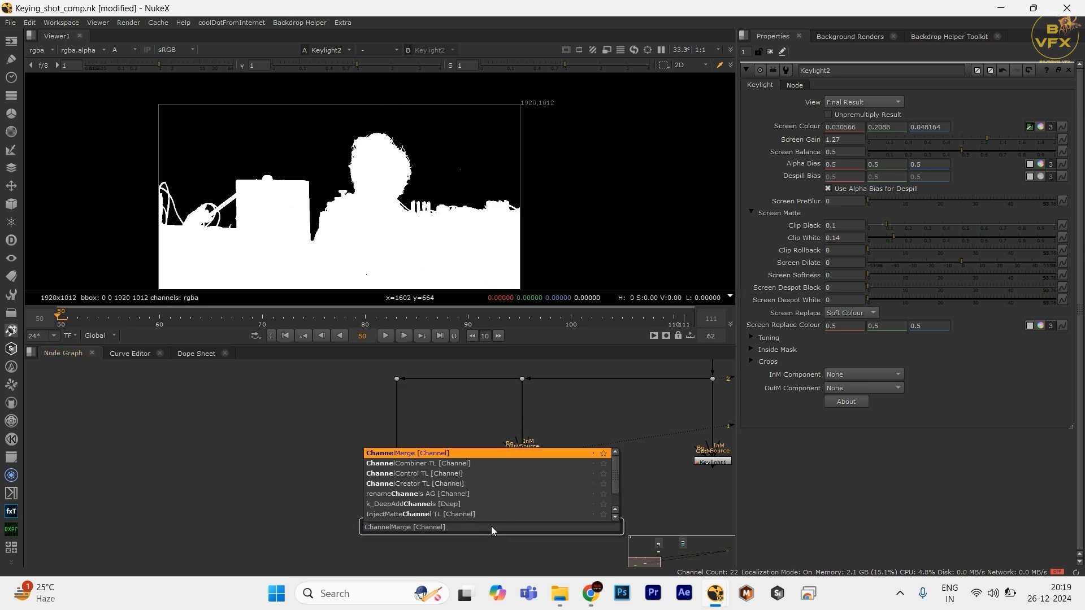
{"action": "key", "text": "Return"}
{"action": "left_click_drag", "start_coordinate": [492, 527], "coordinate": [475, 500]}
{"action": "scroll", "coordinate": [475, 500], "scroll_direction": "down", "scroll_amount": 1}
{"action": "left_click_drag", "start_coordinate": [370, 480], "coordinate": [619, 393]}
{"action": "left_click_drag", "start_coordinate": [585, 456], "coordinate": [733, 390]}
{"action": "left_click", "coordinate": [585, 491]}
{"action": "scroll", "coordinate": [470, 506], "scroll_direction": "down", "scroll_amount": 2}
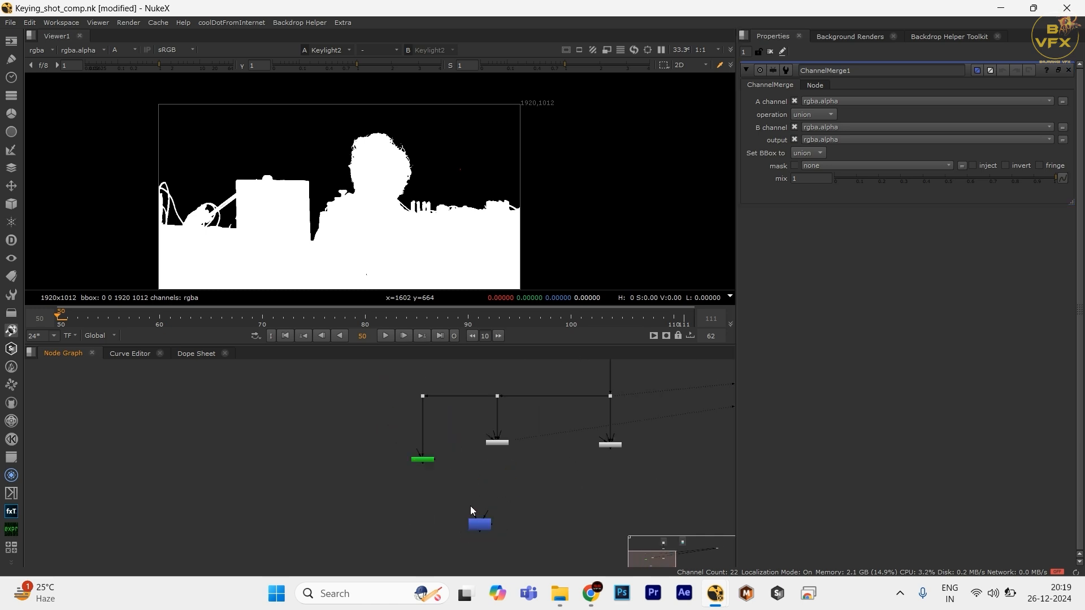
{"action": "scroll", "coordinate": [521, 433], "scroll_direction": "down", "scroll_amount": 1}
{"action": "scroll", "coordinate": [511, 531], "scroll_direction": "up", "scroll_amount": 1}
{"action": "left_click_drag", "start_coordinate": [510, 530], "coordinate": [572, 528]}
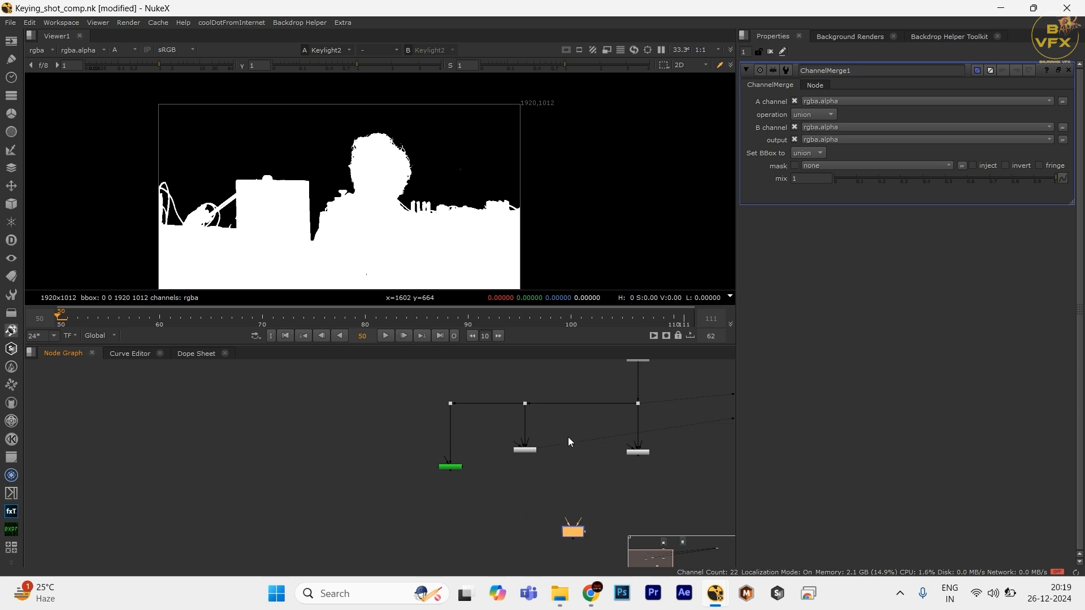
- View Keylight1's alpha and examine the hair edge detail around the head
{"action": "left_click_drag", "start_coordinate": [568, 437], "coordinate": [436, 504]}
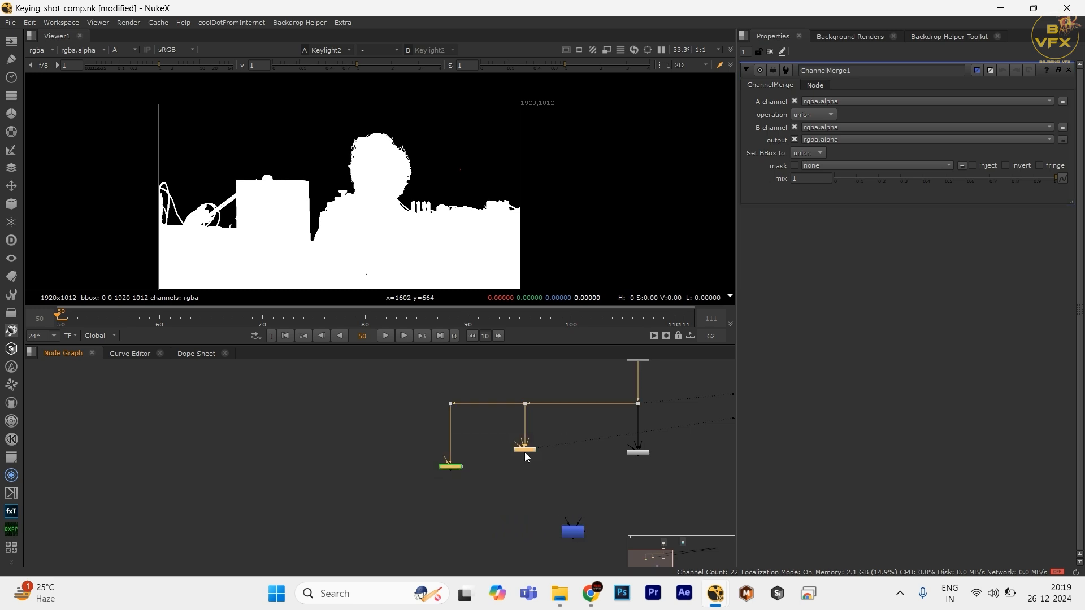
{"action": "left_click_drag", "start_coordinate": [584, 418], "coordinate": [683, 471]}
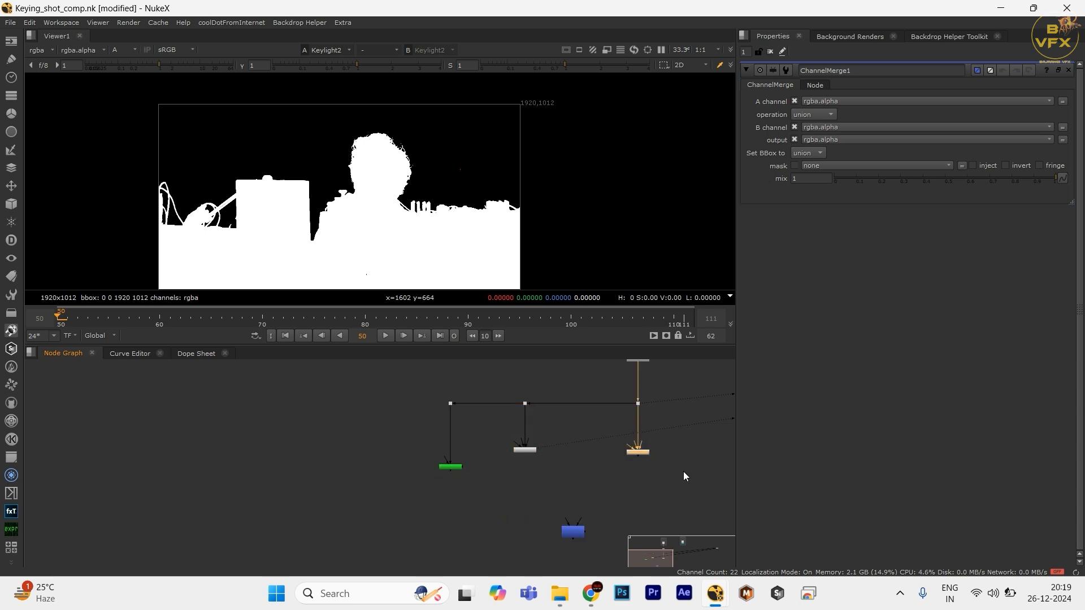
{"action": "key", "text": "1"}
{"action": "scroll", "coordinate": [346, 151], "scroll_direction": "up", "scroll_amount": 3}
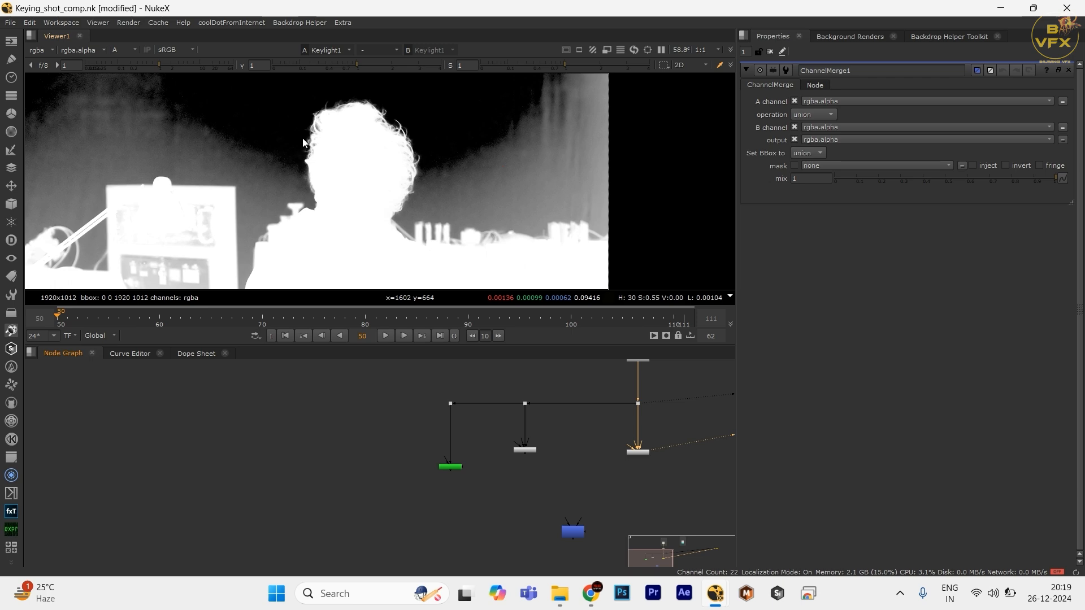
{"action": "scroll", "coordinate": [353, 163], "scroll_direction": "down", "scroll_amount": 2}
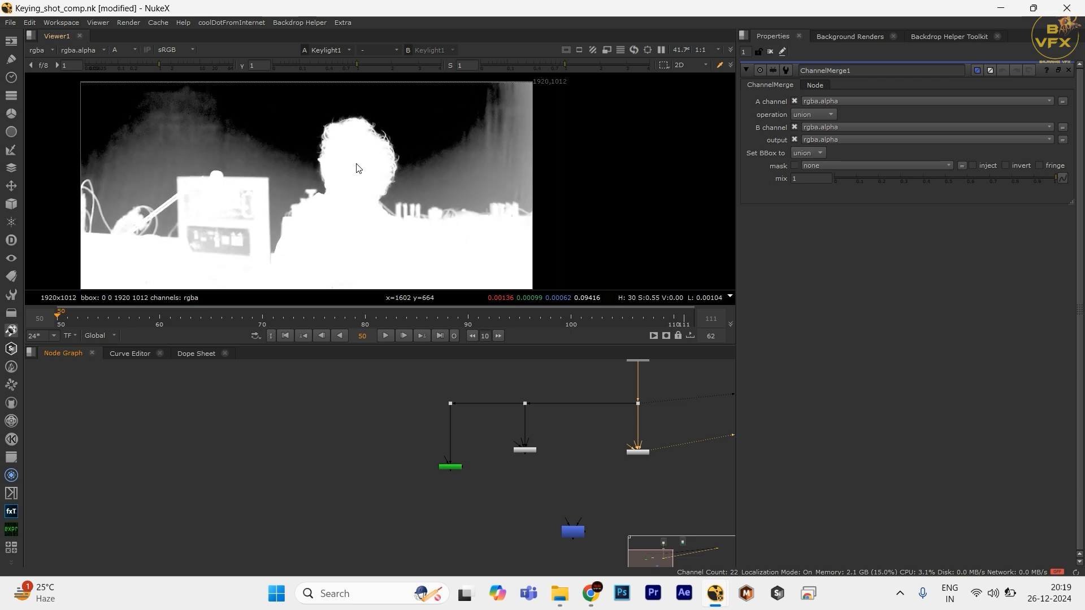
{"action": "scroll", "coordinate": [525, 458], "scroll_direction": "up", "scroll_amount": 1}
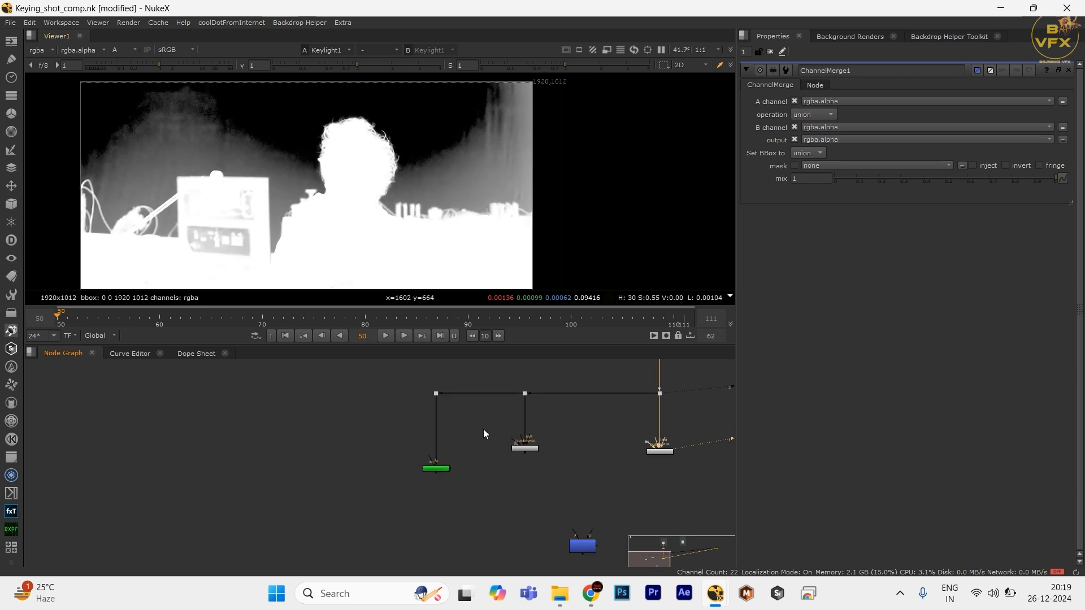
- Compare the edges and interior of the mattes from Keylight2 and Primatte1 around the head and shoulders
{"action": "left_click", "coordinate": [520, 446]}
{"action": "scroll", "coordinate": [554, 435], "scroll_direction": "up", "scroll_amount": 2}
{"action": "left_click_drag", "start_coordinate": [555, 432], "coordinate": [479, 496]}
{"action": "key", "text": "1"}
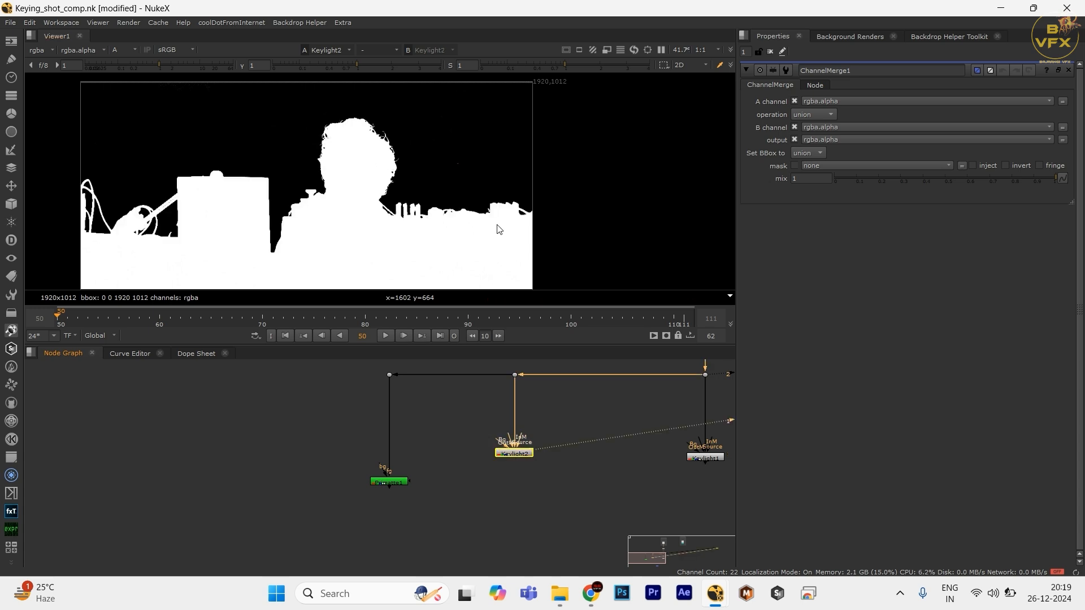
{"action": "scroll", "coordinate": [401, 174], "scroll_direction": "down", "scroll_amount": 4}
{"action": "scroll", "coordinate": [385, 177], "scroll_direction": "up", "scroll_amount": 4}
{"action": "left_click_drag", "start_coordinate": [310, 125], "coordinate": [534, 212]}
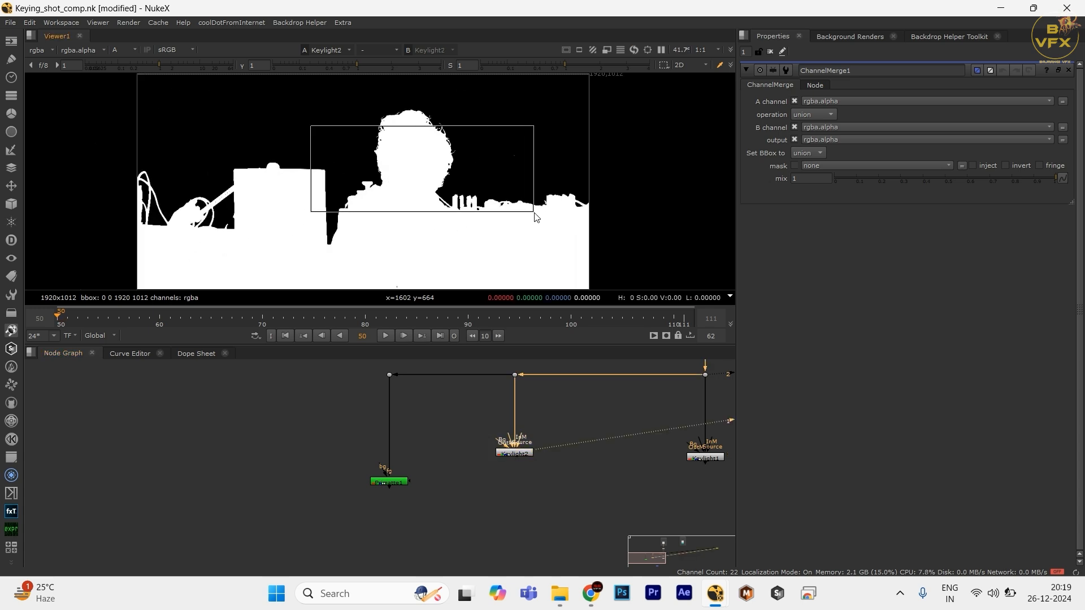
{"action": "left_click", "coordinate": [387, 480]}
{"action": "key", "text": "1"}
{"action": "left_click_drag", "start_coordinate": [332, 148], "coordinate": [428, 179]}
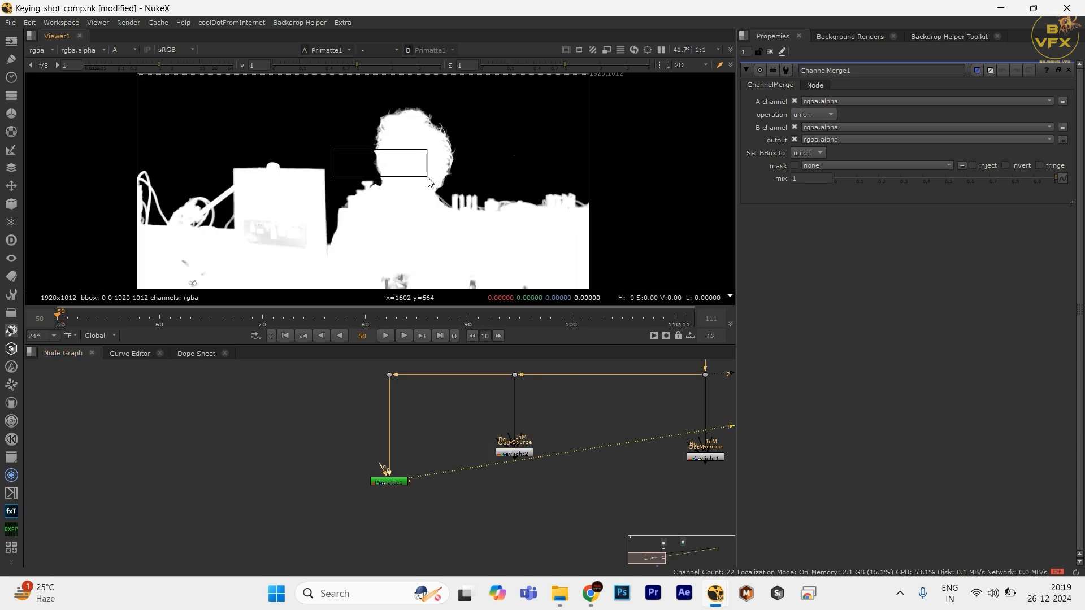
{"action": "left_click", "coordinate": [509, 452]}
{"action": "key", "text": "1"}
{"action": "scroll", "coordinate": [522, 460], "scroll_direction": "down", "scroll_amount": 1}
{"action": "left_click_drag", "start_coordinate": [556, 506], "coordinate": [515, 443]}
{"action": "left_click", "coordinate": [534, 508]}
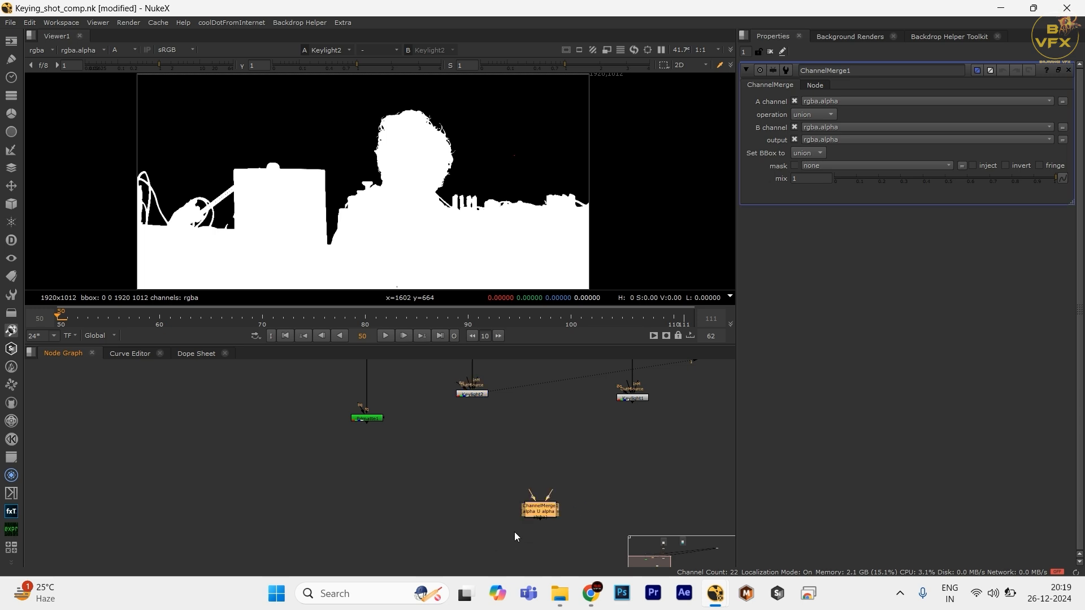
{"action": "scroll", "coordinate": [528, 487], "scroll_direction": "up", "scroll_amount": 1}
{"action": "left_click_drag", "start_coordinate": [534, 508], "coordinate": [601, 496]}
{"action": "scroll", "coordinate": [513, 453], "scroll_direction": "down", "scroll_amount": 2}
{"action": "left_click_drag", "start_coordinate": [516, 436], "coordinate": [570, 373]}
{"action": "scroll", "coordinate": [531, 438], "scroll_direction": "up", "scroll_amount": 2}
{"action": "scroll", "coordinate": [560, 439], "scroll_direction": "up", "scroll_amount": 2}
{"action": "left_click_drag", "start_coordinate": [647, 451], "coordinate": [477, 546]}
{"action": "scroll", "coordinate": [524, 510], "scroll_direction": "down", "scroll_amount": 2}
{"action": "left_click_drag", "start_coordinate": [565, 462], "coordinate": [473, 509]}
{"action": "left_click_drag", "start_coordinate": [409, 410], "coordinate": [470, 482]}
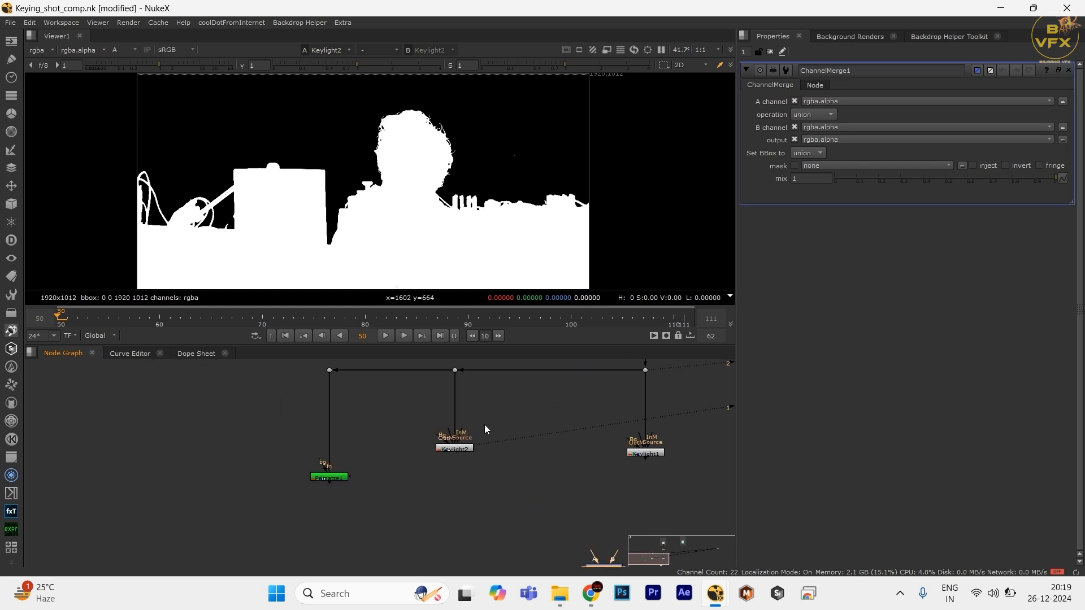
{"action": "left_click_drag", "start_coordinate": [484, 424], "coordinate": [382, 465]}
{"action": "left_click_drag", "start_coordinate": [369, 429], "coordinate": [488, 475]}
{"action": "left_click_drag", "start_coordinate": [531, 403], "coordinate": [680, 470]}
{"action": "left_click_drag", "start_coordinate": [637, 526], "coordinate": [466, 558]}
{"action": "left_click", "coordinate": [588, 526]}
{"action": "left_click_drag", "start_coordinate": [543, 534], "coordinate": [542, 511]}
{"action": "left_click_drag", "start_coordinate": [637, 483], "coordinate": [495, 518]}
{"action": "left_click_drag", "start_coordinate": [627, 466], "coordinate": [460, 578]}
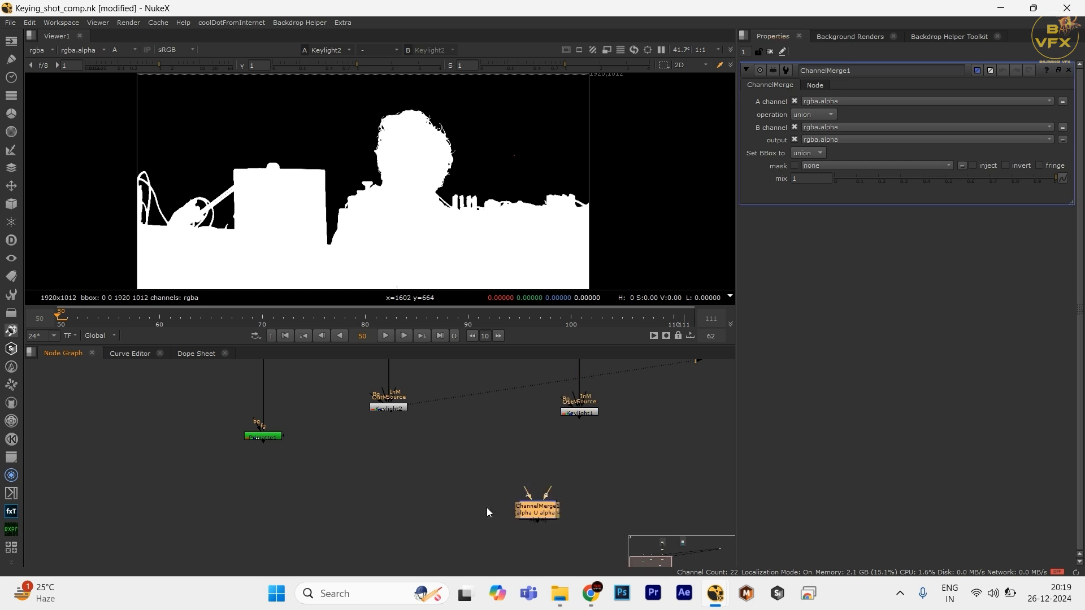
{"action": "left_click", "coordinate": [379, 405]}
{"action": "left_click_drag", "start_coordinate": [580, 483], "coordinate": [489, 532]}
{"action": "left_click_drag", "start_coordinate": [348, 398], "coordinate": [666, 455]}
{"action": "left_click", "coordinate": [548, 507]}
{"action": "scroll", "coordinate": [476, 469], "scroll_direction": "down", "scroll_amount": 1}
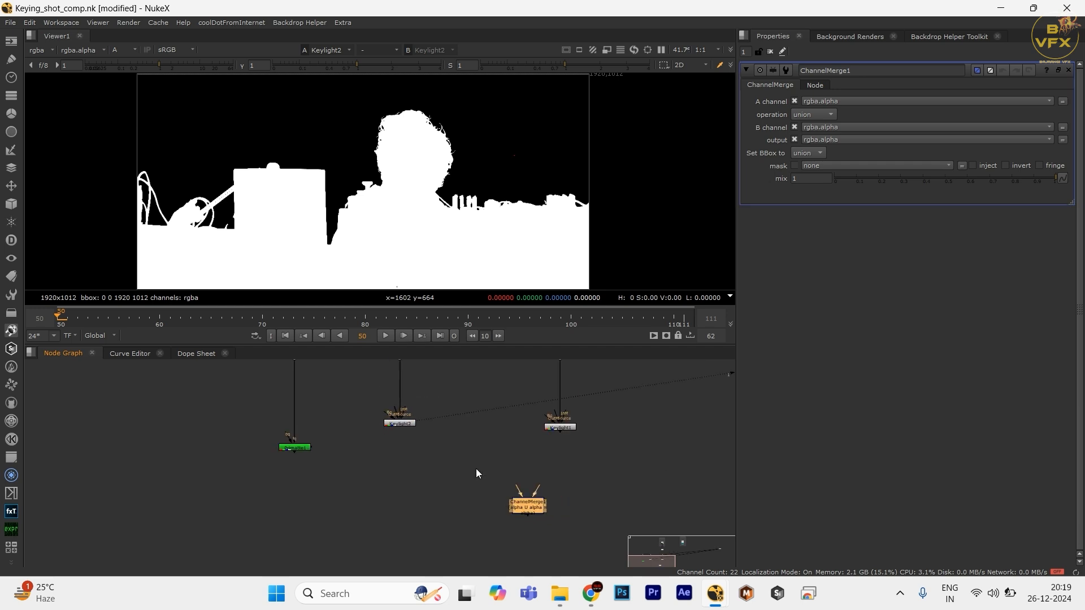
{"action": "left_click_drag", "start_coordinate": [519, 510], "coordinate": [456, 420]}
{"action": "left_click_drag", "start_coordinate": [522, 397], "coordinate": [584, 528]}
{"action": "left_click", "coordinate": [584, 529]}
- Move the unconnected ChannelMerge node aside to clear the space below Primatte1 and Keylight2
{"action": "mouse_move", "coordinate": [498, 521]}
{"action": "left_mouse_down"}
{"action": "mouse_move", "coordinate": [475, 439]}
{"action": "mouse_move", "coordinate": [475, 499]}
{"action": "left_mouse_up"}
{"action": "left_click_drag", "start_coordinate": [487, 514], "coordinate": [504, 552]}
{"action": "left_click_drag", "start_coordinate": [380, 417], "coordinate": [446, 463]}
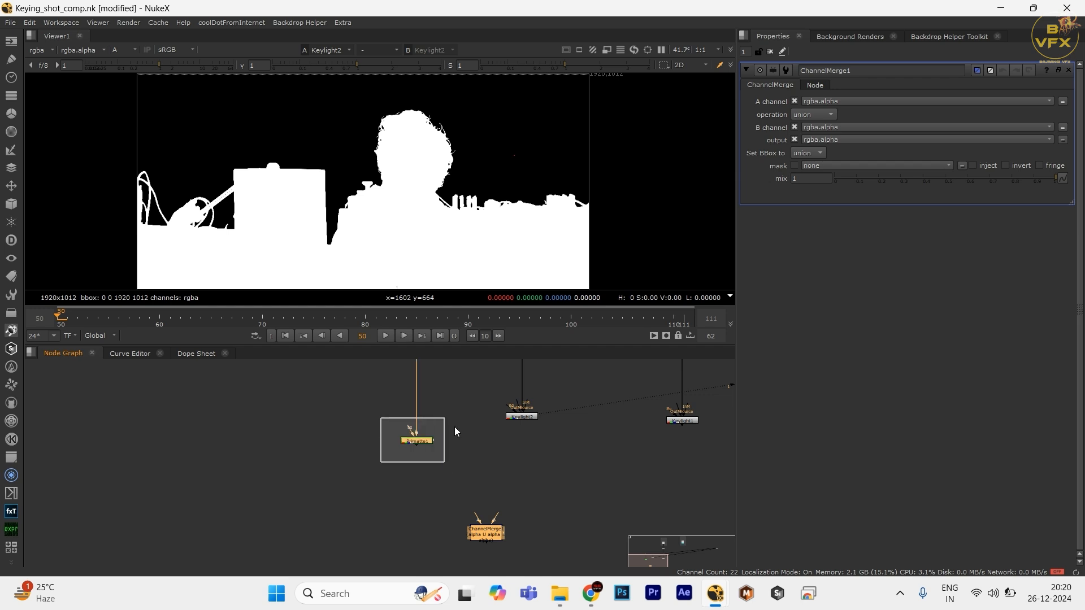
{"action": "left_click_drag", "start_coordinate": [453, 389], "coordinate": [550, 441]}
{"action": "left_click", "coordinate": [533, 490]}
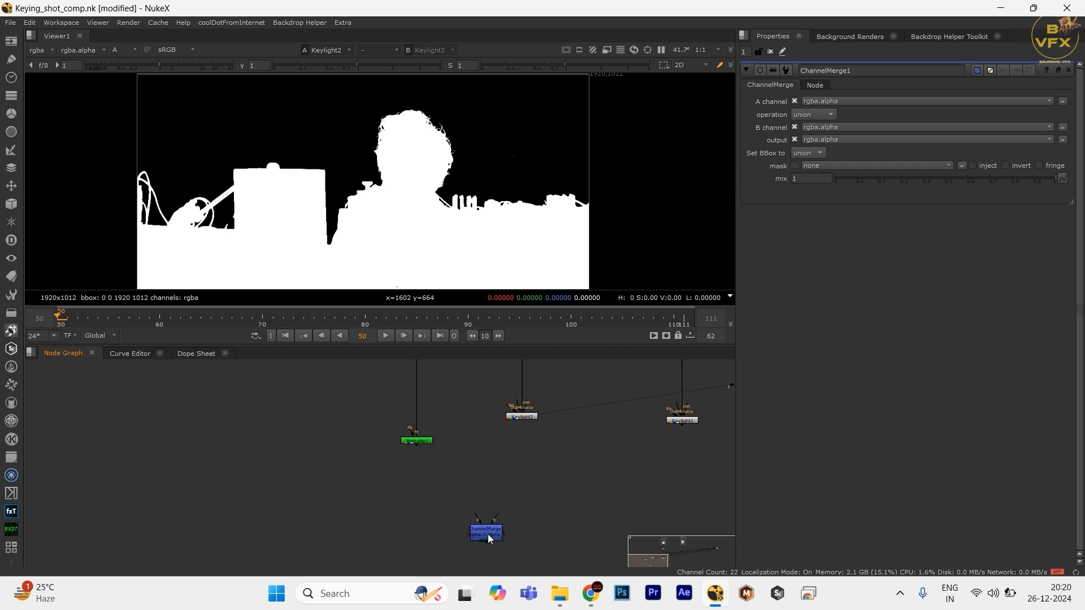
{"action": "left_click_drag", "start_coordinate": [487, 534], "coordinate": [672, 527]}
- Add a Merge node and connect Primatte1 to its A input and Keylight2 to its B input
{"action": "left_click", "coordinate": [507, 501]}
{"action": "key", "text": "m"}
{"action": "scroll", "coordinate": [507, 502], "scroll_direction": "up", "scroll_amount": 2}
{"action": "left_click_drag", "start_coordinate": [446, 478], "coordinate": [483, 517]}
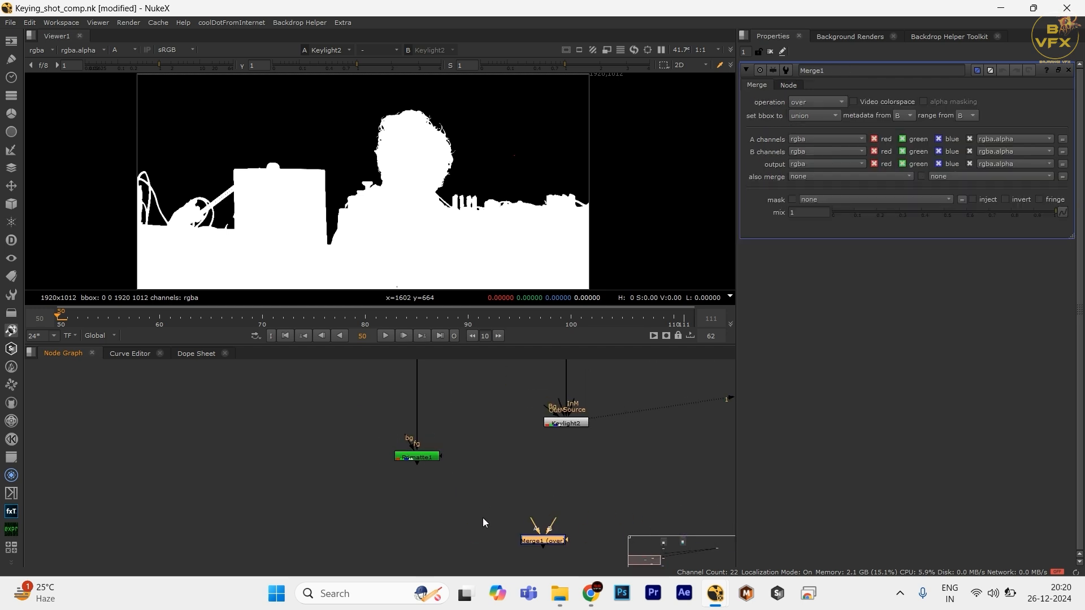
{"action": "left_click_drag", "start_coordinate": [463, 433], "coordinate": [385, 487]}
{"action": "left_click_drag", "start_coordinate": [532, 395], "coordinate": [620, 448]}
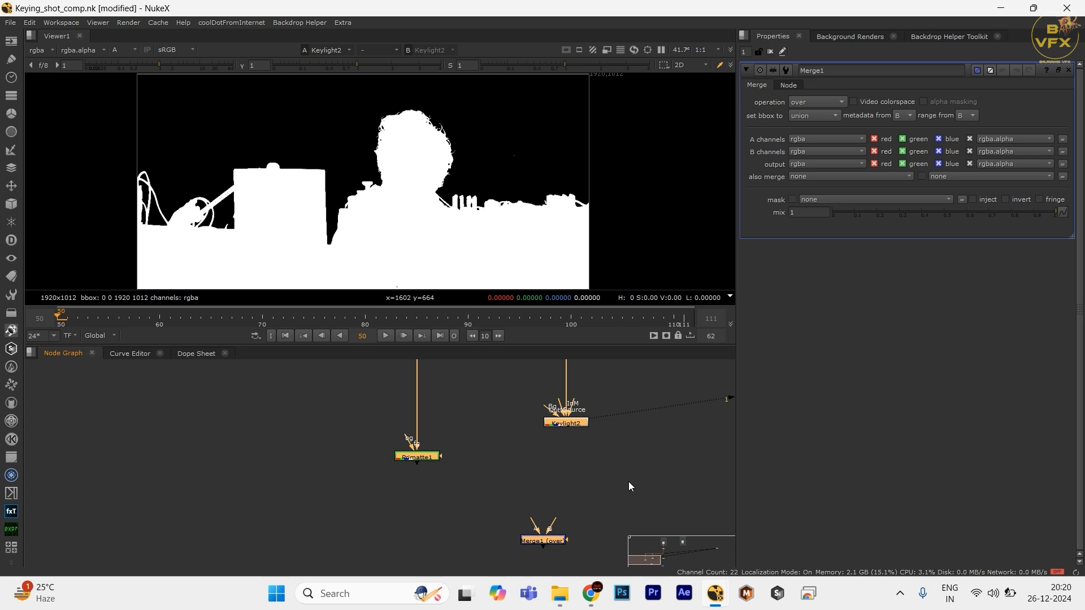
{"action": "key", "text": "y"}
{"action": "left_click", "coordinate": [627, 508]}
{"action": "key", "text": "shift+x"}
{"action": "left_click_drag", "start_coordinate": [480, 473], "coordinate": [530, 443]}
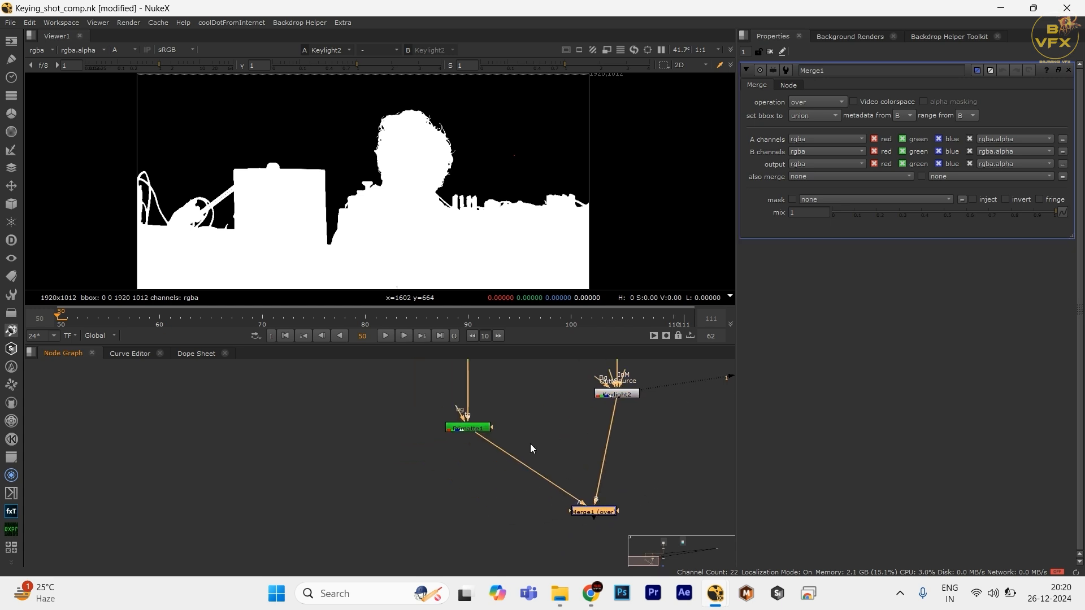
- Align the Merge node beneath Keylight2 and route Primatte1's connection to the A input through a right-angled Dot
{"action": "left_click_drag", "start_coordinate": [434, 400], "coordinate": [535, 450]}
{"action": "key", "text": "1"}
{"action": "left_click_drag", "start_coordinate": [542, 378], "coordinate": [649, 412]}
{"action": "key", "text": "1"}
{"action": "scroll", "coordinate": [621, 476], "scroll_direction": "down", "scroll_amount": 1}
{"action": "scroll", "coordinate": [621, 477], "scroll_direction": "up", "scroll_amount": 1}
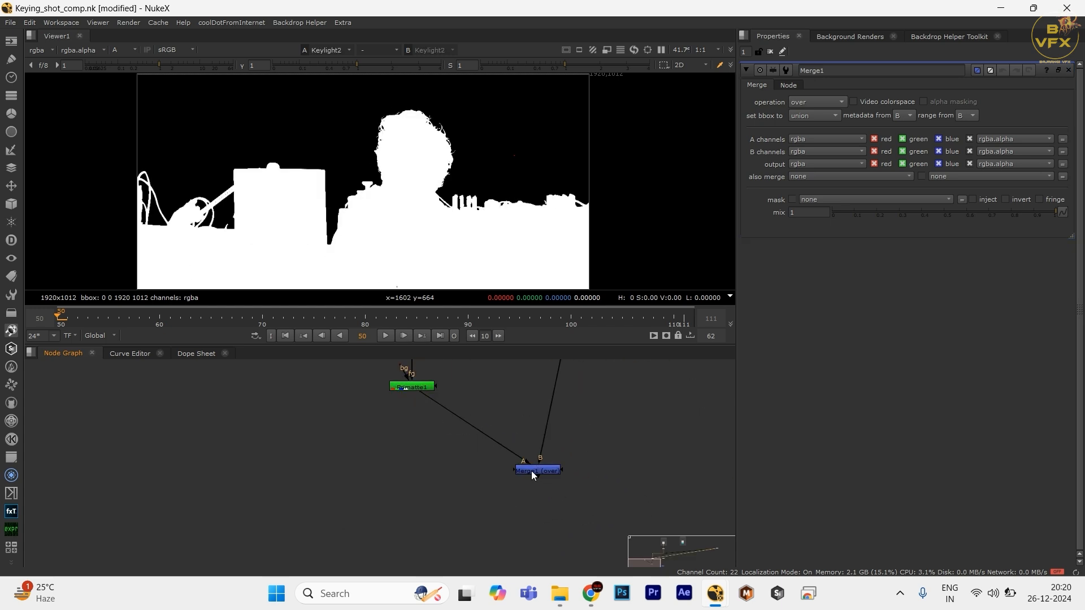
{"action": "left_click_drag", "start_coordinate": [531, 470], "coordinate": [555, 492]}
{"action": "key", "text": "period"}
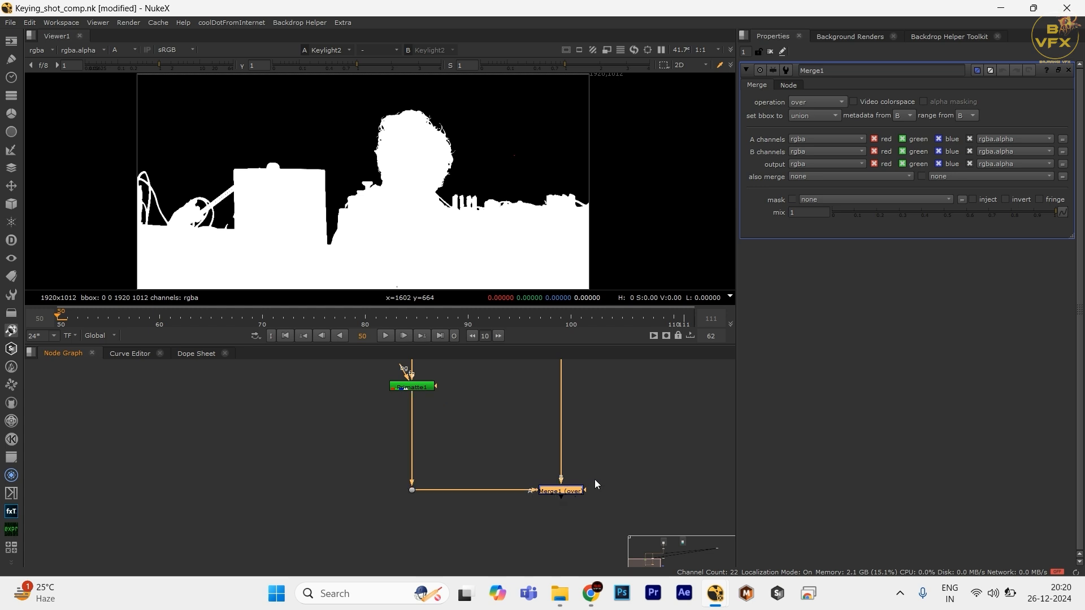
- View Merge1's combined alpha and inspect the lower foreground closely for leftover holes
{"action": "left_click_drag", "start_coordinate": [637, 454], "coordinate": [557, 524]}
{"action": "key", "text": "1"}
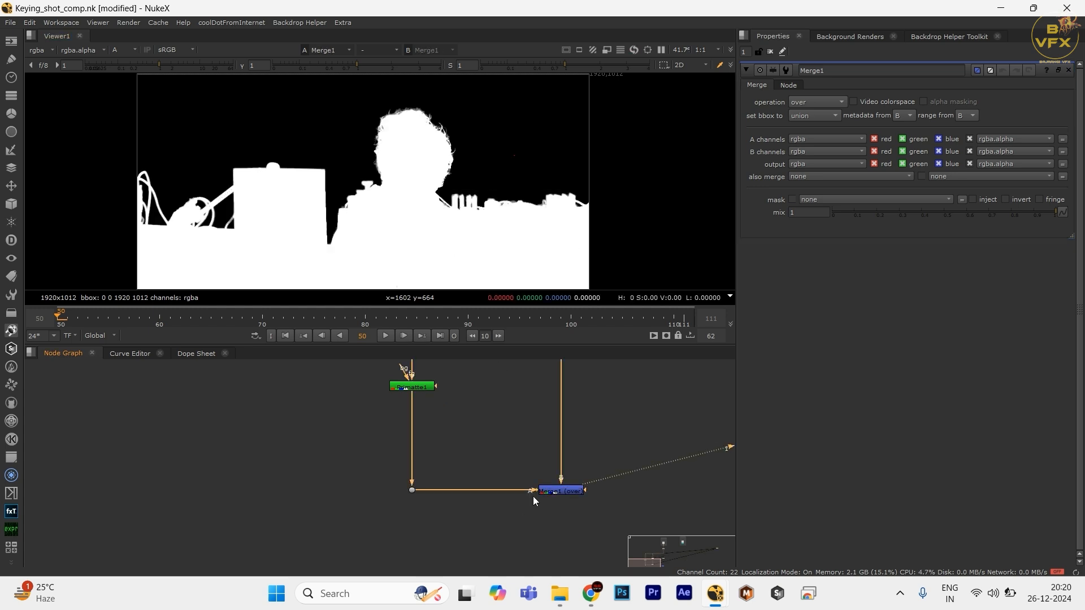
{"action": "scroll", "coordinate": [441, 169], "scroll_direction": "up", "scroll_amount": 6}
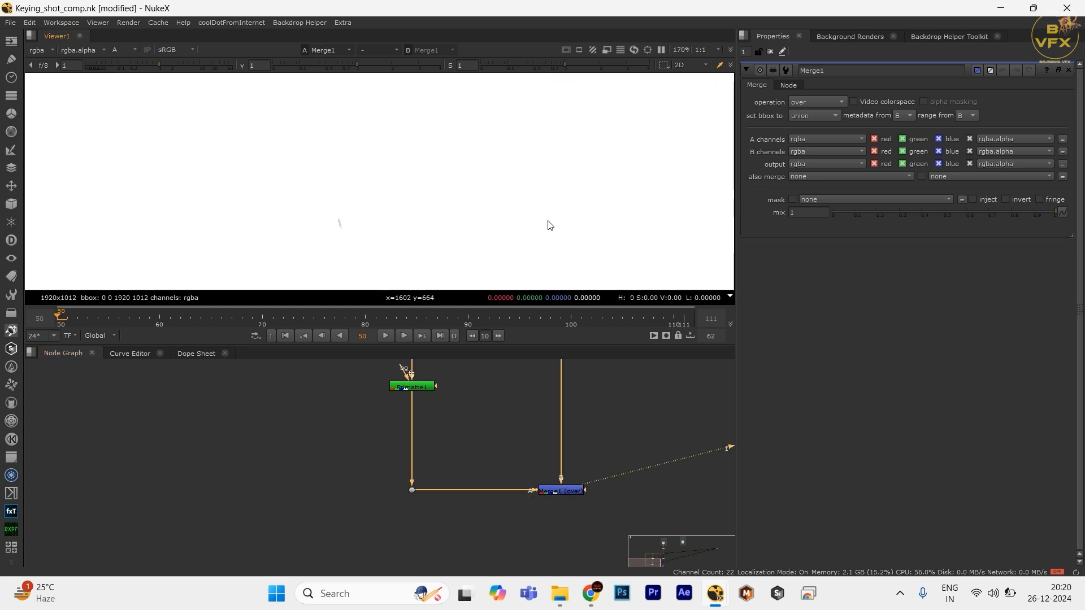
{"action": "scroll", "coordinate": [340, 234], "scroll_direction": "up", "scroll_amount": 4}
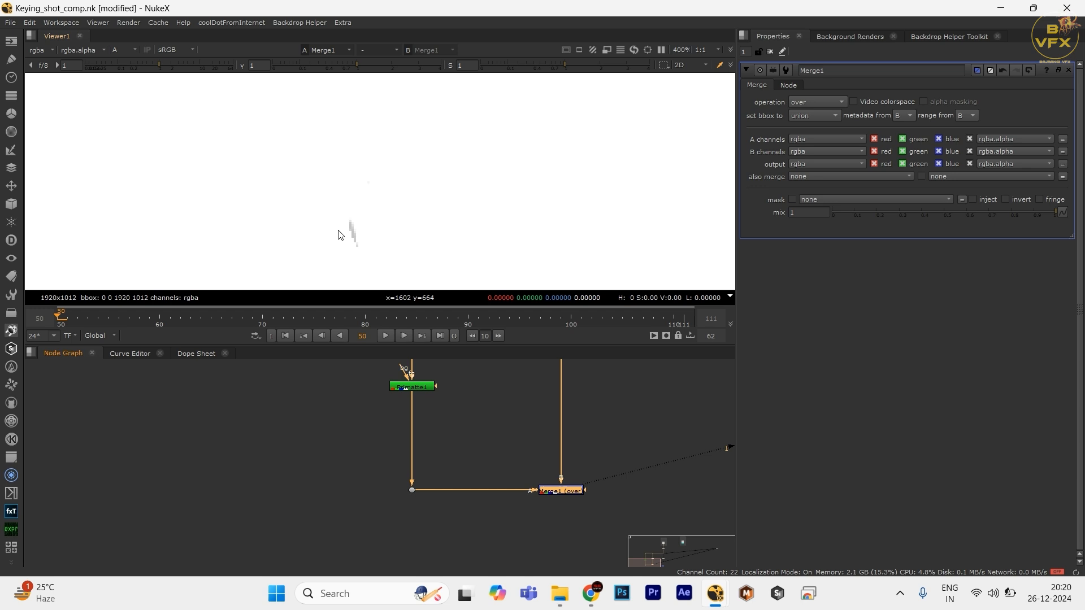
- Insert a Grade node directly after Primatte1 and set its channels to alpha
{"action": "double_click", "coordinate": [426, 385]}
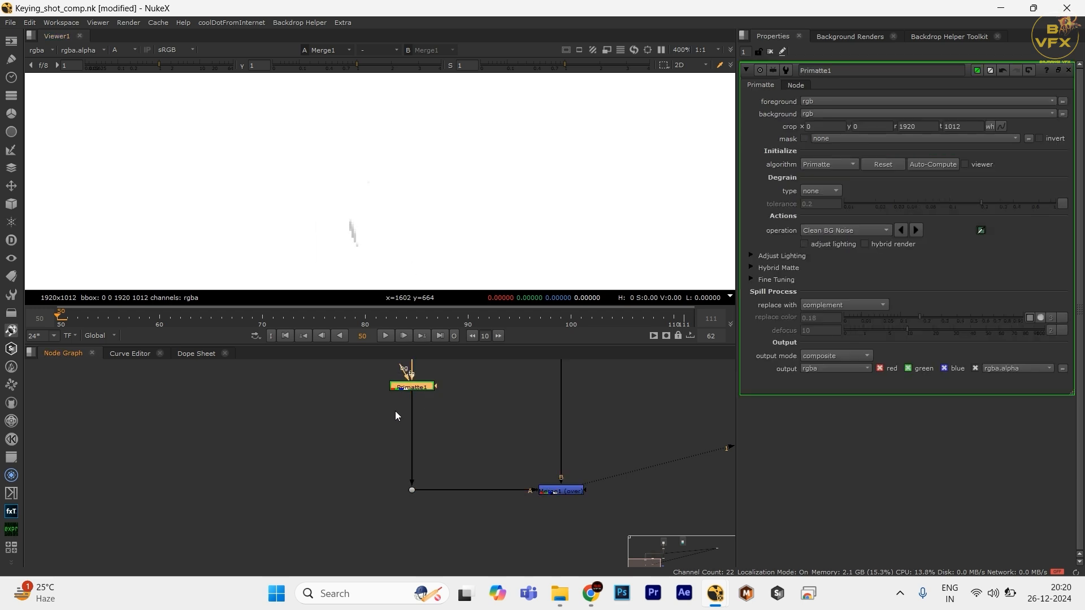
{"action": "left_click_drag", "start_coordinate": [474, 362], "coordinate": [469, 403]}
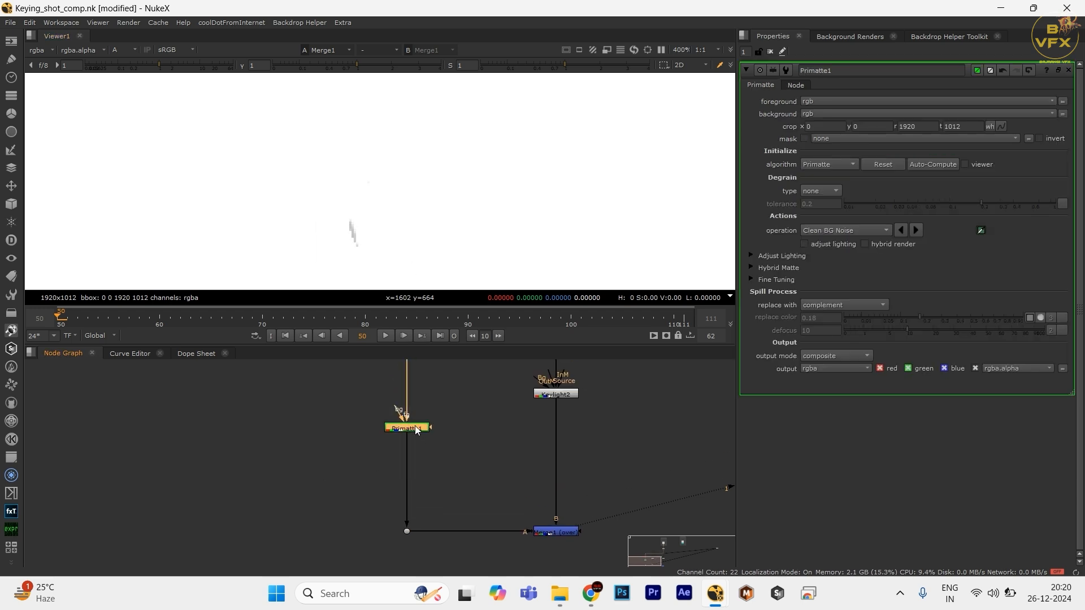
{"action": "key", "text": "g"}
{"action": "left_click", "coordinate": [811, 104]}
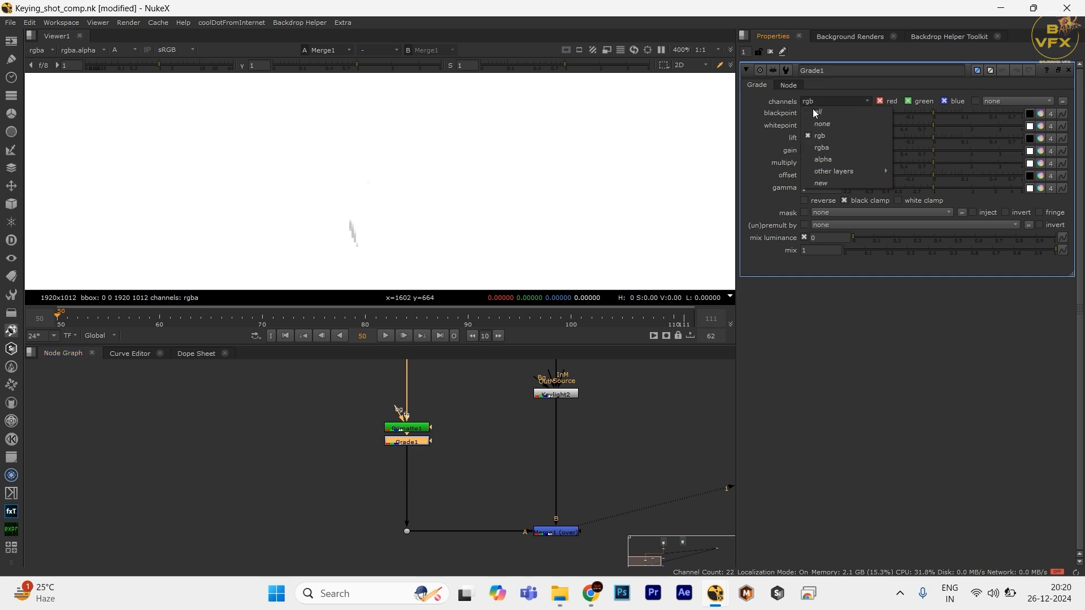
{"action": "left_click", "coordinate": [822, 152]}
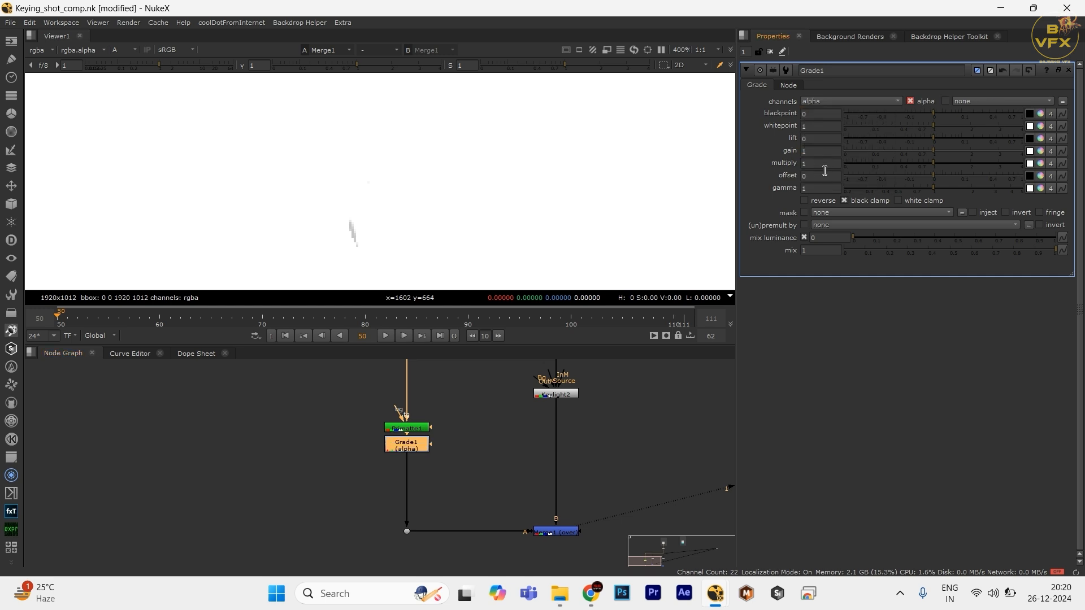
- Lower the Grade's whitepoint to 0.39 to fill the hole in the merged matte
{"action": "left_click_drag", "start_coordinate": [926, 128], "coordinate": [918, 128]}
{"action": "left_click", "coordinate": [917, 127], "text": "ctrl"}
{"action": "left_click_drag", "start_coordinate": [625, 382], "coordinate": [502, 425]}
{"action": "left_click_drag", "start_coordinate": [918, 127], "coordinate": [894, 131]}
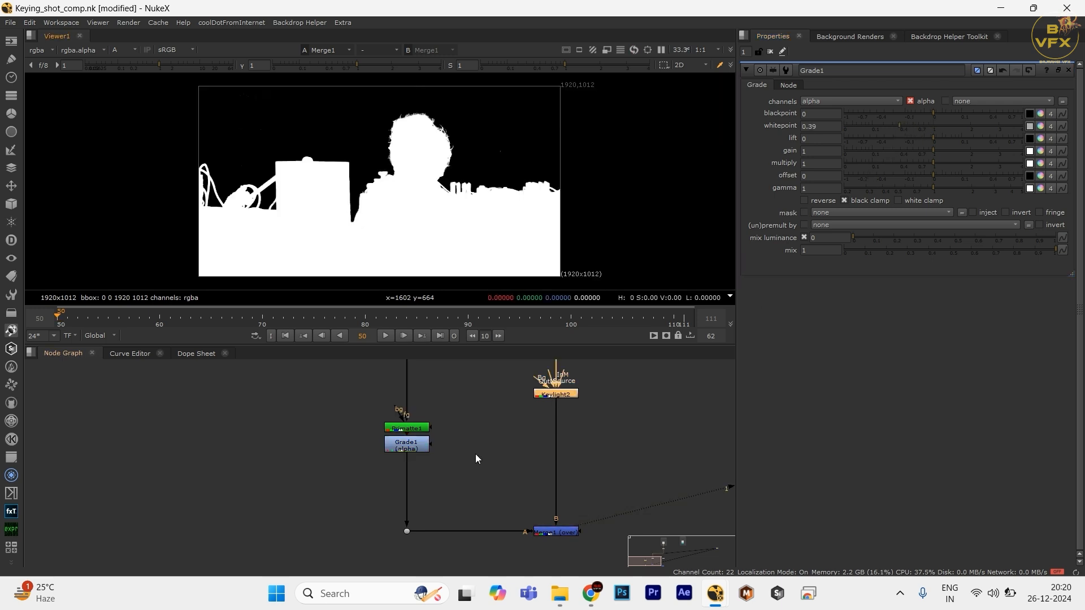
- Connect the ChannelMerge node's A input to the output of Merge1
{"action": "scroll", "coordinate": [476, 453], "scroll_direction": "down", "scroll_amount": 2}
{"action": "mouse_move", "coordinate": [513, 475]}
{"action": "left_mouse_down"}
{"action": "mouse_move", "coordinate": [453, 432]}
{"action": "mouse_move", "coordinate": [510, 491]}
{"action": "left_mouse_up"}
{"action": "scroll", "coordinate": [479, 459], "scroll_direction": "up", "scroll_amount": 3}
{"action": "left_click_drag", "start_coordinate": [399, 413], "coordinate": [545, 538]}
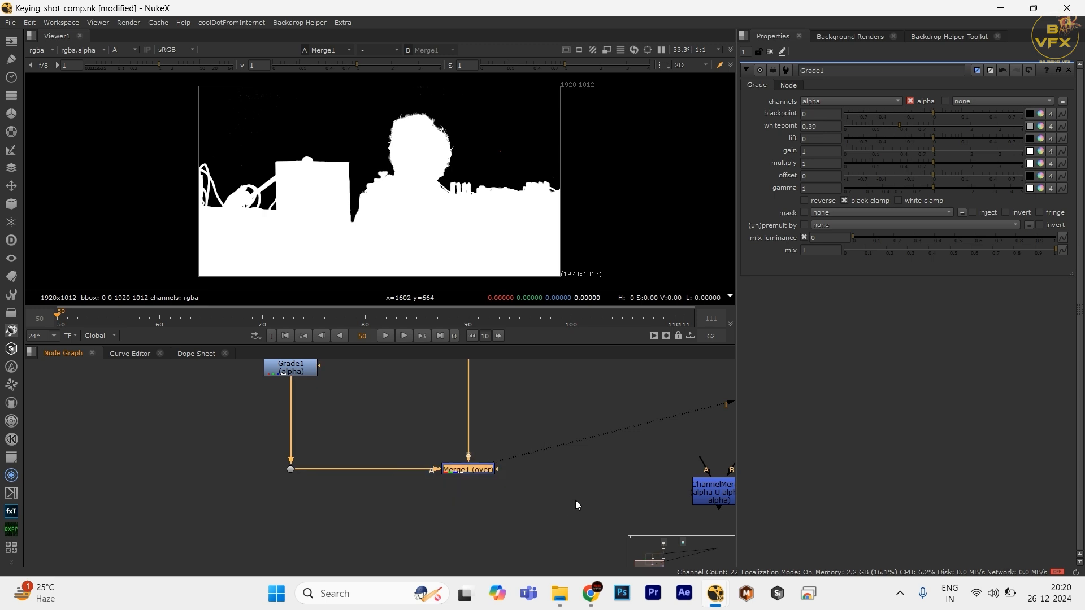
{"action": "scroll", "coordinate": [575, 500], "scroll_direction": "down", "scroll_amount": 2}
{"action": "left_click_drag", "start_coordinate": [669, 490], "coordinate": [448, 466]}
{"action": "scroll", "coordinate": [544, 475], "scroll_direction": "down", "scroll_amount": 1}
{"action": "scroll", "coordinate": [542, 513], "scroll_direction": "down", "scroll_amount": 2}
{"action": "scroll", "coordinate": [500, 400], "scroll_direction": "up", "scroll_amount": 1}
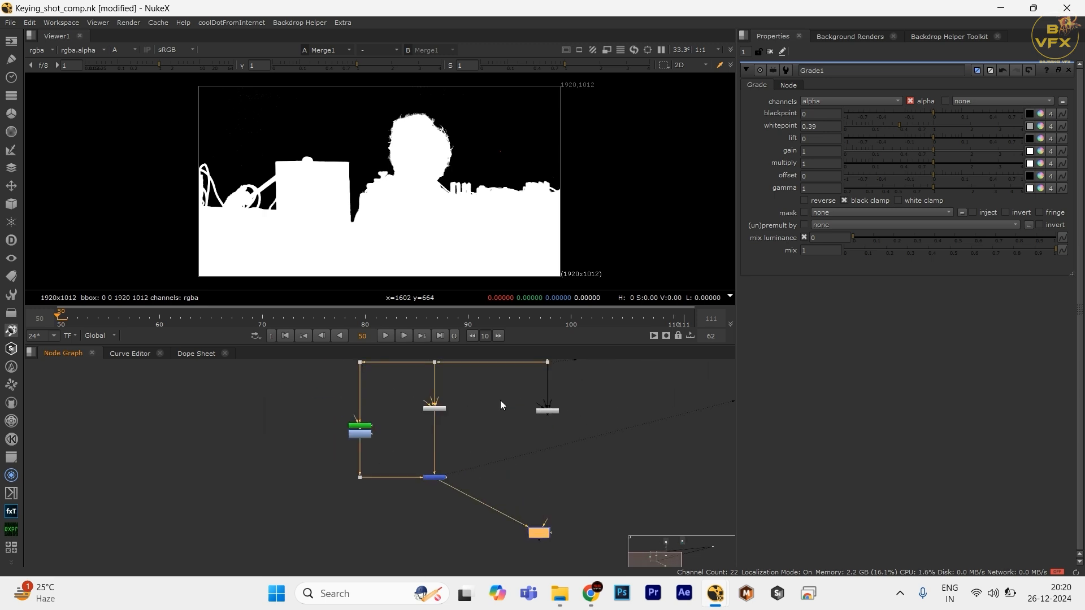
- Position the ChannelMerge node beneath Keylight1 and connect its B input to Keylight1
{"action": "left_click_drag", "start_coordinate": [593, 523], "coordinate": [540, 486]}
{"action": "left_click", "coordinate": [578, 462]}
{"action": "scroll", "coordinate": [532, 475], "scroll_direction": "up", "scroll_amount": 2}
{"action": "left_click_drag", "start_coordinate": [452, 486], "coordinate": [496, 564]}
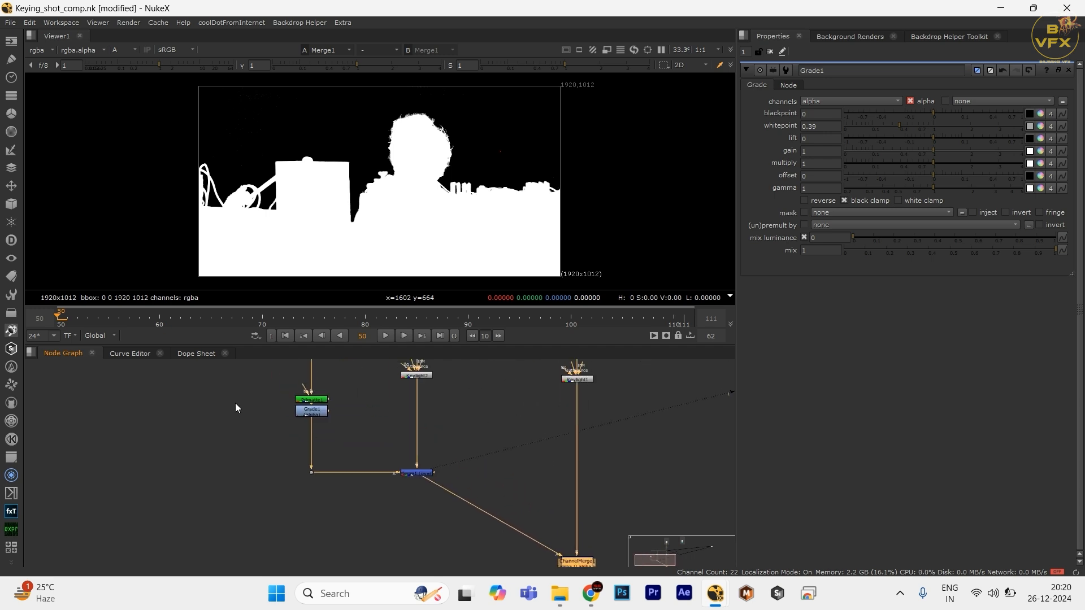
- Route Merge1's connection to the ChannelMerge through a right-angled Dot directly beneath Merge1
{"action": "left_click_drag", "start_coordinate": [235, 403], "coordinate": [398, 485]}
{"action": "scroll", "coordinate": [570, 434], "scroll_direction": "down", "scroll_amount": 2}
{"action": "left_click_drag", "start_coordinate": [617, 504], "coordinate": [507, 474]}
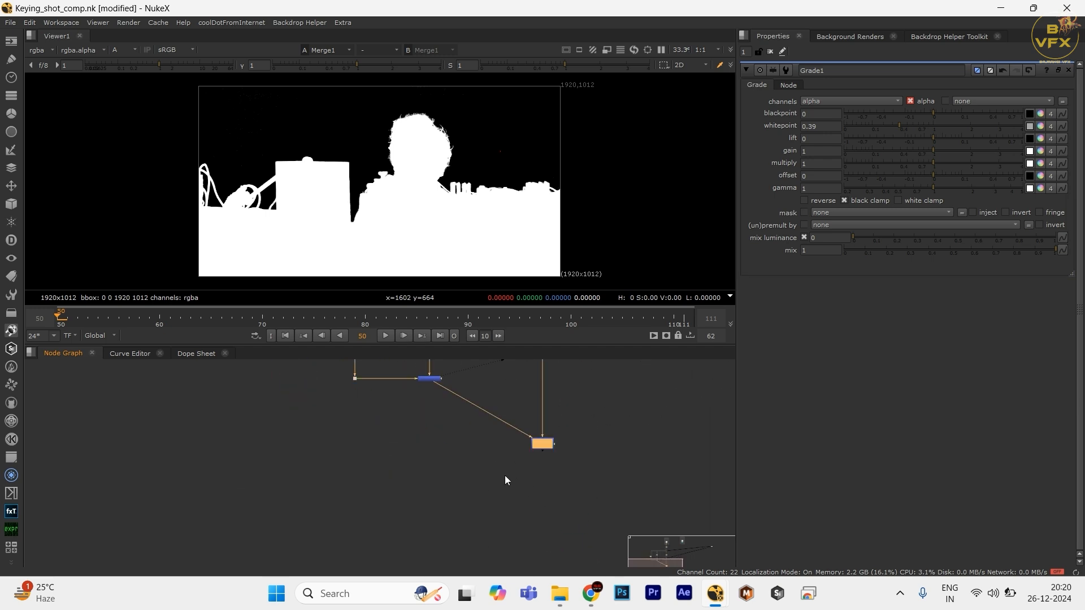
{"action": "key", "text": "comma"}
{"action": "scroll", "coordinate": [595, 466], "scroll_direction": "down", "scroll_amount": 2}
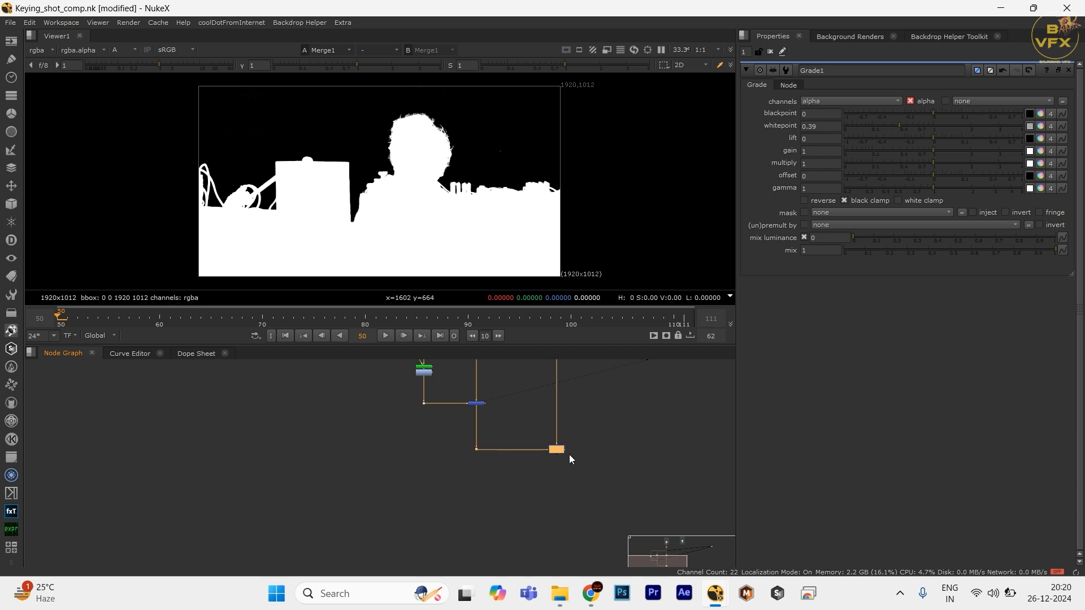
{"action": "left_click_drag", "start_coordinate": [552, 469], "coordinate": [514, 550]}
- Compare the ChannelMerge's alpha with Keylight1's alpha closely around the man's hair edges
{"action": "key", "text": "1"}
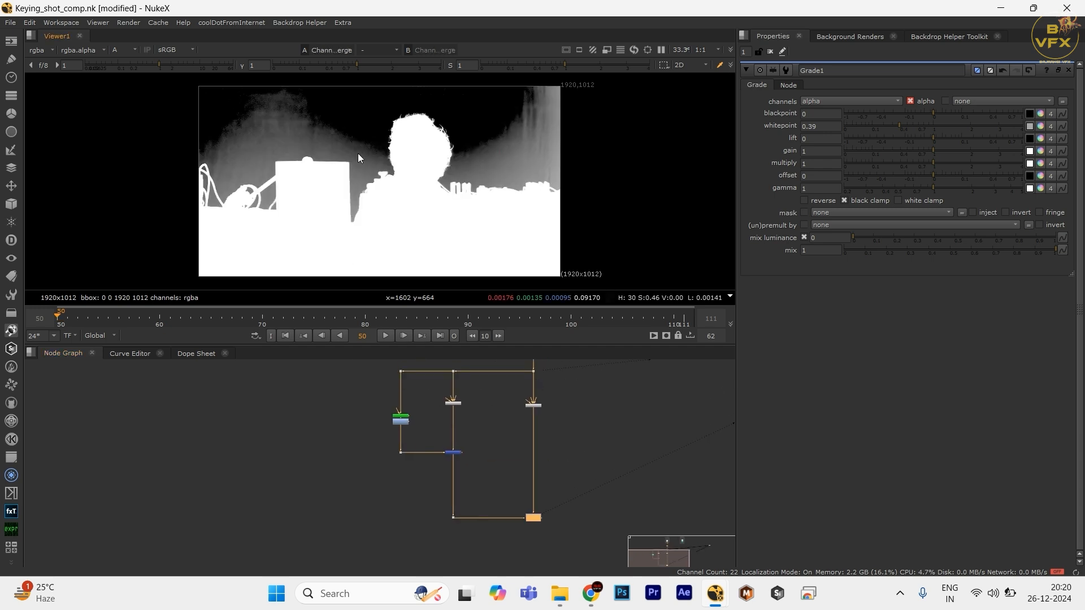
{"action": "scroll", "coordinate": [412, 127], "scroll_direction": "up", "scroll_amount": 6}
{"action": "left_click_drag", "start_coordinate": [574, 387], "coordinate": [513, 423]}
{"action": "key", "text": "1"}
{"action": "left_click_drag", "start_coordinate": [536, 518], "coordinate": [513, 458]}
{"action": "mouse_move", "coordinate": [513, 458]}
{"action": "left_mouse_down"}
{"action": "mouse_move", "coordinate": [547, 492]}
{"action": "mouse_move", "coordinate": [512, 459]}
{"action": "left_mouse_up"}
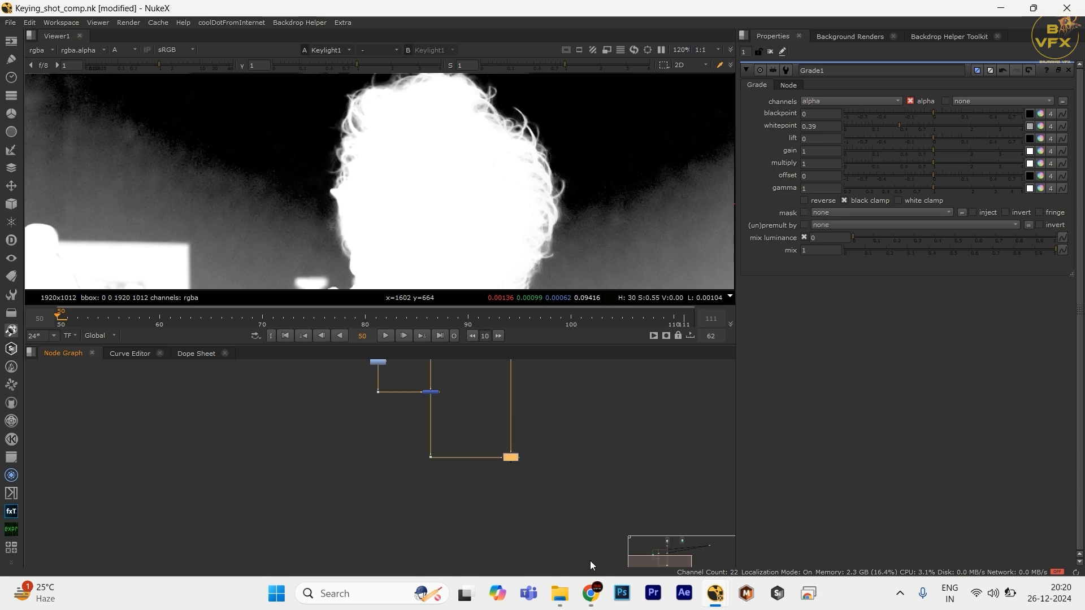
{"action": "key", "text": "1"}
{"action": "left_click_drag", "start_coordinate": [526, 518], "coordinate": [518, 586]}
{"action": "scroll", "coordinate": [521, 390], "scroll_direction": "up", "scroll_amount": 1}
{"action": "left_click", "coordinate": [502, 417]}
{"action": "key", "text": "1"}
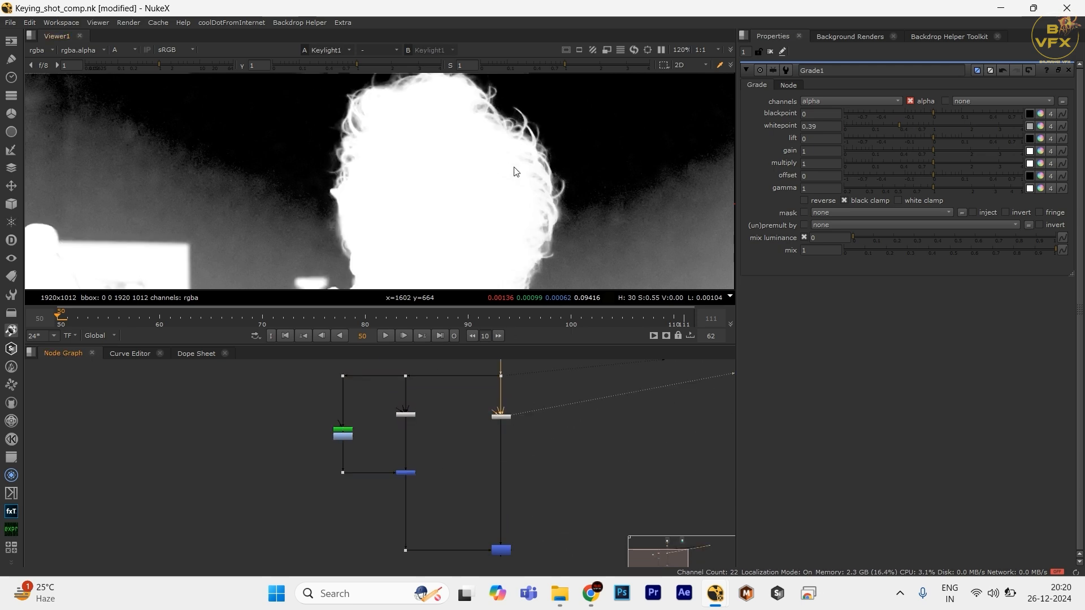
{"action": "scroll", "coordinate": [514, 171], "scroll_direction": "up", "scroll_amount": 3}
{"action": "key", "text": "a"}
{"action": "key", "text": "a"}
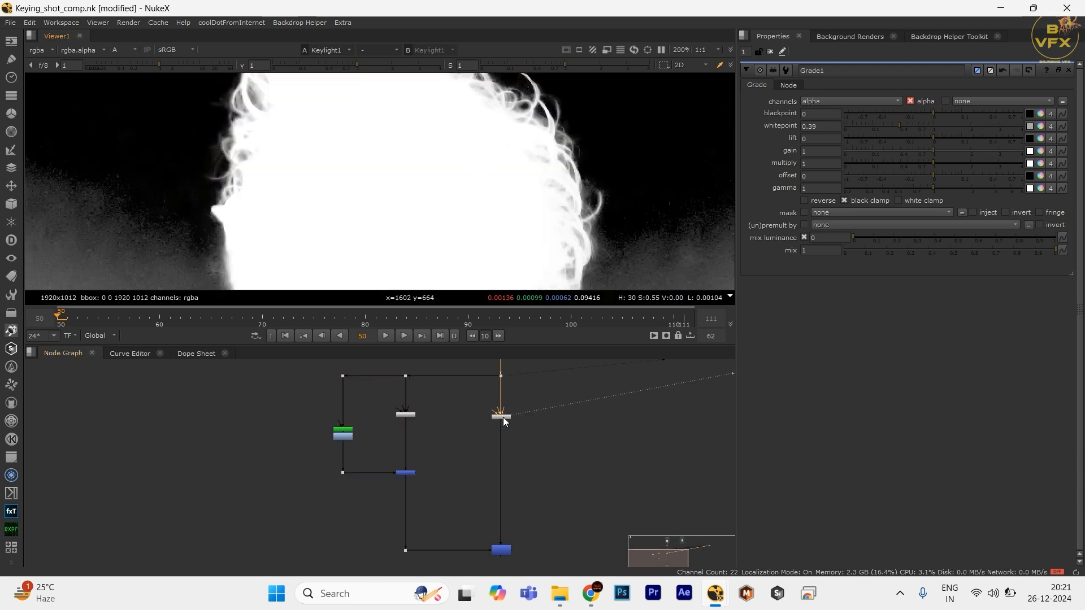
{"action": "left_click_drag", "start_coordinate": [496, 520], "coordinate": [485, 428]}
{"action": "scroll", "coordinate": [484, 430], "scroll_direction": "up", "scroll_amount": 1}
{"action": "left_click", "coordinate": [490, 462]}
{"action": "key", "text": "1"}
{"action": "left_click", "coordinate": [402, 442]}
{"action": "left_click_drag", "start_coordinate": [402, 442], "coordinate": [439, 515]}
{"action": "scroll", "coordinate": [439, 516], "scroll_direction": "down", "scroll_amount": 1}
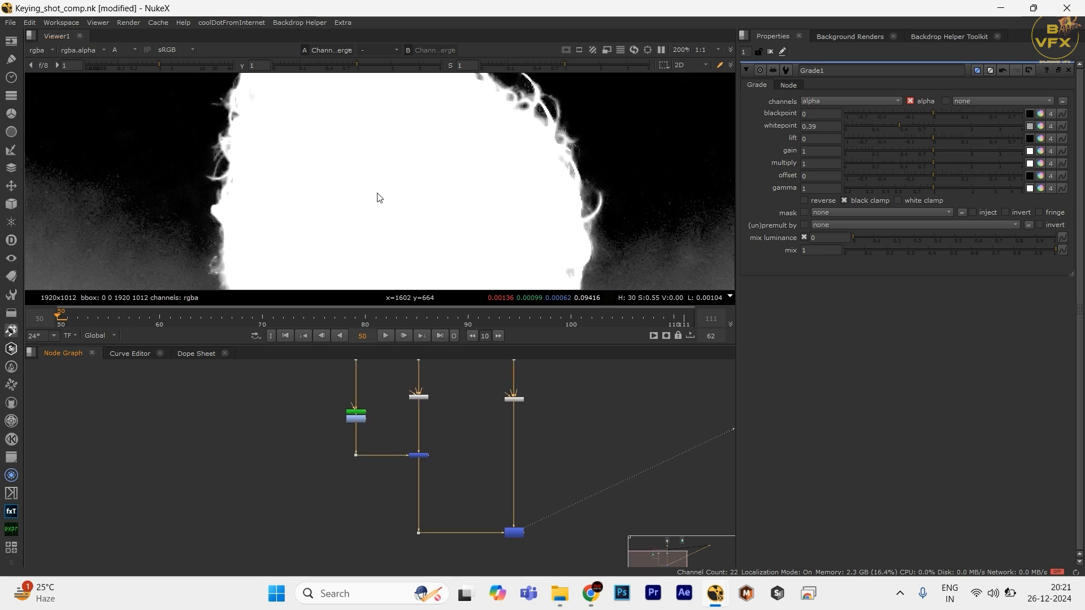
{"action": "key", "text": "f"}
{"action": "left_click_drag", "start_coordinate": [451, 429], "coordinate": [303, 492]}
{"action": "scroll", "coordinate": [416, 489], "scroll_direction": "down", "scroll_amount": 2}
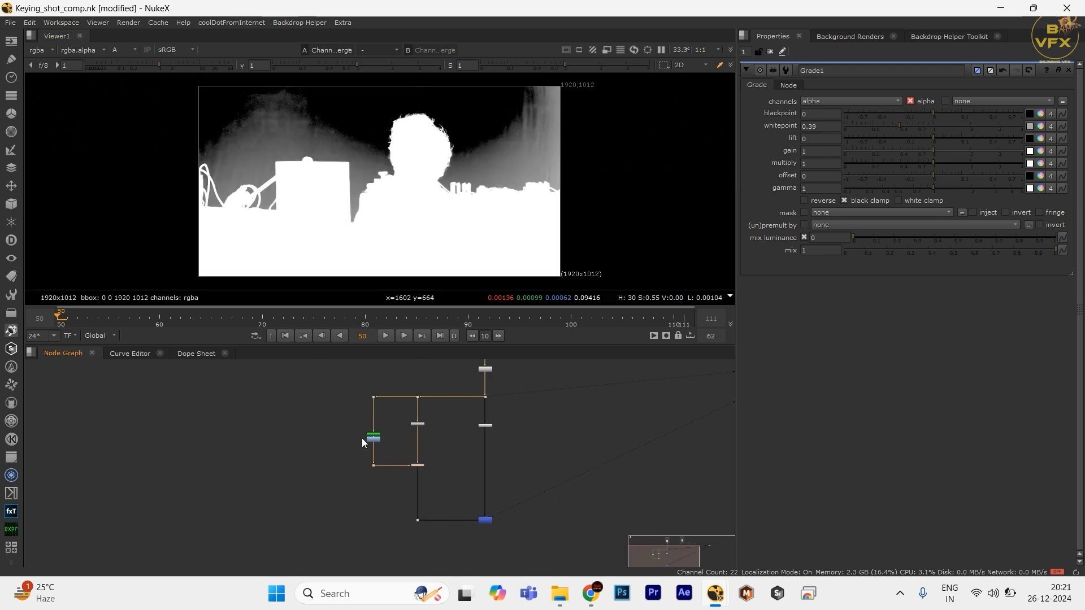
{"action": "left_click_drag", "start_coordinate": [324, 455], "coordinate": [351, 484]}
{"action": "left_click", "coordinate": [415, 467]}
{"action": "left_click_drag", "start_coordinate": [416, 468], "coordinate": [499, 479]}
{"action": "scroll", "coordinate": [485, 520], "scroll_direction": "up", "scroll_amount": 2}
- Insert a Clamp node after the ChannelMerge and place it a little below in line
{"action": "left_click_drag", "start_coordinate": [449, 433], "coordinate": [509, 490]}
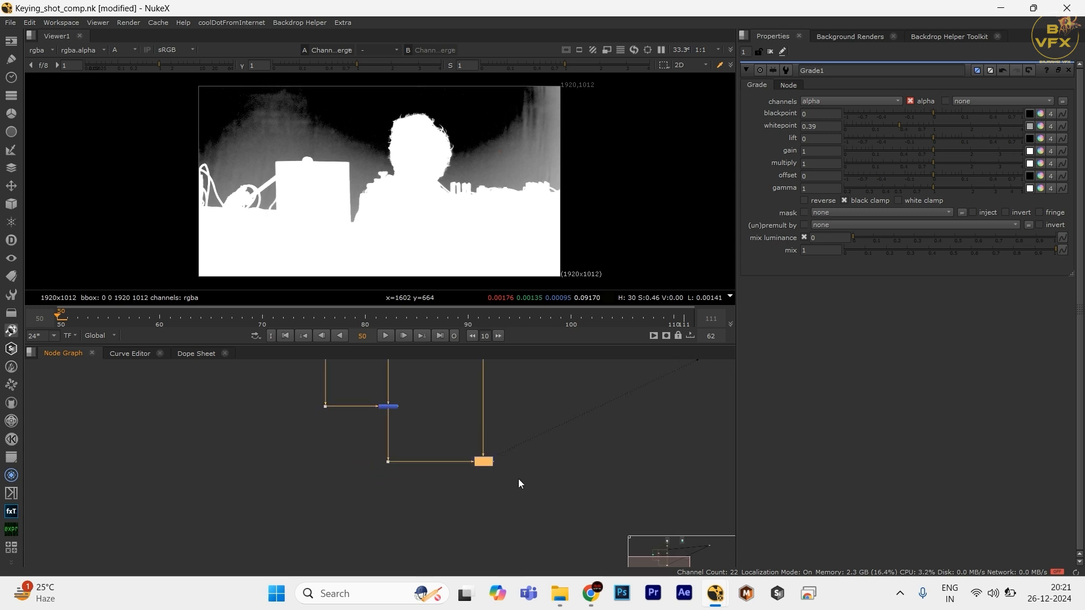
{"action": "key", "text": "Tab"}
{"action": "type", "text": "cla"}
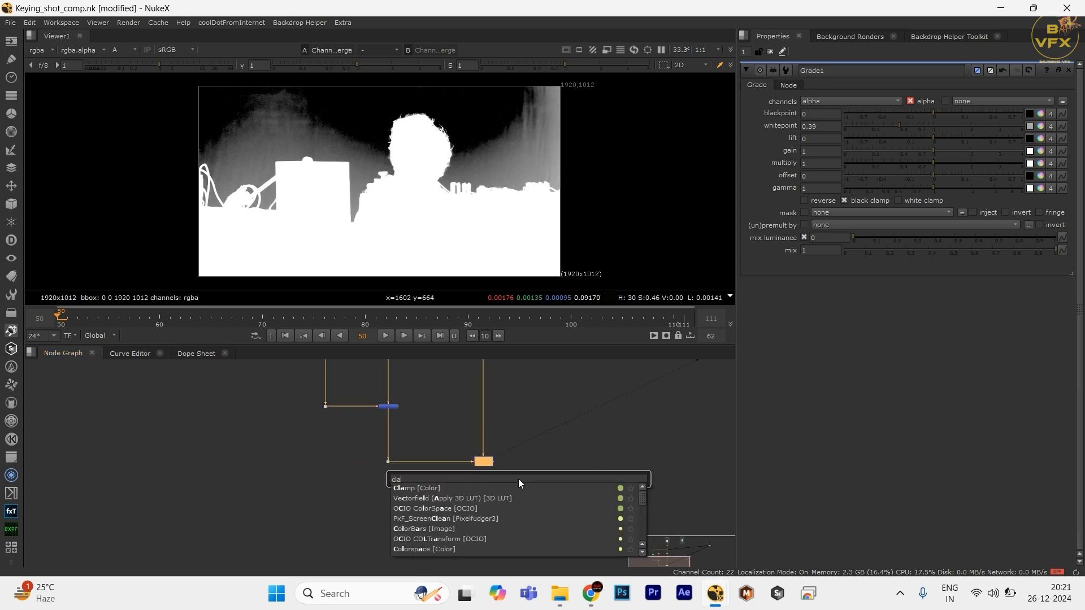
{"action": "key", "text": "Return"}
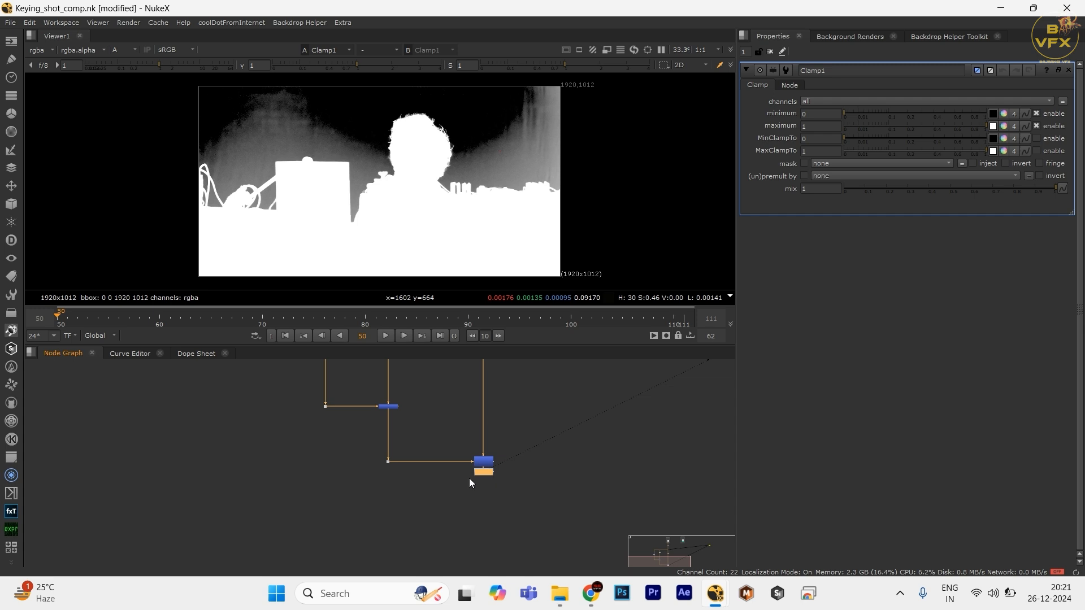
{"action": "left_click_drag", "start_coordinate": [484, 471], "coordinate": [485, 494]}
{"action": "left_click_drag", "start_coordinate": [554, 489], "coordinate": [426, 524]}
{"action": "scroll", "coordinate": [416, 503], "scroll_direction": "up", "scroll_amount": 3}
{"action": "left_click_drag", "start_coordinate": [433, 477], "coordinate": [680, 532]}
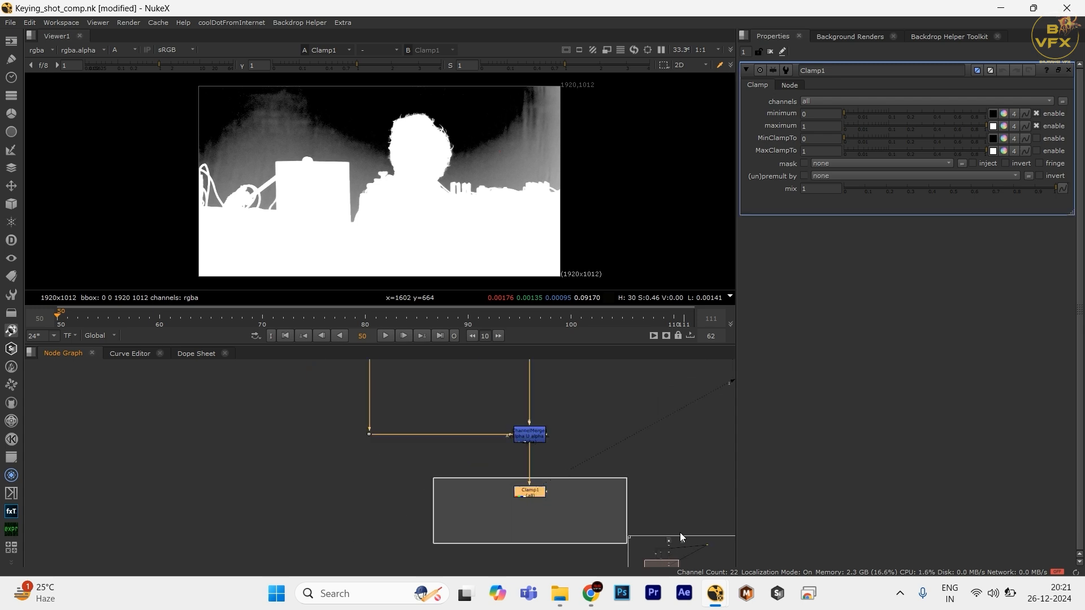
- View the ChannelMerge's alpha full screen and sample its pixel values across the white foreground
{"action": "left_click", "coordinate": [638, 486]}
{"action": "scroll", "coordinate": [431, 191], "scroll_direction": "up", "scroll_amount": 1}
{"action": "left_click_drag", "start_coordinate": [466, 469], "coordinate": [556, 420]}
{"action": "key", "text": "1"}
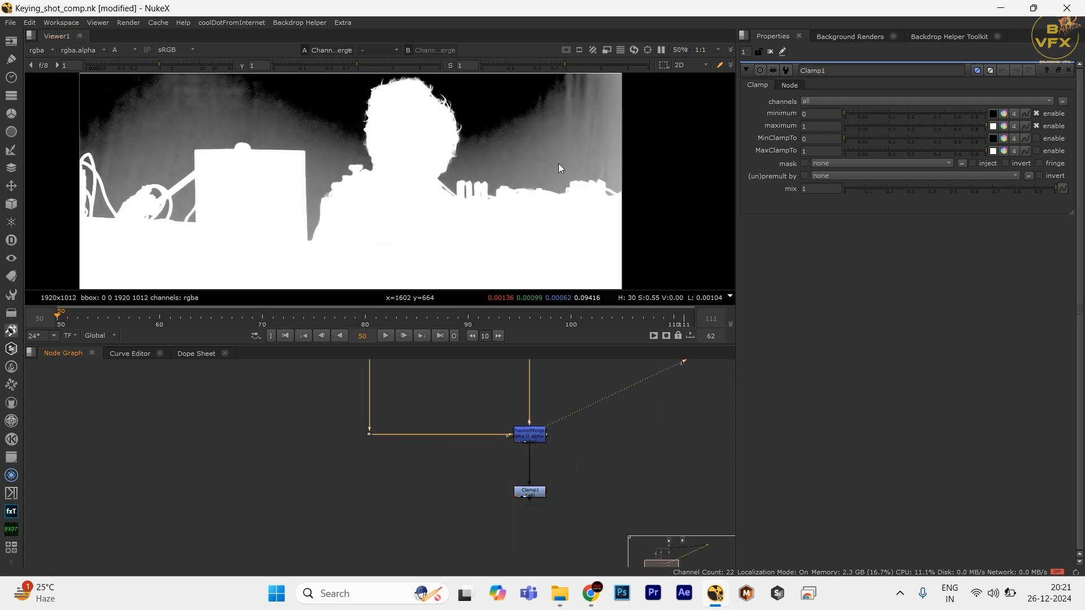
{"action": "key", "text": "space"}
{"action": "key", "text": "f"}
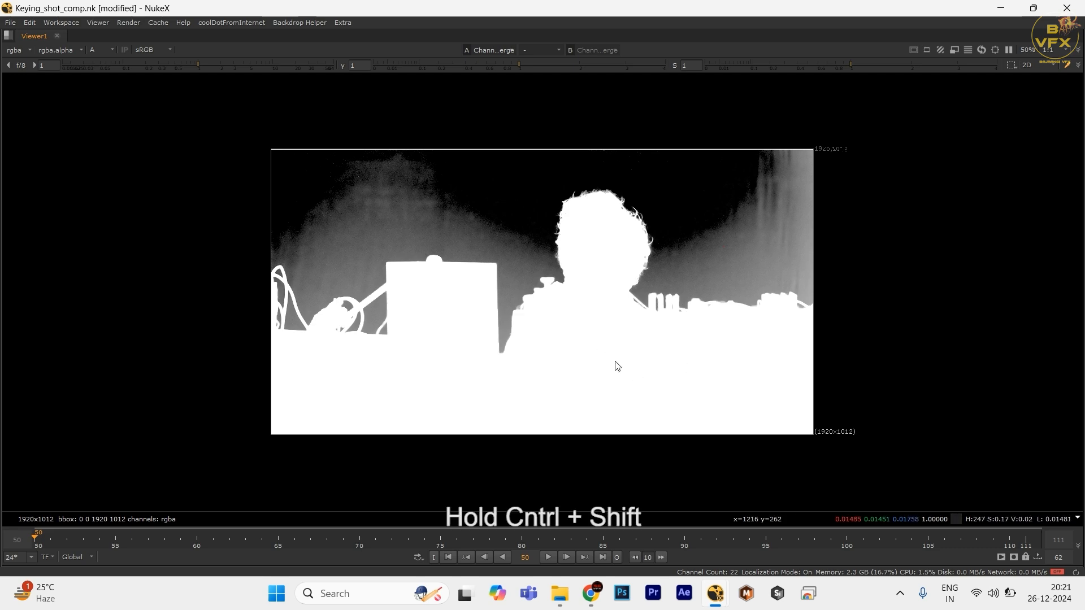
{"action": "left_click_drag", "start_coordinate": [574, 351], "coordinate": [588, 365]}
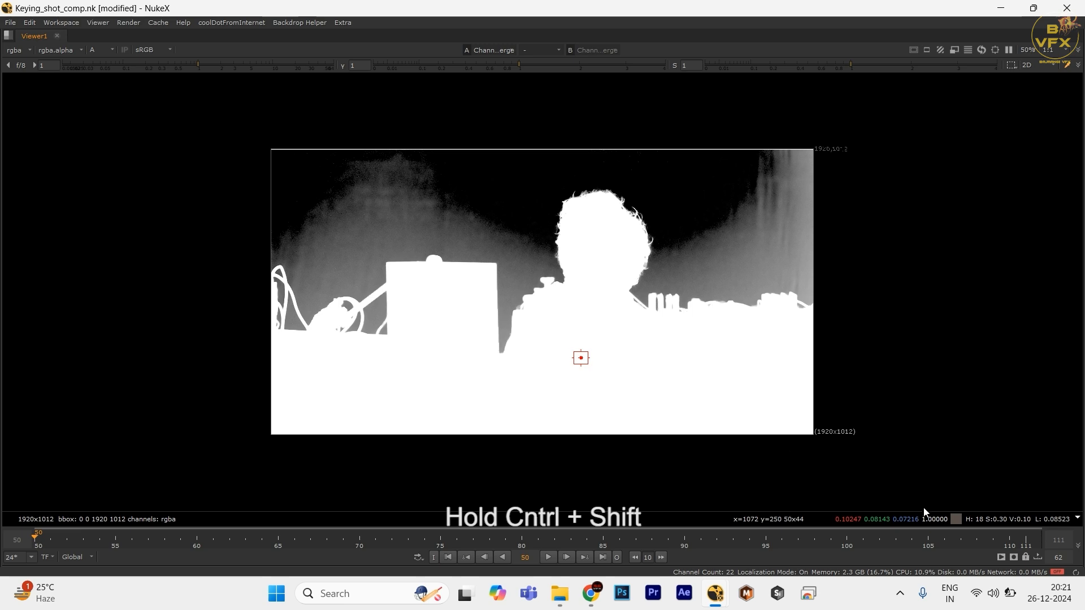
{"action": "left_click_drag", "start_coordinate": [504, 403], "coordinate": [513, 403]}
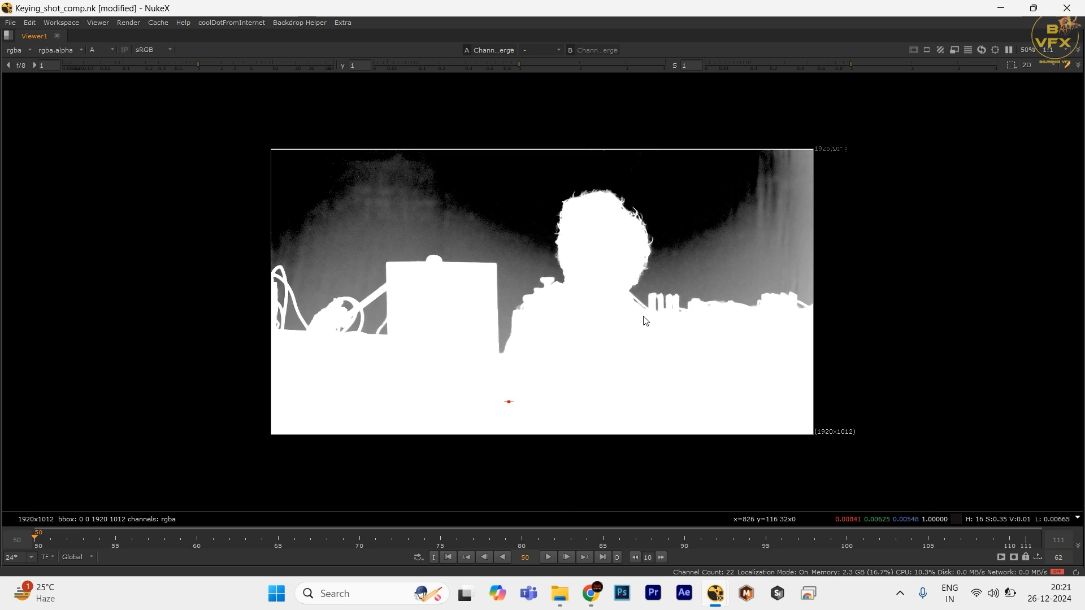
{"action": "key", "text": "space"}
{"action": "key", "text": "space"}
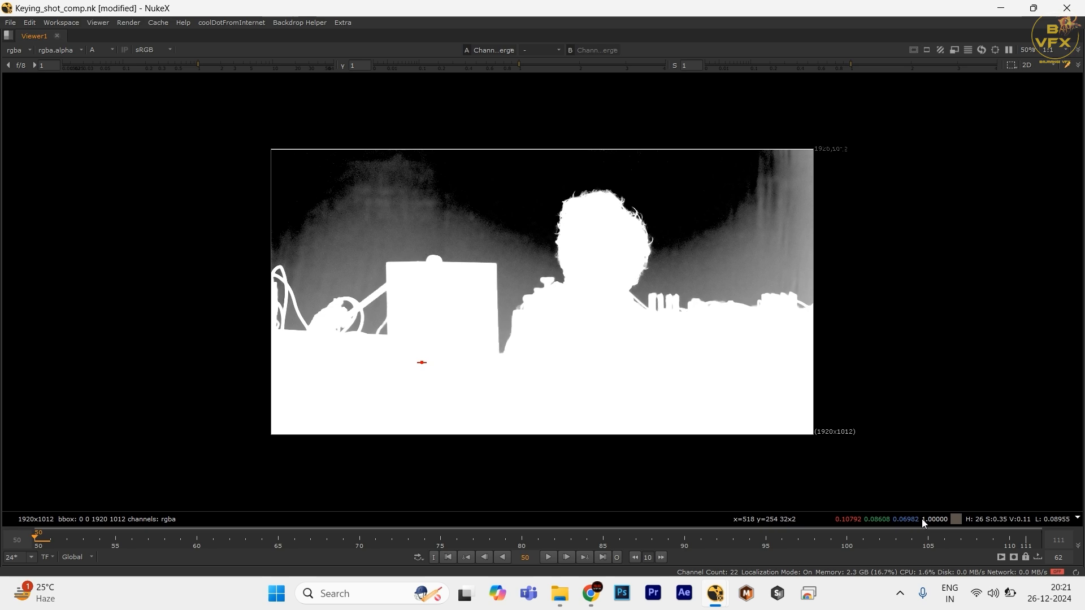
{"action": "right_click", "coordinate": [512, 390], "text": "ctrl"}
- View Clamp1's alpha and sample its pixel values in the lower foreground
{"action": "key", "text": "space"}
{"action": "scroll", "coordinate": [537, 474], "scroll_direction": "up", "scroll_amount": 3}
{"action": "left_click_drag", "start_coordinate": [455, 470], "coordinate": [642, 530]}
{"action": "key", "text": "1"}
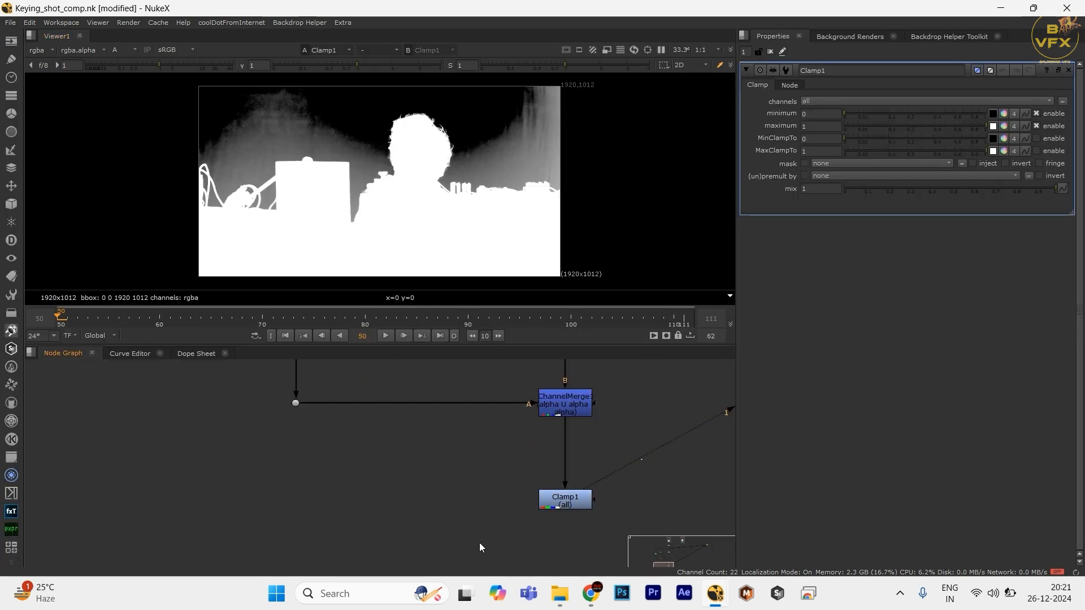
{"action": "left_click_drag", "start_coordinate": [642, 458], "coordinate": [479, 548]}
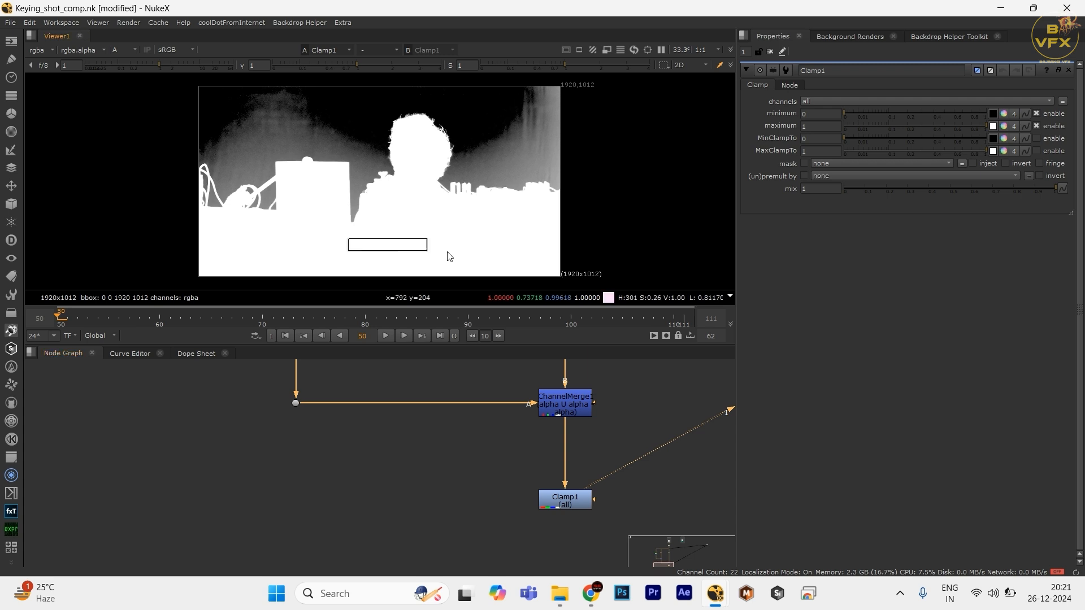
- Review how the Primatte1, Keylight2 and Keylight1 branches join down to Clamp1 in the node graph
{"action": "left_click_drag", "start_coordinate": [472, 447], "coordinate": [610, 497]}
{"action": "scroll", "coordinate": [610, 497], "scroll_direction": "down", "scroll_amount": 3}
{"action": "left_click_drag", "start_coordinate": [611, 497], "coordinate": [521, 472]}
{"action": "scroll", "coordinate": [521, 472], "scroll_direction": "down", "scroll_amount": 2}
{"action": "left_click_drag", "start_coordinate": [521, 472], "coordinate": [526, 519]}
{"action": "left_click_drag", "start_coordinate": [392, 440], "coordinate": [578, 515]}
{"action": "scroll", "coordinate": [530, 462], "scroll_direction": "down", "scroll_amount": 2}
{"action": "left_click_drag", "start_coordinate": [530, 462], "coordinate": [531, 479]}
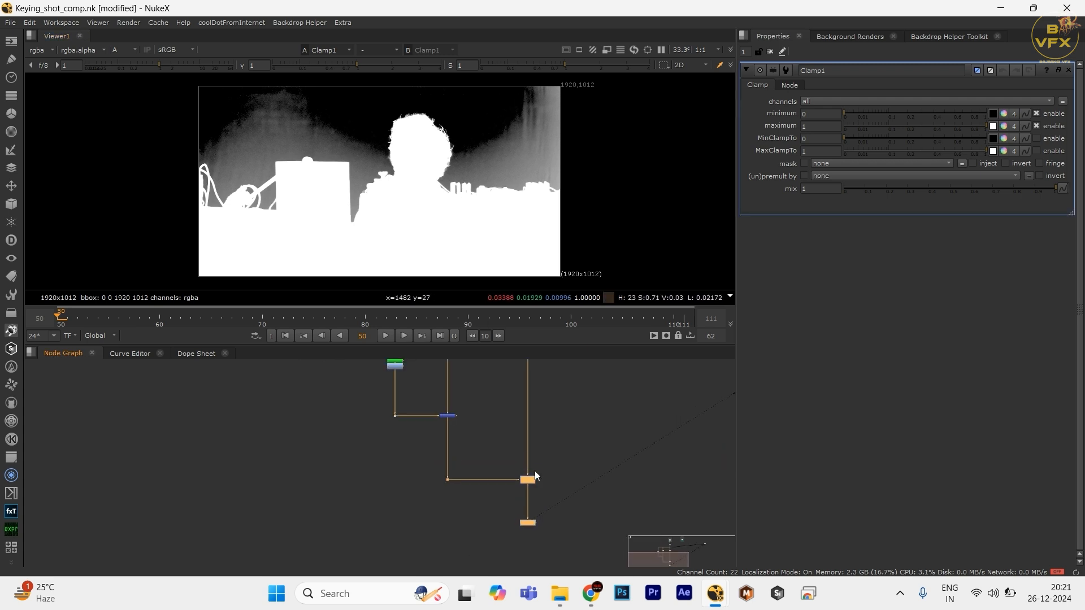
{"action": "scroll", "coordinate": [525, 452], "scroll_direction": "down", "scroll_amount": 1}
{"action": "left_click_drag", "start_coordinate": [492, 406], "coordinate": [504, 496]}
{"action": "scroll", "coordinate": [505, 494], "scroll_direction": "up", "scroll_amount": 2}
{"action": "left_click_drag", "start_coordinate": [353, 393], "coordinate": [435, 526]}
{"action": "scroll", "coordinate": [398, 458], "scroll_direction": "up", "scroll_amount": 1}
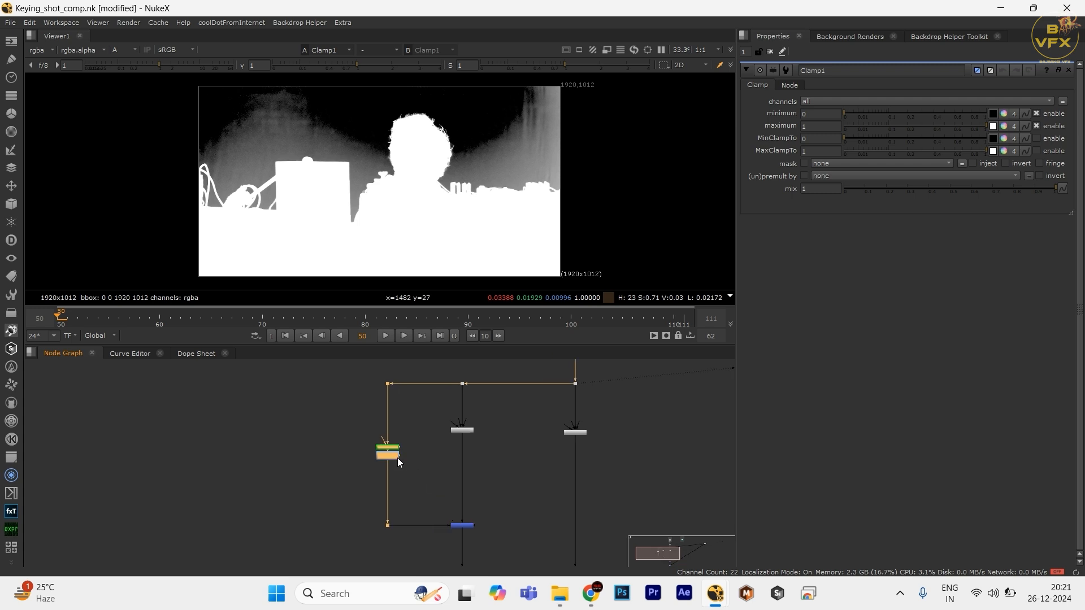
{"action": "left_click_drag", "start_coordinate": [398, 458], "coordinate": [474, 497]}
{"action": "scroll", "coordinate": [473, 497], "scroll_direction": "down", "scroll_amount": 1}
{"action": "left_click_drag", "start_coordinate": [465, 457], "coordinate": [390, 346]}
{"action": "scroll", "coordinate": [500, 490], "scroll_direction": "up", "scroll_amount": 1}
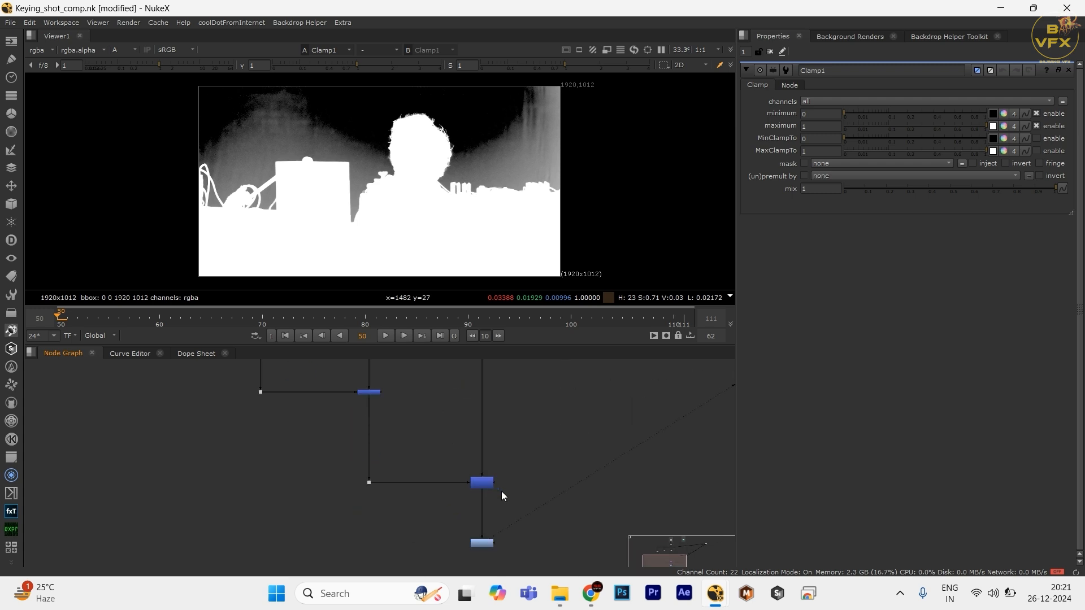
- Compare Keylight1's soft-edged alpha with the solid alpha of the merged branches
{"action": "key", "text": "1"}
{"action": "scroll", "coordinate": [455, 483], "scroll_direction": "down", "scroll_amount": 1}
{"action": "left_click_drag", "start_coordinate": [456, 482], "coordinate": [470, 527]}
{"action": "key", "text": "a"}
{"action": "key", "text": "a"}
{"action": "scroll", "coordinate": [485, 446], "scroll_direction": "down", "scroll_amount": 1}
{"action": "left_click_drag", "start_coordinate": [511, 369], "coordinate": [441, 500]}
{"action": "key", "text": "1"}
{"action": "left_click_drag", "start_coordinate": [403, 165], "coordinate": [463, 190]}
{"action": "scroll", "coordinate": [401, 481], "scroll_direction": "up", "scroll_amount": 2}
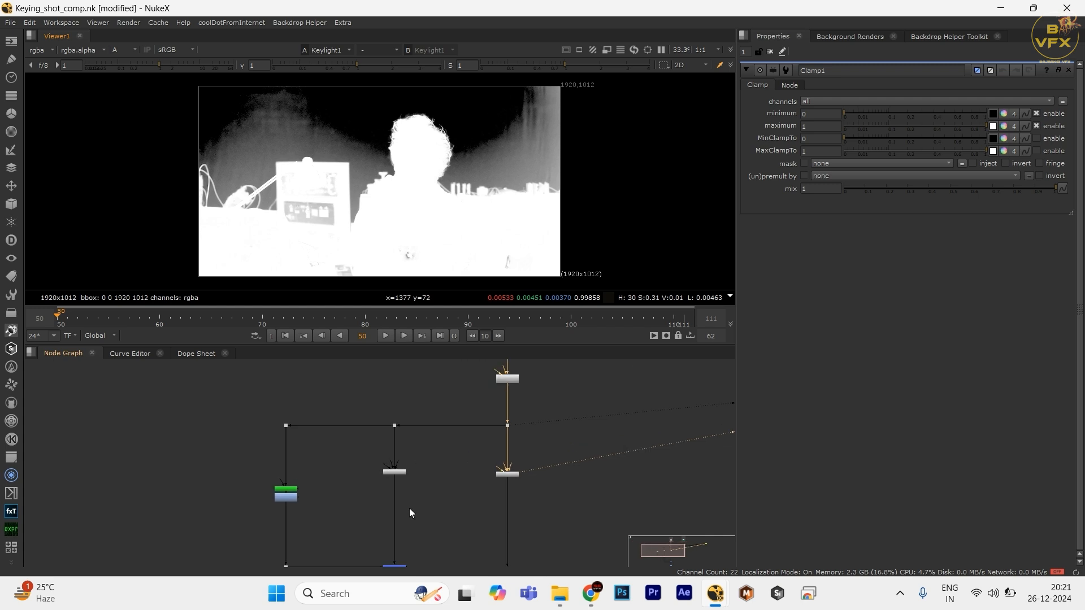
{"action": "left_click_drag", "start_coordinate": [409, 507], "coordinate": [342, 463]}
{"action": "key", "text": "1"}
{"action": "scroll", "coordinate": [468, 446], "scroll_direction": "down", "scroll_amount": 1}
{"action": "left_click_drag", "start_coordinate": [478, 510], "coordinate": [408, 468]}
{"action": "key", "text": "1"}
- Create an unconnected Roto node in the space between Keylight2 and Keylight1
{"action": "left_click_drag", "start_coordinate": [438, 365], "coordinate": [440, 510]}
{"action": "scroll", "coordinate": [440, 509], "scroll_direction": "up", "scroll_amount": 4}
{"action": "mouse_move", "coordinate": [417, 388]}
{"action": "left_mouse_down"}
{"action": "mouse_move", "coordinate": [523, 430]}
{"action": "mouse_move", "coordinate": [510, 468]}
{"action": "left_mouse_up"}
{"action": "scroll", "coordinate": [511, 458], "scroll_direction": "up", "scroll_amount": 1}
{"action": "left_click_drag", "start_coordinate": [515, 418], "coordinate": [373, 462]}
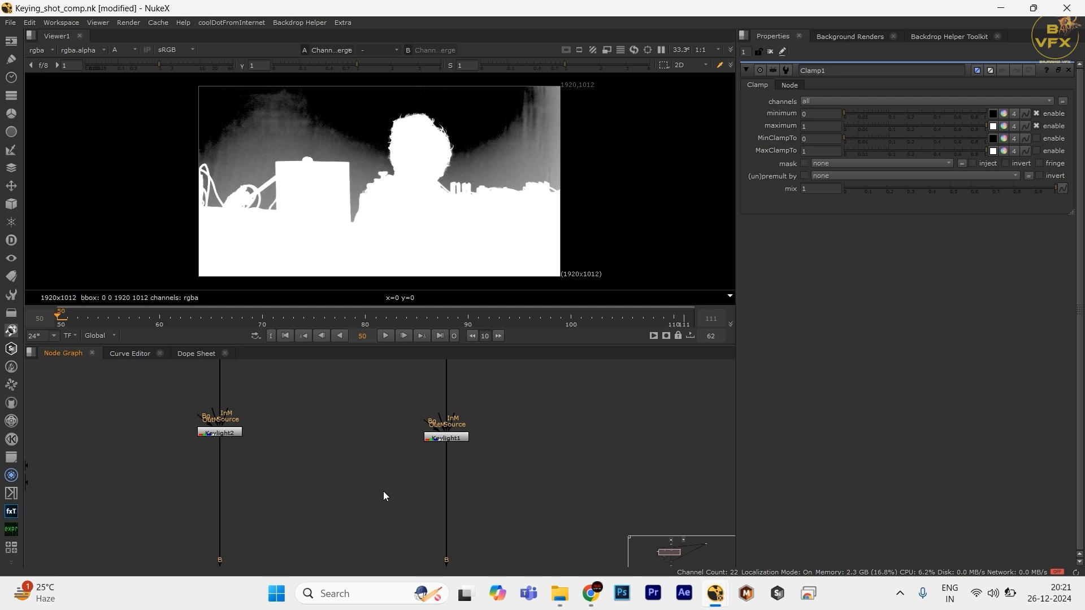
{"action": "key", "text": "o"}
{"action": "left_click_drag", "start_coordinate": [385, 415], "coordinate": [489, 456]}
- Go to frame 82 and inspect Keylight1's alpha full screen, followed by the ChannelMerge's alpha
{"action": "key", "text": "1"}
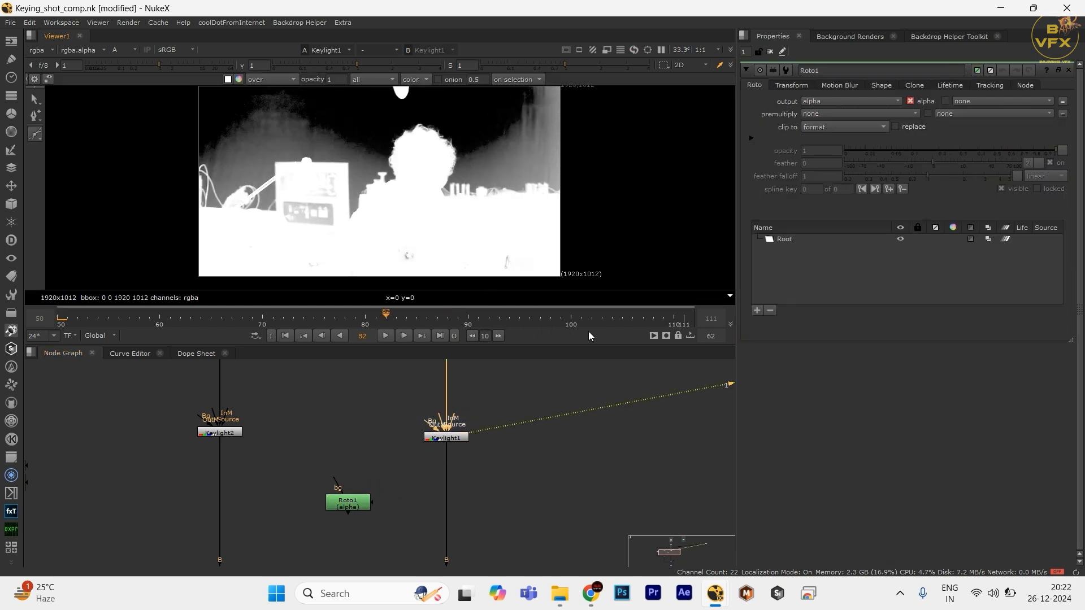
{"action": "scroll", "coordinate": [469, 474], "scroll_direction": "down", "scroll_amount": 3}
{"action": "left_click", "coordinate": [423, 440]}
{"action": "key", "text": "space"}
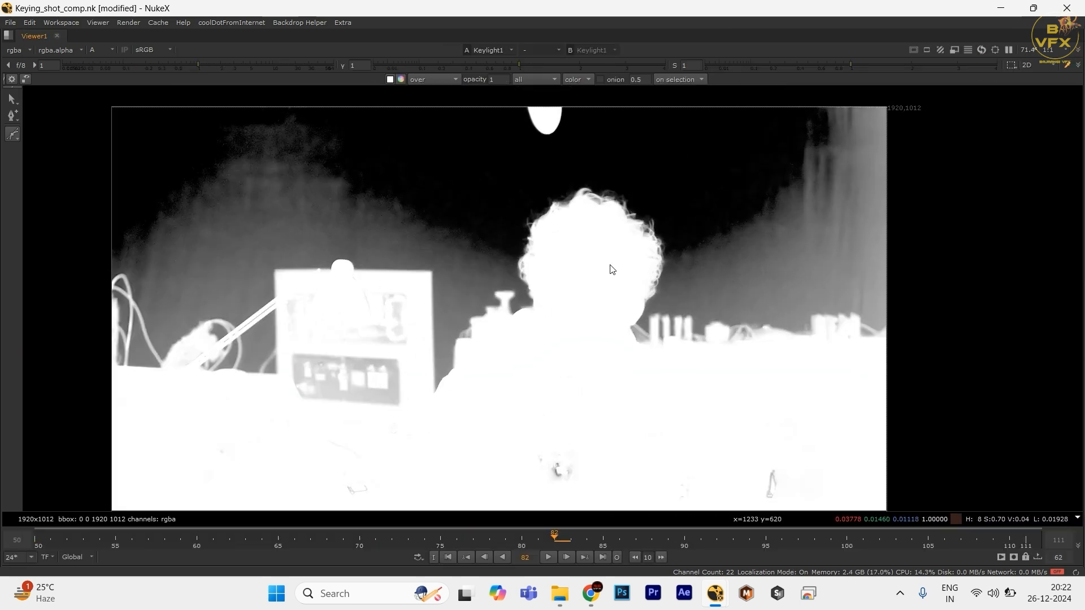
{"action": "key", "text": "space"}
{"action": "left_click_drag", "start_coordinate": [476, 418], "coordinate": [409, 456]}
{"action": "key", "text": "1"}
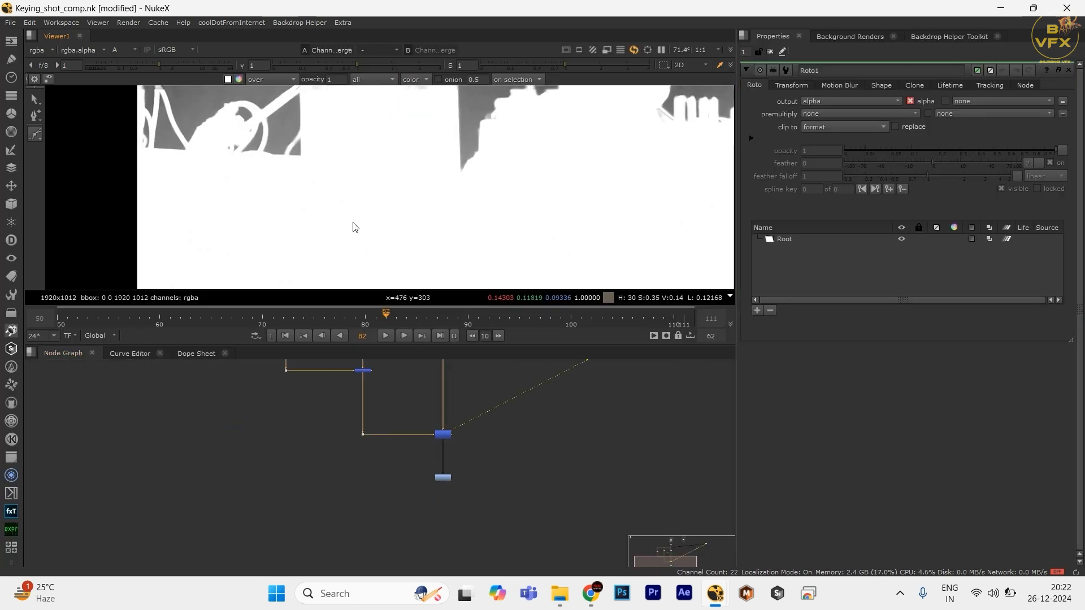
- Compare the colour image of the core-matte Dot, Keylight1 and Clamp1 in the viewer
{"action": "key", "text": "a"}
{"action": "left_click_drag", "start_coordinate": [379, 402], "coordinate": [346, 450]}
{"action": "key", "text": "1"}
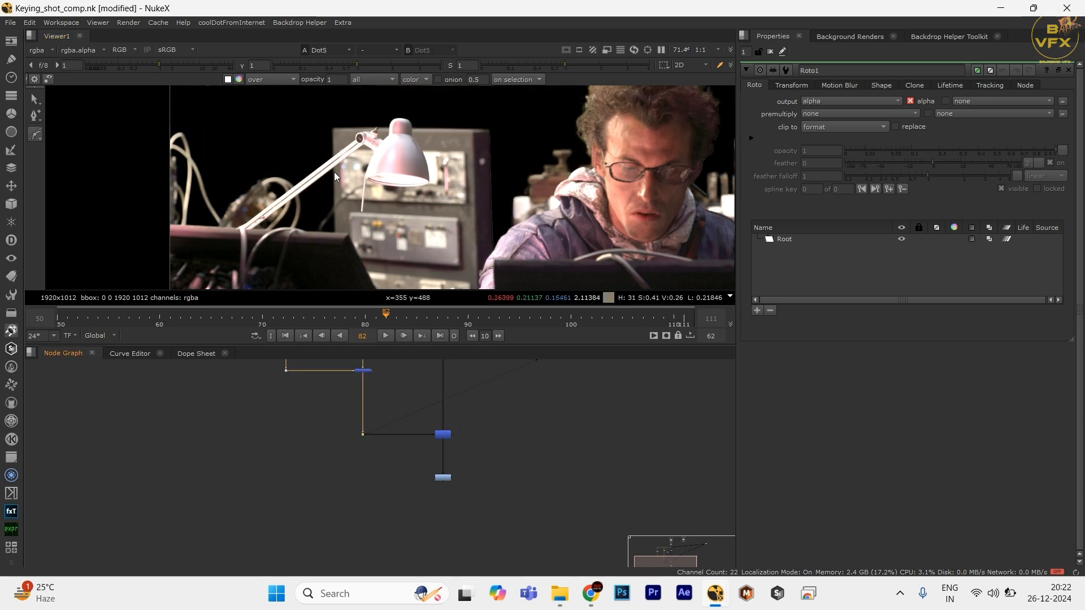
{"action": "scroll", "coordinate": [460, 416], "scroll_direction": "down", "scroll_amount": 3}
{"action": "scroll", "coordinate": [427, 402], "scroll_direction": "up", "scroll_amount": 1}
{"action": "left_click_drag", "start_coordinate": [426, 383], "coordinate": [470, 406]}
{"action": "key", "text": "1"}
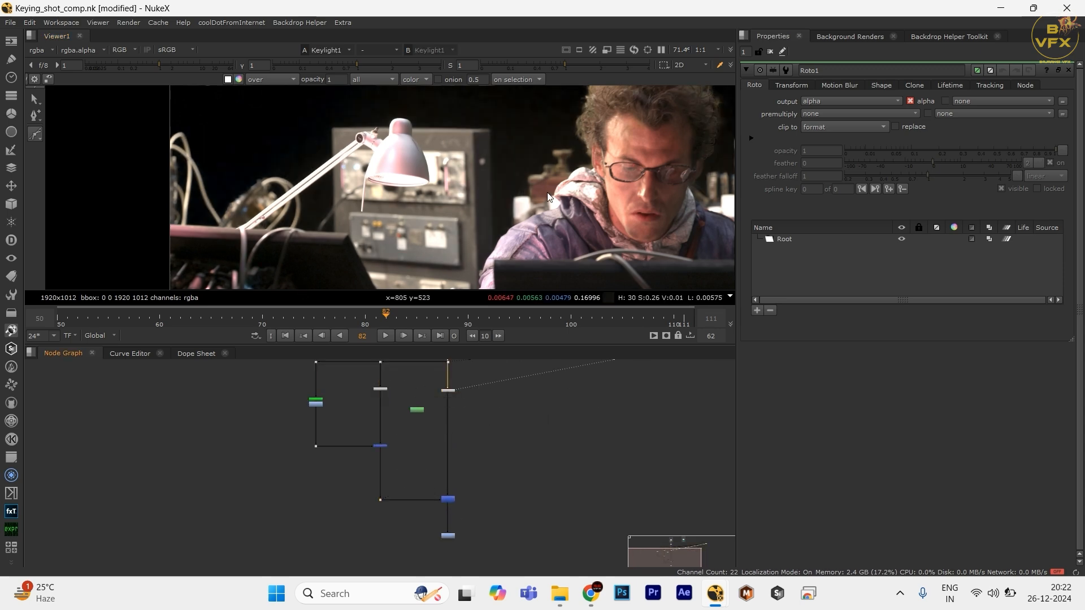
{"action": "scroll", "coordinate": [546, 192], "scroll_direction": "down", "scroll_amount": 2}
{"action": "left_click_drag", "start_coordinate": [485, 506], "coordinate": [438, 541]}
{"action": "key", "text": "1"}
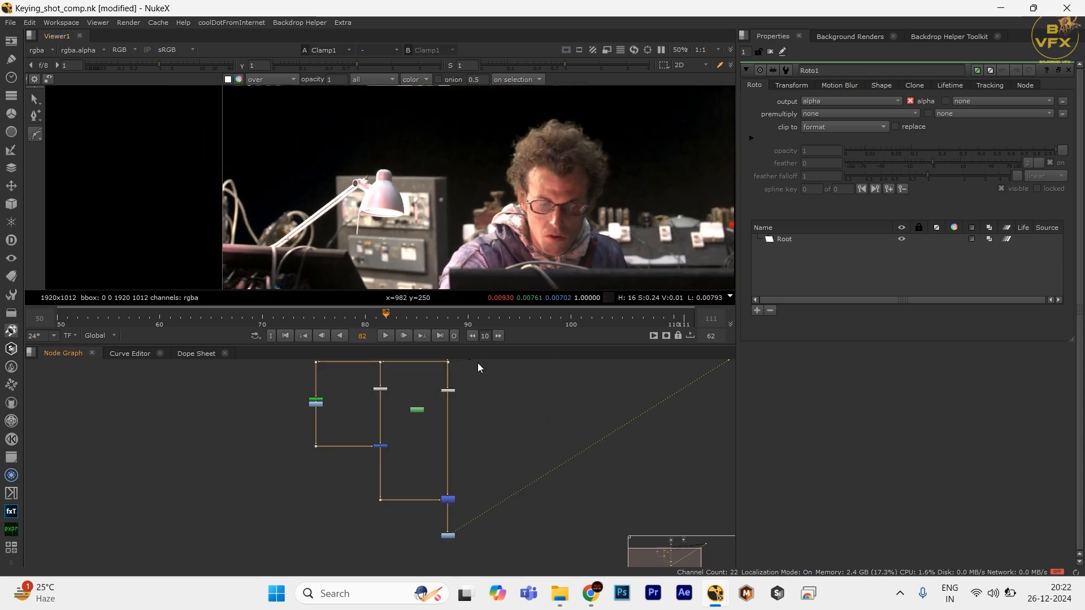
- Check Clamp1's alpha around the man's head and switch the viewer to Keylight1
{"action": "scroll", "coordinate": [431, 413], "scroll_direction": "up", "scroll_amount": 3}
{"action": "key", "text": "a"}
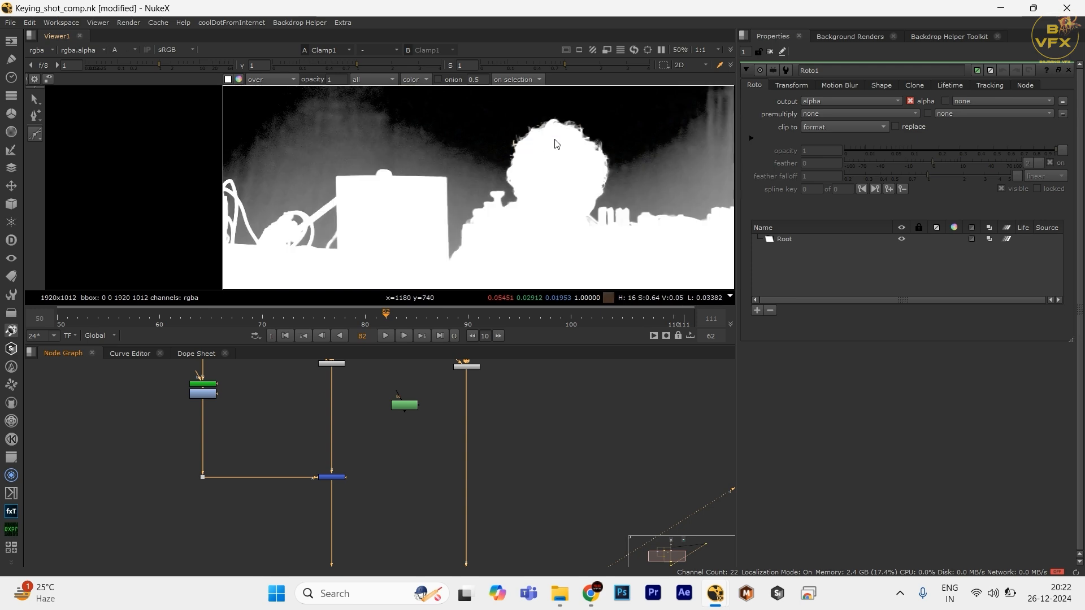
{"action": "left_click_drag", "start_coordinate": [472, 395], "coordinate": [494, 443]}
{"action": "scroll", "coordinate": [482, 436], "scroll_direction": "up", "scroll_amount": 3}
{"action": "left_click", "coordinate": [484, 440]}
{"action": "key", "text": "1"}
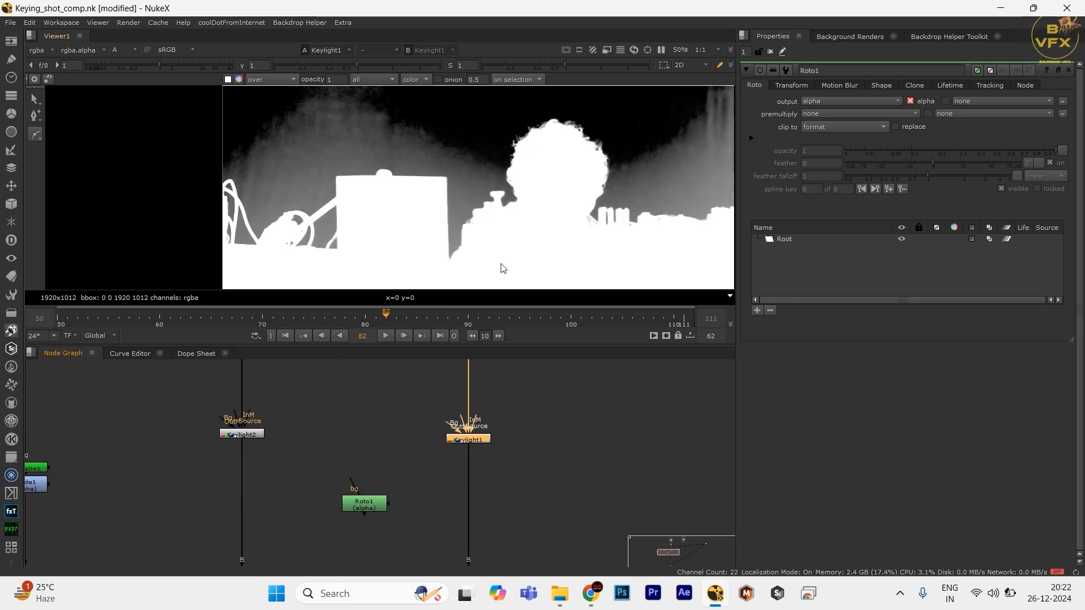
- Draw a closed B-spline in Roto1 around the man's head at frame 82, leaving a margin outside the hair
{"action": "left_click", "coordinate": [376, 502]}
{"action": "key", "text": "space"}
{"action": "scroll", "coordinate": [509, 315], "scroll_direction": "up", "scroll_amount": 3}
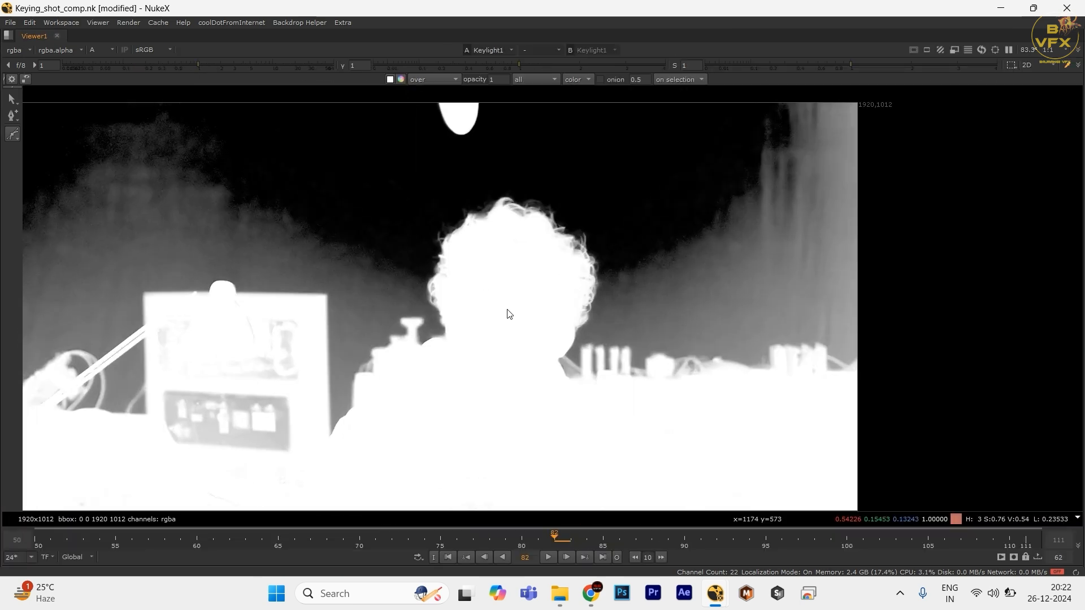
{"action": "scroll", "coordinate": [509, 314], "scroll_direction": "up", "scroll_amount": 1}
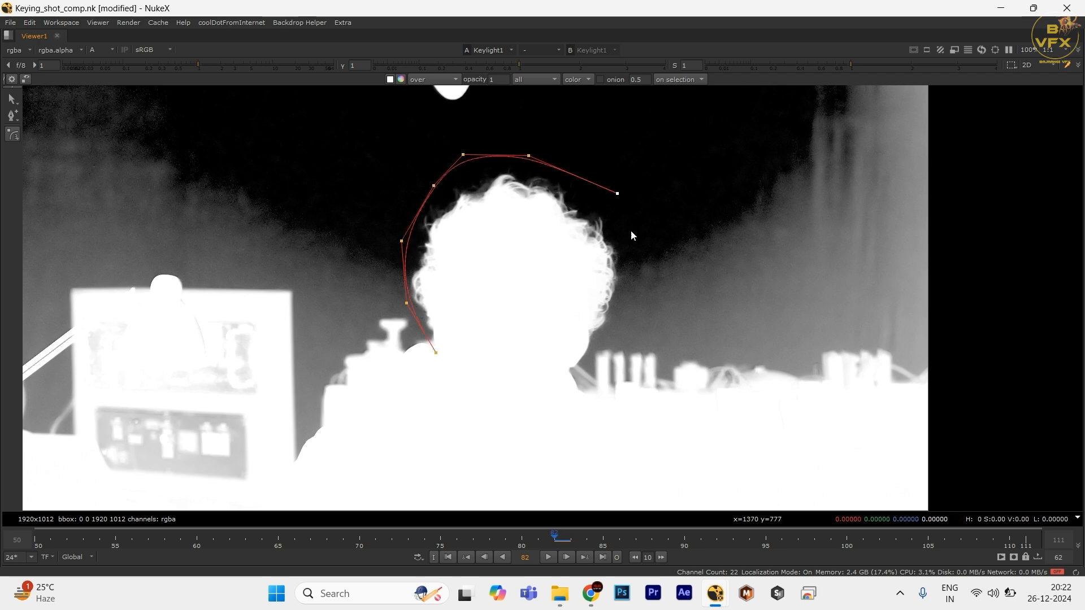
{"action": "left_click", "coordinate": [636, 250]}
{"action": "left_click", "coordinate": [615, 332]}
{"action": "left_click", "coordinate": [558, 397]}
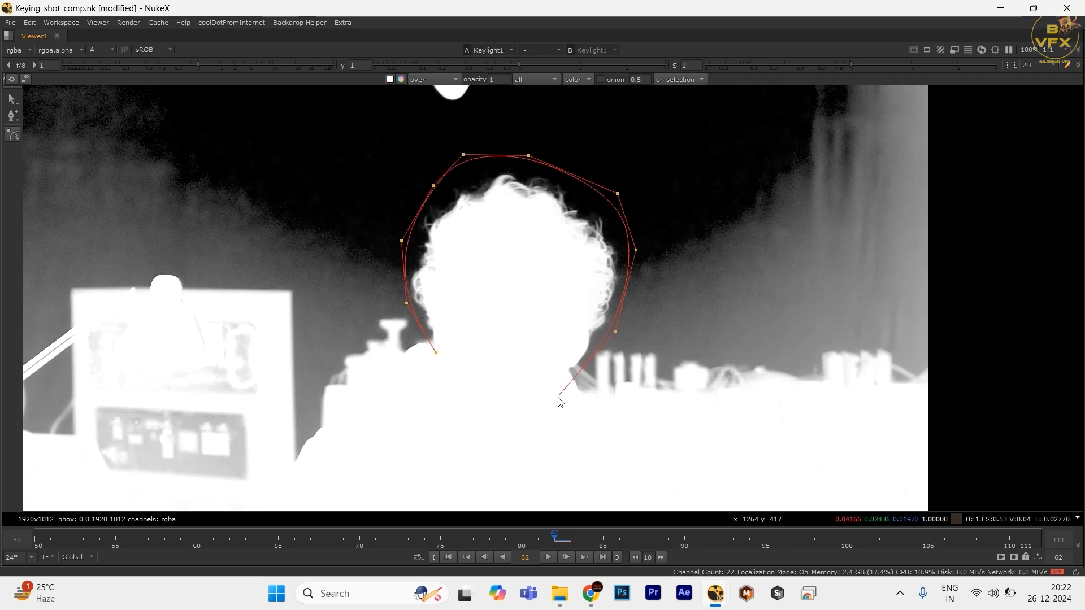
{"action": "left_click", "coordinate": [436, 354]}
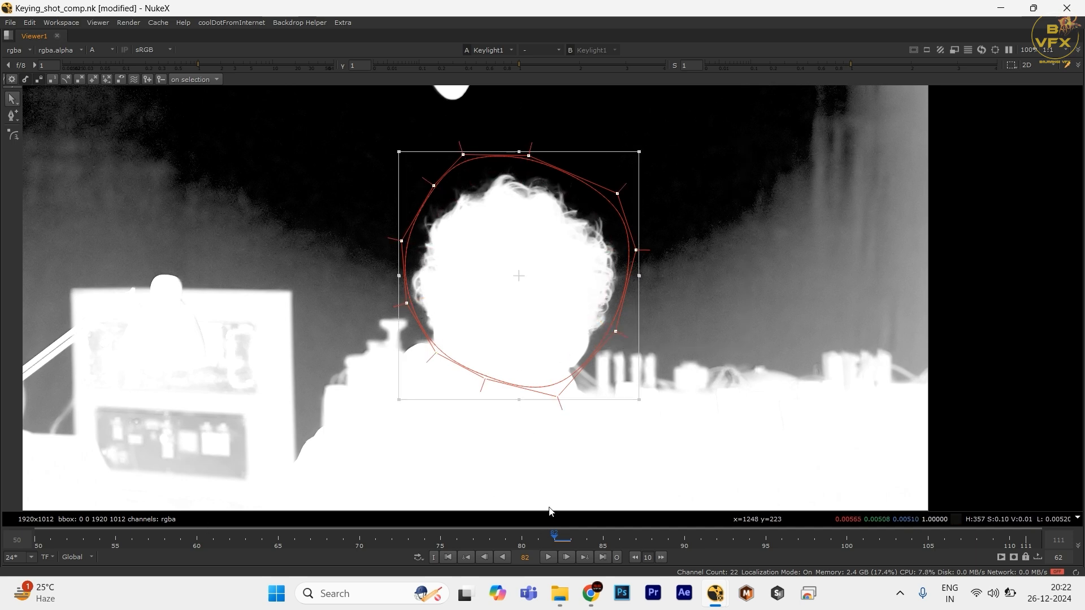
- Keyframe the head shape at frames 50 and 60, moving and rotating it to follow the head
{"action": "key", "text": "Home"}
{"action": "left_click_drag", "start_coordinate": [612, 325], "coordinate": [605, 299]}
{"action": "left_click_drag", "start_coordinate": [633, 386], "coordinate": [658, 348]}
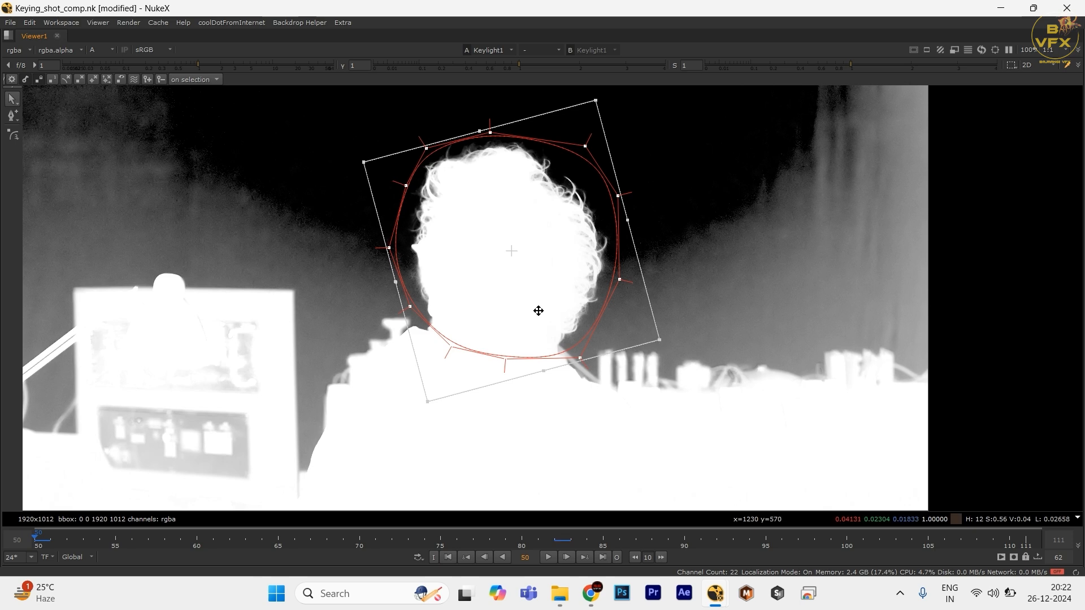
{"action": "left_click", "coordinate": [196, 542]}
{"action": "left_click_drag", "start_coordinate": [513, 250], "coordinate": [508, 245]}
- Reposition the head shape over the head at frames 70 and 80, and delete its keyframe at frame 82
{"action": "left_click", "coordinate": [360, 543]}
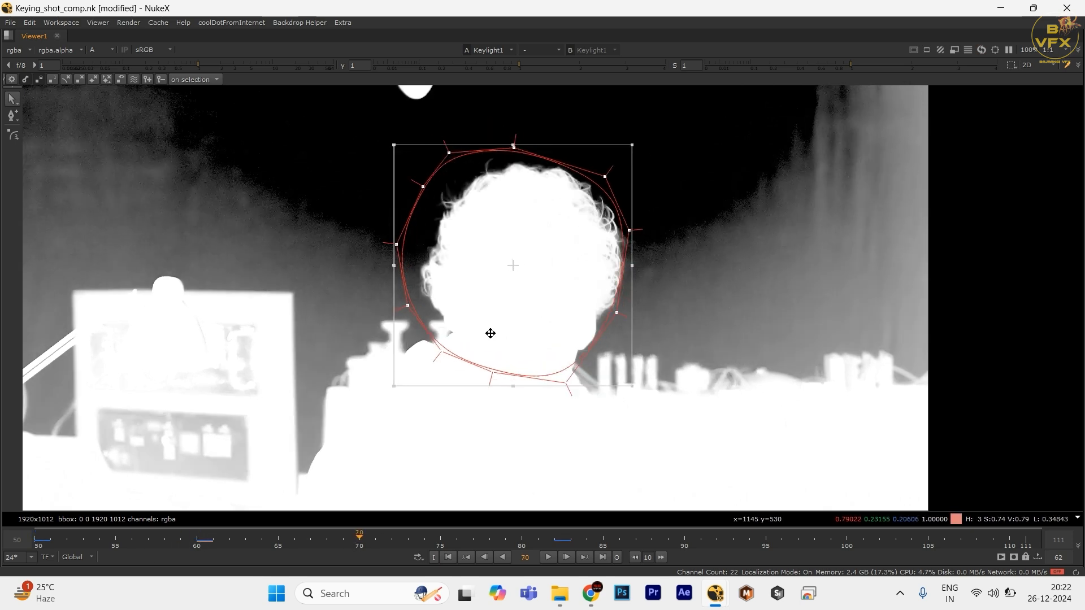
{"action": "left_click_drag", "start_coordinate": [490, 334], "coordinate": [498, 335]}
{"action": "left_click", "coordinate": [521, 542]}
{"action": "left_click_drag", "start_coordinate": [521, 313], "coordinate": [526, 327]}
{"action": "left_click", "coordinate": [555, 543]}
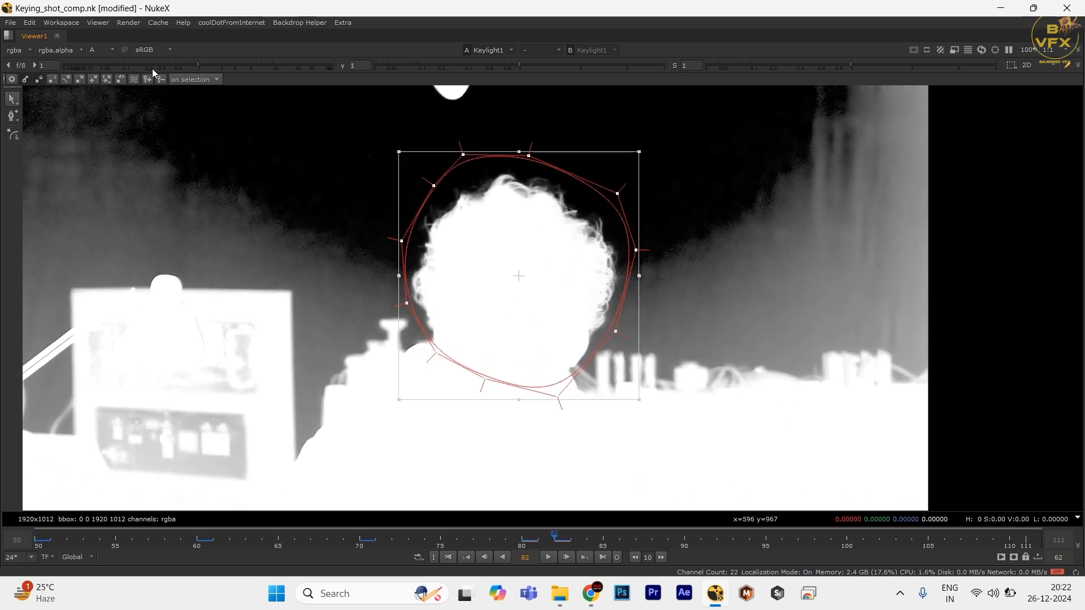
{"action": "left_click", "coordinate": [161, 80]}
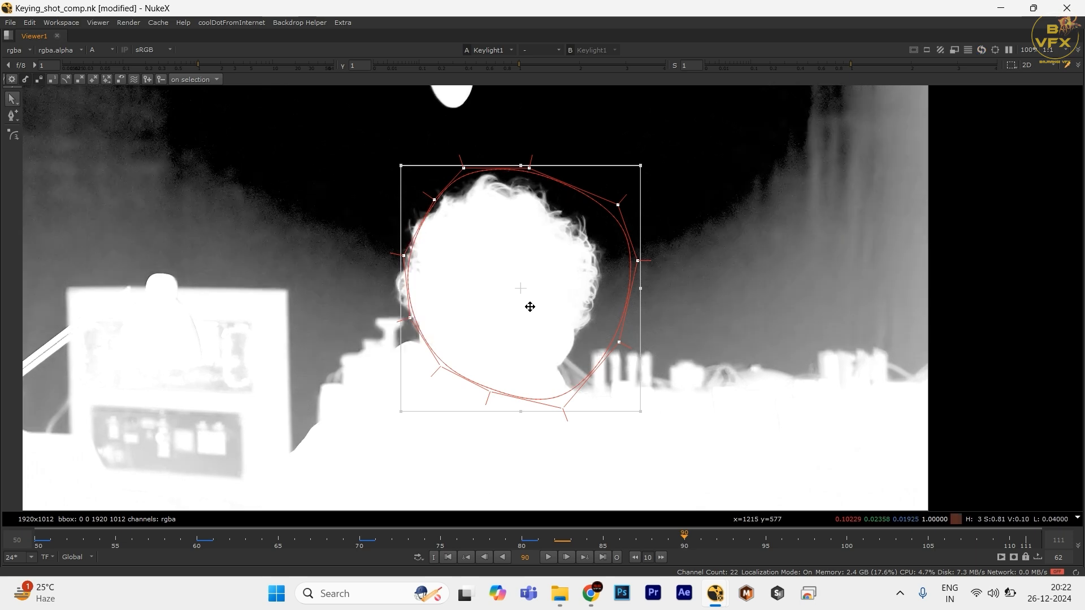
- At frame 90, move and slightly rotate the head shape, and fine-tune its points on both sides of the head
{"action": "left_click_drag", "start_coordinate": [527, 305], "coordinate": [508, 307]}
{"action": "left_click_drag", "start_coordinate": [613, 411], "coordinate": [623, 415]}
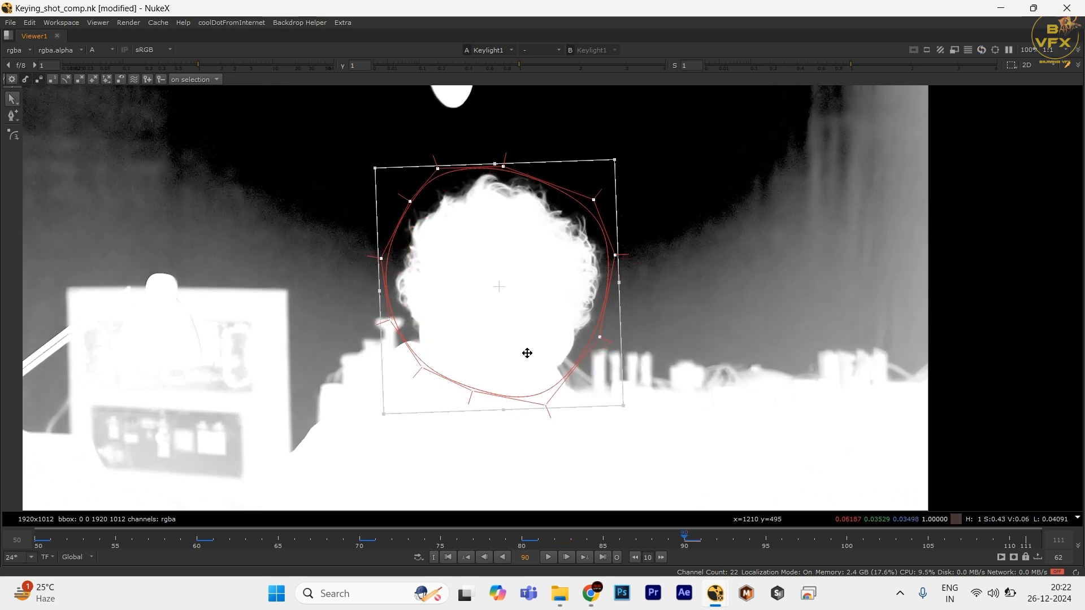
{"action": "left_click_drag", "start_coordinate": [301, 143], "coordinate": [458, 395]}
{"action": "left_click_drag", "start_coordinate": [426, 333], "coordinate": [432, 330]}
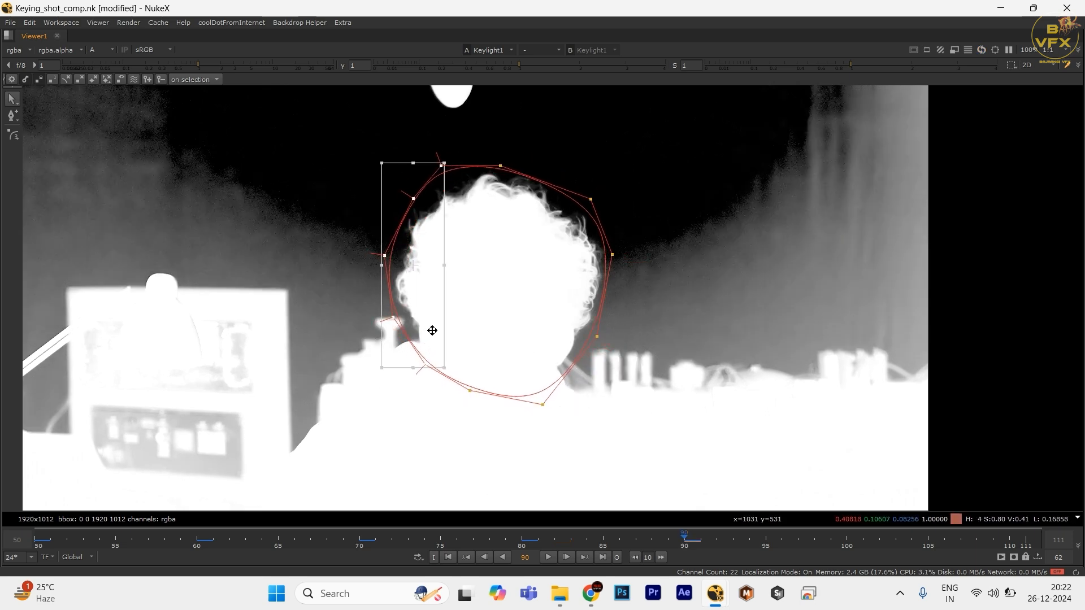
{"action": "left_click_drag", "start_coordinate": [693, 153], "coordinate": [495, 419]}
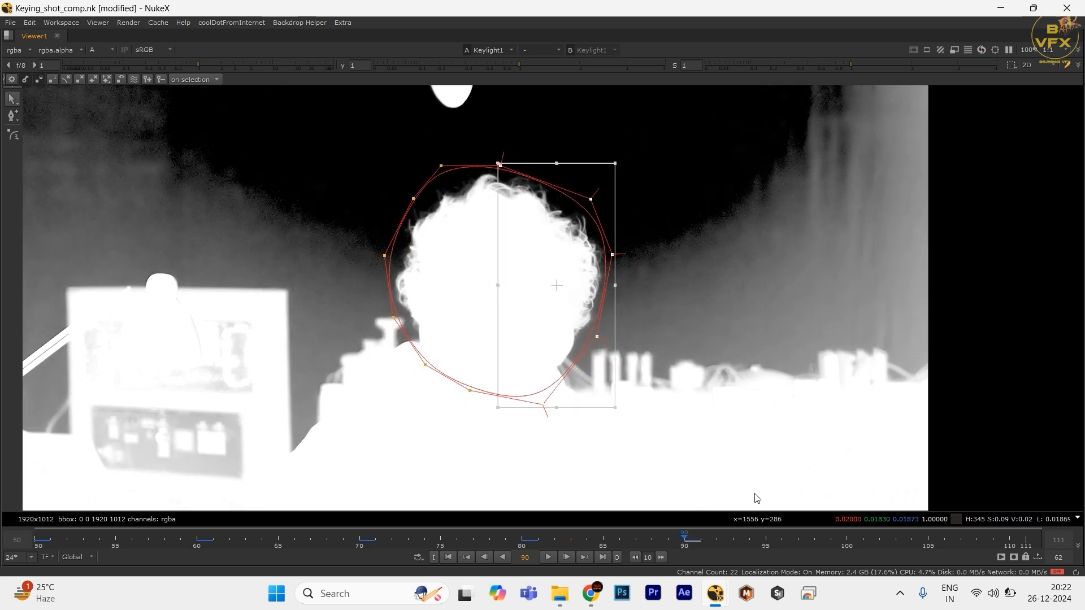
- Move the whole head shape to follow the man's head at frames 100 and 110
{"action": "left_click", "coordinate": [848, 536]}
{"action": "left_click_drag", "start_coordinate": [723, 116], "coordinate": [272, 443]}
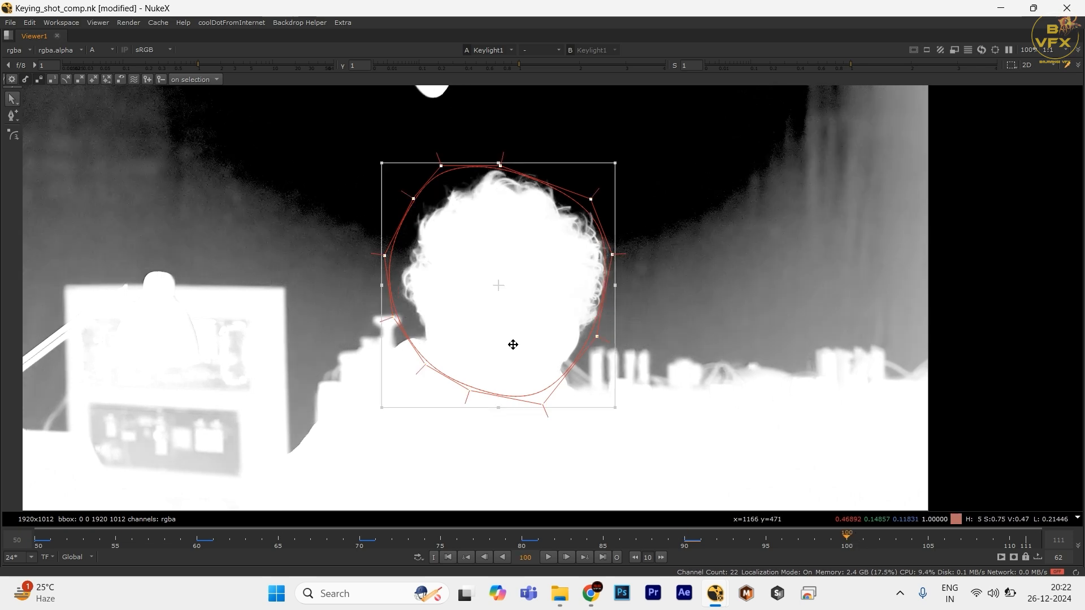
{"action": "left_click_drag", "start_coordinate": [517, 330], "coordinate": [524, 329]}
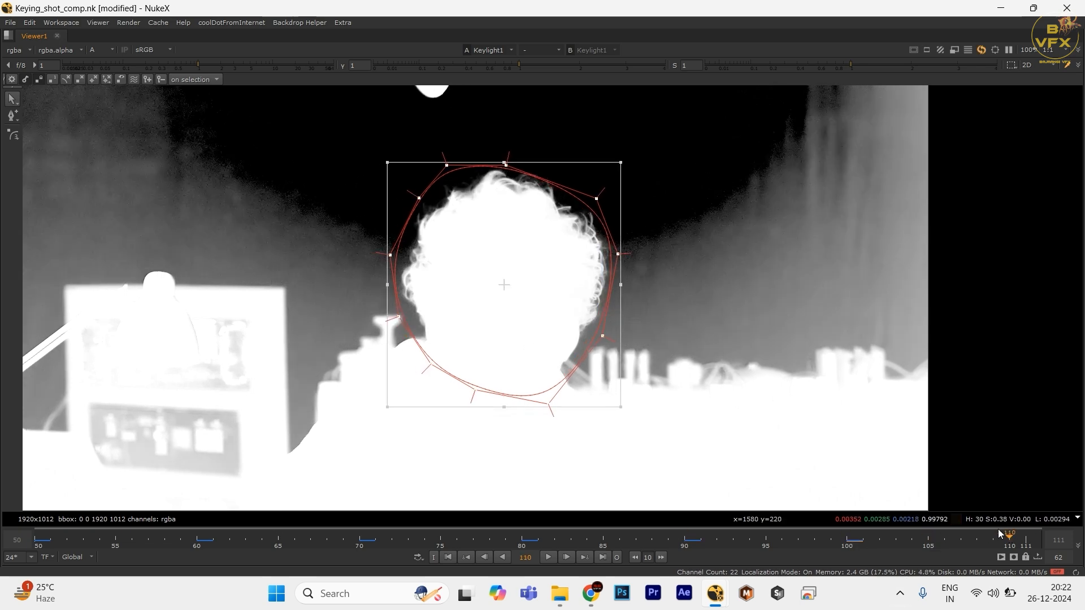
{"action": "left_click_drag", "start_coordinate": [560, 281], "coordinate": [575, 284]}
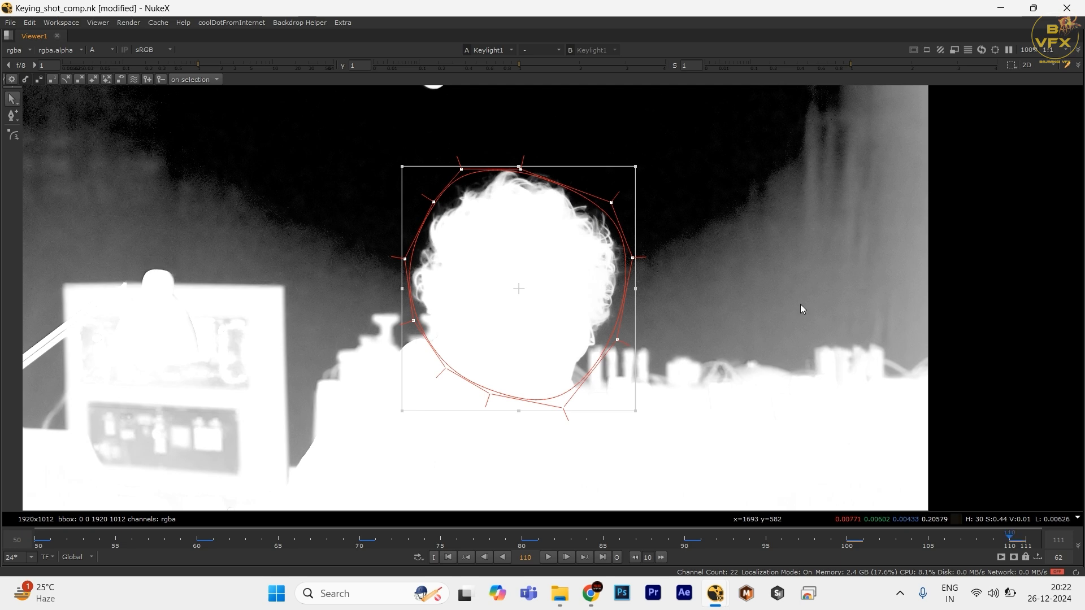
{"action": "left_click_drag", "start_coordinate": [782, 206], "coordinate": [556, 417]}
- Check the head shape on the in-between frames and reposition the whole shape at frame 84
{"action": "left_click", "coordinate": [1032, 543]}
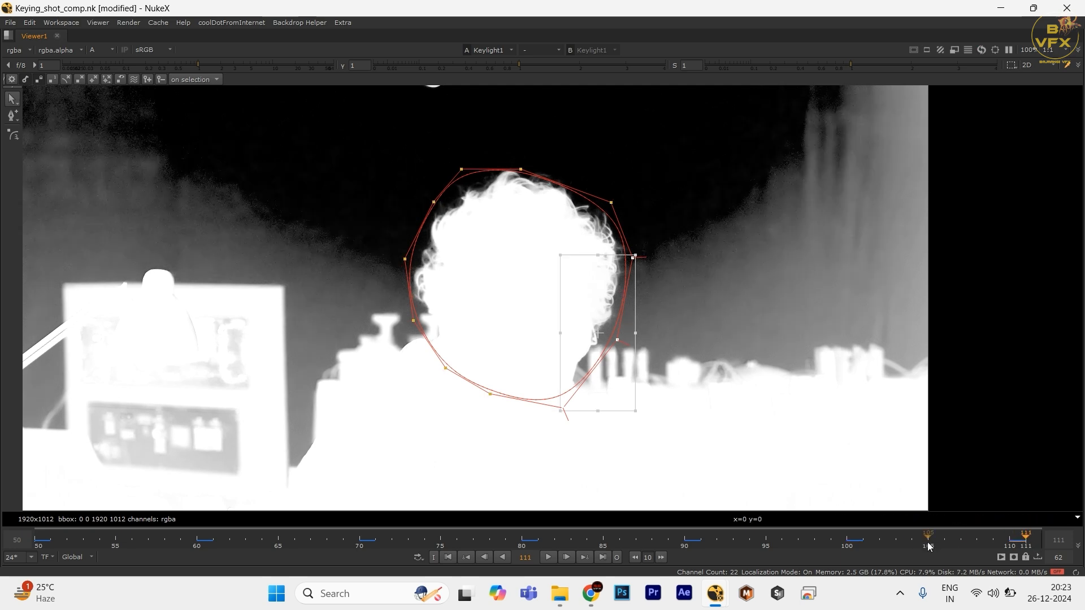
{"action": "left_click", "coordinate": [927, 543]}
{"action": "left_click", "coordinate": [766, 542]}
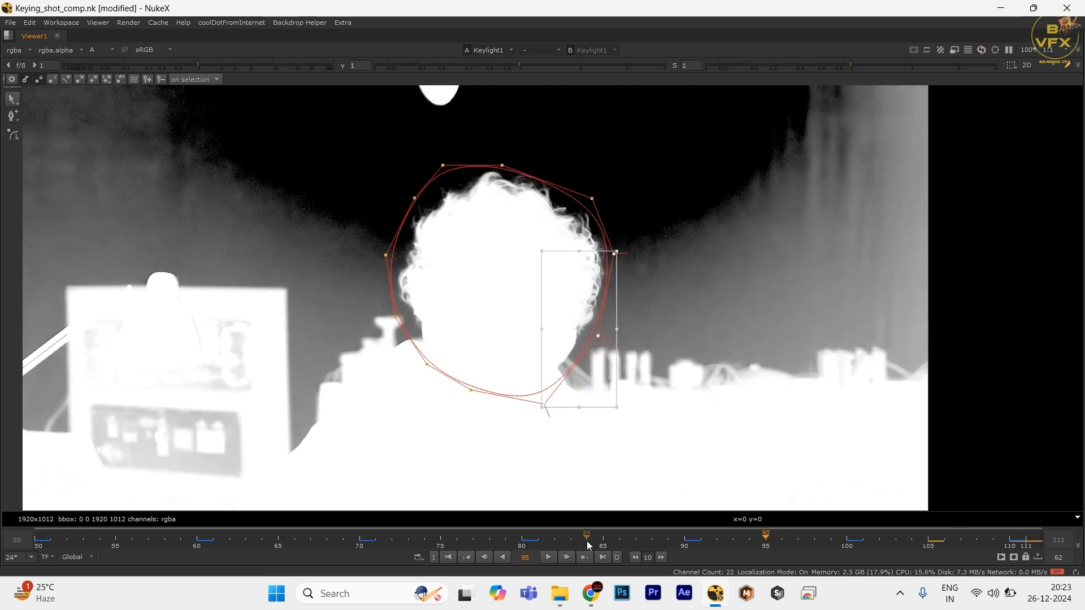
{"action": "left_click", "coordinate": [588, 543]}
{"action": "left_click", "coordinate": [576, 314]}
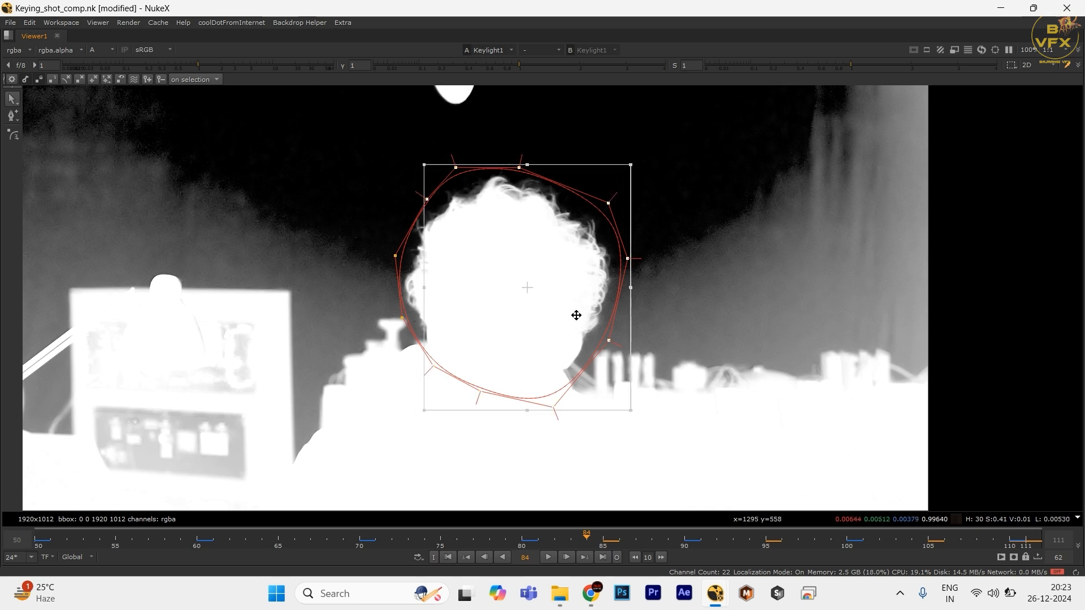
{"action": "key", "text": "ctrl+a"}
{"action": "left_click_drag", "start_coordinate": [566, 299], "coordinate": [565, 302]}
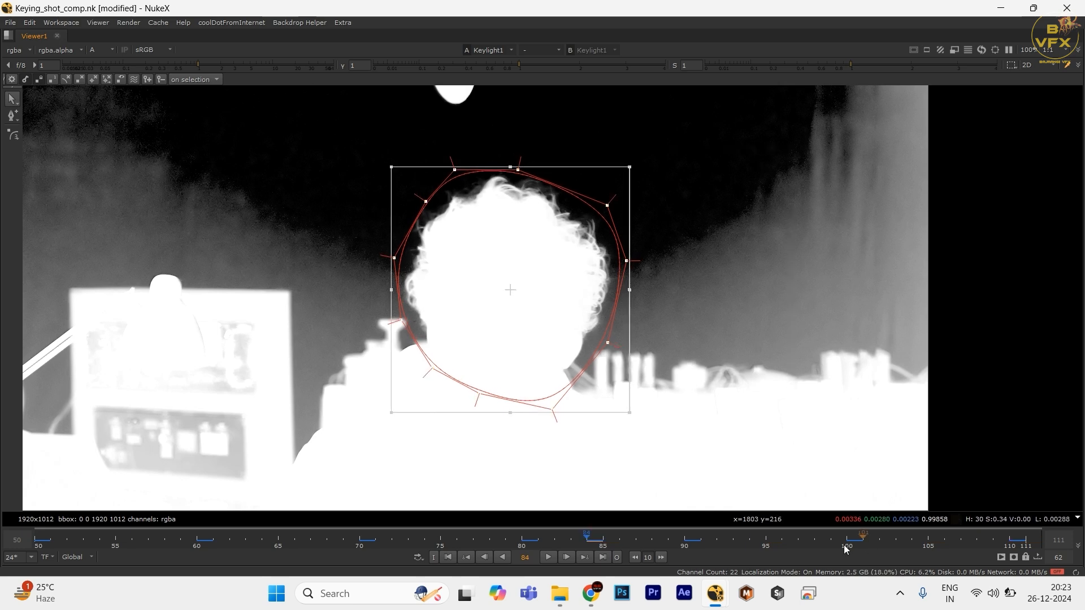
- Correct the head shape at frames 76 and 106, pulling in the points on the right side of the head at frame 76
{"action": "left_click", "coordinate": [780, 544]}
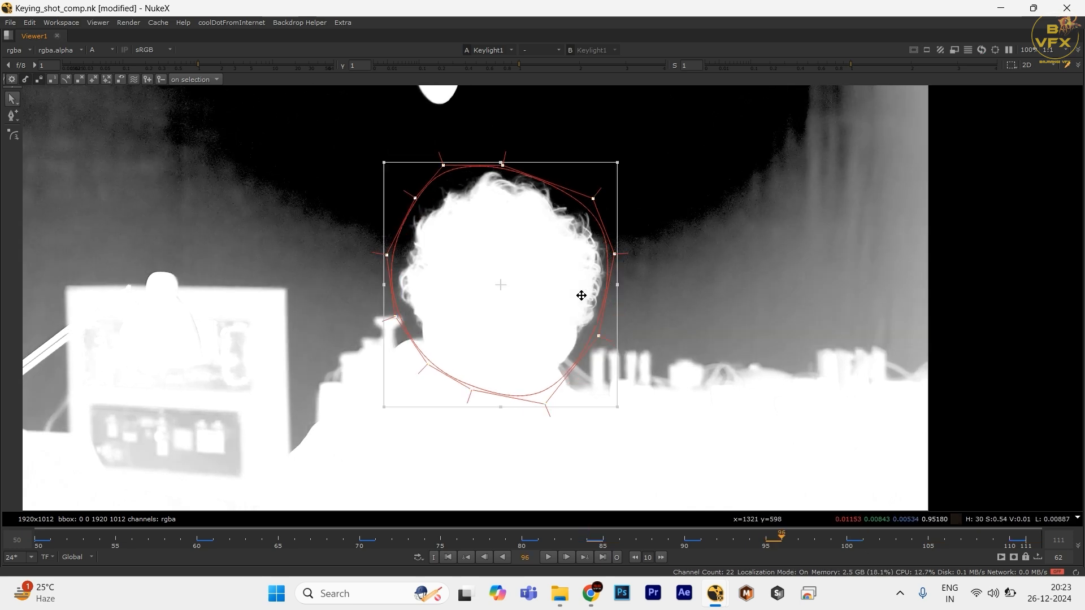
{"action": "left_click", "coordinate": [440, 541]}
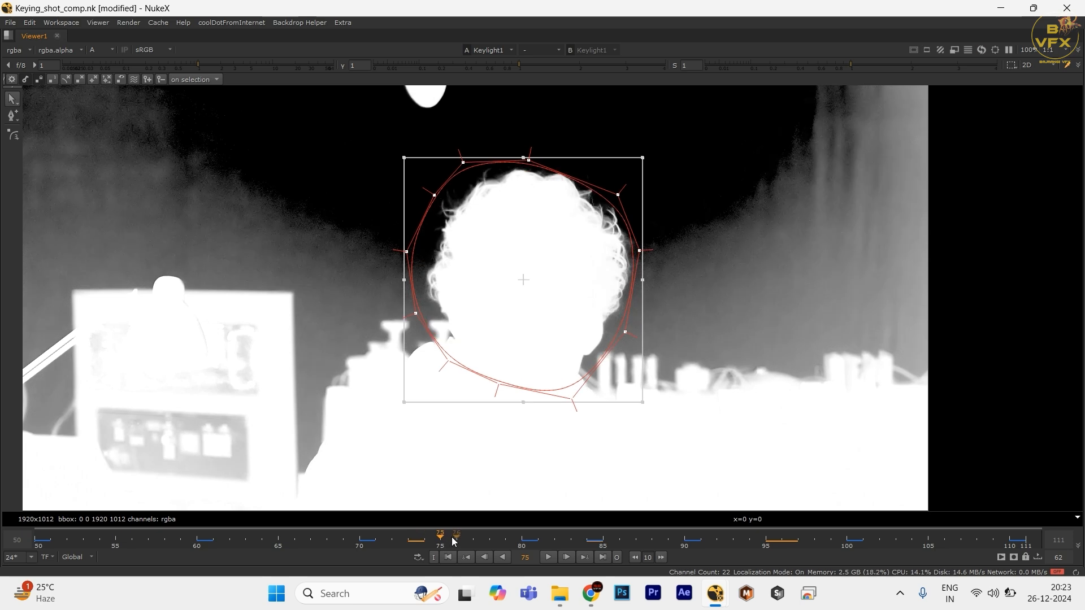
{"action": "left_click", "coordinate": [454, 541]}
{"action": "left_click_drag", "start_coordinate": [478, 257], "coordinate": [486, 257]}
{"action": "left_click_drag", "start_coordinate": [700, 165], "coordinate": [545, 413]}
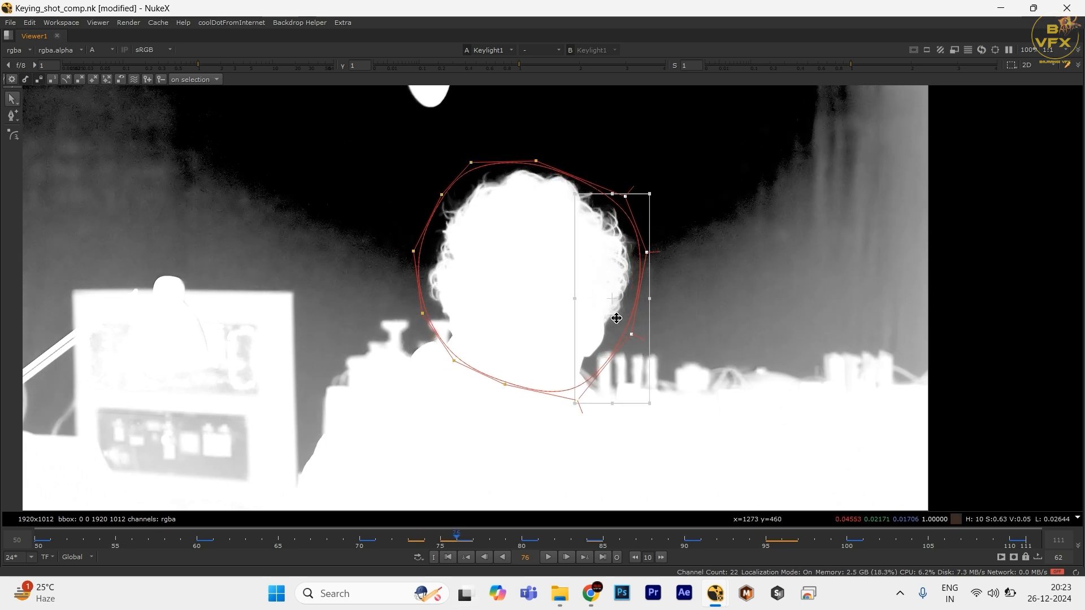
{"action": "left_click_drag", "start_coordinate": [616, 318], "coordinate": [611, 317]}
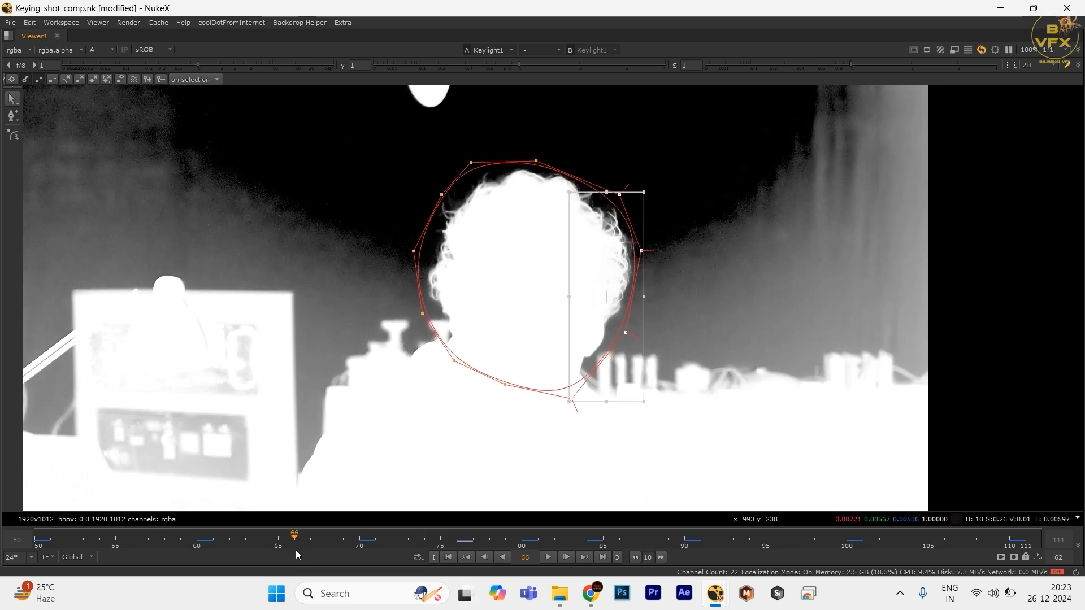
{"action": "left_click", "coordinate": [132, 541]}
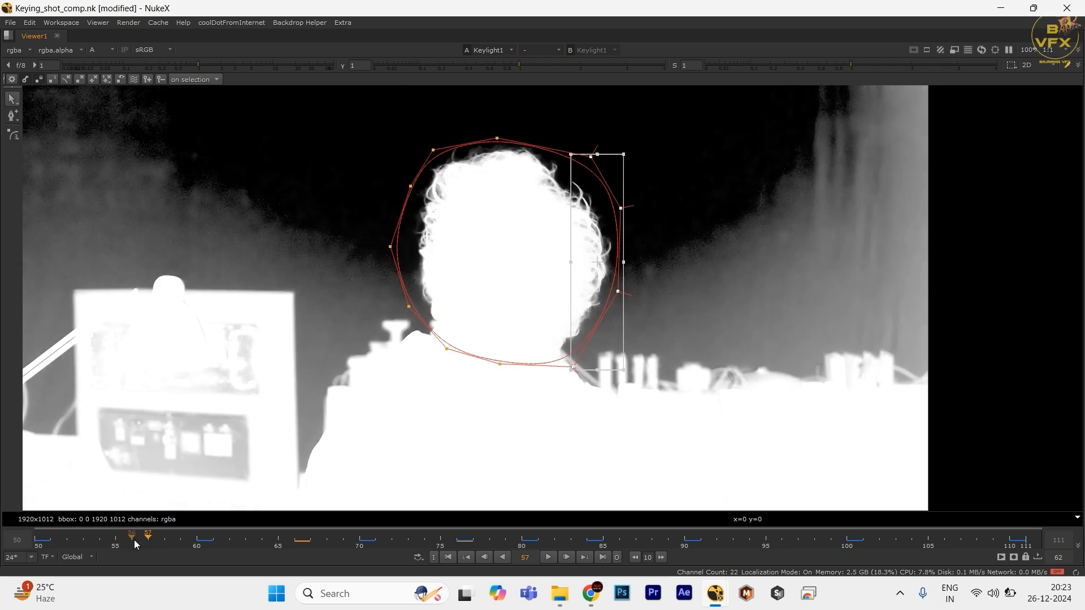
{"action": "left_click", "coordinate": [930, 543]}
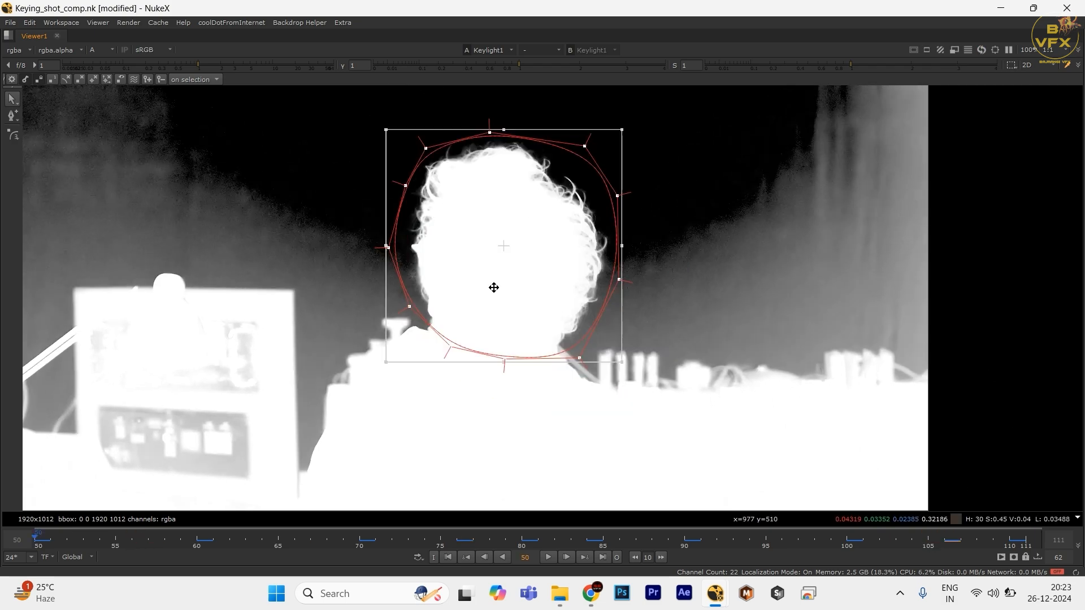
- Examine Keylight1's alpha at frame 50 around the cables, lamp arm and box on the left of the picture
{"action": "scroll", "coordinate": [539, 259], "scroll_direction": "down", "scroll_amount": 4}
{"action": "scroll", "coordinate": [565, 289], "scroll_direction": "up", "scroll_amount": 3}
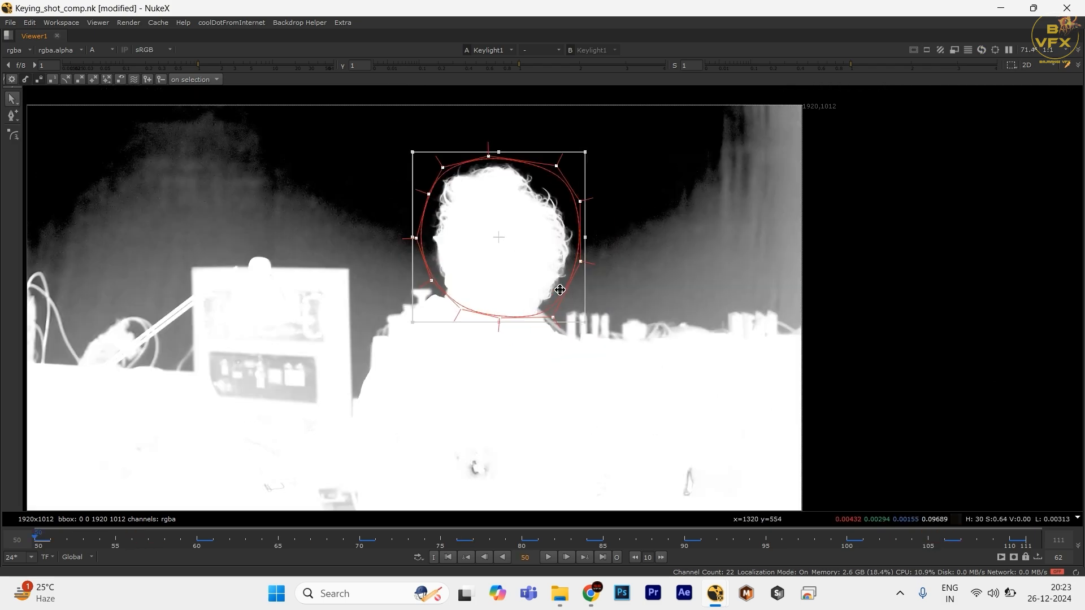
{"action": "scroll", "coordinate": [412, 281], "scroll_direction": "down", "scroll_amount": 1}
{"action": "left_click_drag", "start_coordinate": [271, 362], "coordinate": [511, 364]}
{"action": "scroll", "coordinate": [273, 377], "scroll_direction": "up", "scroll_amount": 3}
{"action": "left_click_drag", "start_coordinate": [247, 367], "coordinate": [295, 417]}
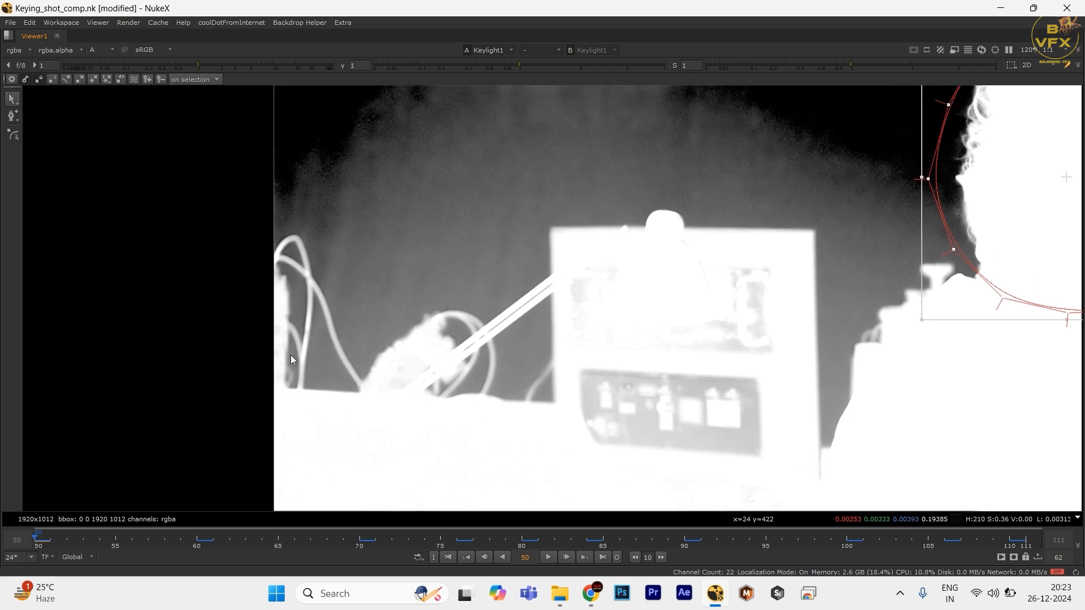
{"action": "left_click_drag", "start_coordinate": [327, 370], "coordinate": [337, 371]}
{"action": "key", "text": "v"}
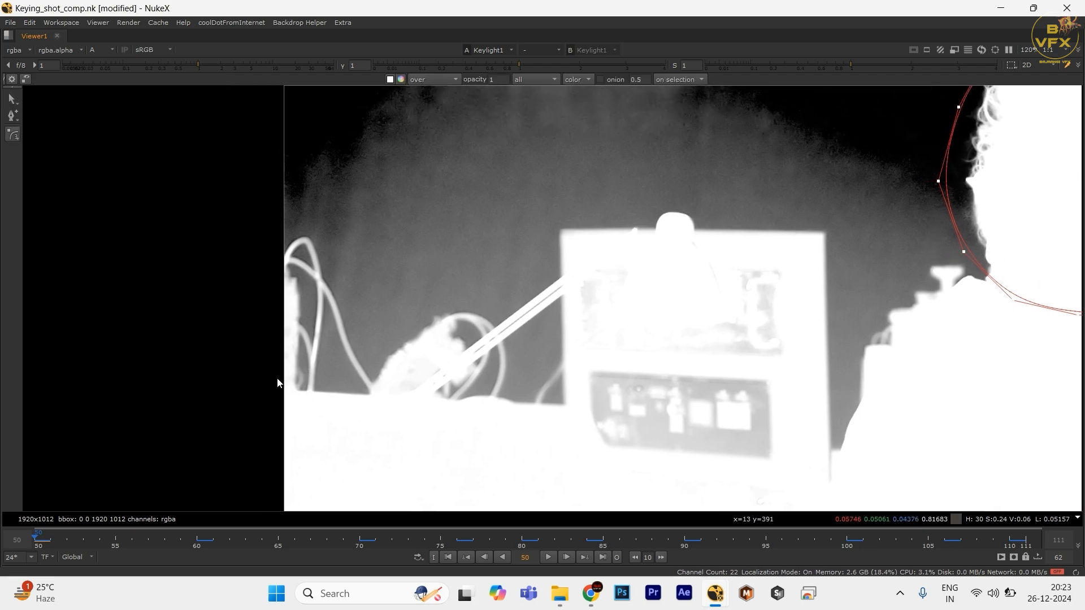
{"action": "scroll", "coordinate": [284, 389], "scroll_direction": "up", "scroll_amount": 2}
{"action": "scroll", "coordinate": [373, 373], "scroll_direction": "down", "scroll_amount": 4}
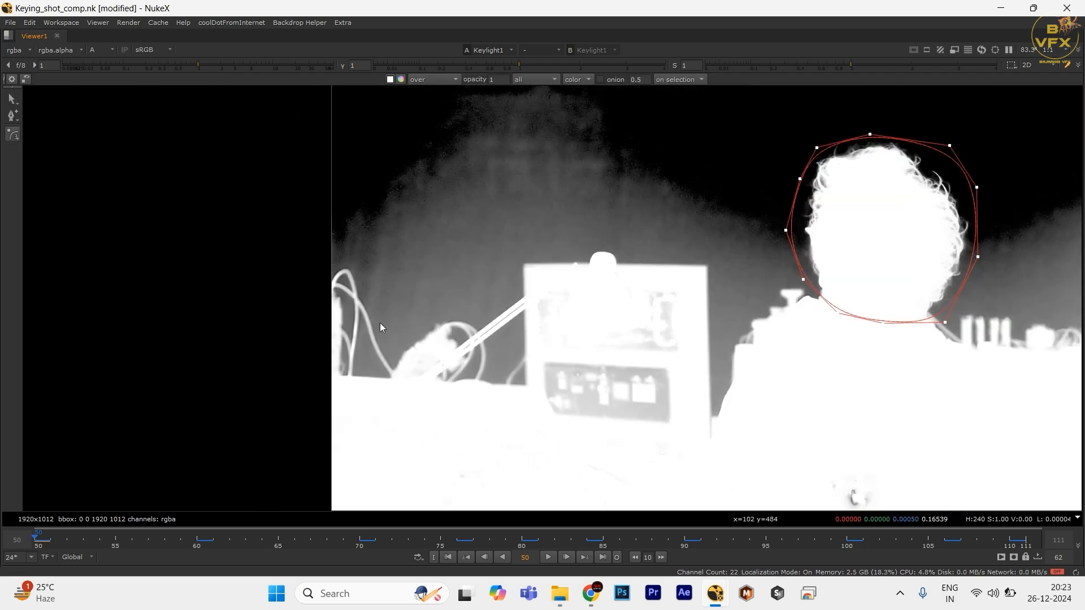
{"action": "key", "text": "space"}
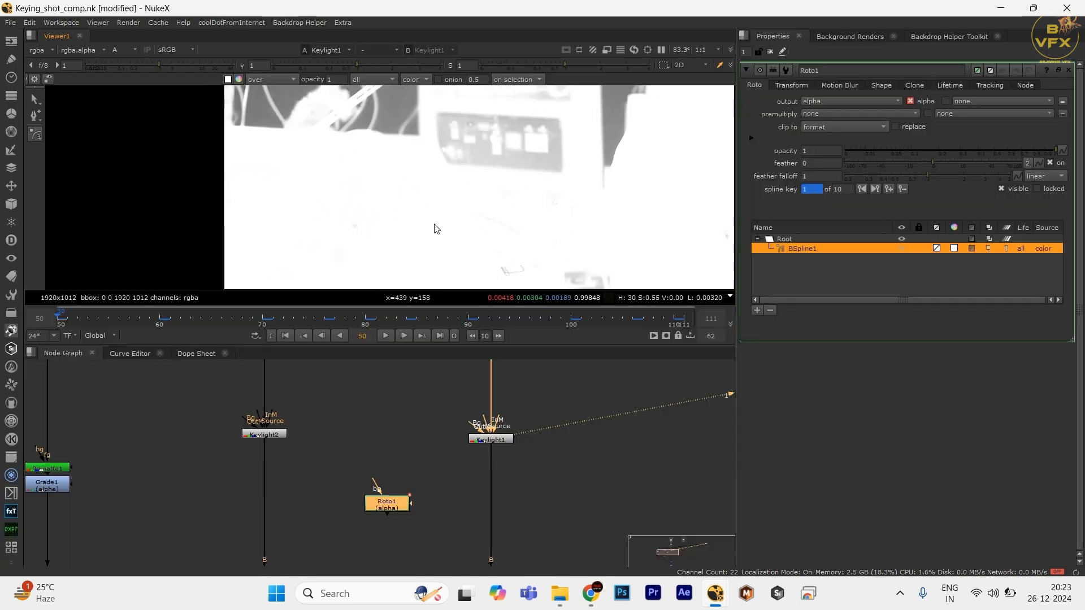
- Insert a Merge node below Keylight1 with Roto1 as its A input and set its operation to mask
{"action": "scroll", "coordinate": [435, 228], "scroll_direction": "down", "scroll_amount": 2}
{"action": "left_click", "coordinate": [463, 503]}
{"action": "key", "text": "m"}
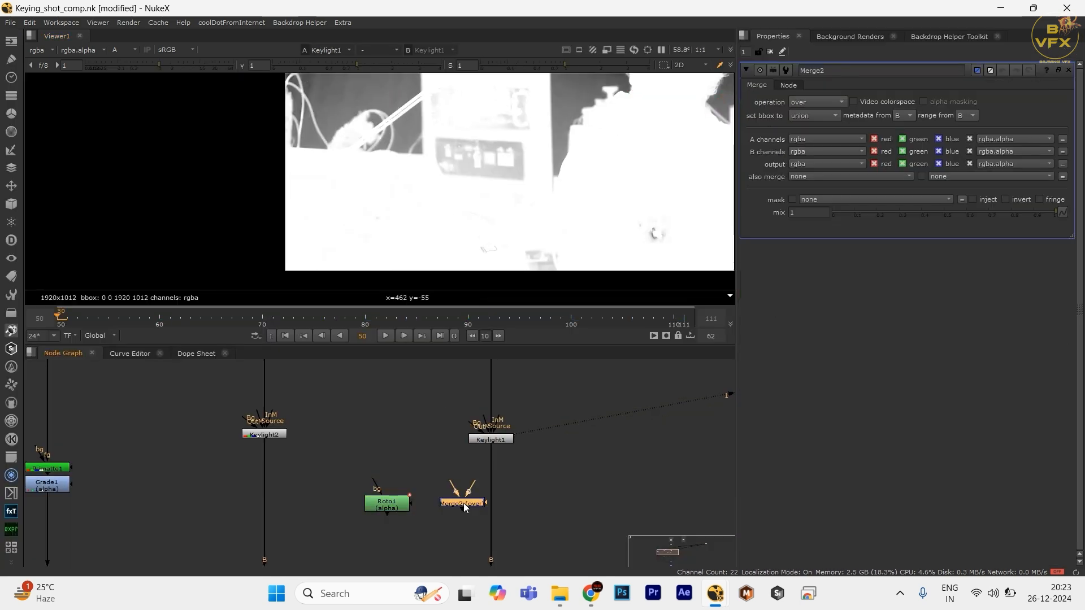
{"action": "mouse_move", "coordinate": [481, 512]}
{"action": "left_mouse_down"}
{"action": "mouse_move", "coordinate": [402, 504]}
{"action": "mouse_move", "coordinate": [493, 507]}
{"action": "left_mouse_up"}
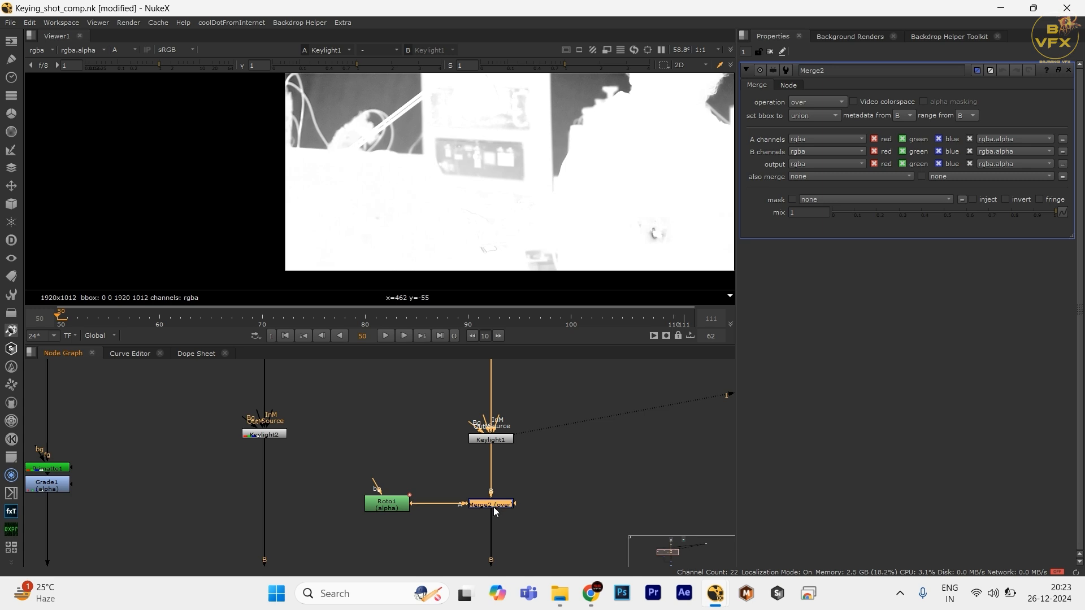
{"action": "left_click", "coordinate": [822, 102]}
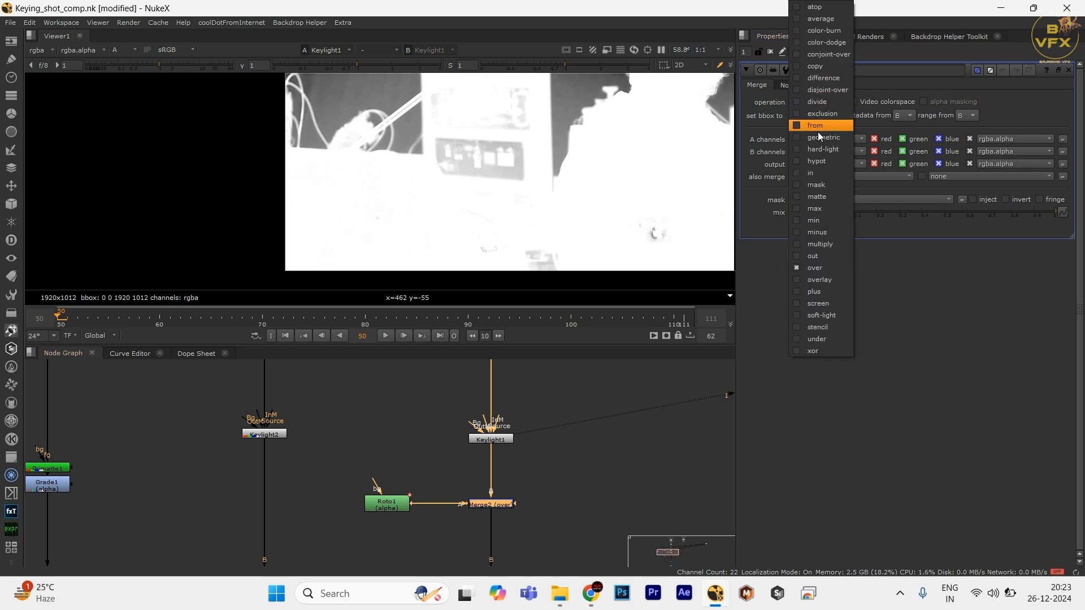
{"action": "left_click", "coordinate": [813, 185]}
- View Clamp1 in the viewer, checking its alpha and its colour image with the roto mask applied
{"action": "scroll", "coordinate": [426, 402], "scroll_direction": "down", "scroll_amount": 2}
{"action": "left_click_drag", "start_coordinate": [500, 433], "coordinate": [463, 279]}
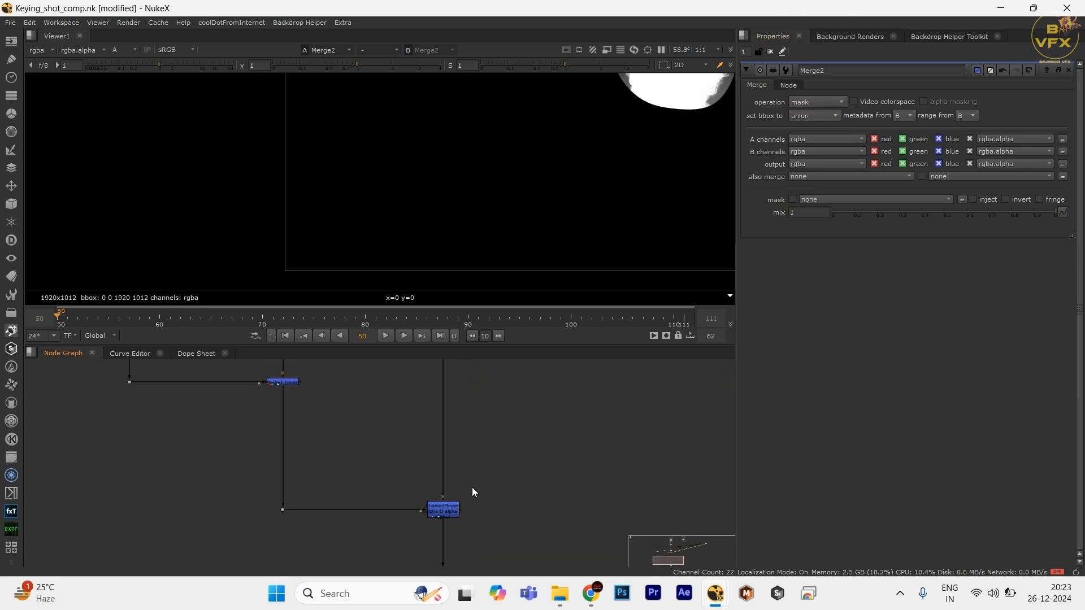
{"action": "left_click_drag", "start_coordinate": [472, 487], "coordinate": [439, 369]}
{"action": "scroll", "coordinate": [520, 438], "scroll_direction": "down", "scroll_amount": 1}
{"action": "left_click", "coordinate": [421, 461]}
{"action": "left_click_drag", "start_coordinate": [441, 423], "coordinate": [431, 511]}
{"action": "scroll", "coordinate": [431, 511], "scroll_direction": "down", "scroll_amount": 5}
{"action": "key", "text": "1"}
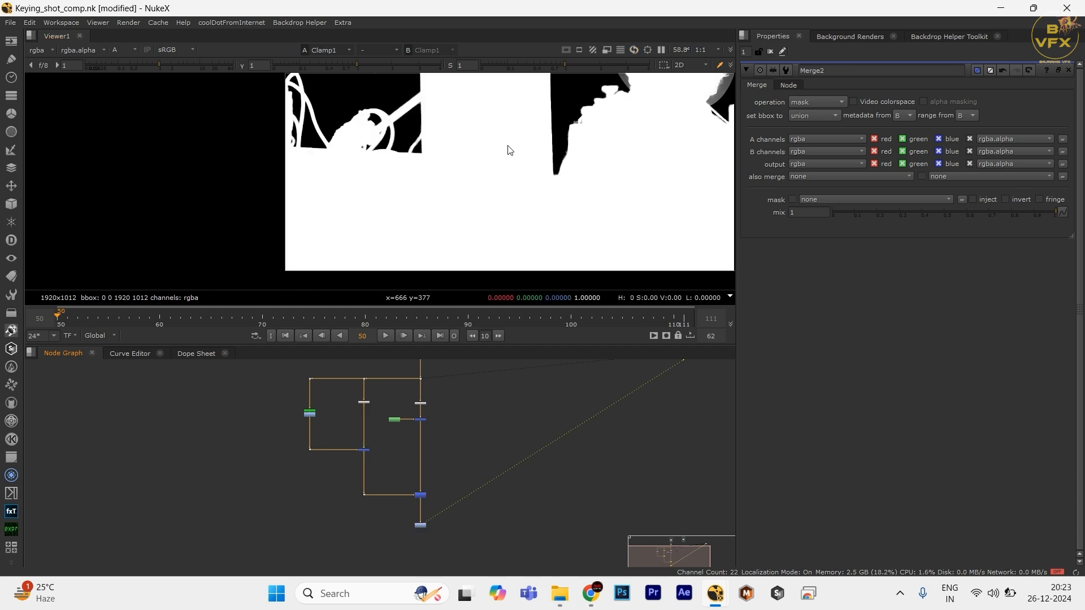
{"action": "key", "text": "a"}
{"action": "scroll", "coordinate": [446, 481], "scroll_direction": "up", "scroll_amount": 2}
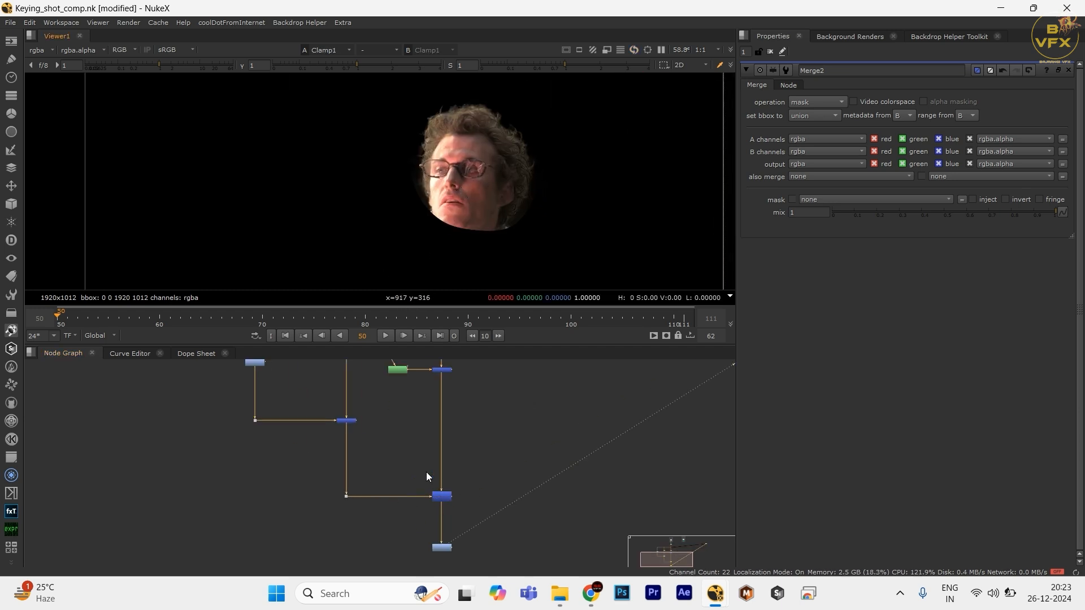
- Disable the mask Merge that joins Roto1 to Keylight1
{"action": "left_click_drag", "start_coordinate": [407, 468], "coordinate": [455, 511]}
{"action": "left_click_drag", "start_coordinate": [433, 369], "coordinate": [455, 478]}
{"action": "key", "text": "d"}
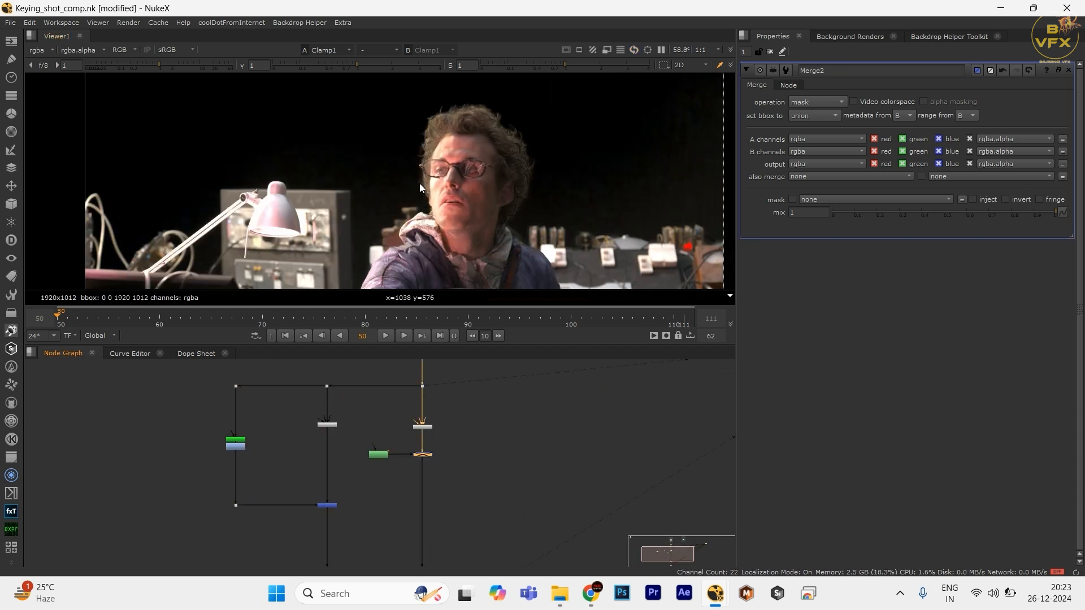
- Load the Dot below the Denoise node into the viewer as the second input
{"action": "left_click_drag", "start_coordinate": [419, 254], "coordinate": [391, 188]}
{"action": "scroll", "coordinate": [391, 187], "scroll_direction": "up", "scroll_amount": 4}
{"action": "left_click_drag", "start_coordinate": [402, 381], "coordinate": [400, 448]}
{"action": "scroll", "coordinate": [400, 447], "scroll_direction": "up", "scroll_amount": 3}
{"action": "left_click", "coordinate": [400, 447]}
{"action": "key", "text": "2"}
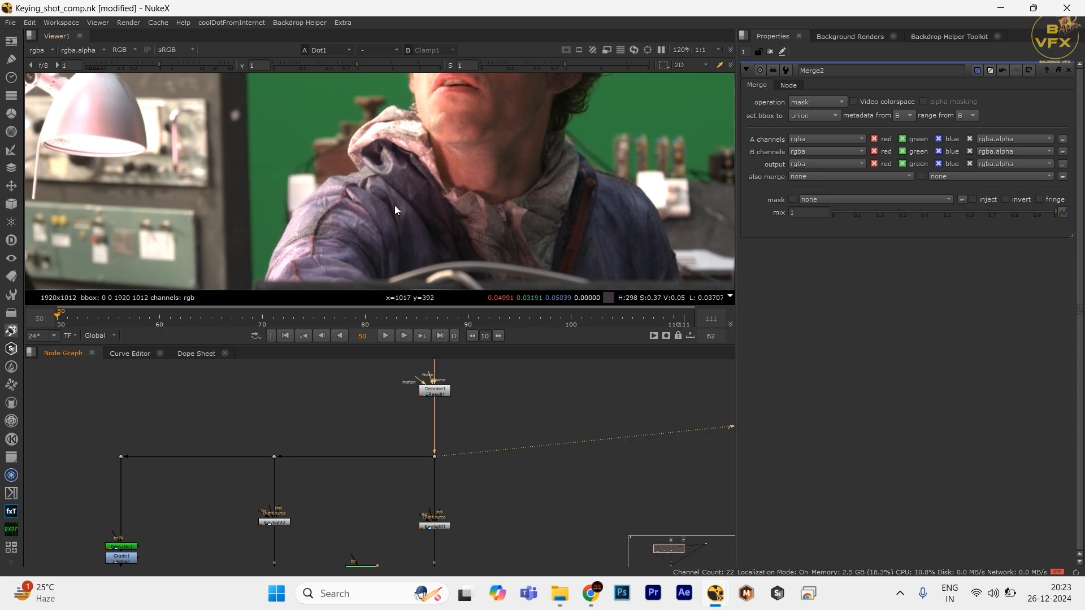
- Compare Clamp1's result with the denoised green-screen plate around the face, jacket, lamp and equipment boxes
{"action": "scroll", "coordinate": [392, 204], "scroll_direction": "up", "scroll_amount": 3}
{"action": "key", "text": "1"}
{"action": "key", "text": "2"}
{"action": "key", "text": "space"}
{"action": "key", "text": "1"}
{"action": "key", "text": "2"}
{"action": "key", "text": "2"}
{"action": "scroll", "coordinate": [588, 363], "scroll_direction": "down", "scroll_amount": 3}
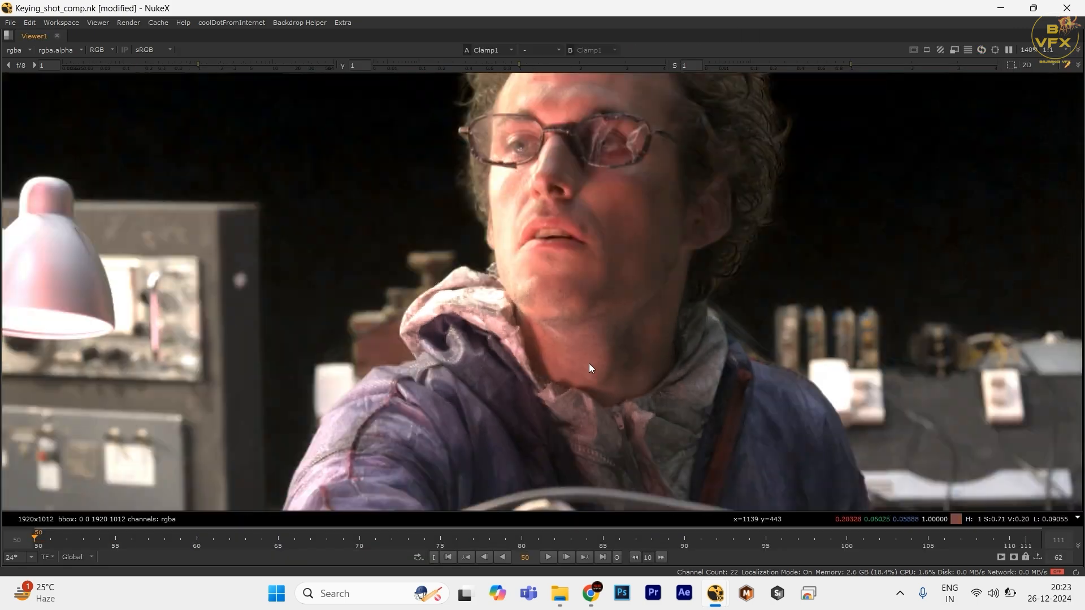
{"action": "scroll", "coordinate": [330, 309], "scroll_direction": "up", "scroll_amount": 5}
{"action": "scroll", "coordinate": [317, 316], "scroll_direction": "down", "scroll_amount": 3}
{"action": "left_click_drag", "start_coordinate": [317, 316], "coordinate": [432, 173]}
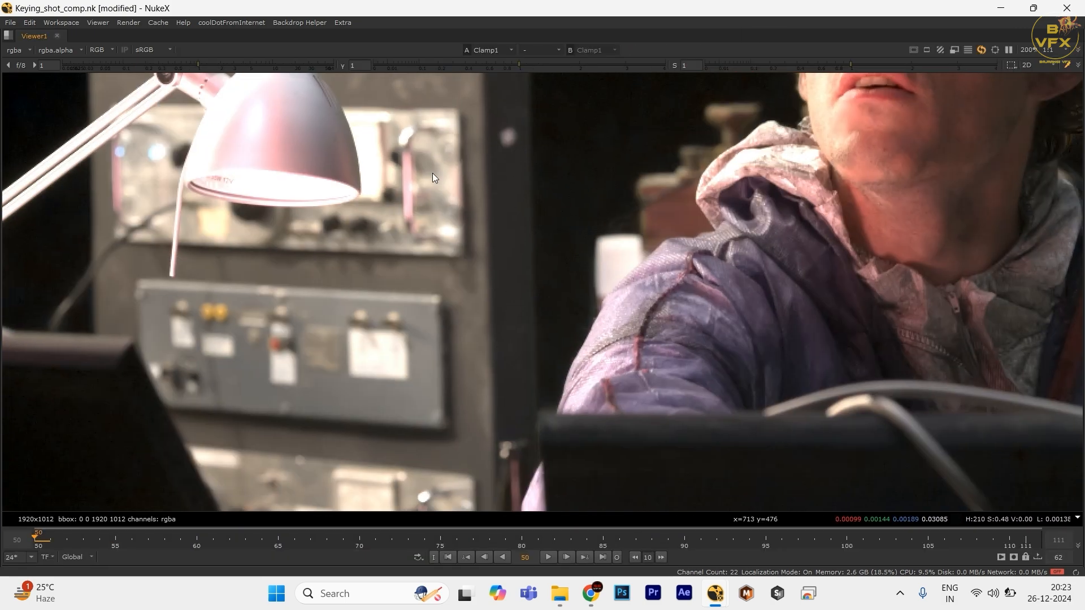
- View the Dot below Grade1 and Merge1 in turn, checking the grey control box and the jacket
{"action": "key", "text": "space"}
{"action": "scroll", "coordinate": [346, 494], "scroll_direction": "down", "scroll_amount": 2}
{"action": "left_click_drag", "start_coordinate": [345, 494], "coordinate": [401, 425]}
{"action": "scroll", "coordinate": [284, 526], "scroll_direction": "up", "scroll_amount": 2}
{"action": "left_click", "coordinate": [270, 537]}
{"action": "key", "text": "1"}
{"action": "left_click_drag", "start_coordinate": [386, 219], "coordinate": [333, 287]}
{"action": "scroll", "coordinate": [491, 531], "scroll_direction": "down", "scroll_amount": 1}
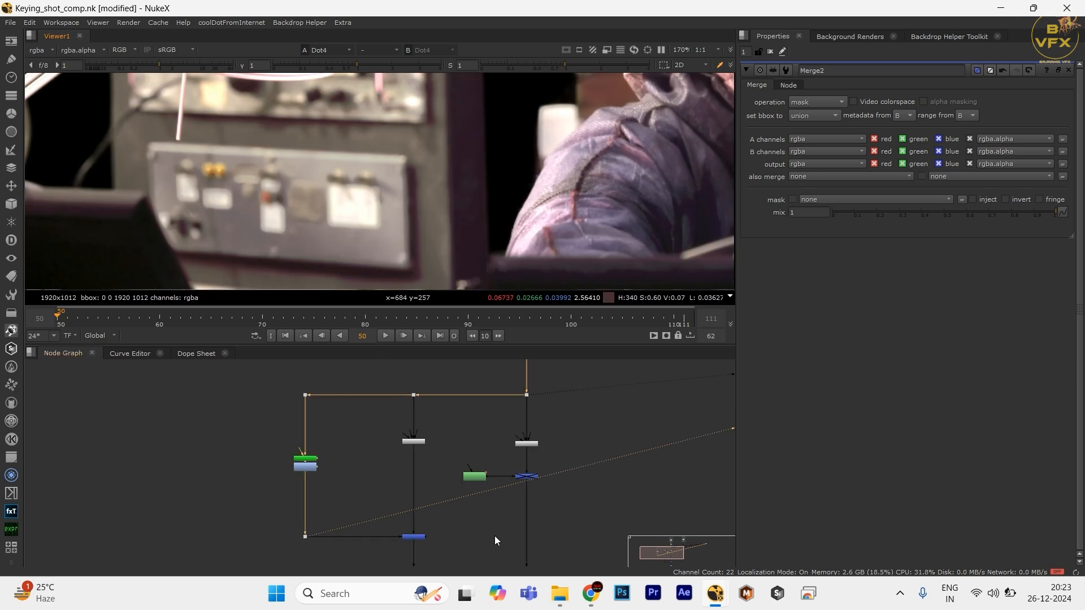
{"action": "left_click_drag", "start_coordinate": [480, 530], "coordinate": [395, 557]}
{"action": "key", "text": "1"}
- View Keylight1's colour image full screen and inspect the sockets and props on the right of the picture
{"action": "left_click_drag", "start_coordinate": [492, 512], "coordinate": [452, 507]}
{"action": "scroll", "coordinate": [516, 473], "scroll_direction": "up", "scroll_amount": 2}
{"action": "left_click_drag", "start_coordinate": [516, 469], "coordinate": [452, 501]}
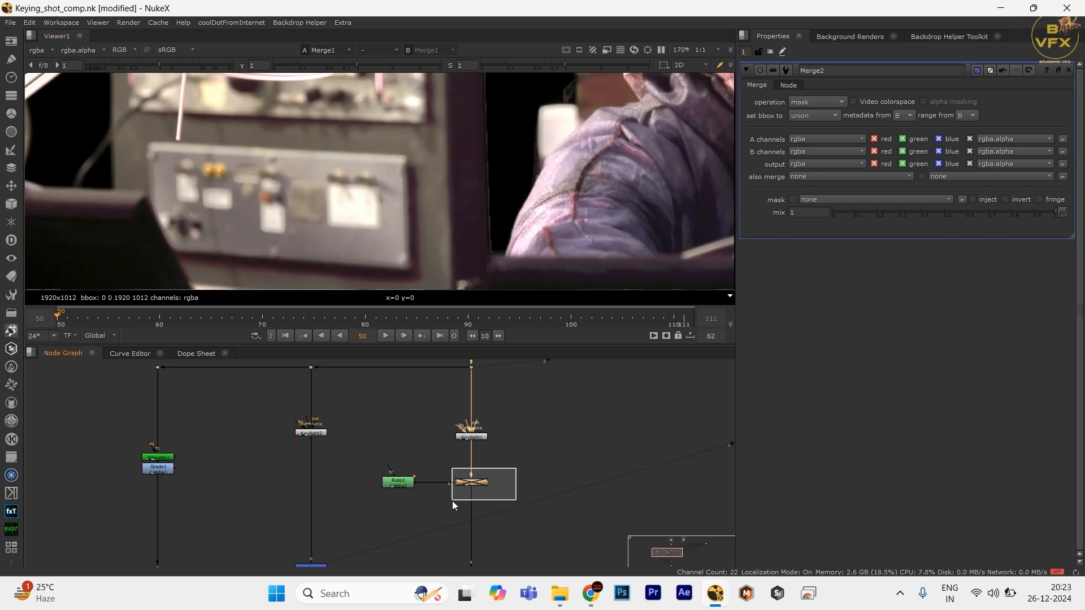
{"action": "key", "text": "1"}
{"action": "left_click_drag", "start_coordinate": [419, 407], "coordinate": [505, 443]}
{"action": "key", "text": "1"}
{"action": "key", "text": "space"}
{"action": "scroll", "coordinate": [464, 305], "scroll_direction": "down", "scroll_amount": 2}
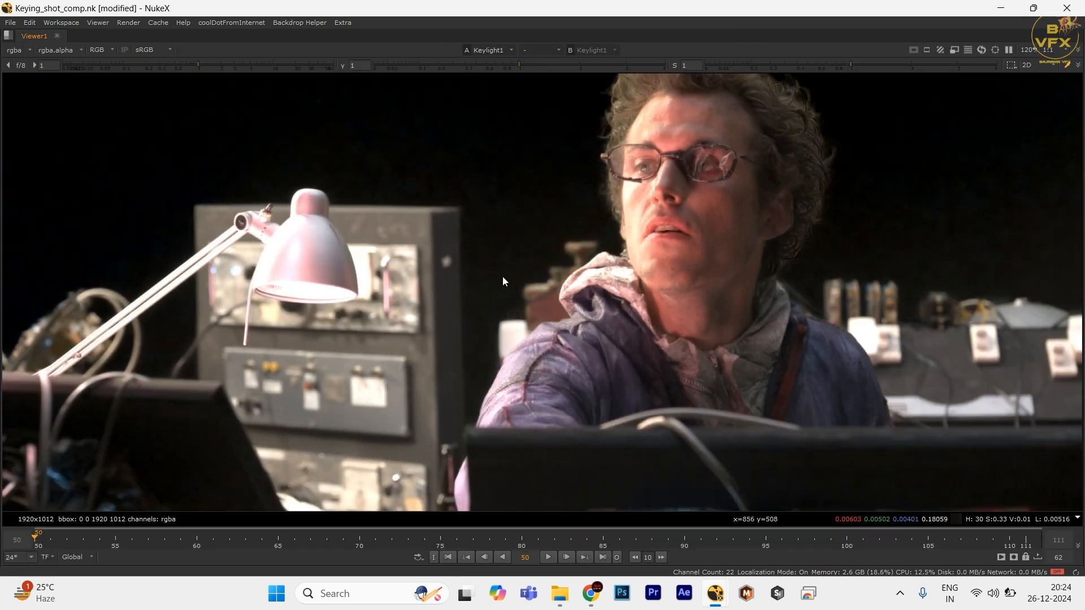
{"action": "scroll", "coordinate": [483, 299], "scroll_direction": "down", "scroll_amount": 2}
{"action": "scroll", "coordinate": [748, 326], "scroll_direction": "up", "scroll_amount": 8}
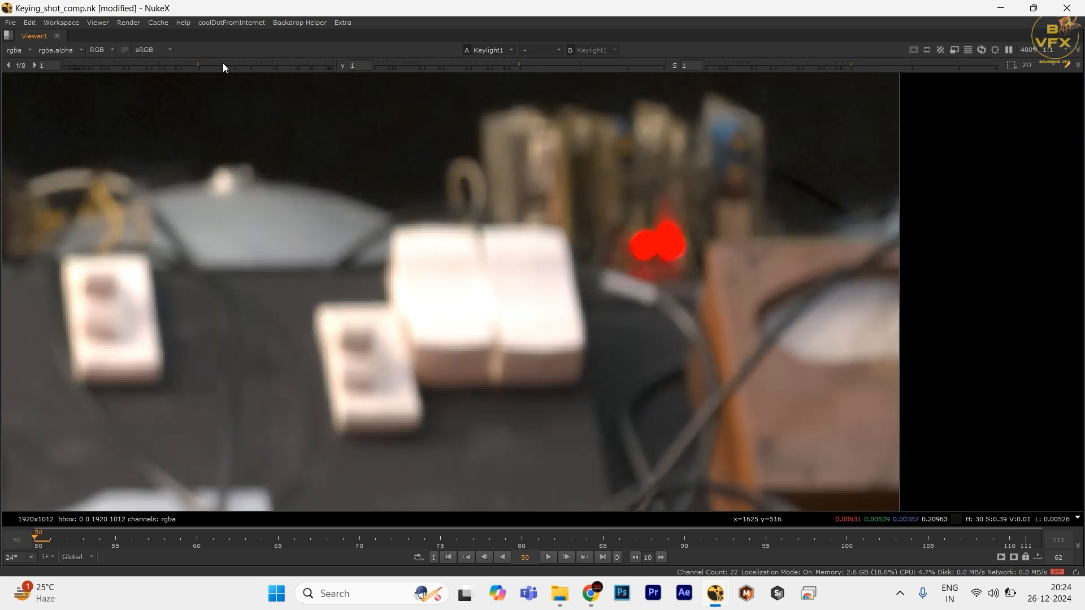
- Raise the viewer gain to 2.8 and examine Keylight1's image along the dark bottom of the picture
{"action": "left_click_drag", "start_coordinate": [222, 64], "coordinate": [231, 66]}
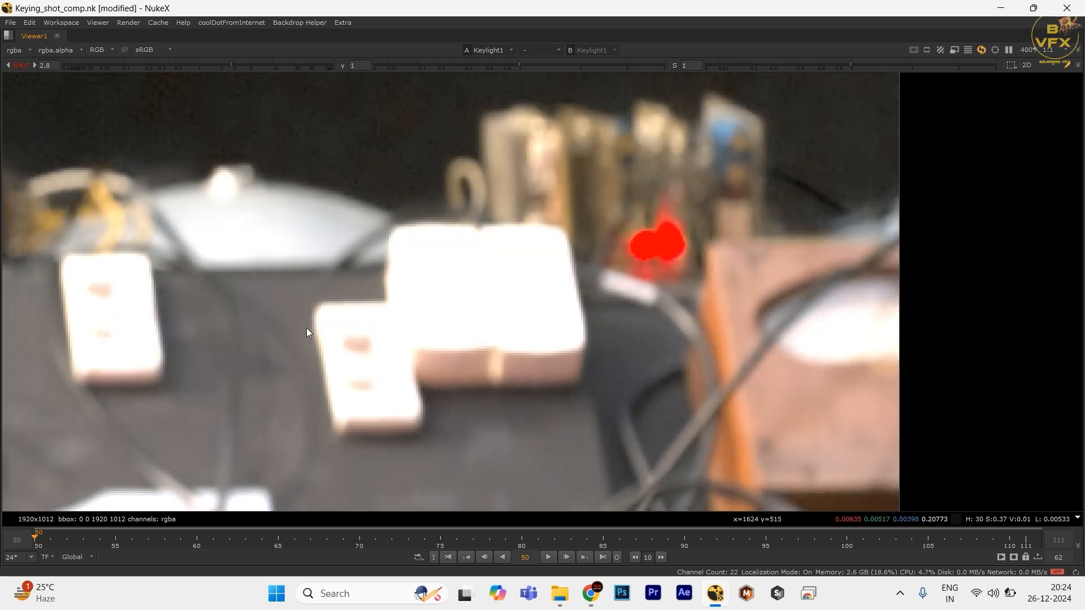
{"action": "key", "text": "2"}
{"action": "scroll", "coordinate": [348, 474], "scroll_direction": "down", "scroll_amount": 4}
{"action": "left_click_drag", "start_coordinate": [348, 478], "coordinate": [494, 232]}
{"action": "left_click_drag", "start_coordinate": [388, 440], "coordinate": [412, 277]}
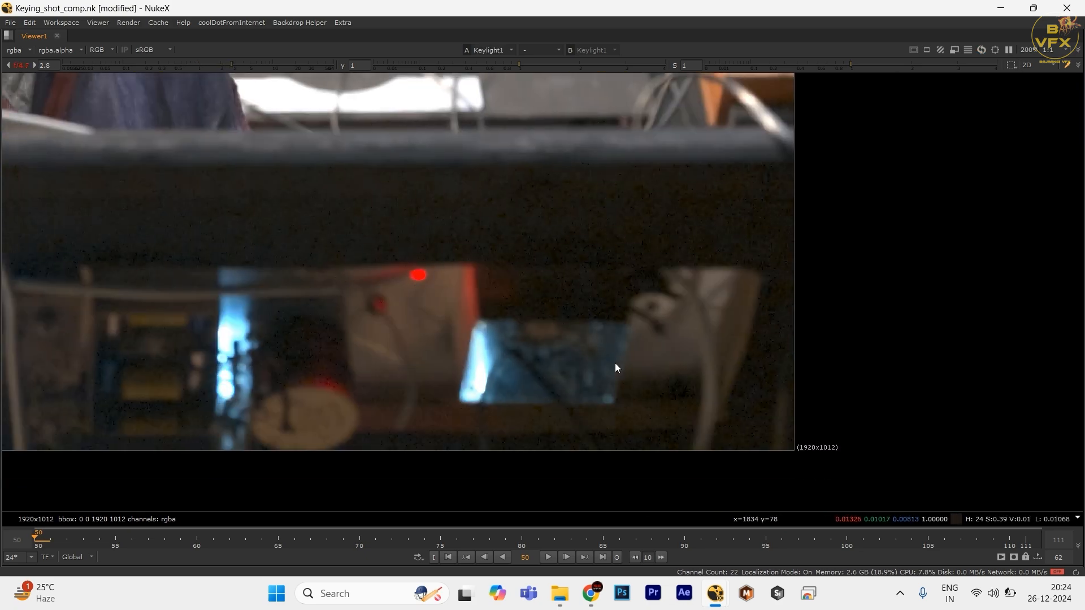
{"action": "scroll", "coordinate": [383, 350], "scroll_direction": "down", "scroll_amount": 3}
{"action": "left_click_drag", "start_coordinate": [383, 352], "coordinate": [837, 334]}
{"action": "left_click_drag", "start_coordinate": [266, 321], "coordinate": [662, 331]}
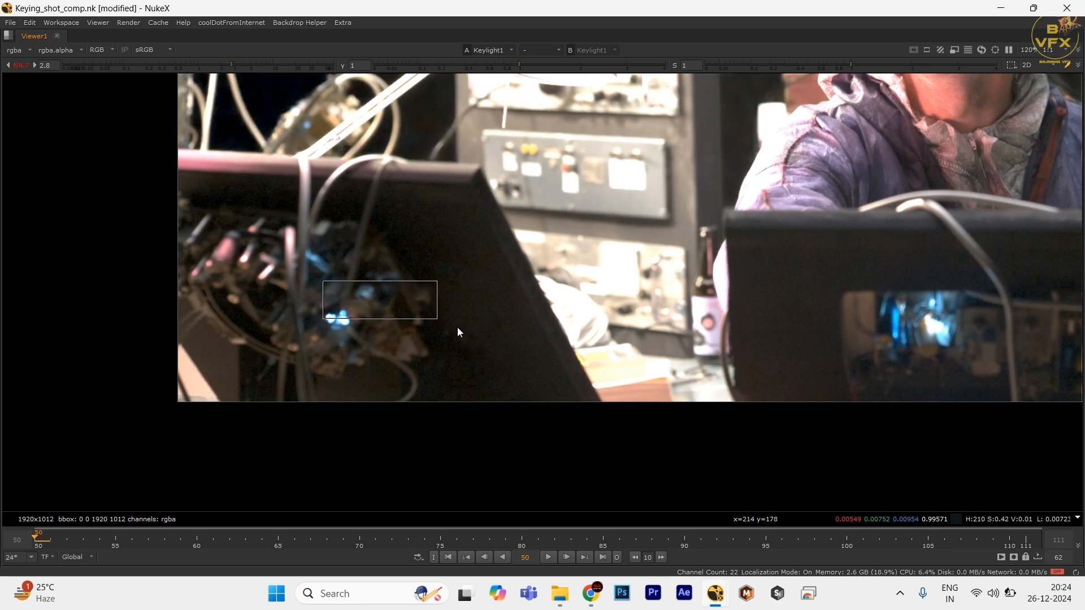
- Check the whole brightened Keylight1 image and reset the viewer gain to 1
{"action": "scroll", "coordinate": [305, 315], "scroll_direction": "up", "scroll_amount": 3}
{"action": "key", "text": "1"}
{"action": "scroll", "coordinate": [537, 348], "scroll_direction": "down", "scroll_amount": 4}
{"action": "left_click_drag", "start_coordinate": [523, 353], "coordinate": [305, 411]}
{"action": "left_click_drag", "start_coordinate": [722, 314], "coordinate": [577, 430]}
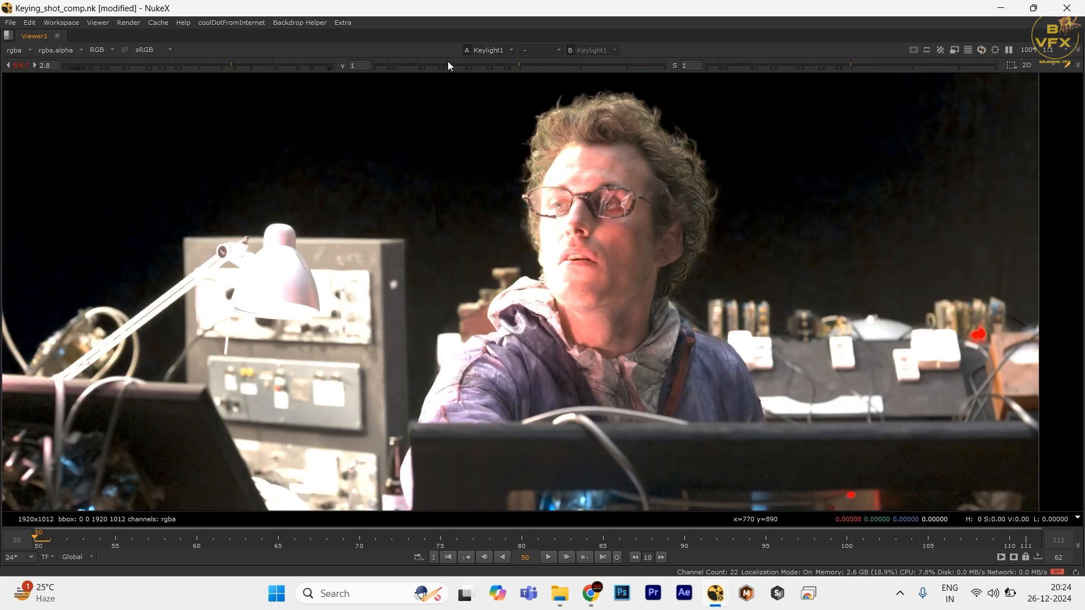
{"action": "key", "text": "space"}
{"action": "left_click", "coordinate": [215, 67], "text": "ctrl"}
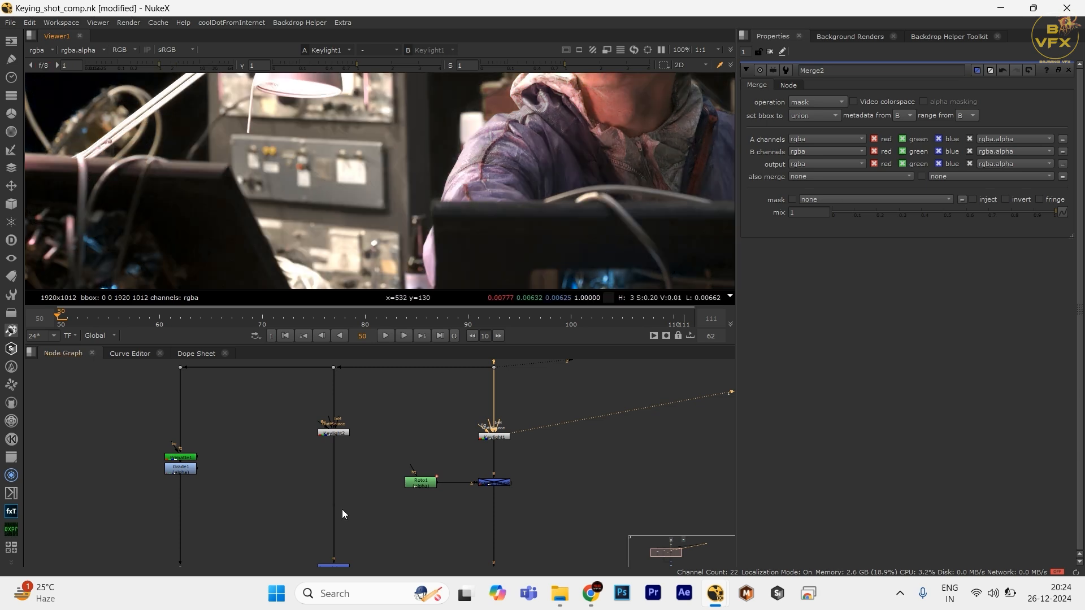
- Re-enable the mask Merge below Keylight1
{"action": "scroll", "coordinate": [341, 509], "scroll_direction": "down", "scroll_amount": 2}
{"action": "left_click_drag", "start_coordinate": [416, 515], "coordinate": [385, 434]}
{"action": "scroll", "coordinate": [380, 365], "scroll_direction": "up", "scroll_amount": 1}
{"action": "left_click", "coordinate": [425, 448]}
{"action": "key", "text": "d"}
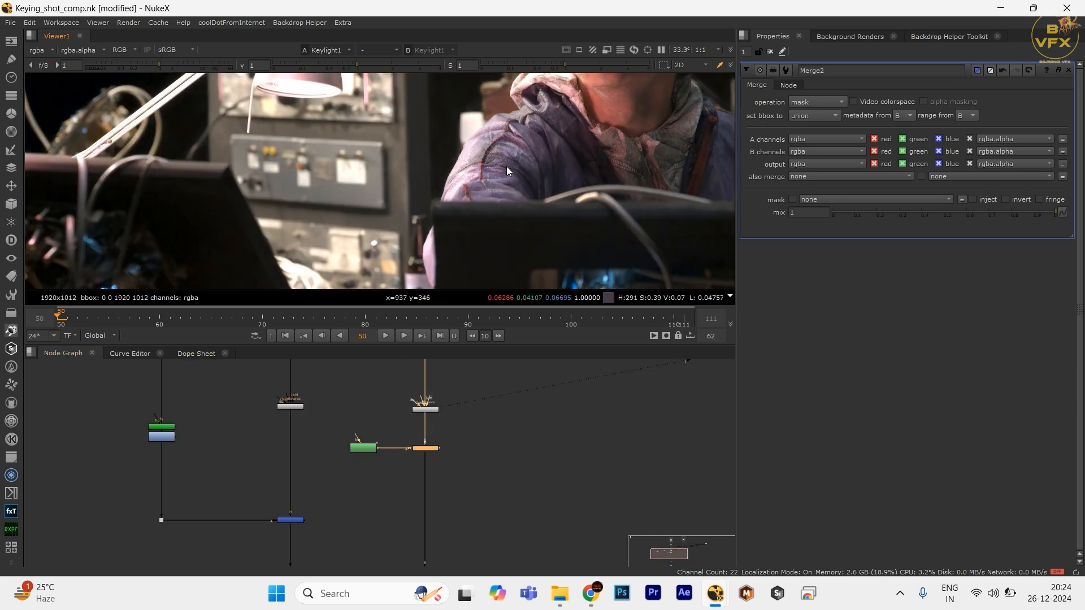
- Display Clamp1's alpha channel in the viewer and check the matte edge around the head
{"action": "key", "text": "f"}
{"action": "scroll", "coordinate": [445, 492], "scroll_direction": "down", "scroll_amount": 3}
{"action": "left_click_drag", "start_coordinate": [445, 500], "coordinate": [415, 396]}
{"action": "scroll", "coordinate": [440, 481], "scroll_direction": "up", "scroll_amount": 2}
{"action": "left_click", "coordinate": [390, 498]}
{"action": "key", "text": "1"}
{"action": "key", "text": "a"}
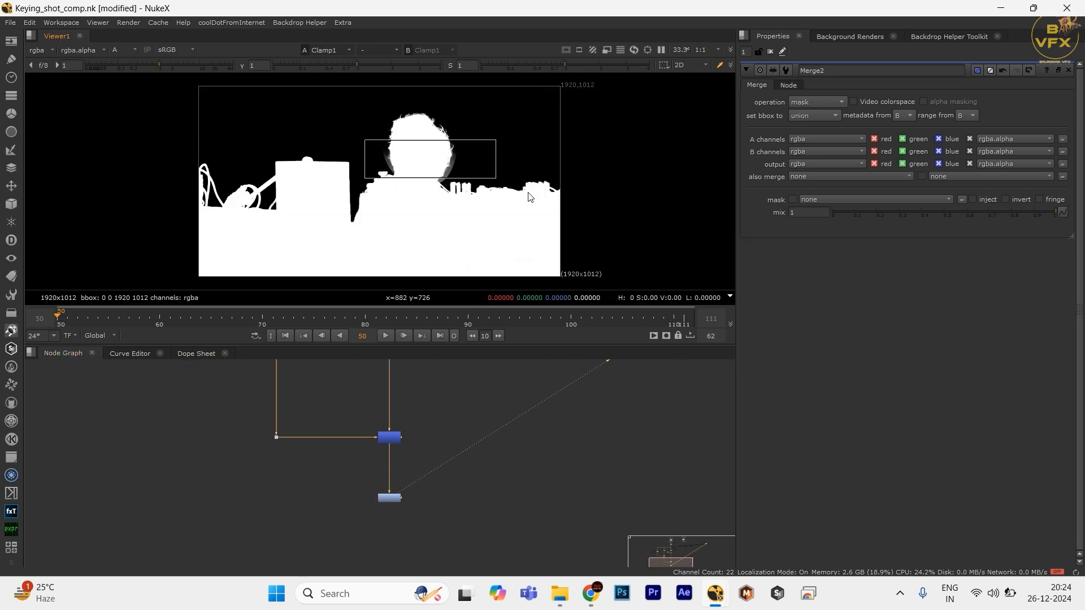
{"action": "scroll", "coordinate": [466, 161], "scroll_direction": "up", "scroll_amount": 3}
{"action": "scroll", "coordinate": [280, 480], "scroll_direction": "down", "scroll_amount": 2}
- Open Roto1's head shape for editing and turn on ripple edit for all frames
{"action": "left_click_drag", "start_coordinate": [316, 370], "coordinate": [362, 452]}
{"action": "scroll", "coordinate": [359, 434], "scroll_direction": "up", "scroll_amount": 3}
{"action": "double_click", "coordinate": [386, 440]}
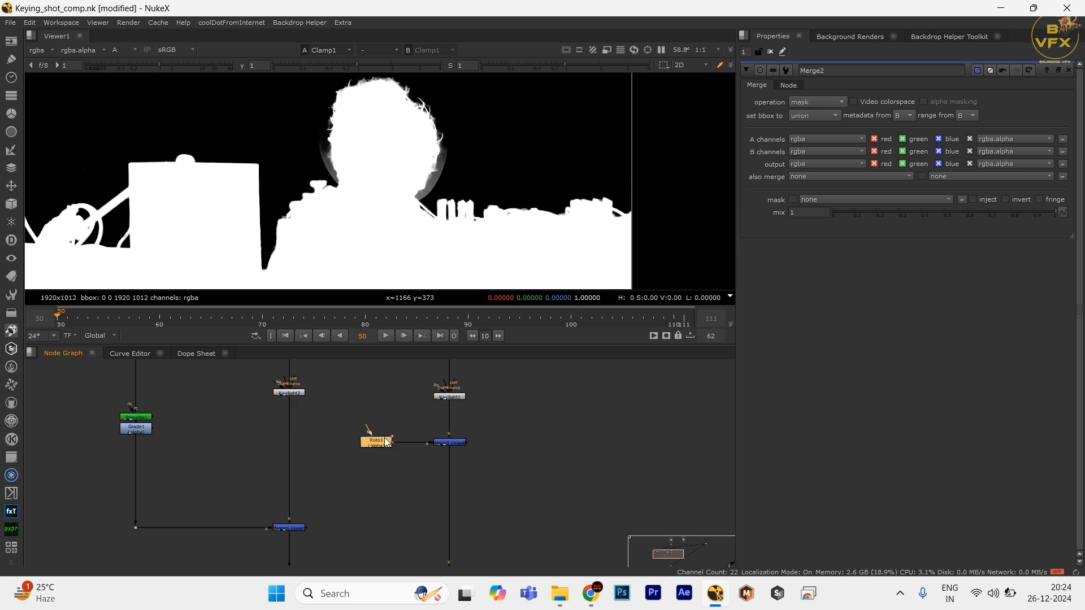
{"action": "key", "text": "space"}
{"action": "left_click_drag", "start_coordinate": [589, 198], "coordinate": [96, 608]}
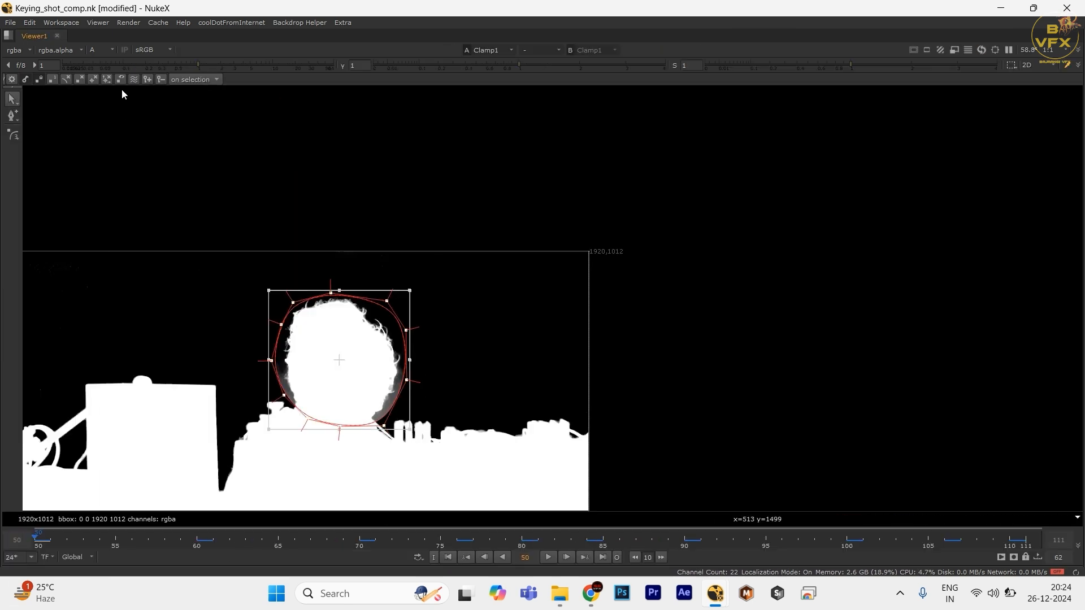
{"action": "left_click", "coordinate": [136, 79]}
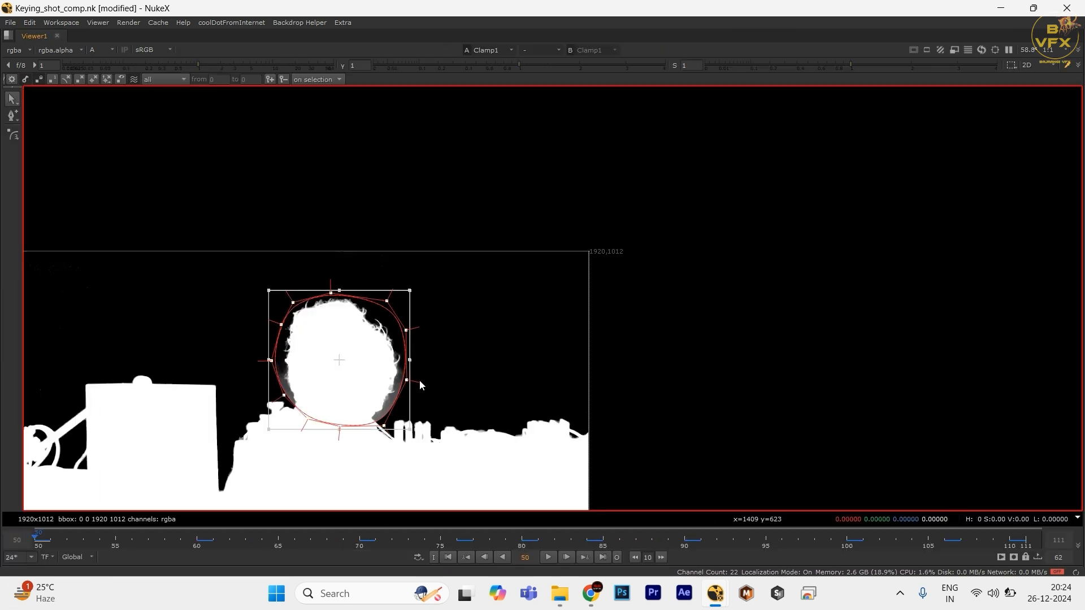
- Pull the feather of the head shape's lower-right and lower-left points inward at frame 50
{"action": "scroll", "coordinate": [406, 377], "scroll_direction": "up", "scroll_amount": 4}
{"action": "left_click_drag", "start_coordinate": [522, 301], "coordinate": [341, 493]}
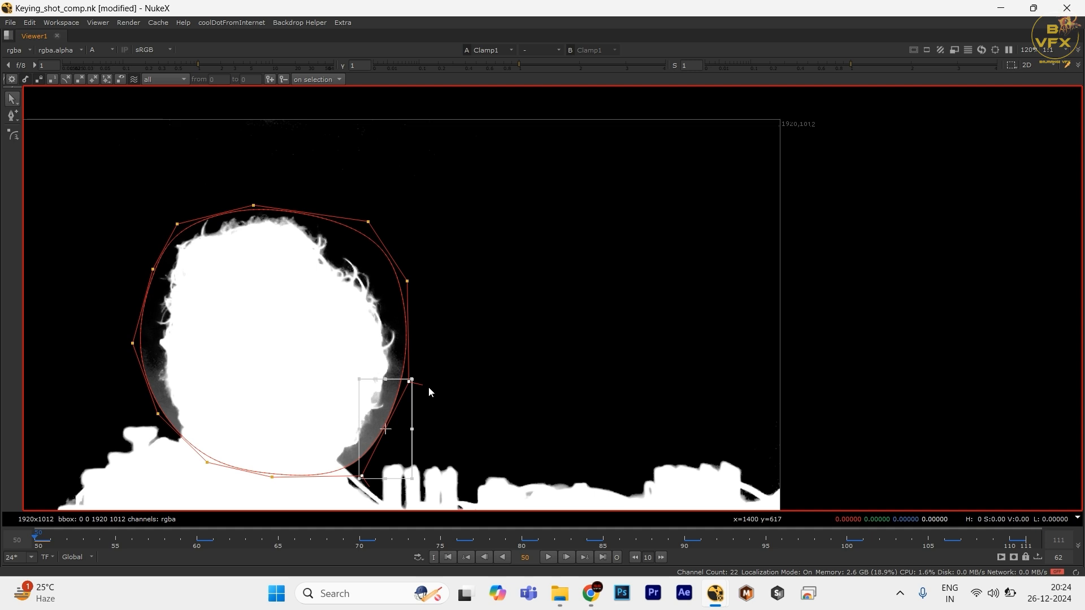
{"action": "left_click_drag", "start_coordinate": [421, 387], "coordinate": [411, 385]}
{"action": "left_click_drag", "start_coordinate": [265, 442], "coordinate": [334, 446]}
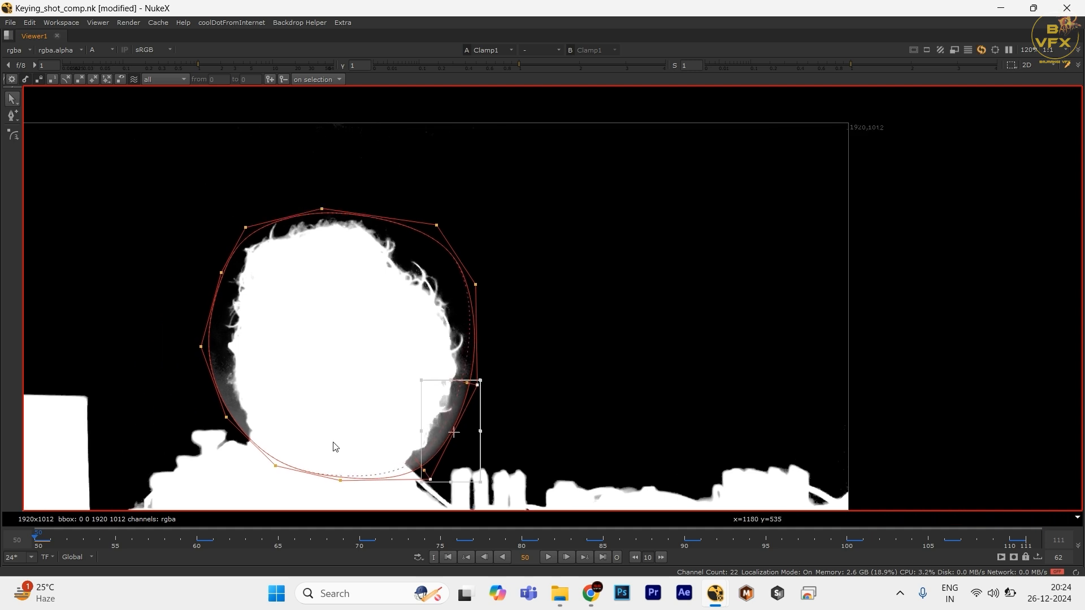
{"action": "left_click_drag", "start_coordinate": [194, 328], "coordinate": [280, 476]}
{"action": "left_click_drag", "start_coordinate": [216, 425], "coordinate": [241, 417]}
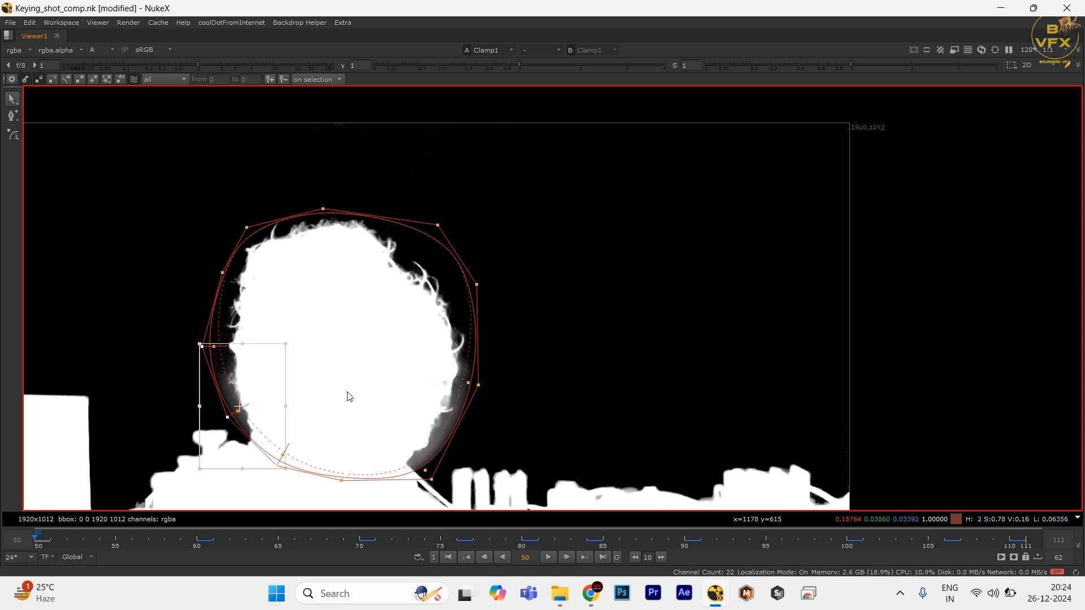
- Pull the feather of the head shape's lower points further inward, most strongly on the right side
{"action": "key", "text": "o"}
{"action": "key", "text": "o"}
{"action": "left_click_drag", "start_coordinate": [552, 356], "coordinate": [267, 489]}
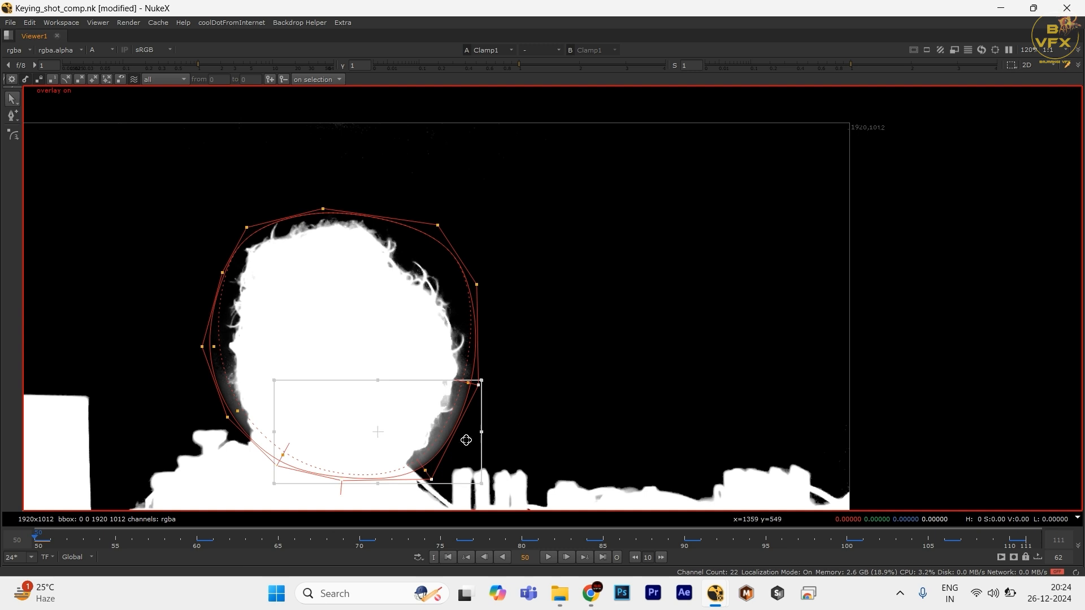
{"action": "left_click_drag", "start_coordinate": [527, 339], "coordinate": [195, 496]}
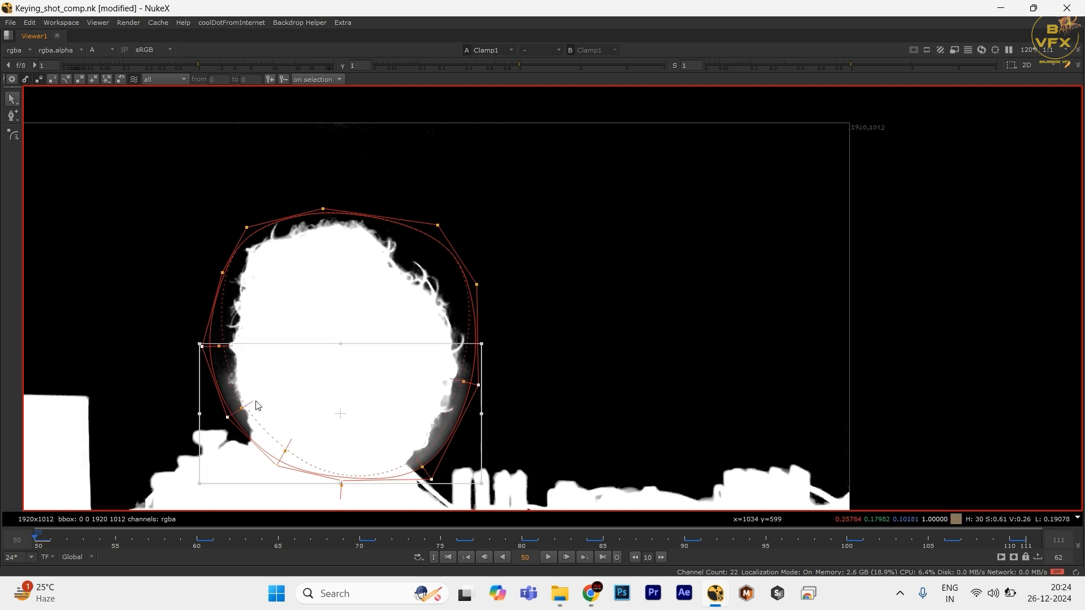
{"action": "left_click_drag", "start_coordinate": [257, 400], "coordinate": [255, 402]}
{"action": "left_click_drag", "start_coordinate": [557, 347], "coordinate": [398, 458]}
{"action": "left_click", "coordinate": [606, 405]}
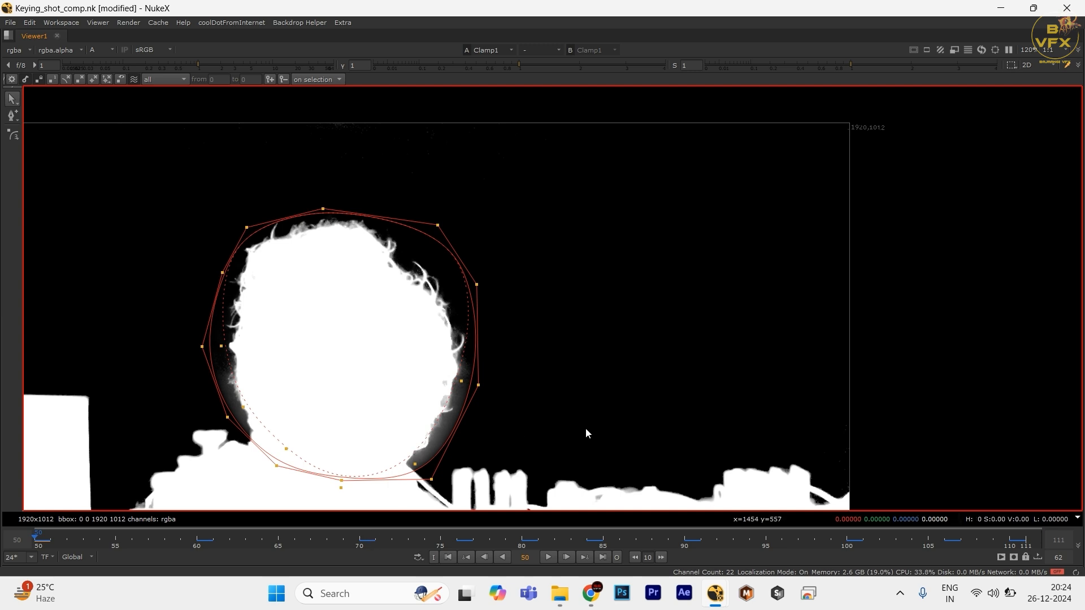
{"action": "left_click_drag", "start_coordinate": [287, 449], "coordinate": [295, 447]}
{"action": "left_click", "coordinate": [215, 345]}
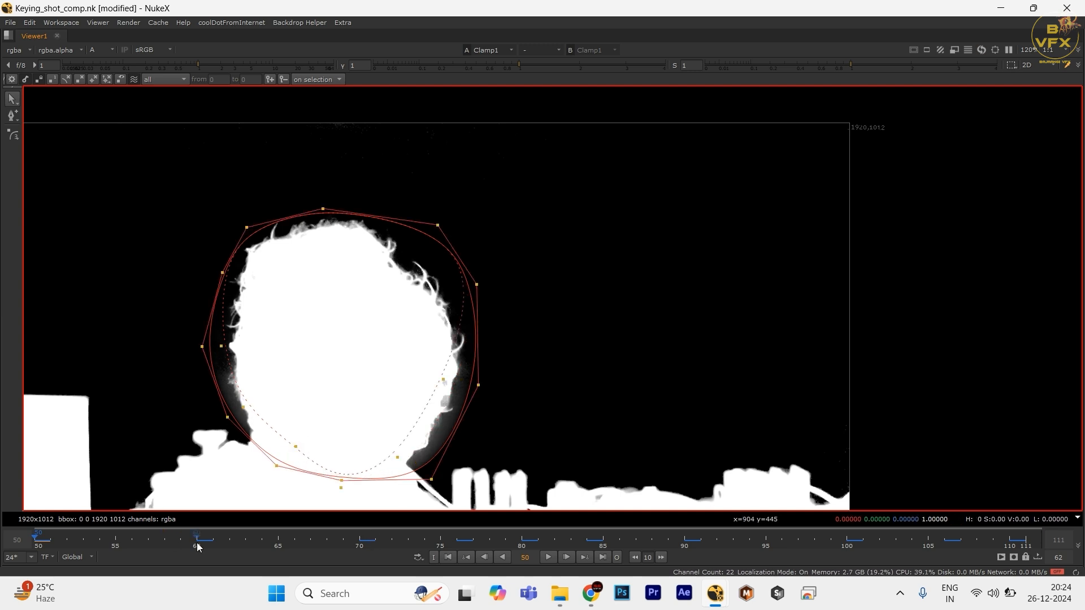
- Check the feathered head matte at frames 60 and 107 with the roto overlay hidden
{"action": "left_click", "coordinate": [197, 543]}
{"action": "left_click", "coordinate": [962, 542]}
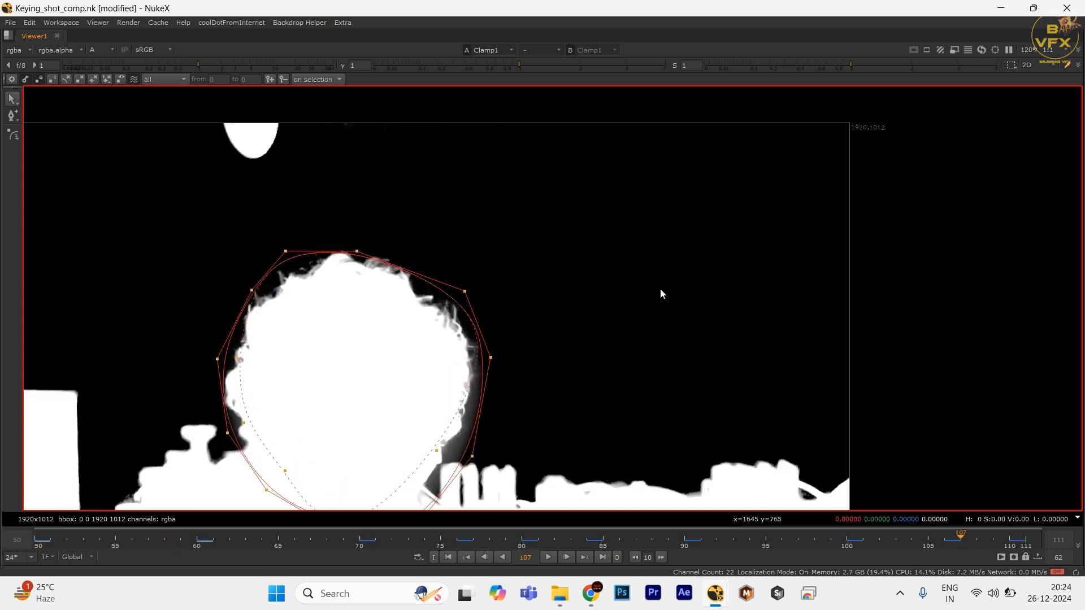
{"action": "key", "text": "o"}
{"action": "scroll", "coordinate": [538, 317], "scroll_direction": "down", "scroll_amount": 4}
{"action": "scroll", "coordinate": [706, 222], "scroll_direction": "up", "scroll_amount": 5}
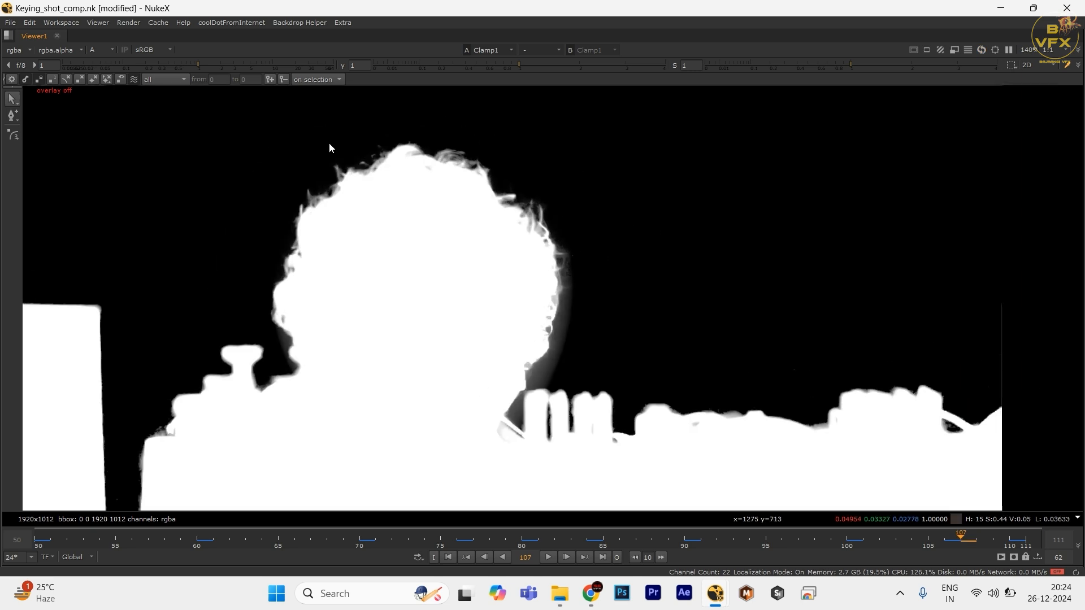
- Turn off ripple edit and view the alpha of the mask Merge below Keylight1
{"action": "left_click", "coordinate": [144, 81]}
{"action": "left_click", "coordinate": [133, 78]}
{"action": "key", "text": "space"}
{"action": "scroll", "coordinate": [441, 511], "scroll_direction": "down", "scroll_amount": 3}
{"action": "left_click_drag", "start_coordinate": [467, 541], "coordinate": [416, 492]}
{"action": "left_click", "coordinate": [427, 445]}
{"action": "key", "text": "1"}
{"action": "scroll", "coordinate": [452, 229], "scroll_direction": "down", "scroll_amount": 3}
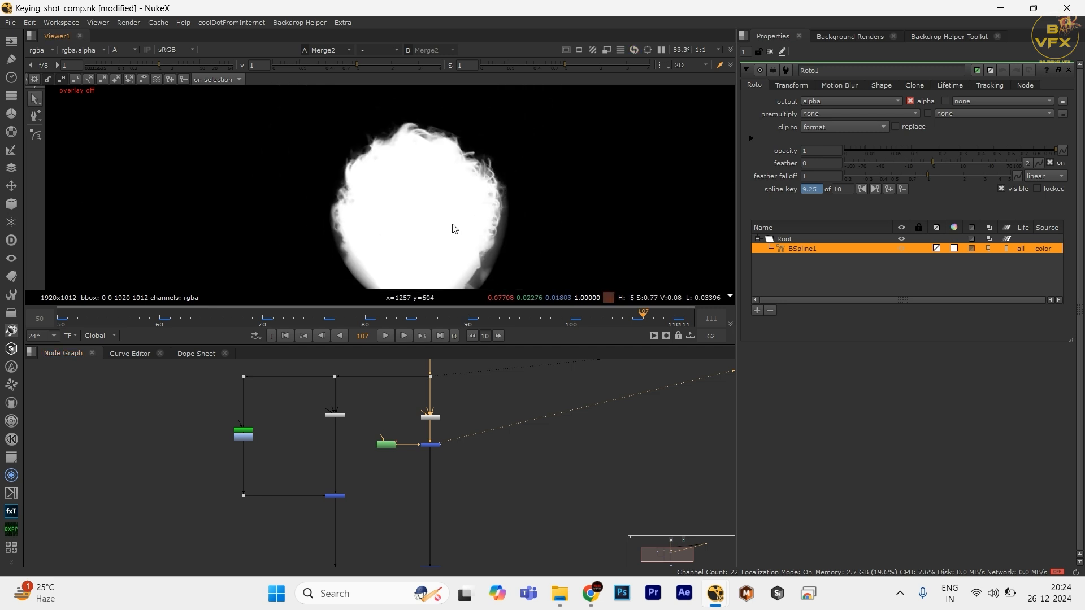
- Try to pull in the head shape's lower-right point and its feather at frame 107 without ripple edit
{"action": "key", "text": "o"}
{"action": "scroll", "coordinate": [478, 211], "scroll_direction": "up", "scroll_amount": 5}
{"action": "left_click_drag", "start_coordinate": [489, 191], "coordinate": [477, 187]}
{"action": "key", "text": "space"}
{"action": "scroll", "coordinate": [458, 294], "scroll_direction": "down", "scroll_amount": 2}
{"action": "left_click_drag", "start_coordinate": [464, 316], "coordinate": [475, 292]}
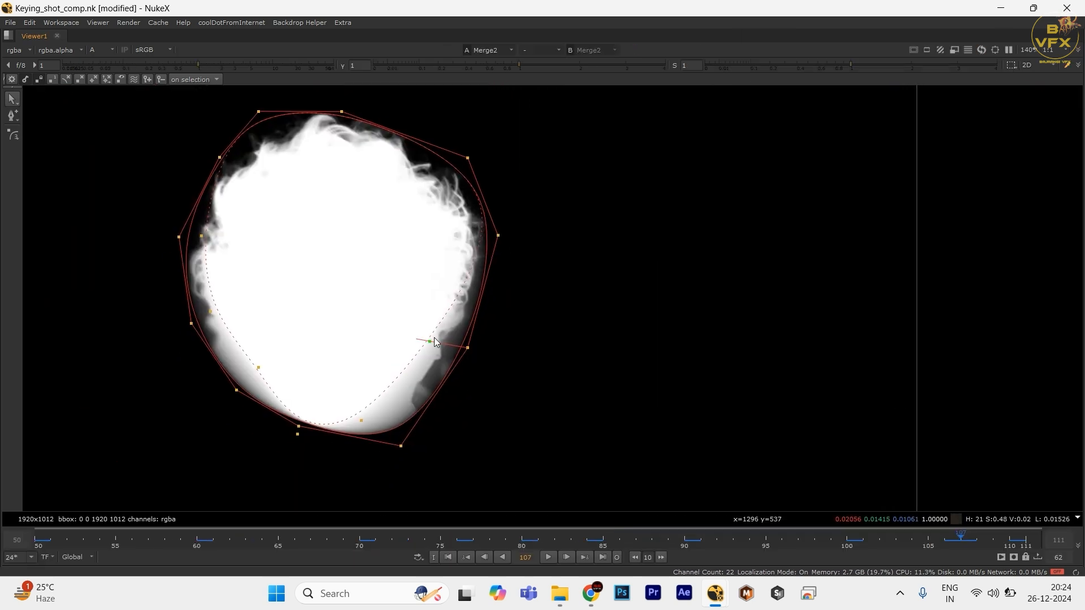
{"action": "left_click_drag", "start_coordinate": [427, 341], "coordinate": [442, 342]}
{"action": "key", "text": "ctrl+z"}
{"action": "key", "text": "ctrl+z"}
- With ripple edit on for all frames, pull the head shape's lower-right point inward at frame 107, then turn ripple edit off
{"action": "left_click", "coordinate": [135, 79]}
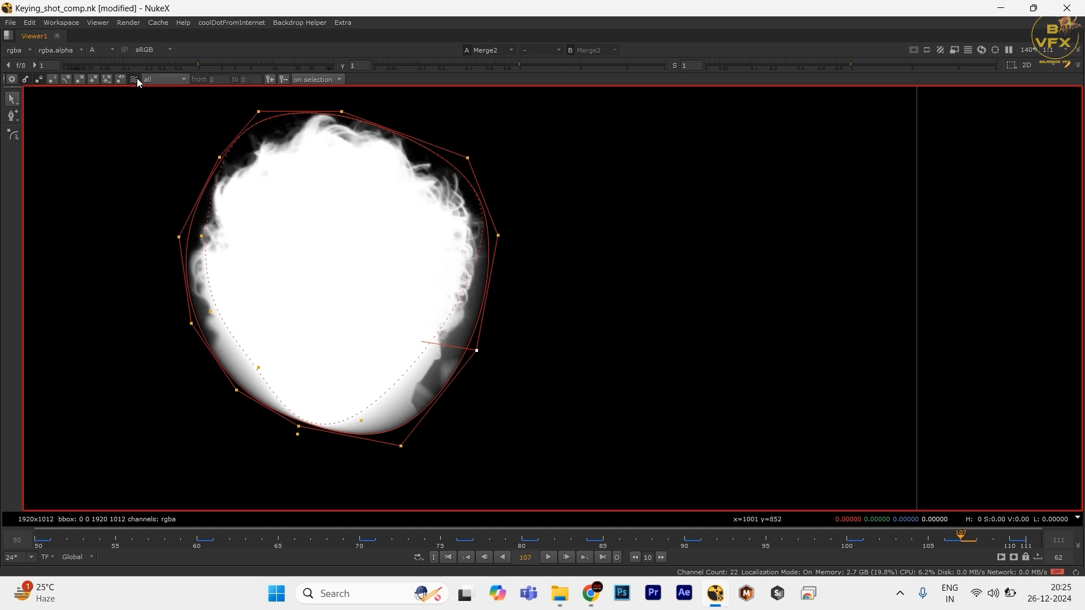
{"action": "scroll", "coordinate": [472, 360], "scroll_direction": "up", "scroll_amount": 2}
{"action": "mouse_move", "coordinate": [478, 346]}
{"action": "left_mouse_down"}
{"action": "mouse_move", "coordinate": [413, 338]}
{"action": "mouse_move", "coordinate": [435, 360]}
{"action": "mouse_move", "coordinate": [463, 346]}
{"action": "left_mouse_up"}
{"action": "left_click", "coordinate": [518, 356]}
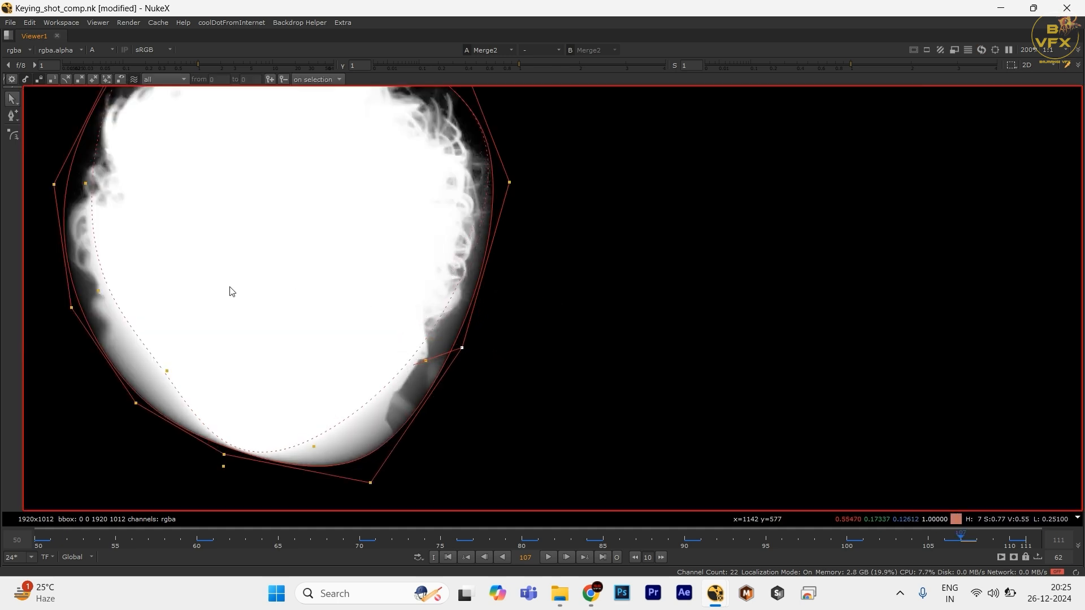
{"action": "left_click_drag", "start_coordinate": [404, 310], "coordinate": [460, 405]}
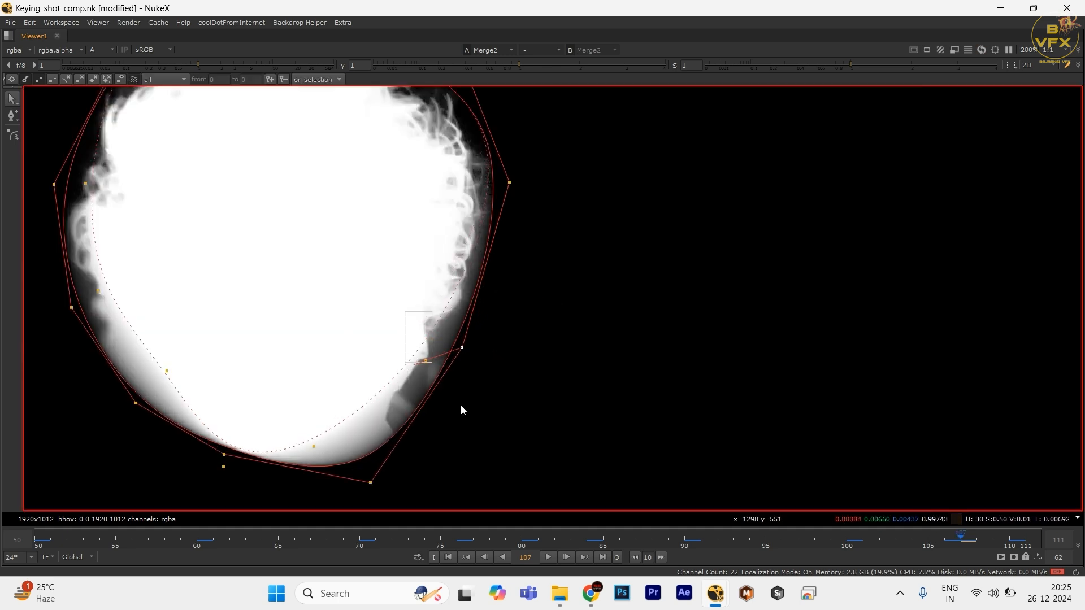
{"action": "left_click", "coordinate": [134, 80]}
- Show the colour image and load Clamp1 into the viewer at frame 107
{"action": "scroll", "coordinate": [441, 322], "scroll_direction": "down", "scroll_amount": 3}
{"action": "key", "text": "a"}
{"action": "key", "text": "space"}
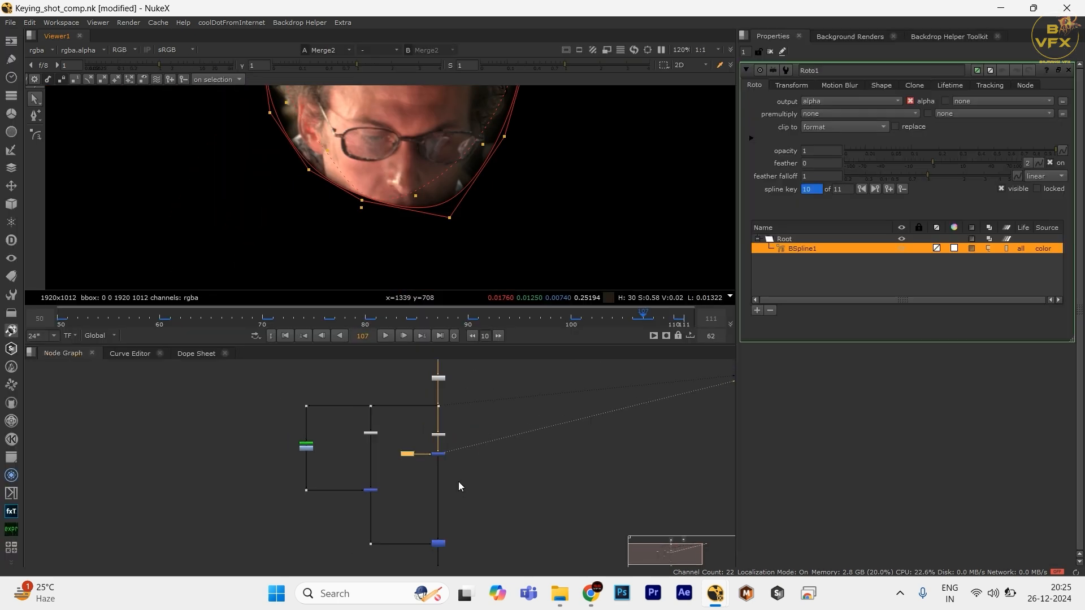
{"action": "scroll", "coordinate": [459, 481], "scroll_direction": "up", "scroll_amount": 3}
{"action": "left_click_drag", "start_coordinate": [430, 519], "coordinate": [374, 412]}
{"action": "left_click", "coordinate": [388, 511]}
{"action": "key", "text": "1"}
{"action": "left_click", "coordinate": [459, 479]}
{"action": "left_click_drag", "start_coordinate": [411, 174], "coordinate": [418, 258]}
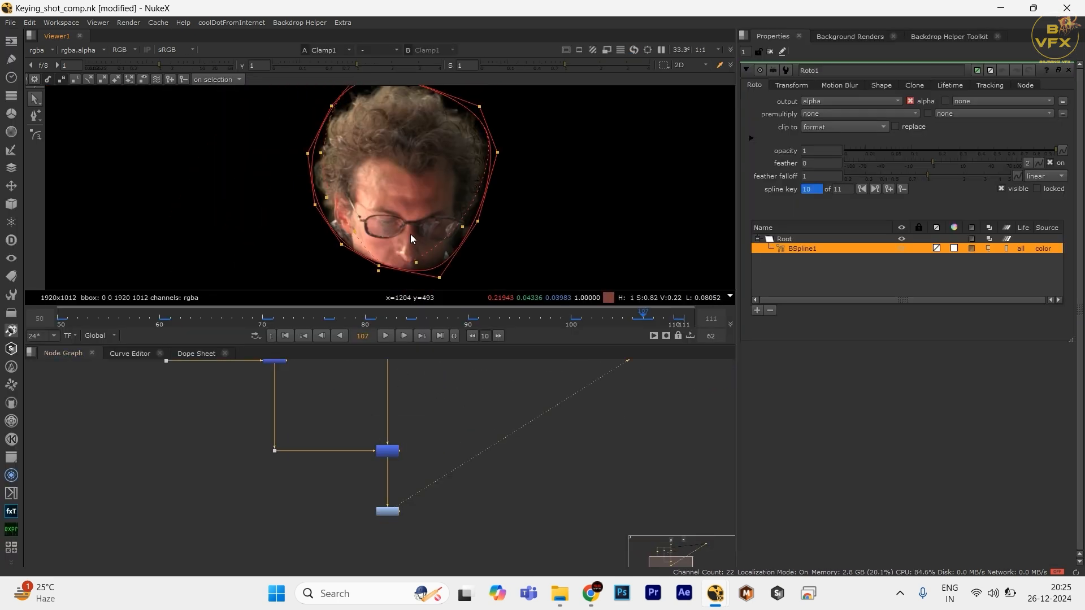
- Check Clamp1's alpha around the head and neck at frame 107
{"action": "key", "text": "f"}
{"action": "key", "text": "a"}
{"action": "scroll", "coordinate": [417, 160], "scroll_direction": "up", "scroll_amount": 5}
{"action": "scroll", "coordinate": [293, 391], "scroll_direction": "down", "scroll_amount": 1}
{"action": "left_click_drag", "start_coordinate": [288, 380], "coordinate": [282, 462]}
{"action": "scroll", "coordinate": [367, 431], "scroll_direction": "up", "scroll_amount": 1}
{"action": "left_click_drag", "start_coordinate": [363, 431], "coordinate": [387, 463]}
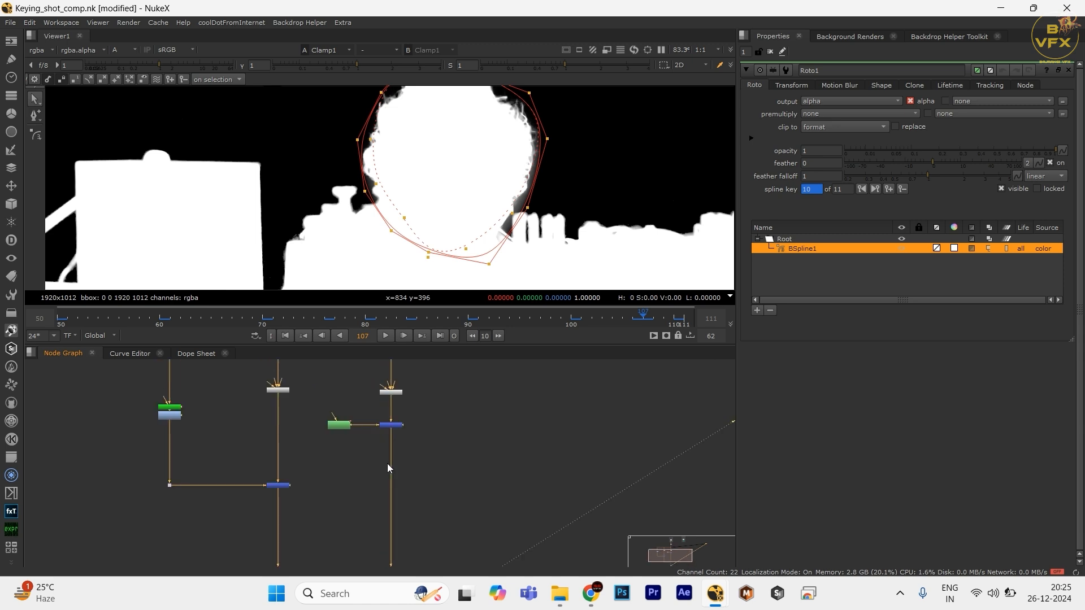
- Examine the keying branches in the node graph, from the Keylight nodes down to Merge1, Merge2 and the channel merge
{"action": "scroll", "coordinate": [317, 423], "scroll_direction": "up", "scroll_amount": 1}
{"action": "left_click_drag", "start_coordinate": [313, 422], "coordinate": [300, 449]}
{"action": "scroll", "coordinate": [187, 401], "scroll_direction": "down", "scroll_amount": 2}
{"action": "left_click_drag", "start_coordinate": [170, 396], "coordinate": [254, 445]}
{"action": "left_click_drag", "start_coordinate": [237, 482], "coordinate": [173, 481]}
{"action": "left_click_drag", "start_coordinate": [246, 398], "coordinate": [338, 466]}
{"action": "scroll", "coordinate": [333, 441], "scroll_direction": "down", "scroll_amount": 2}
{"action": "left_click_drag", "start_coordinate": [326, 384], "coordinate": [304, 351]}
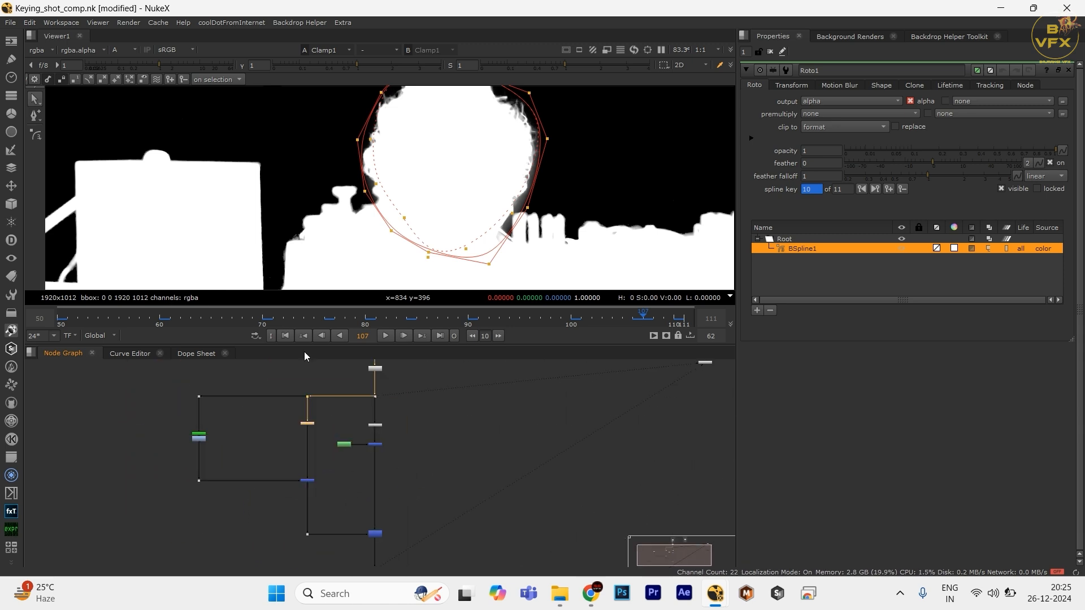
- Move Merge1 and its connecting dot closer below Keylight2 and load Merge1 into the viewer
{"action": "left_click_drag", "start_coordinate": [332, 540], "coordinate": [332, 483]}
{"action": "left_click_drag", "start_coordinate": [151, 402], "coordinate": [312, 443]}
{"action": "scroll", "coordinate": [348, 461], "scroll_direction": "down", "scroll_amount": 1}
{"action": "scroll", "coordinate": [366, 476], "scroll_direction": "up", "scroll_amount": 1}
{"action": "left_click_drag", "start_coordinate": [324, 374], "coordinate": [355, 444]}
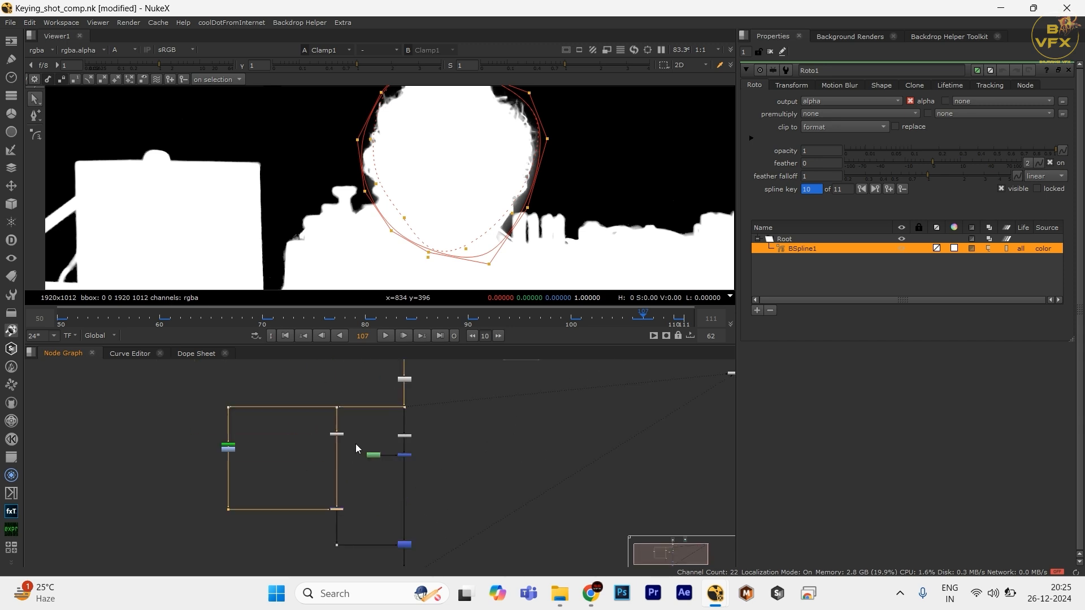
{"action": "scroll", "coordinate": [439, 135], "scroll_direction": "down", "scroll_amount": 1}
{"action": "scroll", "coordinate": [361, 492], "scroll_direction": "up", "scroll_amount": 2}
{"action": "left_click_drag", "start_coordinate": [359, 489], "coordinate": [164, 534]}
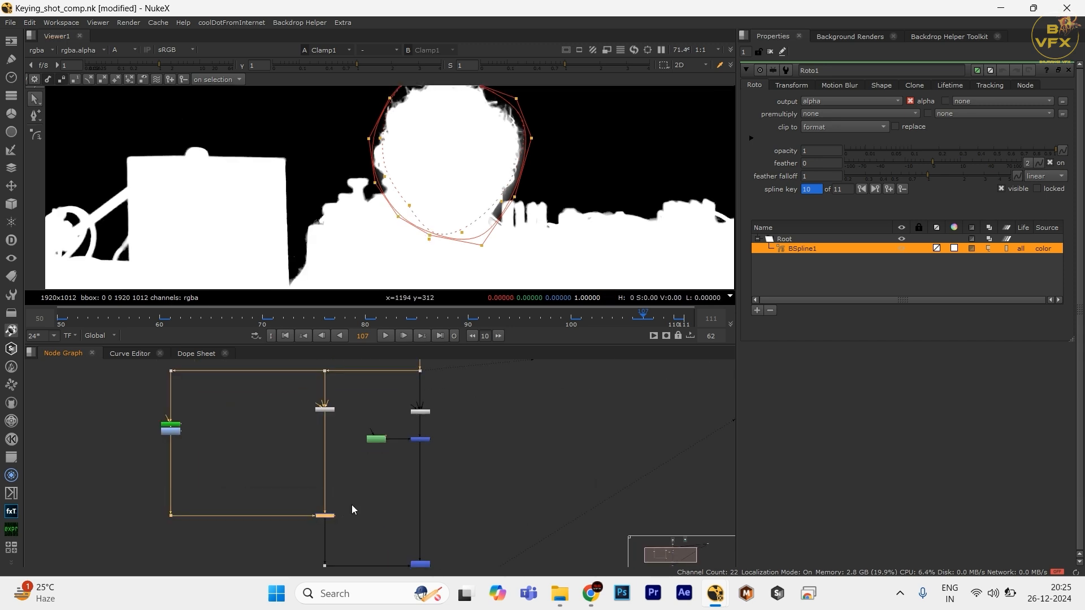
{"action": "left_click_drag", "start_coordinate": [331, 516], "coordinate": [330, 467]}
{"action": "left_click_drag", "start_coordinate": [362, 395], "coordinate": [354, 492]}
{"action": "key", "text": "1"}
{"action": "key", "text": "1"}
{"action": "scroll", "coordinate": [345, 495], "scroll_direction": "up", "scroll_amount": 3}
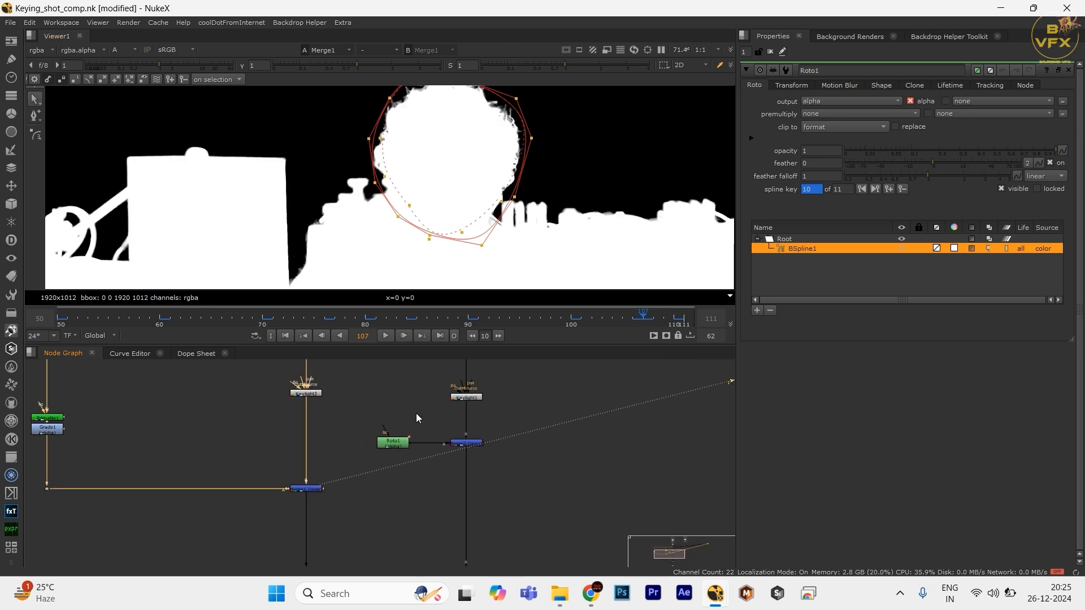
- Duplicate Roto1 and place the copy beside the core-matte branch, below Merge1's A connection
{"action": "left_click_drag", "start_coordinate": [416, 413], "coordinate": [363, 462]}
{"action": "key", "text": "ctrl+c"}
{"action": "left_click", "coordinate": [383, 501]}
{"action": "key", "text": "ctrl+v"}
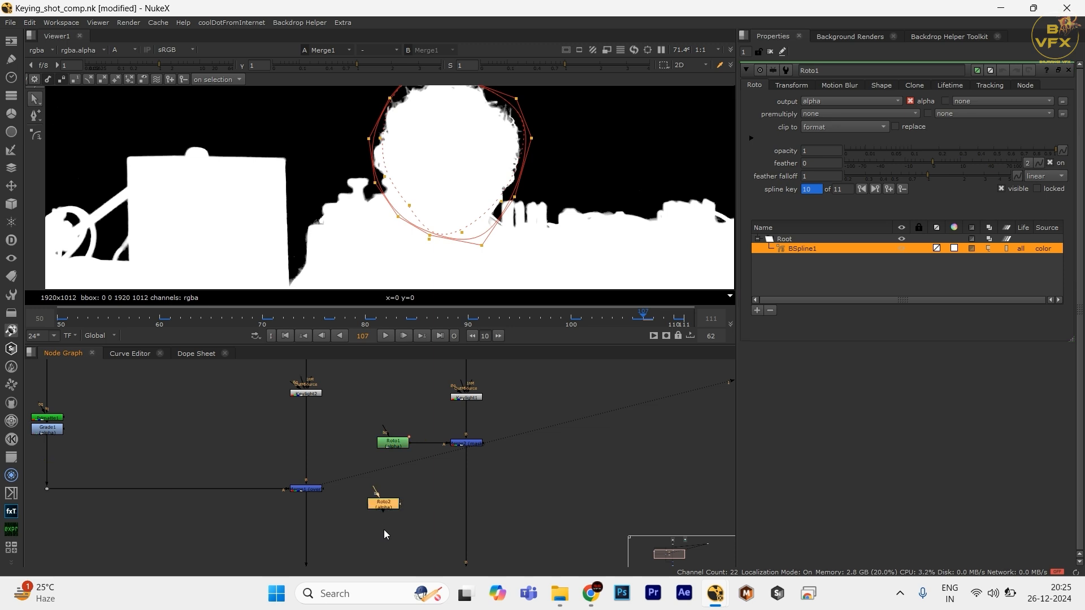
{"action": "left_click_drag", "start_coordinate": [390, 507], "coordinate": [226, 485]}
- Add an Erode (filter) node directly after Merge1 in the core-matte branch
{"action": "left_click_drag", "start_coordinate": [242, 416], "coordinate": [336, 467]}
{"action": "scroll", "coordinate": [311, 480], "scroll_direction": "up", "scroll_amount": 2}
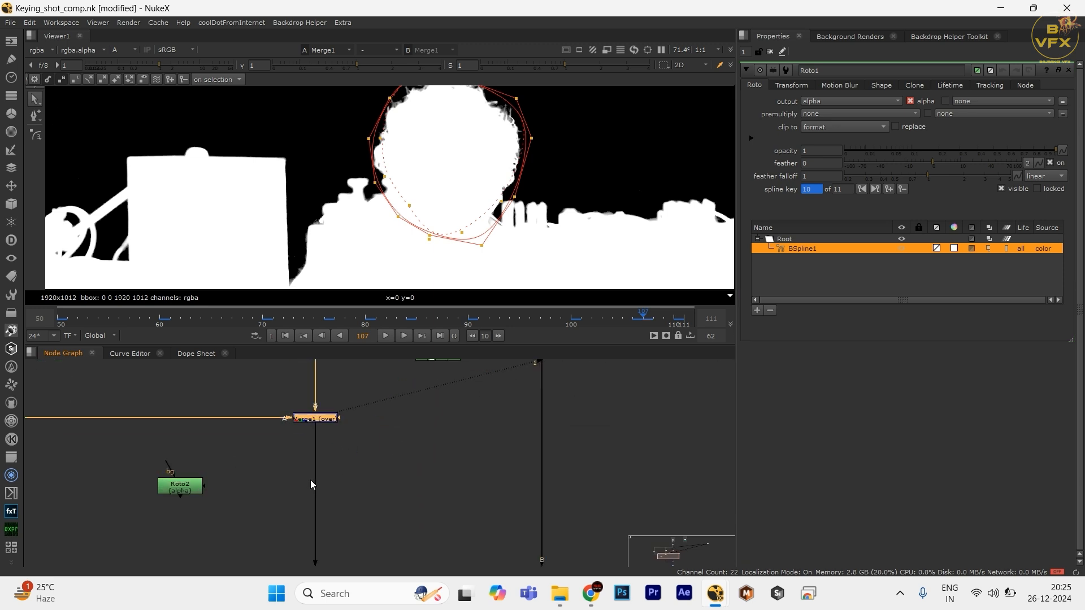
{"action": "key", "text": "Tab"}
{"action": "type", "text": "ero"}
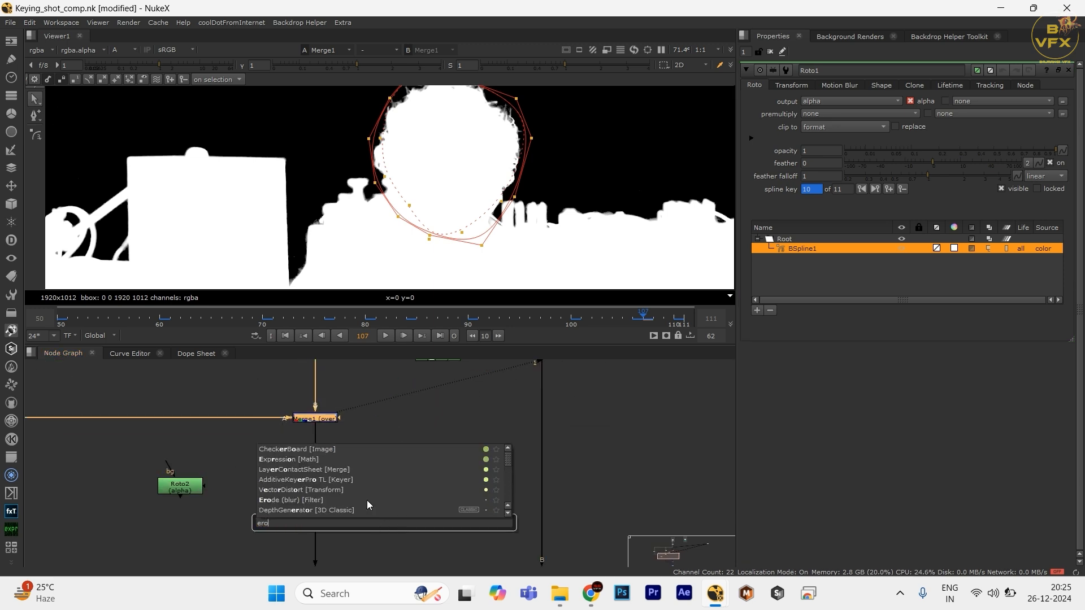
{"action": "key", "text": "Return"}
{"action": "scroll", "coordinate": [310, 459], "scroll_direction": "down", "scroll_amount": 2}
{"action": "key", "text": "Tab"}
{"action": "type", "text": "er"}
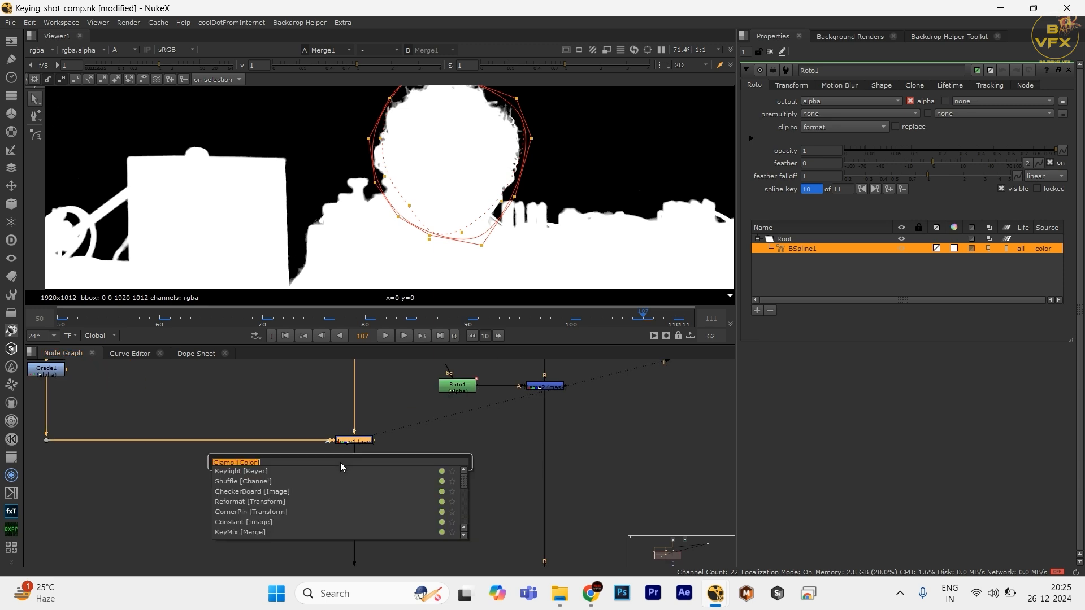
{"action": "type", "text": "ode"}
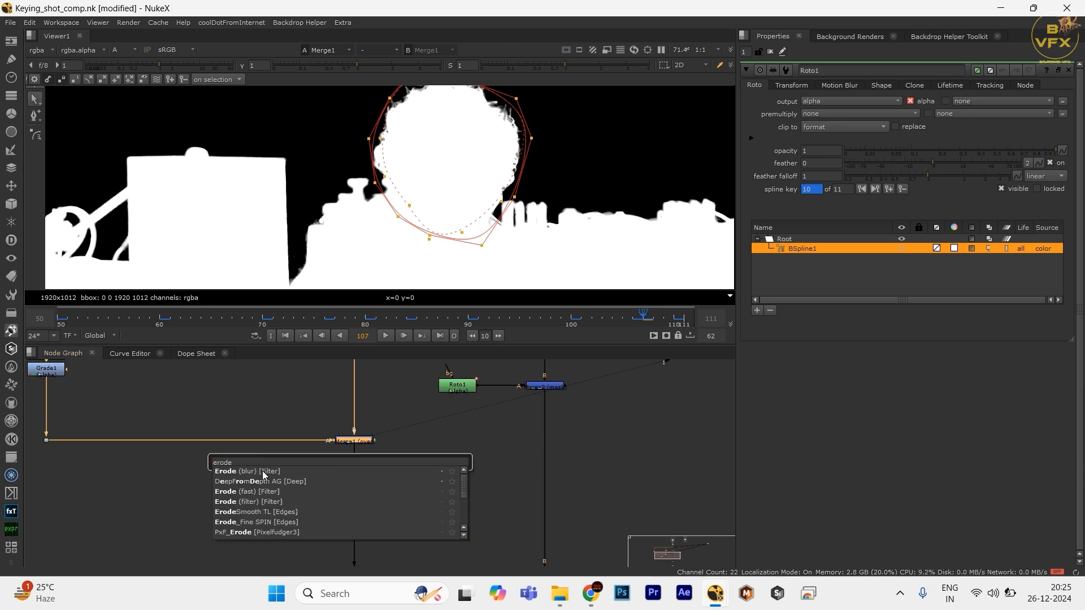
{"action": "left_click", "coordinate": [269, 501]}
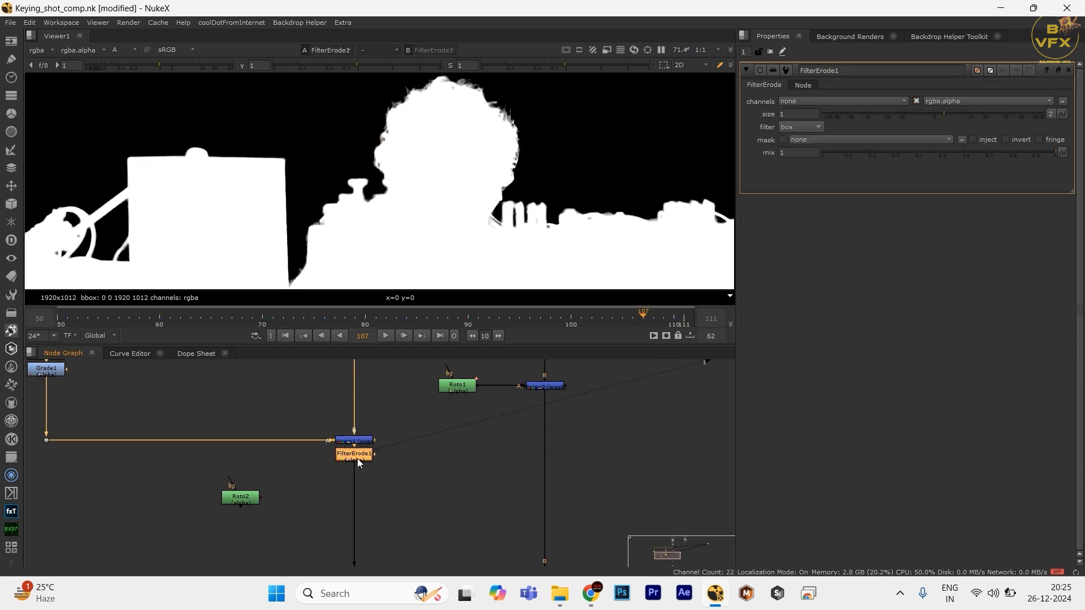
- Connect the duplicated roto to FilterErode1's mask input and line the two nodes up
{"action": "scroll", "coordinate": [365, 493], "scroll_direction": "up", "scroll_amount": 2}
{"action": "left_click_drag", "start_coordinate": [375, 487], "coordinate": [189, 498]}
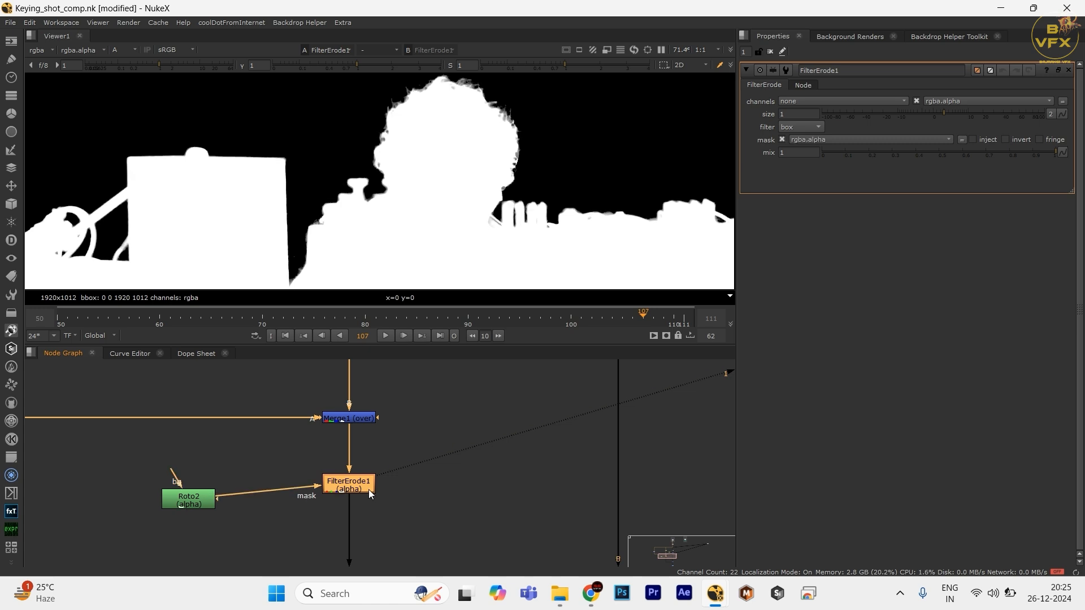
{"action": "left_click_drag", "start_coordinate": [351, 495], "coordinate": [357, 504]}
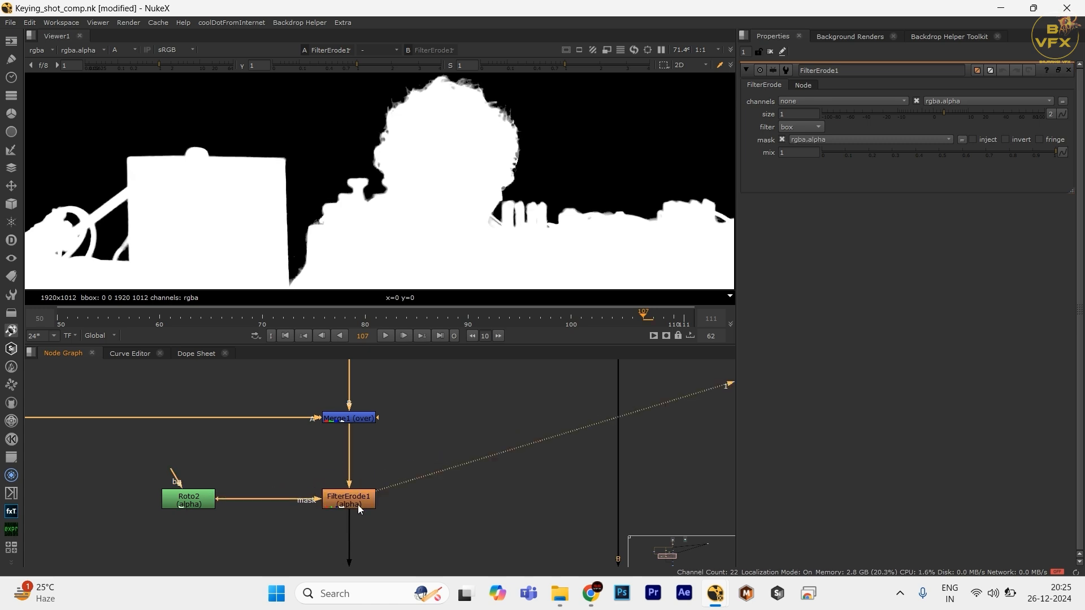
- Set FilterErode1's size to 8 and load the channel merge into the viewer
{"action": "left_click_drag", "start_coordinate": [947, 111], "coordinate": [965, 111]}
{"action": "scroll", "coordinate": [464, 501], "scroll_direction": "down", "scroll_amount": 2}
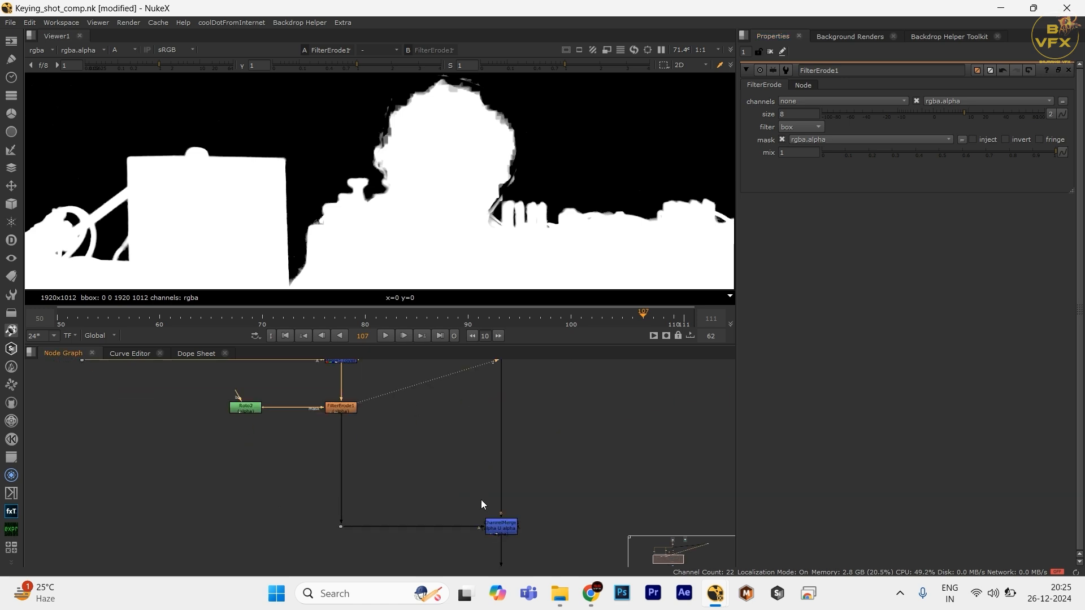
{"action": "left_click_drag", "start_coordinate": [579, 505], "coordinate": [474, 553]}
{"action": "key", "text": "1"}
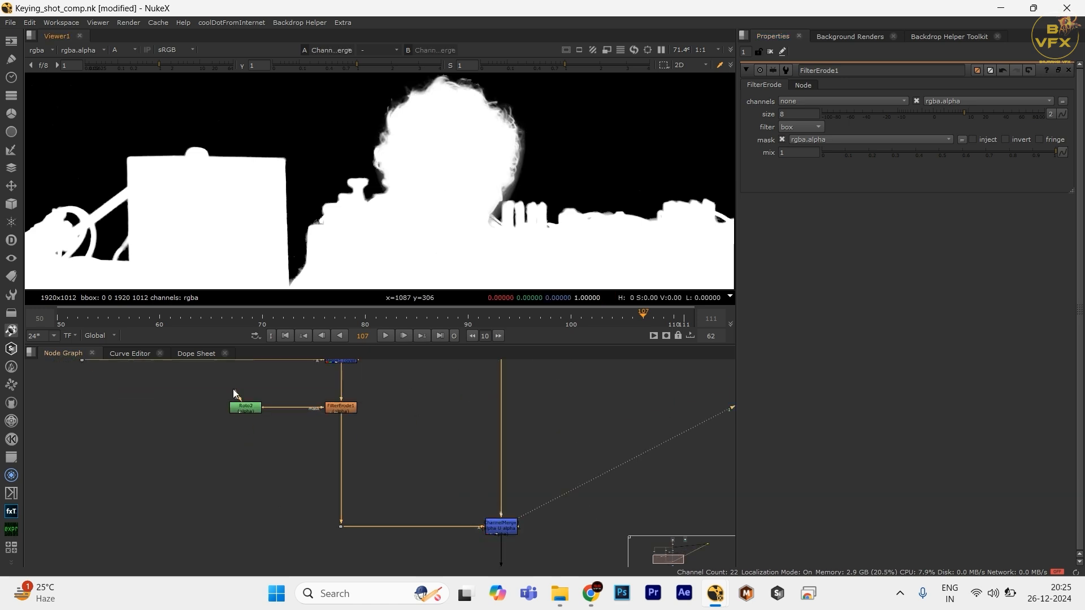
- Insert a Blur node between Roto2 and FilterErode1's mask input with a size of 9.2
{"action": "scroll", "coordinate": [241, 413], "scroll_direction": "up", "scroll_amount": 2}
{"action": "left_click_drag", "start_coordinate": [267, 459], "coordinate": [266, 434]}
{"action": "key", "text": "b"}
{"action": "left_click", "coordinate": [882, 114]}
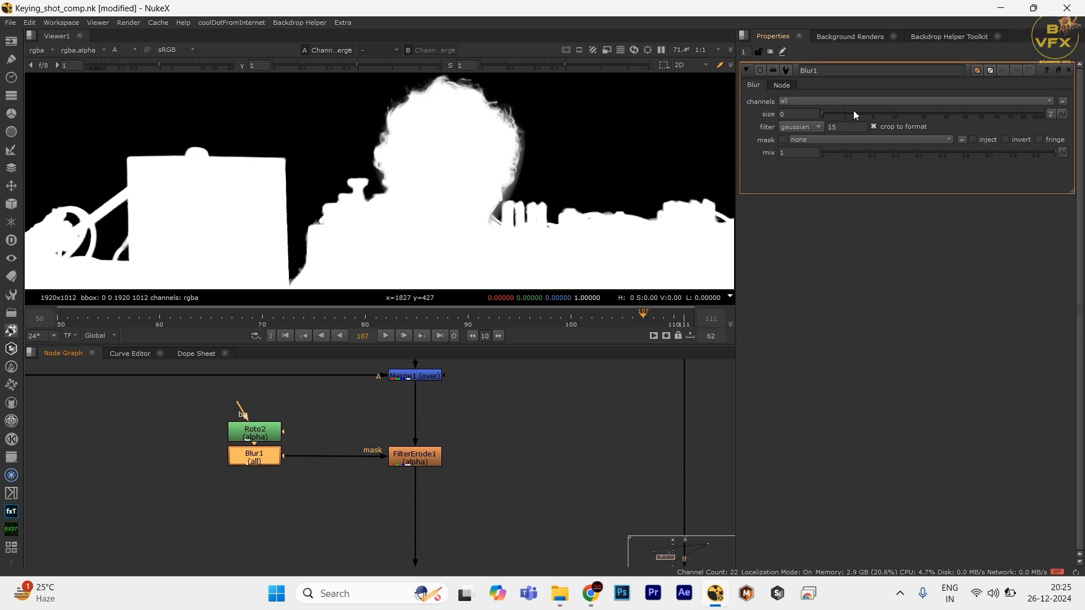
{"action": "left_click_drag", "start_coordinate": [882, 115], "coordinate": [890, 114]}
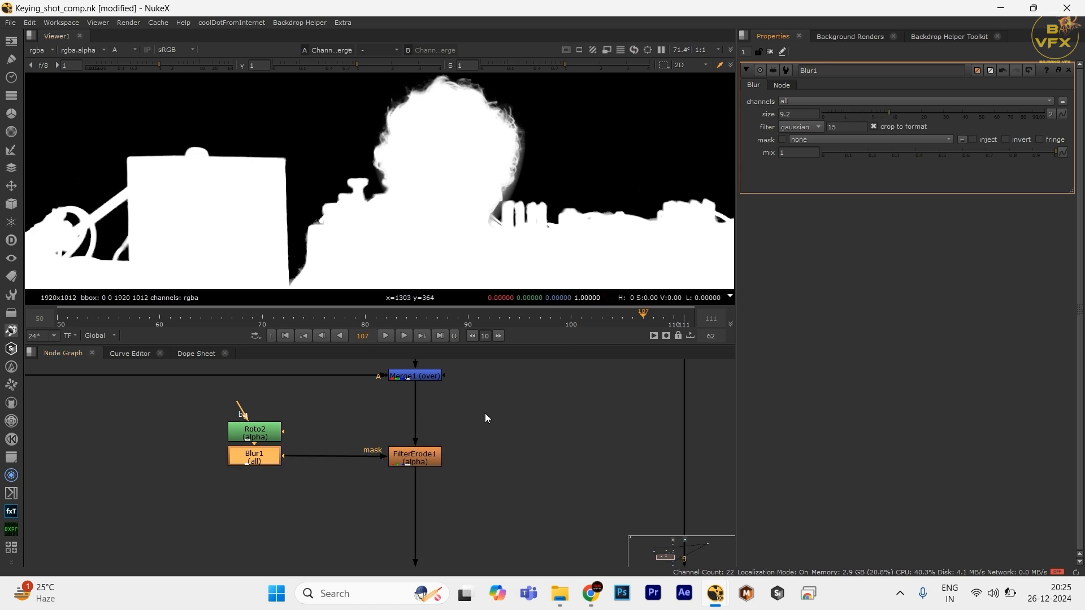
- Move Roto2 and Blur1 together closer to FilterErode1, keeping Blur1 level with it
{"action": "left_click_drag", "start_coordinate": [485, 415], "coordinate": [387, 513]}
{"action": "scroll", "coordinate": [392, 495], "scroll_direction": "down", "scroll_amount": 3}
{"action": "scroll", "coordinate": [351, 486], "scroll_direction": "up", "scroll_amount": 3}
{"action": "left_click_drag", "start_coordinate": [356, 435], "coordinate": [218, 518]}
{"action": "left_click_drag", "start_coordinate": [304, 483], "coordinate": [332, 483]}
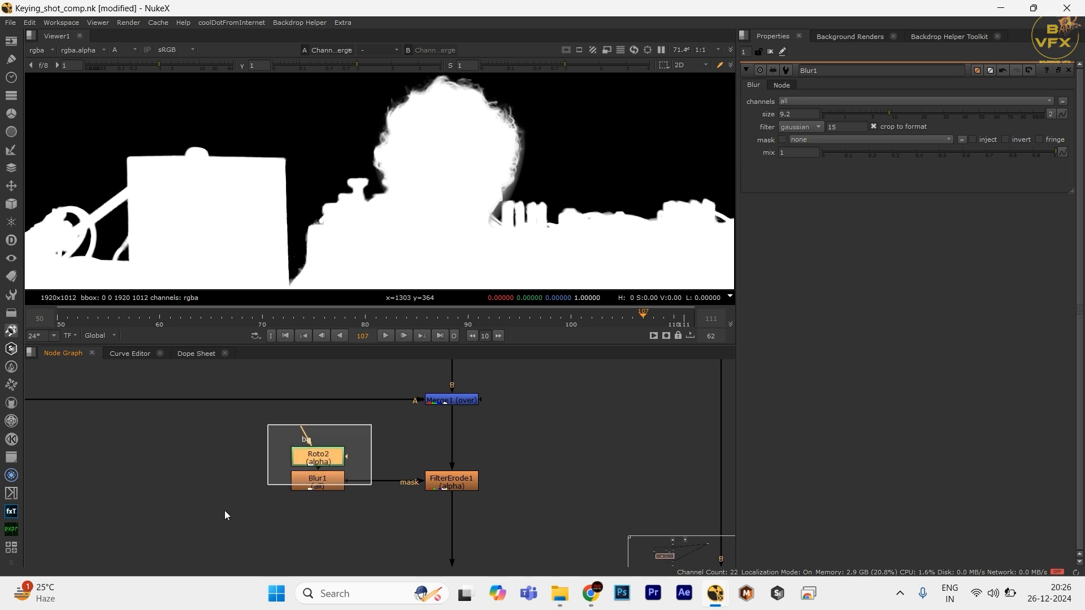
{"action": "scroll", "coordinate": [387, 427], "scroll_direction": "down", "scroll_amount": 3}
{"action": "left_click_drag", "start_coordinate": [476, 421], "coordinate": [322, 501]}
{"action": "scroll", "coordinate": [328, 470], "scroll_direction": "up", "scroll_amount": 3}
{"action": "left_click_drag", "start_coordinate": [292, 421], "coordinate": [402, 497]}
{"action": "left_click_drag", "start_coordinate": [360, 460], "coordinate": [355, 459]}
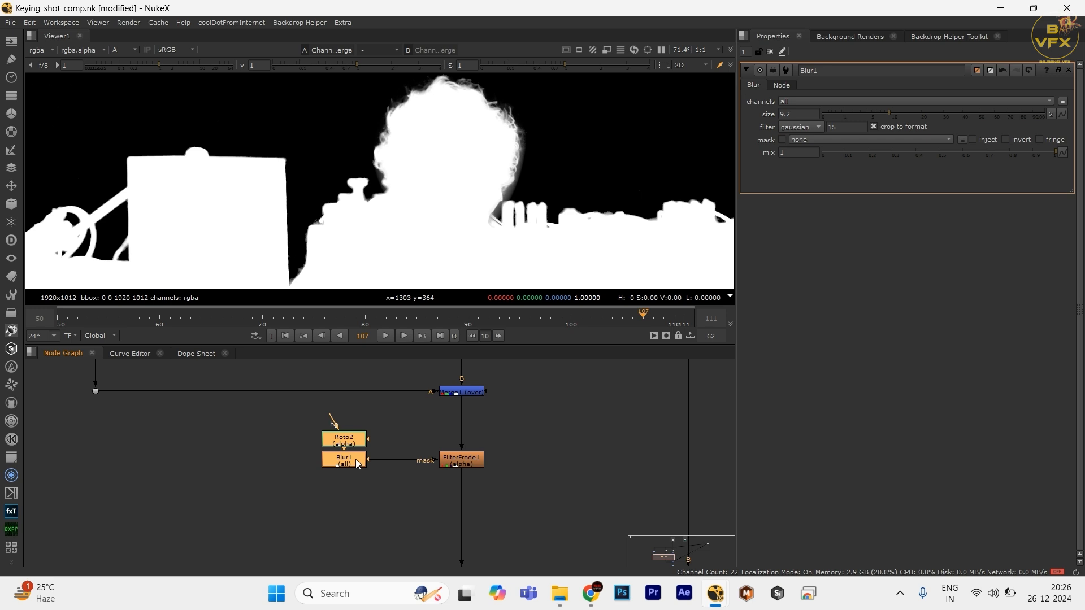
{"action": "left_click_drag", "start_coordinate": [394, 426], "coordinate": [276, 487]}
{"action": "scroll", "coordinate": [364, 461], "scroll_direction": "down", "scroll_amount": 3}
{"action": "mouse_move", "coordinate": [372, 460]}
{"action": "left_mouse_down"}
{"action": "mouse_move", "coordinate": [384, 500]}
{"action": "mouse_move", "coordinate": [412, 521]}
{"action": "mouse_move", "coordinate": [403, 549]}
{"action": "left_mouse_up"}
{"action": "scroll", "coordinate": [384, 499], "scroll_direction": "up", "scroll_amount": 3}
{"action": "scroll", "coordinate": [409, 495], "scroll_direction": "down", "scroll_amount": 1}
{"action": "left_click_drag", "start_coordinate": [412, 492], "coordinate": [300, 549]}
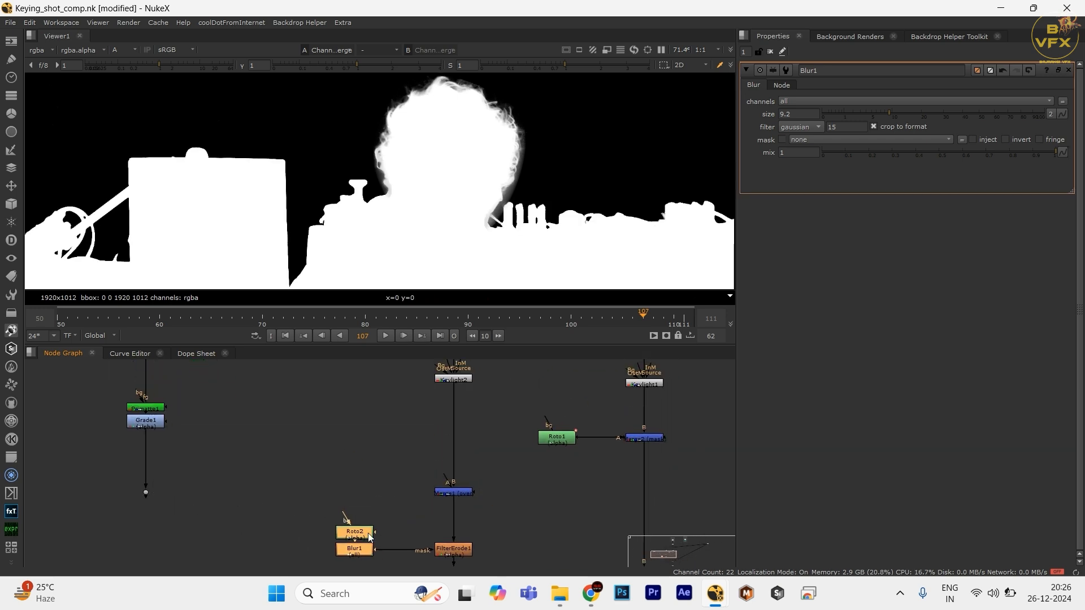
{"action": "key", "text": "ctrl+z"}
- Shift Roto2, Blur1 and FilterErode1 slightly further below Merge1
{"action": "left_click_drag", "start_coordinate": [403, 521], "coordinate": [389, 470]}
{"action": "left_click", "coordinate": [378, 483]}
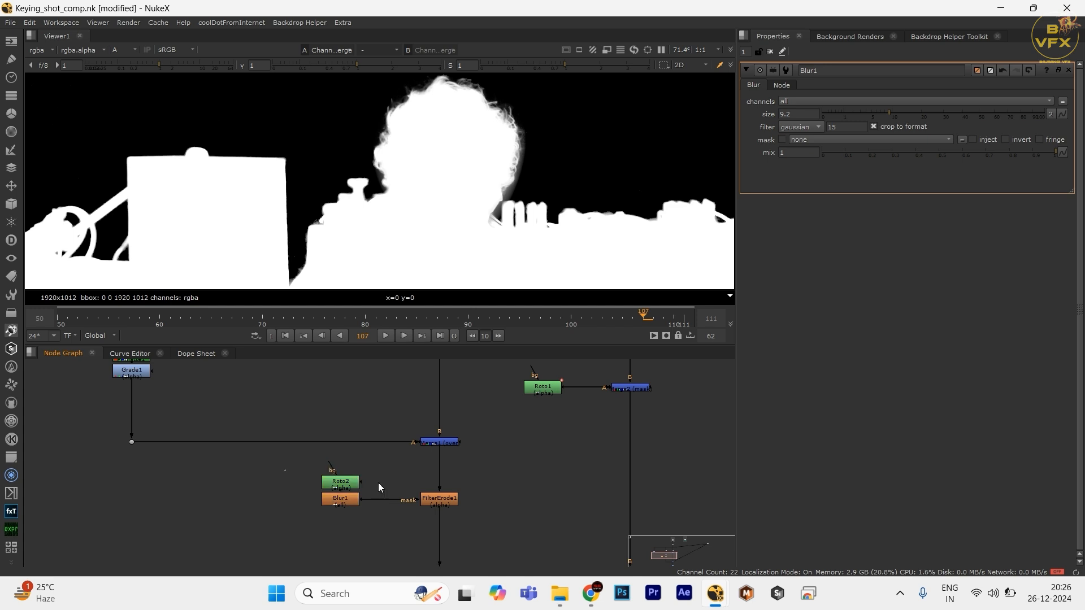
{"action": "left_click_drag", "start_coordinate": [447, 501], "coordinate": [385, 495]}
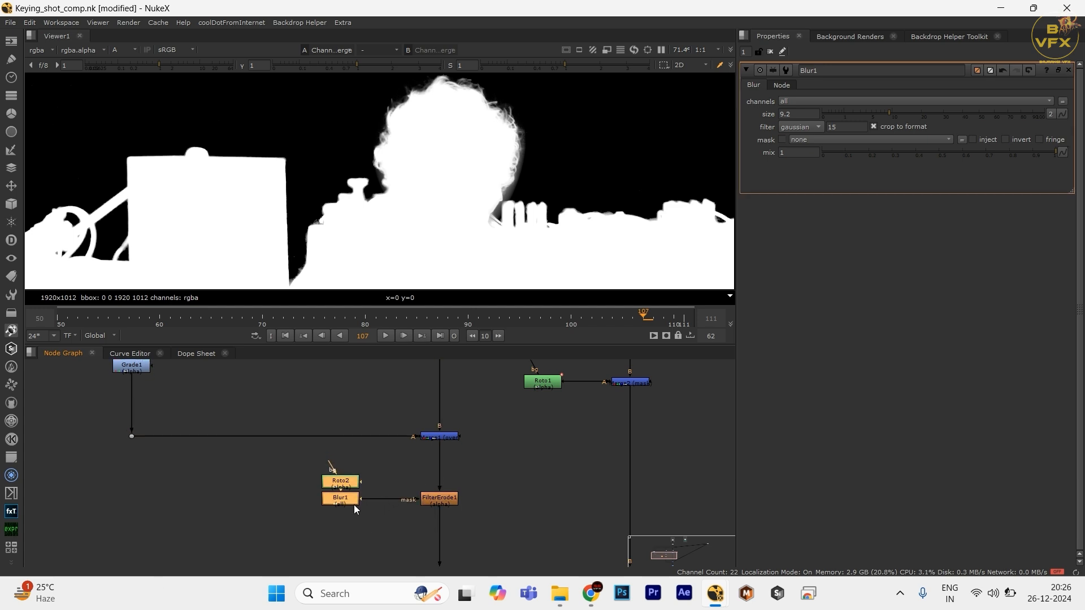
- Disable and re-enable FilterErode1 several times to compare the combined alpha around the hair at frame 107
{"action": "left_click", "coordinate": [439, 499]}
{"action": "scroll", "coordinate": [521, 161], "scroll_direction": "up", "scroll_amount": 4}
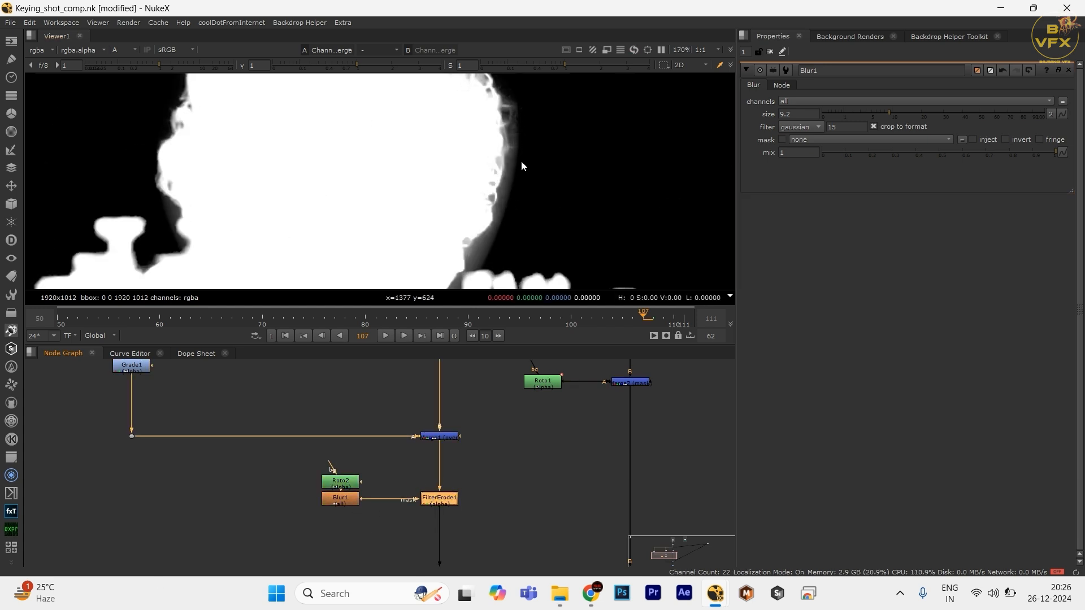
{"action": "key", "text": "d"}
{"action": "key", "text": "d"}
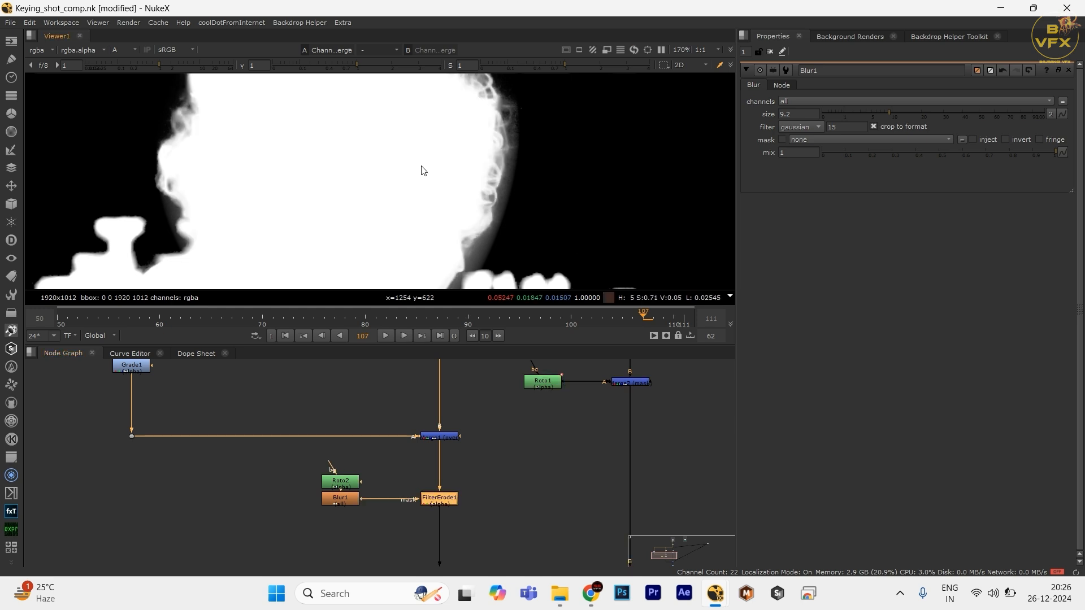
{"action": "key", "text": "d"}
{"action": "scroll", "coordinate": [370, 191], "scroll_direction": "down", "scroll_amount": 4}
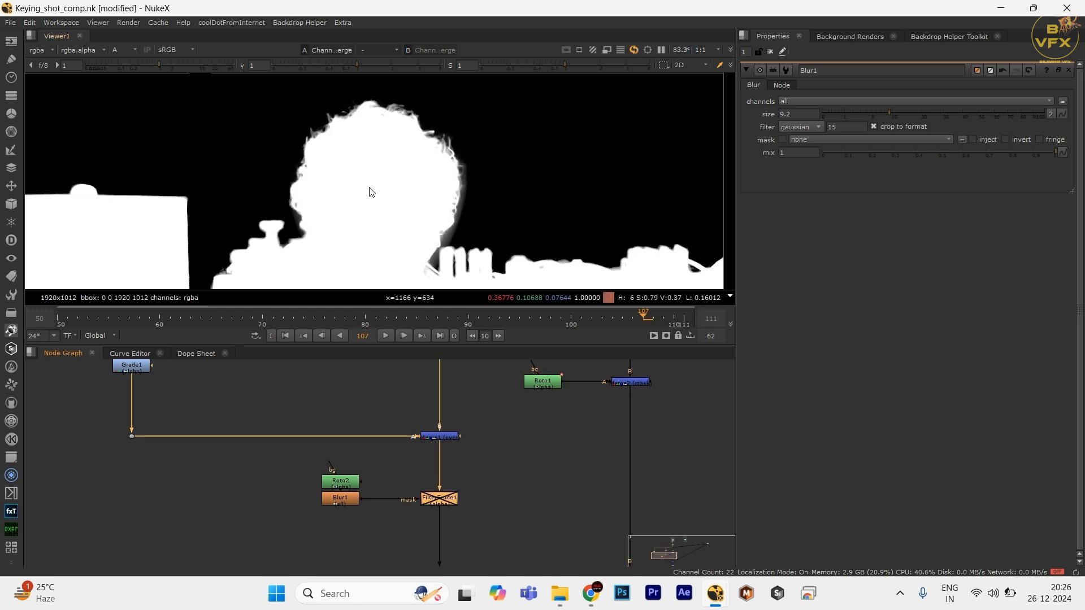
{"action": "key", "text": "d"}
{"action": "key", "text": "d"}
{"action": "key", "text": "d"}
{"action": "scroll", "coordinate": [372, 188], "scroll_direction": "up", "scroll_amount": 3}
{"action": "key", "text": "d"}
{"action": "key", "text": "d"}
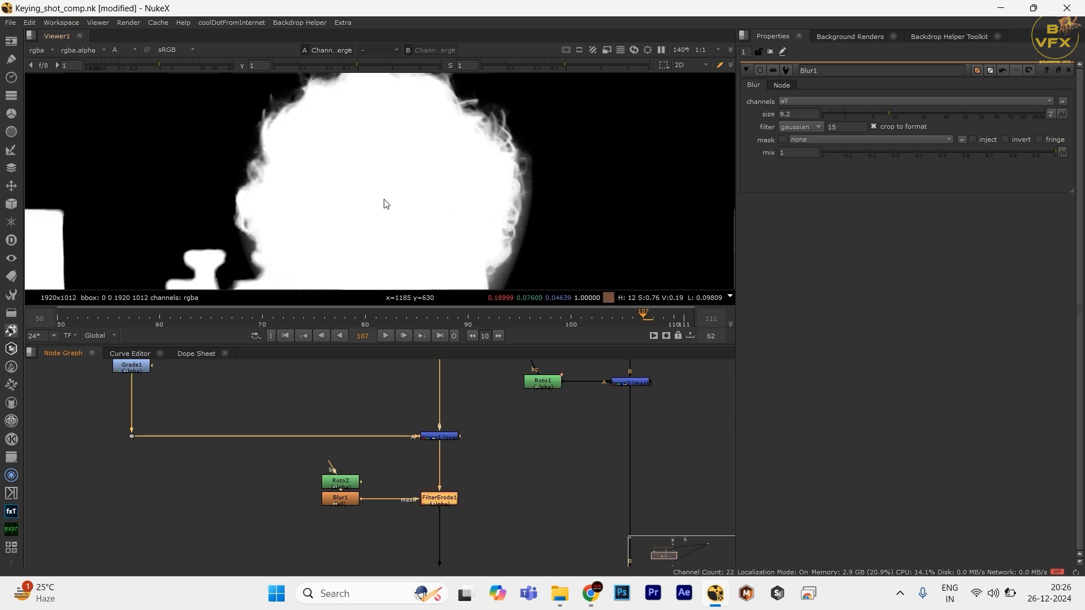
{"action": "scroll", "coordinate": [473, 521], "scroll_direction": "down", "scroll_amount": 2}
{"action": "scroll", "coordinate": [456, 421], "scroll_direction": "up", "scroll_amount": 2}
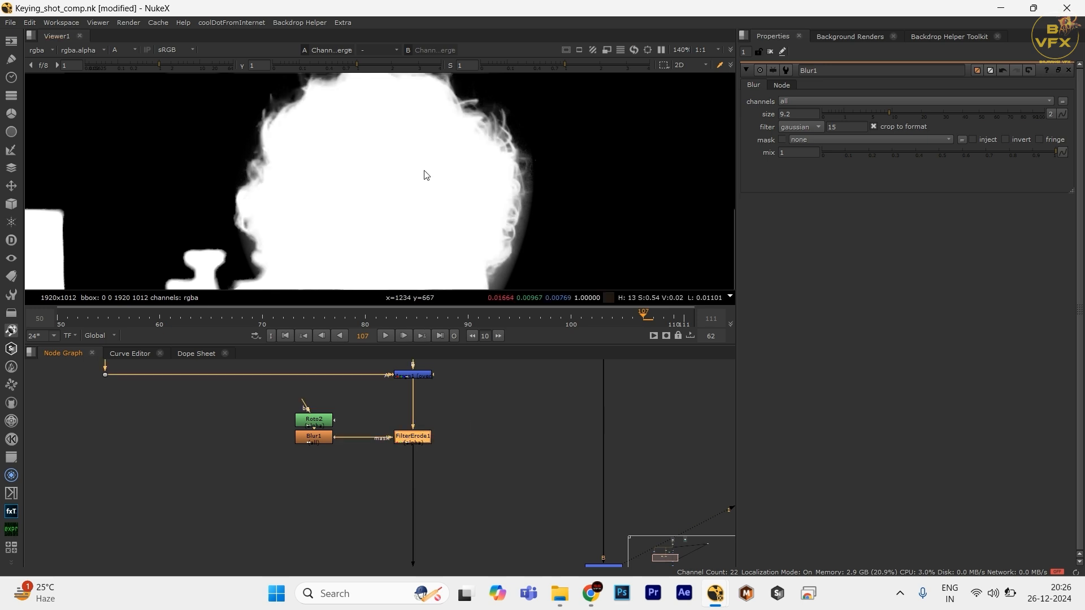
- Check the whole combined matte in the maximised viewer and return to the normal layout with the node graph
{"action": "key", "text": "space"}
{"action": "scroll", "coordinate": [510, 317], "scroll_direction": "down", "scroll_amount": 3}
{"action": "scroll", "coordinate": [594, 247], "scroll_direction": "up", "scroll_amount": 3}
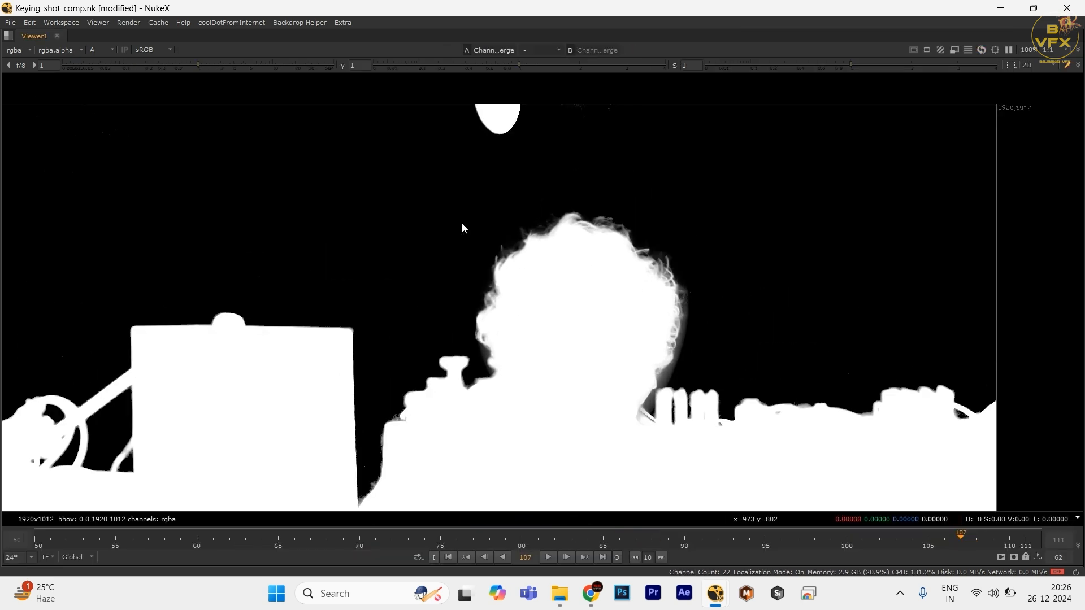
{"action": "key", "text": "space"}
{"action": "scroll", "coordinate": [404, 420], "scroll_direction": "down", "scroll_amount": 4}
{"action": "scroll", "coordinate": [504, 432], "scroll_direction": "up", "scroll_amount": 4}
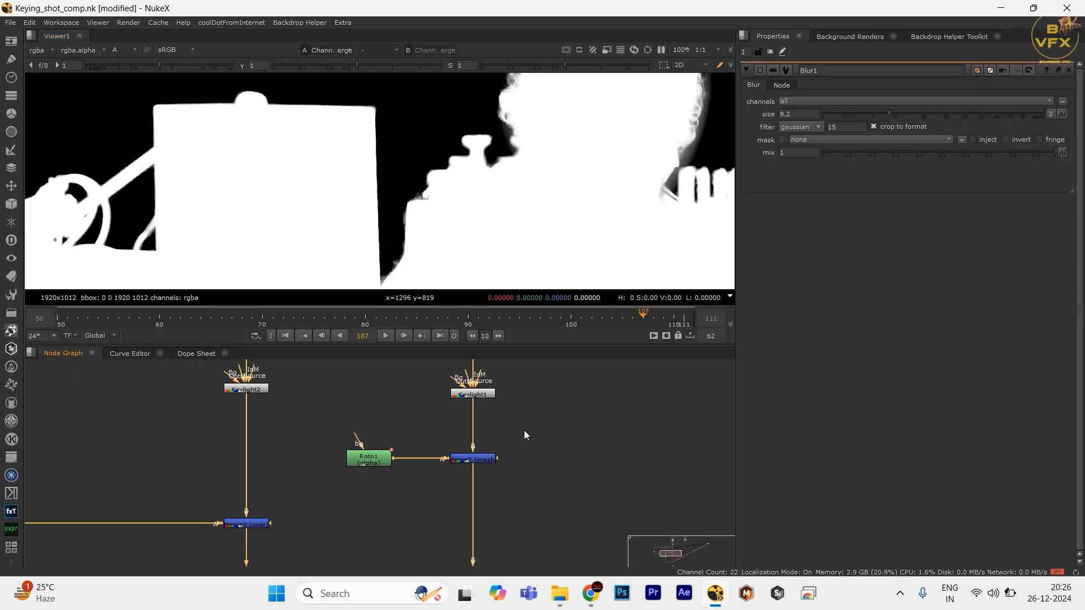
- Compare Merge2's alpha with the channel merge's alpha around the hair
{"action": "left_click", "coordinate": [473, 459]}
{"action": "key", "text": "1"}
{"action": "scroll", "coordinate": [472, 206], "scroll_direction": "up", "scroll_amount": 3}
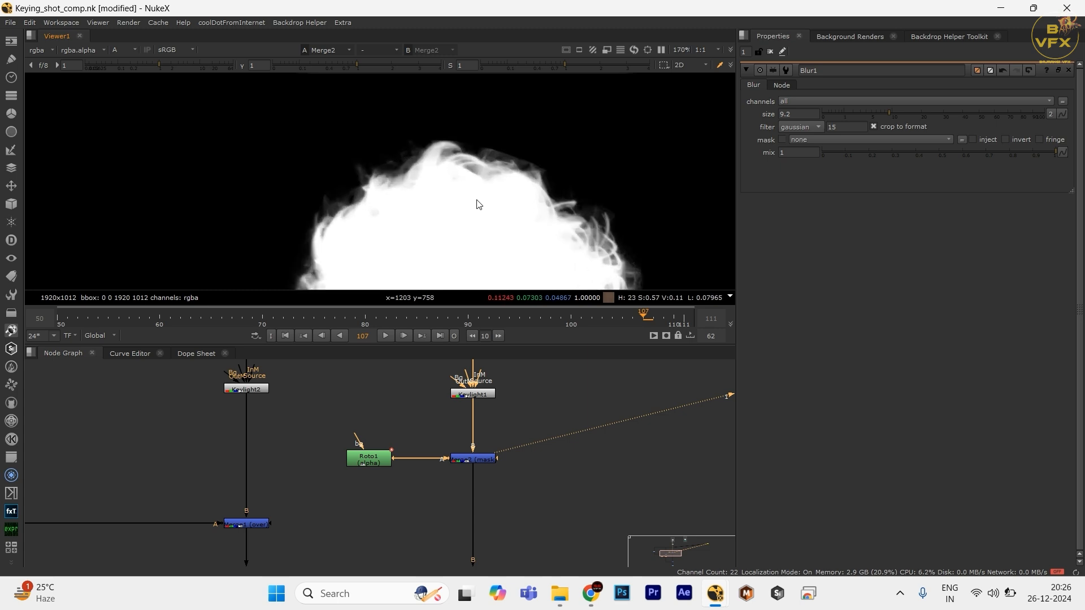
{"action": "scroll", "coordinate": [514, 463], "scroll_direction": "down", "scroll_amount": 3}
{"action": "left_click_drag", "start_coordinate": [515, 462], "coordinate": [458, 353]}
{"action": "left_click", "coordinate": [437, 501]}
{"action": "key", "text": "1"}
{"action": "left_click_drag", "start_coordinate": [463, 212], "coordinate": [448, 170]}
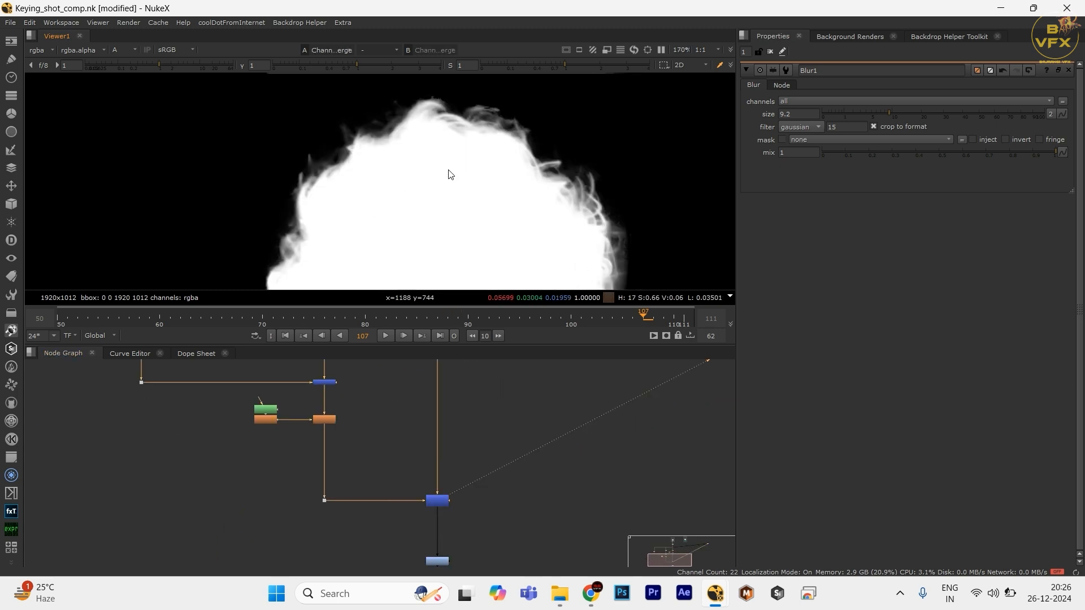
- Fit the channel merge's alpha in the viewer and inspect the head's hair and neck edges at frame 107
{"action": "key", "text": "f"}
{"action": "scroll", "coordinate": [317, 415], "scroll_direction": "up", "scroll_amount": 5}
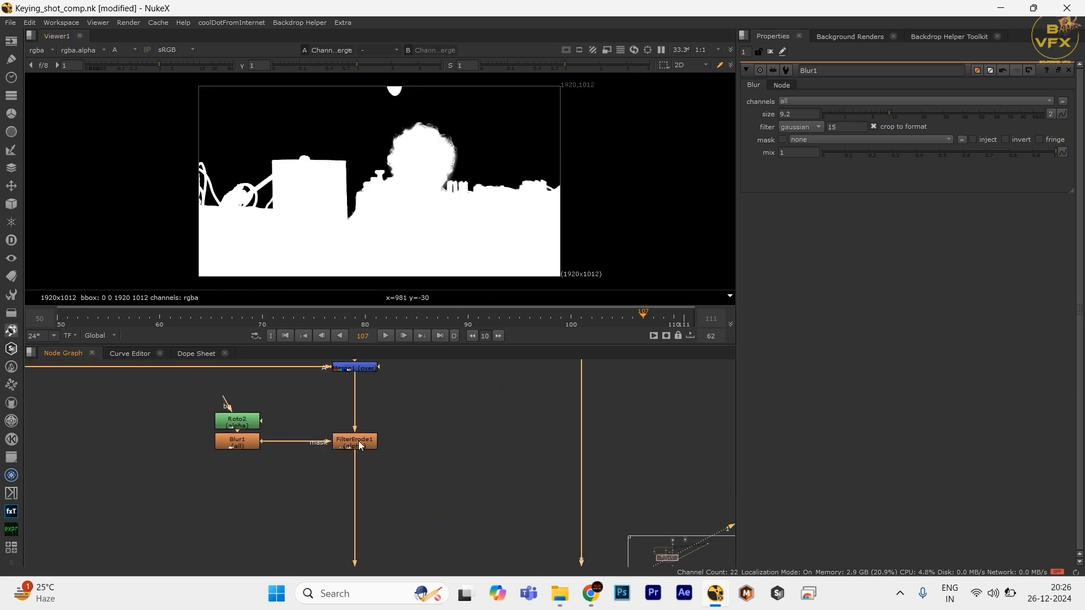
{"action": "left_click", "coordinate": [358, 440]}
{"action": "scroll", "coordinate": [431, 141], "scroll_direction": "up", "scroll_amount": 3}
{"action": "scroll", "coordinate": [410, 474], "scroll_direction": "down", "scroll_amount": 3}
{"action": "left_click_drag", "start_coordinate": [409, 473], "coordinate": [339, 381]}
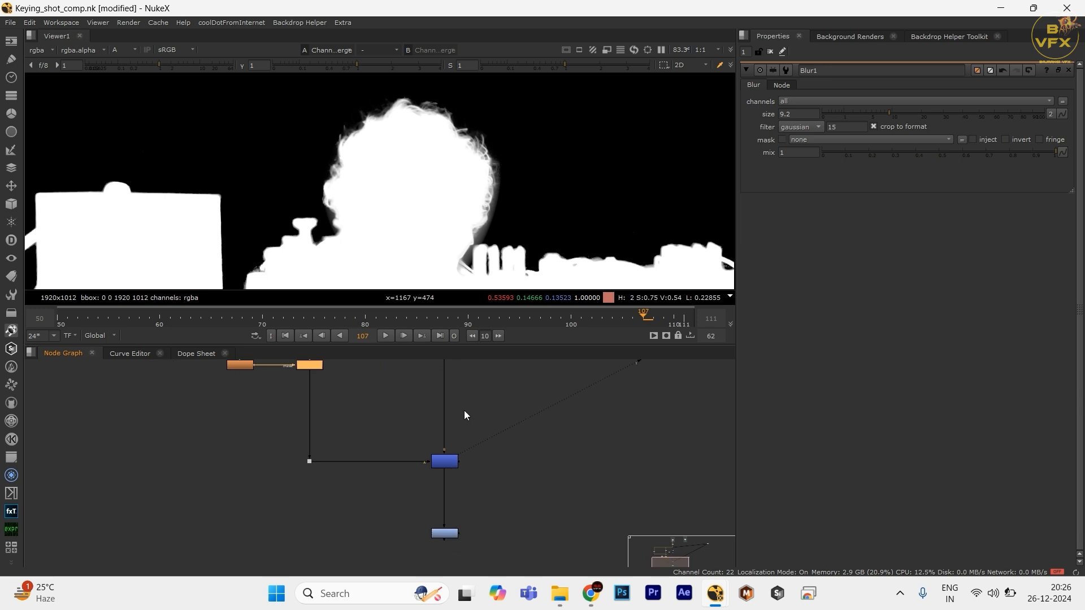
{"action": "left_click_drag", "start_coordinate": [464, 415], "coordinate": [413, 485]}
{"action": "scroll", "coordinate": [404, 133], "scroll_direction": "up", "scroll_amount": 2}
{"action": "scroll", "coordinate": [291, 478], "scroll_direction": "down", "scroll_amount": 1}
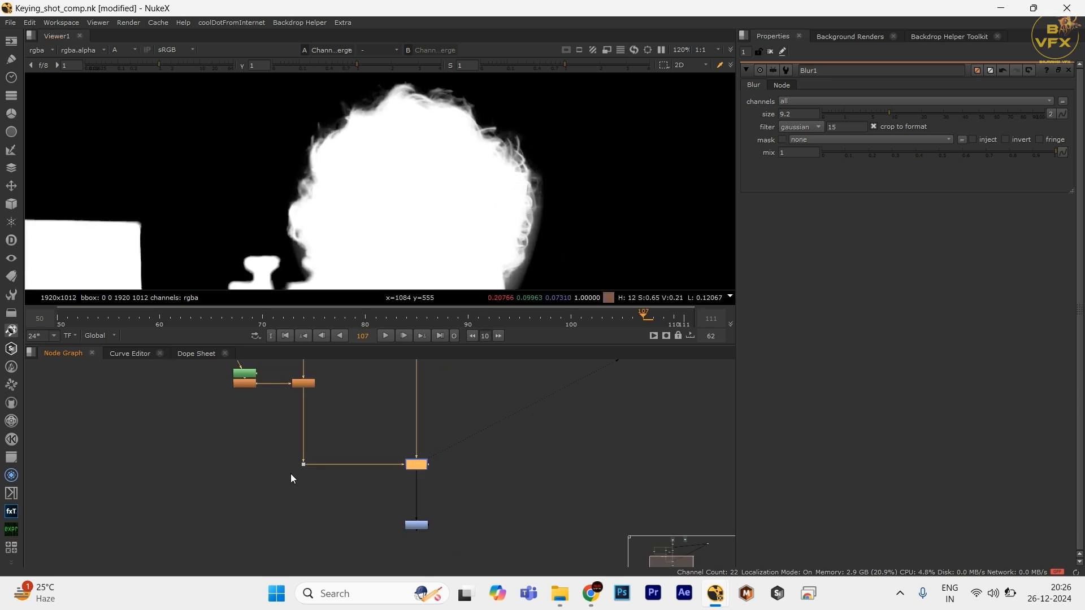
- Reset the feather on all points of Roto2's head shape at frame 107 and feather it evenly outward around the whole head
{"action": "left_click_drag", "start_coordinate": [290, 478], "coordinate": [346, 543]}
{"action": "scroll", "coordinate": [303, 452], "scroll_direction": "up", "scroll_amount": 3}
{"action": "double_click", "coordinate": [309, 441]}
{"action": "key", "text": "space"}
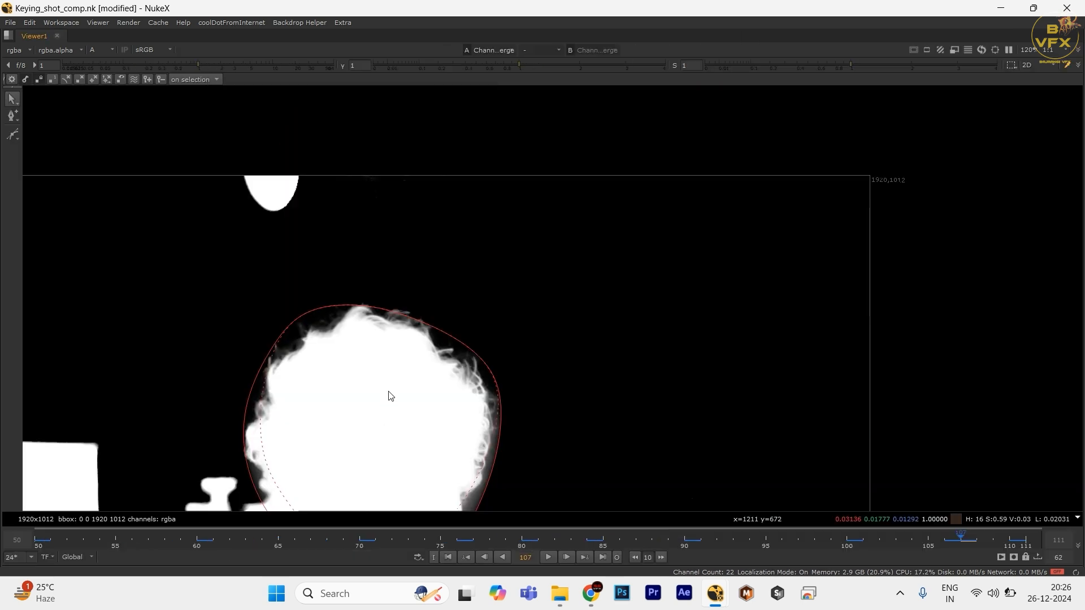
{"action": "left_click_drag", "start_coordinate": [388, 391], "coordinate": [384, 341]}
{"action": "left_click", "coordinate": [416, 268]}
{"action": "left_click_drag", "start_coordinate": [637, 196], "coordinate": [215, 397]}
{"action": "key", "text": "ctrl+a"}
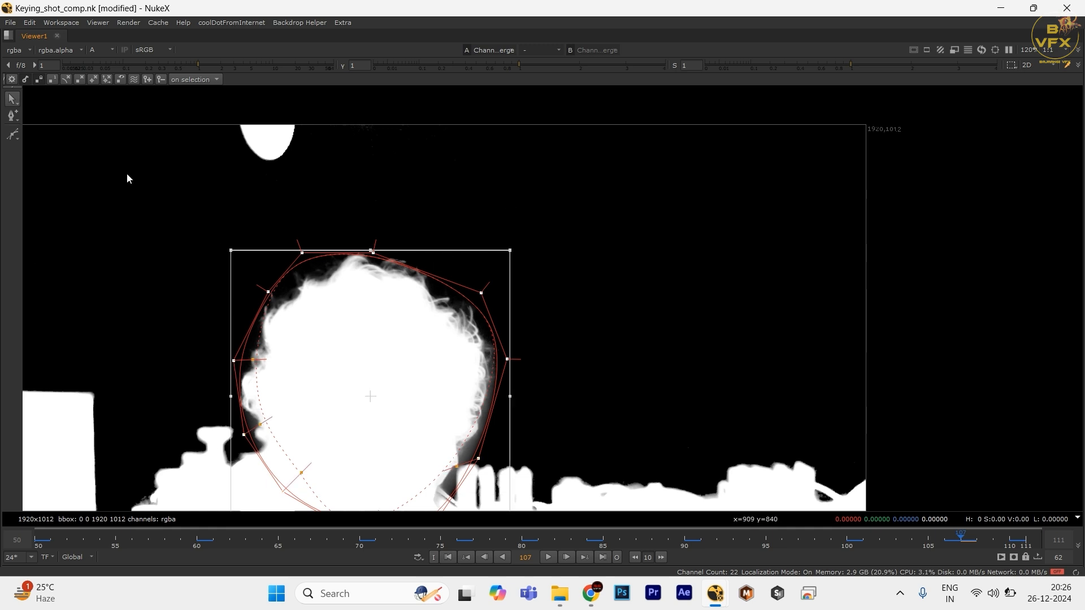
{"action": "left_click", "coordinate": [134, 80]}
{"action": "key", "text": "e"}
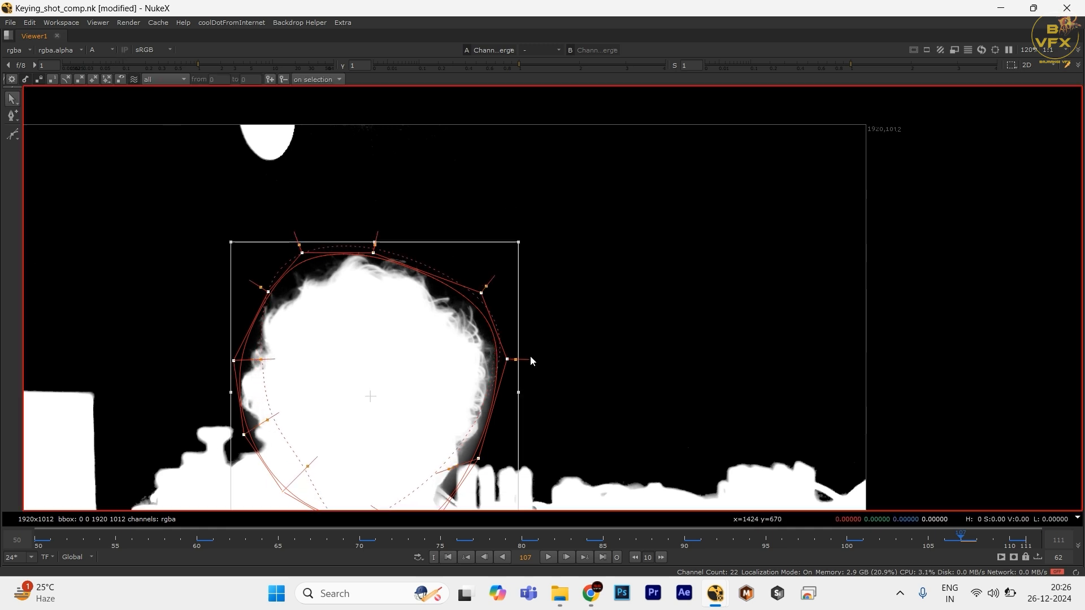
{"action": "key", "text": "shift+e"}
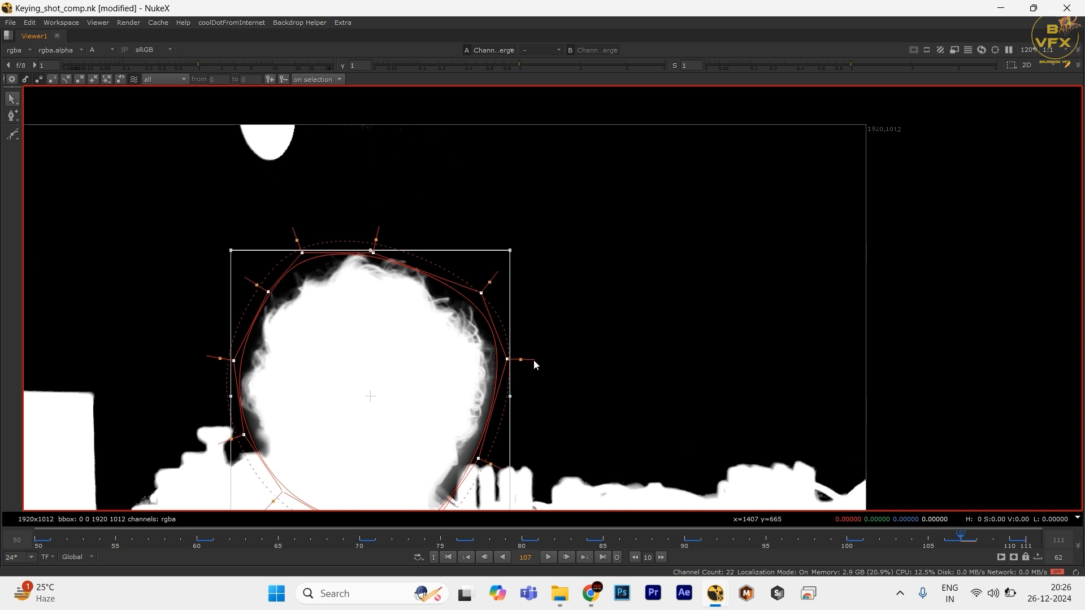
{"action": "key", "text": "e"}
- Toggle the roto overlay to compare the feathered head shape with the matte edge, ending with the overlay hidden in the normal layout
{"action": "left_click_drag", "start_coordinate": [525, 236], "coordinate": [532, 229]}
{"action": "key", "text": "q"}
{"action": "left_click_drag", "start_coordinate": [528, 340], "coordinate": [517, 301]}
{"action": "key", "text": "q"}
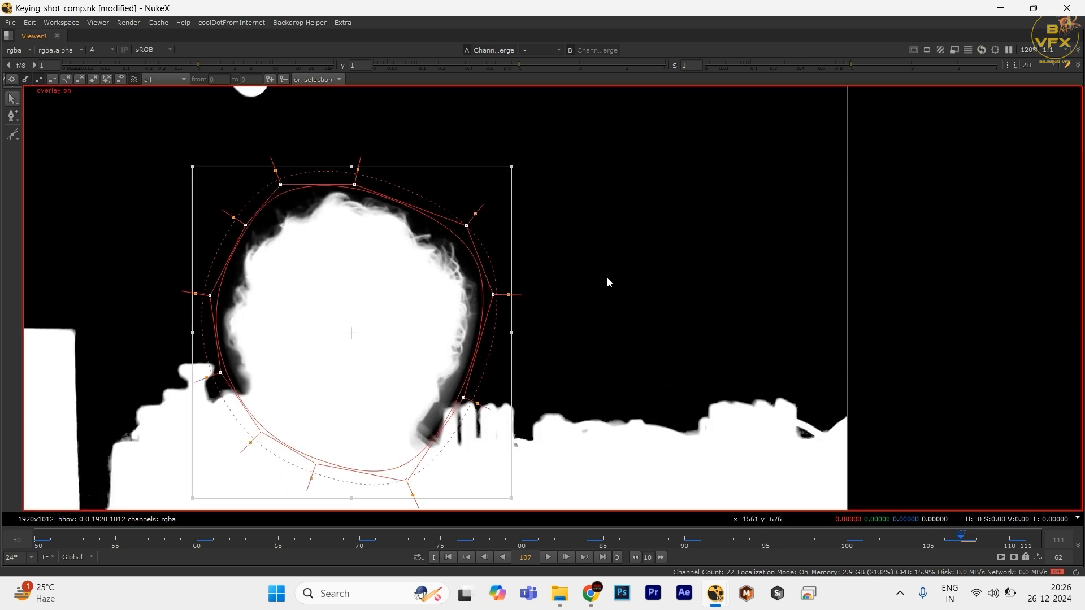
{"action": "left_click", "coordinate": [474, 218]}
{"action": "key", "text": "ctrl+a"}
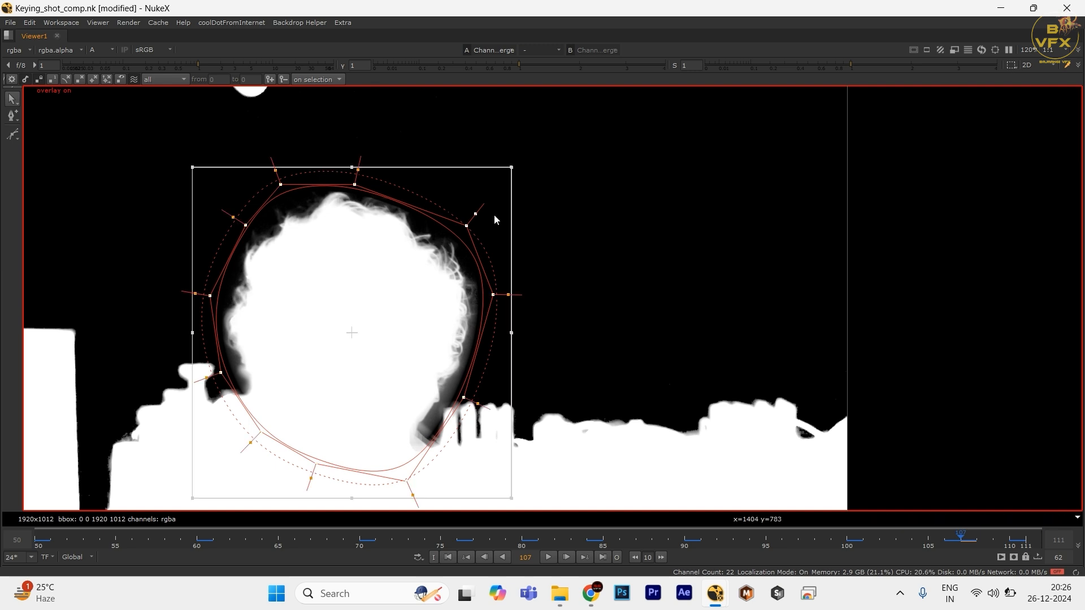
{"action": "key", "text": "q"}
{"action": "key", "text": "space"}
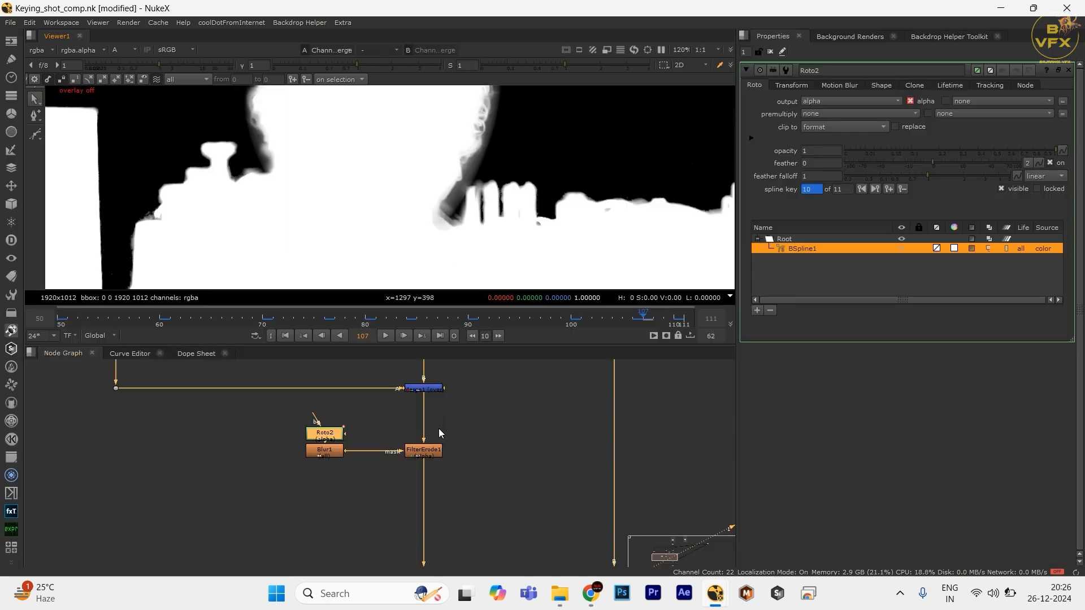
- View Clamp1's alpha maximised and check it with viewer gain at 0.14, and with gamma at 0.305, resetting each
{"action": "scroll", "coordinate": [374, 533], "scroll_direction": "down", "scroll_amount": 1}
{"action": "left_click_drag", "start_coordinate": [374, 533], "coordinate": [241, 383]}
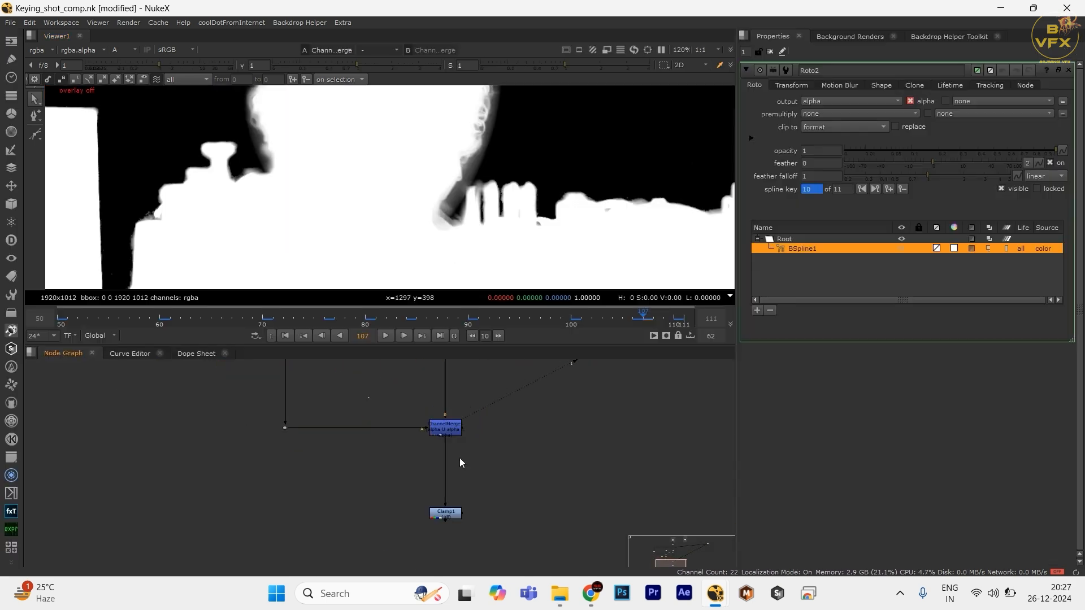
{"action": "left_click", "coordinate": [444, 511]}
{"action": "key", "text": "1"}
{"action": "key", "text": "space"}
{"action": "left_click_drag", "start_coordinate": [191, 64], "coordinate": [135, 73]}
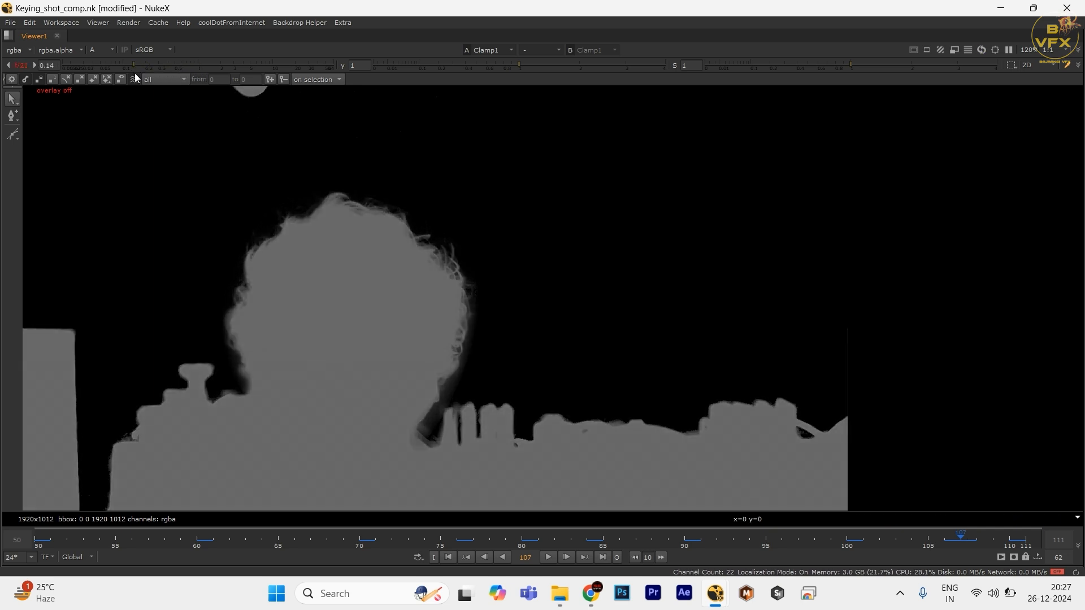
{"action": "left_click", "coordinate": [317, 68], "text": "ctrl"}
{"action": "left_click_drag", "start_coordinate": [455, 71], "coordinate": [453, 71]}
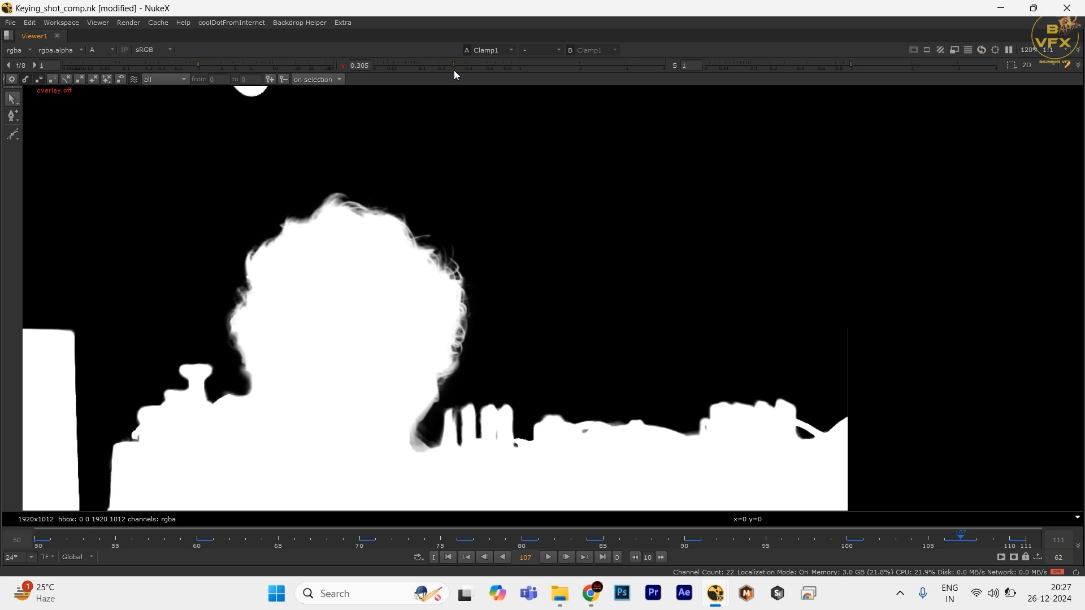
{"action": "left_click", "coordinate": [342, 66]}
- Lower the viewer gain to 0.175 and disable and re-enable FilterErode1 to compare the matte at the neck
{"action": "left_click_drag", "start_coordinate": [198, 65], "coordinate": [141, 68]}
{"action": "scroll", "coordinate": [462, 221], "scroll_direction": "up", "scroll_amount": 4}
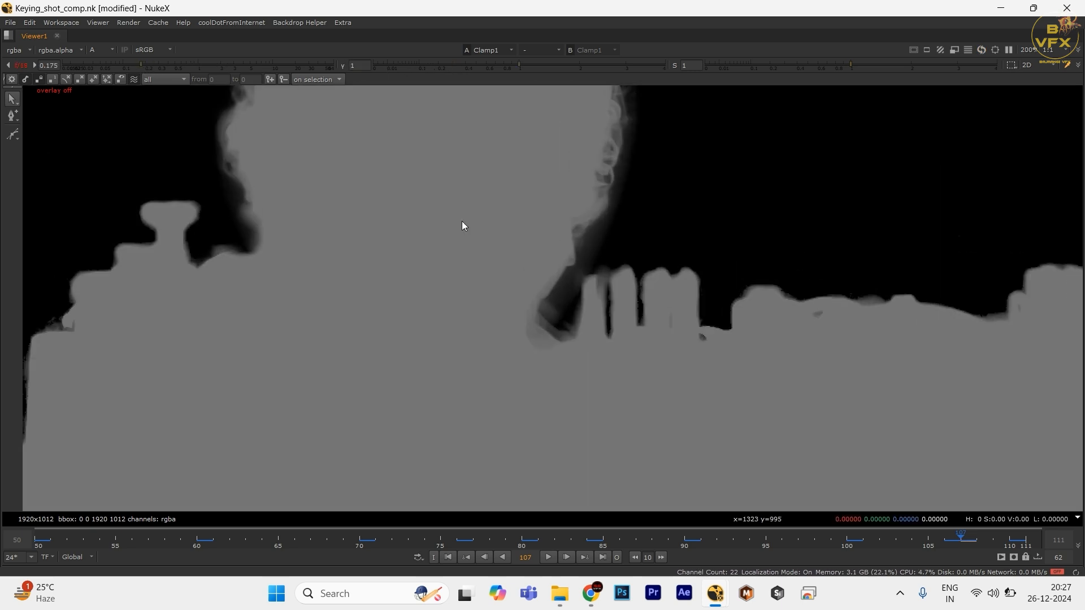
{"action": "key", "text": "space"}
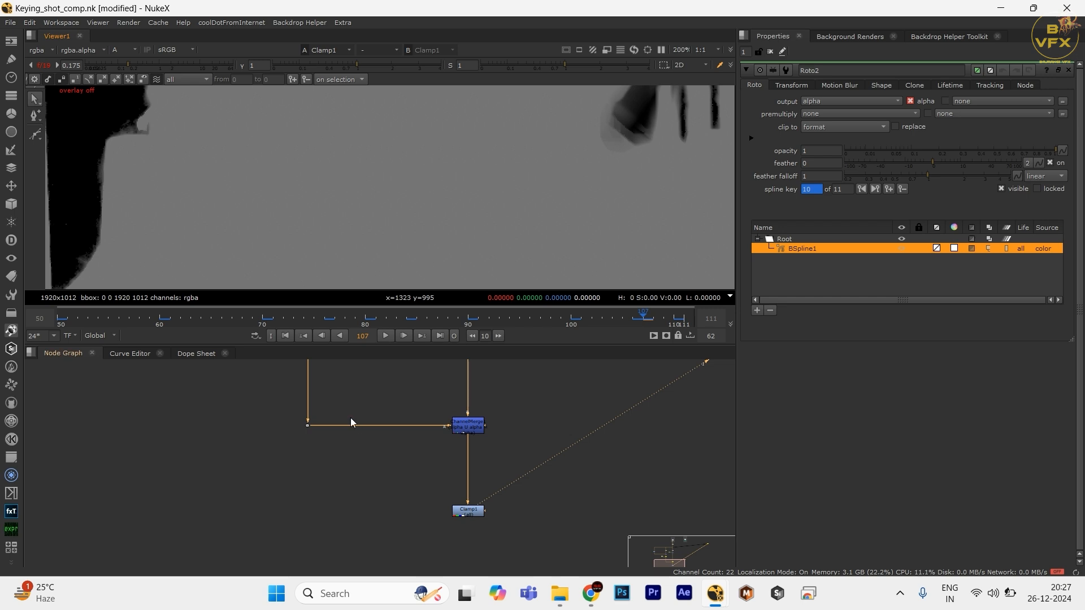
{"action": "scroll", "coordinate": [350, 418], "scroll_direction": "down", "scroll_amount": 1}
{"action": "left_click_drag", "start_coordinate": [351, 418], "coordinate": [409, 526]}
{"action": "left_click", "coordinate": [449, 522]}
{"action": "key", "text": "d"}
{"action": "left_click_drag", "start_coordinate": [615, 143], "coordinate": [568, 173]}
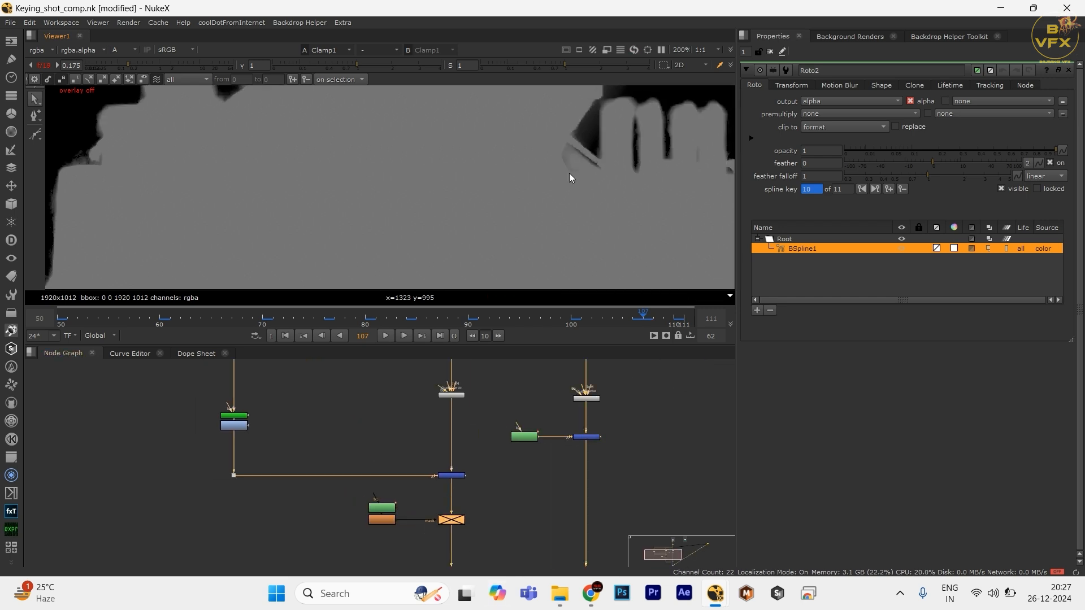
{"action": "key", "text": "d"}
- Pull the lower feather points of Roto2's head shape inward across the neck and jaw at frame 107, and hide the overlay
{"action": "left_click", "coordinate": [386, 511]}
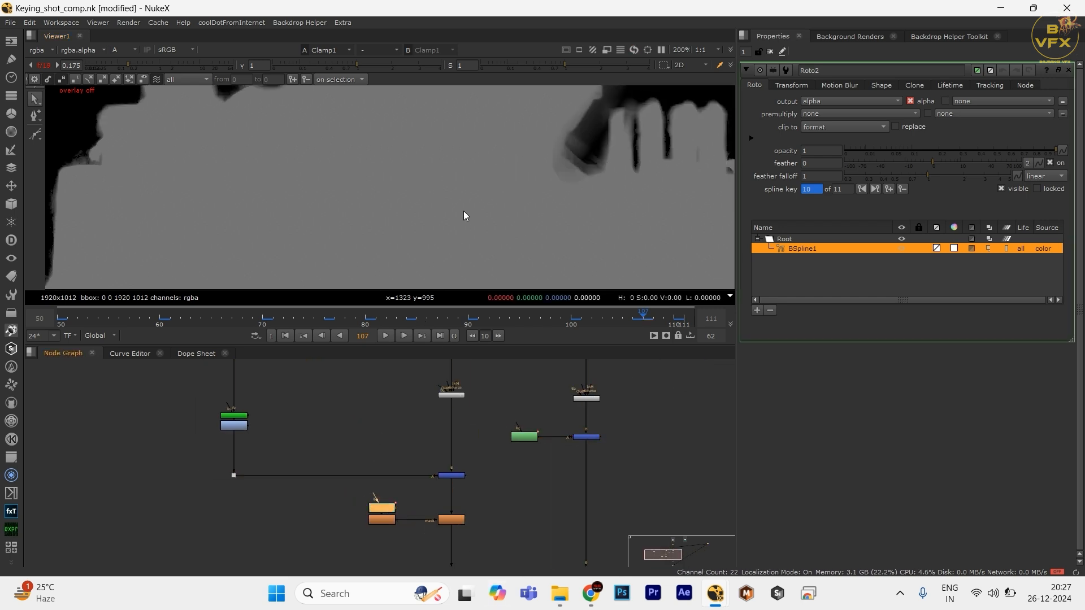
{"action": "key", "text": "space"}
{"action": "scroll", "coordinate": [332, 452], "scroll_direction": "down", "scroll_amount": 2}
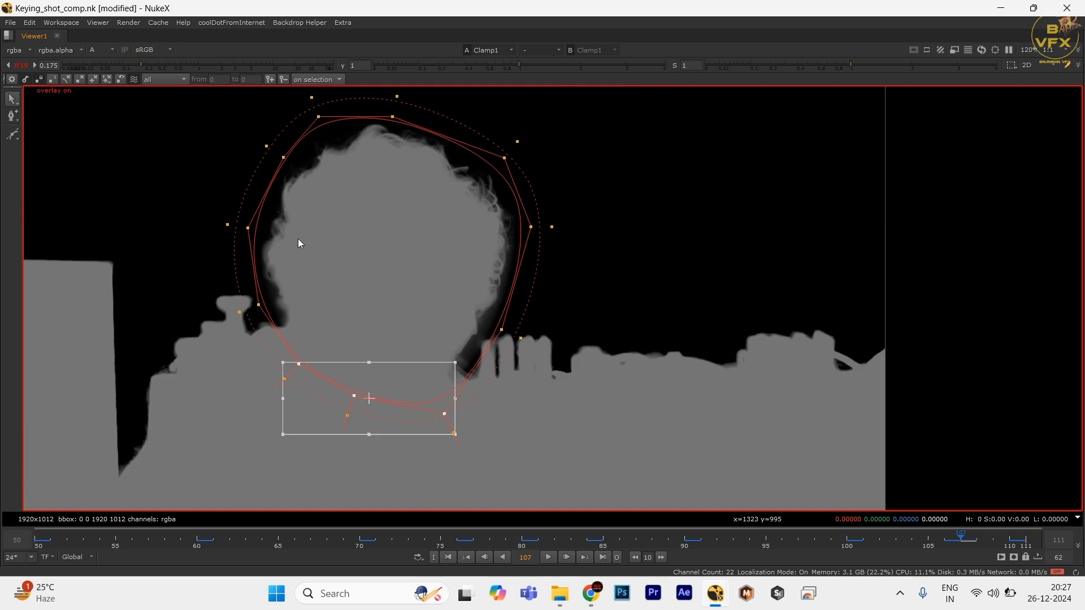
{"action": "left_click", "coordinate": [459, 435]}
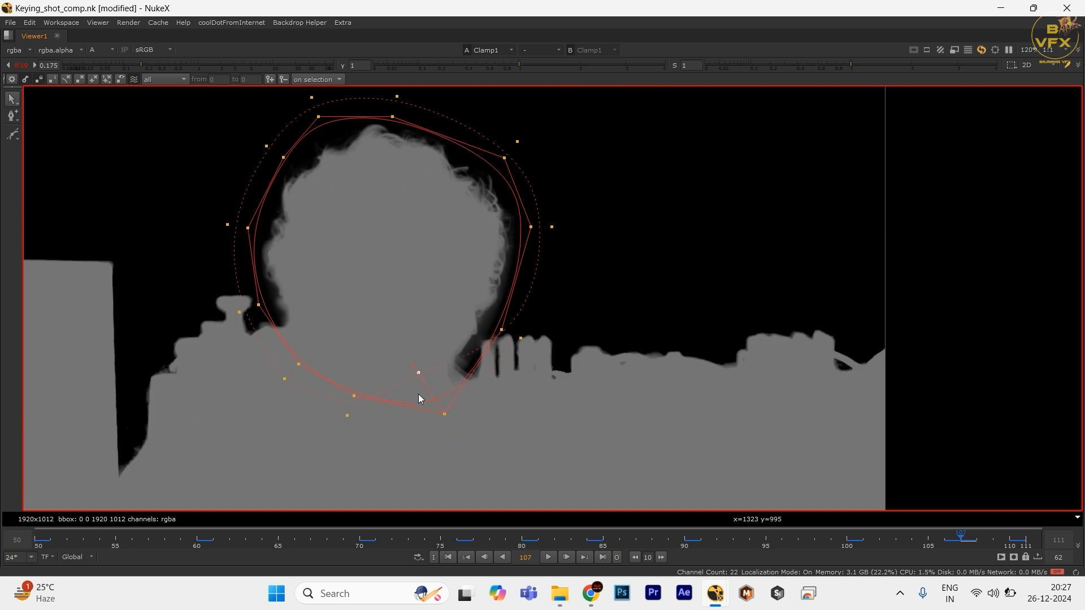
{"action": "left_click_drag", "start_coordinate": [281, 383], "coordinate": [297, 349]}
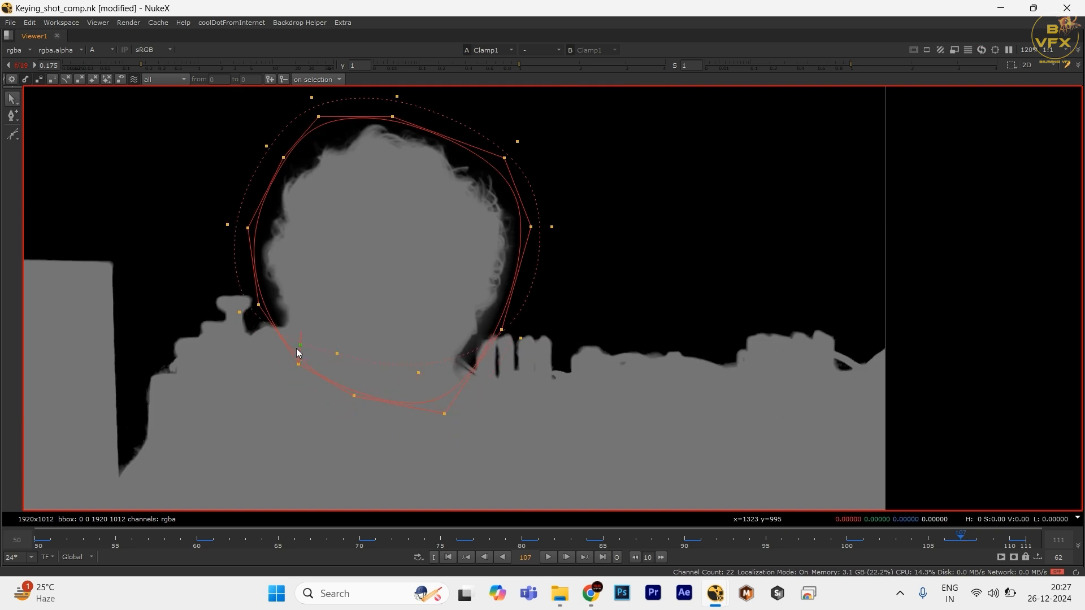
{"action": "left_click_drag", "start_coordinate": [236, 314], "coordinate": [277, 303]}
{"action": "key", "text": "o"}
{"action": "scroll", "coordinate": [446, 365], "scroll_direction": "down", "scroll_amount": 3}
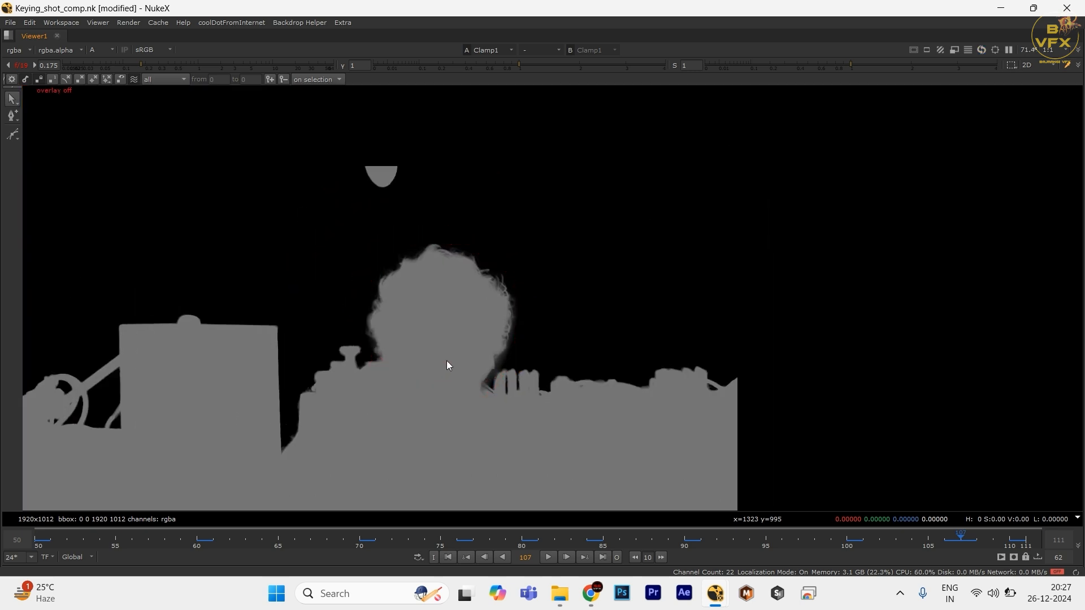
- Locate FilterErode1 and its Roto2 and Blur1 mask branch in the node graph and bring the head's matte into view
{"action": "key", "text": "space"}
{"action": "scroll", "coordinate": [467, 521], "scroll_direction": "up", "scroll_amount": 4}
{"action": "left_click_drag", "start_coordinate": [468, 521], "coordinate": [412, 429]}
{"action": "left_click_drag", "start_coordinate": [358, 404], "coordinate": [491, 452]}
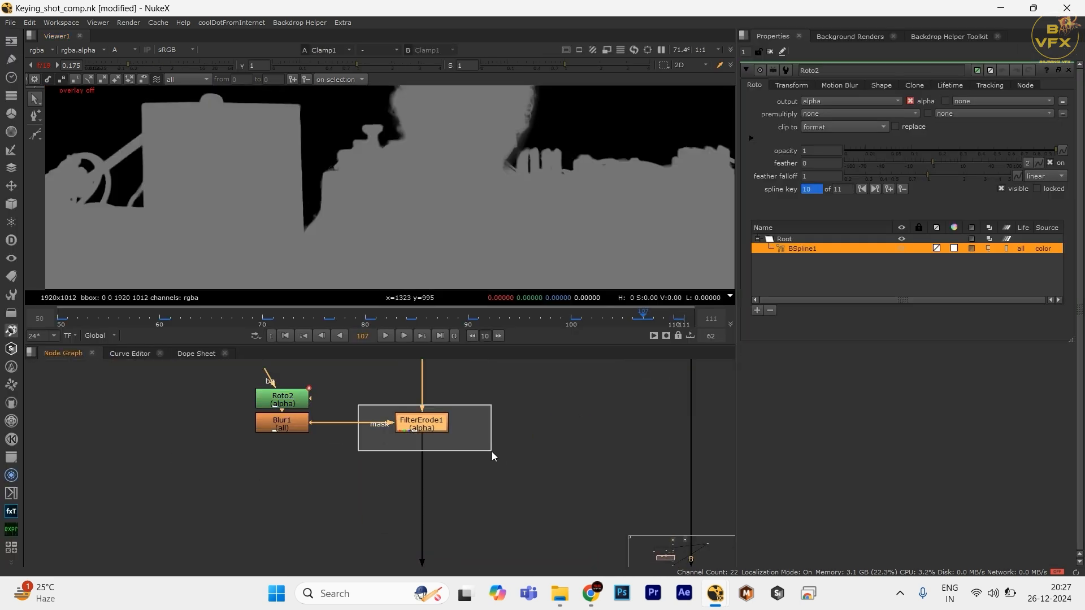
{"action": "scroll", "coordinate": [502, 402], "scroll_direction": "down", "scroll_amount": 1}
{"action": "left_click_drag", "start_coordinate": [503, 400], "coordinate": [480, 470]}
{"action": "scroll", "coordinate": [392, 129], "scroll_direction": "down", "scroll_amount": 1}
{"action": "left_click_drag", "start_coordinate": [389, 102], "coordinate": [302, 161]}
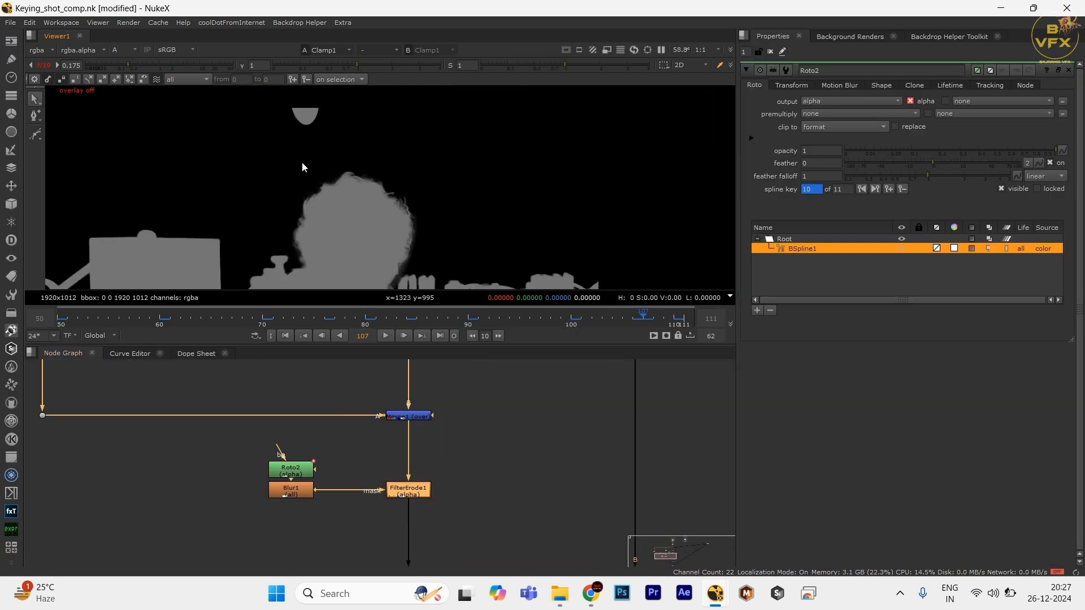
- Inspect the clamped matte along the hair and close up at the neck gap
{"action": "scroll", "coordinate": [364, 228], "scroll_direction": "up", "scroll_amount": 2}
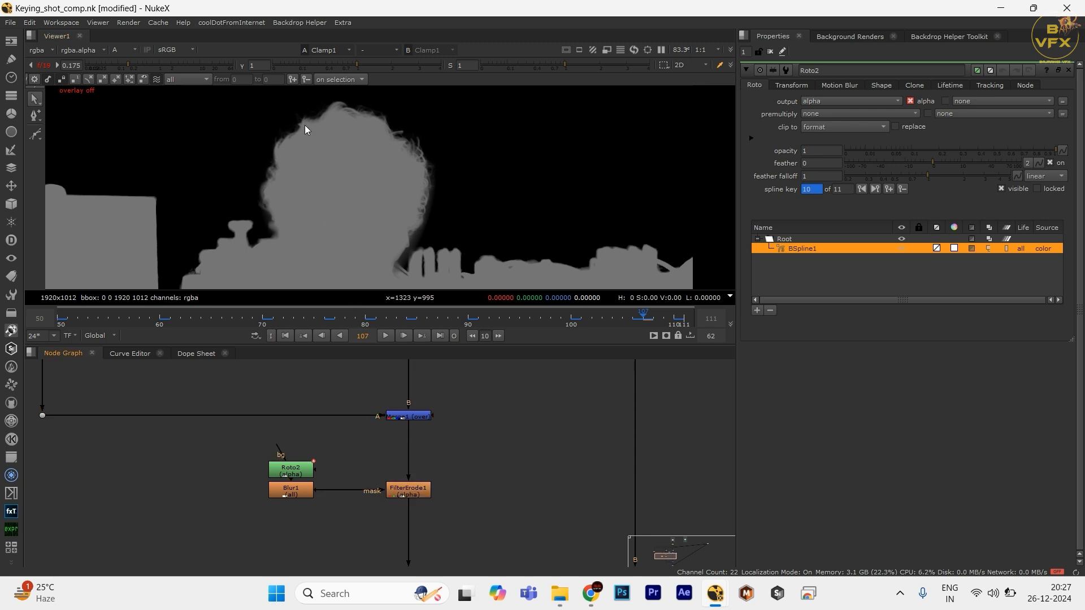
{"action": "left_click_drag", "start_coordinate": [299, 120], "coordinate": [429, 208]}
{"action": "left_click_drag", "start_coordinate": [406, 244], "coordinate": [405, 194]}
{"action": "scroll", "coordinate": [405, 195], "scroll_direction": "up", "scroll_amount": 1}
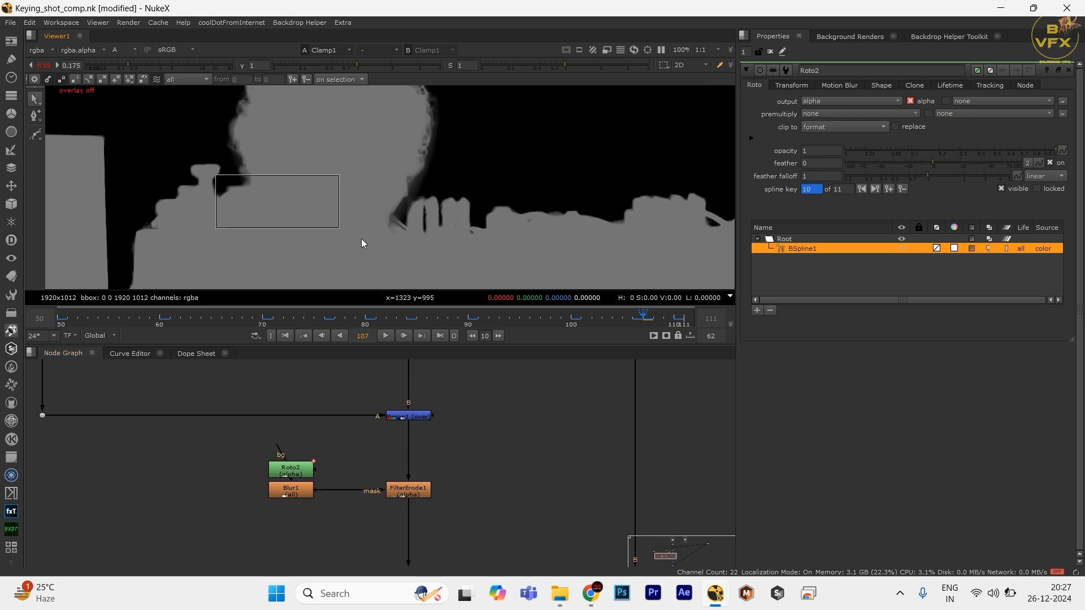
{"action": "left_click_drag", "start_coordinate": [362, 238], "coordinate": [410, 256]}
{"action": "scroll", "coordinate": [395, 231], "scroll_direction": "up", "scroll_amount": 3}
{"action": "left_click_drag", "start_coordinate": [328, 205], "coordinate": [457, 267]}
- Follow the node graph from FilterErode1 to the channel merge and view the channel merge's alpha
{"action": "left_click", "coordinate": [409, 490]}
{"action": "scroll", "coordinate": [398, 534], "scroll_direction": "down", "scroll_amount": 1}
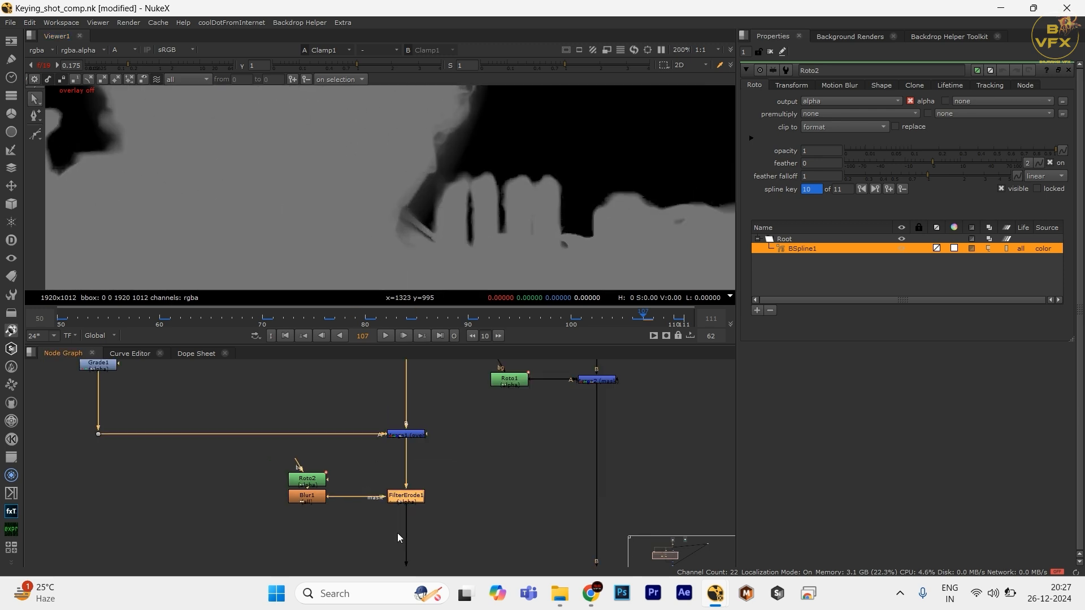
{"action": "scroll", "coordinate": [398, 533], "scroll_direction": "down", "scroll_amount": 2}
{"action": "left_click_drag", "start_coordinate": [500, 549], "coordinate": [419, 452]}
{"action": "left_click", "coordinate": [455, 506]}
{"action": "key", "text": "1"}
{"action": "scroll", "coordinate": [419, 459], "scroll_direction": "down", "scroll_amount": 2}
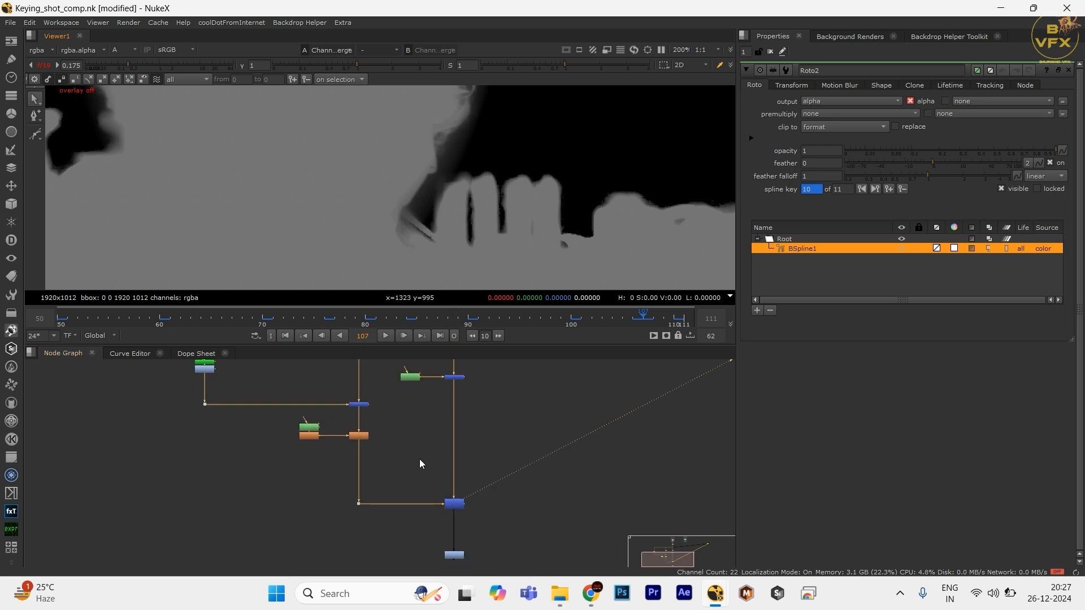
- Review the Roto2 mask branch and show Clamp1's colour image fitted in the maximised viewer
{"action": "left_click_drag", "start_coordinate": [521, 533], "coordinate": [443, 406]}
{"action": "scroll", "coordinate": [443, 407], "scroll_direction": "up", "scroll_amount": 1}
{"action": "left_click_drag", "start_coordinate": [447, 405], "coordinate": [290, 447]}
{"action": "scroll", "coordinate": [372, 467], "scroll_direction": "down", "scroll_amount": 2}
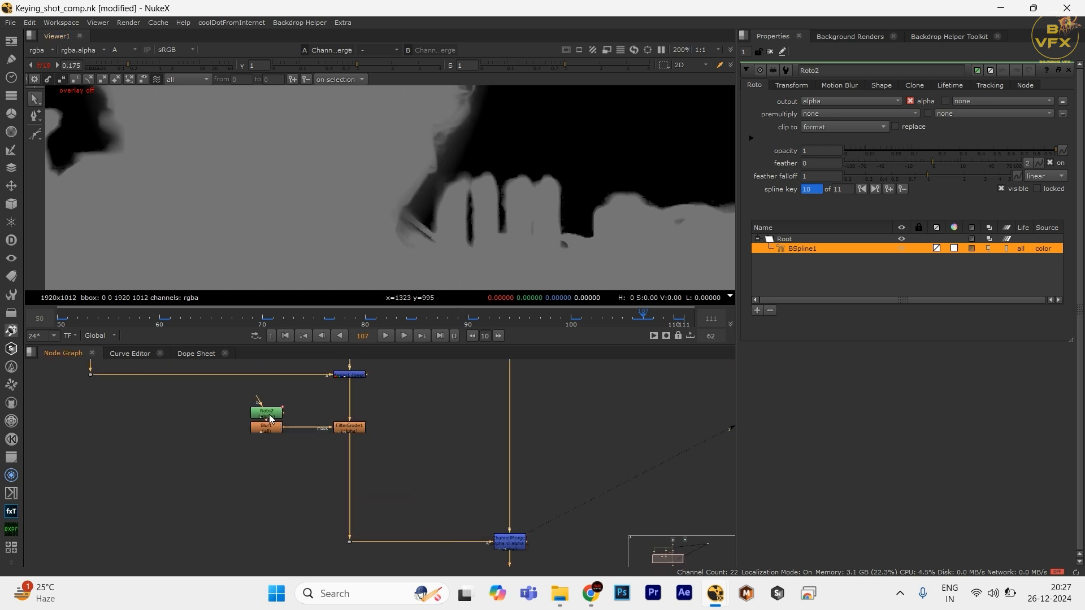
{"action": "left_click", "coordinate": [261, 408]}
{"action": "left_click_drag", "start_coordinate": [584, 556], "coordinate": [508, 441]}
{"action": "scroll", "coordinate": [508, 441], "scroll_direction": "down", "scroll_amount": 2}
{"action": "left_click", "coordinate": [450, 479]}
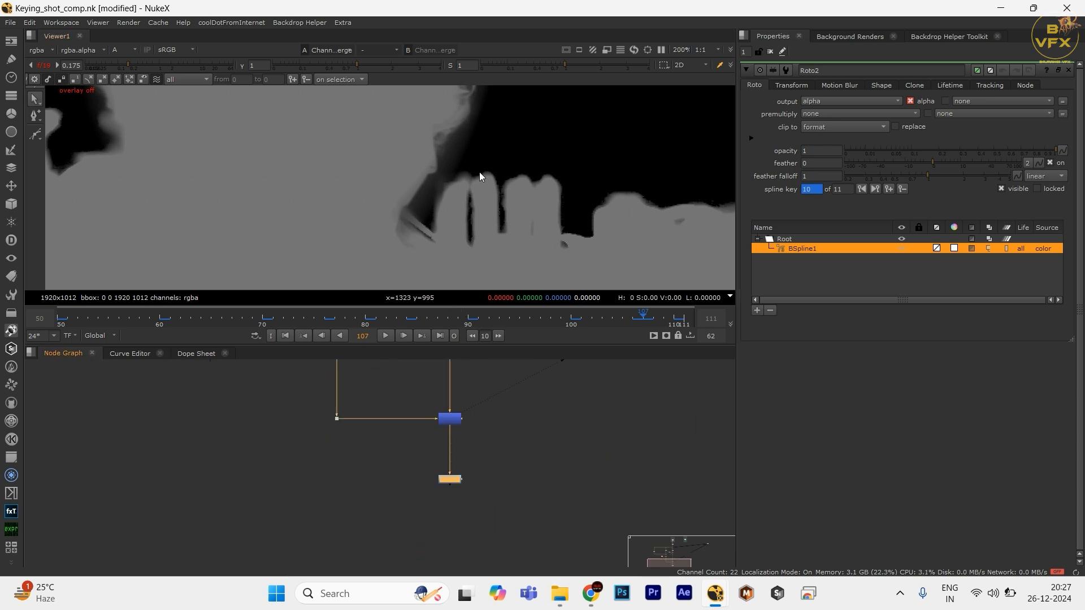
{"action": "key", "text": "1"}
{"action": "key", "text": "f"}
{"action": "key", "text": "space"}
{"action": "key", "text": "a"}
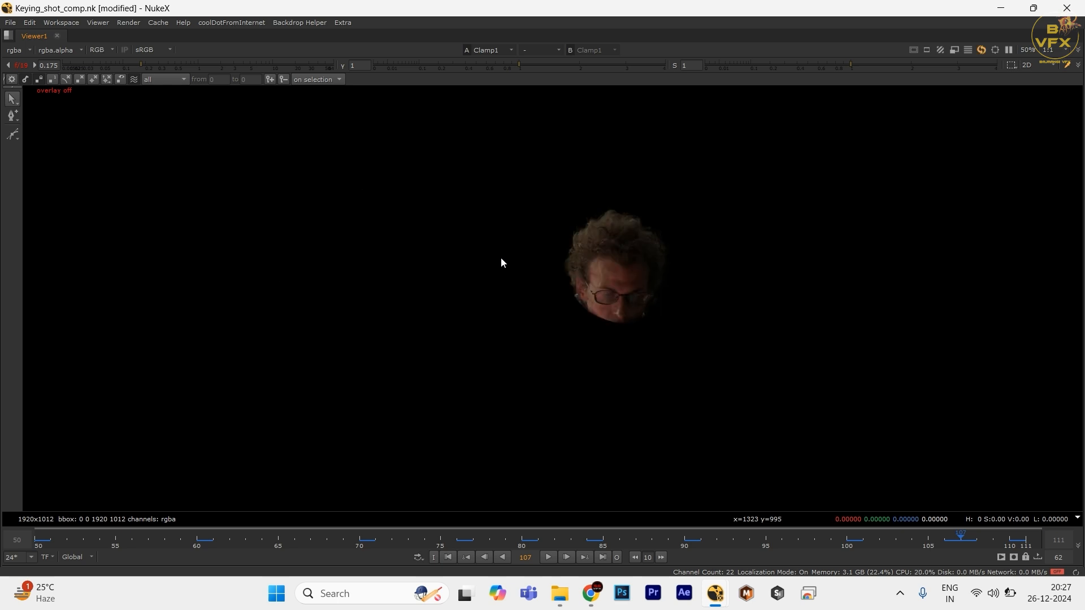
- Reset the viewer gain to 1, inspect the keyed head in colour and return to the normal layout
{"action": "left_click_drag", "start_coordinate": [615, 265], "coordinate": [513, 290]}
{"action": "left_click", "coordinate": [225, 64], "text": "ctrl"}
{"action": "left_click_drag", "start_coordinate": [658, 247], "coordinate": [397, 362]}
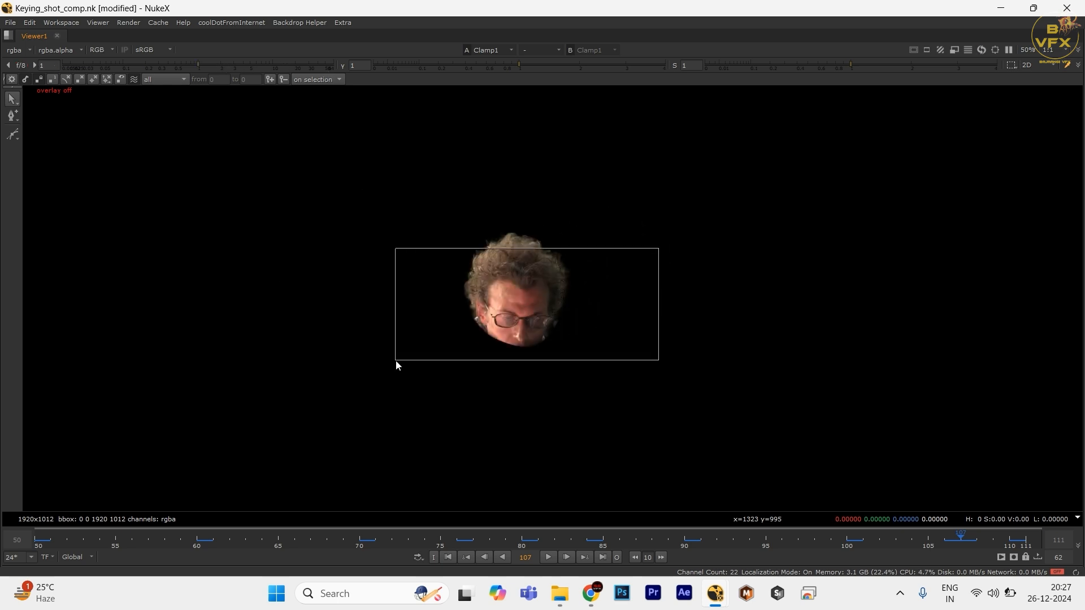
{"action": "scroll", "coordinate": [640, 264], "scroll_direction": "up", "scroll_amount": 2}
{"action": "left_click_drag", "start_coordinate": [702, 200], "coordinate": [252, 395]}
{"action": "key", "text": "space"}
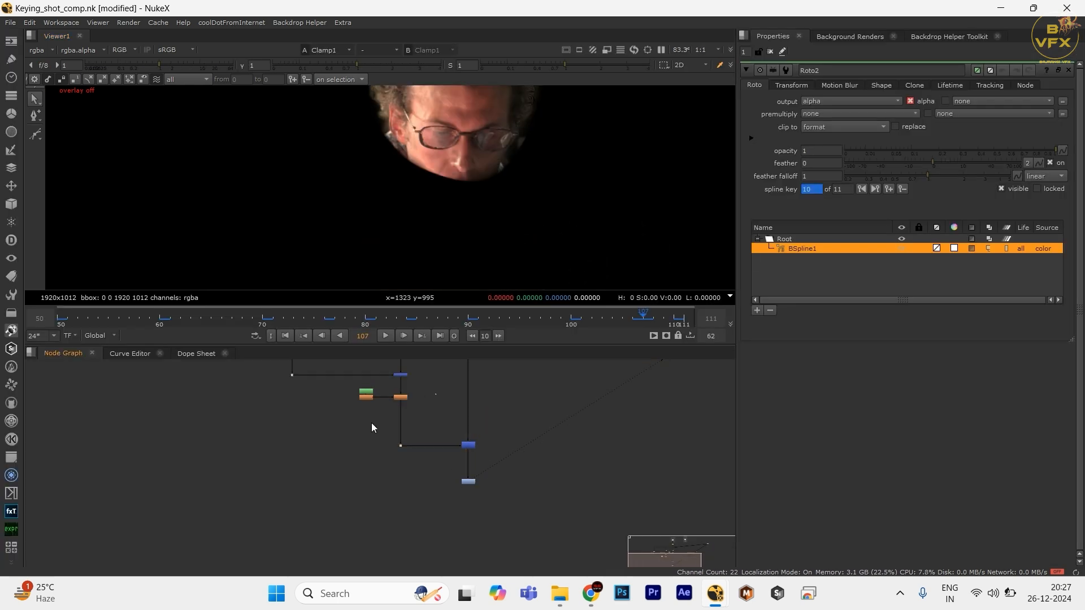
- Inspect Clamp1's alpha in the maximised viewer, around the head and neck and across the whole frame
{"action": "scroll", "coordinate": [446, 511], "scroll_direction": "up", "scroll_amount": 1}
{"action": "left_click_drag", "start_coordinate": [480, 469], "coordinate": [446, 532]}
{"action": "scroll", "coordinate": [443, 521], "scroll_direction": "down", "scroll_amount": 2}
{"action": "key", "text": "space"}
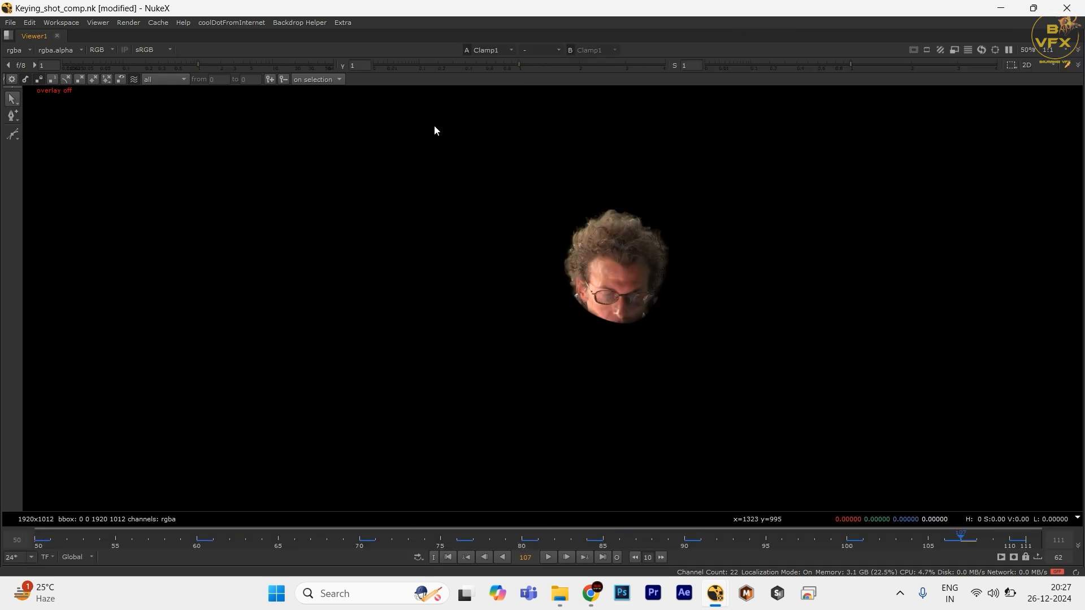
{"action": "key", "text": "a"}
{"action": "scroll", "coordinate": [682, 283], "scroll_direction": "up", "scroll_amount": 3}
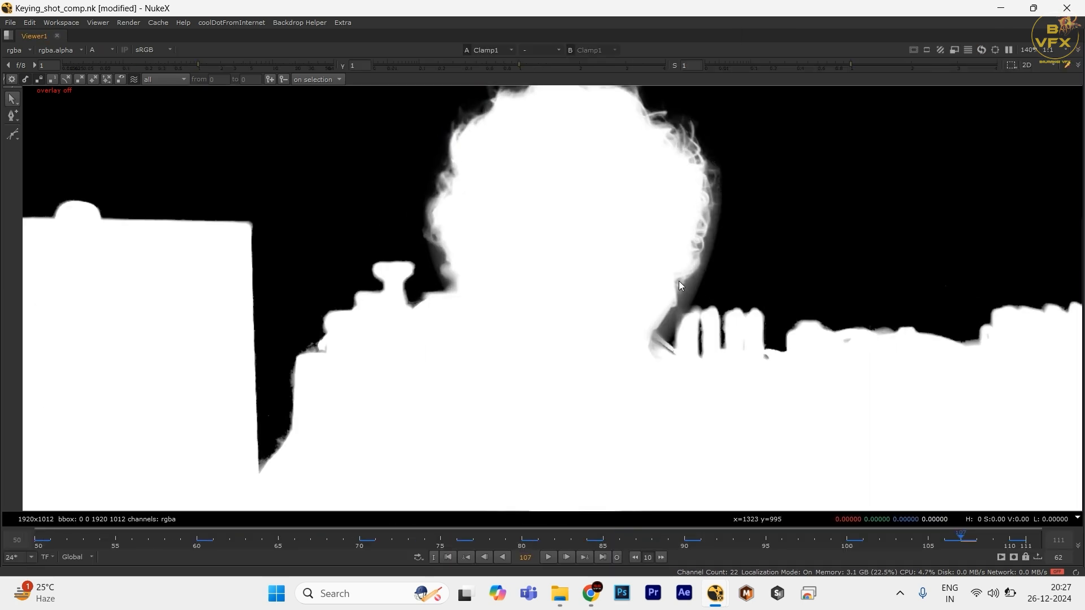
{"action": "key", "text": "space"}
{"action": "scroll", "coordinate": [445, 528], "scroll_direction": "up", "scroll_amount": 2}
{"action": "key", "text": "space"}
{"action": "key", "text": "f"}
{"action": "scroll", "coordinate": [712, 263], "scroll_direction": "up", "scroll_amount": 2}
{"action": "left_click_drag", "start_coordinate": [744, 188], "coordinate": [385, 343]}
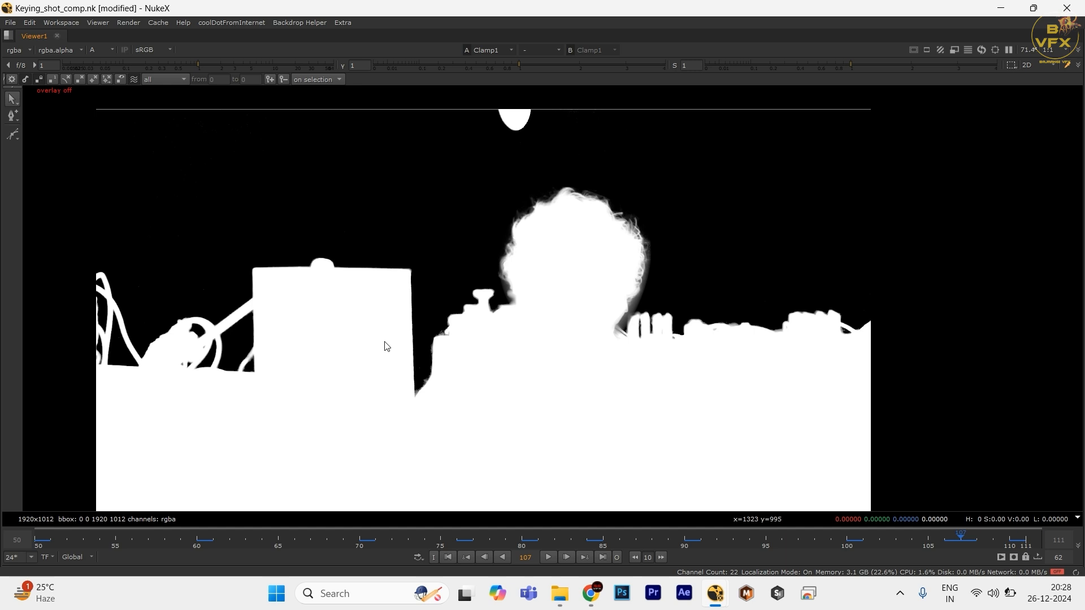
- Switch Clamp1 back to its fitted colour image and review the whole keying tree in the node graph
{"action": "key", "text": "f"}
{"action": "key", "text": "a"}
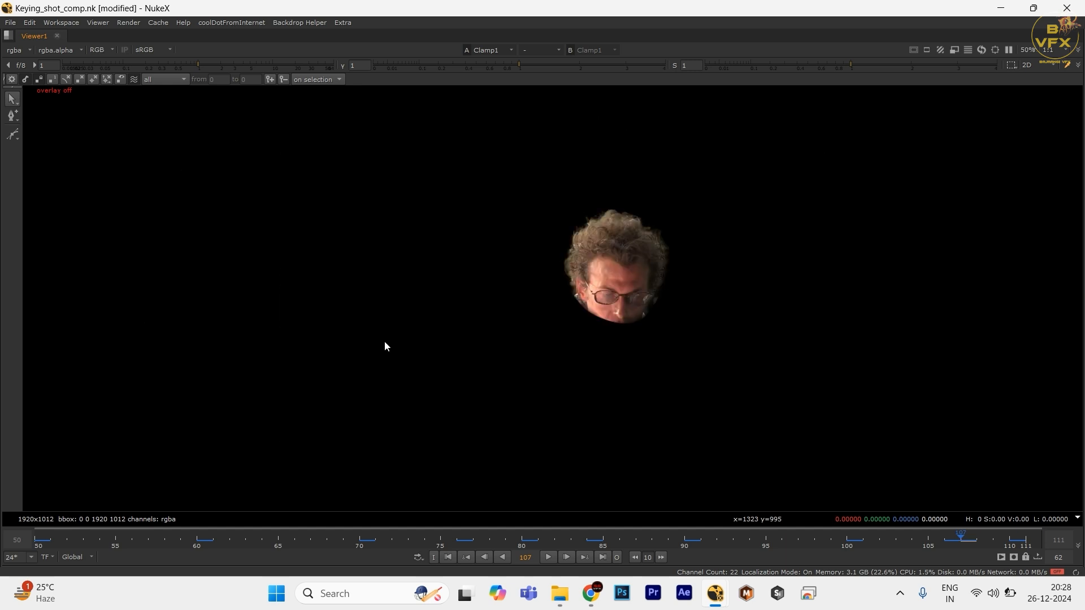
{"action": "key", "text": "space"}
{"action": "left_click_drag", "start_coordinate": [459, 510], "coordinate": [531, 562]}
{"action": "left_click", "coordinate": [424, 475]}
{"action": "left_click_drag", "start_coordinate": [431, 509], "coordinate": [505, 562]}
{"action": "left_click", "coordinate": [463, 489]}
{"action": "left_click_drag", "start_coordinate": [502, 518], "coordinate": [540, 537]}
{"action": "scroll", "coordinate": [401, 513], "scroll_direction": "down", "scroll_amount": 2}
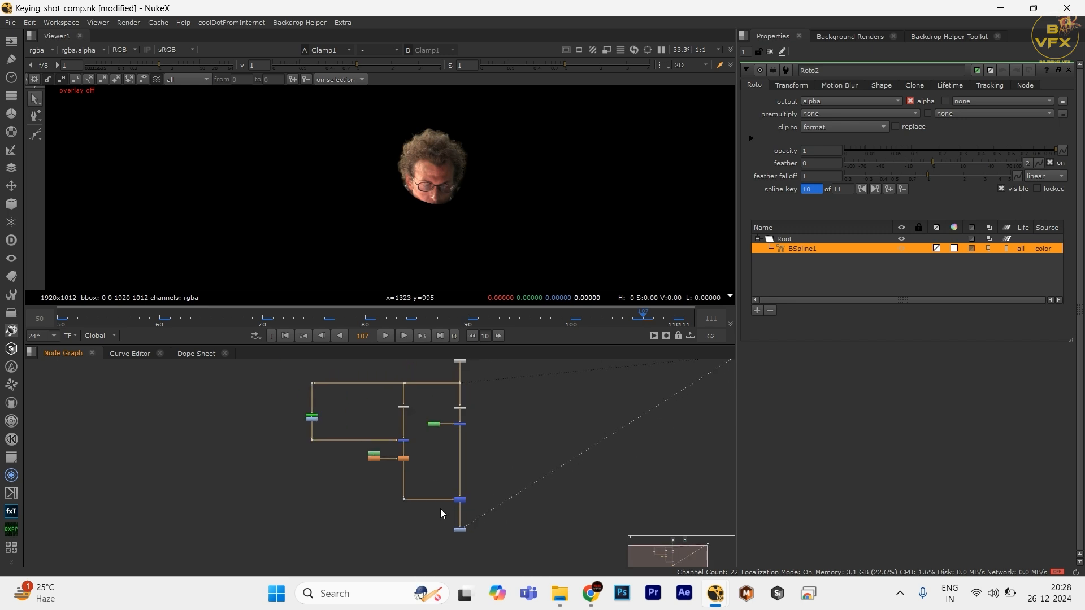
- Review the core matte branch, from its side key through the masked FilterErode1 down to Clamp1
{"action": "scroll", "coordinate": [358, 407], "scroll_direction": "up", "scroll_amount": 2}
{"action": "left_click_drag", "start_coordinate": [286, 431], "coordinate": [304, 486]}
{"action": "left_click_drag", "start_coordinate": [269, 397], "coordinate": [342, 520]}
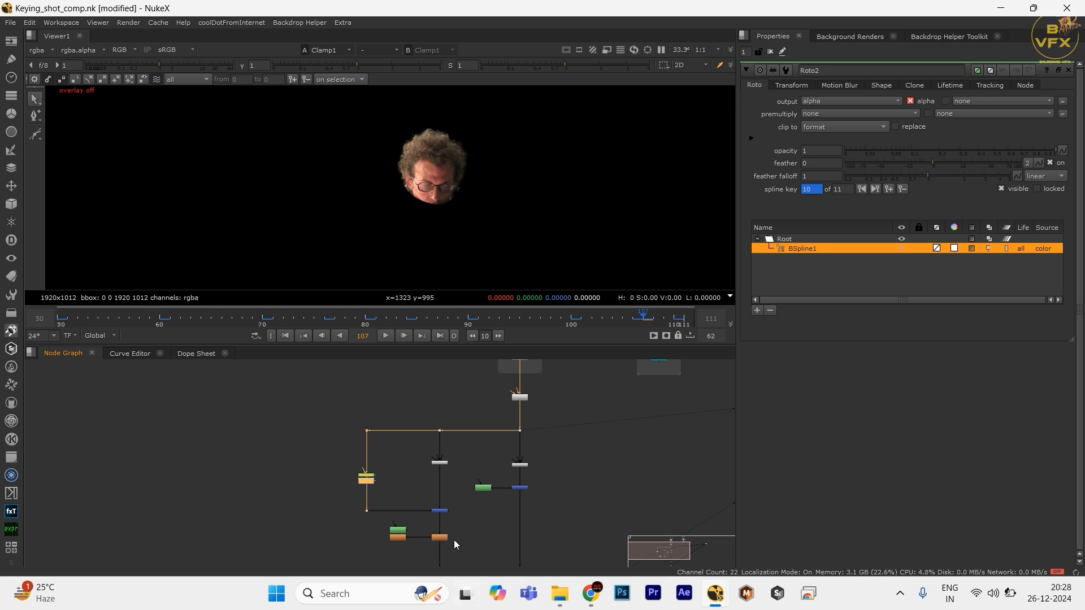
{"action": "left_click_drag", "start_coordinate": [455, 534], "coordinate": [455, 463]}
{"action": "scroll", "coordinate": [456, 463], "scroll_direction": "up", "scroll_amount": 3}
{"action": "left_click_drag", "start_coordinate": [338, 445], "coordinate": [436, 492]}
{"action": "scroll", "coordinate": [447, 489], "scroll_direction": "down", "scroll_amount": 1}
{"action": "left_click_drag", "start_coordinate": [526, 556], "coordinate": [457, 466]}
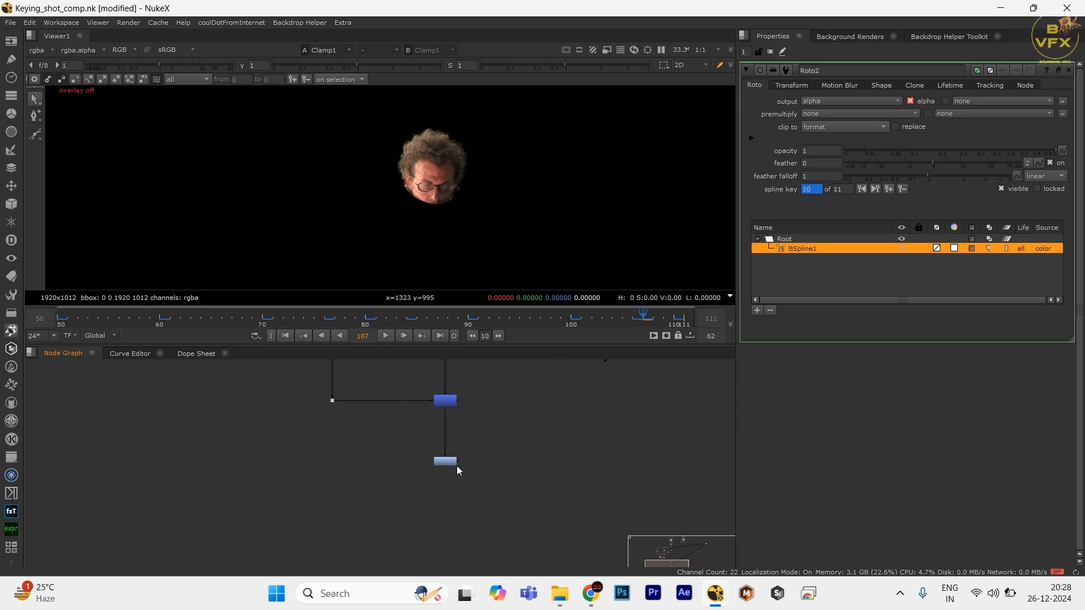
- Compare Clamp1's alpha and colour image of the head by toggling between them, finishing with the colour image fitted
{"action": "key", "text": "a"}
{"action": "scroll", "coordinate": [436, 172], "scroll_direction": "up", "scroll_amount": 4}
{"action": "left_click_drag", "start_coordinate": [402, 162], "coordinate": [582, 230]}
{"action": "key", "text": "a"}
{"action": "key", "text": "a"}
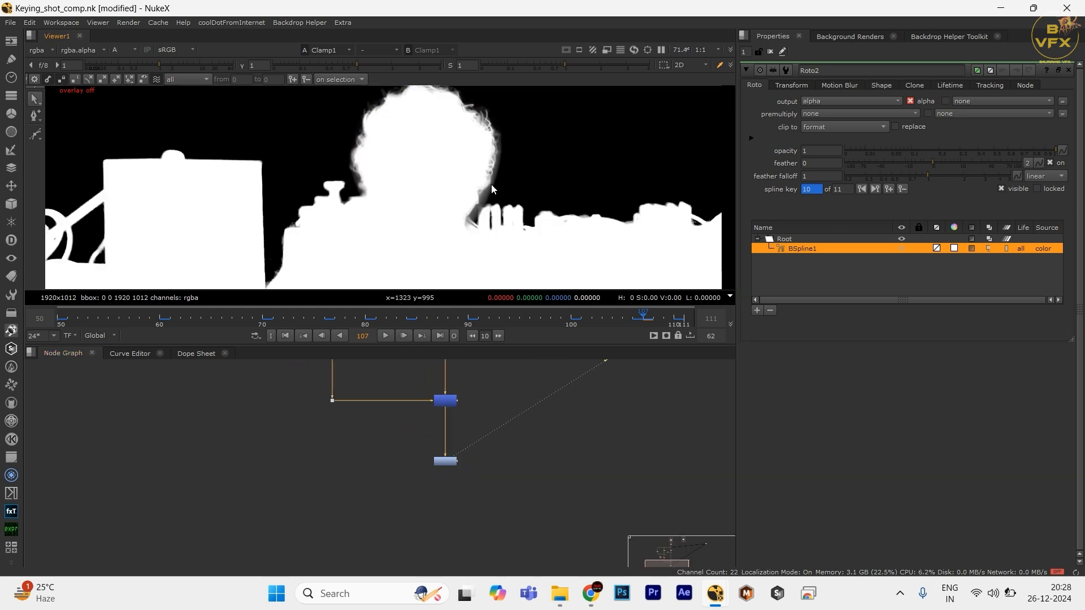
{"action": "scroll", "coordinate": [478, 170], "scroll_direction": "down", "scroll_amount": 3}
{"action": "left_click_drag", "start_coordinate": [479, 168], "coordinate": [461, 206]}
{"action": "key", "text": "f"}
{"action": "key", "text": "a"}
{"action": "key", "text": "a"}
{"action": "key", "text": "a"}
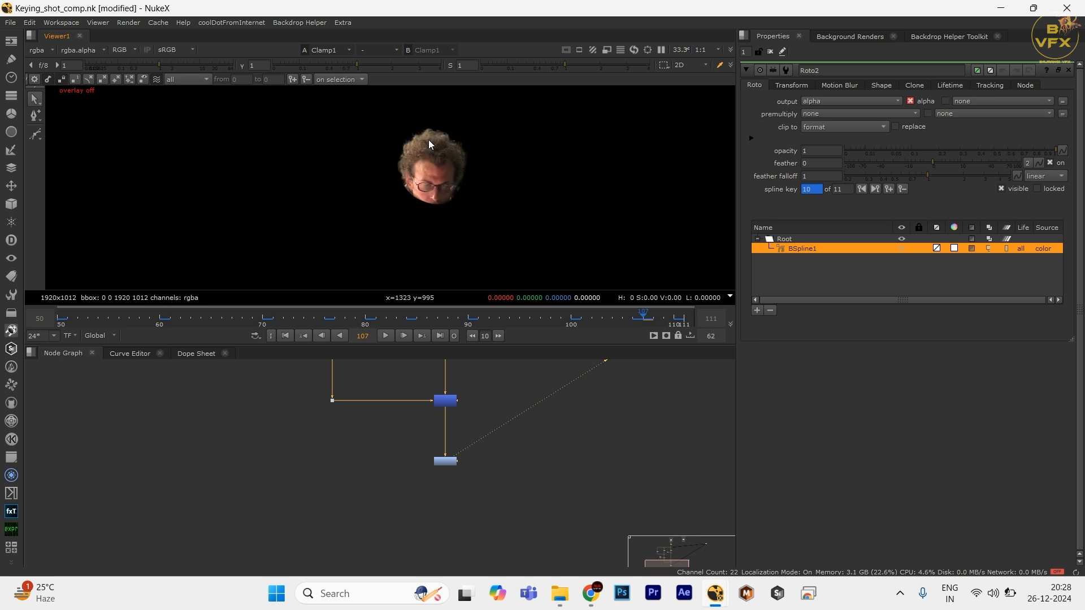
- Examine the clamped matte's alpha and the original green-screen plate around the dark object at the frame's upper edge
{"action": "scroll", "coordinate": [408, 92], "scroll_direction": "up", "scroll_amount": 1}
{"action": "left_click_drag", "start_coordinate": [409, 93], "coordinate": [410, 154]}
{"action": "key", "text": "a"}
{"action": "scroll", "coordinate": [410, 154], "scroll_direction": "up", "scroll_amount": 3}
{"action": "scroll", "coordinate": [477, 470], "scroll_direction": "down", "scroll_amount": 3}
{"action": "left_click_drag", "start_coordinate": [448, 370], "coordinate": [484, 428]}
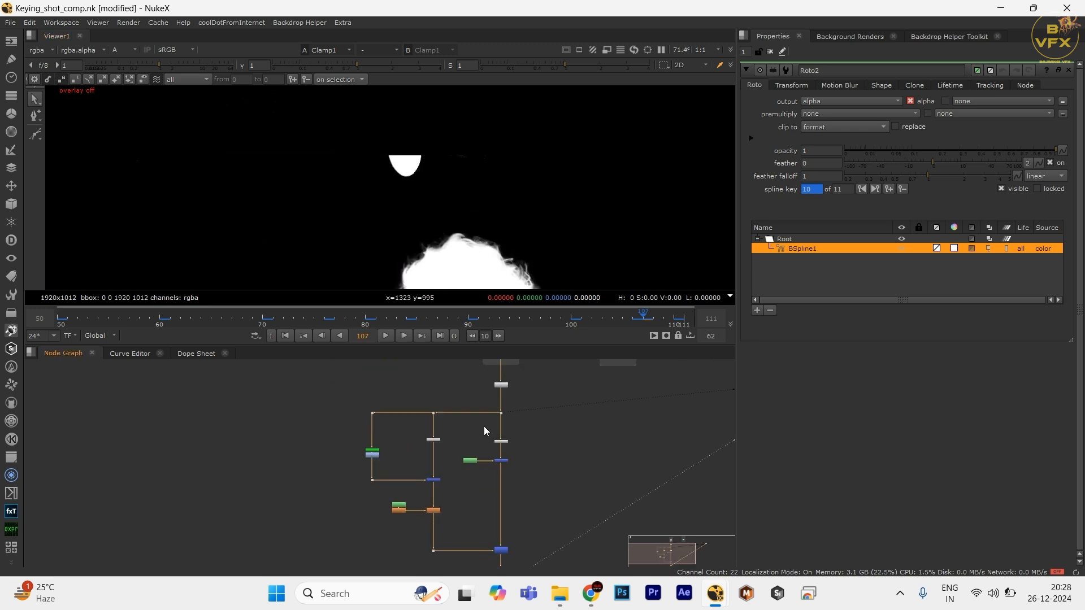
{"action": "scroll", "coordinate": [484, 427], "scroll_direction": "up", "scroll_amount": 3}
{"action": "left_click", "coordinate": [513, 406]}
{"action": "key", "text": "1"}
{"action": "key", "text": "space"}
{"action": "key", "text": "a"}
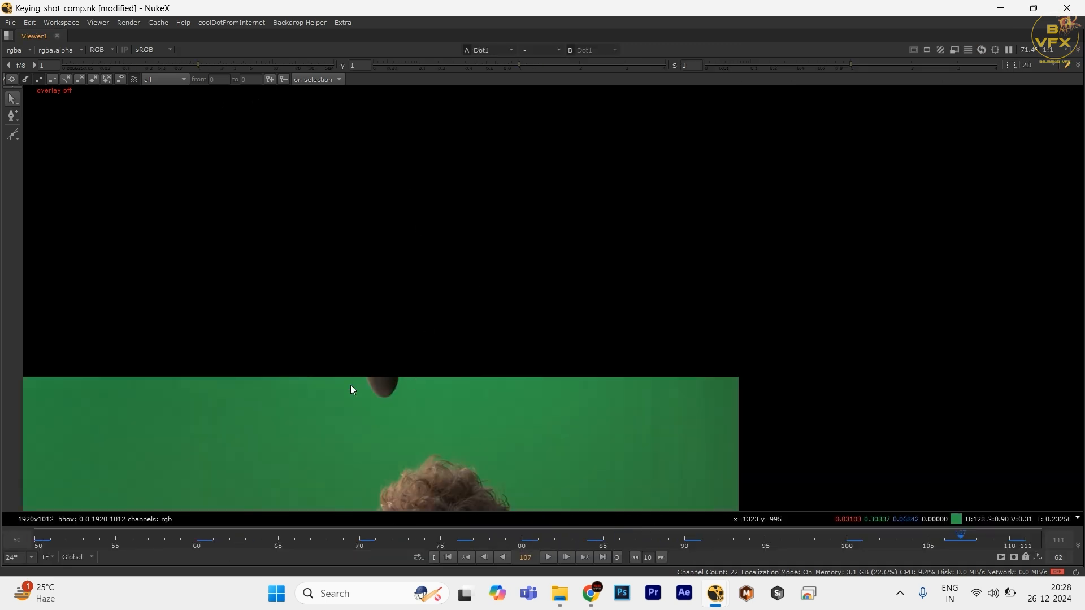
{"action": "scroll", "coordinate": [350, 385], "scroll_direction": "up", "scroll_amount": 1}
{"action": "left_click_drag", "start_coordinate": [350, 385], "coordinate": [407, 262]}
{"action": "left_click_drag", "start_coordinate": [363, 172], "coordinate": [571, 331]}
{"action": "key", "text": "space"}
- Move the final Clamp node further down to make room below the ChannelMerge
{"action": "scroll", "coordinate": [432, 429], "scroll_direction": "down", "scroll_amount": 3}
{"action": "left_click_drag", "start_coordinate": [433, 429], "coordinate": [398, 319]}
{"action": "scroll", "coordinate": [428, 452], "scroll_direction": "up", "scroll_amount": 3}
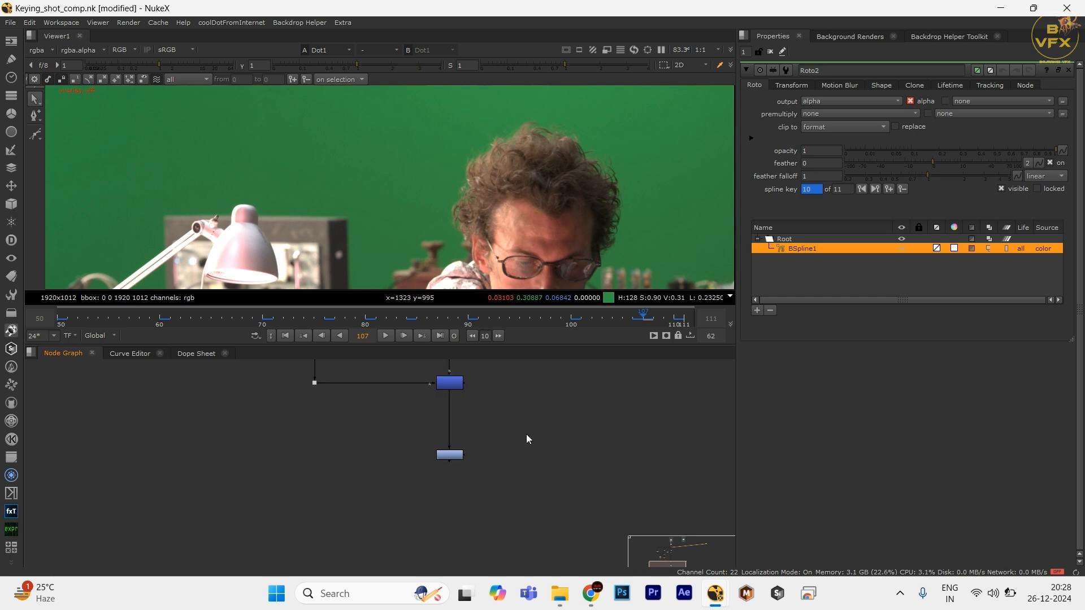
{"action": "left_click", "coordinate": [446, 456]}
{"action": "left_click_drag", "start_coordinate": [446, 436], "coordinate": [446, 543]}
- Add a new unconnected Roto node beside the main branch, below the ChannelMerge
{"action": "left_click", "coordinate": [401, 466]}
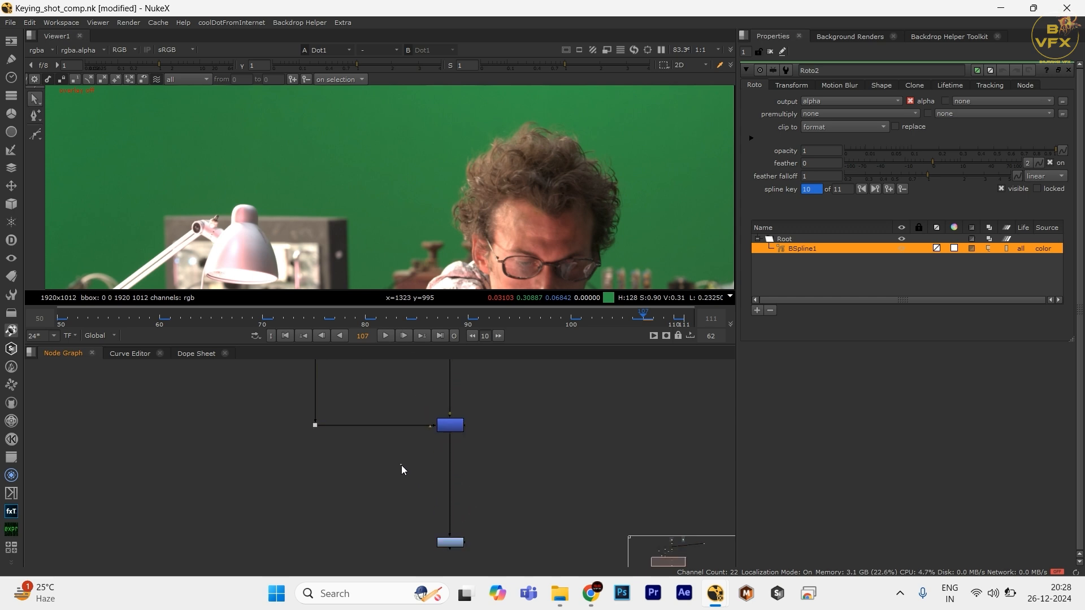
{"action": "key", "text": "o"}
{"action": "left_click_drag", "start_coordinate": [444, 487], "coordinate": [474, 467]}
{"action": "left_click", "coordinate": [486, 532]}
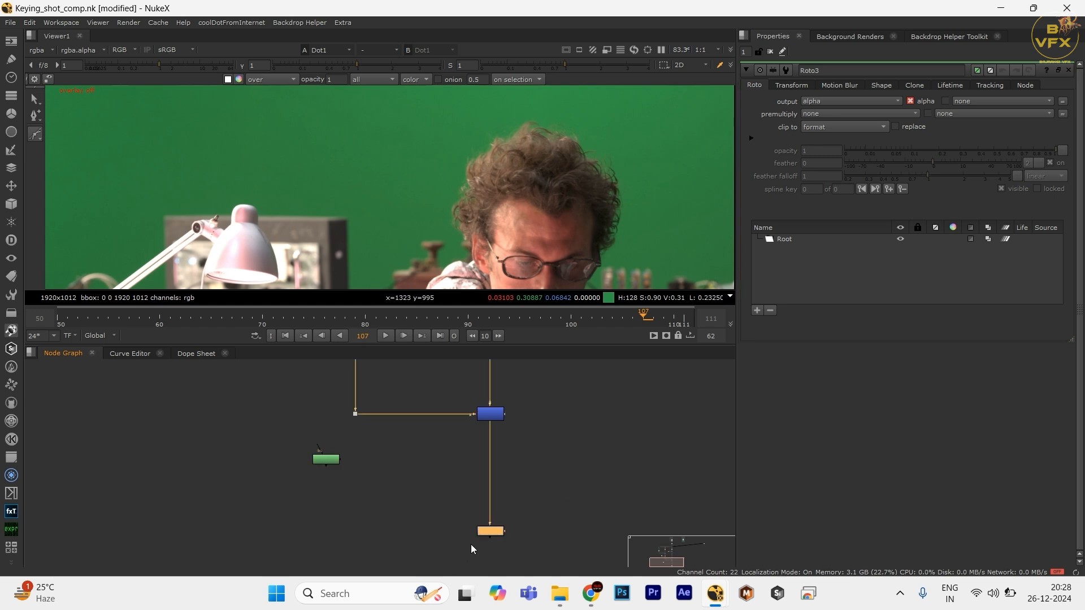
{"action": "scroll", "coordinate": [480, 542], "scroll_direction": "down", "scroll_amount": 3}
{"action": "scroll", "coordinate": [469, 488], "scroll_direction": "up", "scroll_amount": 4}
- Insert a Merge node between the ChannelMerge and the Clamp, and connect the new Roto to its A input
{"action": "left_click", "coordinate": [484, 497]}
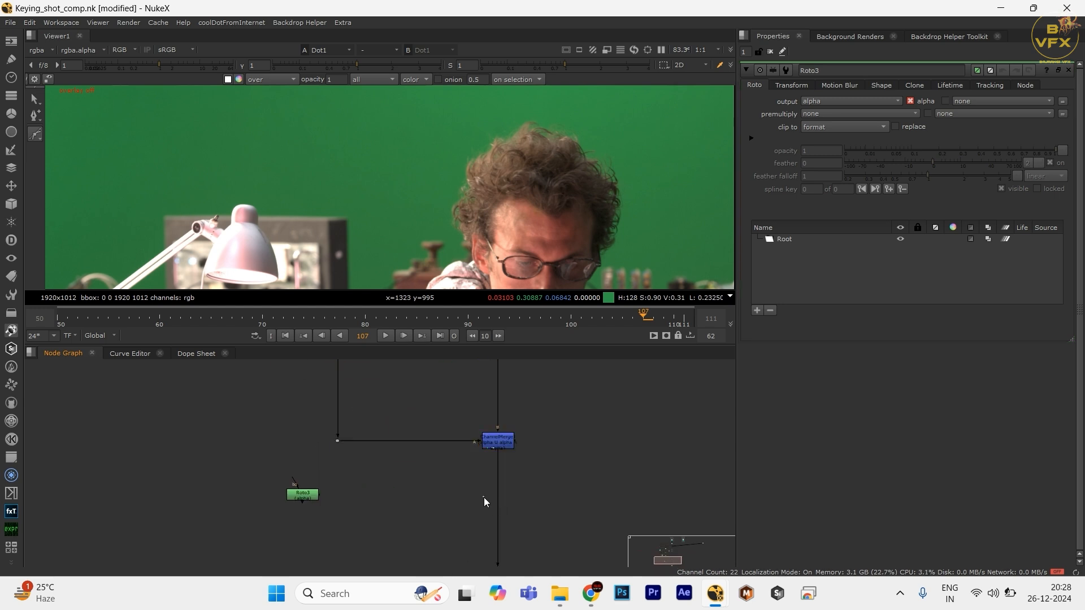
{"action": "key", "text": "m"}
{"action": "left_click_drag", "start_coordinate": [483, 497], "coordinate": [497, 496]}
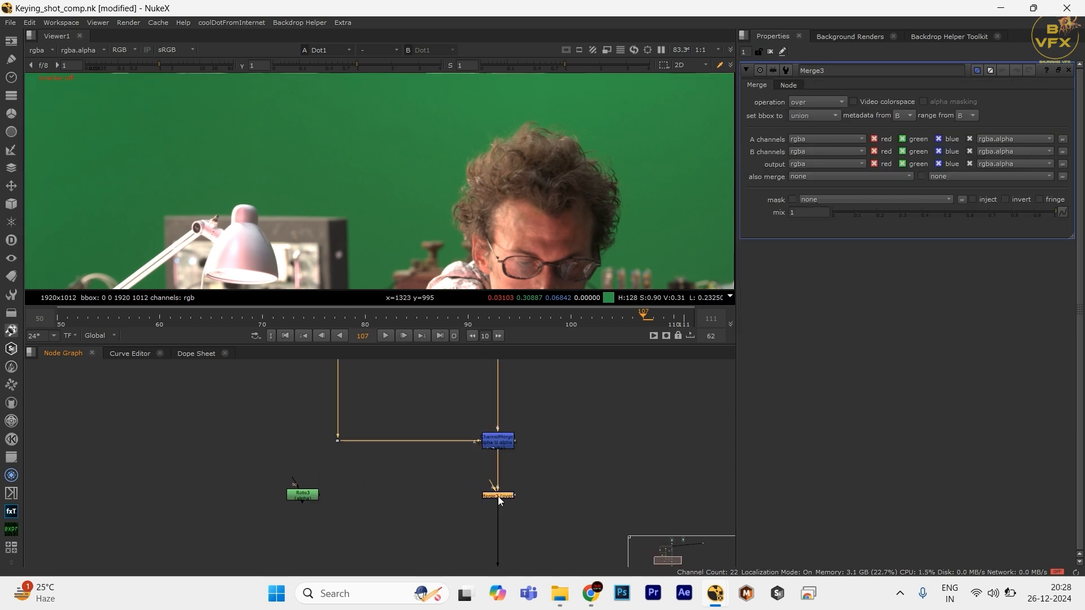
{"action": "mouse_move", "coordinate": [380, 495]}
{"action": "left_mouse_down"}
{"action": "mouse_move", "coordinate": [309, 494]}
{"action": "mouse_move", "coordinate": [395, 496]}
{"action": "left_mouse_up"}
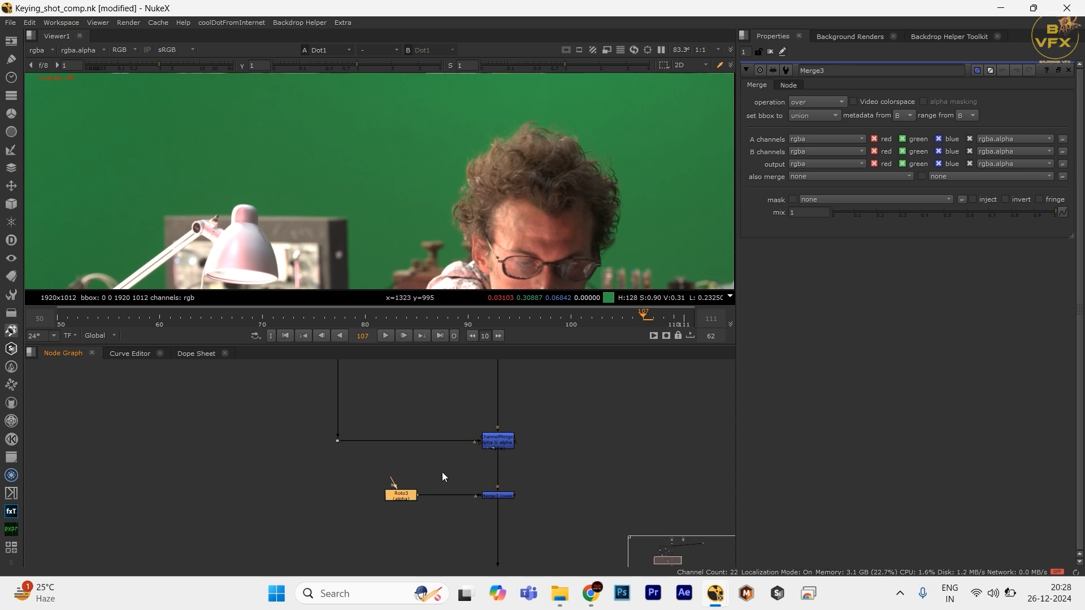
- Set the new Merge node's operation to stencil
{"action": "left_click", "coordinate": [500, 495]}
{"action": "scroll", "coordinate": [514, 490], "scroll_direction": "up", "scroll_amount": 3}
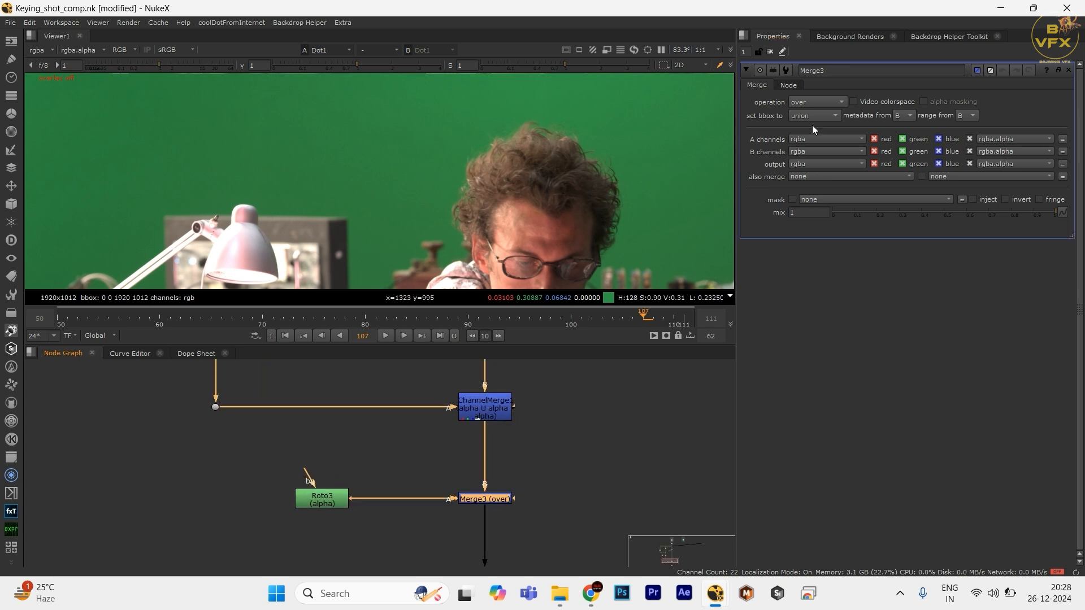
{"action": "left_click", "coordinate": [813, 103]}
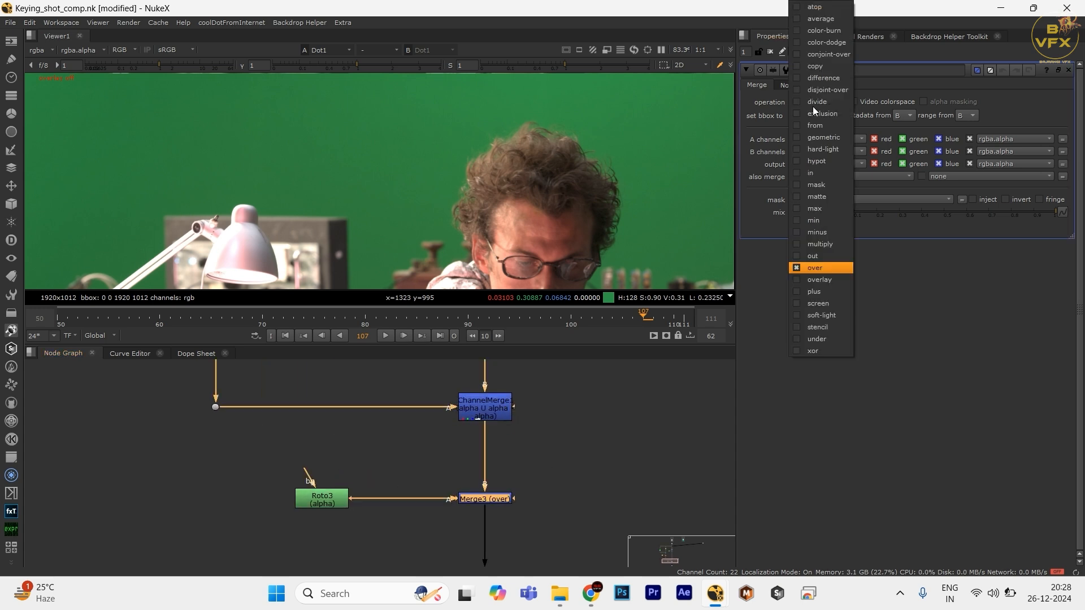
{"action": "left_click", "coordinate": [821, 328]}
- Open the new Roto node's properties and turn the viewer overlay on
{"action": "left_click", "coordinate": [473, 414]}
{"action": "key", "text": "1"}
{"action": "double_click", "coordinate": [323, 498]}
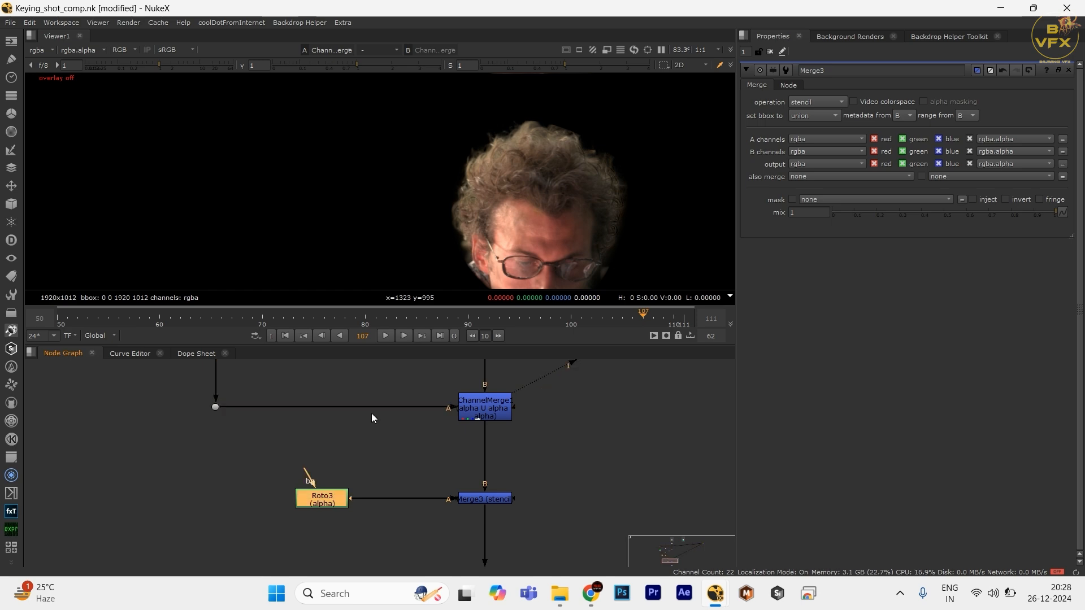
{"action": "key", "text": "space"}
{"action": "key", "text": "q"}
{"action": "left_click_drag", "start_coordinate": [381, 326], "coordinate": [452, 320]}
{"action": "scroll", "coordinate": [481, 300], "scroll_direction": "down", "scroll_amount": 2}
{"action": "key", "text": "space"}
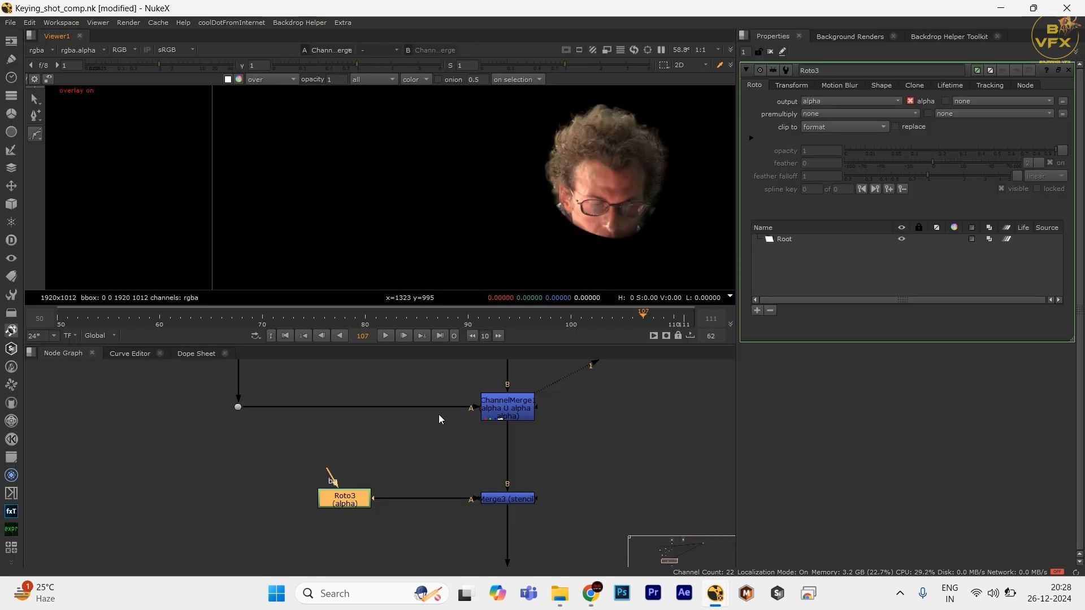
- Display the original plate from the dot above the keyers and draw a Roto ellipse around the dark object at the upper edge
{"action": "scroll", "coordinate": [440, 423], "scroll_direction": "down", "scroll_amount": 4}
{"action": "left_click_drag", "start_coordinate": [462, 469], "coordinate": [469, 517]}
{"action": "left_click", "coordinate": [502, 389]}
{"action": "key", "text": "1"}
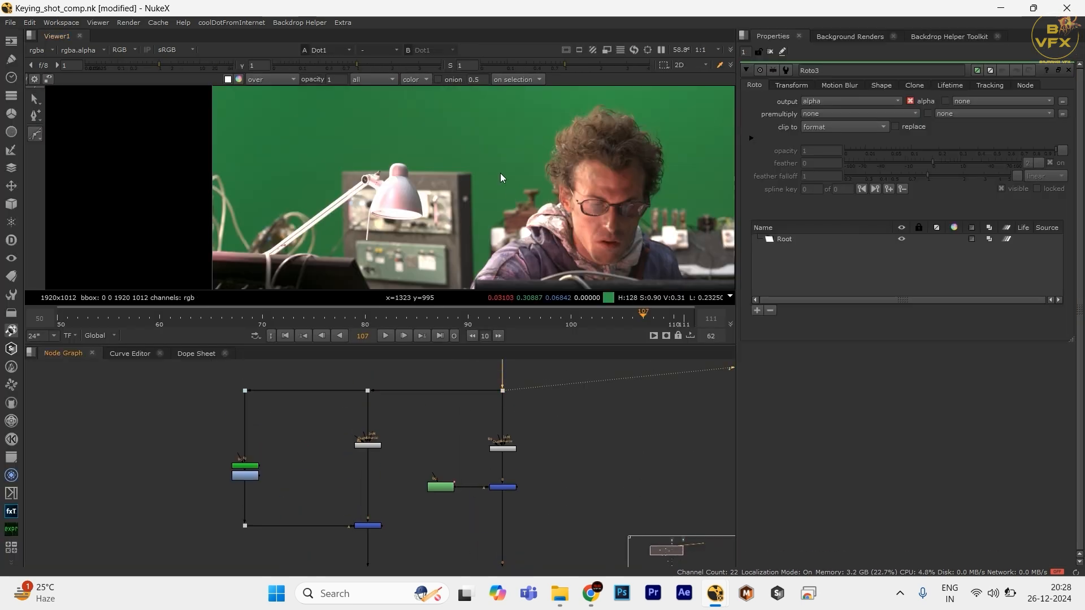
{"action": "key", "text": "space"}
{"action": "scroll", "coordinate": [497, 273], "scroll_direction": "up", "scroll_amount": 2}
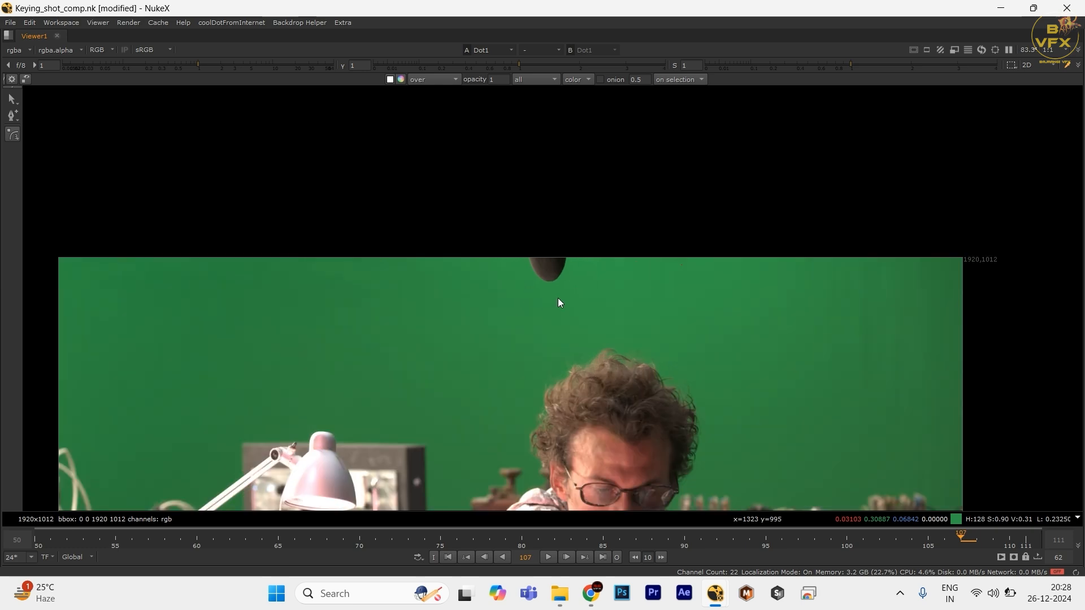
{"action": "key", "text": "v"}
{"action": "key", "text": "v"}
{"action": "key", "text": "v"}
{"action": "key", "text": "v"}
{"action": "key", "text": "v"}
{"action": "left_click_drag", "start_coordinate": [515, 228], "coordinate": [578, 298]}
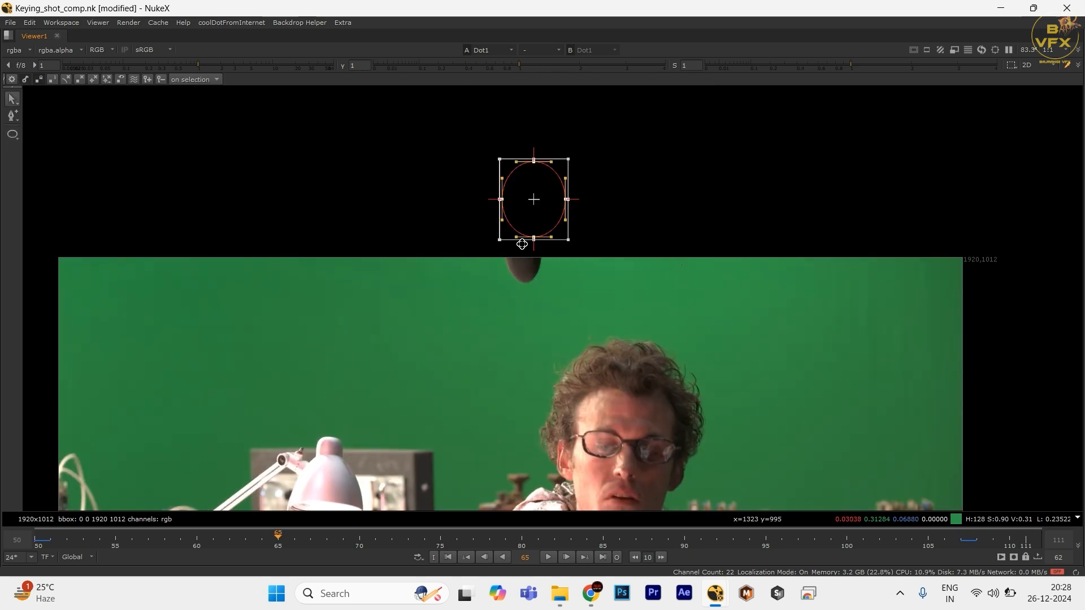
- Keyframe the ellipse over the dark object at frame 65 and at earlier frames, working back to frame 51
{"action": "left_click_drag", "start_coordinate": [527, 210], "coordinate": [520, 263]}
{"action": "key", "text": "Left"}
{"action": "key", "text": "Left"}
{"action": "key", "text": "Left"}
{"action": "key", "text": "Left"}
{"action": "key", "text": "Left"}
{"action": "key", "text": "Left"}
{"action": "key", "text": "Left"}
{"action": "key", "text": "Left"}
{"action": "key", "text": "Left"}
{"action": "key", "text": "Left"}
{"action": "key", "text": "Left"}
{"action": "key", "text": "Left"}
{"action": "key", "text": "Left"}
{"action": "key", "text": "Left"}
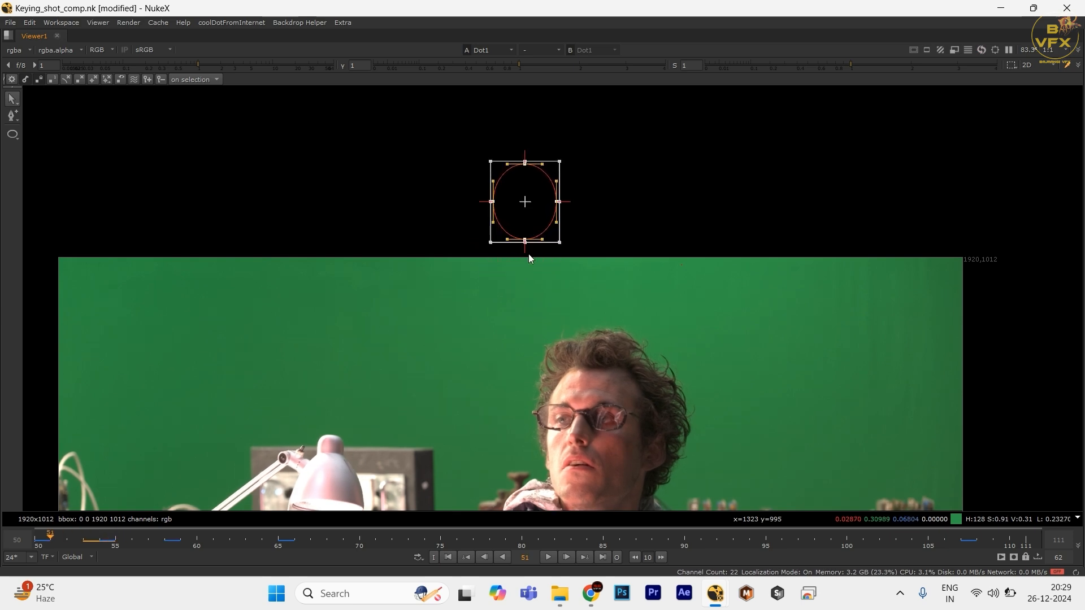
- Step through the first frames up to frame 60 to check the ellipse's coverage of the dark object
{"action": "key", "text": "Right"}
{"action": "key", "text": "Right"}
{"action": "scroll", "coordinate": [562, 278], "scroll_direction": "up", "scroll_amount": 3}
{"action": "key", "text": "Left"}
{"action": "key", "text": "Left"}
{"action": "key", "text": "Left"}
{"action": "key", "text": "Right"}
{"action": "key", "text": "Right"}
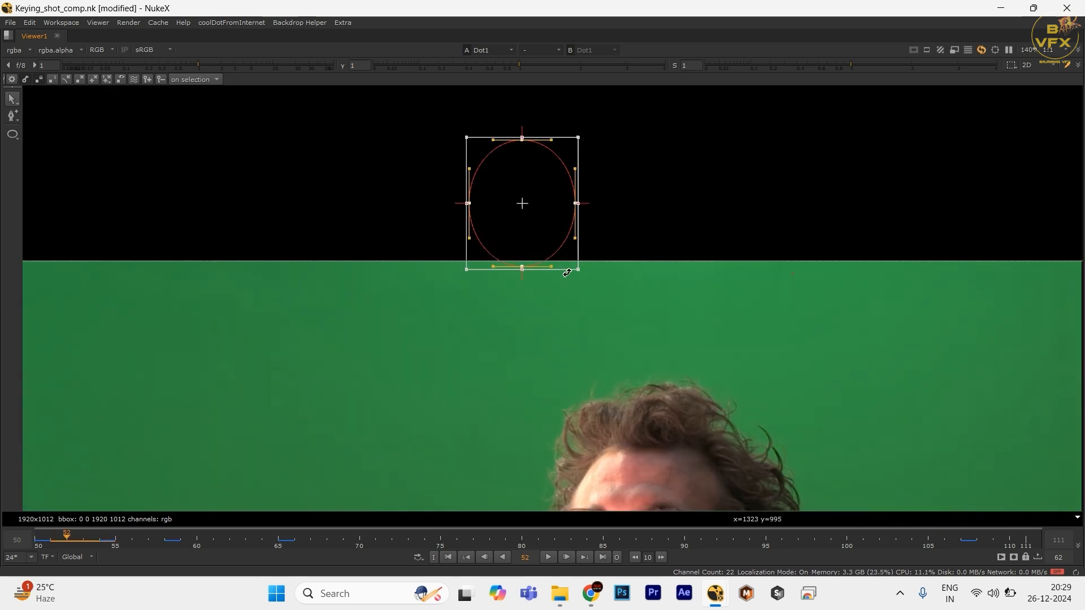
{"action": "scroll", "coordinate": [554, 261], "scroll_direction": "up", "scroll_amount": 4}
{"action": "key", "text": "Right"}
{"action": "key", "text": "Right"}
{"action": "key", "text": "Right"}
{"action": "key", "text": "Right"}
{"action": "key", "text": "Right"}
{"action": "key", "text": "Right"}
{"action": "key", "text": "Right"}
{"action": "key", "text": "Right"}
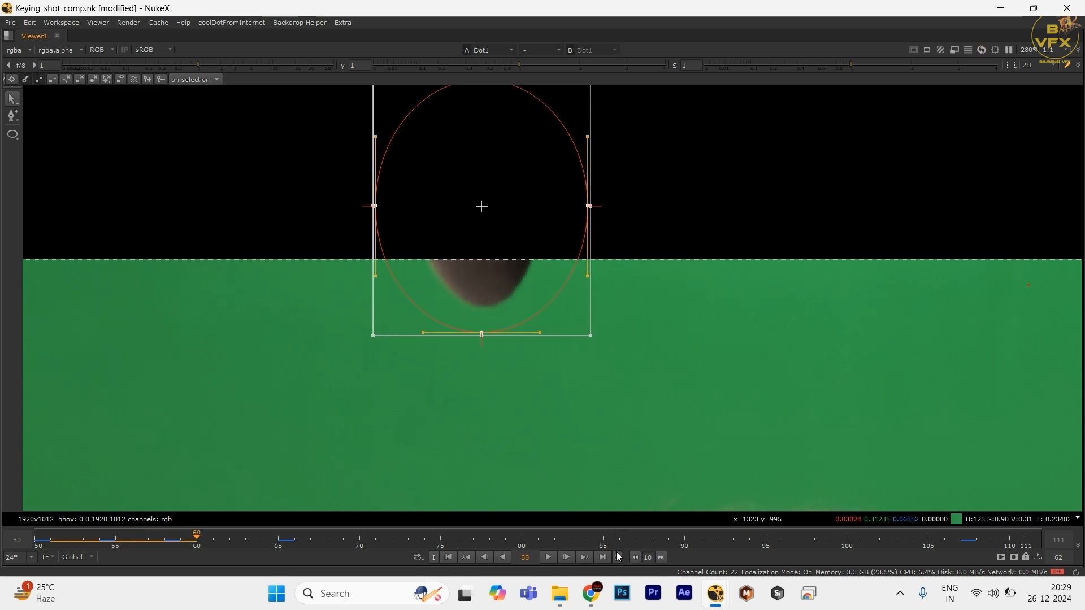
- Reposition the ellipse over the dark object at frames 84 and 74, keyframing it at each
{"action": "left_click", "coordinate": [618, 541]}
{"action": "key", "text": "Left"}
{"action": "key", "text": "Left"}
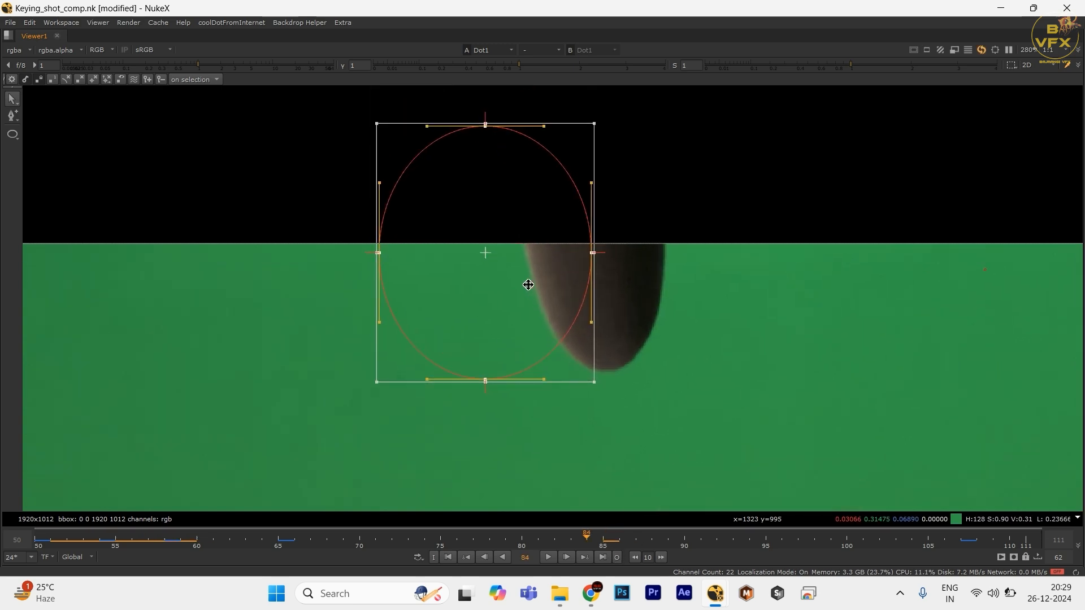
{"action": "left_click_drag", "start_coordinate": [528, 284], "coordinate": [624, 290]}
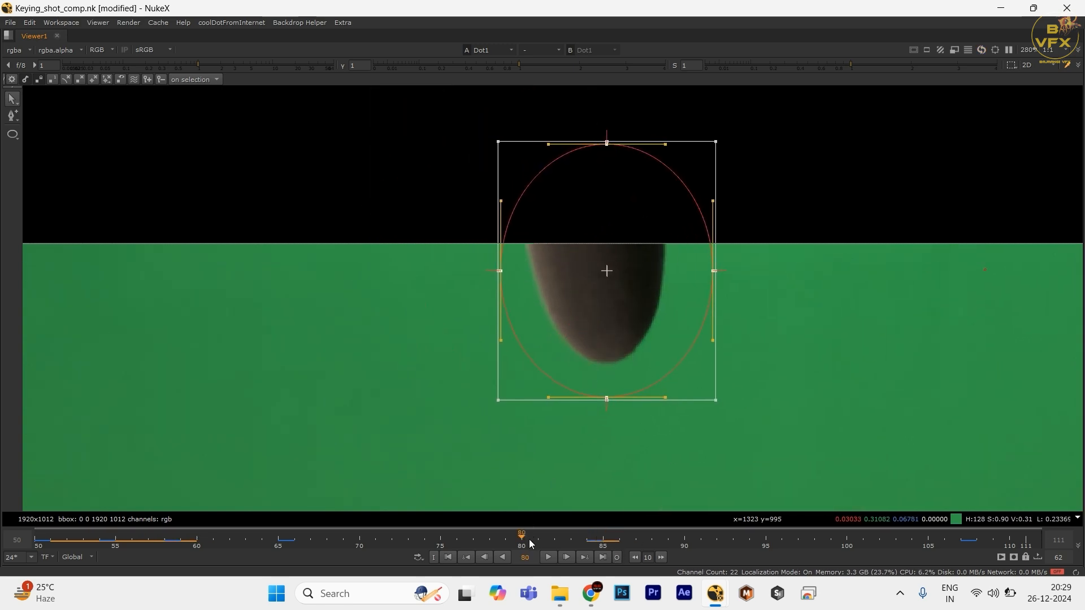
{"action": "left_click_drag", "start_coordinate": [530, 543], "coordinate": [459, 552]}
{"action": "left_click", "coordinate": [425, 540]}
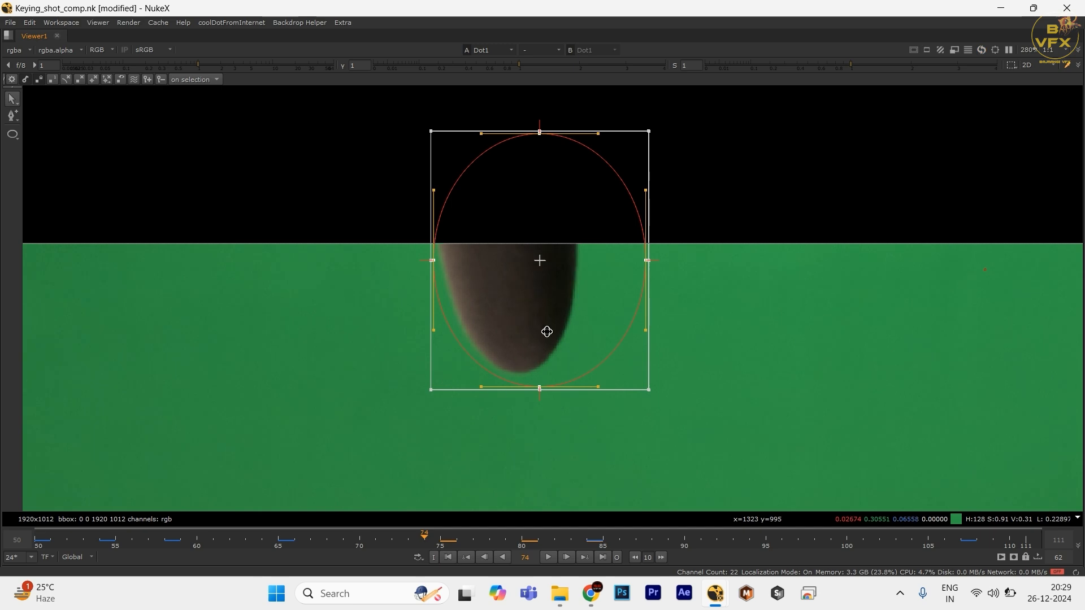
{"action": "left_click_drag", "start_coordinate": [544, 327], "coordinate": [577, 309]}
- Keyframe the ellipse over the dark object at frames 70, 90, 100 and 96
{"action": "left_click", "coordinate": [361, 543]}
{"action": "left_click", "coordinate": [688, 543]}
{"action": "left_click", "coordinate": [846, 543]}
{"action": "left_click", "coordinate": [784, 543]}
- Reposition the ellipse over the dark object at frames 104, 110 and 111, keyframing it at each
{"action": "left_click", "coordinate": [918, 538]}
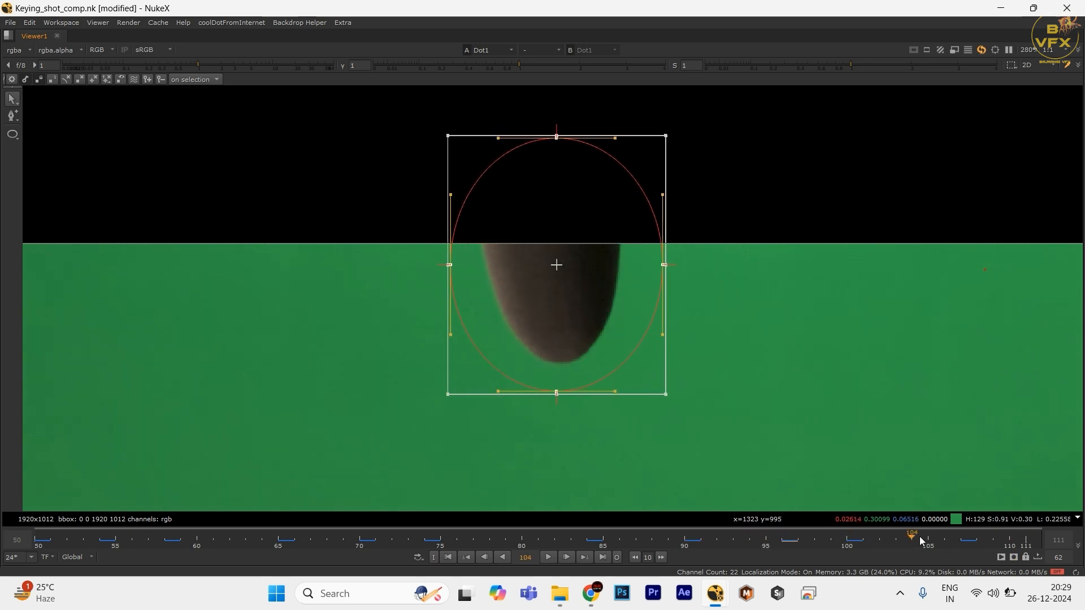
{"action": "left_click_drag", "start_coordinate": [637, 295], "coordinate": [612, 286]}
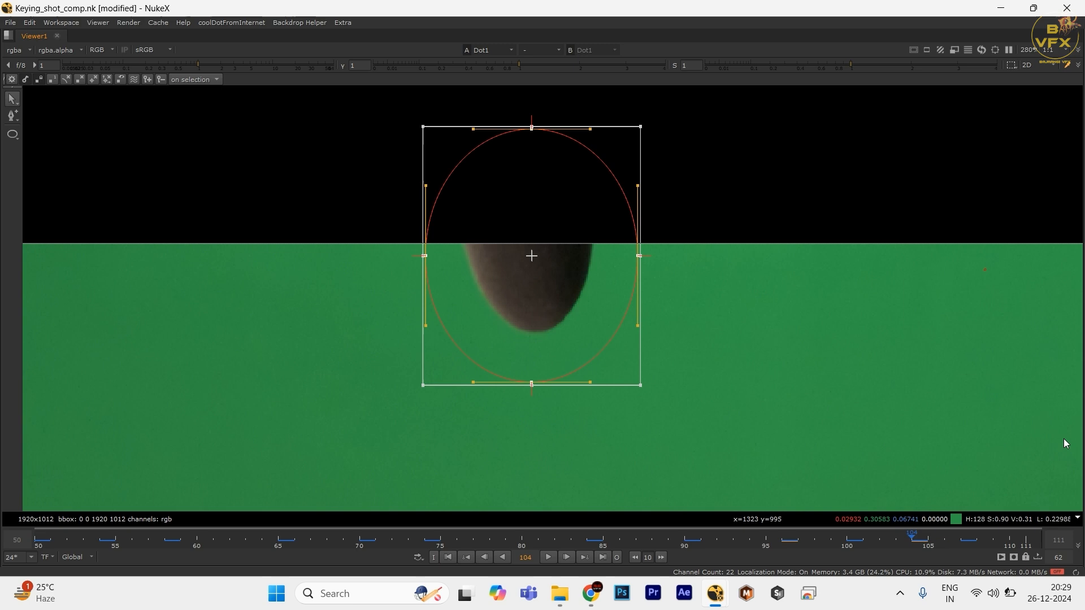
{"action": "left_click", "coordinate": [1019, 539]}
{"action": "left_click_drag", "start_coordinate": [538, 336], "coordinate": [513, 302]}
{"action": "left_click", "coordinate": [1029, 538]}
- Review the ellipse animation from frame 50 and stop at frame 80
{"action": "key", "text": "Home"}
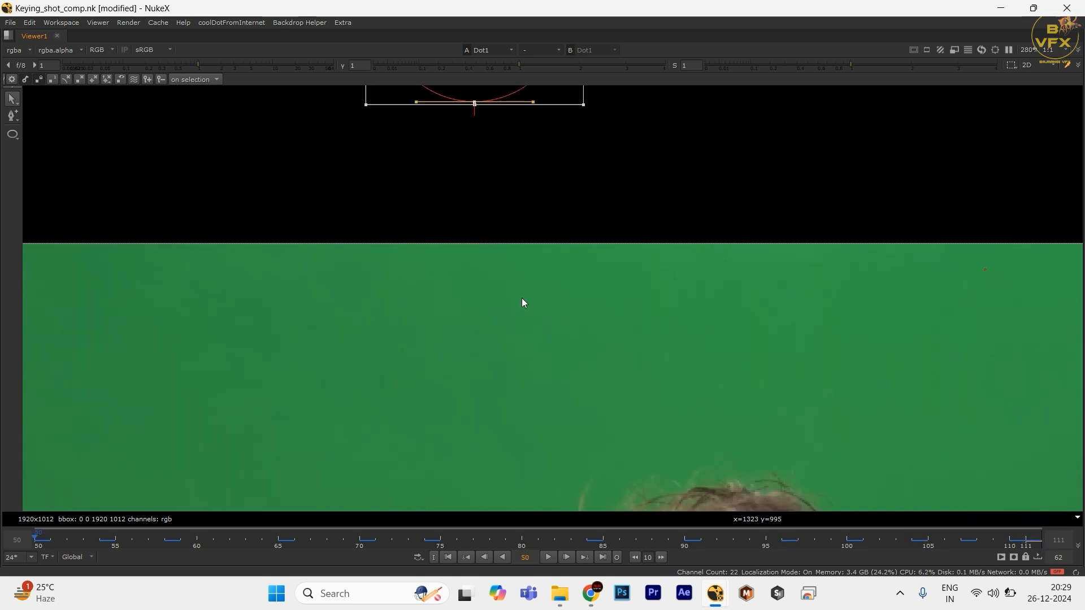
{"action": "scroll", "coordinate": [575, 377], "scroll_direction": "down", "scroll_amount": 4}
{"action": "left_click_drag", "start_coordinate": [563, 334], "coordinate": [439, 273]}
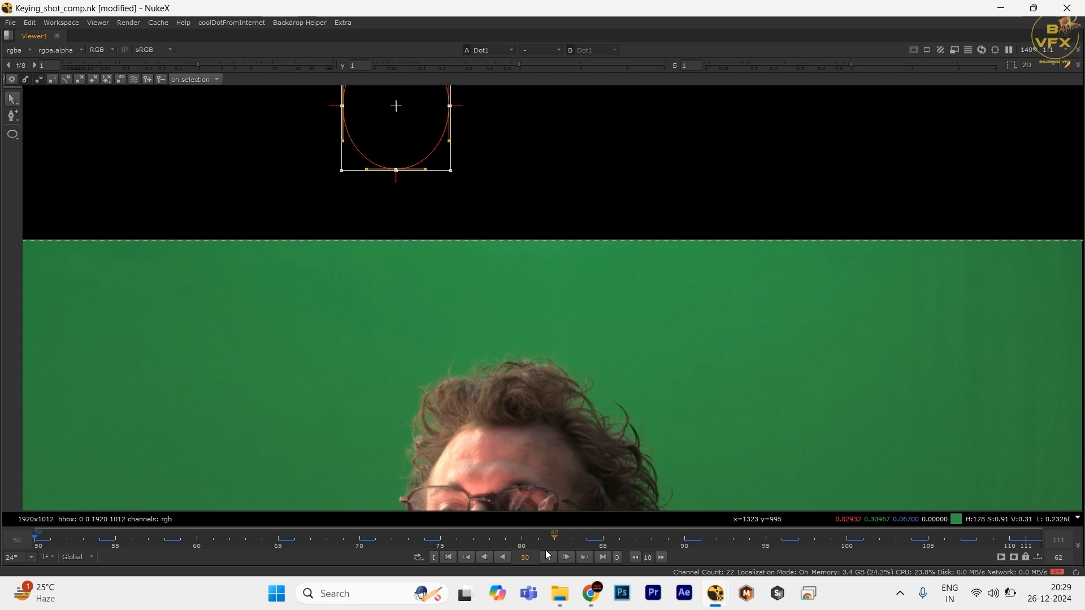
{"action": "left_click", "coordinate": [522, 537]}
- View the stencil Merge output and display the final Clamp node's alpha channel at frame 80
{"action": "key", "text": "space"}
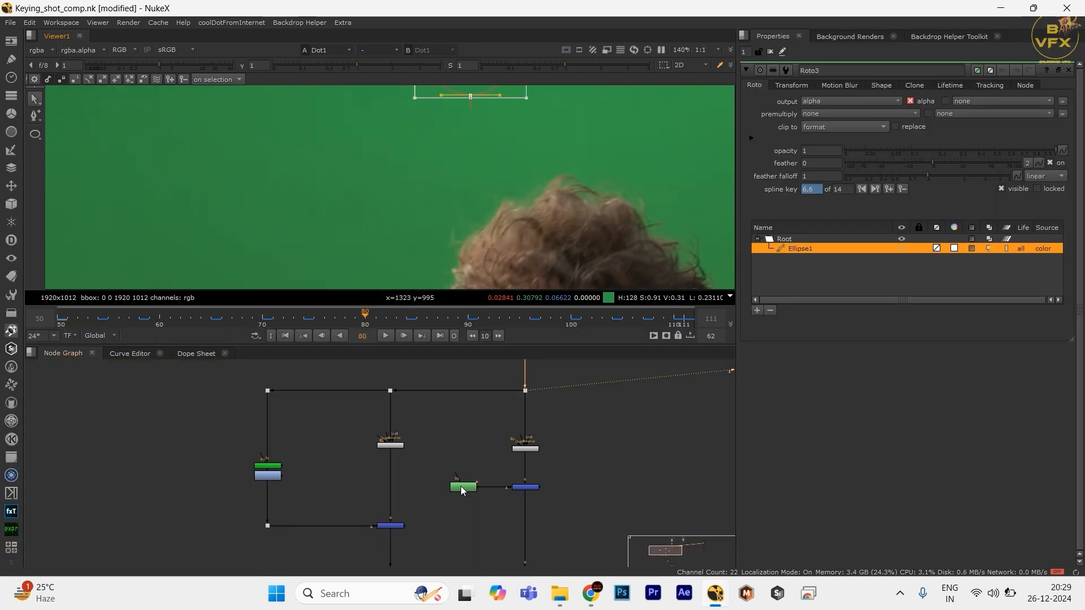
{"action": "scroll", "coordinate": [460, 486], "scroll_direction": "down", "scroll_amount": 3}
{"action": "left_click_drag", "start_coordinate": [502, 551], "coordinate": [403, 368]}
{"action": "scroll", "coordinate": [382, 442], "scroll_direction": "up", "scroll_amount": 5}
{"action": "left_click", "coordinate": [430, 419]}
{"action": "key", "text": "1"}
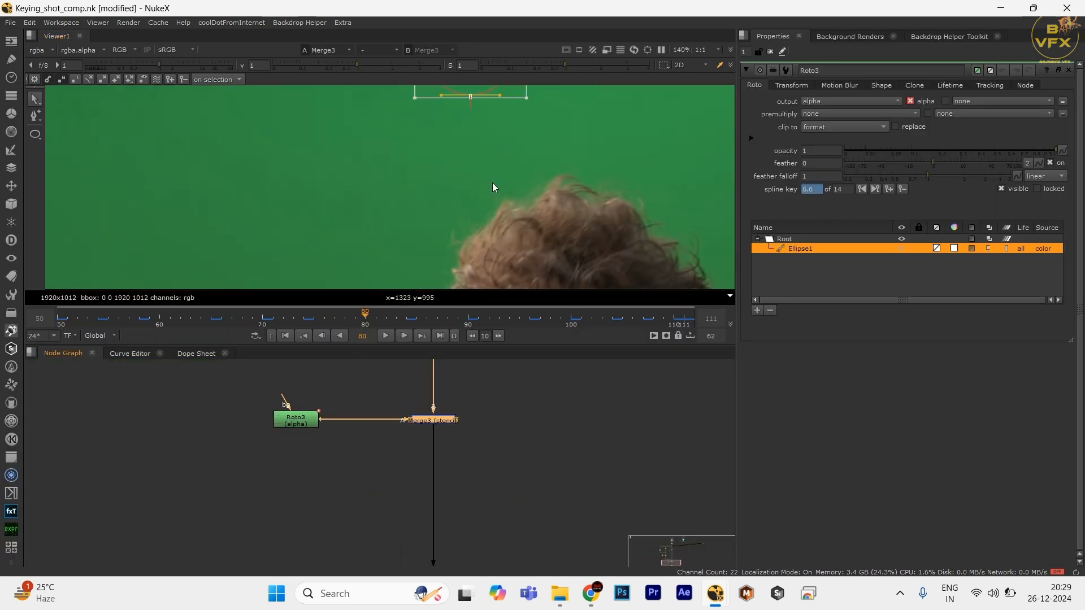
{"action": "scroll", "coordinate": [493, 180], "scroll_direction": "down", "scroll_amount": 2}
{"action": "left_click_drag", "start_coordinate": [493, 173], "coordinate": [511, 236]}
{"action": "scroll", "coordinate": [491, 490], "scroll_direction": "down", "scroll_amount": 3}
{"action": "left_click_drag", "start_coordinate": [493, 495], "coordinate": [456, 382]}
{"action": "left_click_drag", "start_coordinate": [538, 395], "coordinate": [398, 450]}
{"action": "key", "text": "1"}
{"action": "key", "text": "a"}
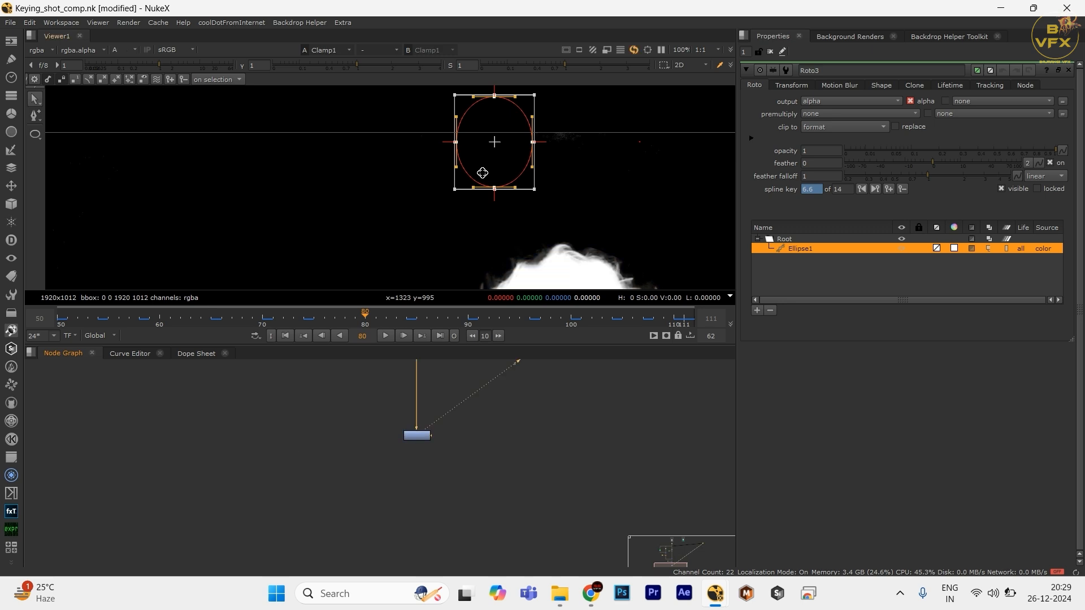
- Inspect the final alpha beside the ellipse along the frame's upper edge at close range
{"action": "scroll", "coordinate": [559, 147], "scroll_direction": "up", "scroll_amount": 5}
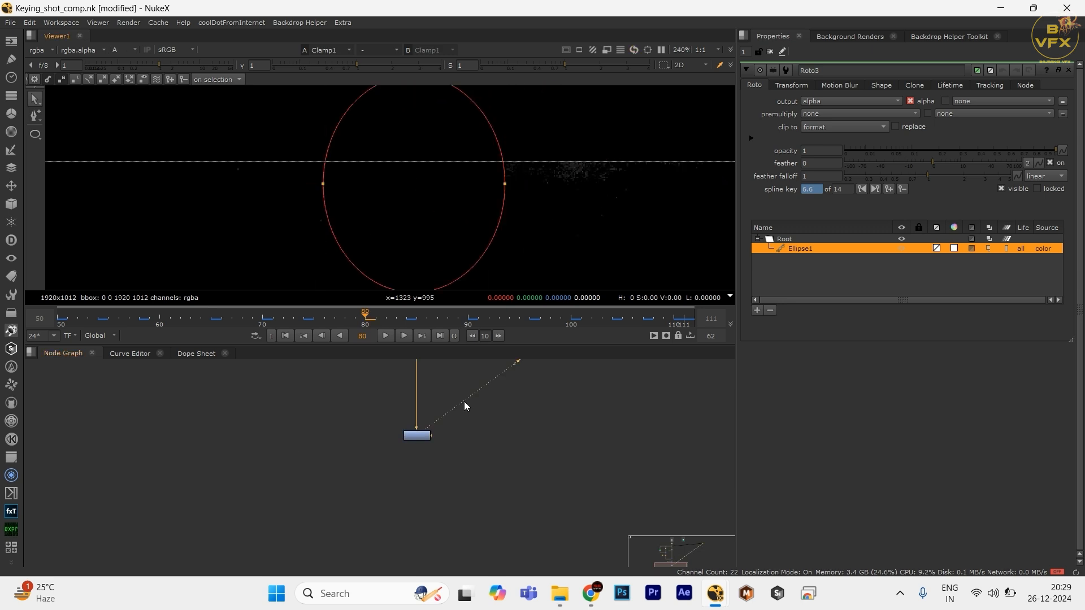
{"action": "scroll", "coordinate": [444, 415], "scroll_direction": "down", "scroll_amount": 3}
{"action": "left_click_drag", "start_coordinate": [443, 367], "coordinate": [443, 493]}
{"action": "key", "text": "space"}
{"action": "left_click_drag", "start_coordinate": [496, 439], "coordinate": [446, 353]}
{"action": "scroll", "coordinate": [454, 342], "scroll_direction": "up", "scroll_amount": 2}
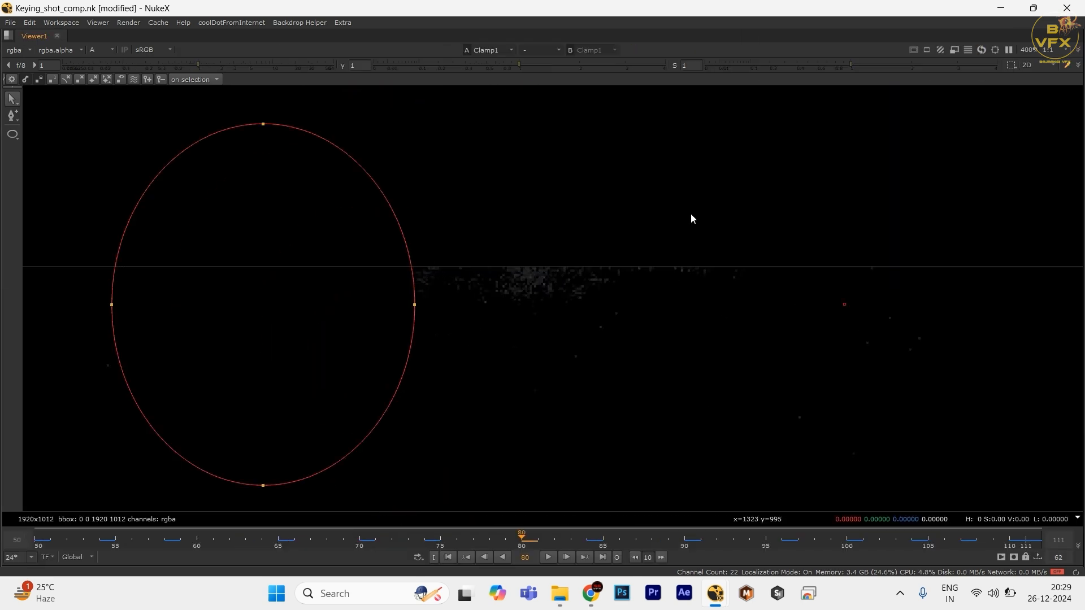
{"action": "left_click_drag", "start_coordinate": [697, 196], "coordinate": [366, 360]}
{"action": "scroll", "coordinate": [487, 329], "scroll_direction": "down", "scroll_amount": 3}
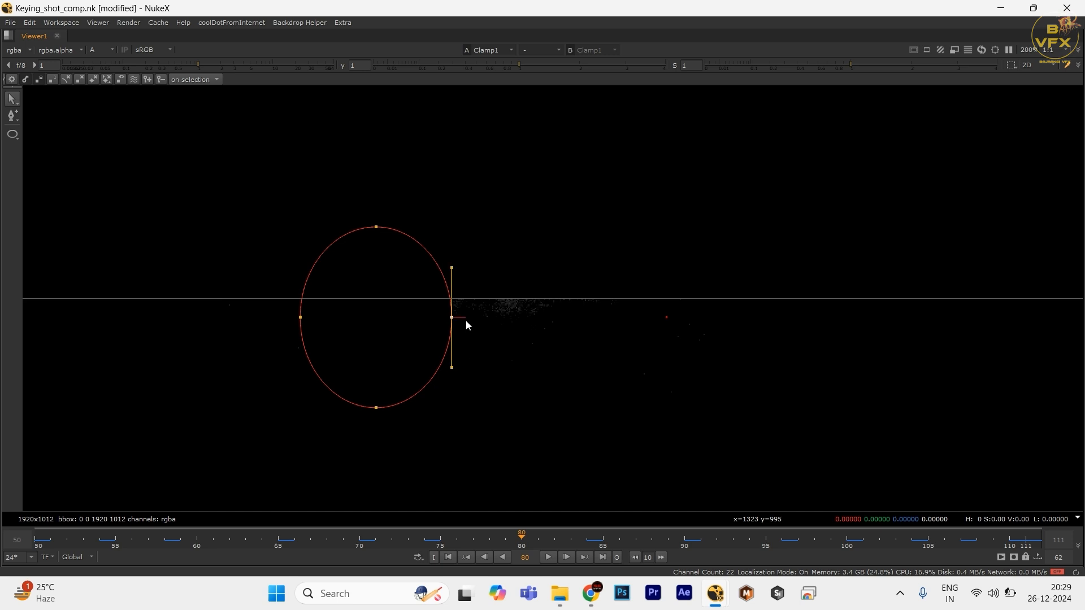
- Enable ripple edit on all keyframes, widen the ellipse over the area beside it, and turn the overlay off
{"action": "key", "text": "ctrl+a"}
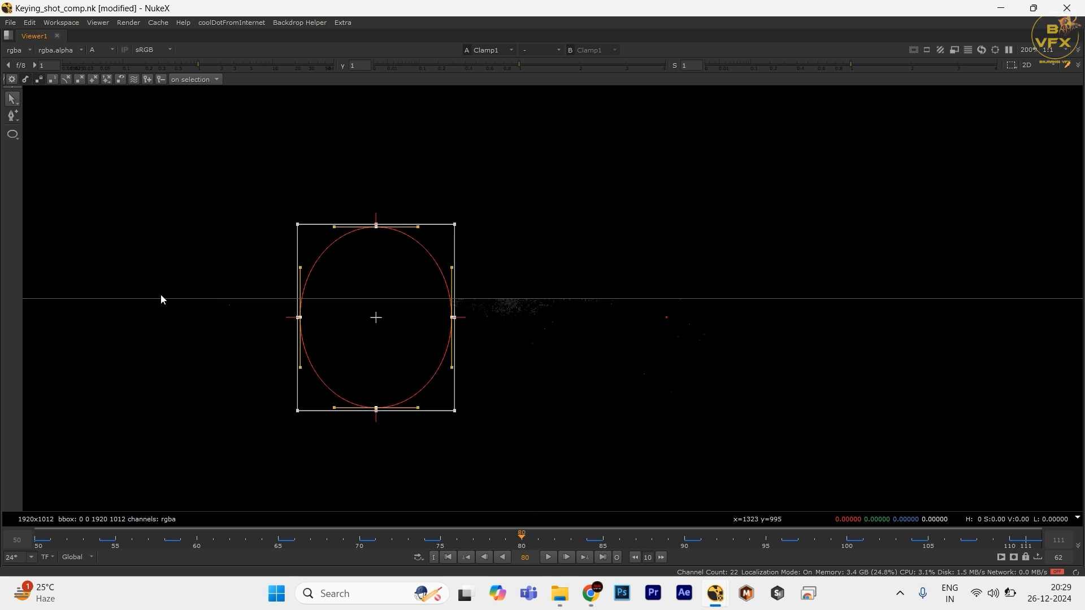
{"action": "left_click", "coordinate": [138, 80]}
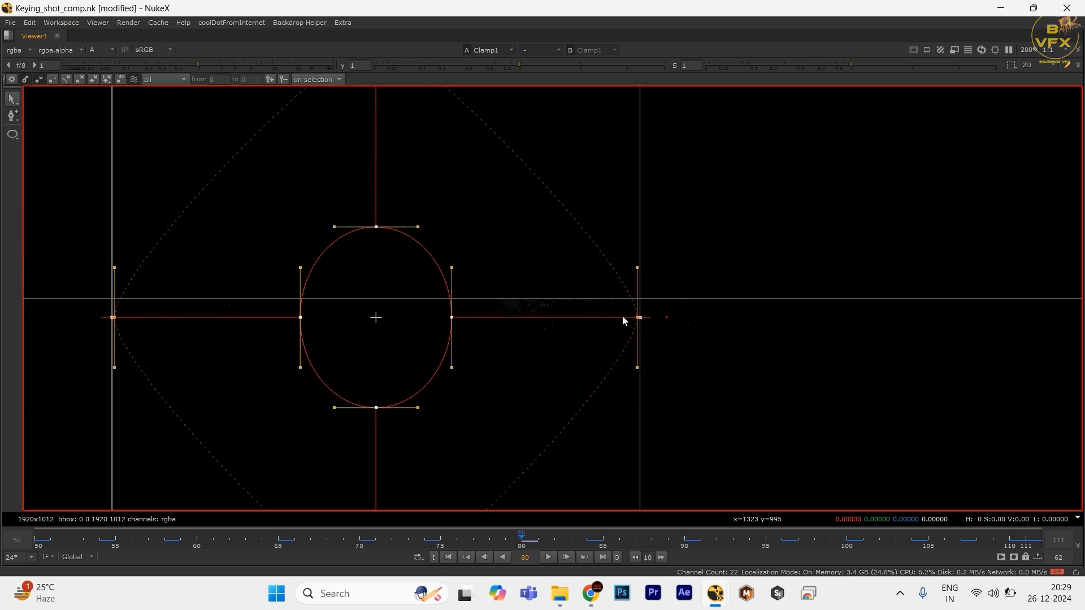
{"action": "scroll", "coordinate": [622, 317], "scroll_direction": "down", "scroll_amount": 2}
{"action": "left_click_drag", "start_coordinate": [576, 258], "coordinate": [416, 365]}
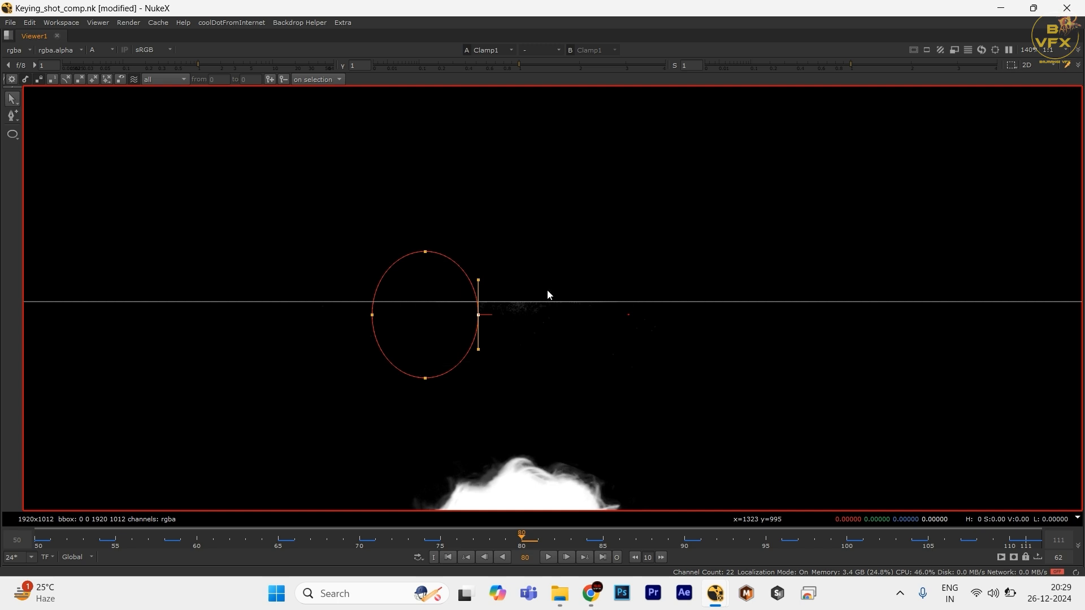
{"action": "left_click_drag", "start_coordinate": [547, 290], "coordinate": [360, 360]}
{"action": "left_click_drag", "start_coordinate": [570, 316], "coordinate": [598, 315]}
{"action": "scroll", "coordinate": [565, 313], "scroll_direction": "up", "scroll_amount": 6}
{"action": "key", "text": "o"}
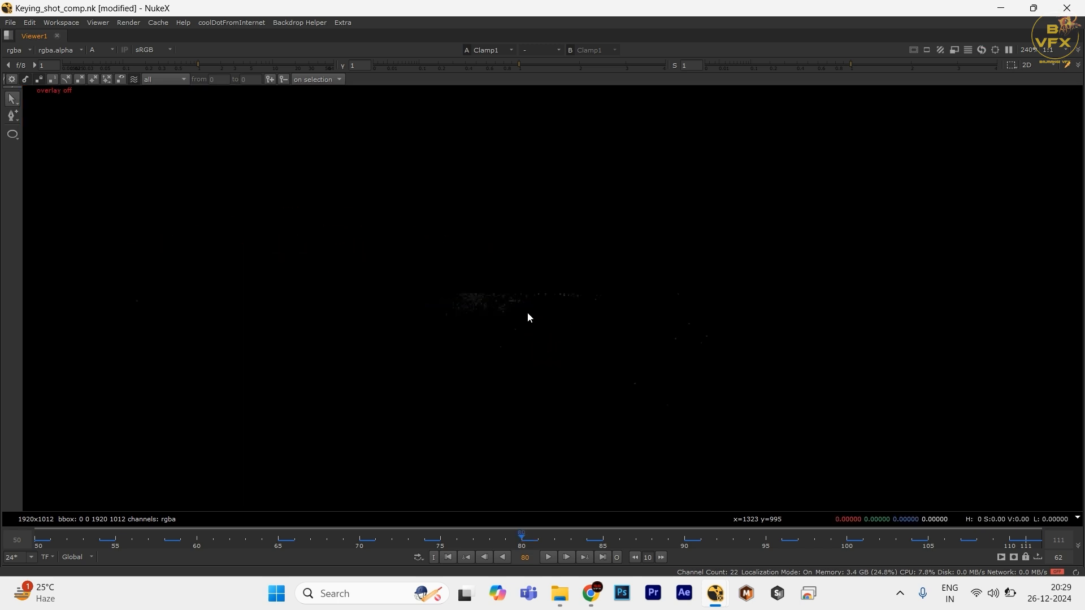
- Show the overlay and stretch the stencil ellipse's side point over the faint specks beside it at frame 80
{"action": "key", "text": "o"}
{"action": "scroll", "coordinate": [507, 321], "scroll_direction": "down", "scroll_amount": 3}
{"action": "key", "text": "space"}
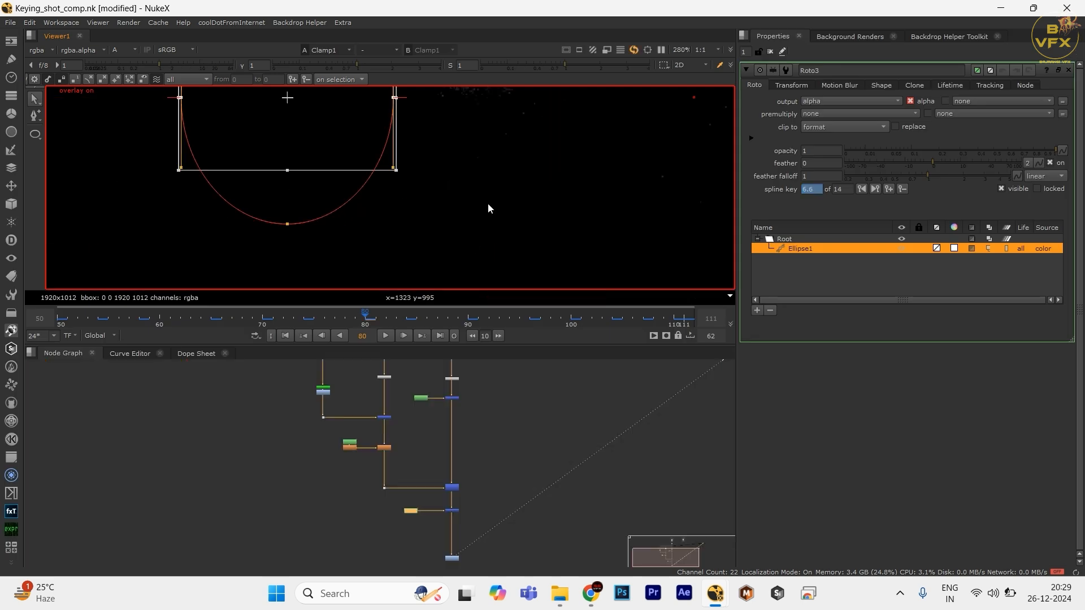
{"action": "scroll", "coordinate": [484, 200], "scroll_direction": "down", "scroll_amount": 2}
{"action": "scroll", "coordinate": [439, 514], "scroll_direction": "up", "scroll_amount": 3}
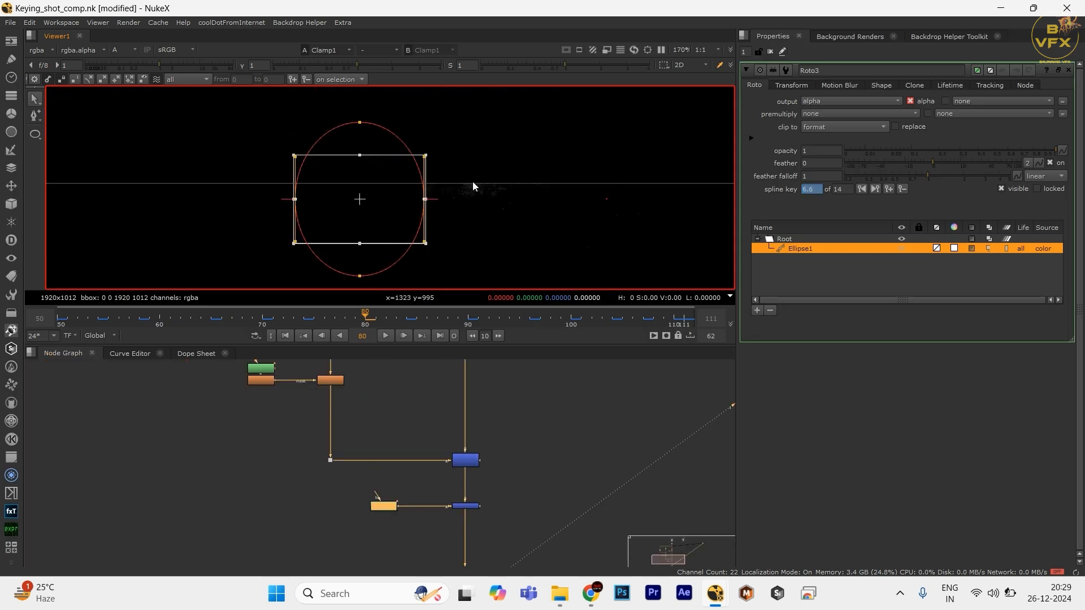
{"action": "left_click", "coordinate": [474, 141]}
{"action": "left_click_drag", "start_coordinate": [425, 199], "coordinate": [572, 195]}
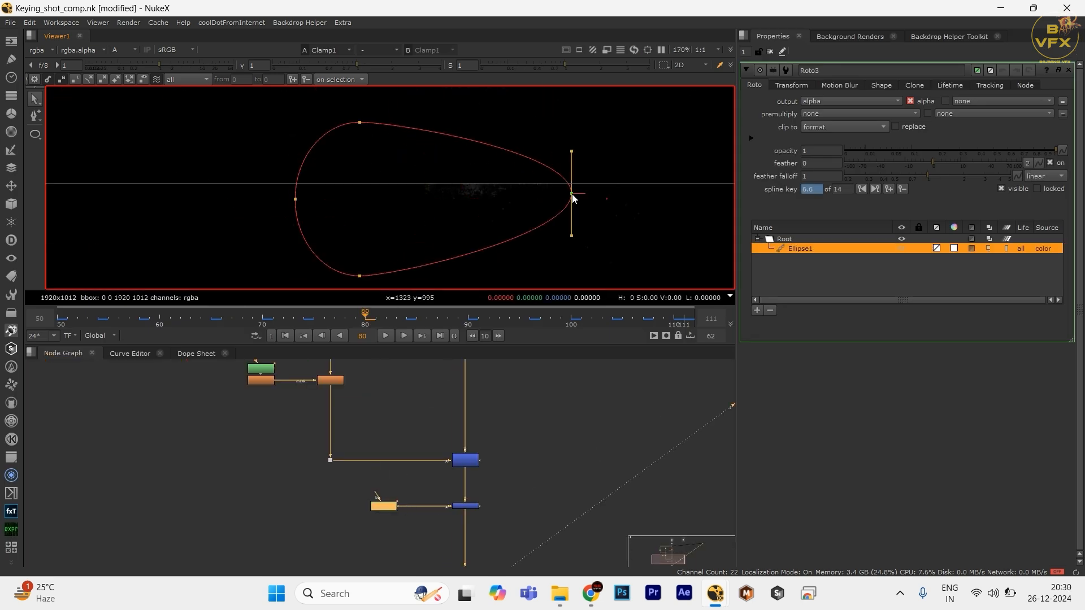
- Check the widened ellipse's coverage along the frame's upper edge and return the viewer to the colour image
{"action": "key", "text": "space"}
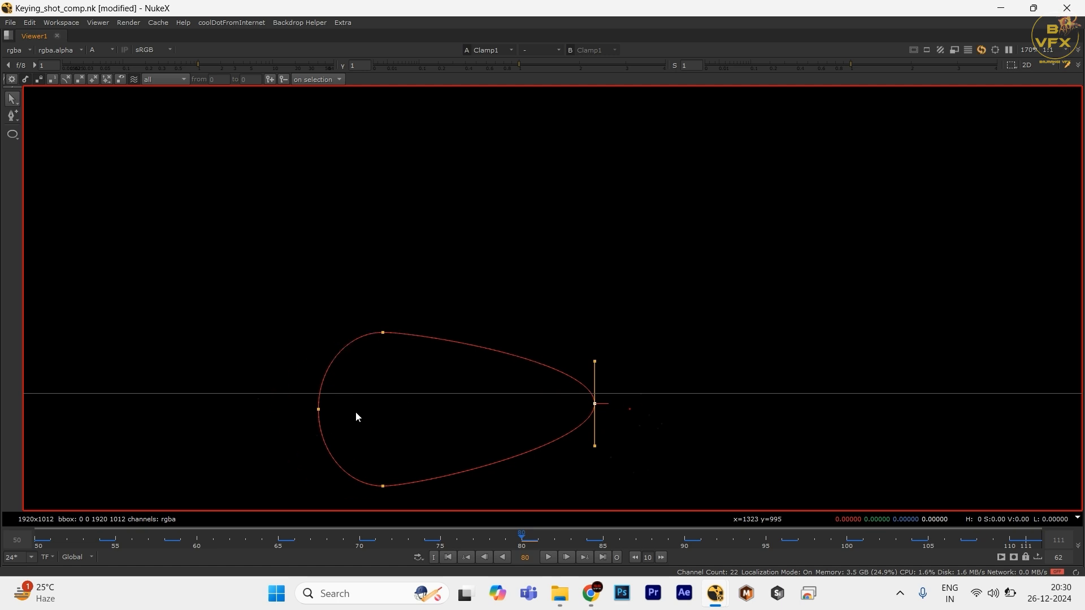
{"action": "left_click_drag", "start_coordinate": [356, 412], "coordinate": [327, 389]}
{"action": "left_click_drag", "start_coordinate": [711, 238], "coordinate": [305, 480]}
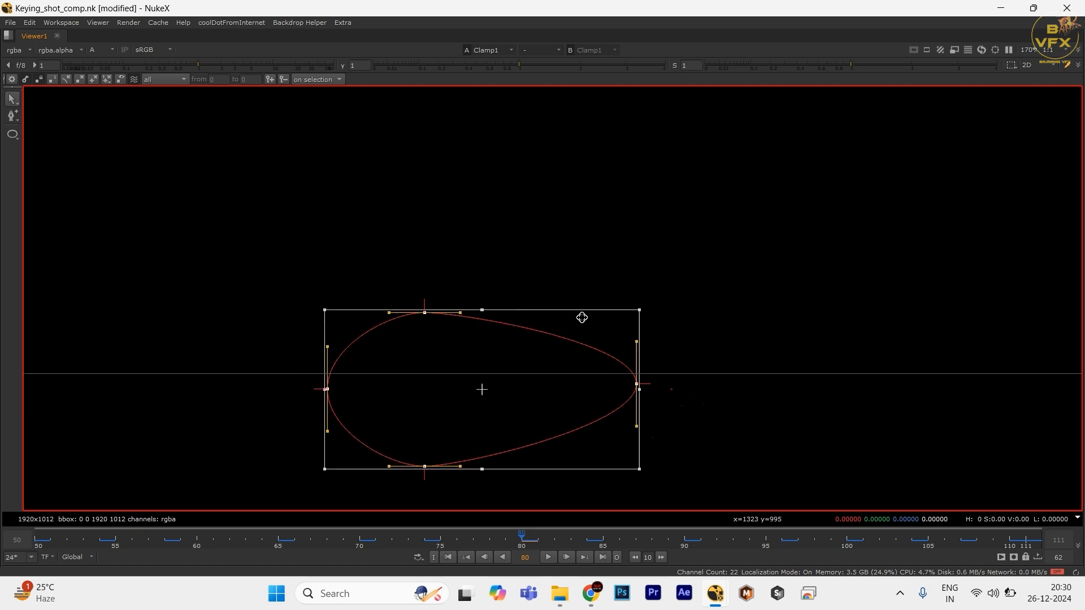
{"action": "scroll", "coordinate": [582, 317], "scroll_direction": "down", "scroll_amount": 5}
{"action": "key", "text": "space"}
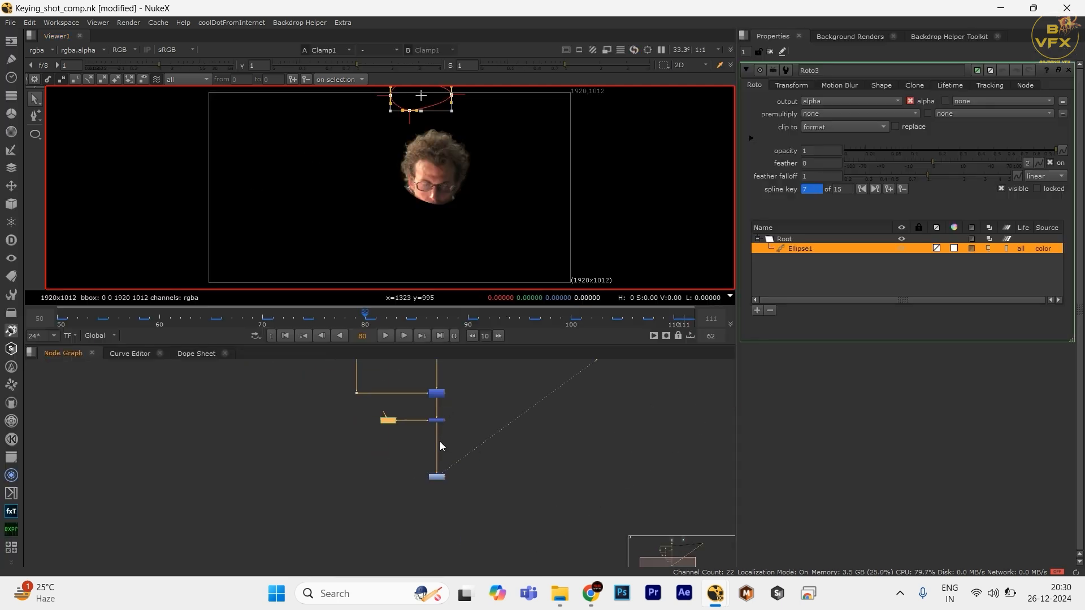
- Examine the node graph around Roto3, its stencil Merge and the final Clamp
{"action": "scroll", "coordinate": [439, 445], "scroll_direction": "up", "scroll_amount": 3}
{"action": "left_click", "coordinate": [443, 496]}
{"action": "scroll", "coordinate": [451, 411], "scroll_direction": "down", "scroll_amount": 3}
{"action": "left_click_drag", "start_coordinate": [454, 373], "coordinate": [457, 459]}
{"action": "left_click_drag", "start_coordinate": [488, 504], "coordinate": [340, 553]}
{"action": "left_click_drag", "start_coordinate": [454, 499], "coordinate": [283, 522]}
{"action": "scroll", "coordinate": [403, 474], "scroll_direction": "up", "scroll_amount": 3}
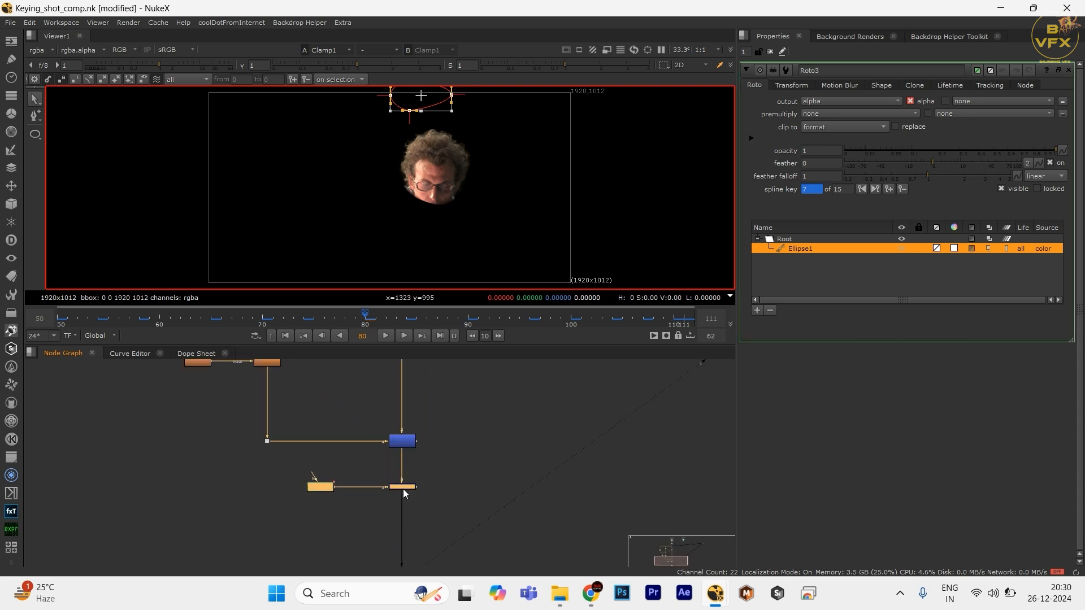
{"action": "left_click_drag", "start_coordinate": [402, 489], "coordinate": [392, 417]}
{"action": "scroll", "coordinate": [404, 500], "scroll_direction": "down", "scroll_amount": 1}
{"action": "left_click", "coordinate": [425, 458]}
{"action": "scroll", "coordinate": [427, 458], "scroll_direction": "down", "scroll_amount": 1}
{"action": "left_click_drag", "start_coordinate": [427, 459], "coordinate": [375, 560]}
{"action": "scroll", "coordinate": [398, 481], "scroll_direction": "down", "scroll_amount": 2}
{"action": "mouse_move", "coordinate": [398, 481]}
{"action": "left_mouse_down"}
{"action": "mouse_move", "coordinate": [429, 530]}
{"action": "mouse_move", "coordinate": [385, 479]}
{"action": "mouse_move", "coordinate": [479, 552]}
{"action": "mouse_move", "coordinate": [549, 554]}
{"action": "left_mouse_up"}
{"action": "scroll", "coordinate": [399, 486], "scroll_direction": "down", "scroll_amount": 1}
{"action": "scroll", "coordinate": [384, 483], "scroll_direction": "up", "scroll_amount": 3}
{"action": "left_click", "coordinate": [504, 488]}
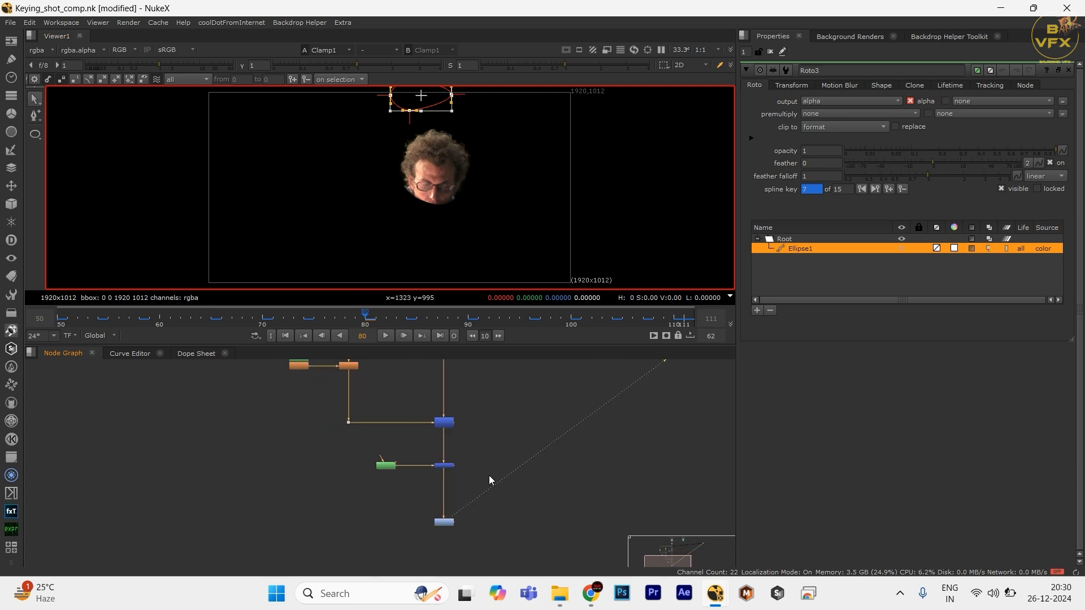
- Insert a Blur node between Roto3 and the stencil Merge and set its size to 8
{"action": "left_click_drag", "start_coordinate": [433, 472], "coordinate": [438, 544]}
{"action": "scroll", "coordinate": [438, 544], "scroll_direction": "up", "scroll_amount": 2}
{"action": "left_click", "coordinate": [412, 523]}
{"action": "key", "text": "b"}
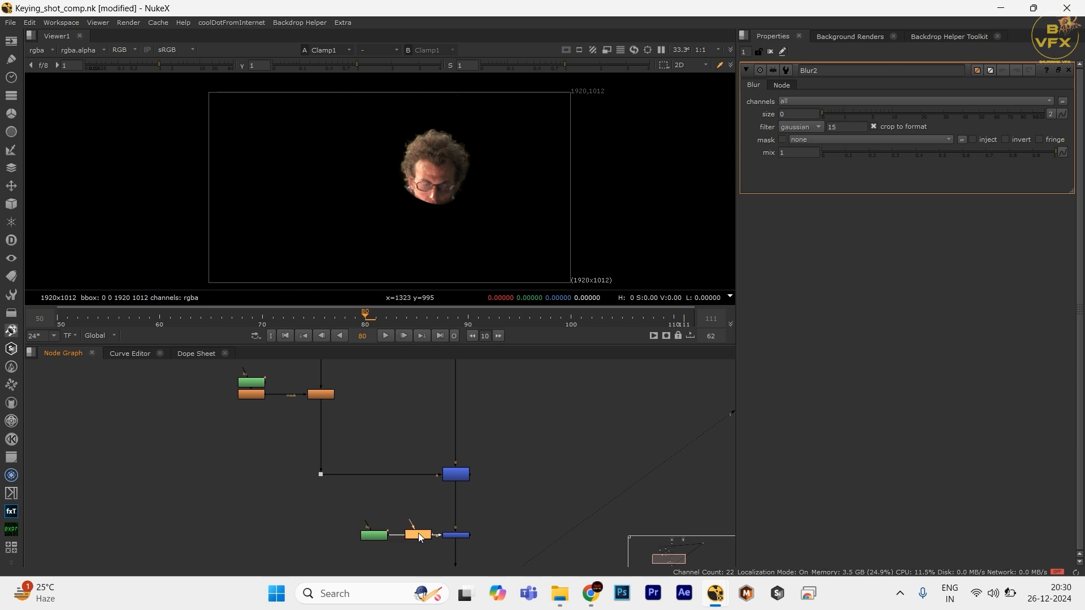
{"action": "left_click_drag", "start_coordinate": [856, 117], "coordinate": [885, 118]}
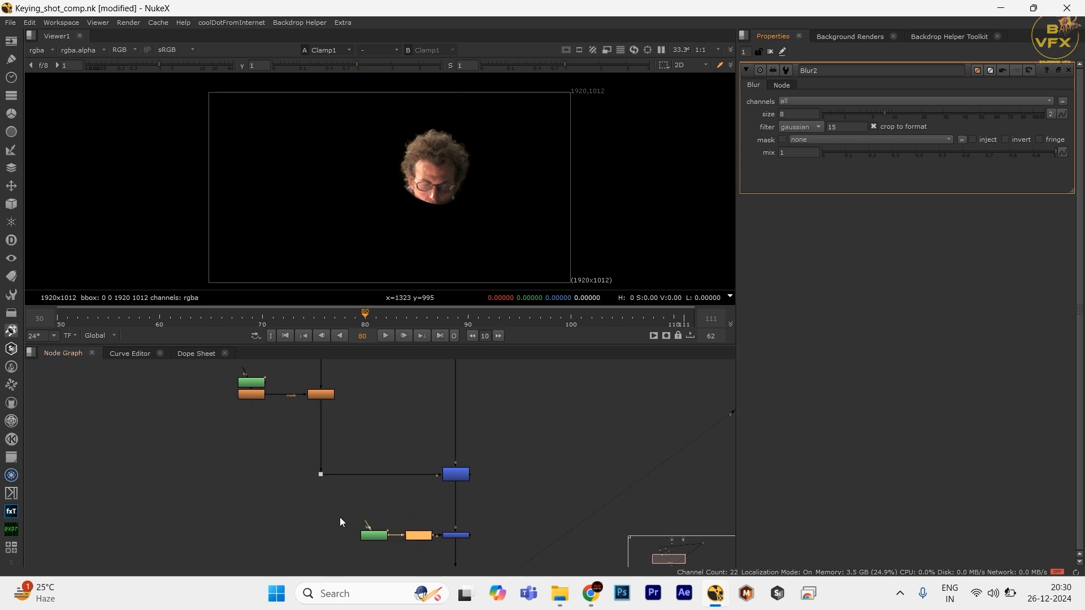
- View the alpha of Merge2 and then of Keylight1 to compare the hair edges at close range
{"action": "left_click_drag", "start_coordinate": [340, 517], "coordinate": [323, 377]}
{"action": "left_click", "coordinate": [351, 444]}
{"action": "scroll", "coordinate": [473, 522], "scroll_direction": "down", "scroll_amount": 4}
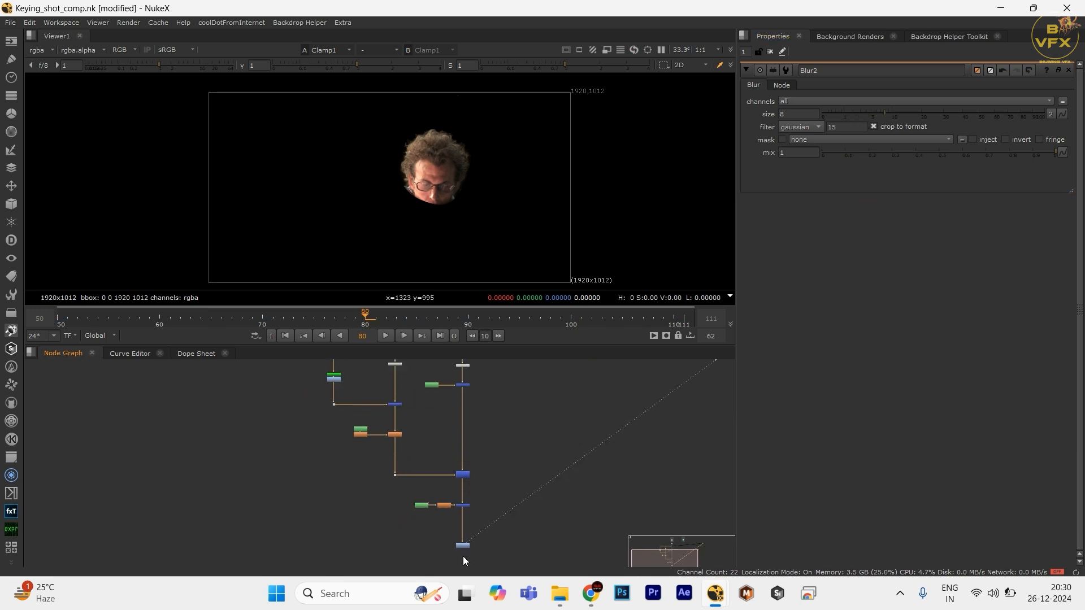
{"action": "scroll", "coordinate": [462, 556], "scroll_direction": "up", "scroll_amount": 3}
{"action": "key", "text": "space"}
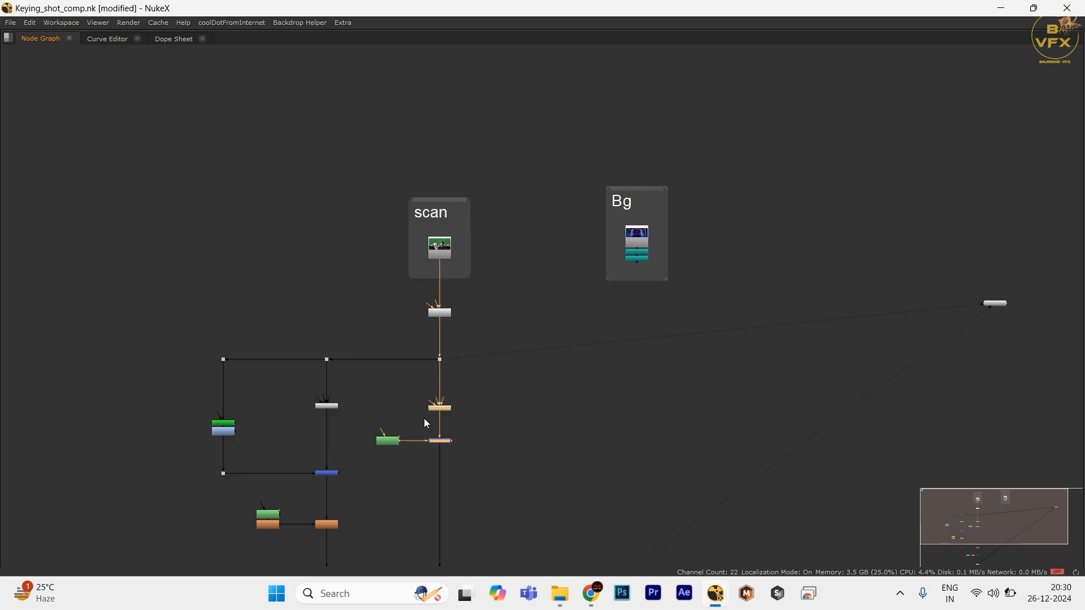
{"action": "left_click_drag", "start_coordinate": [427, 424], "coordinate": [421, 402]}
{"action": "left_click_drag", "start_coordinate": [417, 404], "coordinate": [500, 463]}
{"action": "key", "text": "1"}
{"action": "key", "text": "space"}
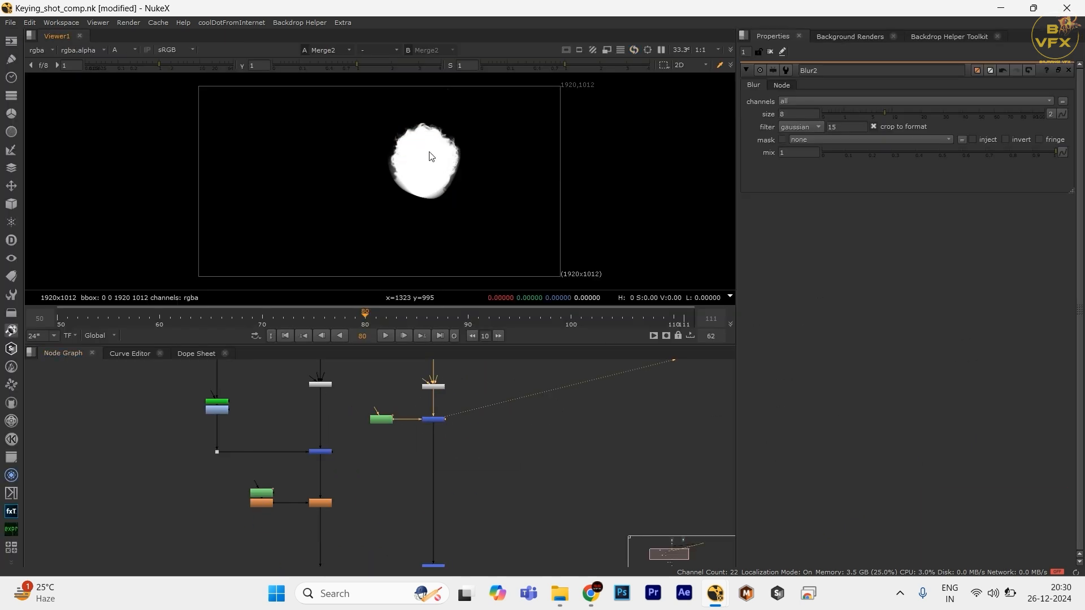
{"action": "scroll", "coordinate": [429, 157], "scroll_direction": "up", "scroll_amount": 6}
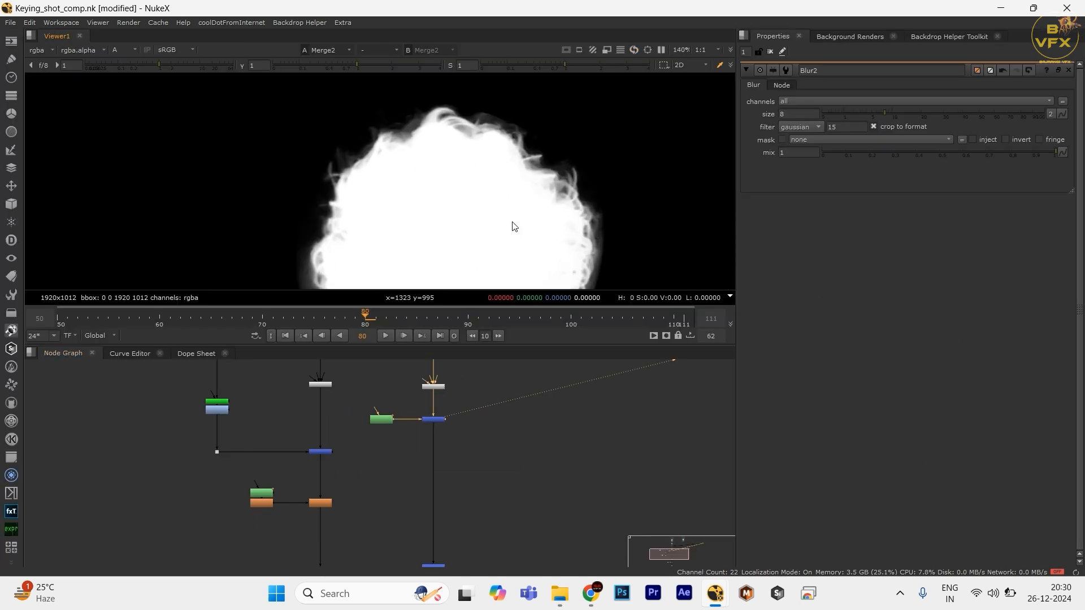
{"action": "left_click_drag", "start_coordinate": [424, 392], "coordinate": [422, 393]}
{"action": "key", "text": "1"}
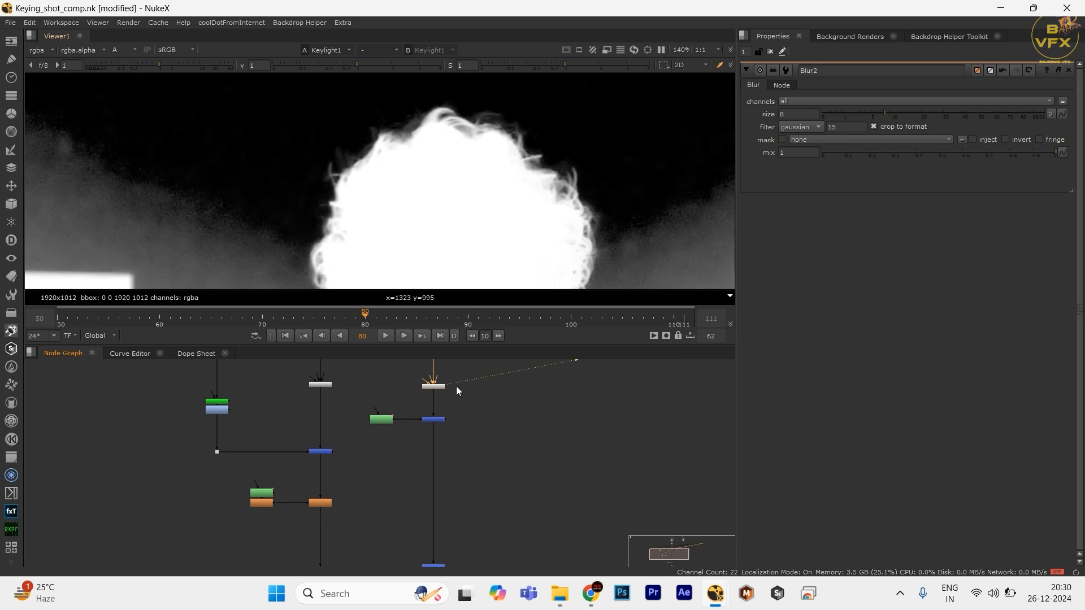
- Open Roto1, ripple edit all keyframes to feather the head shape's two upper points outward, and turn the overlay off
{"action": "double_click", "coordinate": [389, 420]}
{"action": "key", "text": "space"}
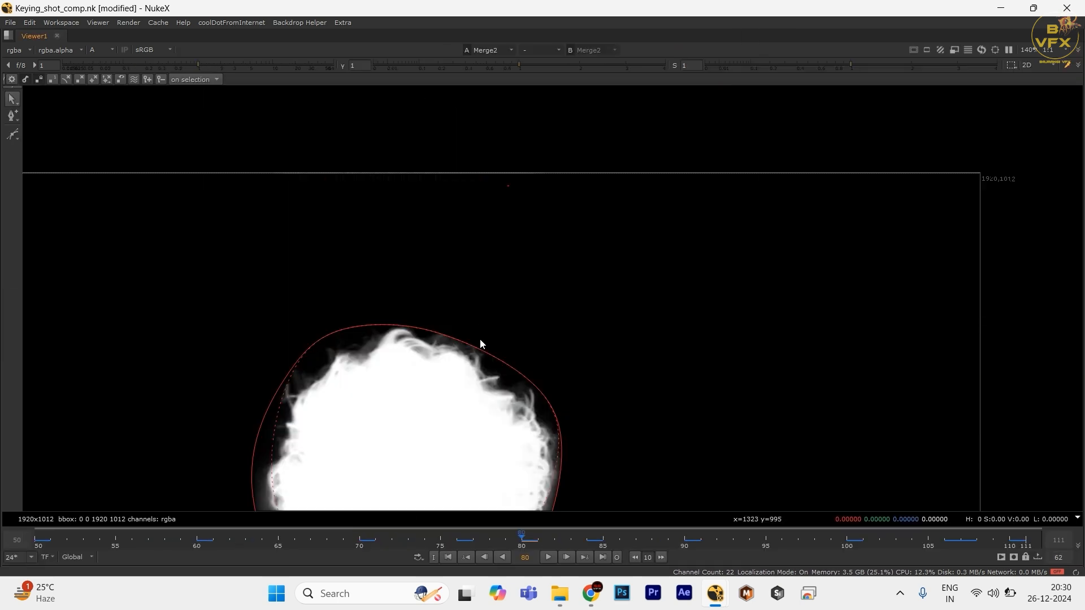
{"action": "left_click", "coordinate": [480, 340]}
{"action": "left_click", "coordinate": [422, 325]}
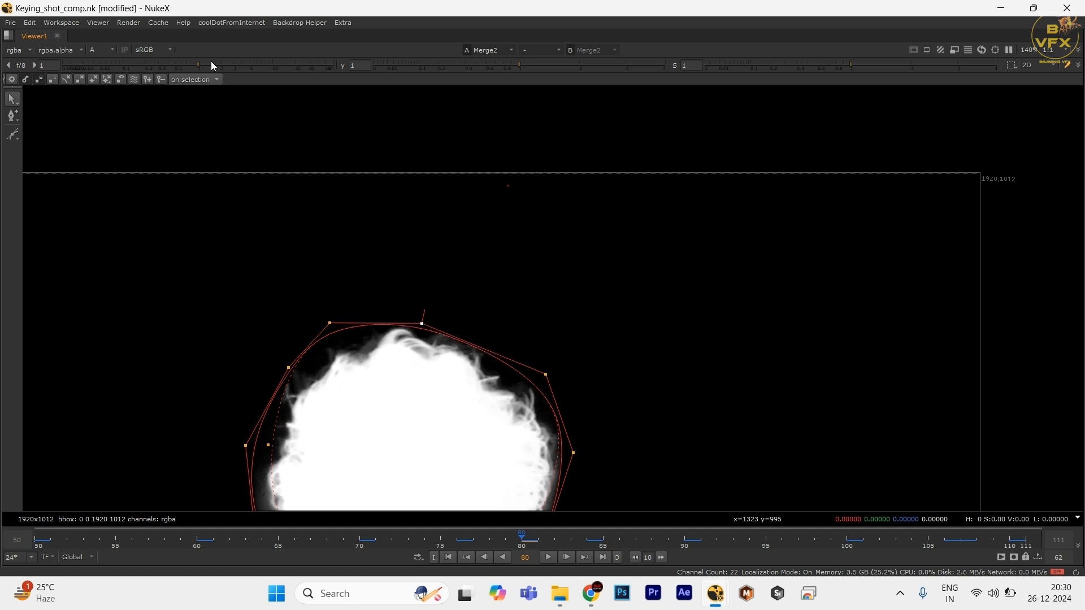
{"action": "left_click_drag", "start_coordinate": [599, 276], "coordinate": [409, 390]}
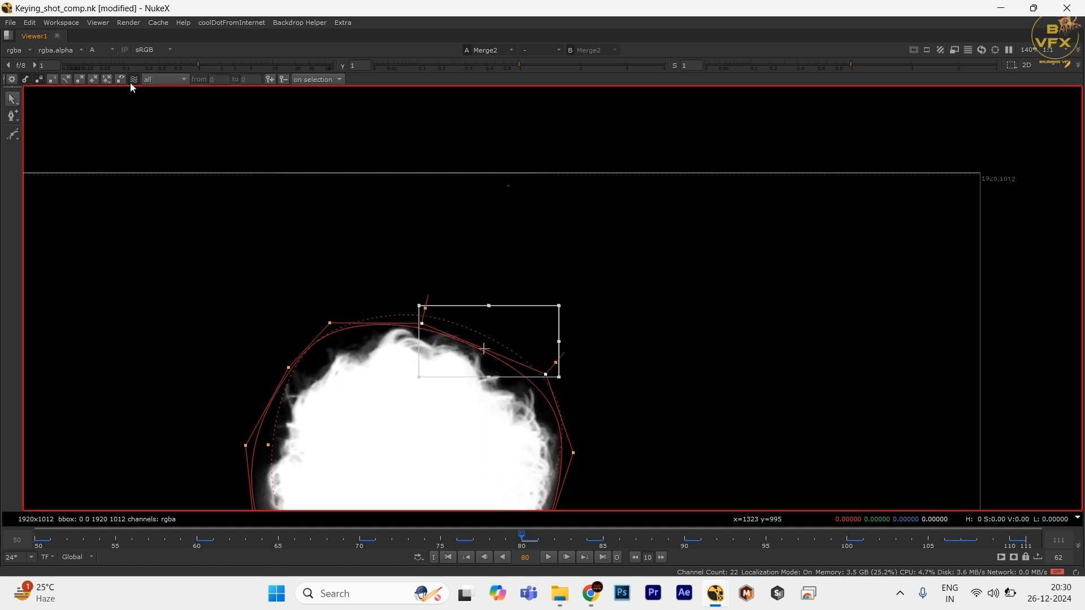
{"action": "key", "text": "o"}
{"action": "key", "text": "space"}
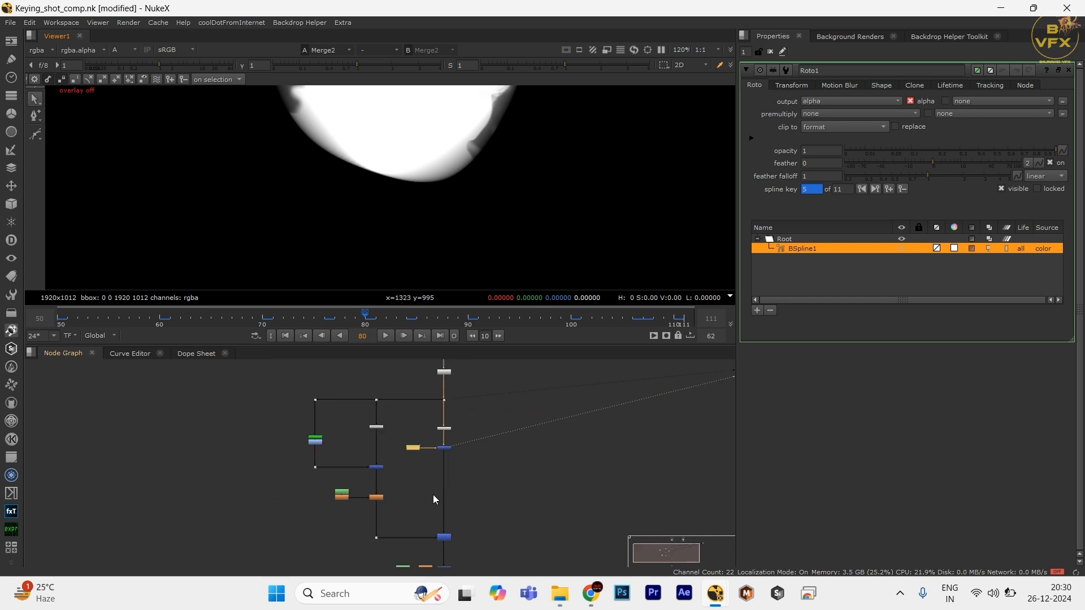
- View in turn the core matte's Dot, the ChannelMerge, the stencil Merge and Clamp1 to follow the matte's build-up
{"action": "left_click_drag", "start_coordinate": [433, 494], "coordinate": [458, 380]}
{"action": "scroll", "coordinate": [405, 406], "scroll_direction": "up", "scroll_amount": 5}
{"action": "left_click", "coordinate": [394, 449]}
{"action": "key", "text": "1"}
{"action": "key", "text": "f"}
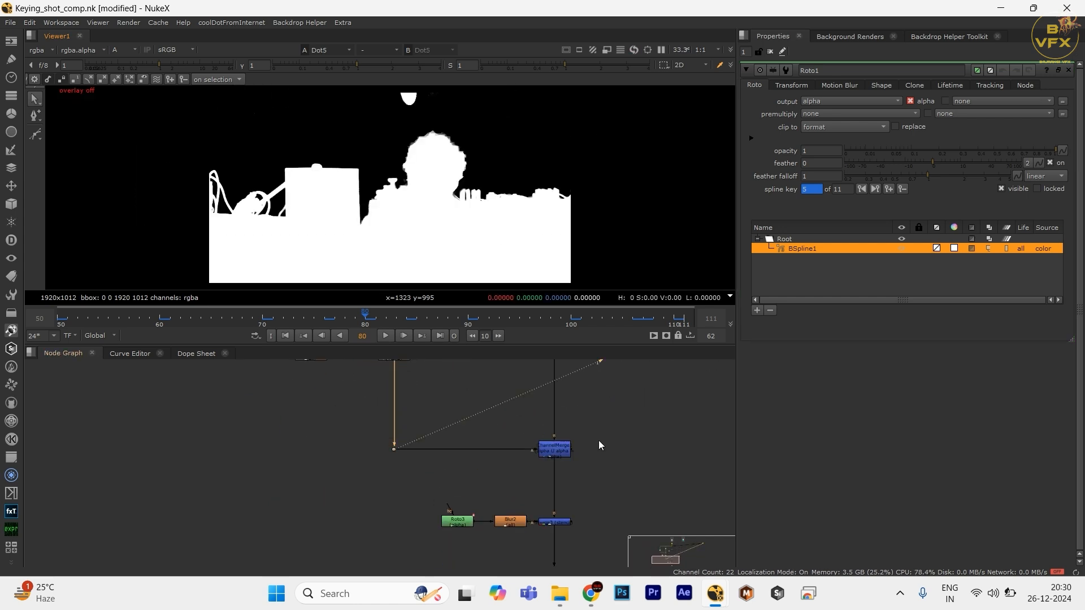
{"action": "left_click_drag", "start_coordinate": [624, 432], "coordinate": [424, 372]}
{"action": "key", "text": "1"}
{"action": "scroll", "coordinate": [433, 375], "scroll_direction": "up", "scroll_amount": 2}
{"action": "left_click_drag", "start_coordinate": [501, 396], "coordinate": [430, 441]}
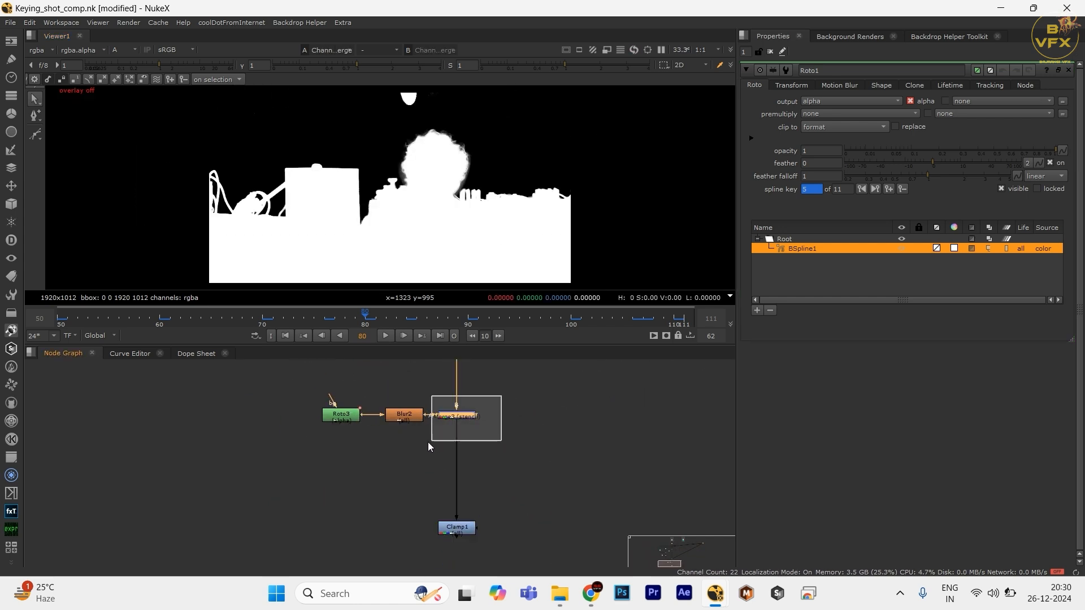
{"action": "key", "text": "1"}
{"action": "left_click_drag", "start_coordinate": [537, 476], "coordinate": [385, 567]}
{"action": "key", "text": "1"}
- Compare Clamp1's alpha with its colour image and examine the end of the node graph
{"action": "key", "text": "a"}
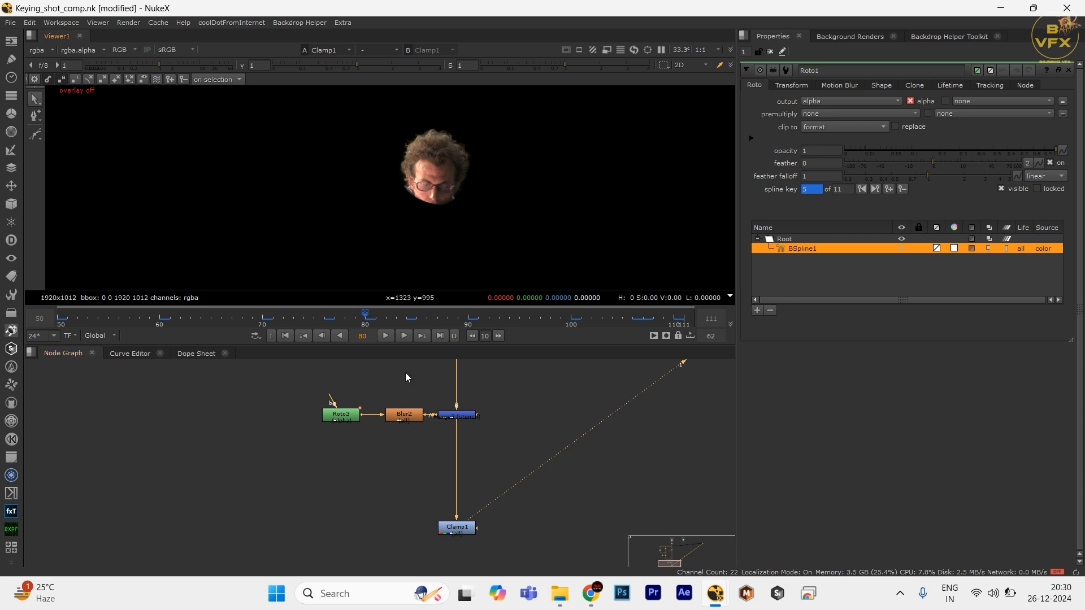
{"action": "key", "text": "a"}
{"action": "key", "text": "a"}
{"action": "key", "text": "a"}
{"action": "key", "text": "a"}
{"action": "scroll", "coordinate": [451, 532], "scroll_direction": "down", "scroll_amount": 2}
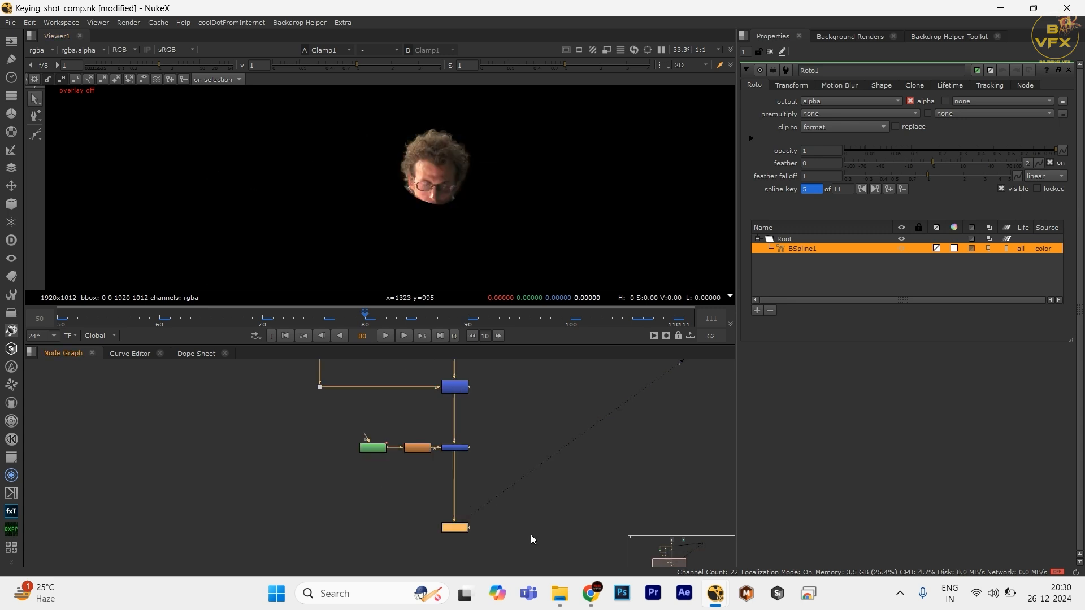
{"action": "scroll", "coordinate": [487, 429], "scroll_direction": "down", "scroll_amount": 1}
{"action": "left_click_drag", "start_coordinate": [473, 402], "coordinate": [421, 474]}
{"action": "left_click_drag", "start_coordinate": [363, 365], "coordinate": [390, 402]}
{"action": "left_click_drag", "start_coordinate": [418, 531], "coordinate": [348, 409]}
{"action": "scroll", "coordinate": [330, 512], "scroll_direction": "up", "scroll_amount": 2}
{"action": "left_click", "coordinate": [330, 513]}
{"action": "left_click_drag", "start_coordinate": [501, 518], "coordinate": [441, 469]}
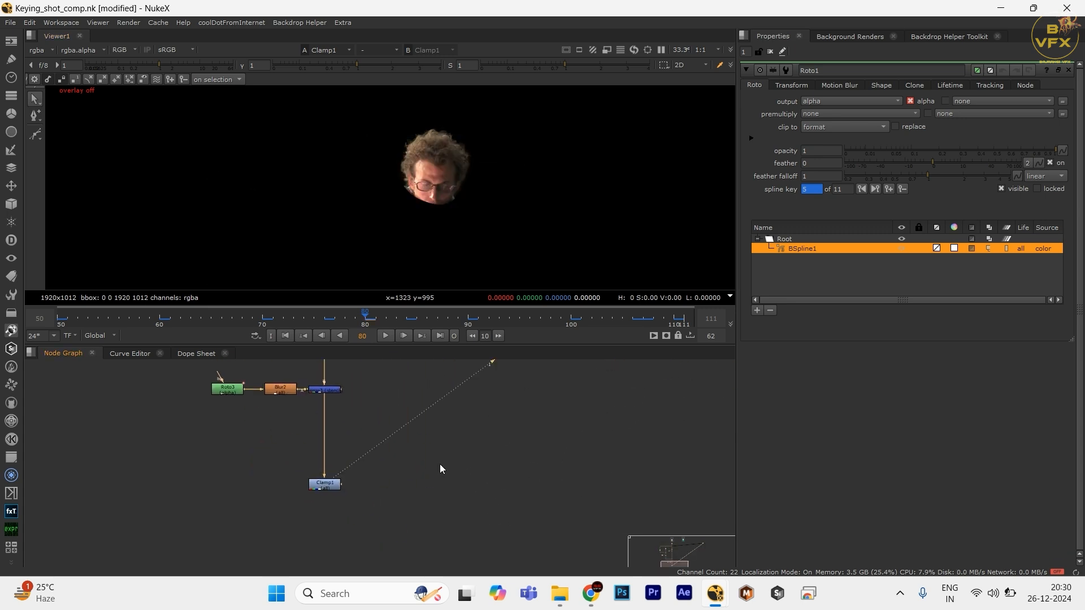
- Add a Copy node beside Clamp1 in empty space of the node graph
{"action": "left_click_drag", "start_coordinate": [233, 462], "coordinate": [472, 501]}
{"action": "left_click", "coordinate": [456, 501]}
{"action": "key", "text": "k"}
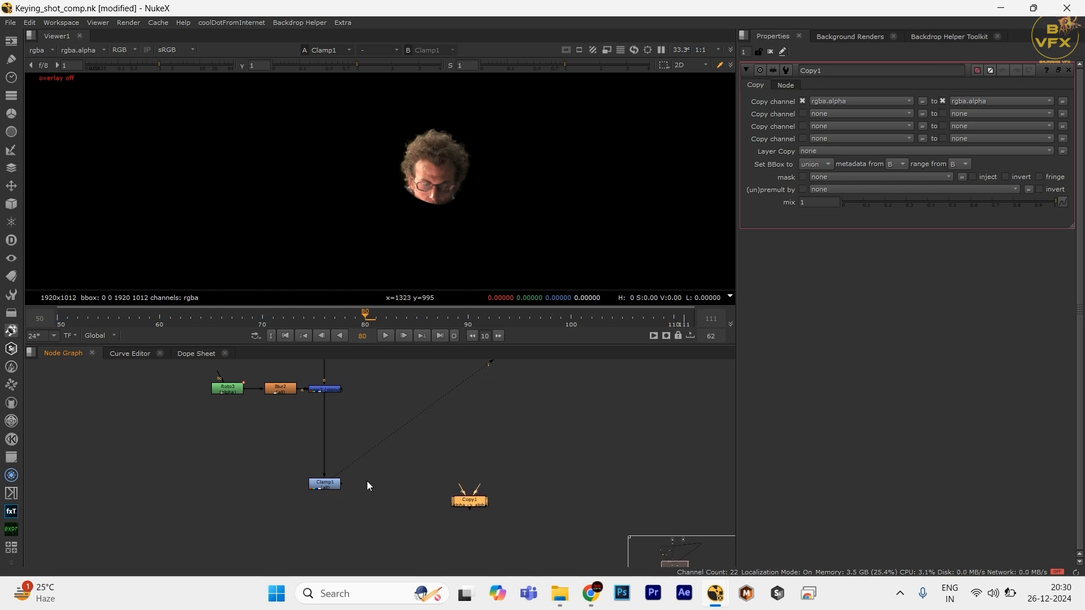
- Connect the Copy node's A input to Clamp1 and align the Copy level with it
{"action": "scroll", "coordinate": [368, 485], "scroll_direction": "down", "scroll_amount": 2}
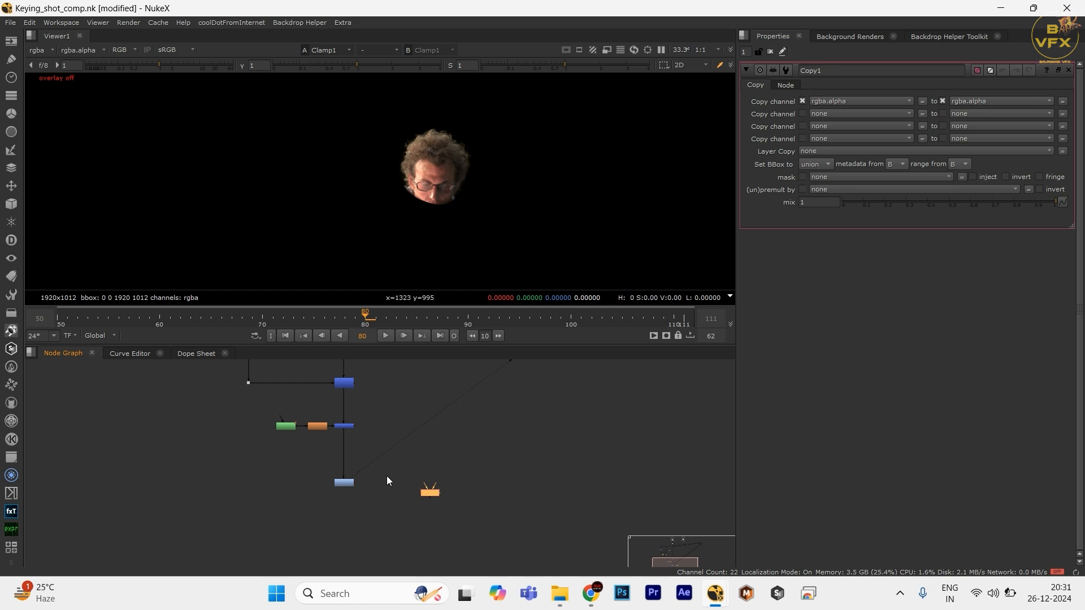
{"action": "scroll", "coordinate": [386, 476], "scroll_direction": "up", "scroll_amount": 2}
{"action": "left_click_drag", "start_coordinate": [277, 466], "coordinate": [365, 506]}
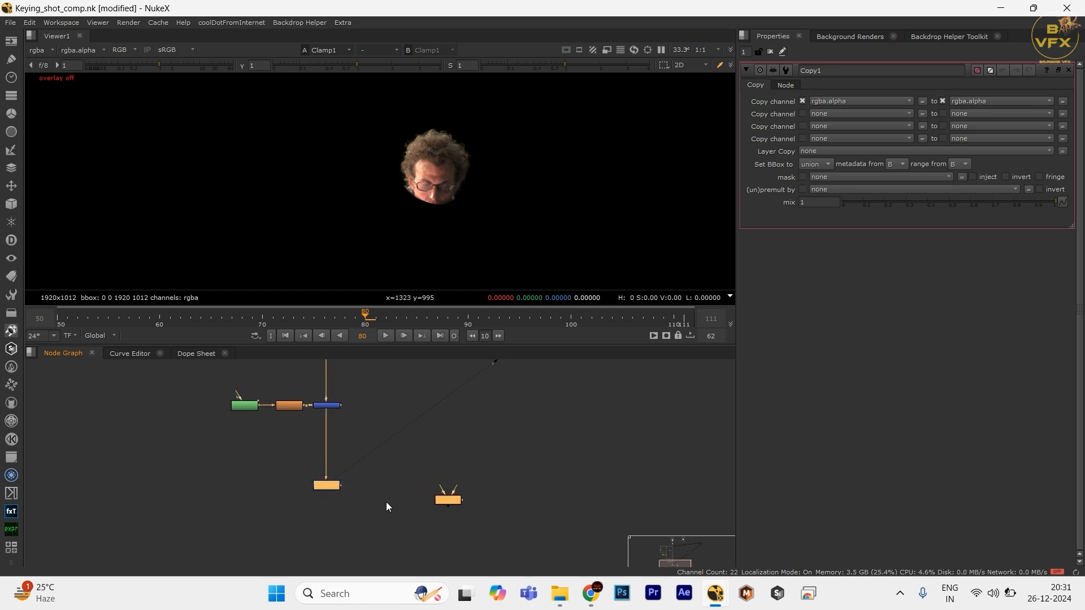
{"action": "scroll", "coordinate": [430, 514], "scroll_direction": "up", "scroll_amount": 2}
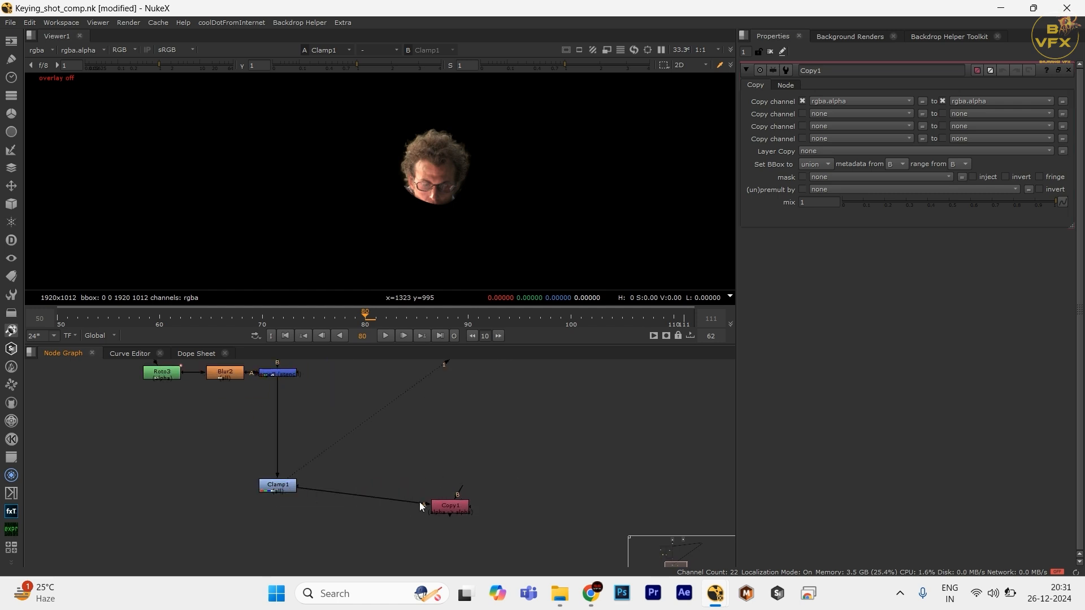
{"action": "scroll", "coordinate": [427, 503], "scroll_direction": "down", "scroll_amount": 1}
{"action": "mouse_move", "coordinate": [449, 504]}
{"action": "left_mouse_down"}
{"action": "mouse_move", "coordinate": [462, 491]}
{"action": "mouse_move", "coordinate": [568, 528]}
{"action": "left_mouse_up"}
{"action": "scroll", "coordinate": [488, 531], "scroll_direction": "down", "scroll_amount": 4}
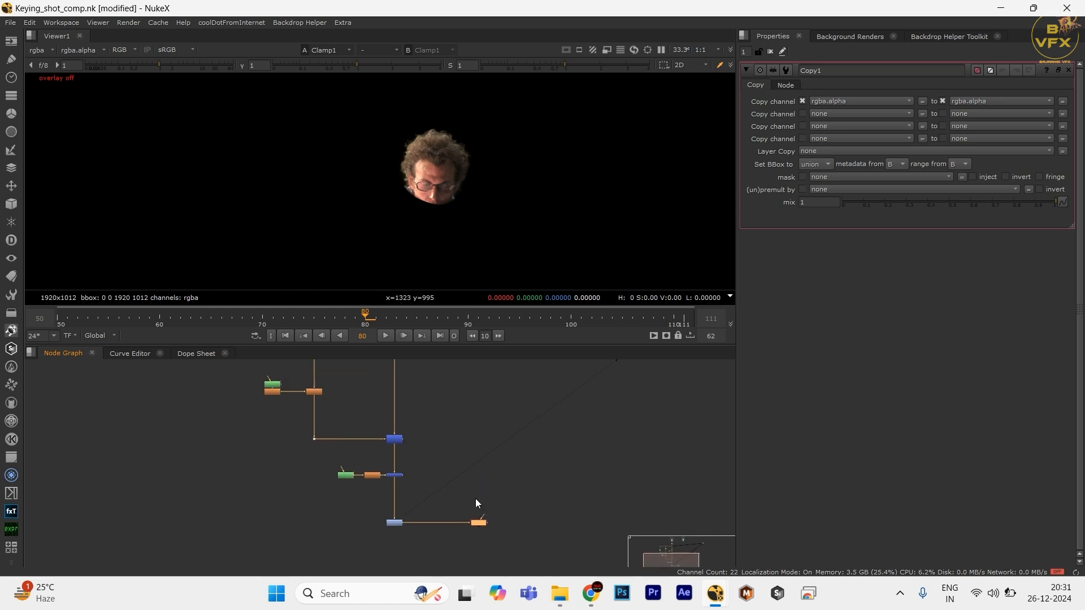
- Examine the graph from the Copy node up to the scan plate, its denoise node and the branching Dots
{"action": "scroll", "coordinate": [481, 511], "scroll_direction": "down", "scroll_amount": 1}
{"action": "scroll", "coordinate": [455, 491], "scroll_direction": "up", "scroll_amount": 4}
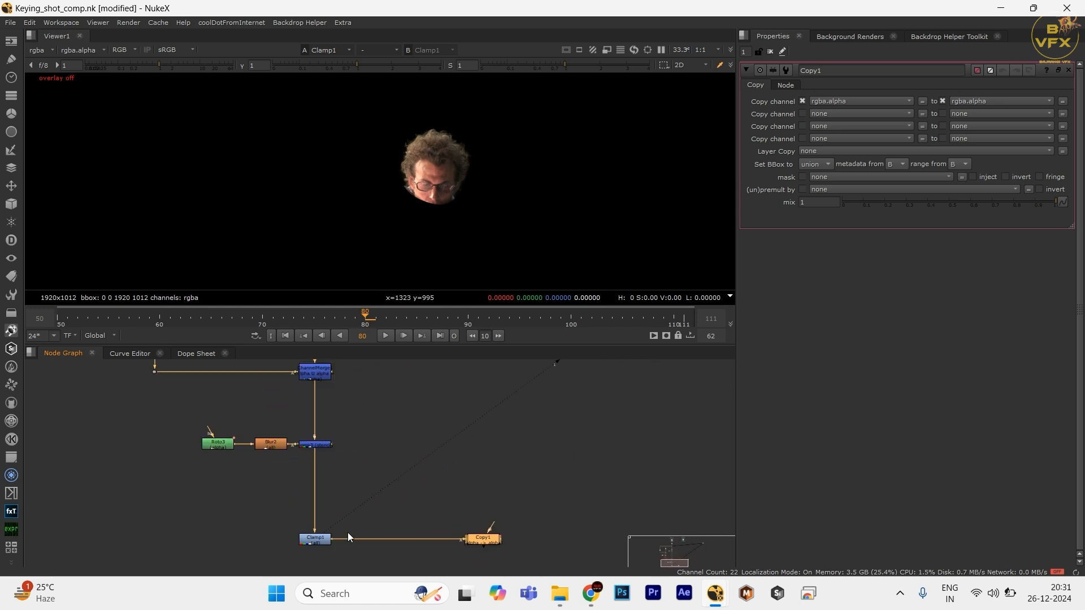
{"action": "scroll", "coordinate": [457, 555], "scroll_direction": "down", "scroll_amount": 2}
{"action": "scroll", "coordinate": [449, 516], "scroll_direction": "up", "scroll_amount": 5}
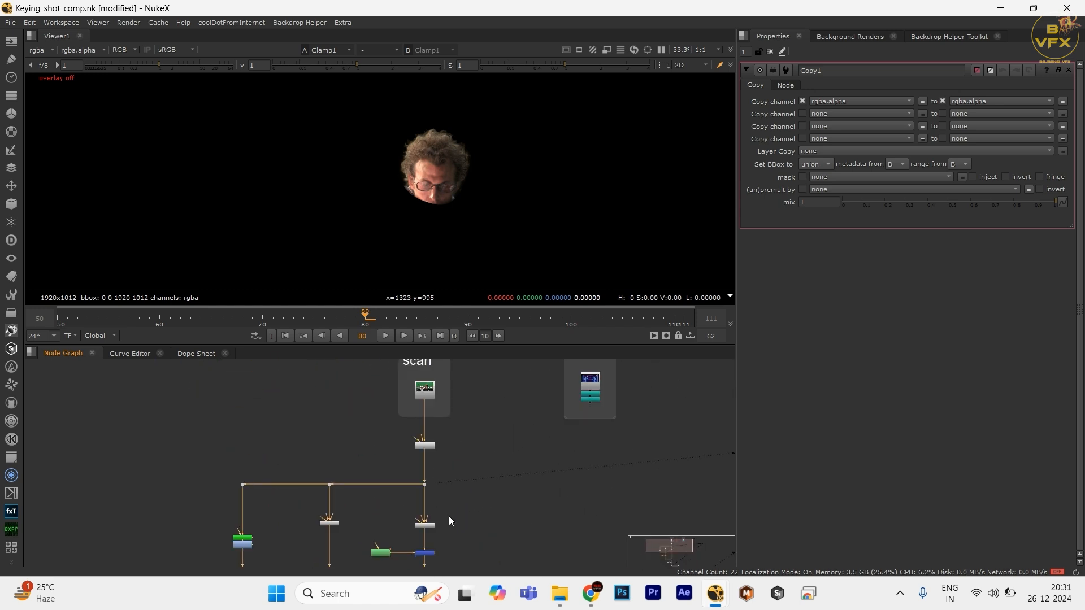
{"action": "left_click_drag", "start_coordinate": [382, 463], "coordinate": [470, 503]}
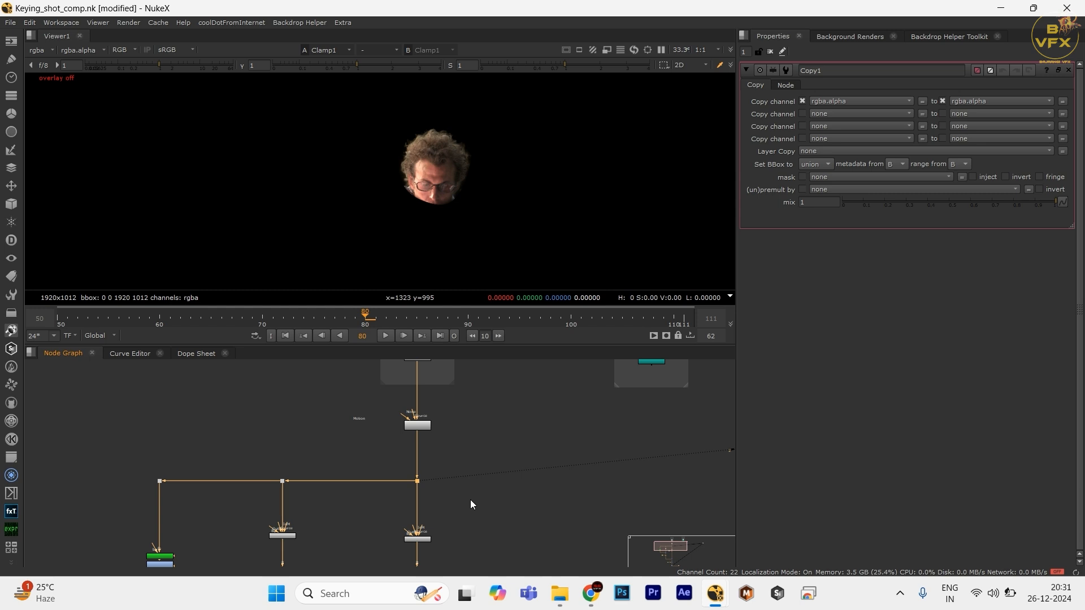
{"action": "scroll", "coordinate": [470, 507], "scroll_direction": "down", "scroll_amount": 2}
{"action": "scroll", "coordinate": [435, 501], "scroll_direction": "up", "scroll_amount": 2}
{"action": "left_click_drag", "start_coordinate": [410, 436], "coordinate": [434, 551]}
{"action": "left_click_drag", "start_coordinate": [349, 453], "coordinate": [550, 506]}
{"action": "scroll", "coordinate": [507, 509], "scroll_direction": "down", "scroll_amount": 4}
{"action": "scroll", "coordinate": [511, 446], "scroll_direction": "up", "scroll_amount": 3}
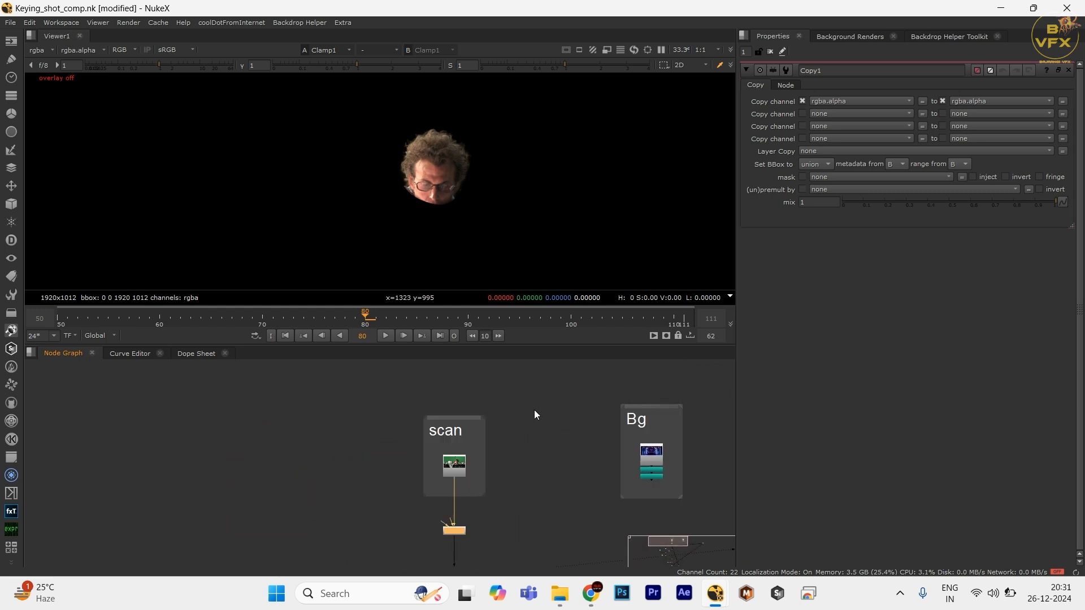
- Connect the Copy node's B input to the scan branch through a new corner Dot directly above the Copy
{"action": "left_click_drag", "start_coordinate": [521, 421], "coordinate": [360, 537]}
{"action": "scroll", "coordinate": [377, 489], "scroll_direction": "down", "scroll_amount": 2}
{"action": "left_click_drag", "start_coordinate": [377, 490], "coordinate": [409, 430]}
{"action": "scroll", "coordinate": [443, 497], "scroll_direction": "down", "scroll_amount": 1}
{"action": "left_click_drag", "start_coordinate": [444, 497], "coordinate": [380, 360]}
{"action": "scroll", "coordinate": [401, 454], "scroll_direction": "down", "scroll_amount": 1}
{"action": "left_click_drag", "start_coordinate": [402, 455], "coordinate": [342, 361]}
{"action": "left_click_drag", "start_coordinate": [416, 459], "coordinate": [394, 357]}
{"action": "key", "text": "Delete"}
{"action": "scroll", "coordinate": [351, 484], "scroll_direction": "up", "scroll_amount": 2}
{"action": "scroll", "coordinate": [415, 473], "scroll_direction": "down", "scroll_amount": 2}
{"action": "scroll", "coordinate": [408, 464], "scroll_direction": "down", "scroll_amount": 1}
{"action": "left_click", "coordinate": [386, 493], "text": "ctrl"}
{"action": "scroll", "coordinate": [423, 415], "scroll_direction": "down", "scroll_amount": 2}
{"action": "scroll", "coordinate": [384, 454], "scroll_direction": "up", "scroll_amount": 1}
- View the Copy node's output and review the whole node graph from the scan plate down to it
{"action": "left_click", "coordinate": [403, 479]}
{"action": "key", "text": "1"}
{"action": "left_click", "coordinate": [448, 503]}
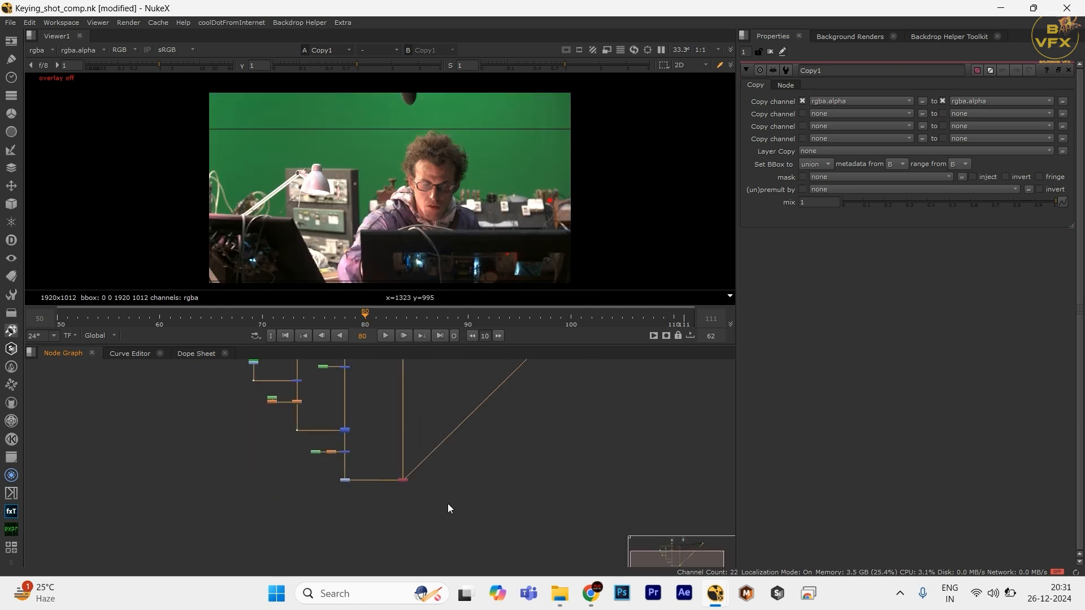
{"action": "key", "text": "space"}
{"action": "scroll", "coordinate": [405, 398], "scroll_direction": "up", "scroll_amount": 2}
{"action": "left_click_drag", "start_coordinate": [350, 419], "coordinate": [460, 296]}
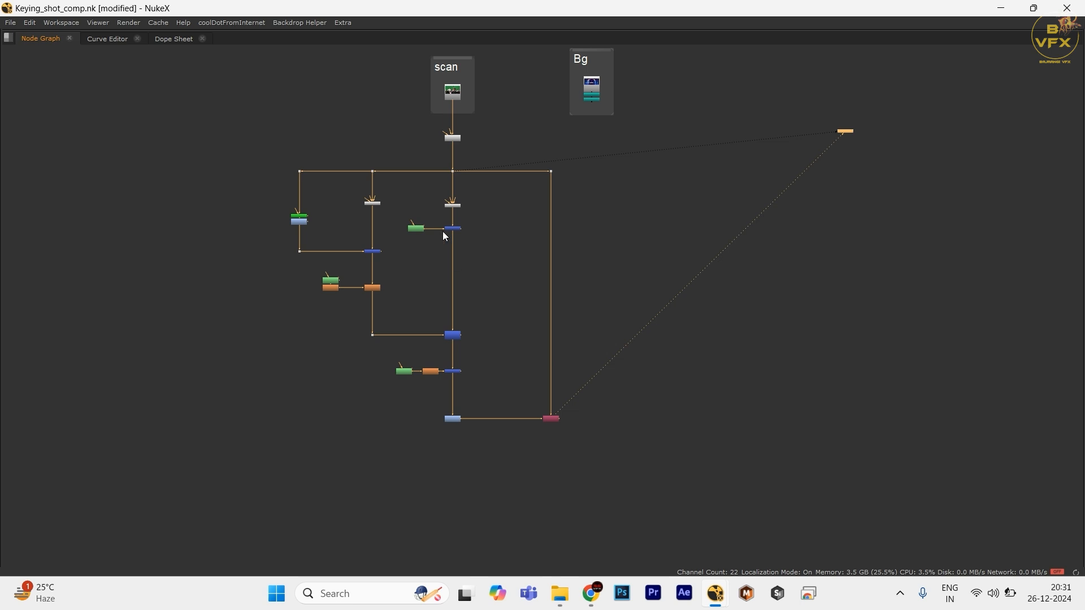
- Examine the complete keying graph, from the scan and background backdrops through the keyer branches to Clamp1 and Copy1
{"action": "scroll", "coordinate": [442, 231], "scroll_direction": "up", "scroll_amount": 3}
{"action": "key", "text": "space"}
{"action": "scroll", "coordinate": [442, 395], "scroll_direction": "down", "scroll_amount": 3}
{"action": "left_click_drag", "start_coordinate": [470, 411], "coordinate": [459, 440]}
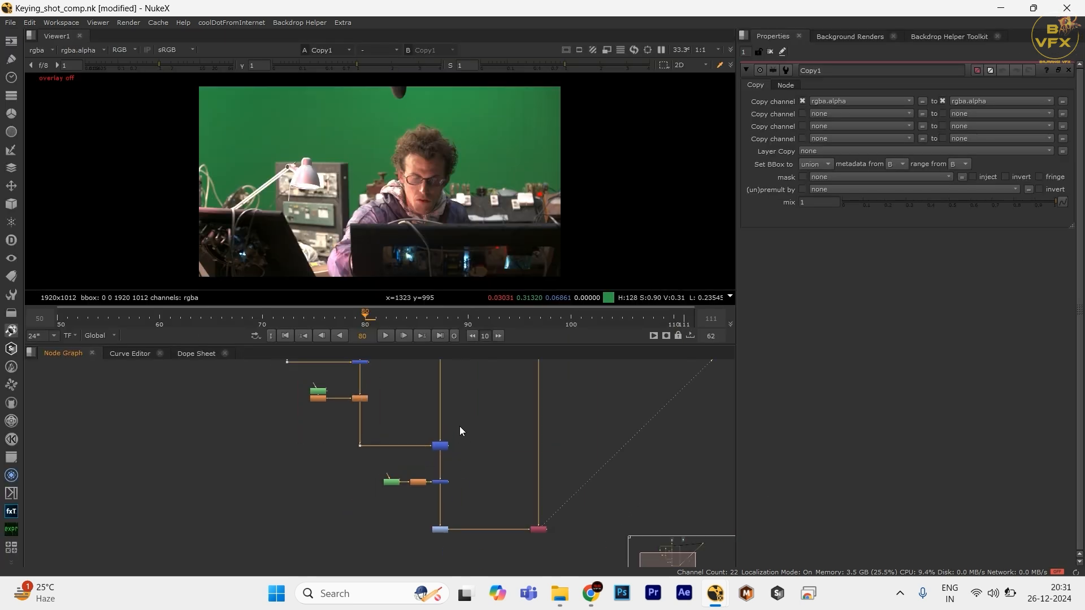
{"action": "scroll", "coordinate": [467, 472], "scroll_direction": "down", "scroll_amount": 4}
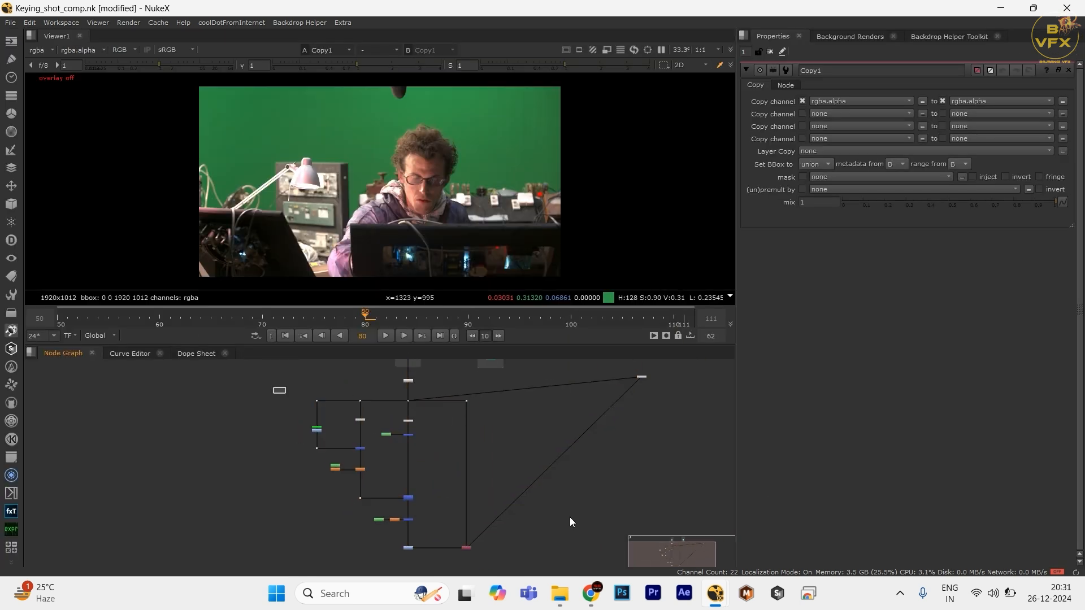
{"action": "left_click_drag", "start_coordinate": [273, 387], "coordinate": [575, 552]}
{"action": "scroll", "coordinate": [445, 462], "scroll_direction": "up", "scroll_amount": 3}
{"action": "left_click_drag", "start_coordinate": [440, 517], "coordinate": [506, 524]}
{"action": "left_click", "coordinate": [462, 482]}
{"action": "left_click", "coordinate": [493, 515]}
{"action": "scroll", "coordinate": [494, 514], "scroll_direction": "down", "scroll_amount": 4}
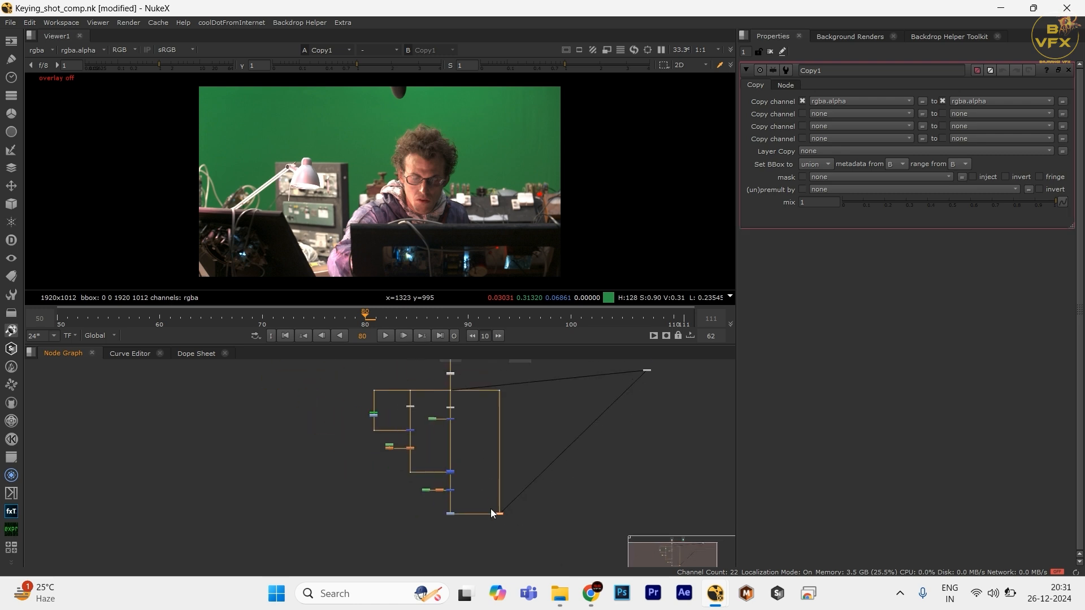
{"action": "left_click_drag", "start_coordinate": [428, 424], "coordinate": [431, 450]}
{"action": "scroll", "coordinate": [431, 450], "scroll_direction": "up", "scroll_amount": 5}
{"action": "key", "text": "space"}
{"action": "scroll", "coordinate": [436, 447], "scroll_direction": "up", "scroll_amount": 5}
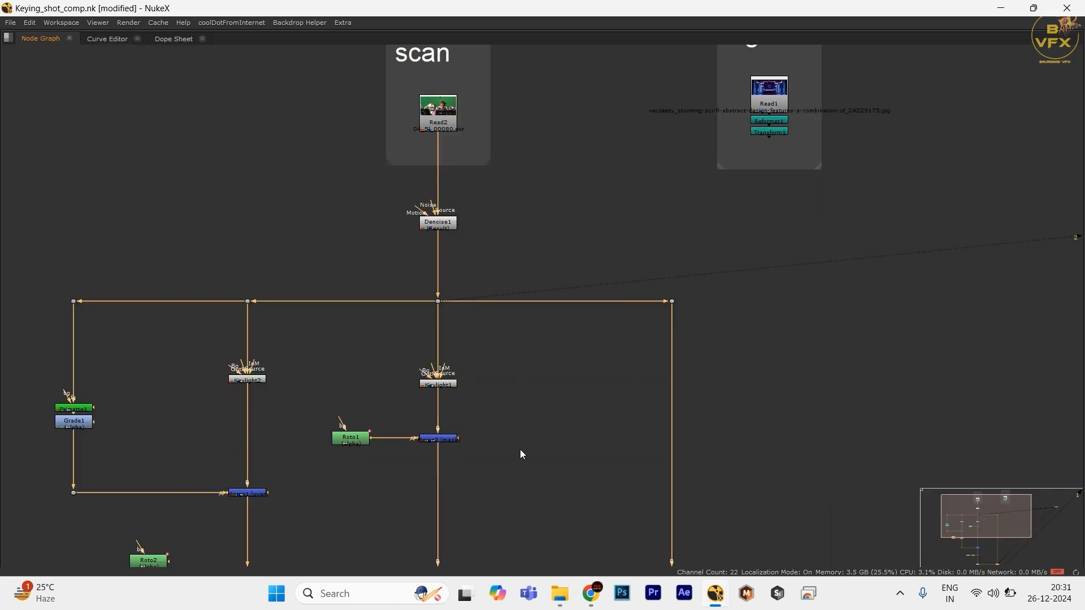
{"action": "key", "text": "space"}
{"action": "scroll", "coordinate": [498, 472], "scroll_direction": "up", "scroll_amount": 2}
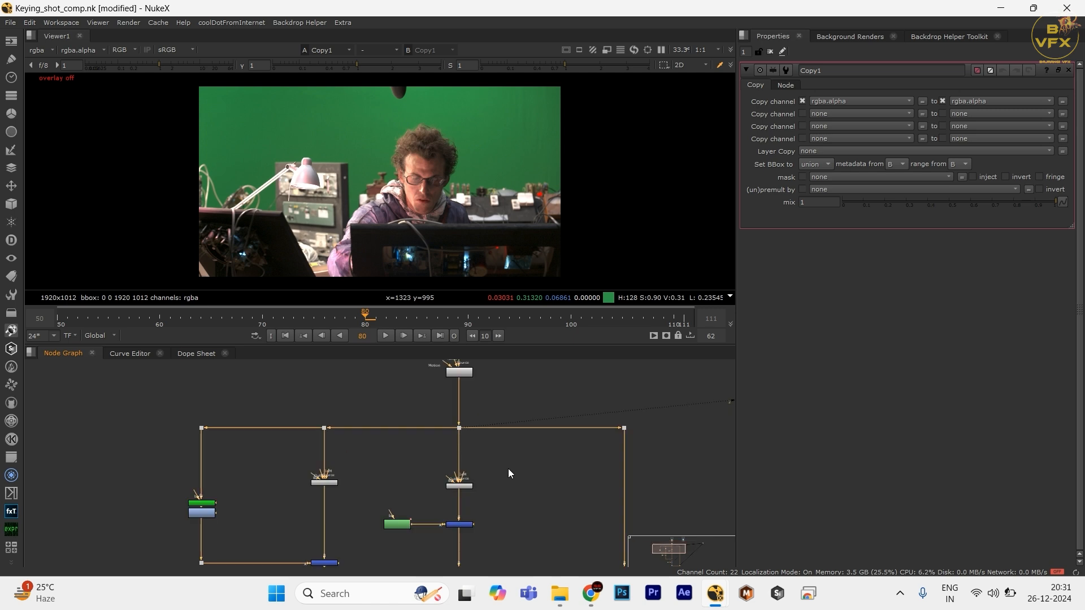
- View Keylight1's output in the viewer, checking its alpha and returning to colour
{"action": "left_click_drag", "start_coordinate": [507, 468], "coordinate": [425, 510]}
{"action": "key", "text": "1"}
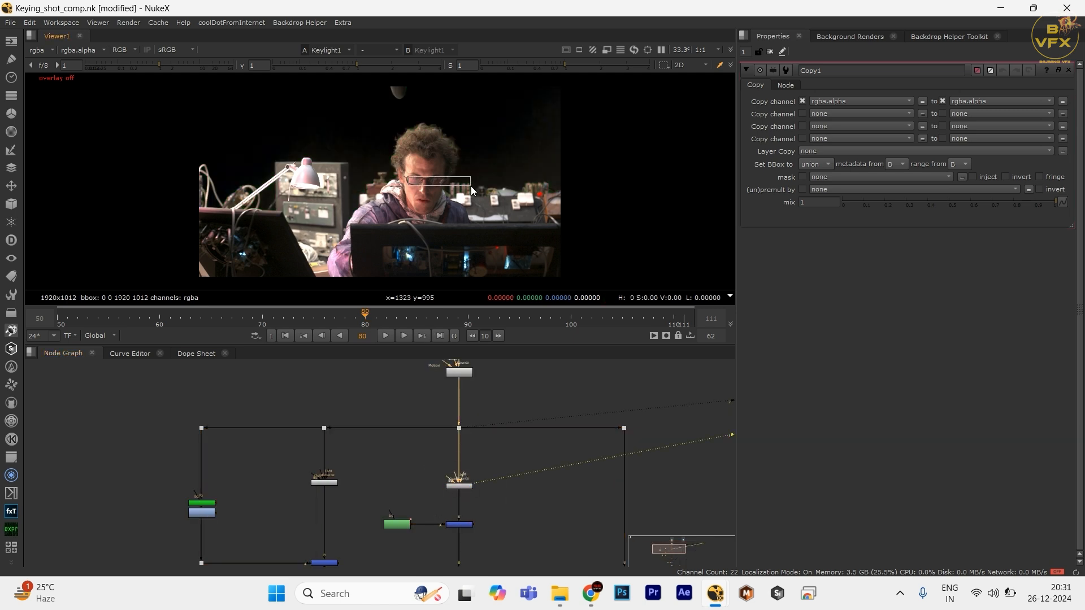
{"action": "scroll", "coordinate": [429, 127], "scroll_direction": "up", "scroll_amount": 3}
{"action": "key", "text": "a"}
{"action": "key", "text": "a"}
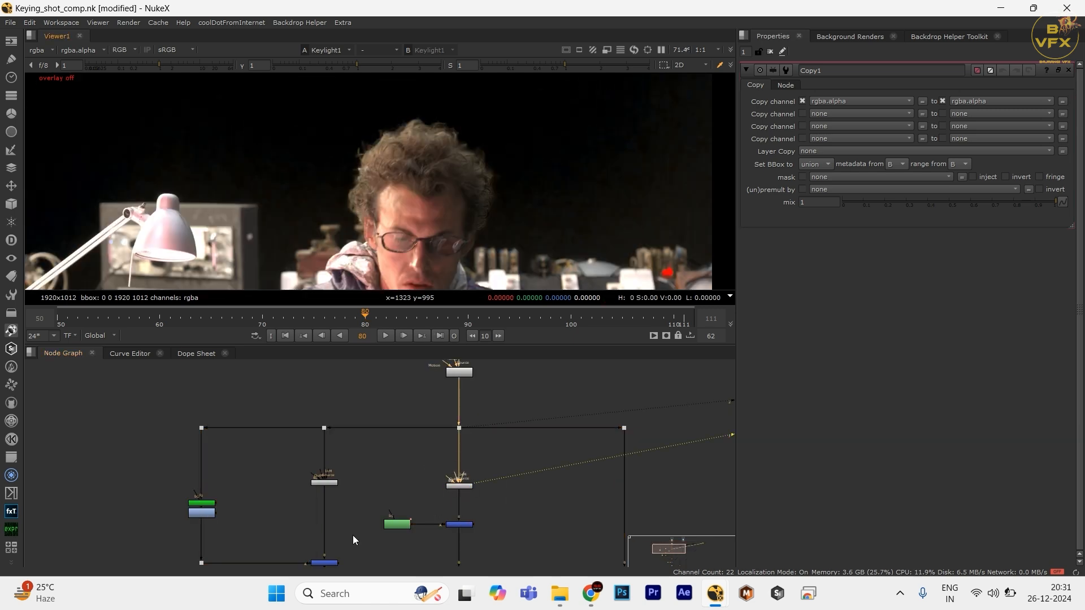
- View Keylight2's output as an alpha matte
{"action": "left_click_drag", "start_coordinate": [353, 535], "coordinate": [391, 475]}
{"action": "left_click", "coordinate": [363, 422]}
{"action": "key", "text": "1"}
{"action": "key", "text": "a"}
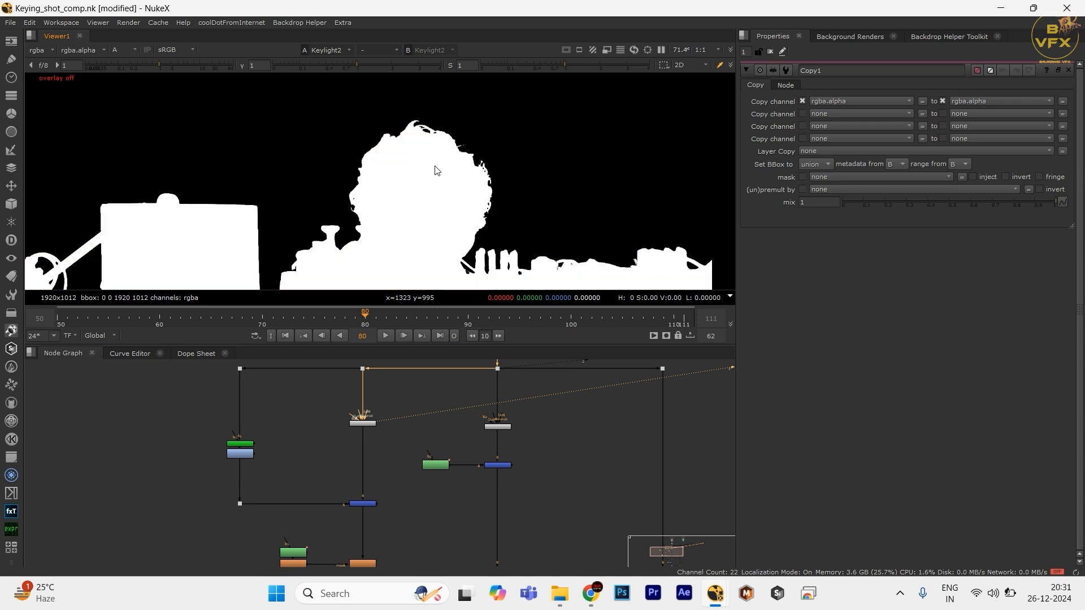
- Open Keylight2's properties and examine its Screen Gain and Screen Matte clip settings
{"action": "left_click", "coordinate": [276, 427]}
{"action": "scroll", "coordinate": [243, 446], "scroll_direction": "up", "scroll_amount": 3}
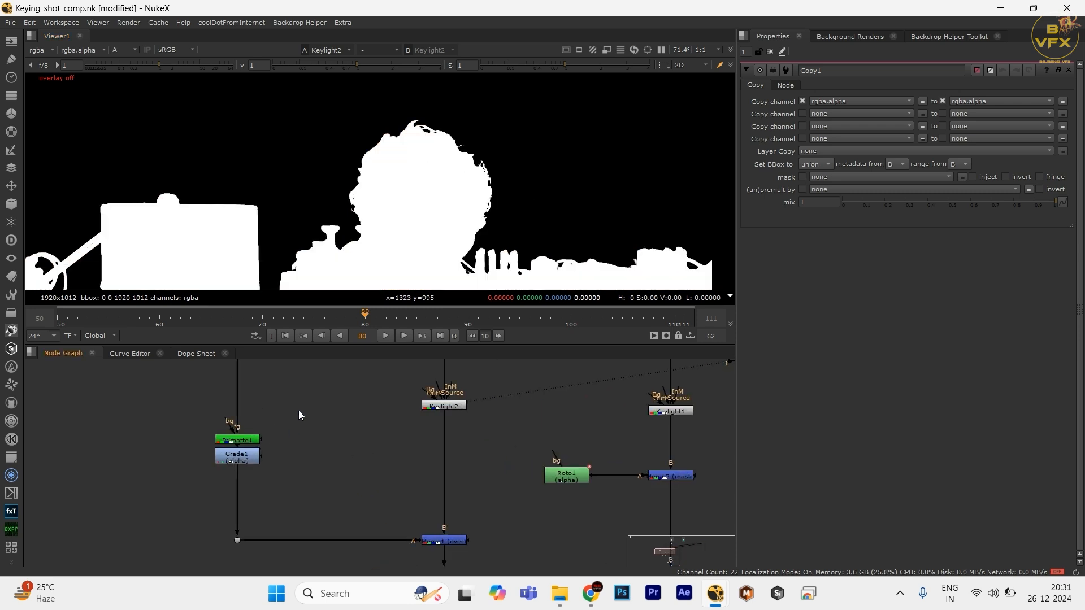
{"action": "left_click_drag", "start_coordinate": [299, 409], "coordinate": [174, 468]}
{"action": "scroll", "coordinate": [267, 463], "scroll_direction": "up", "scroll_amount": 2}
{"action": "left_click_drag", "start_coordinate": [434, 437], "coordinate": [390, 479]}
{"action": "left_click_drag", "start_coordinate": [392, 406], "coordinate": [561, 433]}
{"action": "double_click", "coordinate": [493, 426]}
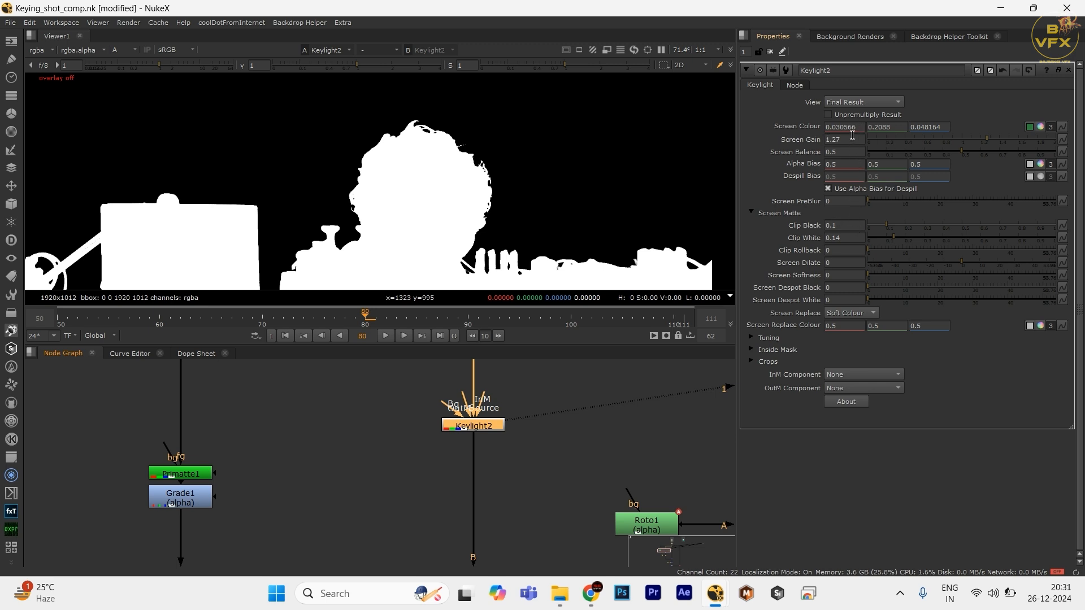
{"action": "left_click", "coordinate": [843, 225]}
- View Primatte1's alpha, open its properties and inspect the available operations without changing the current one
{"action": "scroll", "coordinate": [418, 414], "scroll_direction": "down", "scroll_amount": 3}
{"action": "left_click_drag", "start_coordinate": [357, 466], "coordinate": [437, 420]}
{"action": "scroll", "coordinate": [437, 419], "scroll_direction": "up", "scroll_amount": 3}
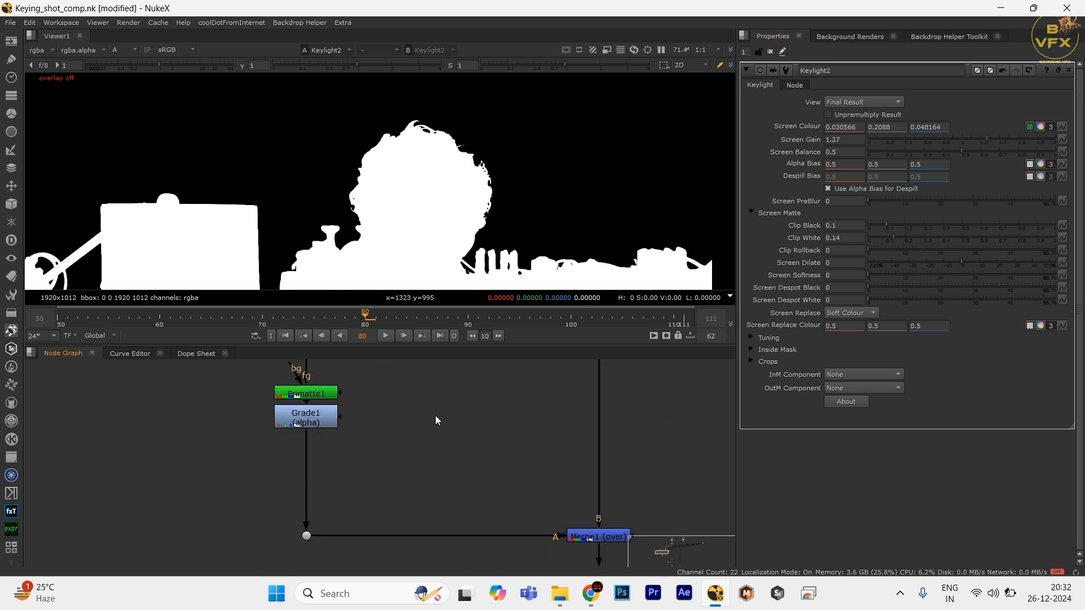
{"action": "left_click", "coordinate": [320, 398]}
{"action": "double_click", "coordinate": [319, 398]}
{"action": "key", "text": "1"}
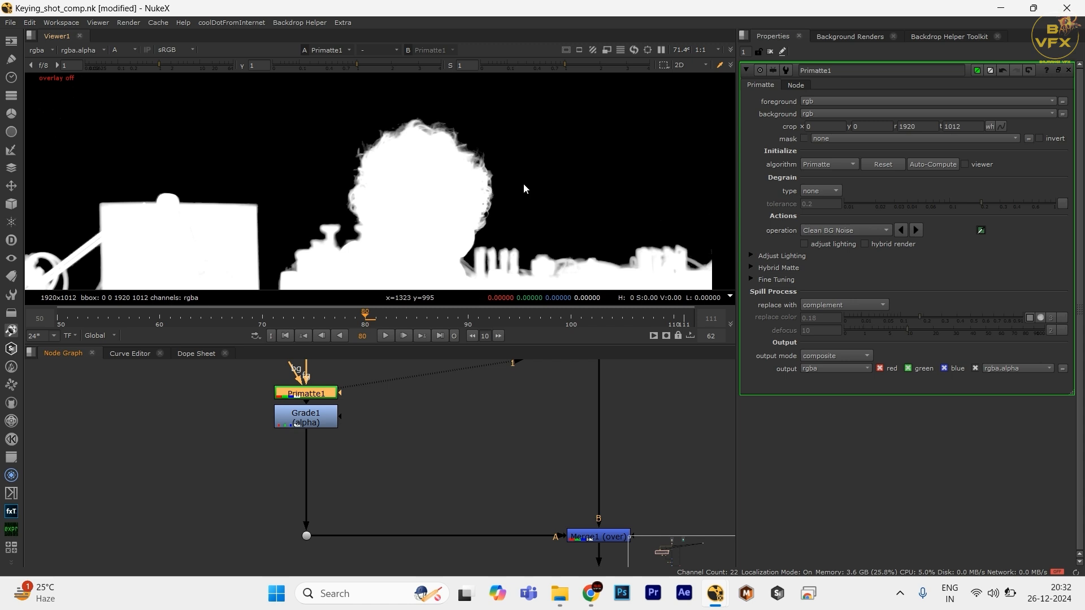
{"action": "left_click", "coordinate": [832, 230]}
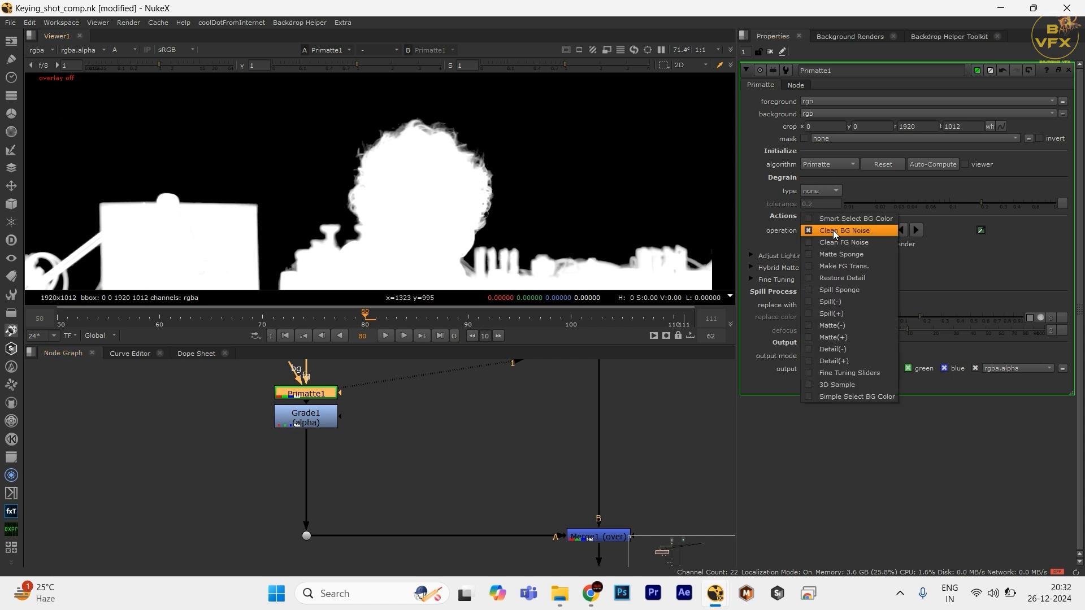
{"action": "left_click", "coordinate": [548, 247]}
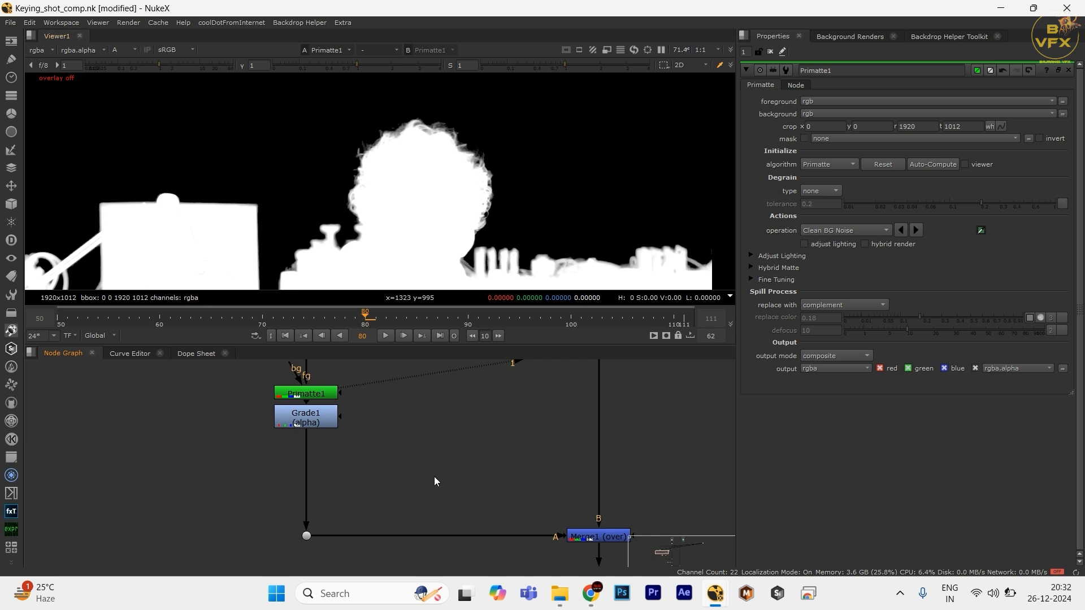
- Open the properties of Grade1 below Primatte1 and fit the full matte in the viewer
{"action": "scroll", "coordinate": [384, 458], "scroll_direction": "down", "scroll_amount": 2}
{"action": "left_click", "coordinate": [285, 427]}
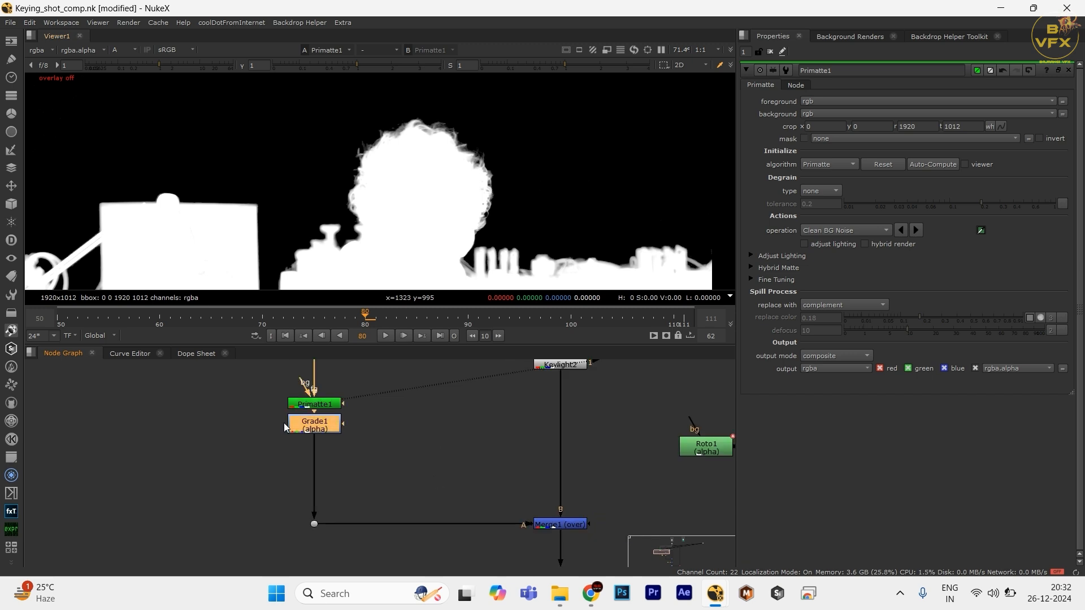
{"action": "double_click", "coordinate": [324, 434]}
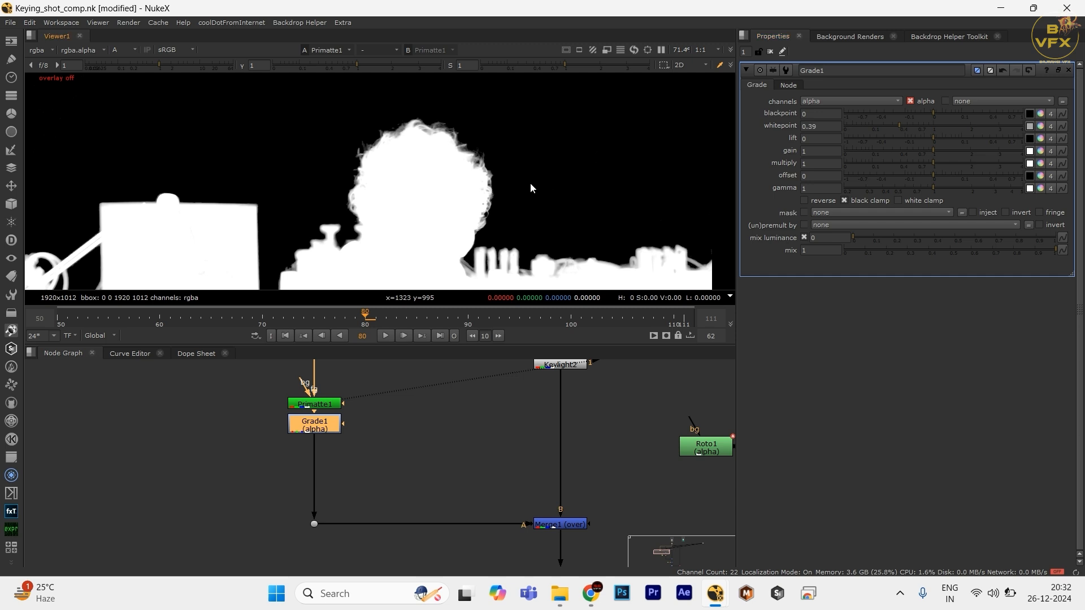
{"action": "key", "text": "f"}
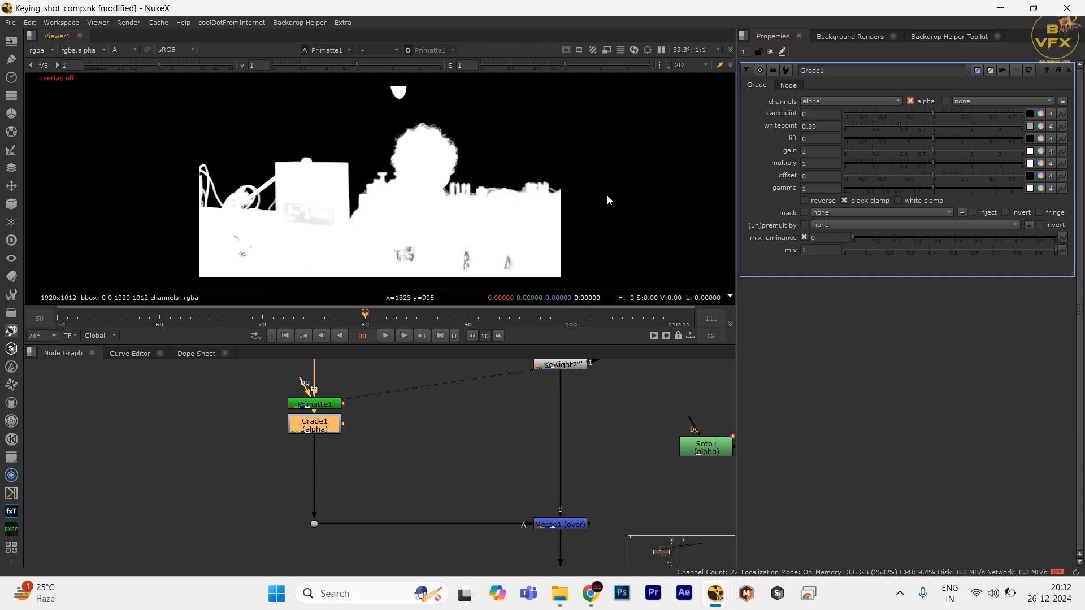
- View the alpha of Merge1, which combines the graded Primatte matte with Keylight2
{"action": "left_click", "coordinate": [421, 464]}
{"action": "scroll", "coordinate": [420, 464], "scroll_direction": "down", "scroll_amount": 2}
{"action": "left_click_drag", "start_coordinate": [516, 473], "coordinate": [436, 522]}
{"action": "key", "text": "1"}
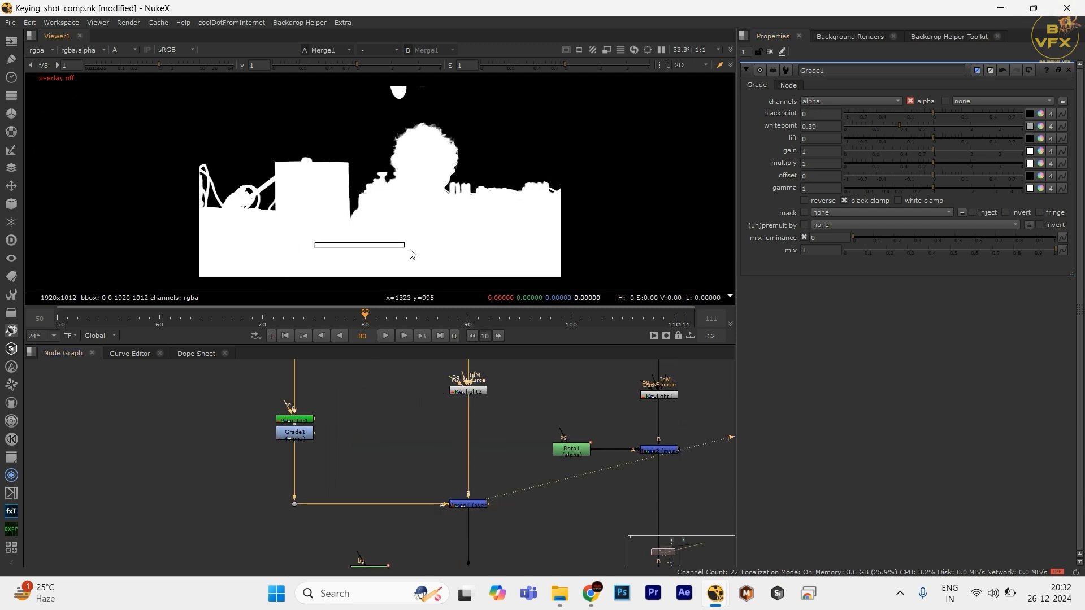
- View FilterErode1's alpha and inspect the eroded matte edge around the man's head up close
{"action": "scroll", "coordinate": [431, 482], "scroll_direction": "down", "scroll_amount": 1}
{"action": "left_click_drag", "start_coordinate": [431, 481], "coordinate": [403, 424]}
{"action": "scroll", "coordinate": [435, 464], "scroll_direction": "up", "scroll_amount": 1}
{"action": "left_click_drag", "start_coordinate": [485, 484], "coordinate": [410, 537]}
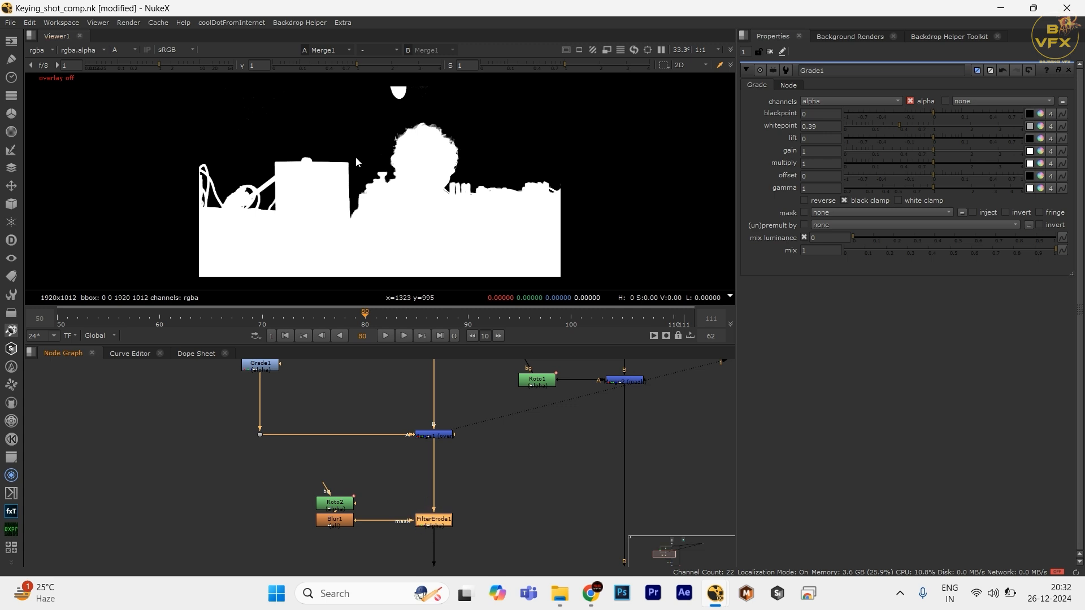
{"action": "scroll", "coordinate": [414, 122], "scroll_direction": "up", "scroll_amount": 3}
{"action": "key", "text": "1"}
{"action": "left_click_drag", "start_coordinate": [351, 113], "coordinate": [503, 196]}
- View the alpha of Merge2, where Roto1 masks Keylight1's soft hair matte
{"action": "scroll", "coordinate": [557, 469], "scroll_direction": "down", "scroll_amount": 2}
{"action": "left_click_drag", "start_coordinate": [557, 468], "coordinate": [502, 537]}
{"action": "scroll", "coordinate": [501, 534], "scroll_direction": "up", "scroll_amount": 2}
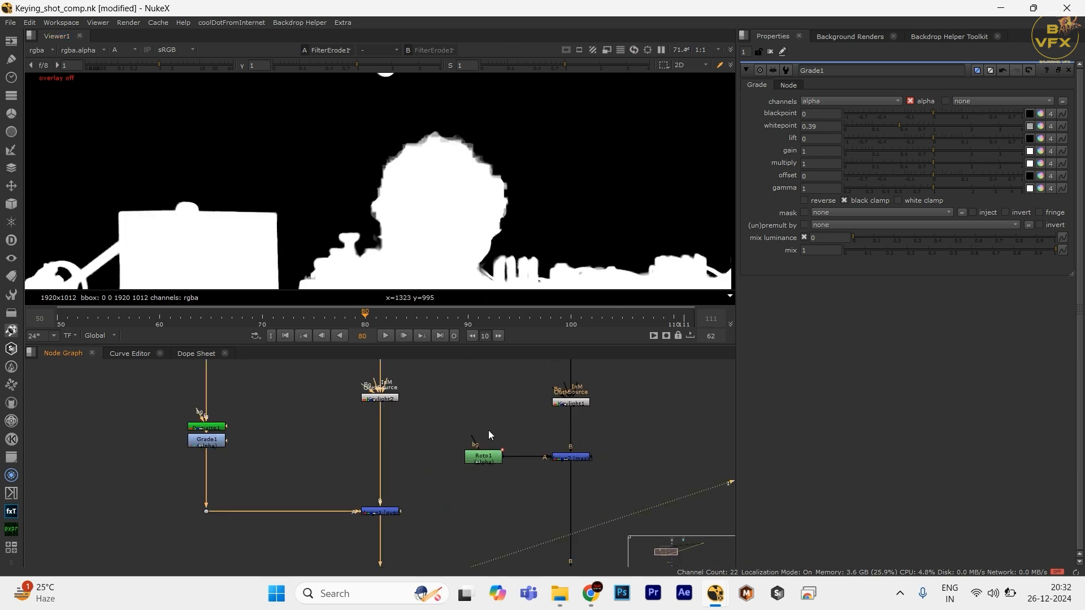
{"action": "left_click_drag", "start_coordinate": [502, 406], "coordinate": [597, 473]}
{"action": "key", "text": "1"}
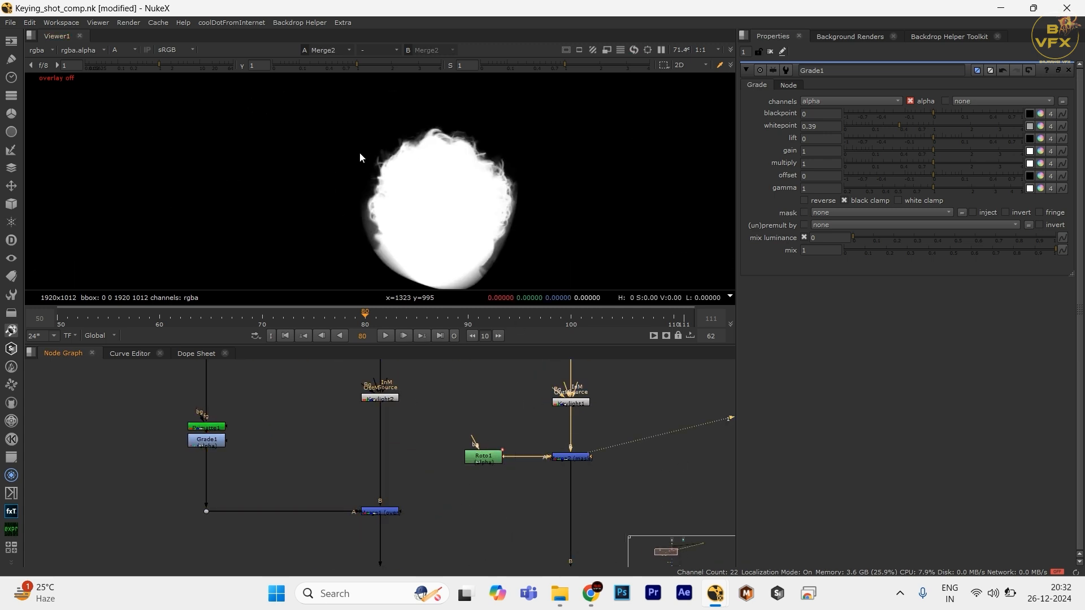
- View ChannelMerge1's combined alpha and fit the full frame in the viewer
{"action": "scroll", "coordinate": [524, 480], "scroll_direction": "down", "scroll_amount": 2}
{"action": "left_click_drag", "start_coordinate": [525, 557], "coordinate": [451, 472]}
{"action": "left_click_drag", "start_coordinate": [392, 457], "coordinate": [319, 498]}
{"action": "left_click_drag", "start_coordinate": [354, 416], "coordinate": [326, 340]}
{"action": "scroll", "coordinate": [407, 433], "scroll_direction": "up", "scroll_amount": 2}
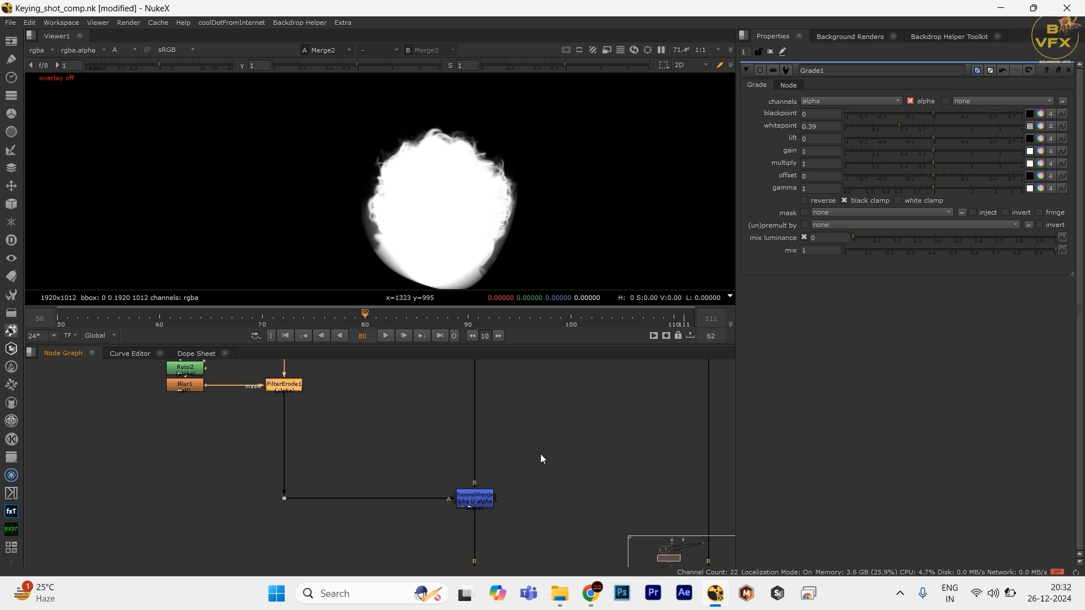
{"action": "left_click_drag", "start_coordinate": [548, 458], "coordinate": [429, 523]}
{"action": "key", "text": "1"}
{"action": "left_click_drag", "start_coordinate": [346, 195], "coordinate": [441, 213]}
{"action": "key", "text": "f"}
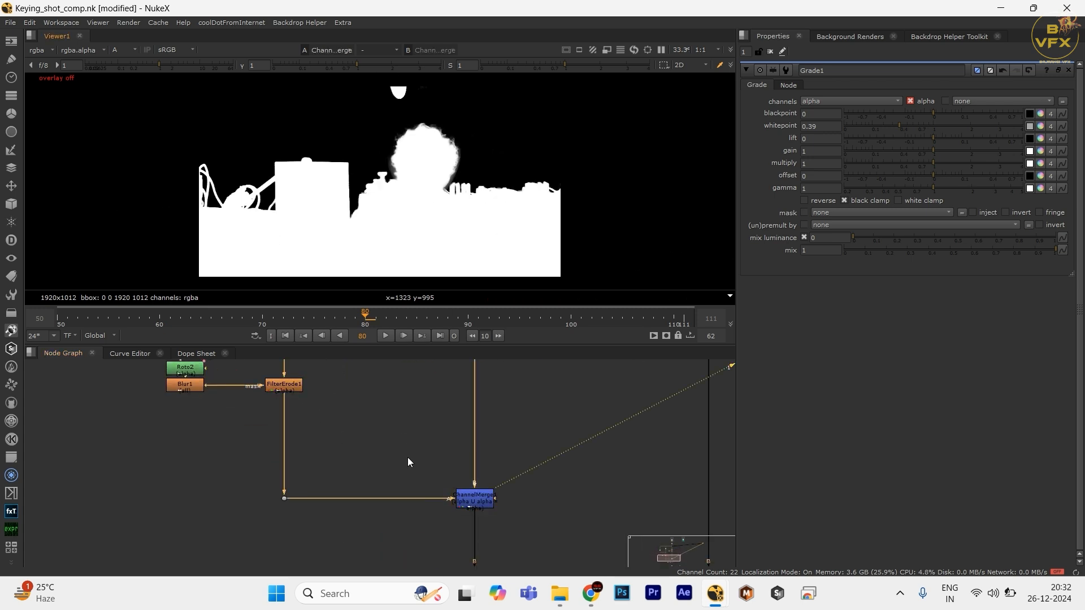
- Examine ChannelMerge1's A and B inputs and the nodes below it down to Clamp1 and Copy1
{"action": "scroll", "coordinate": [409, 456], "scroll_direction": "down", "scroll_amount": 2}
{"action": "left_click_drag", "start_coordinate": [414, 455], "coordinate": [391, 421]}
{"action": "left_click", "coordinate": [432, 453]}
{"action": "left_click_drag", "start_coordinate": [215, 436], "coordinate": [429, 449]}
{"action": "scroll", "coordinate": [430, 460], "scroll_direction": "up", "scroll_amount": 2}
{"action": "left_click", "coordinate": [419, 450]}
{"action": "scroll", "coordinate": [420, 451], "scroll_direction": "up", "scroll_amount": 2}
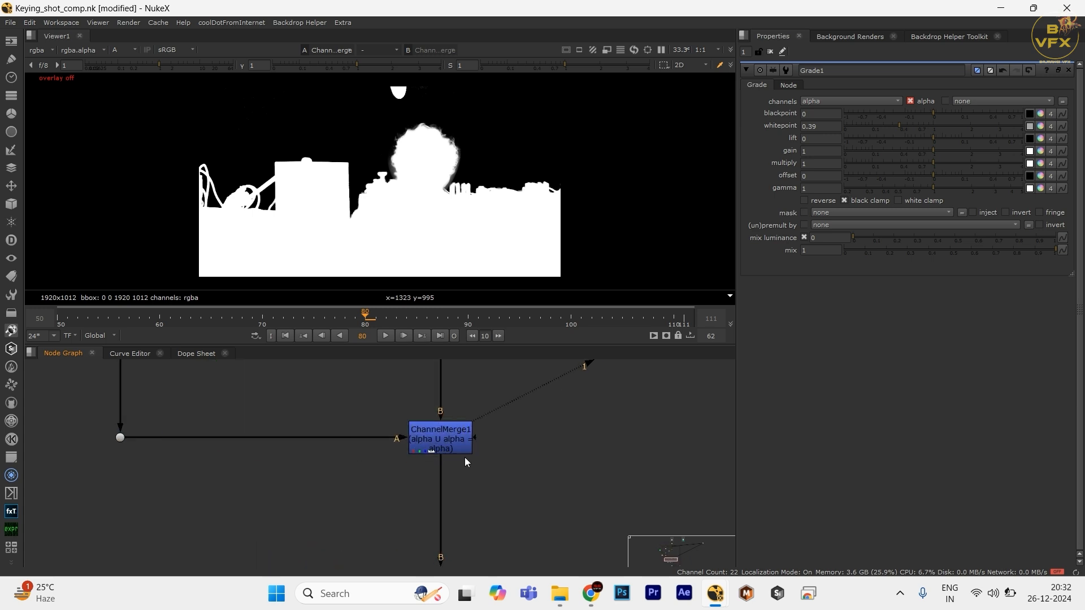
{"action": "left_click", "coordinate": [435, 433]}
{"action": "scroll", "coordinate": [448, 480], "scroll_direction": "down", "scroll_amount": 2}
{"action": "left_click_drag", "start_coordinate": [189, 423], "coordinate": [506, 490]}
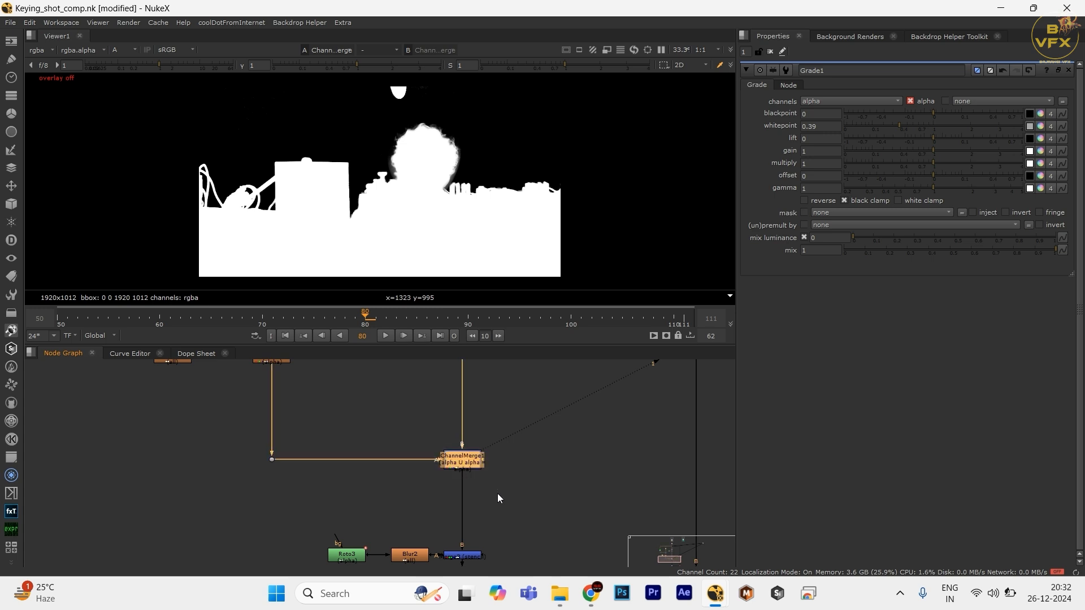
{"action": "scroll", "coordinate": [459, 465], "scroll_direction": "up", "scroll_amount": 2}
{"action": "left_click_drag", "start_coordinate": [363, 404], "coordinate": [585, 521]}
{"action": "scroll", "coordinate": [537, 480], "scroll_direction": "down", "scroll_amount": 2}
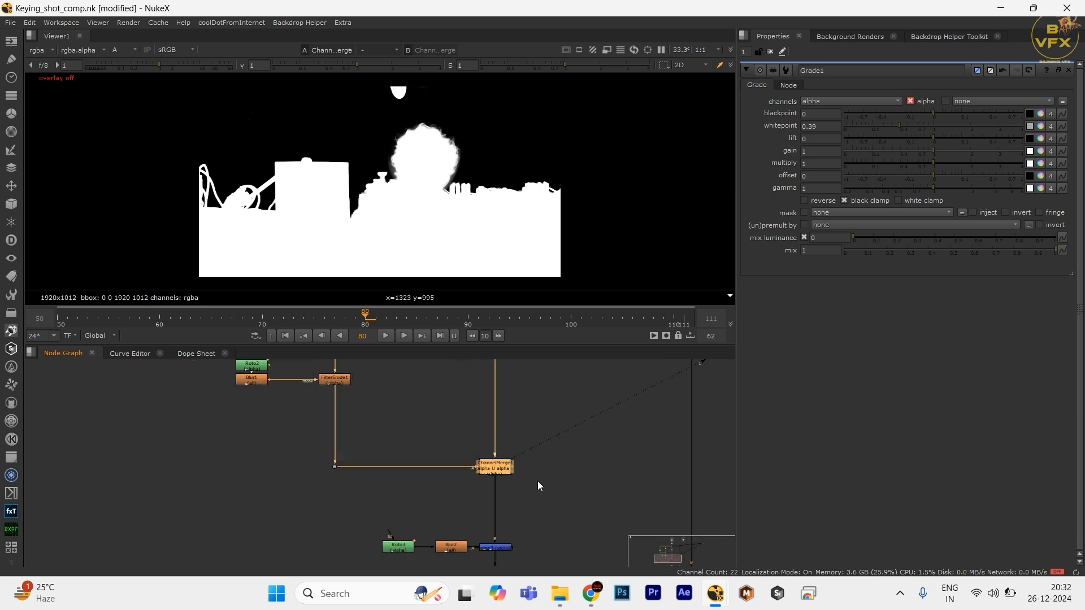
{"action": "left_click_drag", "start_coordinate": [306, 443], "coordinate": [493, 463]}
{"action": "left_click", "coordinate": [555, 497]}
{"action": "left_click_drag", "start_coordinate": [380, 454], "coordinate": [500, 449]}
{"action": "left_click_drag", "start_coordinate": [508, 506], "coordinate": [493, 426]}
{"action": "left_click_drag", "start_coordinate": [416, 373], "coordinate": [440, 481]}
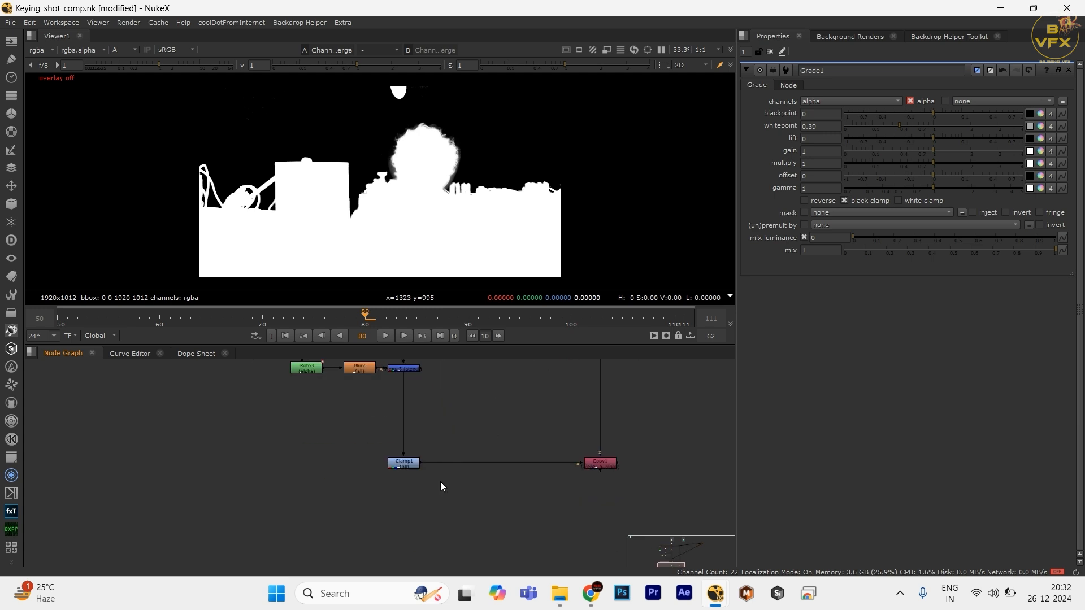
- View Merge3's output after the blurred Roto3 stencil, checking both colour and alpha
{"action": "left_click_drag", "start_coordinate": [401, 447], "coordinate": [449, 484]}
{"action": "key", "text": "1"}
{"action": "left_click_drag", "start_coordinate": [466, 115], "coordinate": [470, 124]}
{"action": "key", "text": "a"}
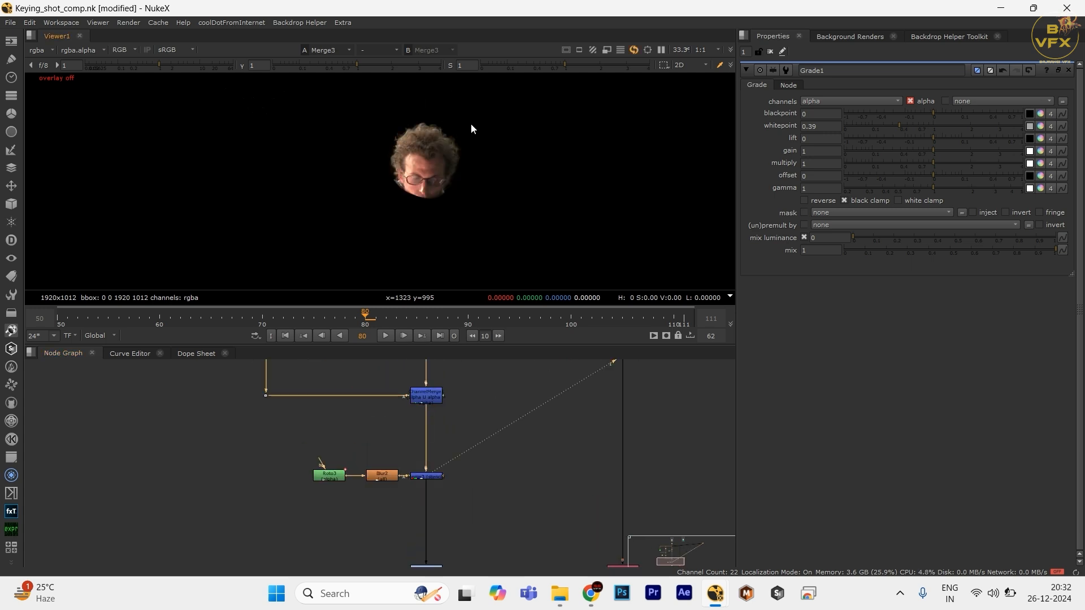
{"action": "key", "text": "a"}
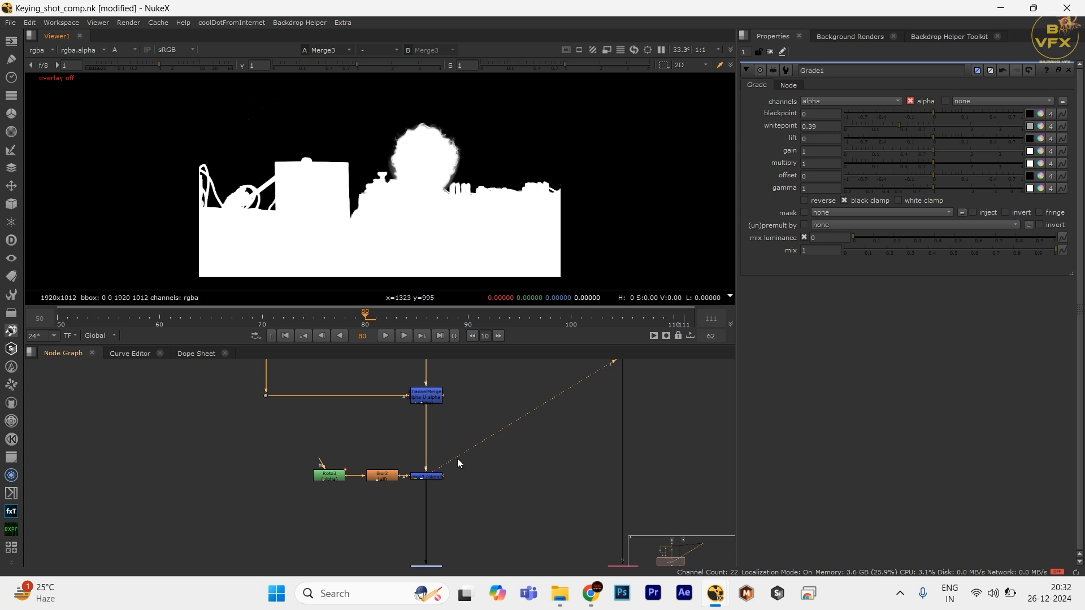
- View Clamp1's alpha output
{"action": "left_click_drag", "start_coordinate": [458, 462], "coordinate": [443, 424]}
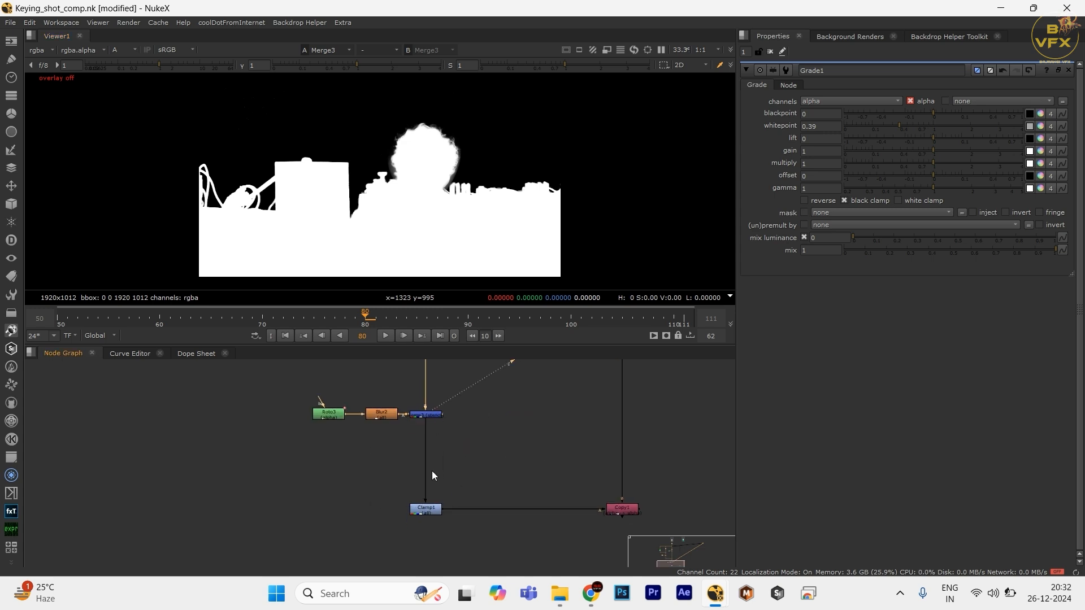
{"action": "left_click_drag", "start_coordinate": [497, 473], "coordinate": [223, 568]}
{"action": "key", "text": "1"}
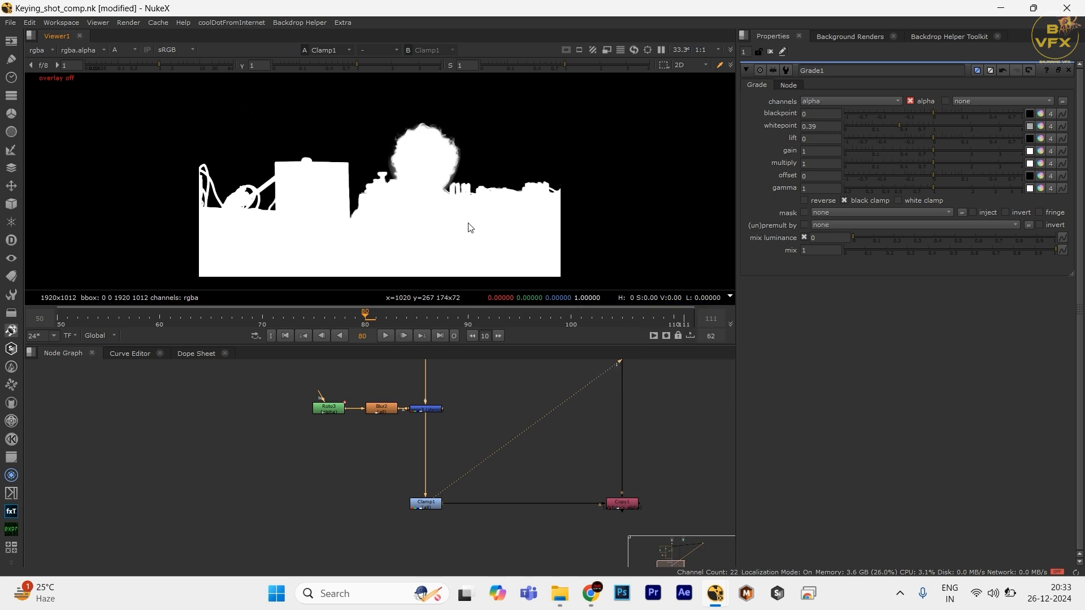
- Switch the viewer from alpha to colour and trace the graph from Clamp1 and Copy1 up to the denoise node
{"action": "left_click_drag", "start_coordinate": [603, 496], "coordinate": [477, 453]}
{"action": "left_click", "coordinate": [494, 460]}
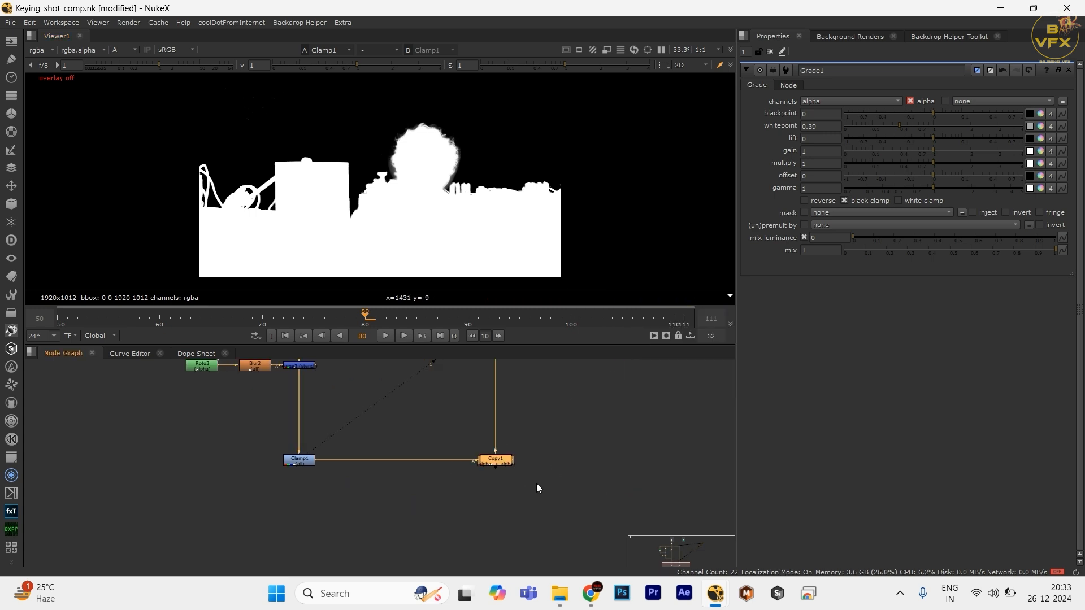
{"action": "scroll", "coordinate": [249, 458], "scroll_direction": "up", "scroll_amount": 3}
{"action": "left_click_drag", "start_coordinate": [212, 413], "coordinate": [367, 497]}
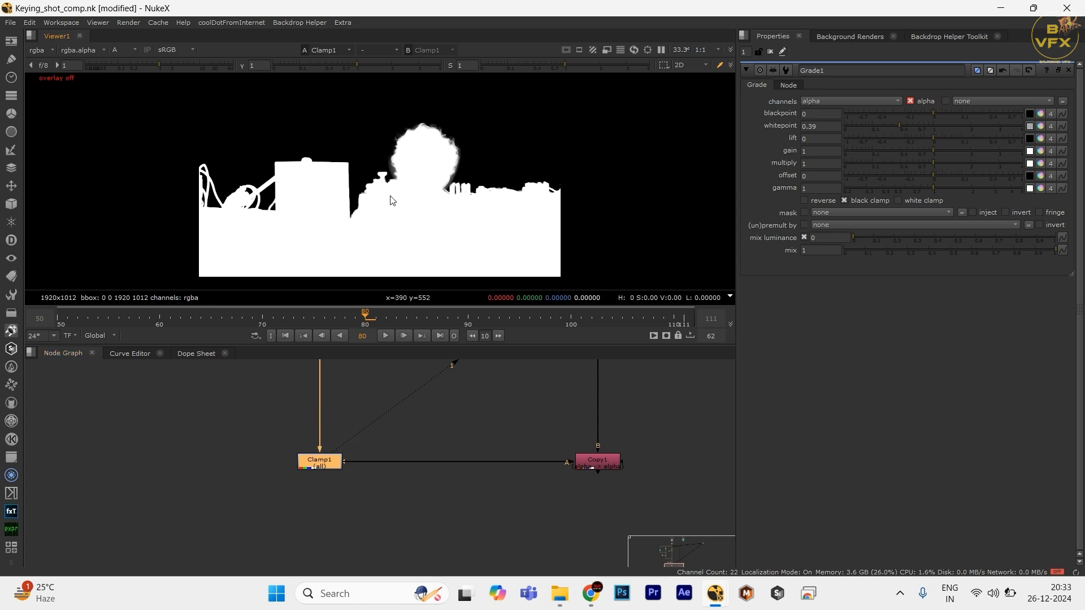
{"action": "key", "text": "a"}
{"action": "scroll", "coordinate": [493, 456], "scroll_direction": "down", "scroll_amount": 5}
{"action": "left_click_drag", "start_coordinate": [527, 412], "coordinate": [555, 548]}
{"action": "scroll", "coordinate": [535, 367], "scroll_direction": "down", "scroll_amount": 2}
{"action": "left_click_drag", "start_coordinate": [535, 368], "coordinate": [528, 486]}
{"action": "scroll", "coordinate": [511, 461], "scroll_direction": "up", "scroll_amount": 2}
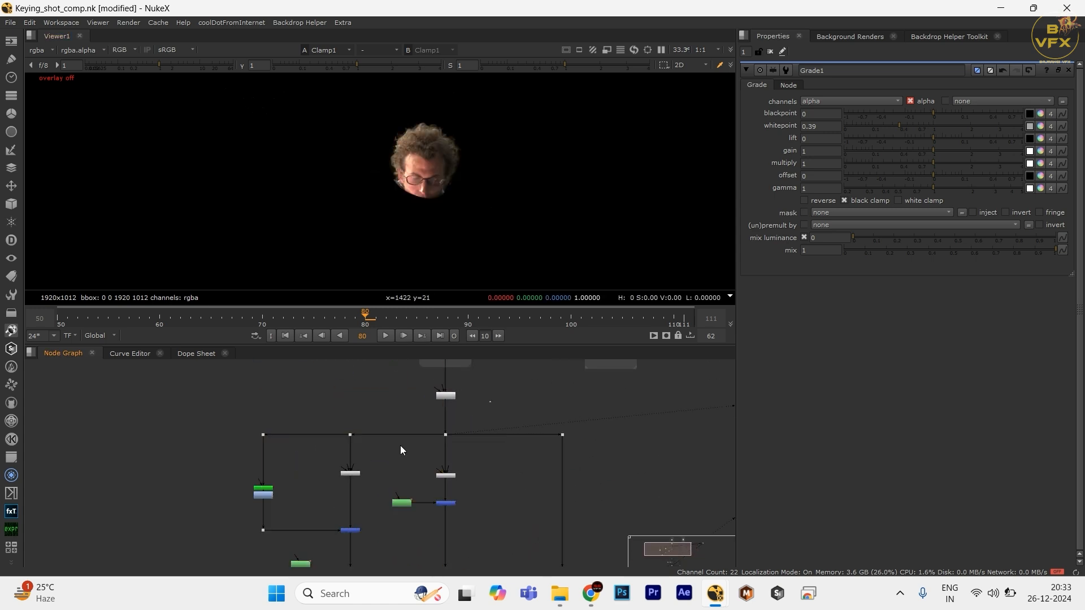
- View Copy1's colour output and examine its connections to Clamp1 and the scan branch
{"action": "scroll", "coordinate": [456, 452], "scroll_direction": "down", "scroll_amount": 4}
{"action": "left_click_drag", "start_coordinate": [456, 452], "coordinate": [361, 291]}
{"action": "scroll", "coordinate": [407, 415], "scroll_direction": "up", "scroll_amount": 6}
{"action": "left_click_drag", "start_coordinate": [384, 425], "coordinate": [498, 512]}
{"action": "left_click_drag", "start_coordinate": [515, 431], "coordinate": [389, 520]}
{"action": "key", "text": "1"}
{"action": "left_click", "coordinate": [388, 510]}
{"action": "left_click_drag", "start_coordinate": [402, 421], "coordinate": [517, 494]}
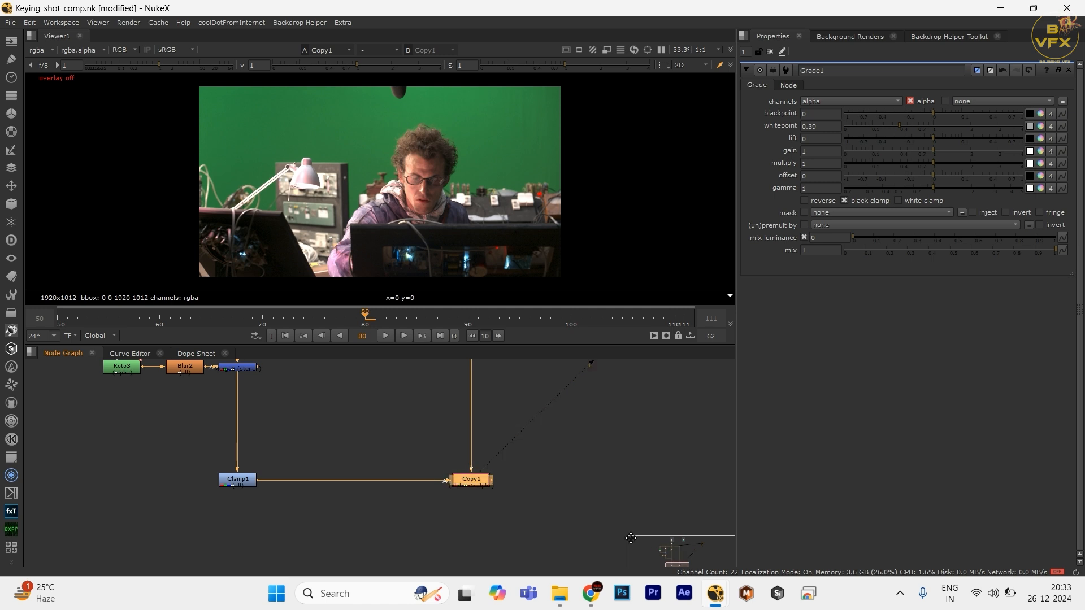
- Add a Premult node below Copy1 and view its output
{"action": "key", "text": "Tab"}
{"action": "type", "text": "pre"}
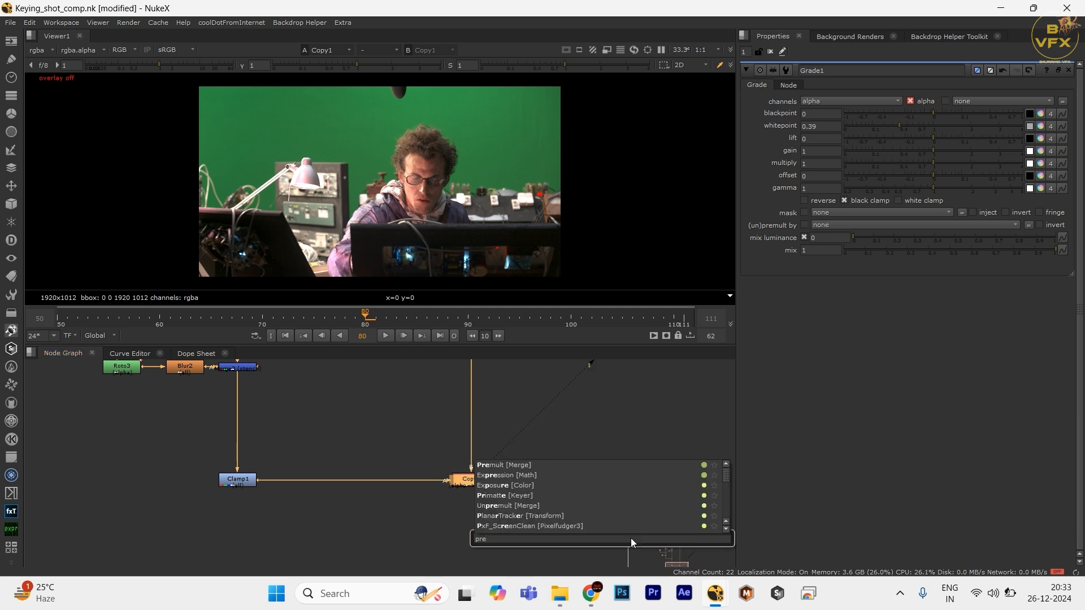
{"action": "key", "text": "Return"}
{"action": "scroll", "coordinate": [472, 503], "scroll_direction": "down", "scroll_amount": 3}
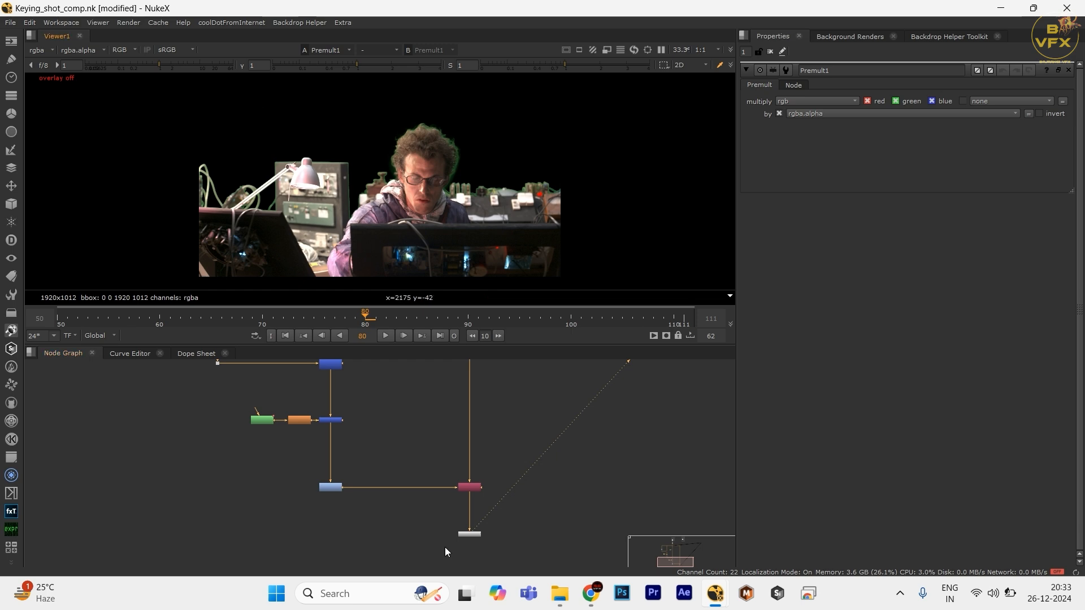
{"action": "scroll", "coordinate": [462, 545], "scroll_direction": "down", "scroll_amount": 3}
{"action": "left_click_drag", "start_coordinate": [437, 377], "coordinate": [445, 443]}
{"action": "left_click", "coordinate": [472, 443]}
{"action": "key", "text": "1"}
- Examine Premult1's edges around the hair and the desk objects full screen, comparing them with the original plate
{"action": "key", "text": "space"}
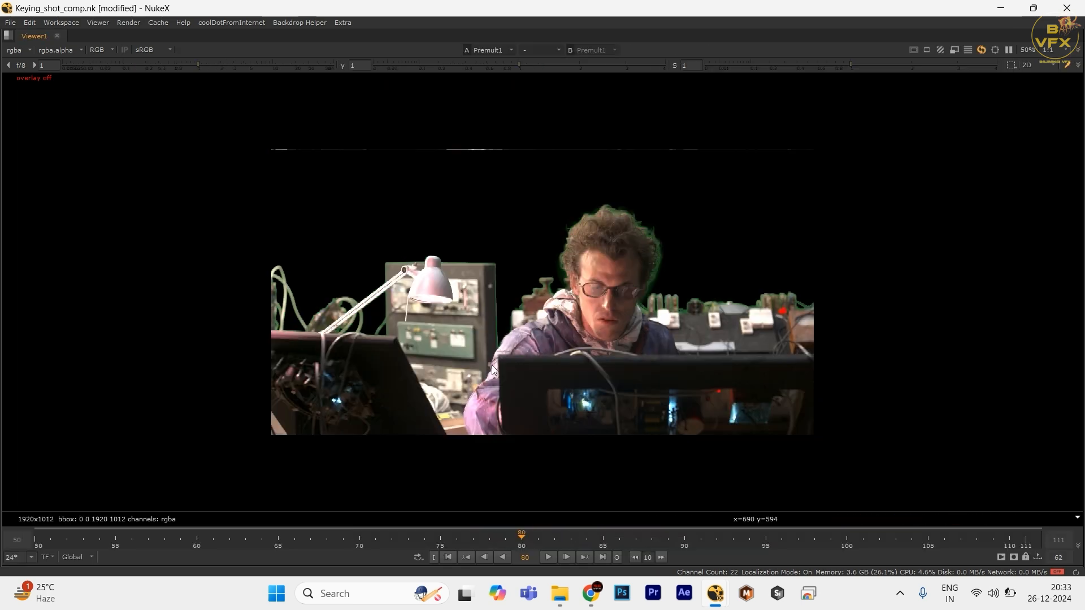
{"action": "scroll", "coordinate": [622, 252], "scroll_direction": "up", "scroll_amount": 2}
{"action": "key", "text": "2"}
{"action": "scroll", "coordinate": [653, 243], "scroll_direction": "up", "scroll_amount": 2}
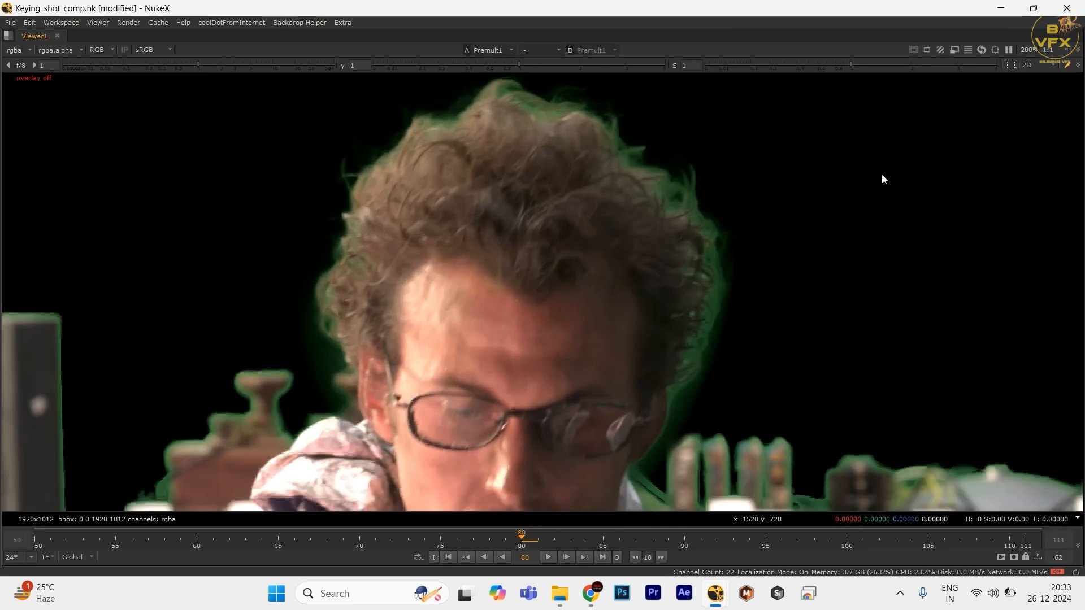
{"action": "key", "text": "1"}
{"action": "scroll", "coordinate": [695, 443], "scroll_direction": "down", "scroll_amount": 2}
{"action": "left_click_drag", "start_coordinate": [695, 444], "coordinate": [465, 340]}
{"action": "key", "text": "2"}
{"action": "scroll", "coordinate": [822, 373], "scroll_direction": "up", "scroll_amount": 2}
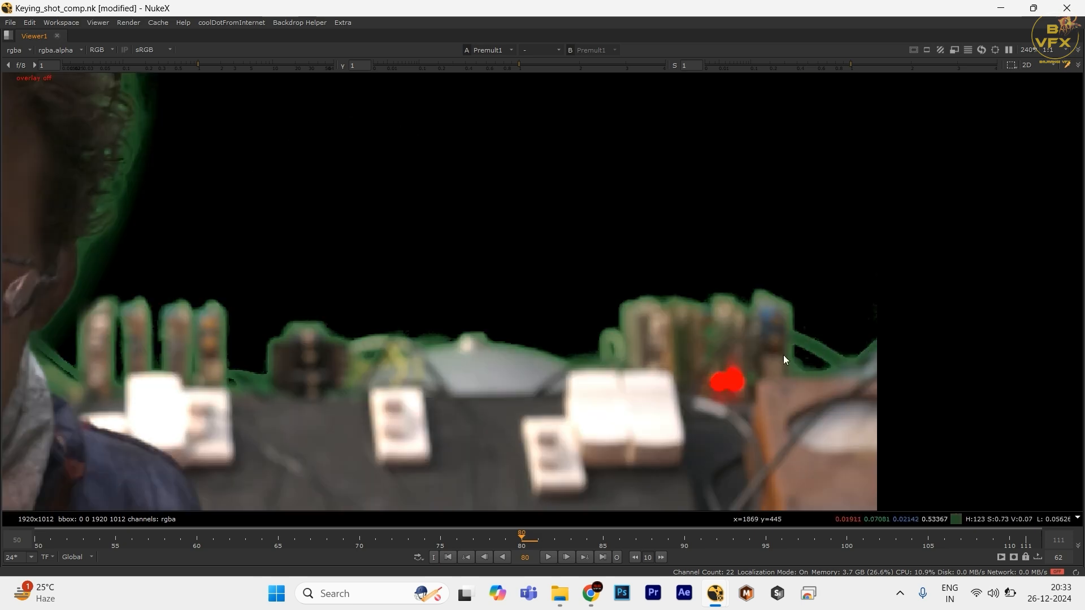
{"action": "left_click_drag", "start_coordinate": [554, 284], "coordinate": [863, 379]}
{"action": "key", "text": "1"}
{"action": "key", "text": "2"}
{"action": "scroll", "coordinate": [346, 341], "scroll_direction": "down", "scroll_amount": 3}
{"action": "left_click_drag", "start_coordinate": [297, 356], "coordinate": [695, 366]}
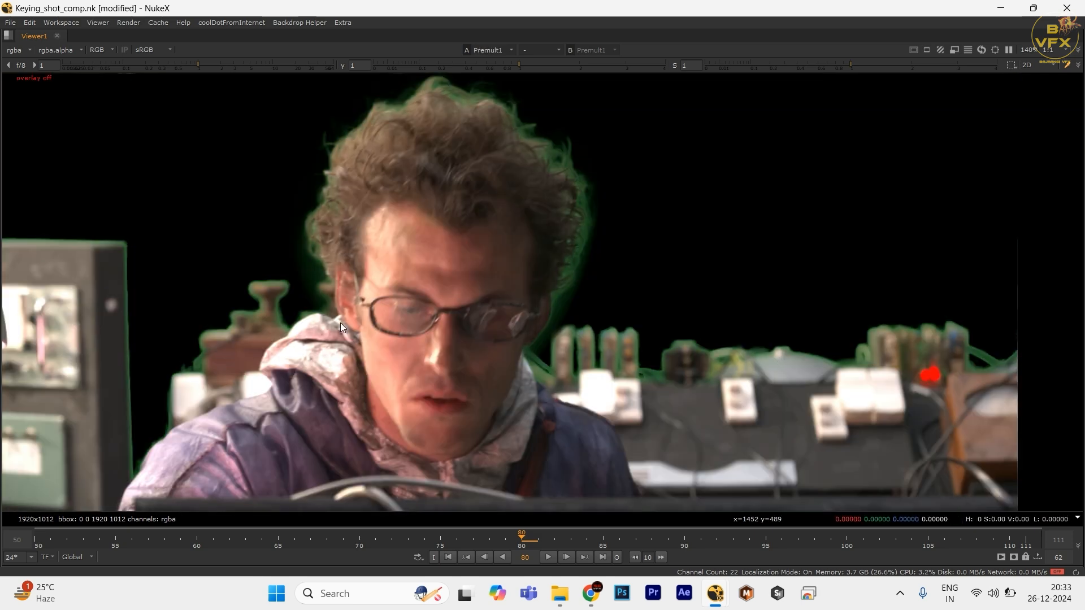
{"action": "left_click_drag", "start_coordinate": [340, 324], "coordinate": [500, 265]}
{"action": "key", "text": "space"}
- Trace the graph from Copy1 up through the roto and key branches and back down to Premult1
{"action": "scroll", "coordinate": [439, 408], "scroll_direction": "down", "scroll_amount": 2}
{"action": "scroll", "coordinate": [436, 486], "scroll_direction": "up", "scroll_amount": 5}
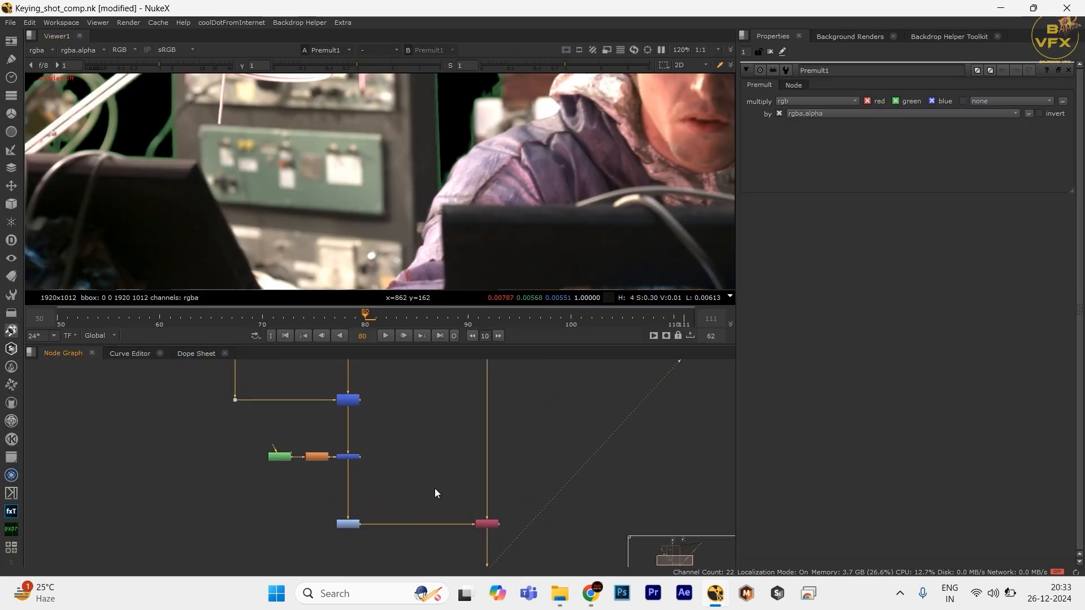
{"action": "left_click", "coordinate": [487, 524]}
{"action": "scroll", "coordinate": [402, 512], "scroll_direction": "down", "scroll_amount": 5}
{"action": "scroll", "coordinate": [384, 551], "scroll_direction": "up", "scroll_amount": 4}
{"action": "scroll", "coordinate": [472, 561], "scroll_direction": "down", "scroll_amount": 4}
{"action": "scroll", "coordinate": [388, 471], "scroll_direction": "up", "scroll_amount": 7}
{"action": "scroll", "coordinate": [397, 448], "scroll_direction": "down", "scroll_amount": 1}
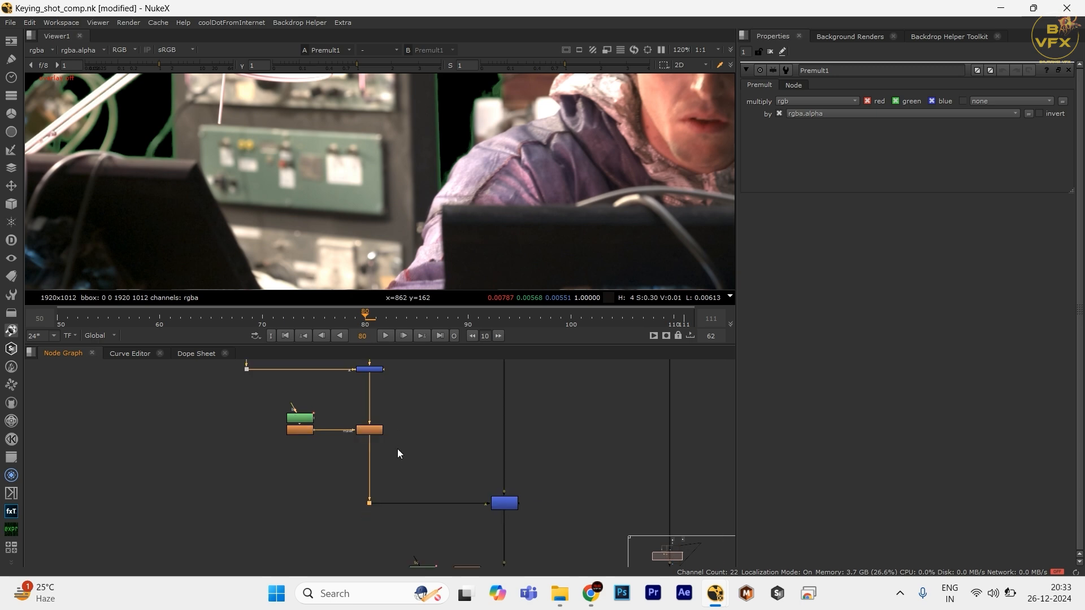
{"action": "left_click_drag", "start_coordinate": [398, 449], "coordinate": [387, 519]}
{"action": "scroll", "coordinate": [410, 206], "scroll_direction": "down", "scroll_amount": 3}
{"action": "left_click_drag", "start_coordinate": [413, 204], "coordinate": [276, 277]}
{"action": "left_click_drag", "start_coordinate": [347, 185], "coordinate": [548, 226]}
{"action": "left_click_drag", "start_coordinate": [624, 242], "coordinate": [342, 247]}
{"action": "scroll", "coordinate": [414, 492], "scroll_direction": "down", "scroll_amount": 1}
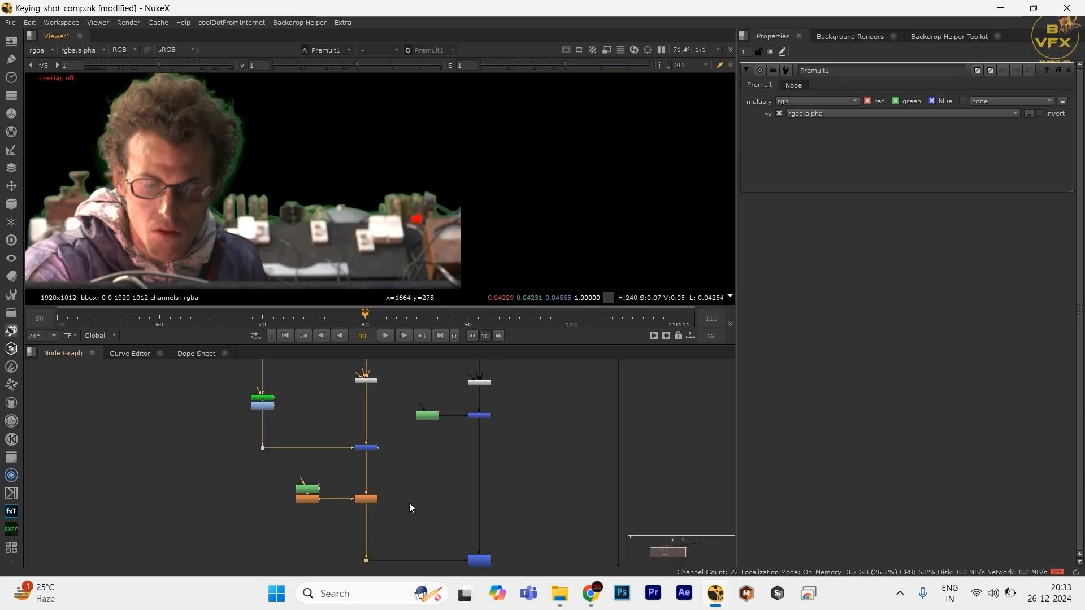
{"action": "left_click_drag", "start_coordinate": [394, 527], "coordinate": [366, 443]}
{"action": "scroll", "coordinate": [373, 478], "scroll_direction": "down", "scroll_amount": 2}
{"action": "left_click_drag", "start_coordinate": [395, 531], "coordinate": [334, 430]}
- Compare Premult1's full-screen result with the green-screen plate at Dot6, checking the edges of the background equipment
{"action": "left_click", "coordinate": [459, 494]}
{"action": "key", "text": "1"}
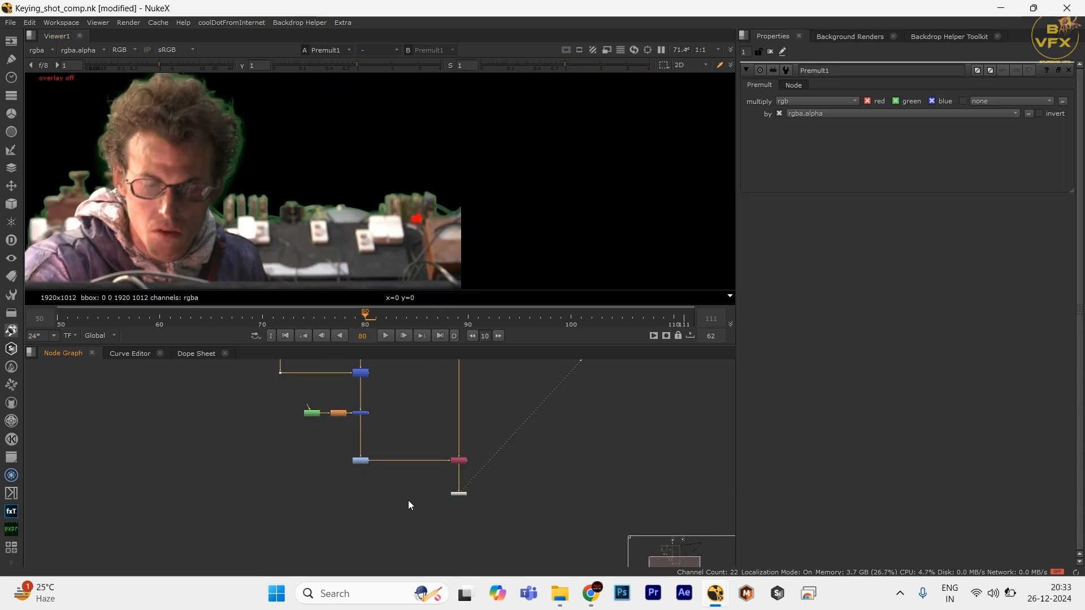
{"action": "key", "text": "space"}
{"action": "key", "text": "f"}
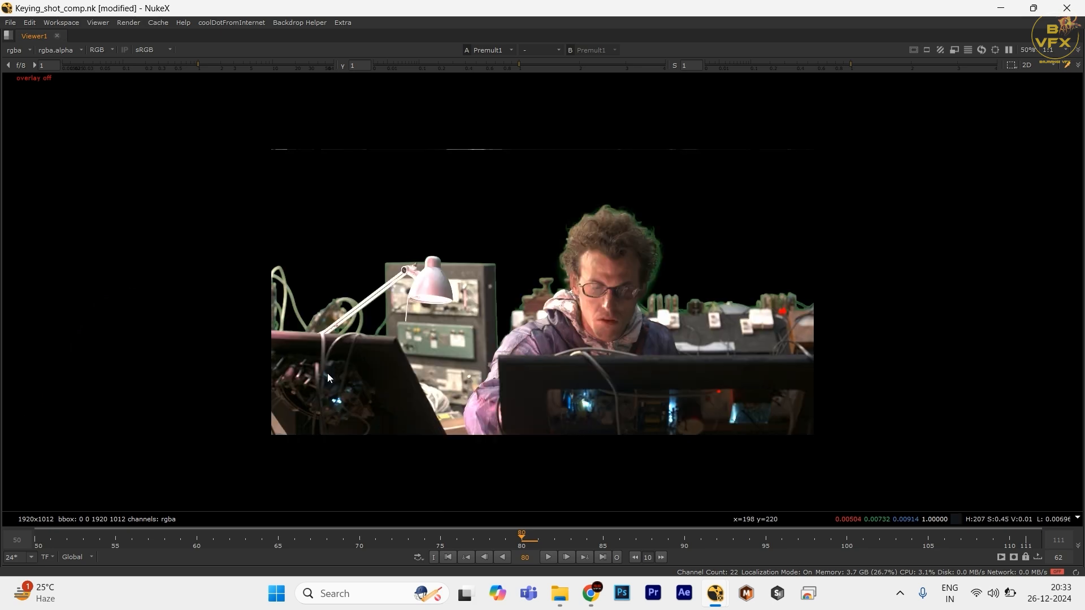
{"action": "key", "text": "2"}
{"action": "key", "text": "1"}
{"action": "scroll", "coordinate": [379, 262], "scroll_direction": "up", "scroll_amount": 3}
{"action": "key", "text": "2"}
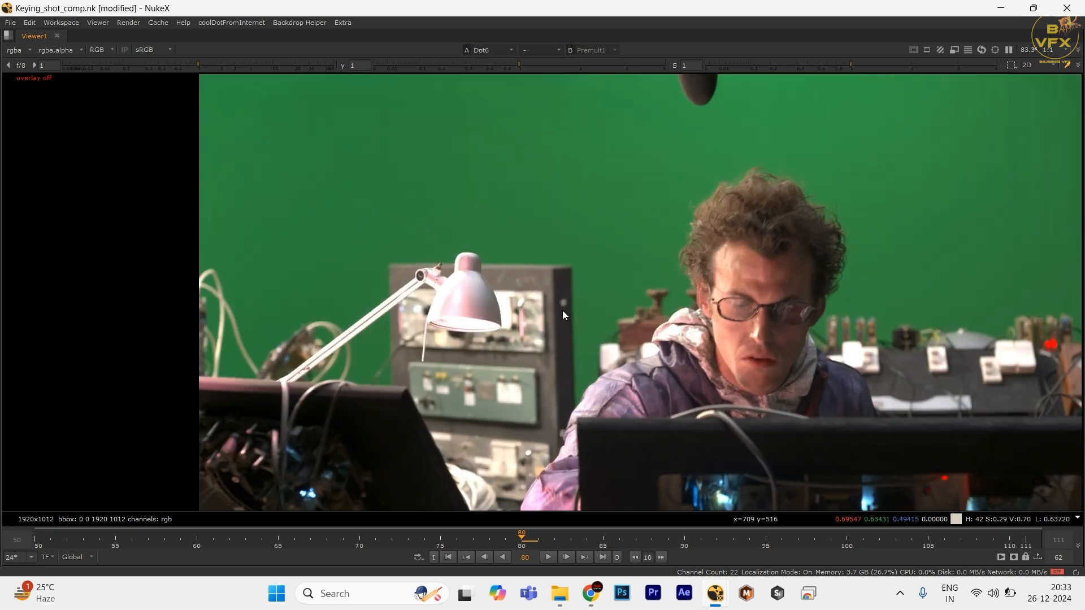
{"action": "key", "text": "1"}
{"action": "scroll", "coordinate": [690, 351], "scroll_direction": "up", "scroll_amount": 2}
{"action": "scroll", "coordinate": [689, 350], "scroll_direction": "up", "scroll_amount": 7}
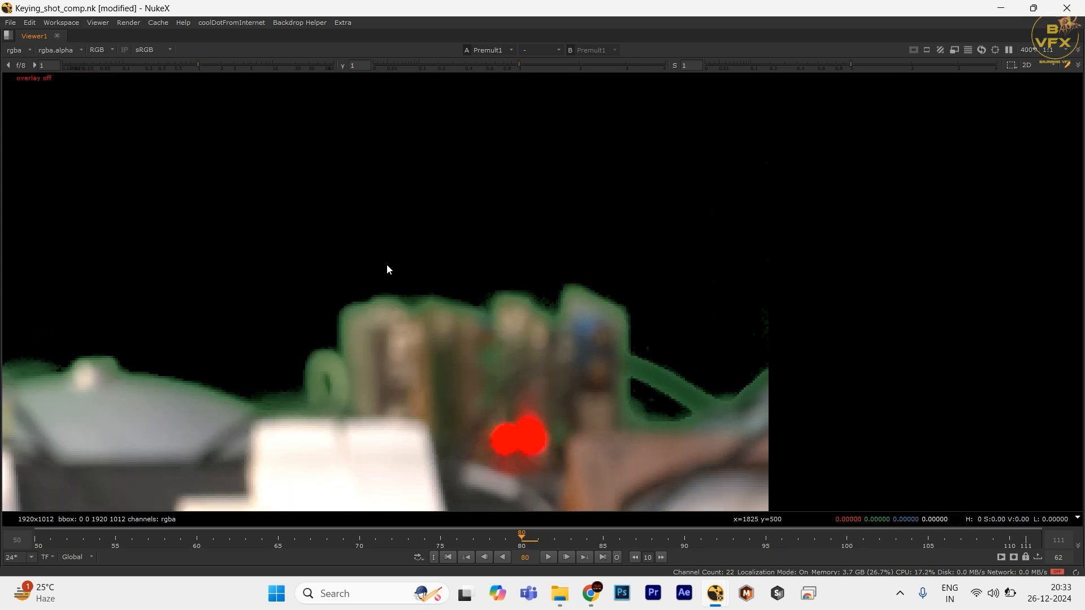
{"action": "left_click_drag", "start_coordinate": [521, 314], "coordinate": [742, 445]}
{"action": "key", "text": "f"}
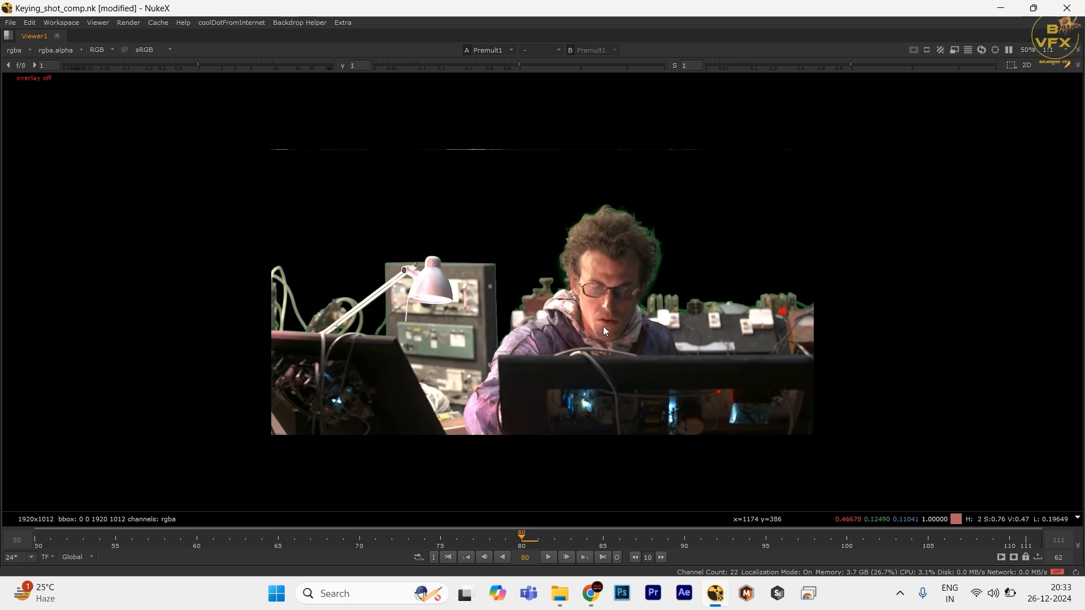
{"action": "scroll", "coordinate": [738, 305], "scroll_direction": "up", "scroll_amount": 3}
{"action": "key", "text": "space"}
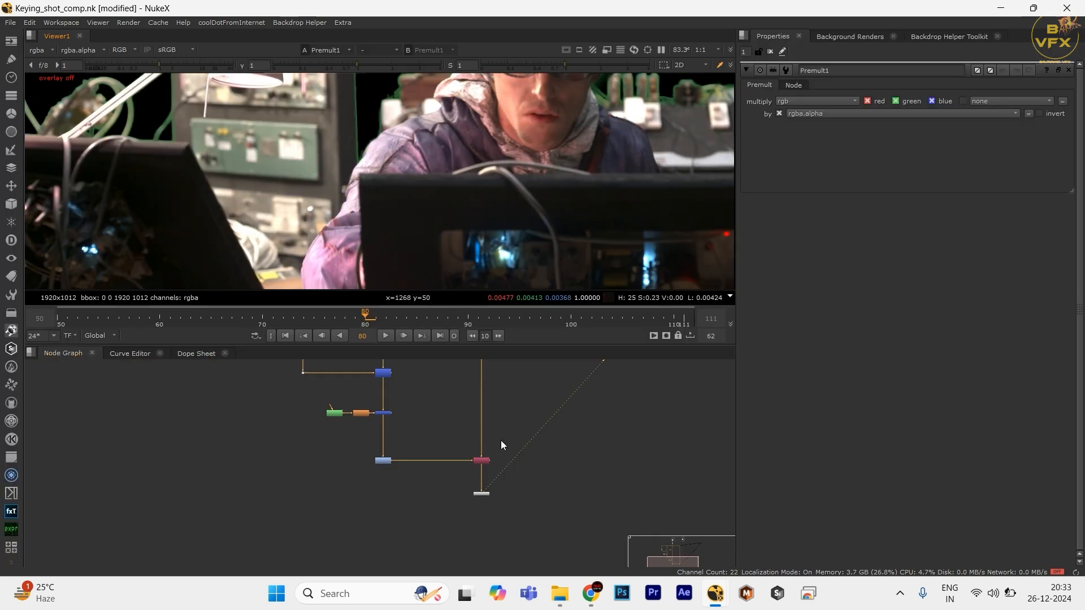
- View Merge2's output in colour and alpha
{"action": "scroll", "coordinate": [469, 453], "scroll_direction": "up", "scroll_amount": 5}
{"action": "left_click", "coordinate": [392, 396], "text": "ctrl+shift"}
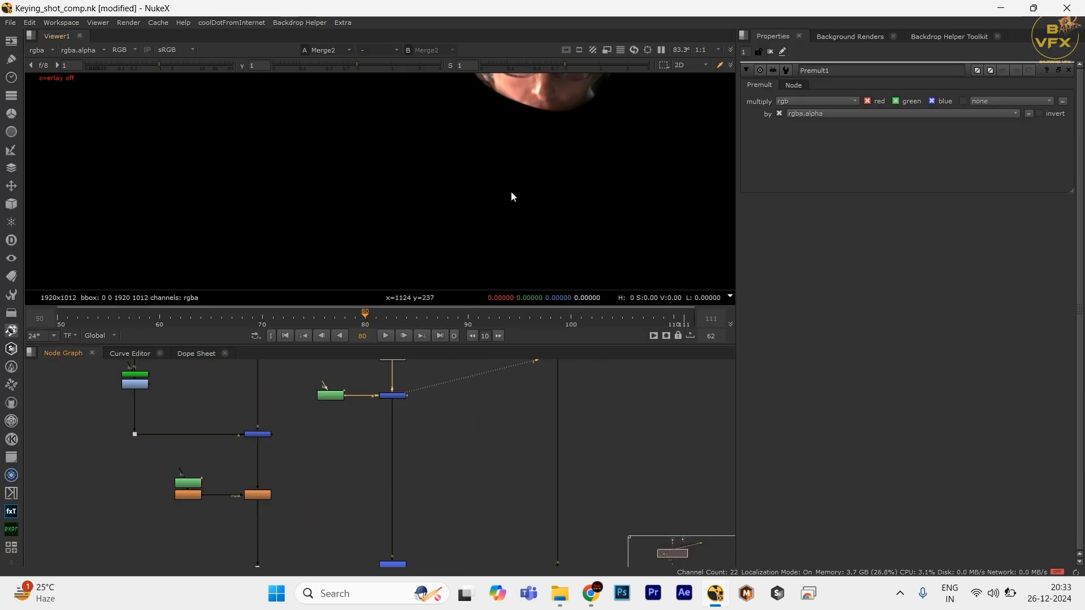
{"action": "key", "text": "f"}
{"action": "key", "text": "a"}
{"action": "key", "text": "a"}
{"action": "scroll", "coordinate": [432, 461], "scroll_direction": "down", "scroll_amount": 3}
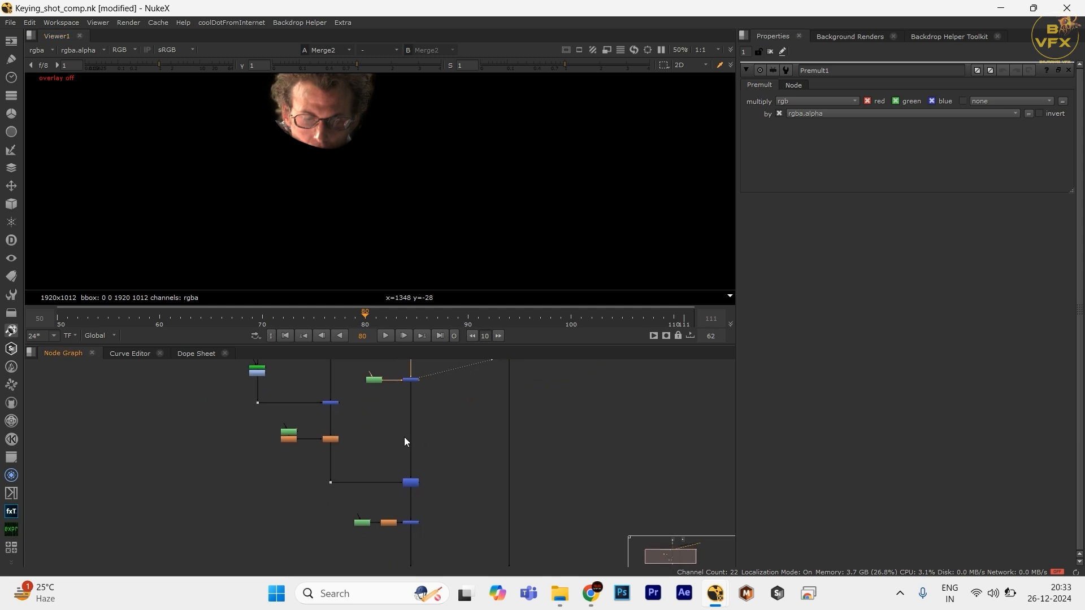
{"action": "key", "text": "a"}
- View the ChannelMerge node's combined alpha output, then return the viewer to colour
{"action": "left_click", "coordinate": [411, 482]}
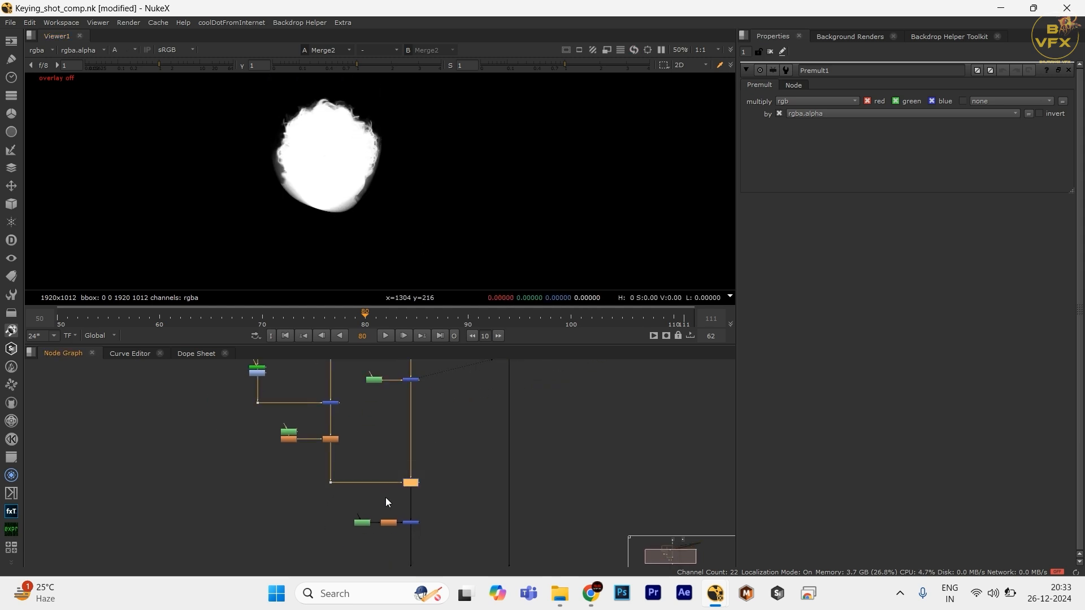
{"action": "key", "text": "1"}
{"action": "key", "text": "a"}
{"action": "scroll", "coordinate": [457, 438], "scroll_direction": "down", "scroll_amount": 3}
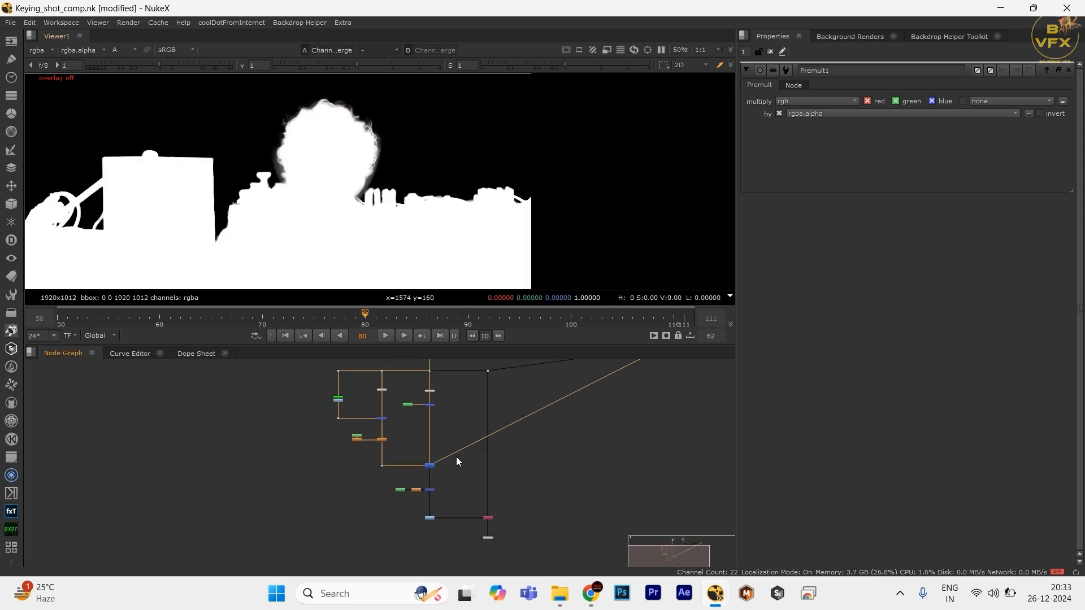
- View Premult1's colour output again and check the keyed foreground
{"action": "left_click_drag", "start_coordinate": [305, 448], "coordinate": [487, 543]}
{"action": "scroll", "coordinate": [505, 520], "scroll_direction": "up", "scroll_amount": 2}
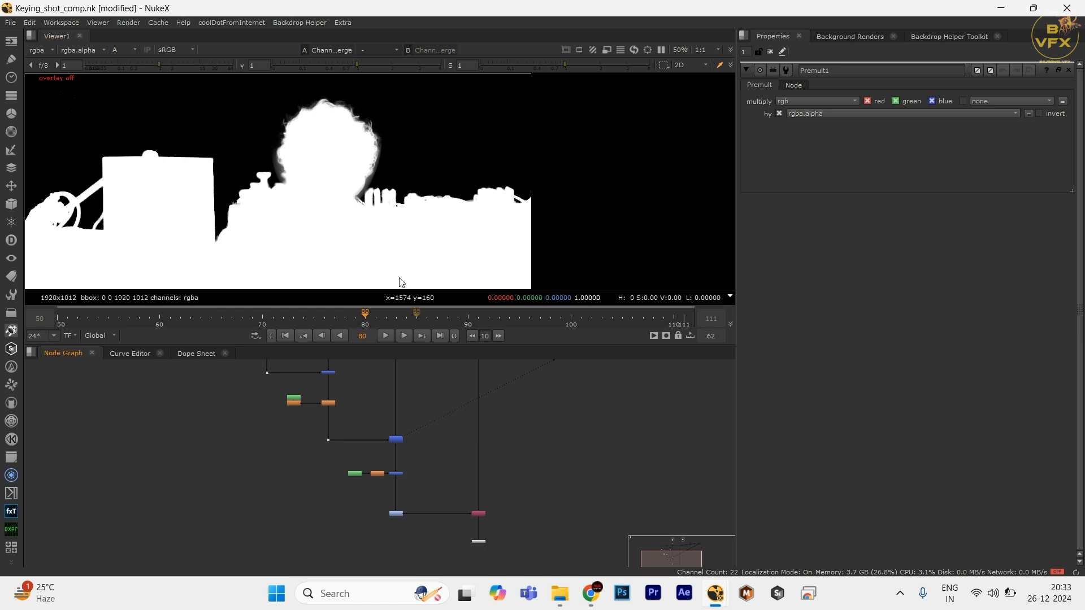
{"action": "key", "text": "1"}
{"action": "key", "text": "a"}
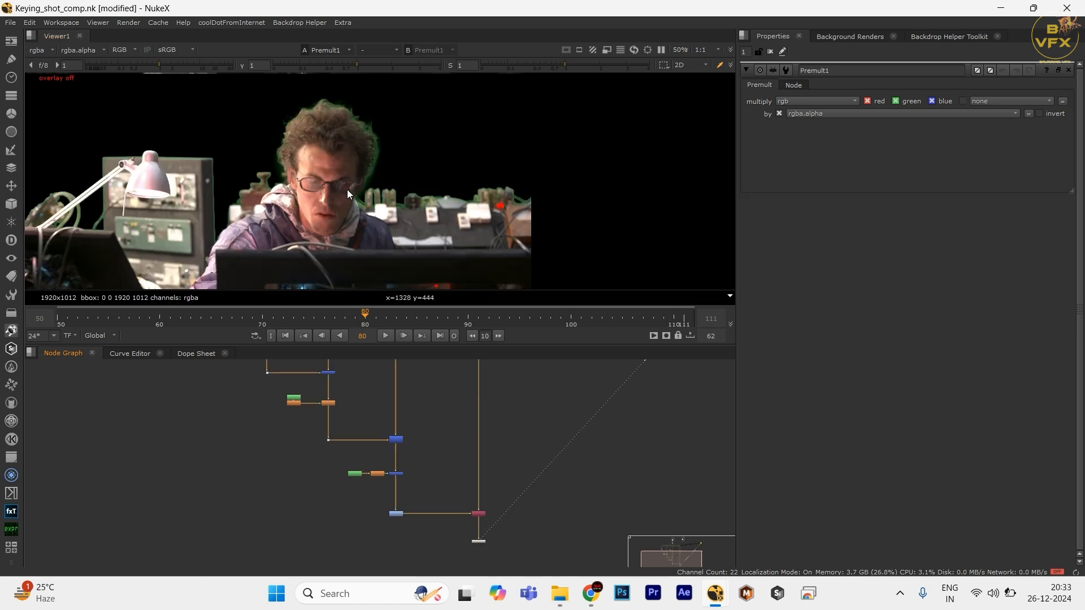
{"action": "scroll", "coordinate": [475, 203], "scroll_direction": "up", "scroll_amount": 3}
{"action": "scroll", "coordinate": [388, 181], "scroll_direction": "down", "scroll_amount": 4}
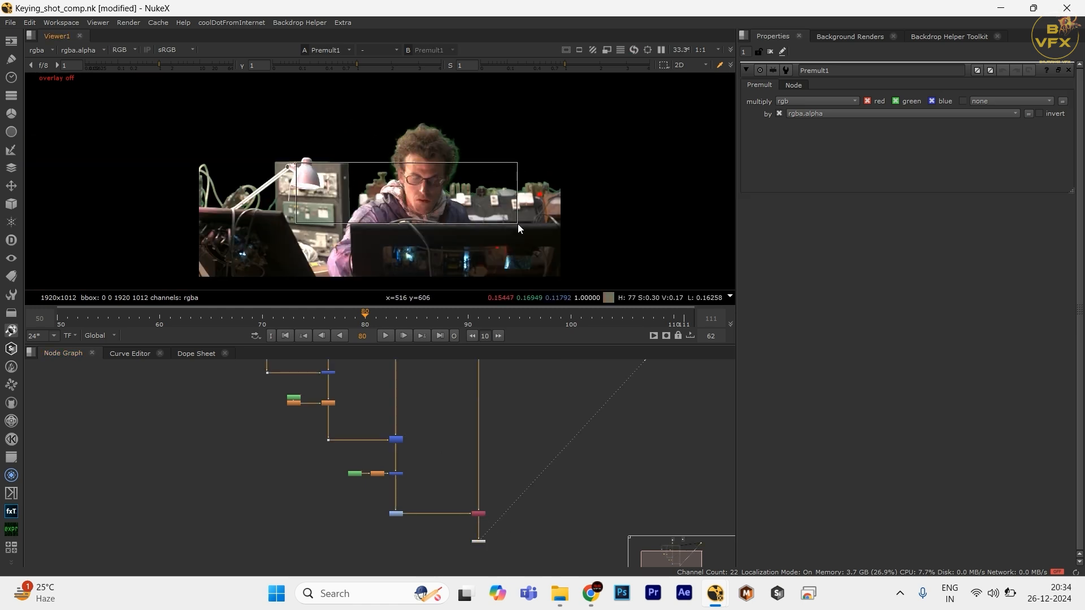
{"action": "left_click_drag", "start_coordinate": [493, 551], "coordinate": [484, 486]}
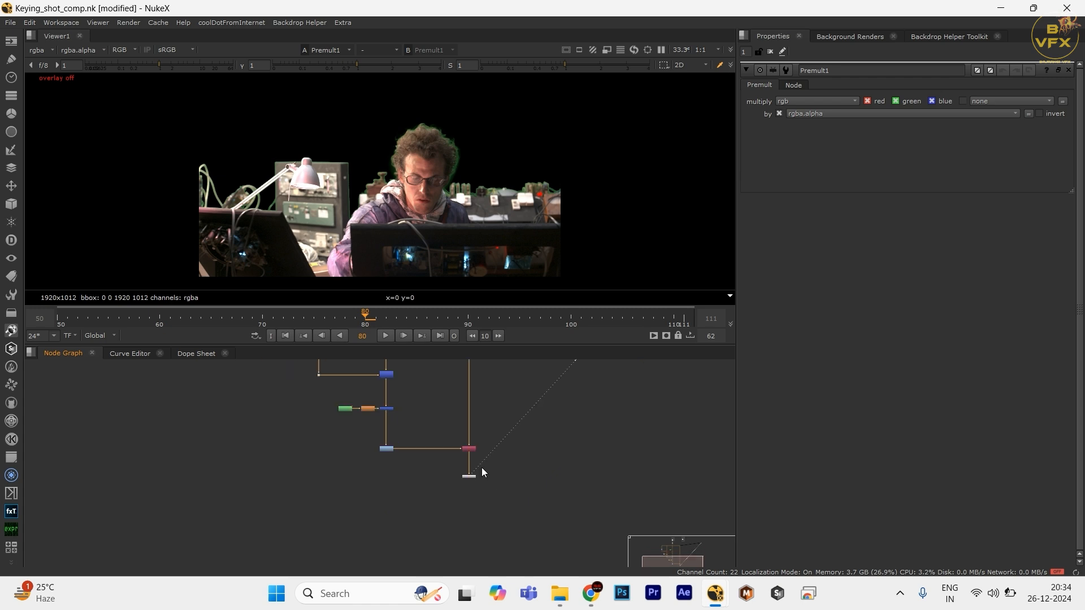
{"action": "left_click", "coordinate": [469, 478]}
- Add a CheckerBoard node between the scan and Bg plates and view its output
{"action": "scroll", "coordinate": [481, 477], "scroll_direction": "down", "scroll_amount": 2}
{"action": "left_click_drag", "start_coordinate": [486, 395], "coordinate": [500, 559]}
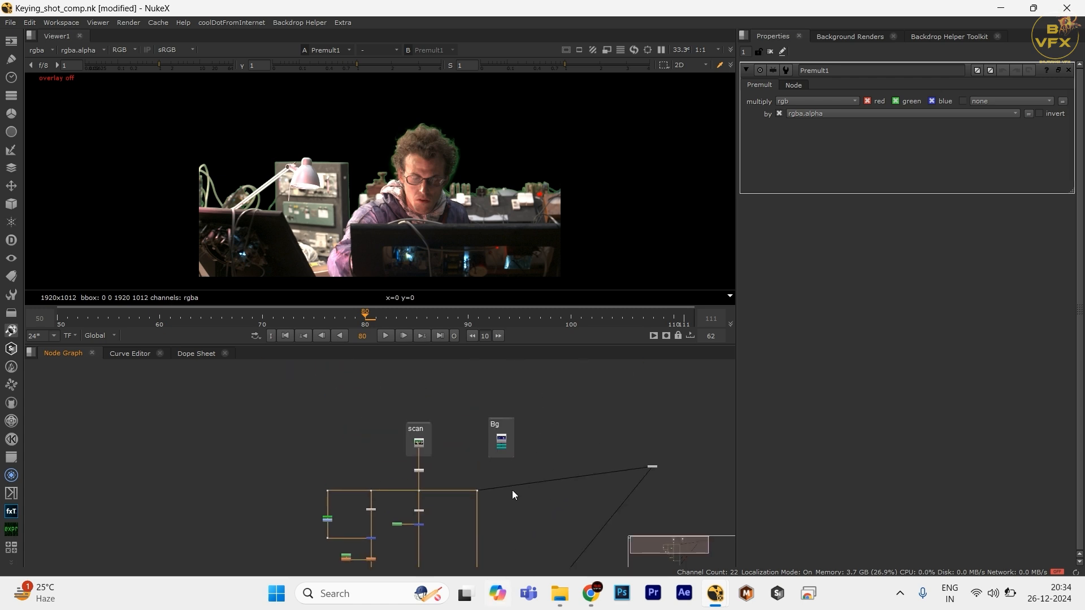
{"action": "scroll", "coordinate": [511, 490], "scroll_direction": "up", "scroll_amount": 3}
{"action": "left_click_drag", "start_coordinate": [459, 487], "coordinate": [407, 536]}
{"action": "left_click_drag", "start_coordinate": [436, 421], "coordinate": [656, 418]}
{"action": "scroll", "coordinate": [466, 422], "scroll_direction": "down", "scroll_amount": 2}
{"action": "key", "text": "Tab"}
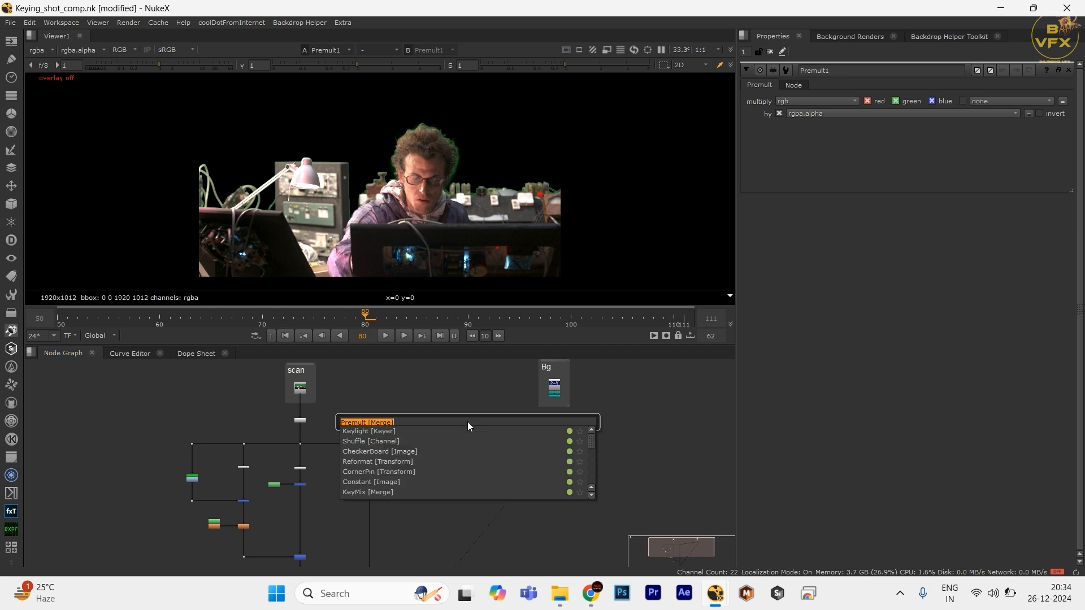
{"action": "type", "text": "check"}
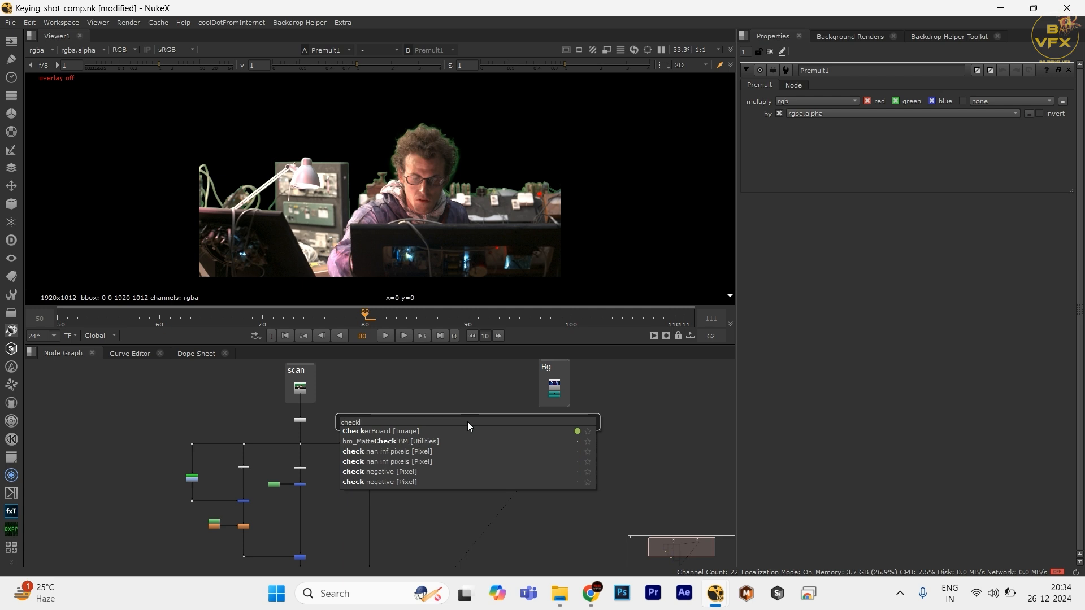
{"action": "key", "text": "Return"}
{"action": "left_click_drag", "start_coordinate": [467, 421], "coordinate": [547, 463]}
{"action": "key", "text": "1"}
- Add a Merge node beside Premult1, keeping its operation at over
{"action": "left_click_drag", "start_coordinate": [431, 396], "coordinate": [530, 466]}
{"action": "scroll", "coordinate": [429, 389], "scroll_direction": "down", "scroll_amount": 3}
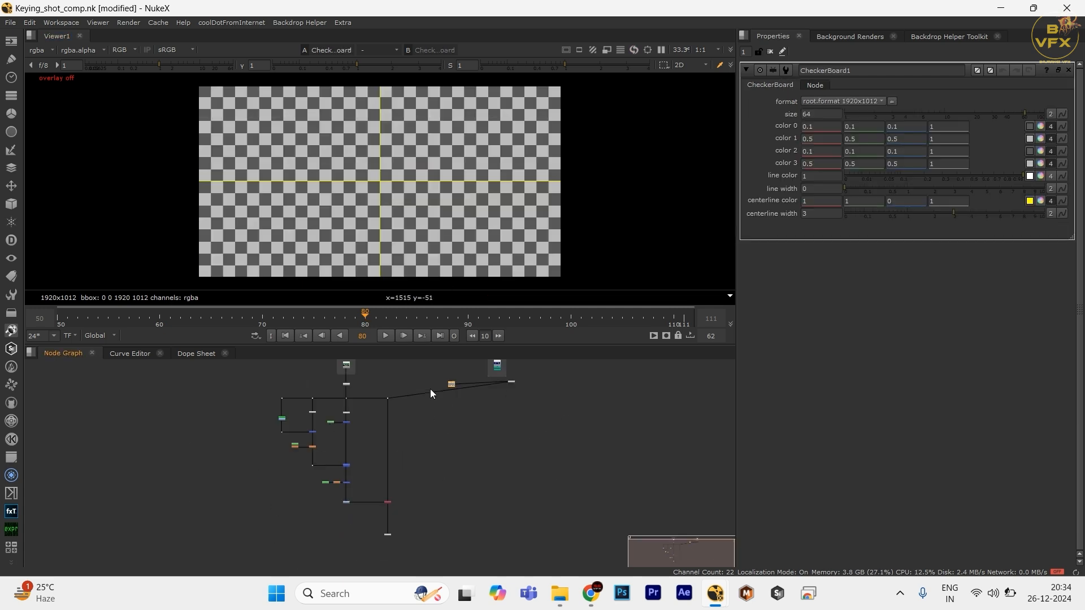
{"action": "scroll", "coordinate": [388, 520], "scroll_direction": "up", "scroll_amount": 4}
{"action": "left_click_drag", "start_coordinate": [329, 511], "coordinate": [452, 546]}
{"action": "left_click", "coordinate": [551, 525]}
{"action": "key", "text": "m"}
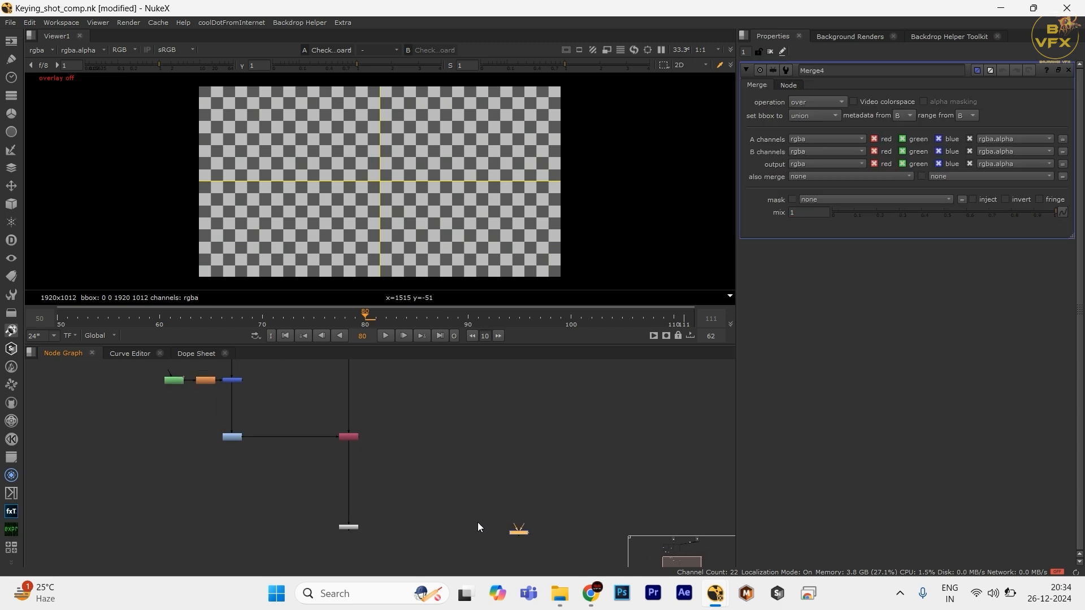
- Connect Premult1 to the new Merge's A input and the CheckerBoard to B, align the node with Premult1 and view it
{"action": "left_click_drag", "start_coordinate": [273, 496], "coordinate": [375, 532]}
{"action": "scroll", "coordinate": [443, 465], "scroll_direction": "down", "scroll_amount": 4}
{"action": "scroll", "coordinate": [455, 411], "scroll_direction": "up", "scroll_amount": 4}
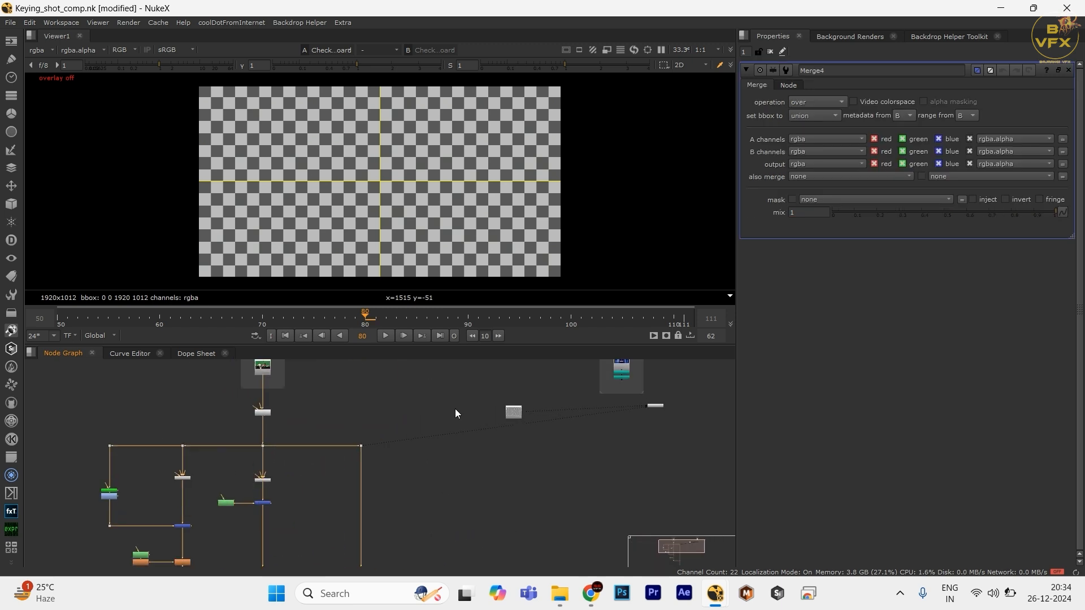
{"action": "key", "text": "y"}
{"action": "scroll", "coordinate": [540, 485], "scroll_direction": "down", "scroll_amount": 3}
{"action": "left_click_drag", "start_coordinate": [538, 488], "coordinate": [494, 378]}
{"action": "left_click", "coordinate": [507, 523]}
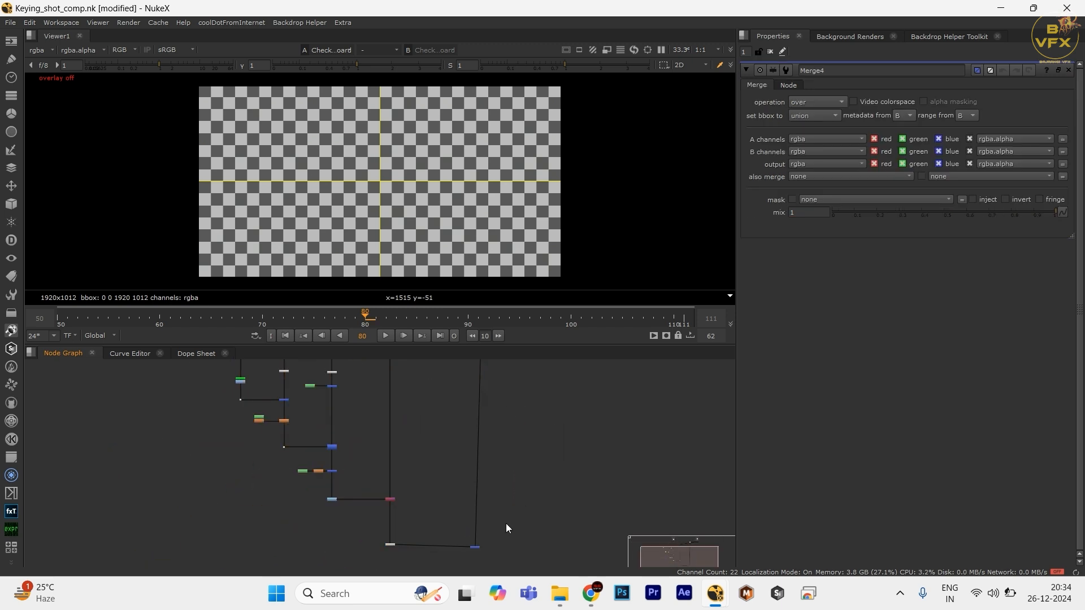
{"action": "left_click_drag", "start_coordinate": [473, 548], "coordinate": [480, 547]}
{"action": "key", "text": "1"}
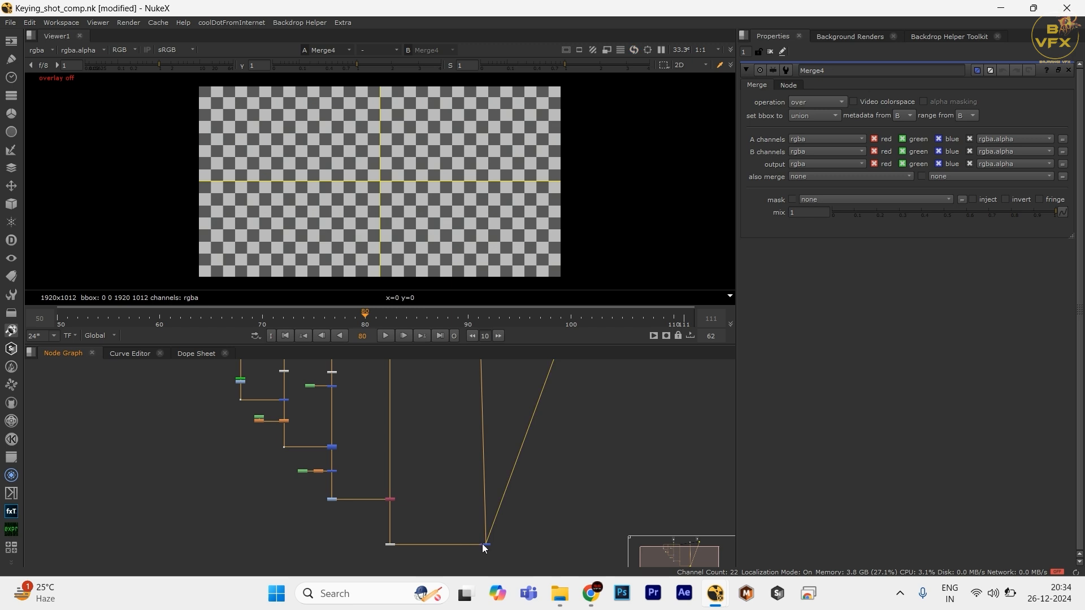
{"action": "left_click", "coordinate": [483, 544]}
- Examine the keyed foreground over the checkerboard full screen and review Merge4's connections in the graph
{"action": "scroll", "coordinate": [483, 545], "scroll_direction": "up", "scroll_amount": 5}
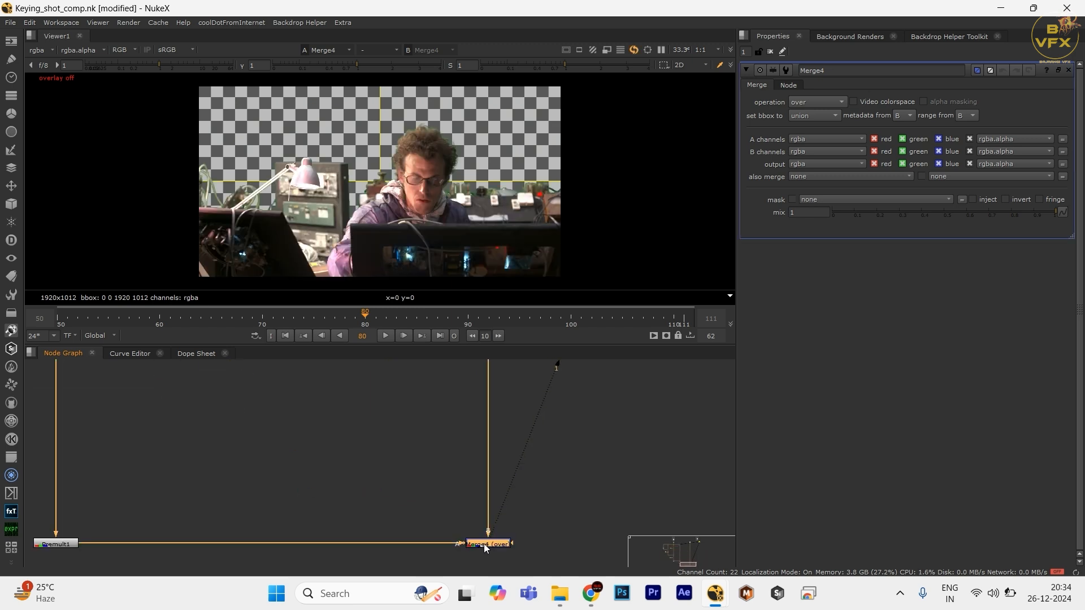
{"action": "mouse_move", "coordinate": [407, 494]}
{"action": "left_mouse_down"}
{"action": "mouse_move", "coordinate": [577, 565]}
{"action": "mouse_move", "coordinate": [403, 497]}
{"action": "left_mouse_up"}
{"action": "scroll", "coordinate": [399, 496], "scroll_direction": "down", "scroll_amount": 7}
{"action": "left_click_drag", "start_coordinate": [339, 395], "coordinate": [405, 473]}
{"action": "left_click_drag", "start_coordinate": [305, 367], "coordinate": [364, 436]}
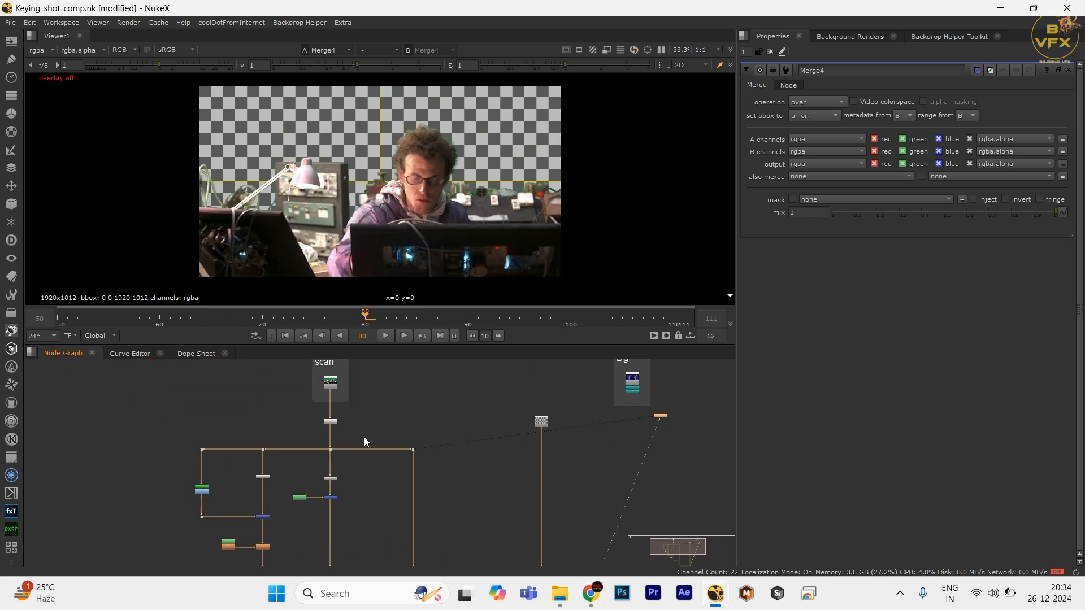
{"action": "key", "text": "space"}
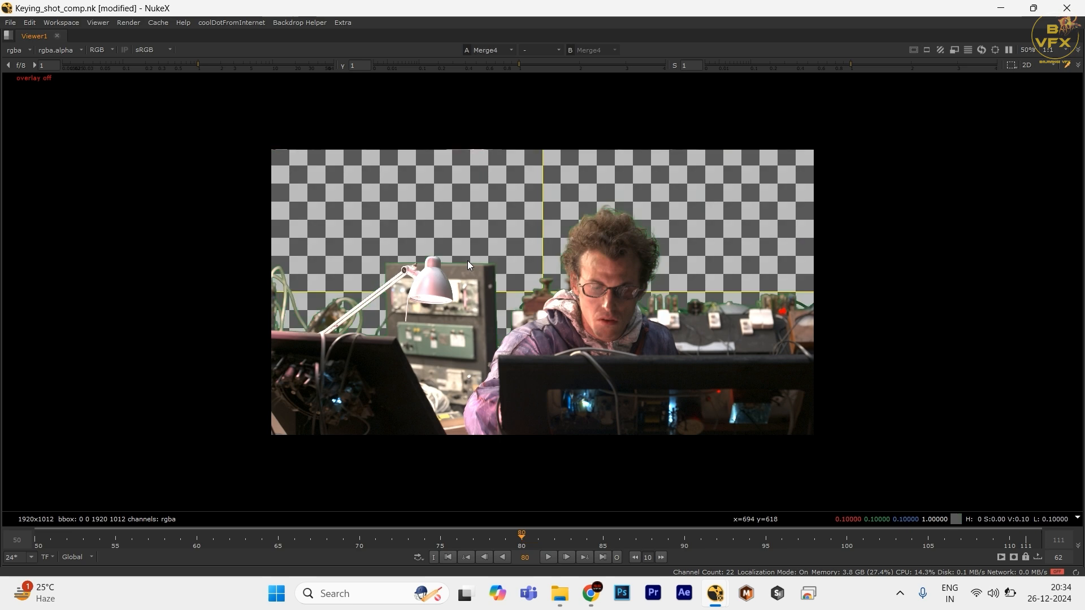
{"action": "scroll", "coordinate": [547, 296], "scroll_direction": "up", "scroll_amount": 1}
{"action": "scroll", "coordinate": [452, 218], "scroll_direction": "down", "scroll_amount": 1}
{"action": "key", "text": "space"}
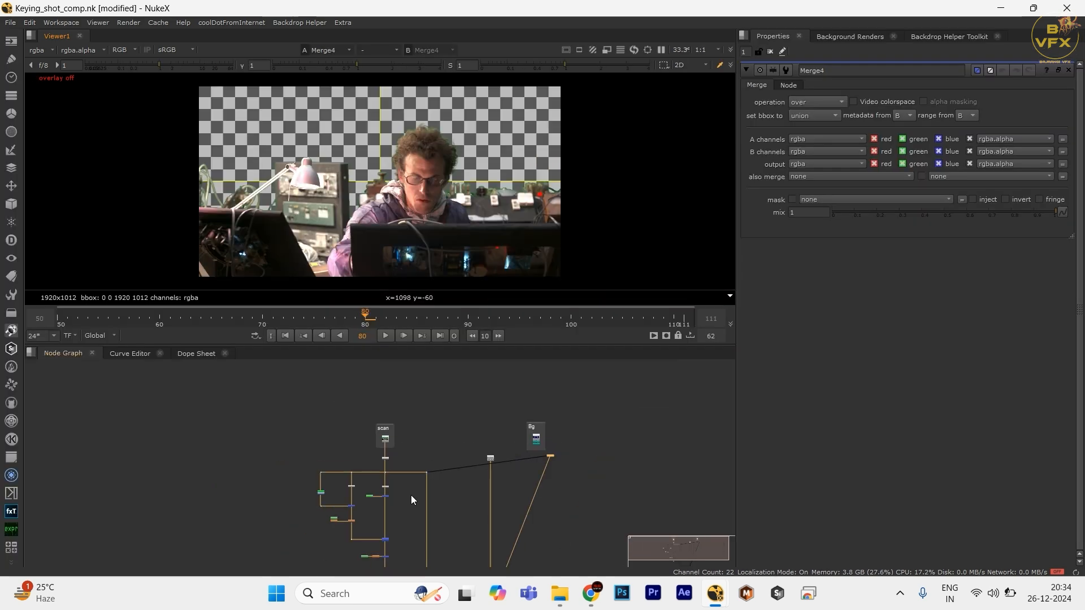
- Move the Keylight2 branch, with its Grade, Roto, Blur and FilterErode nodes, farther away from the main keying branch
{"action": "scroll", "coordinate": [395, 486], "scroll_direction": "up", "scroll_amount": 2}
{"action": "key", "text": "space"}
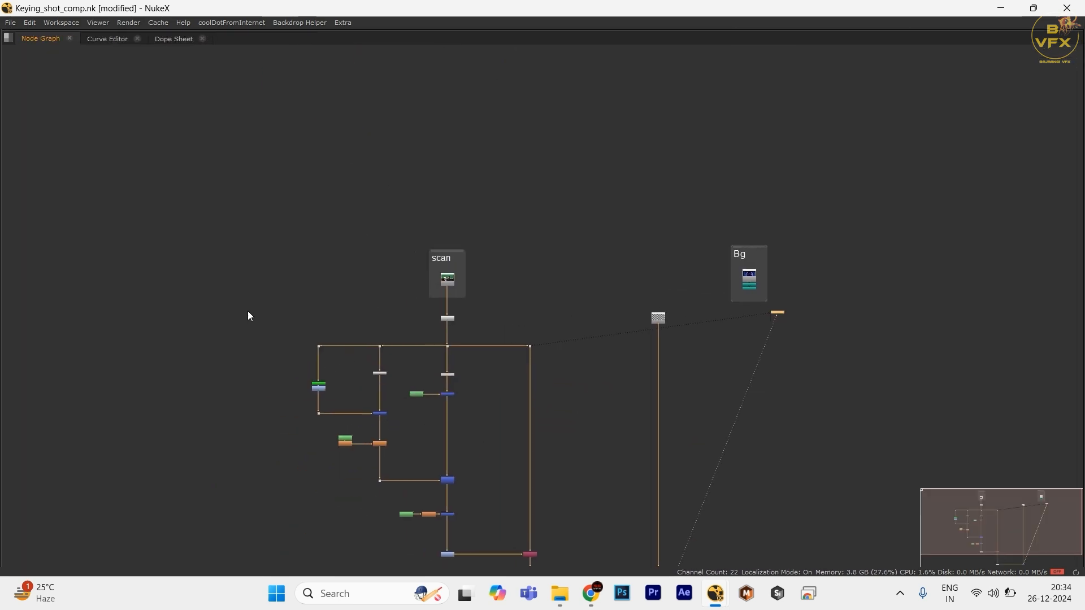
{"action": "left_click_drag", "start_coordinate": [242, 304], "coordinate": [391, 506]}
{"action": "left_click_drag", "start_coordinate": [378, 443], "coordinate": [335, 443]}
{"action": "scroll", "coordinate": [474, 432], "scroll_direction": "up", "scroll_amount": 1}
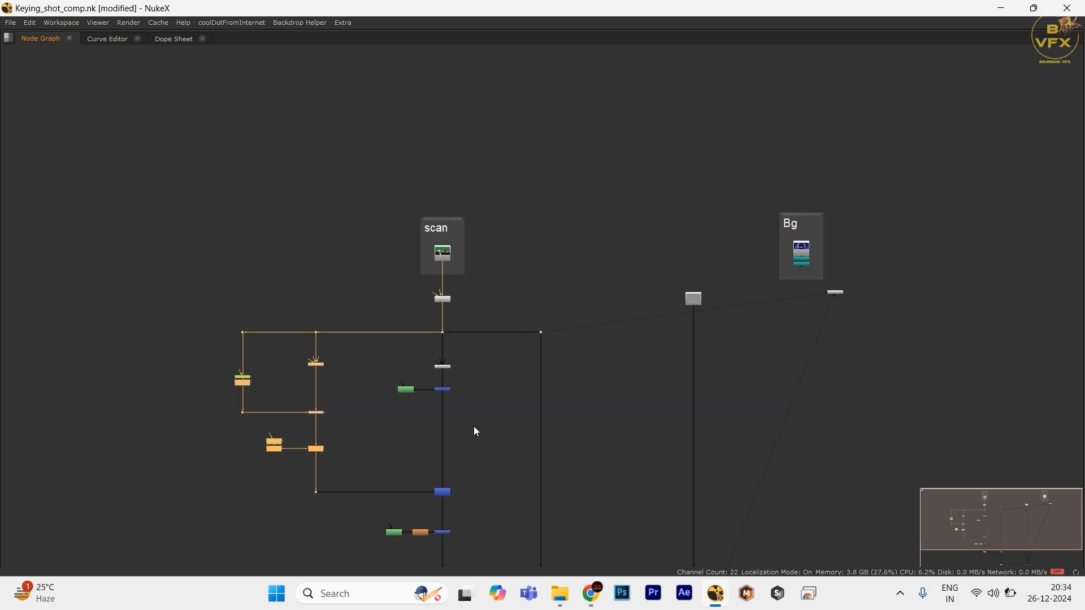
{"action": "scroll", "coordinate": [474, 431], "scroll_direction": "up", "scroll_amount": 1}
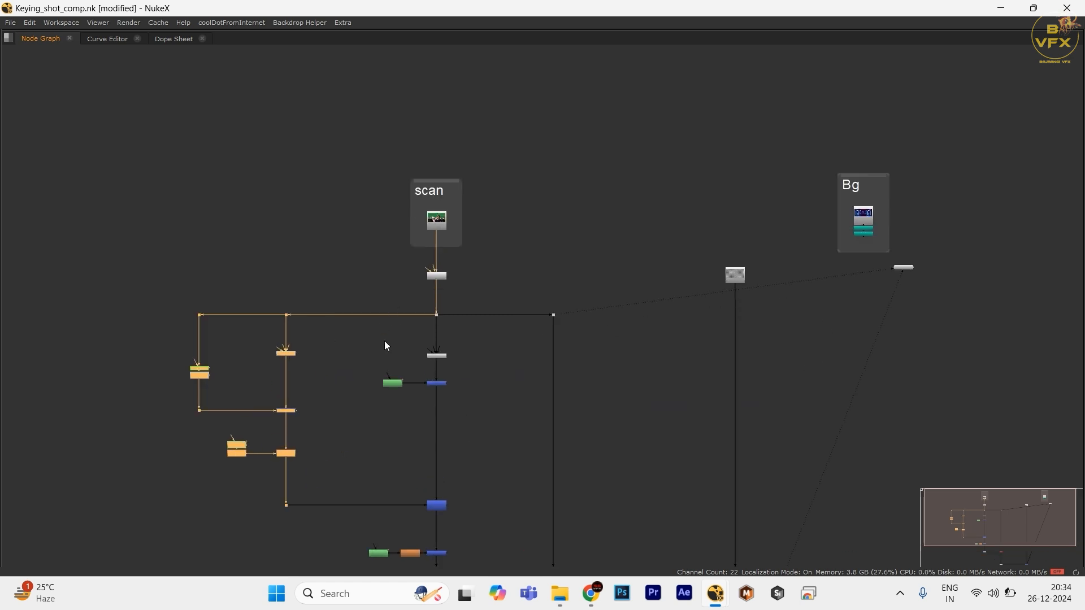
- Create a backdrop named "Soft matte" around Keylight1, Roto1 and their merge node
{"action": "scroll", "coordinate": [415, 367], "scroll_direction": "up", "scroll_amount": 2}
{"action": "left_click_drag", "start_coordinate": [348, 332], "coordinate": [303, 433]}
{"action": "key", "text": "alt+b"}
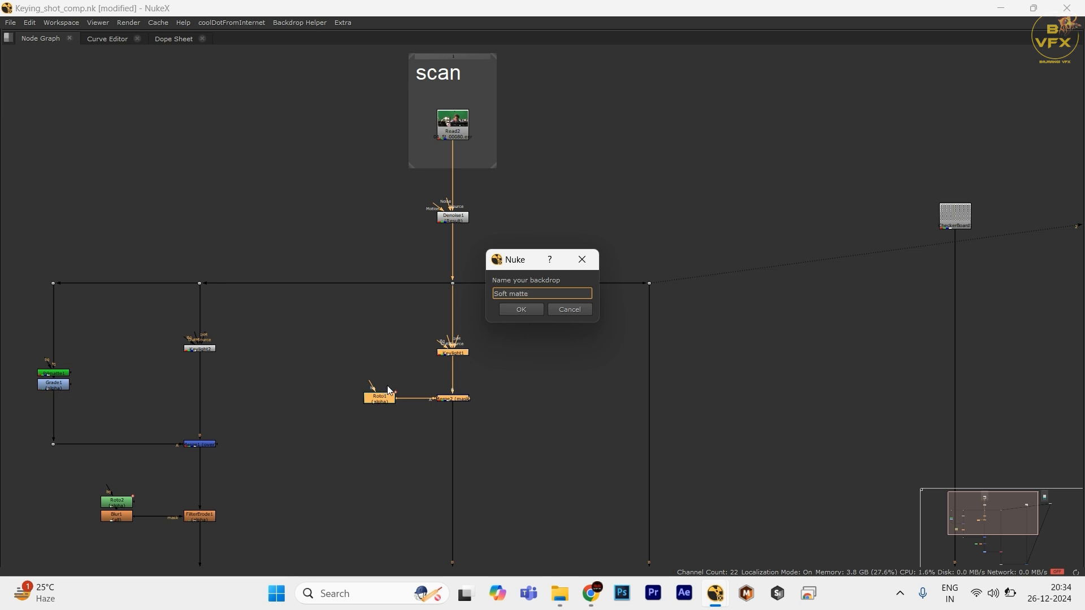
{"action": "key", "text": "Return"}
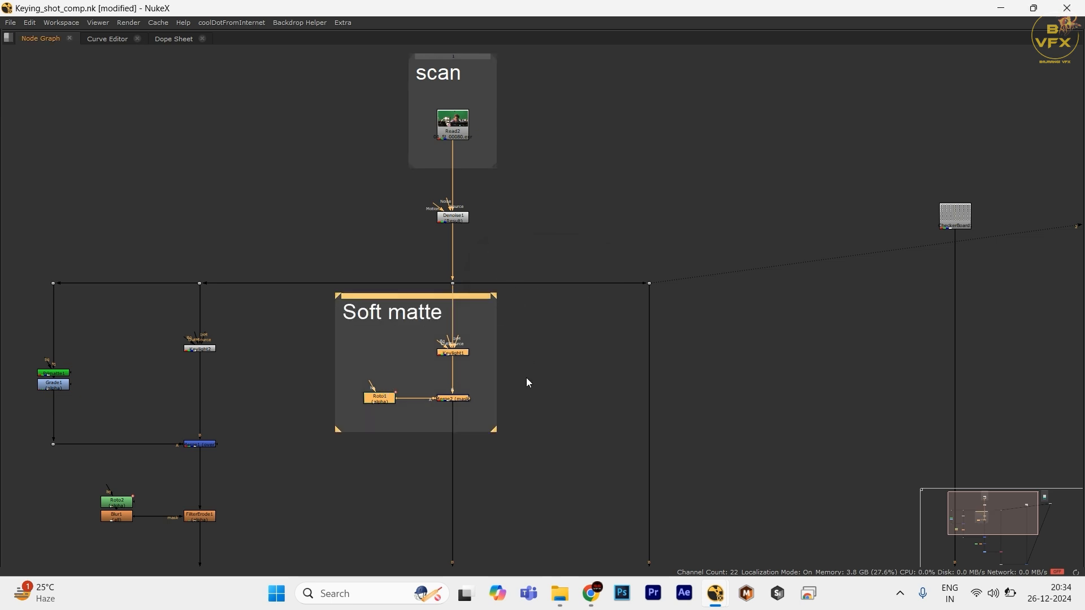
- Create a backdrop named "core matte" around the Keylight2 branch, including its Grade, Roto, Blur and FilterErode nodes
{"action": "scroll", "coordinate": [480, 395], "scroll_direction": "down", "scroll_amount": 3}
{"action": "left_click_drag", "start_coordinate": [447, 408], "coordinate": [584, 368]}
{"action": "left_click_drag", "start_coordinate": [481, 261], "coordinate": [288, 398]}
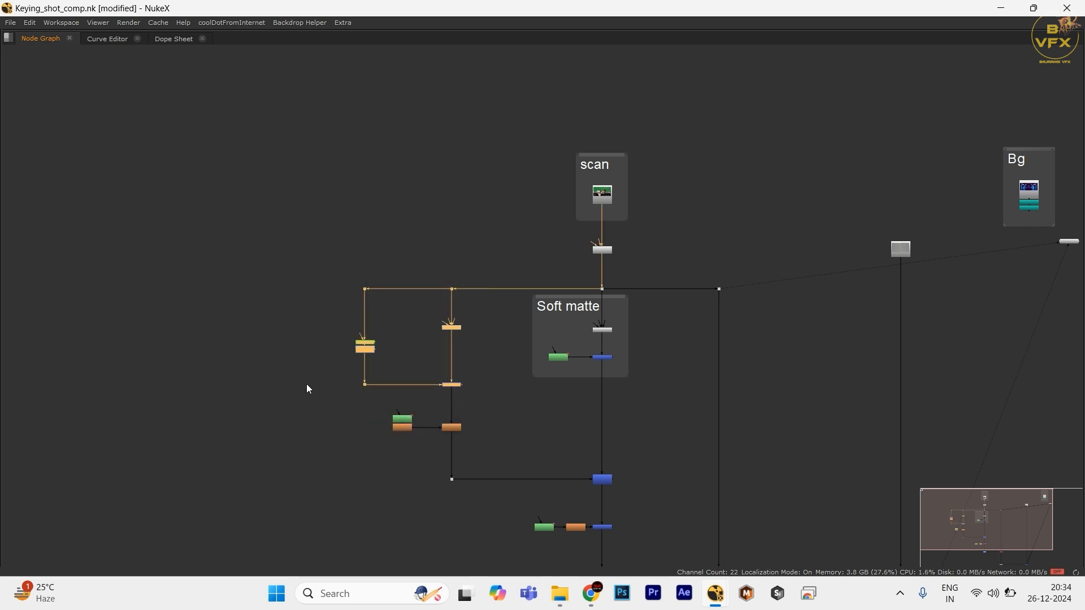
{"action": "left_click_drag", "start_coordinate": [291, 266], "coordinate": [467, 470]}
{"action": "key", "text": "alt+b"}
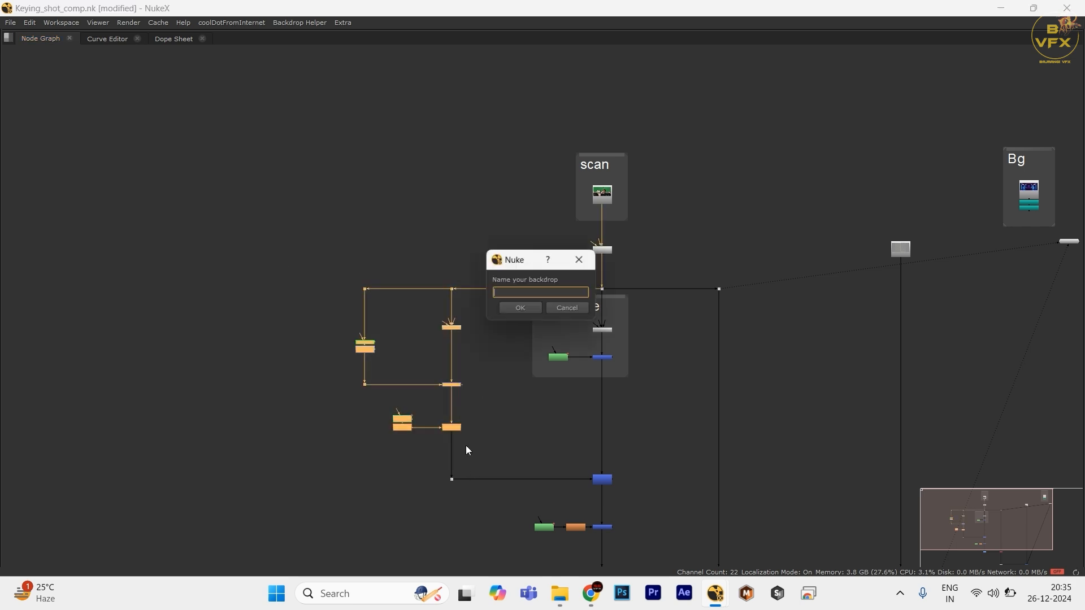
{"action": "type", "text": "har"}
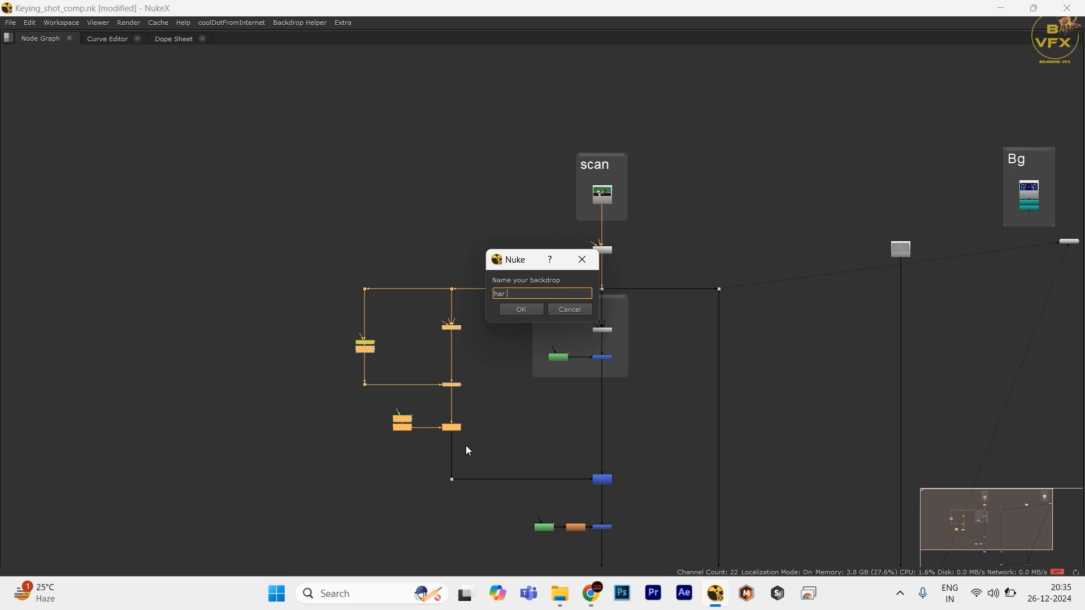
{"action": "key", "text": "ctrl+a"}
{"action": "type", "text": "core matte"}
{"action": "key", "text": "Return"}
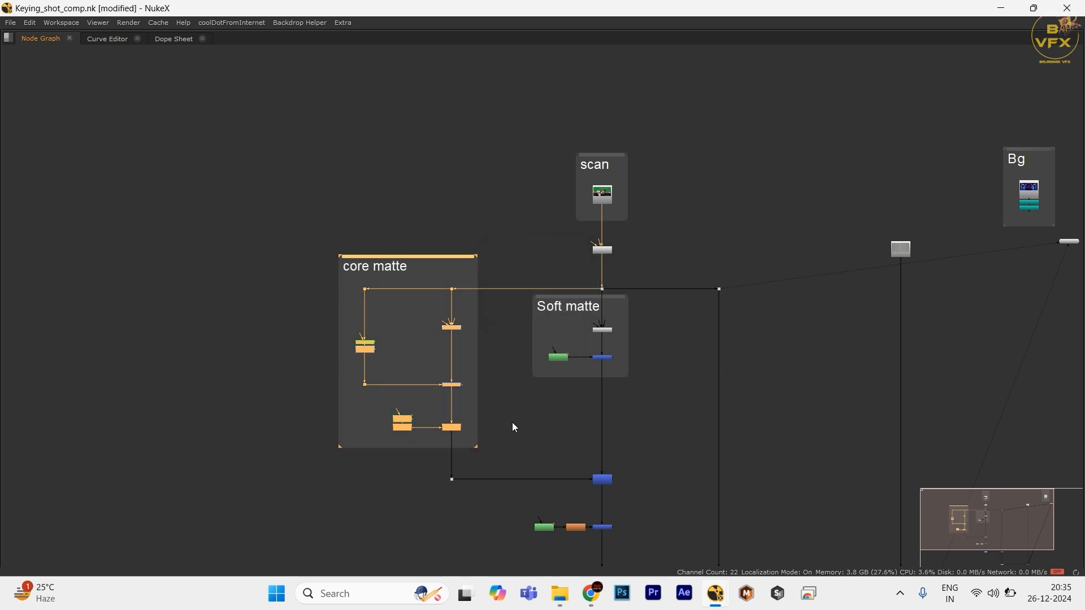
- Examine the node tree from the ChannelMerge through the garbage roto, Clamp, Copy and Premult to the checkerboard Merge
{"action": "left_click", "coordinate": [512, 423]}
{"action": "left_click_drag", "start_coordinate": [578, 483], "coordinate": [535, 401]}
{"action": "scroll", "coordinate": [535, 401], "scroll_direction": "up", "scroll_amount": 3}
{"action": "left_click_drag", "start_coordinate": [634, 368], "coordinate": [495, 403]}
{"action": "left_click_drag", "start_coordinate": [524, 472], "coordinate": [426, 366]}
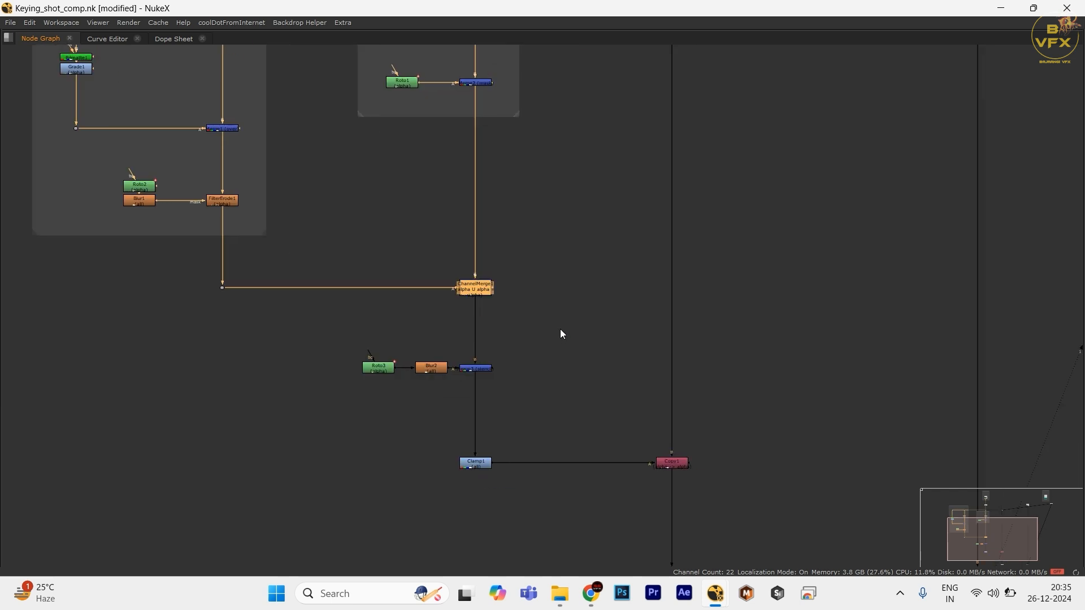
{"action": "left_click_drag", "start_coordinate": [561, 333], "coordinate": [345, 387]}
{"action": "left_click_drag", "start_coordinate": [318, 392], "coordinate": [335, 402]}
{"action": "left_click_drag", "start_coordinate": [569, 408], "coordinate": [541, 341]}
{"action": "scroll", "coordinate": [541, 340], "scroll_direction": "down", "scroll_amount": 3}
{"action": "left_click_drag", "start_coordinate": [702, 410], "coordinate": [615, 422]}
{"action": "key", "text": "ctrl+a"}
{"action": "key", "text": "f"}
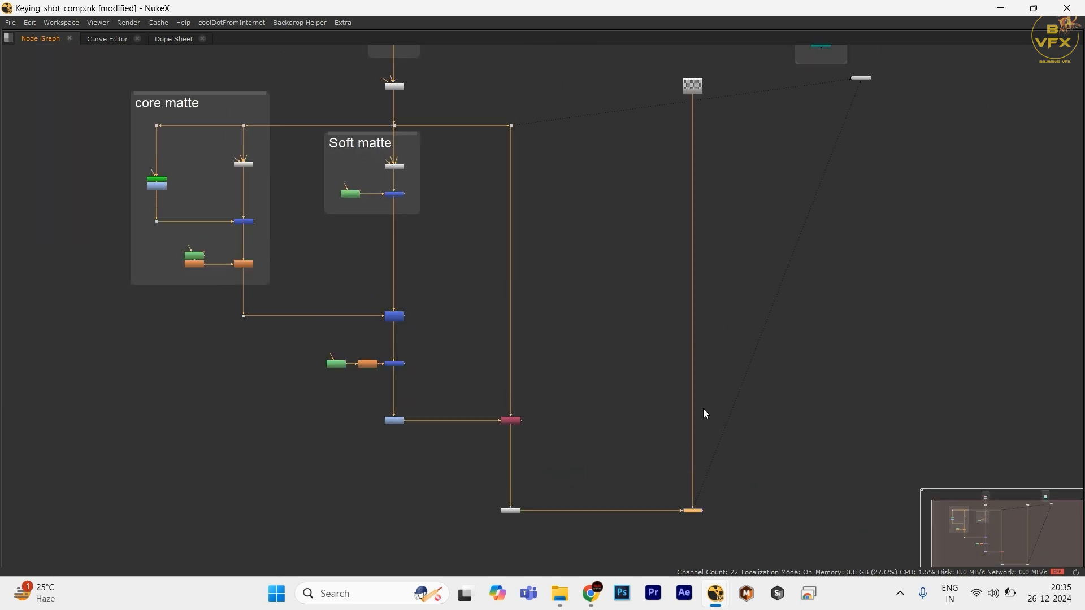
{"action": "left_click_drag", "start_coordinate": [482, 262], "coordinate": [483, 412]}
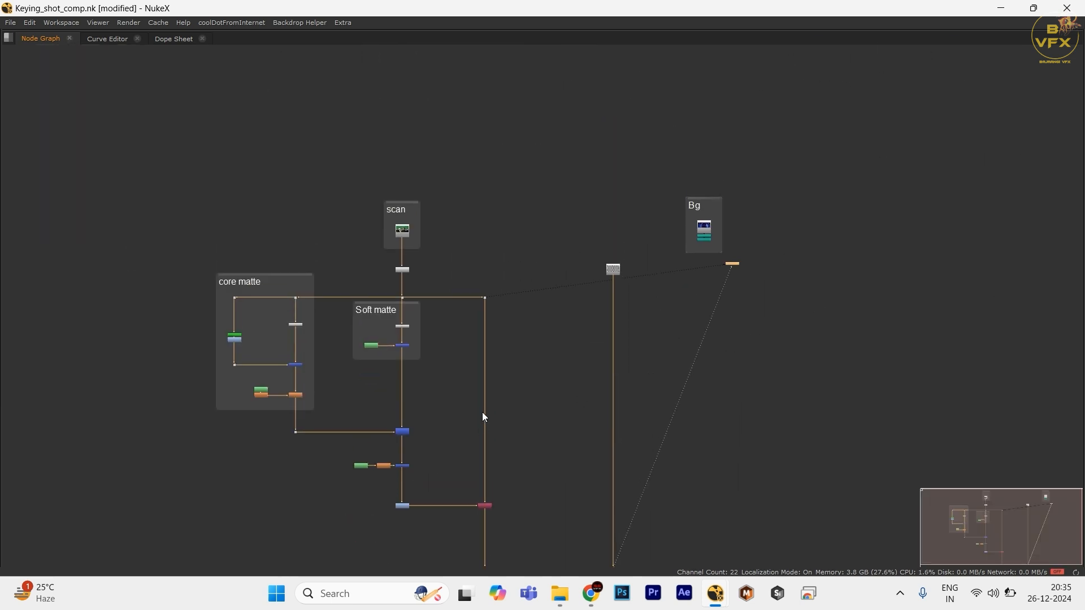
- Assign the Dot feeding the Copy node to viewer input 1 and compare the original plate with the Merge4 composite full screen
{"action": "key", "text": "space"}
{"action": "left_click", "coordinate": [450, 448]}
{"action": "key", "text": "1"}
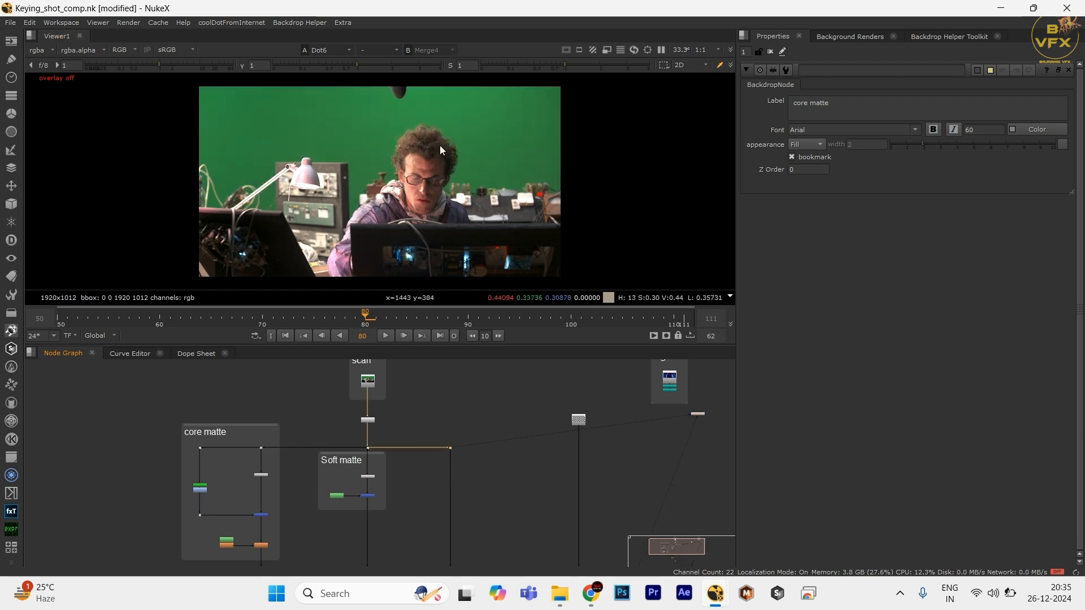
{"action": "key", "text": "space"}
{"action": "key", "text": "2"}
{"action": "key", "text": "1"}
{"action": "key", "text": "2"}
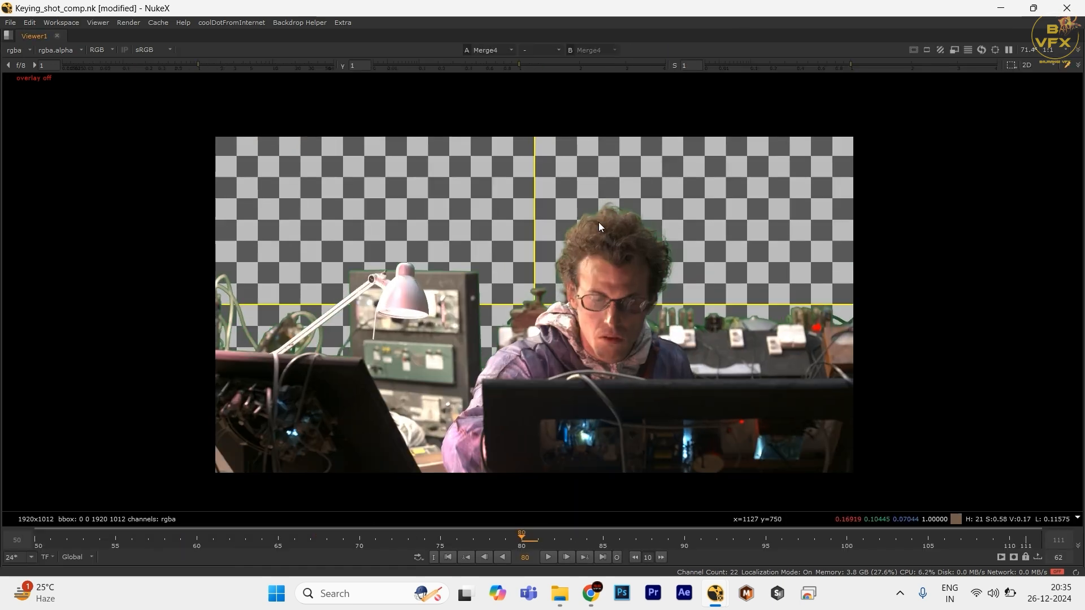
{"action": "key", "text": "1"}
{"action": "key", "text": "2"}
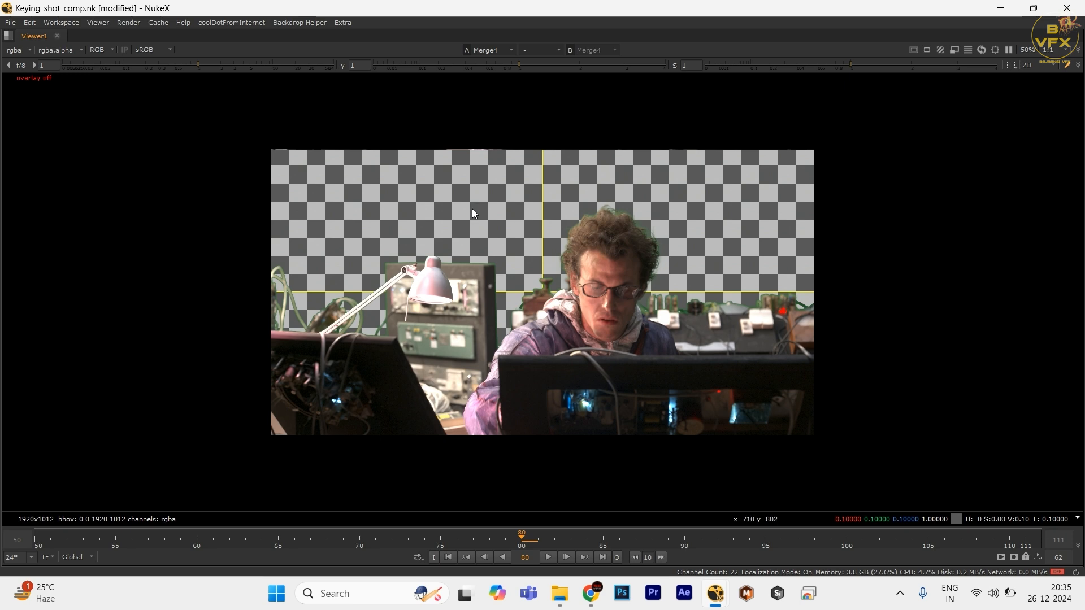
- Examine the man's hair edges close up in the composite over the checkerboard
{"action": "scroll", "coordinate": [622, 258], "scroll_direction": "up", "scroll_amount": 2}
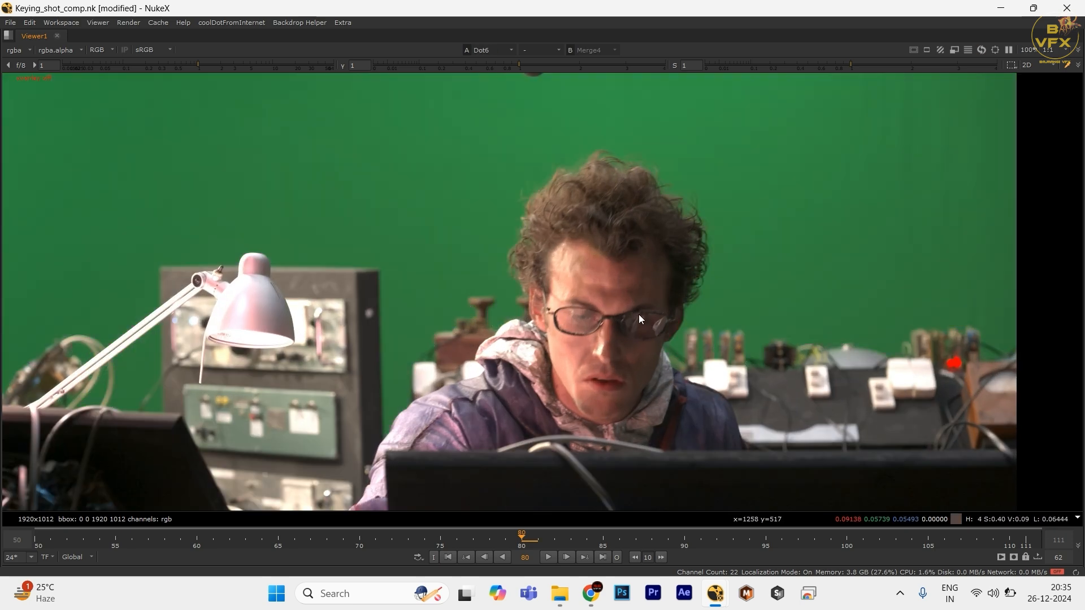
{"action": "key", "text": "space"}
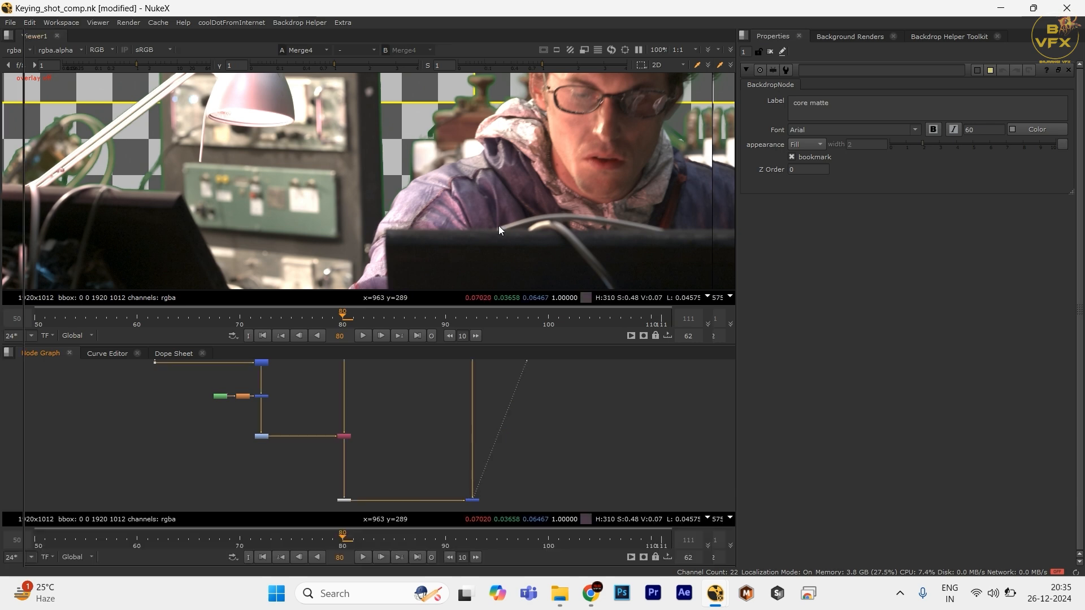
{"action": "key", "text": "space"}
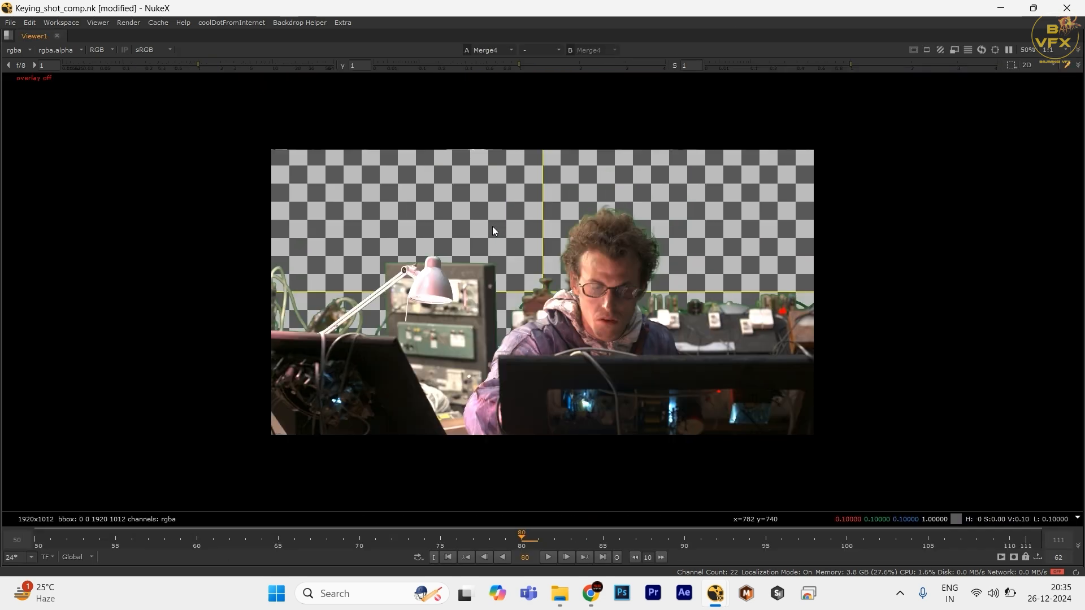
{"action": "scroll", "coordinate": [618, 249], "scroll_direction": "up", "scroll_amount": 2}
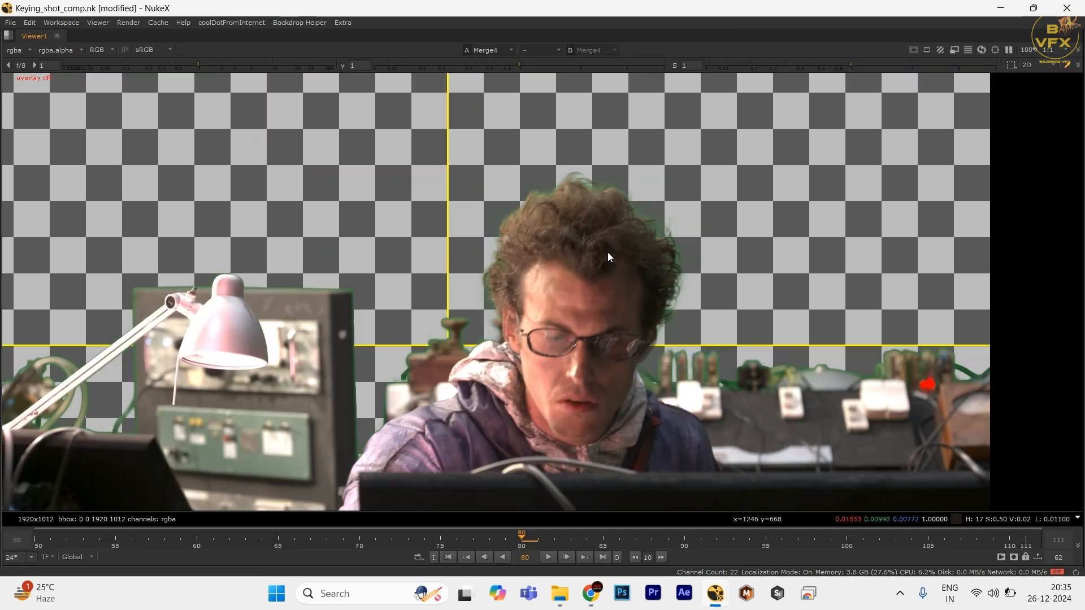
{"action": "scroll", "coordinate": [599, 248], "scroll_direction": "up", "scroll_amount": 3}
{"action": "key", "text": "space"}
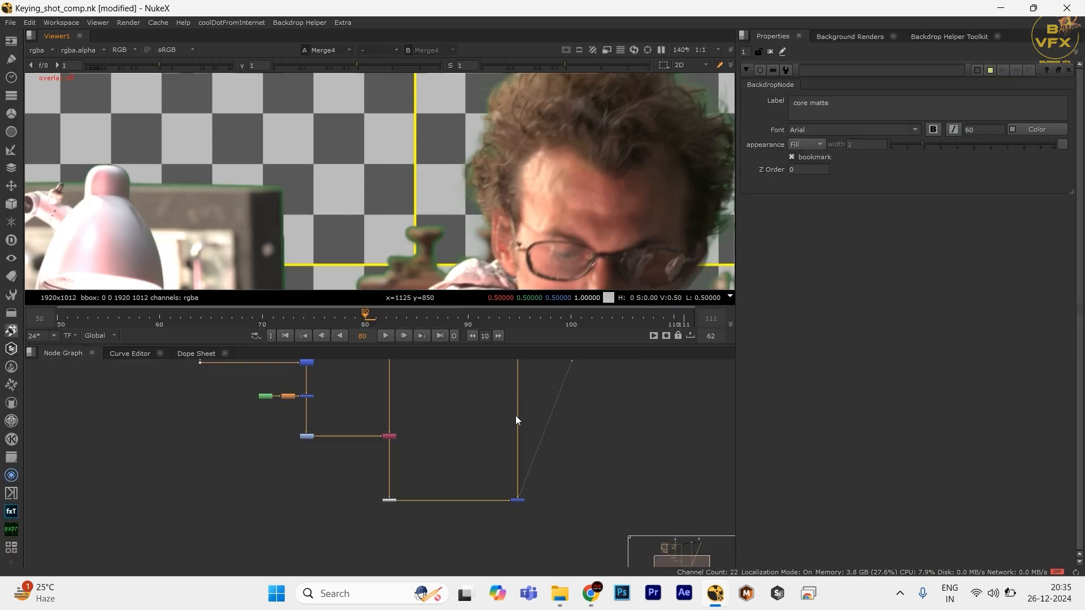
- View the Dot carrying the original plate again and check the hair and face against the keyed composite
{"action": "scroll", "coordinate": [504, 453], "scroll_direction": "down", "scroll_amount": 5}
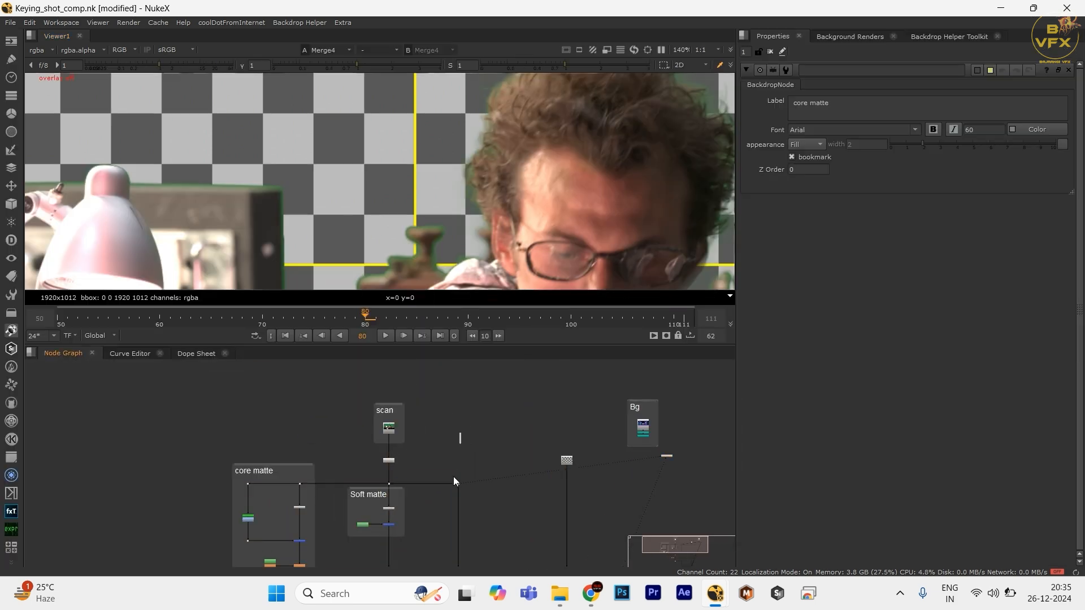
{"action": "left_click_drag", "start_coordinate": [460, 510], "coordinate": [490, 492]}
{"action": "key", "text": "1"}
{"action": "key", "text": "space"}
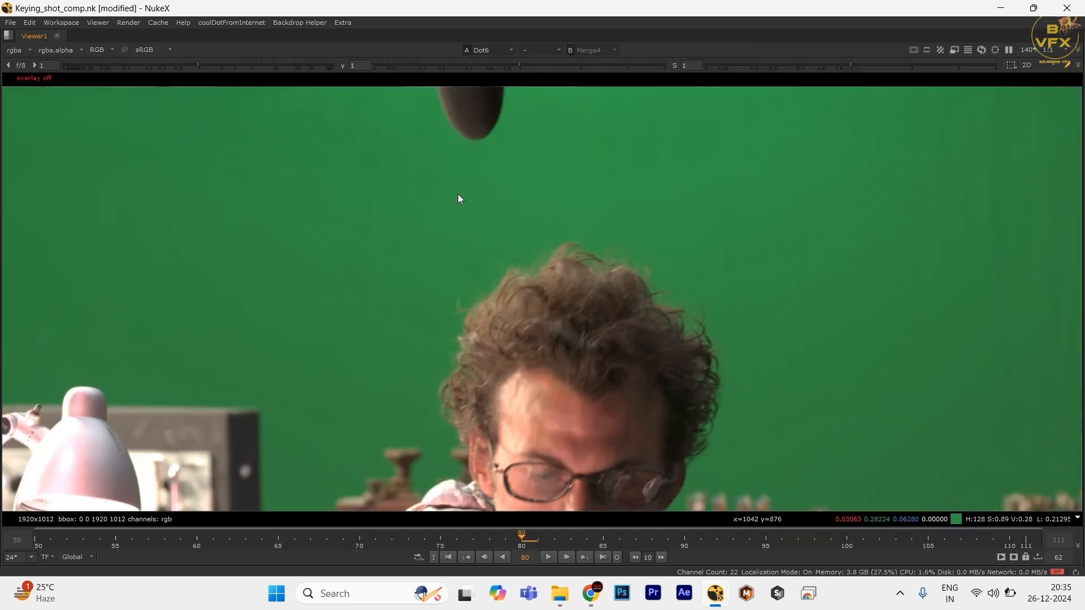
{"action": "key", "text": "f"}
{"action": "key", "text": "1"}
{"action": "scroll", "coordinate": [690, 271], "scroll_direction": "up", "scroll_amount": 7}
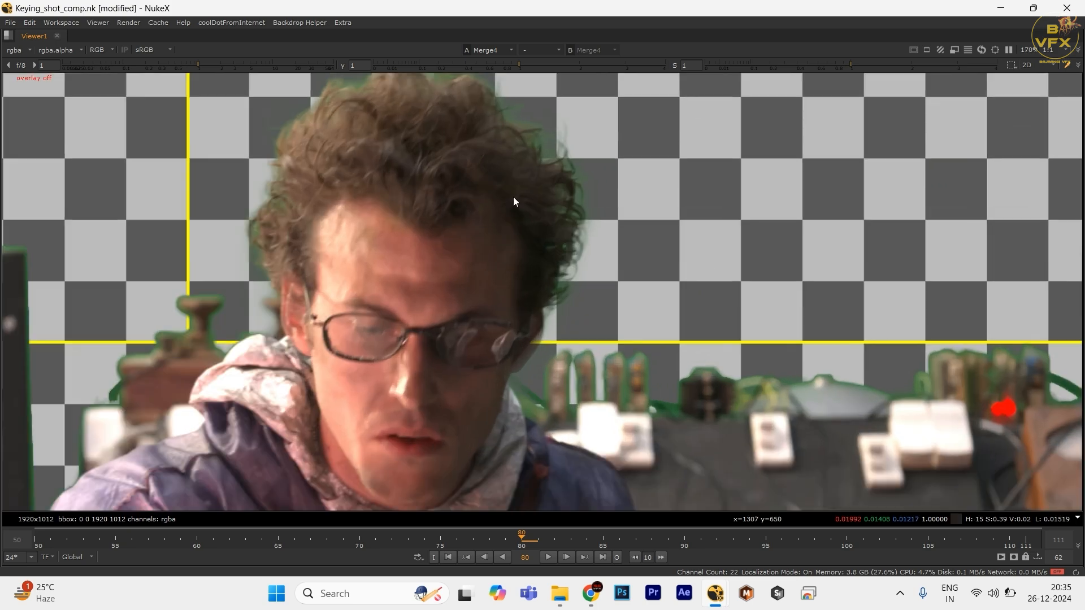
{"action": "left_click_drag", "start_coordinate": [457, 136], "coordinate": [890, 473]}
{"action": "scroll", "coordinate": [545, 421], "scroll_direction": "down", "scroll_amount": 4}
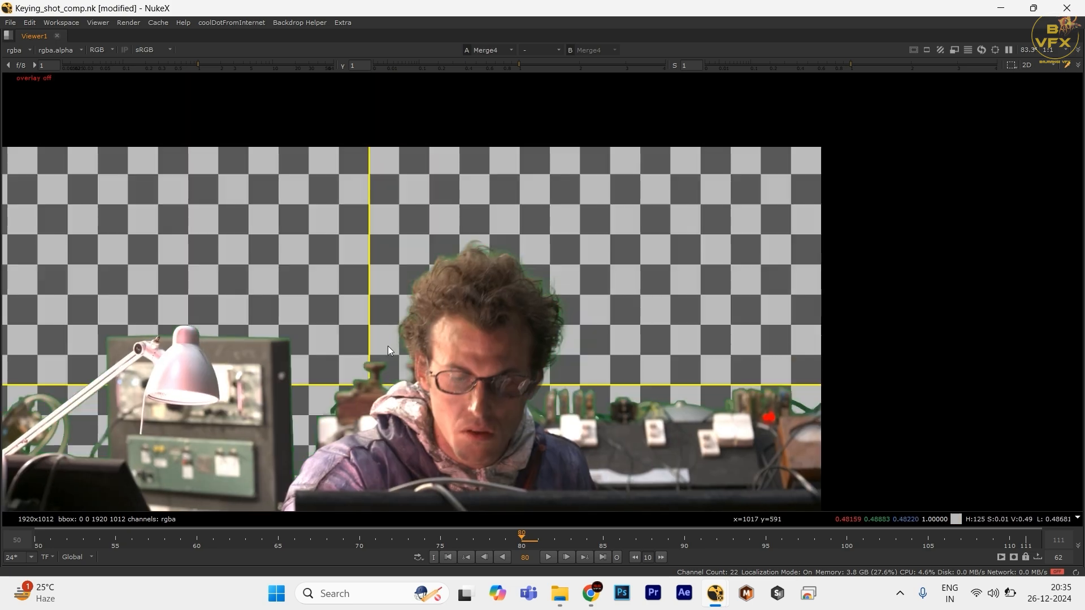
{"action": "left_click_drag", "start_coordinate": [387, 346], "coordinate": [426, 332]}
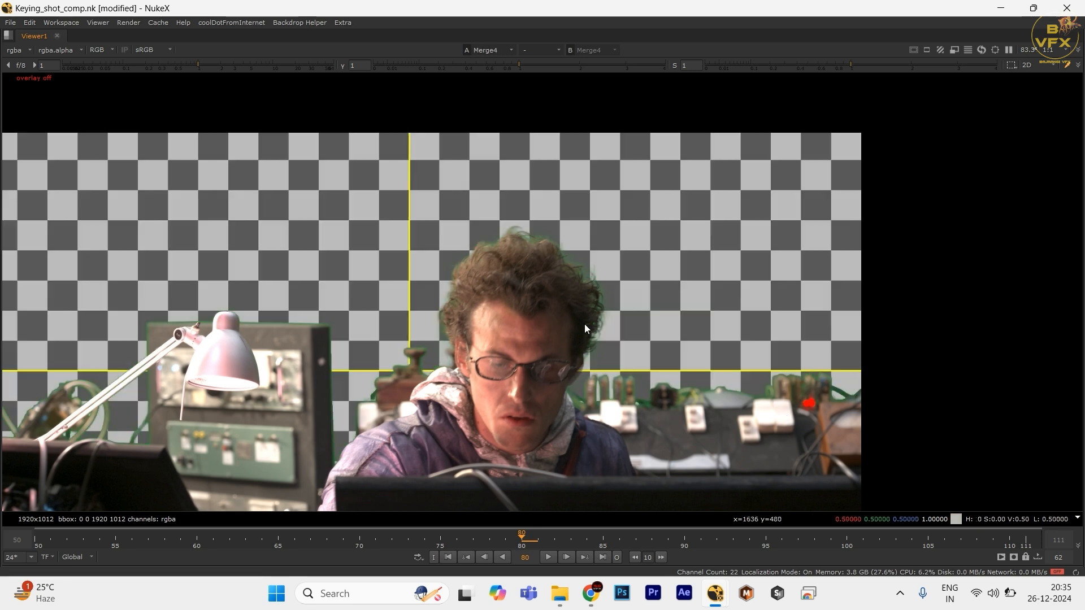
- Compare the edges of the equipment beside the red light between the original plate and the keyed composite
{"action": "scroll", "coordinate": [457, 244], "scroll_direction": "up", "scroll_amount": 3}
{"action": "left_click_drag", "start_coordinate": [821, 334], "coordinate": [414, 199]}
{"action": "scroll", "coordinate": [470, 274], "scroll_direction": "up", "scroll_amount": 4}
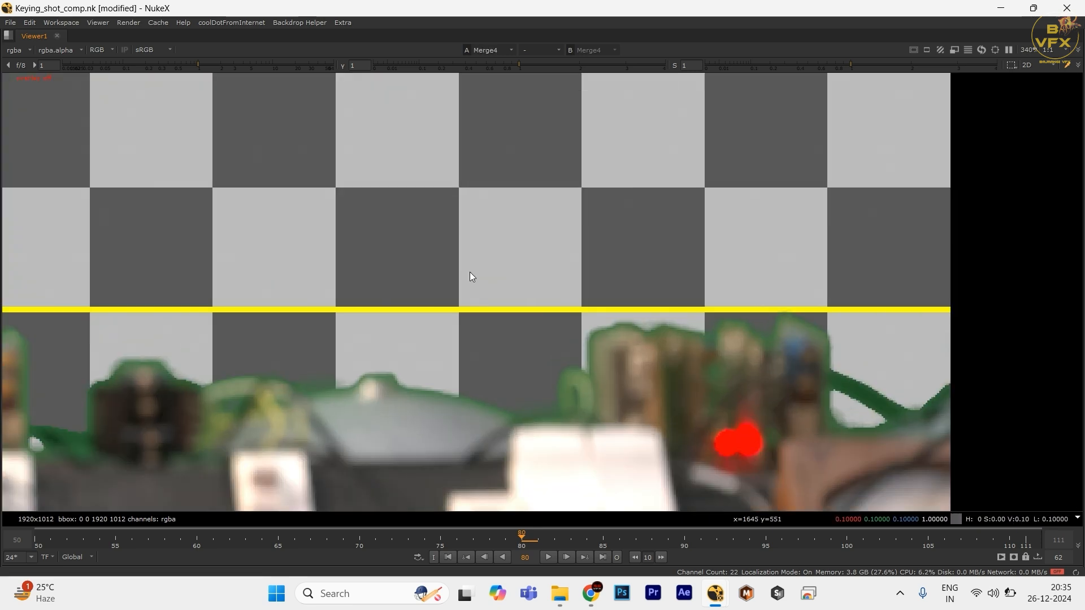
{"action": "key", "text": "1"}
{"action": "key", "text": "2"}
{"action": "key", "text": "1"}
{"action": "key", "text": "2"}
{"action": "scroll", "coordinate": [526, 291], "scroll_direction": "down", "scroll_amount": 2}
{"action": "left_click_drag", "start_coordinate": [527, 291], "coordinate": [550, 269]}
{"action": "key", "text": "f"}
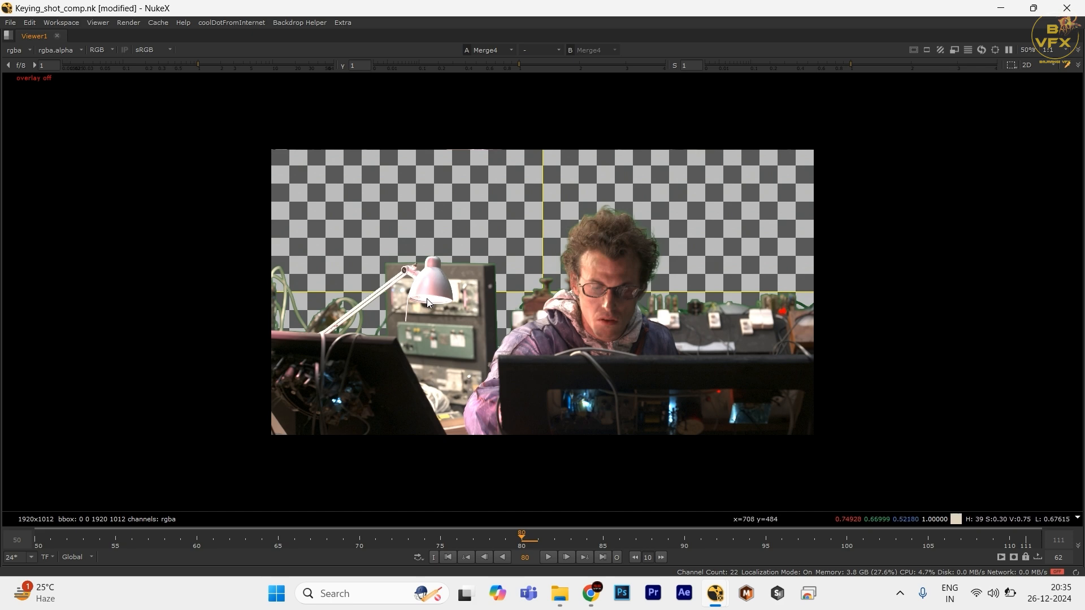
- Compare the edges of the desk lamp, cables and cabinet between the original plate and the keyed composite
{"action": "scroll", "coordinate": [324, 313], "scroll_direction": "up", "scroll_amount": 5}
{"action": "key", "text": "1"}
{"action": "key", "text": "2"}
{"action": "left_click_drag", "start_coordinate": [253, 246], "coordinate": [485, 355]}
{"action": "left_click", "coordinate": [489, 328], "text": "ctrl"}
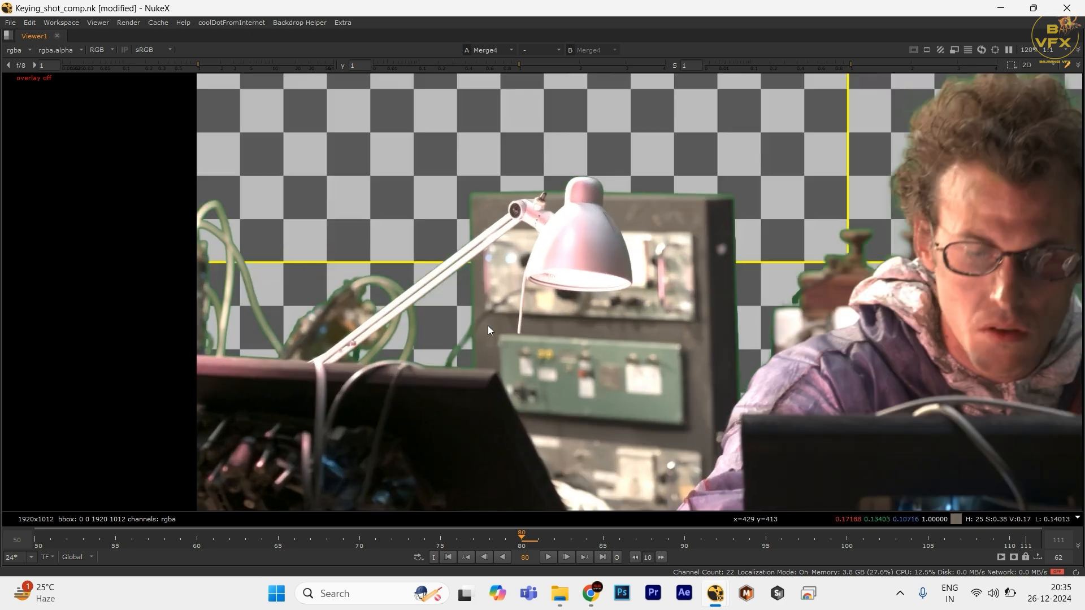
{"action": "key", "text": "1"}
{"action": "key", "text": "2"}
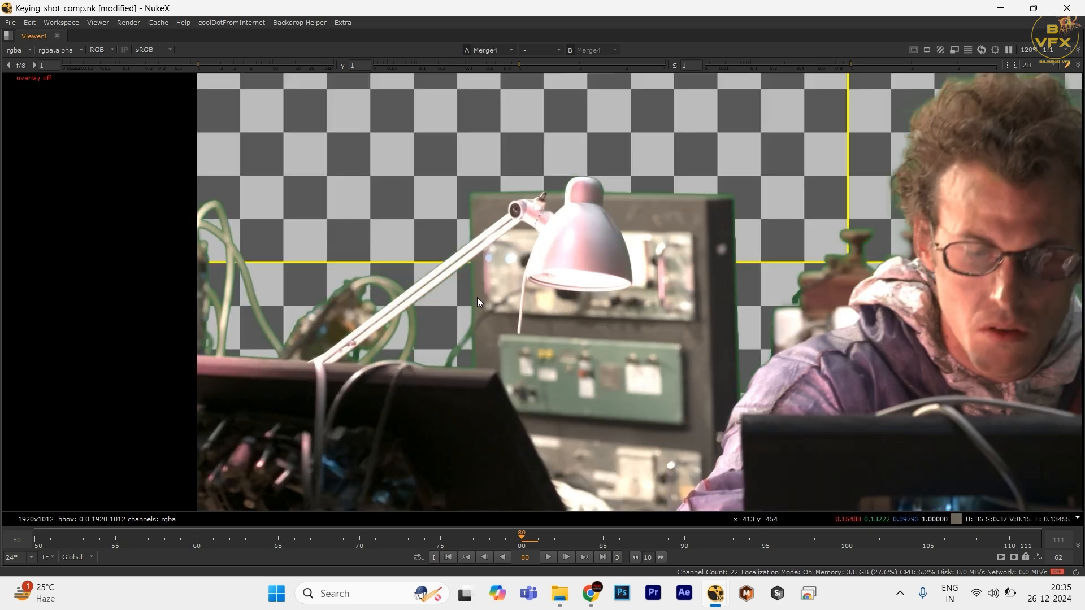
{"action": "key", "text": "1"}
{"action": "key", "text": "2"}
- Compare the whole frame of the original green-screen plate with the keyed composite over the checkerboard
{"action": "key", "text": "f"}
{"action": "key", "text": "1"}
{"action": "key", "text": "2"}
{"action": "scroll", "coordinate": [530, 287], "scroll_direction": "up", "scroll_amount": 4}
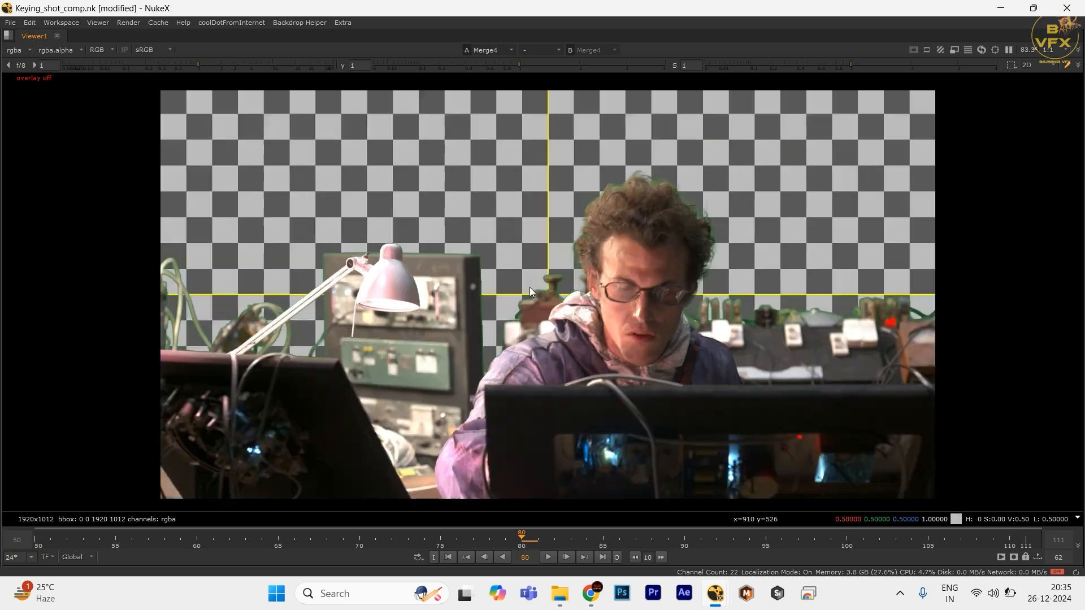
{"action": "key", "text": "1"}
{"action": "key", "text": "2"}
{"action": "key", "text": "f"}
{"action": "key", "text": "1"}
{"action": "key", "text": "2"}
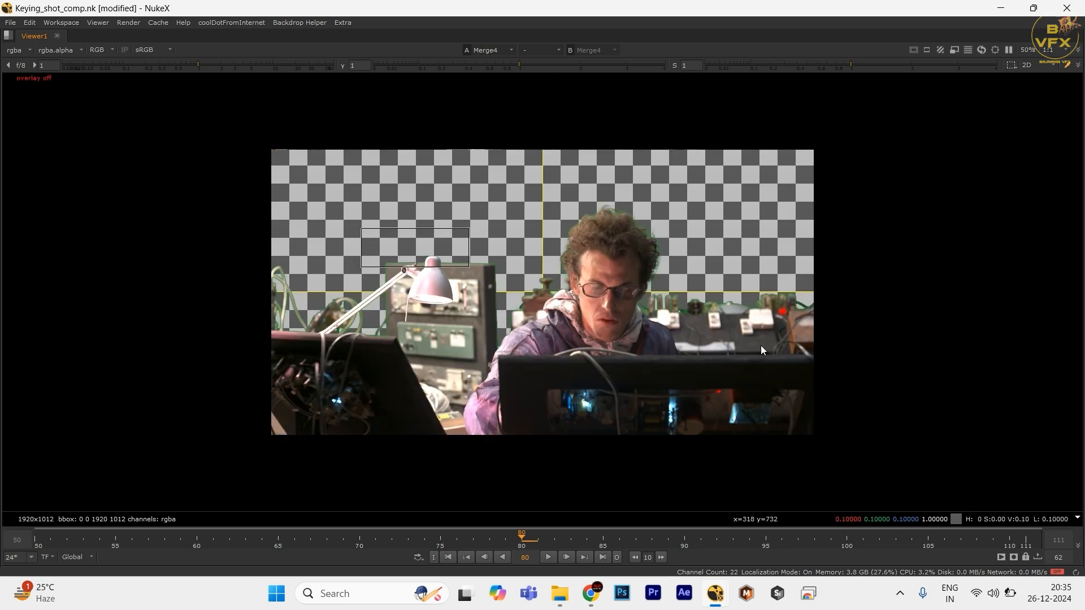
{"action": "key", "text": "1"}
{"action": "key", "text": "2"}
{"action": "key", "text": "1"}
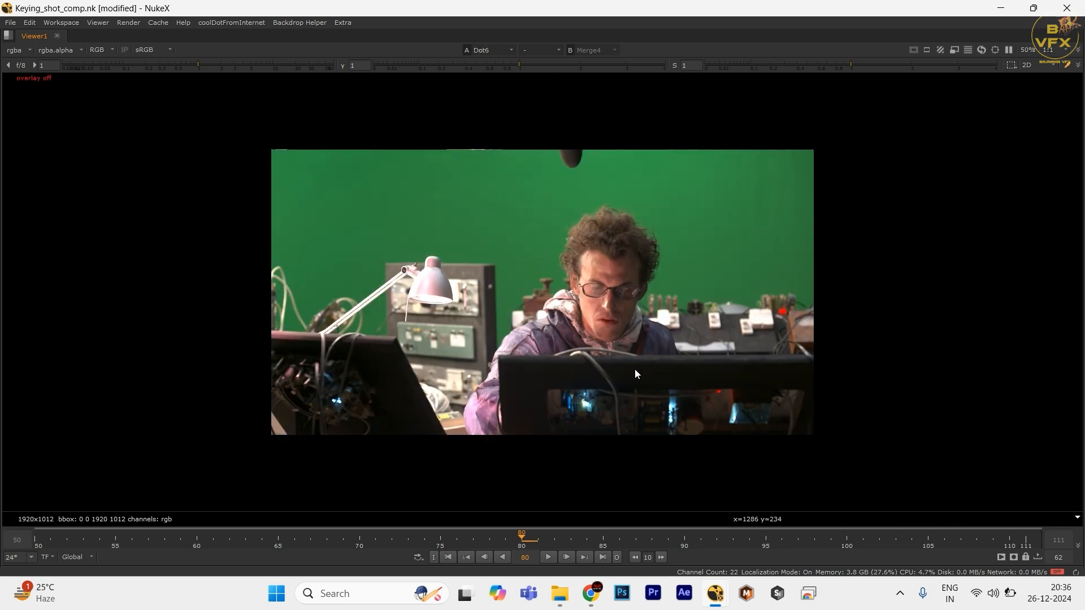
{"action": "key", "text": "2"}
- Fit the composite in the viewer and play the shot to check the key in motion
{"action": "scroll", "coordinate": [453, 252], "scroll_direction": "up", "scroll_amount": 4}
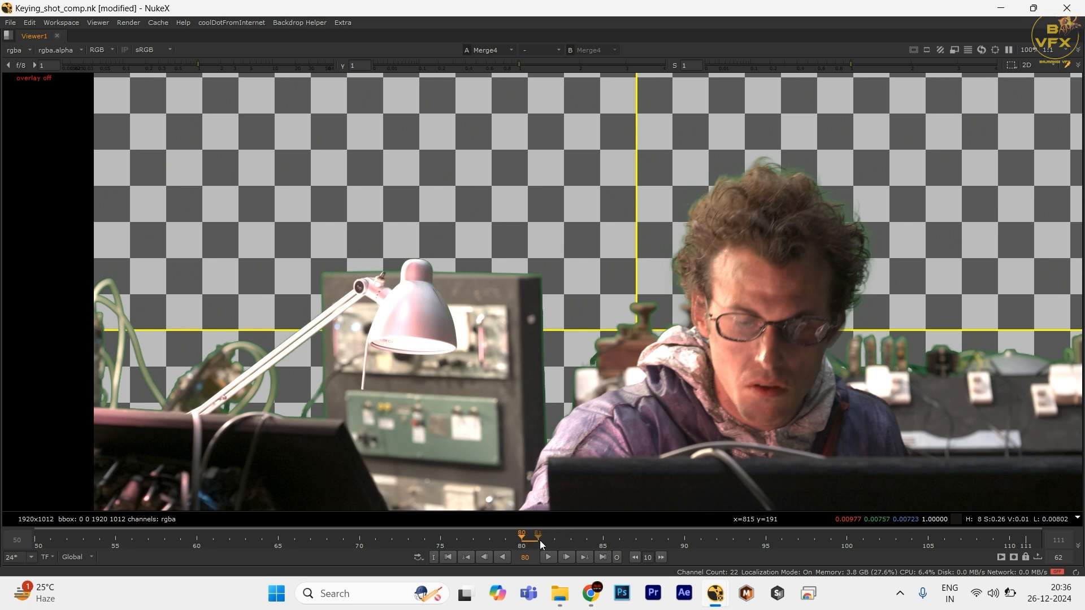
{"action": "key", "text": "f"}
{"action": "key", "text": "l"}
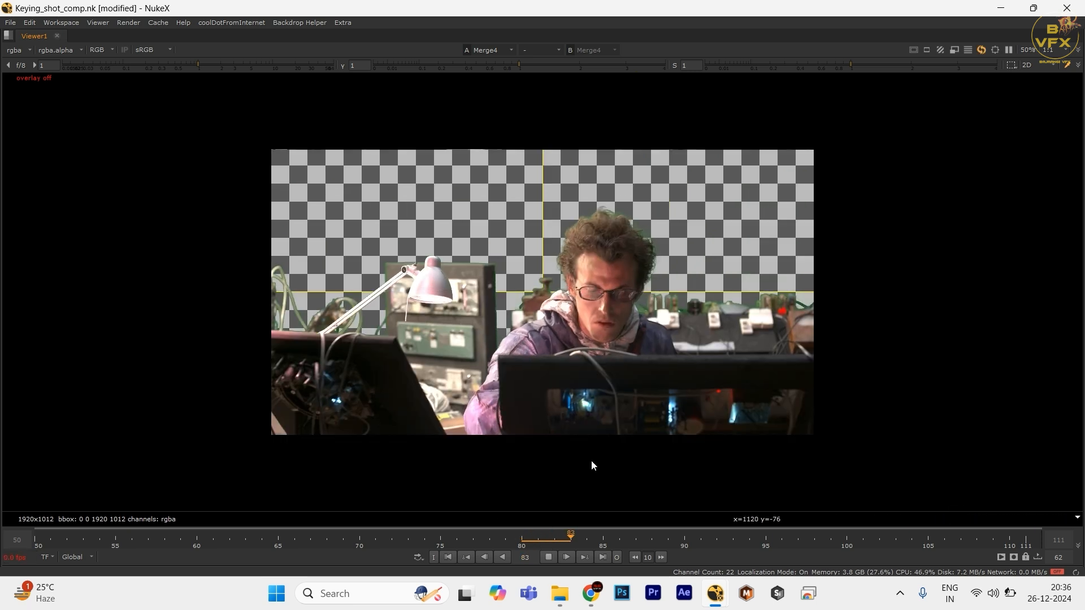
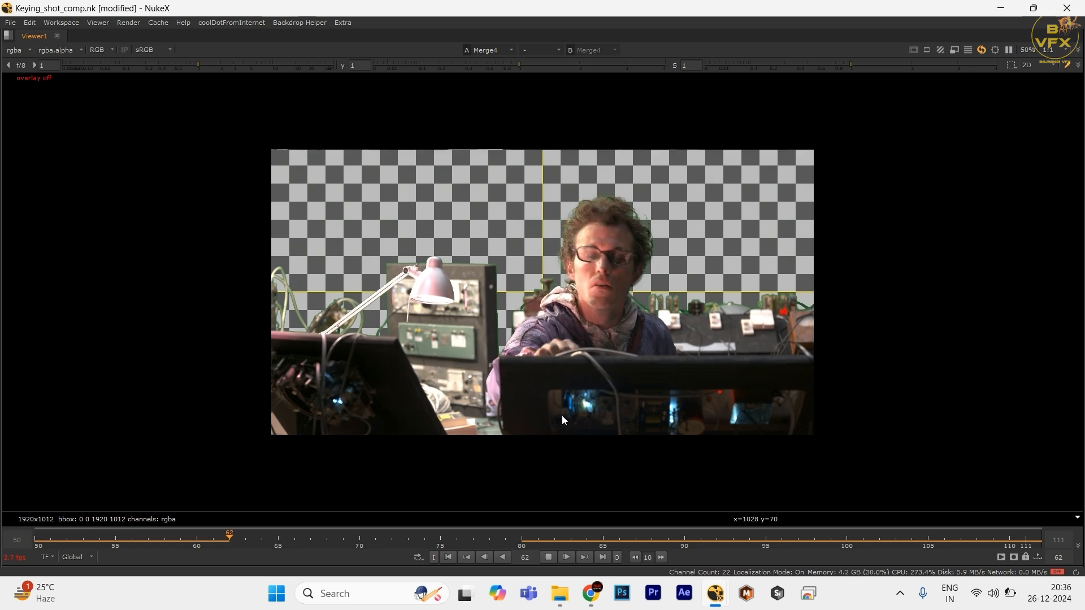
- Stop the playback, restore the full workspace layout and bring the keying tree's Copy and Premult nodes into view
{"action": "key", "text": "k"}
{"action": "key", "text": "space"}
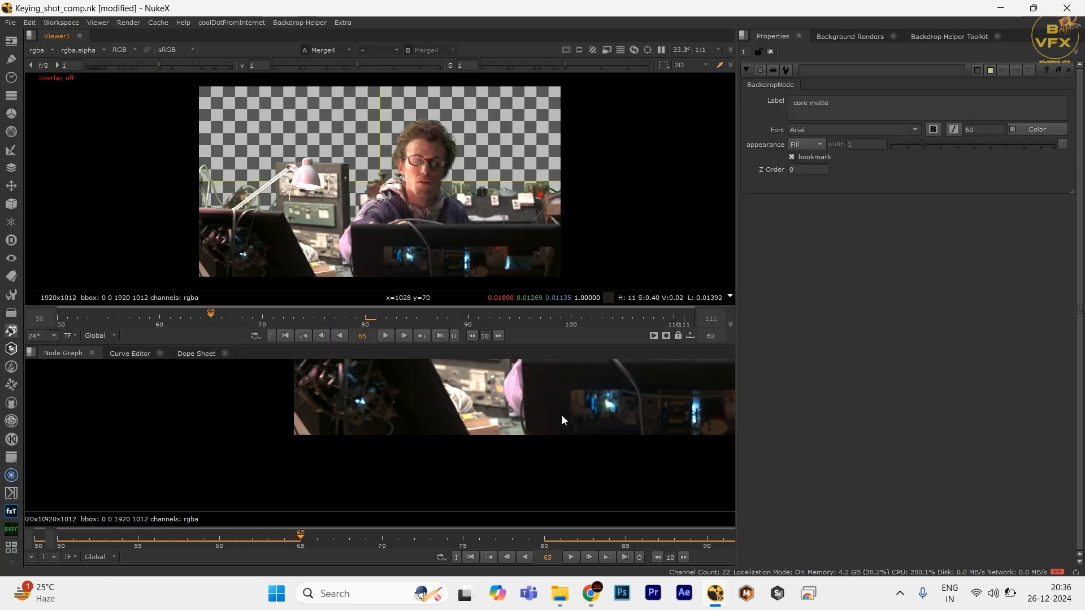
{"action": "mouse_move", "coordinate": [341, 390]}
{"action": "left_mouse_down"}
{"action": "mouse_move", "coordinate": [468, 532]}
{"action": "mouse_move", "coordinate": [577, 599]}
{"action": "left_mouse_up"}
{"action": "scroll", "coordinate": [489, 534], "scroll_direction": "up", "scroll_amount": 3}
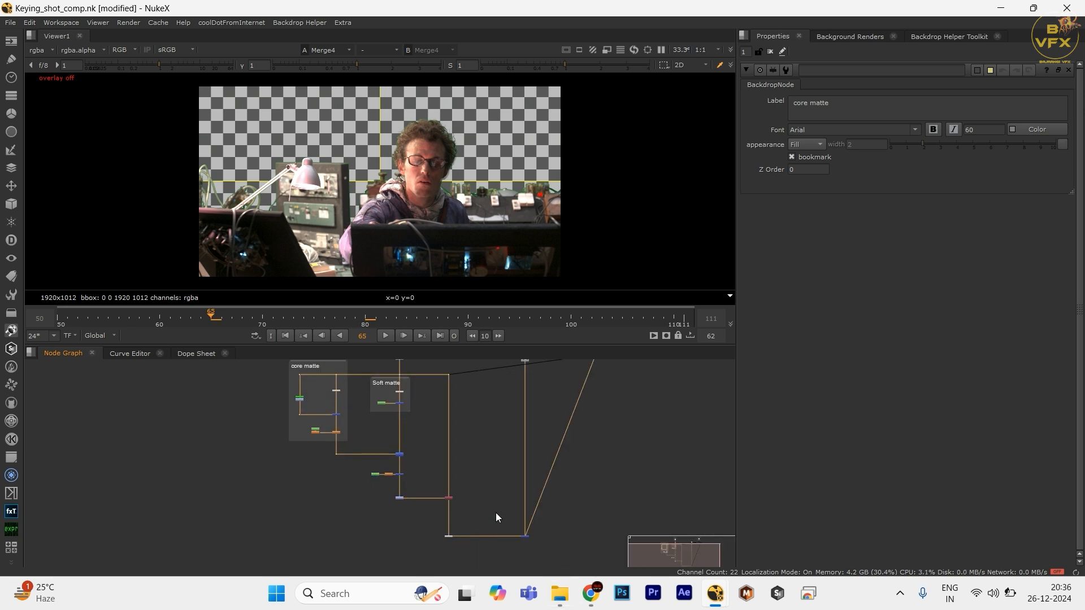
{"action": "left_click_drag", "start_coordinate": [476, 452], "coordinate": [502, 518]}
{"action": "left_click_drag", "start_coordinate": [500, 415], "coordinate": [468, 585]}
{"action": "left_click_drag", "start_coordinate": [471, 557], "coordinate": [450, 517]}
{"action": "scroll", "coordinate": [470, 541], "scroll_direction": "up", "scroll_amount": 2}
{"action": "left_click_drag", "start_coordinate": [443, 566], "coordinate": [422, 512]}
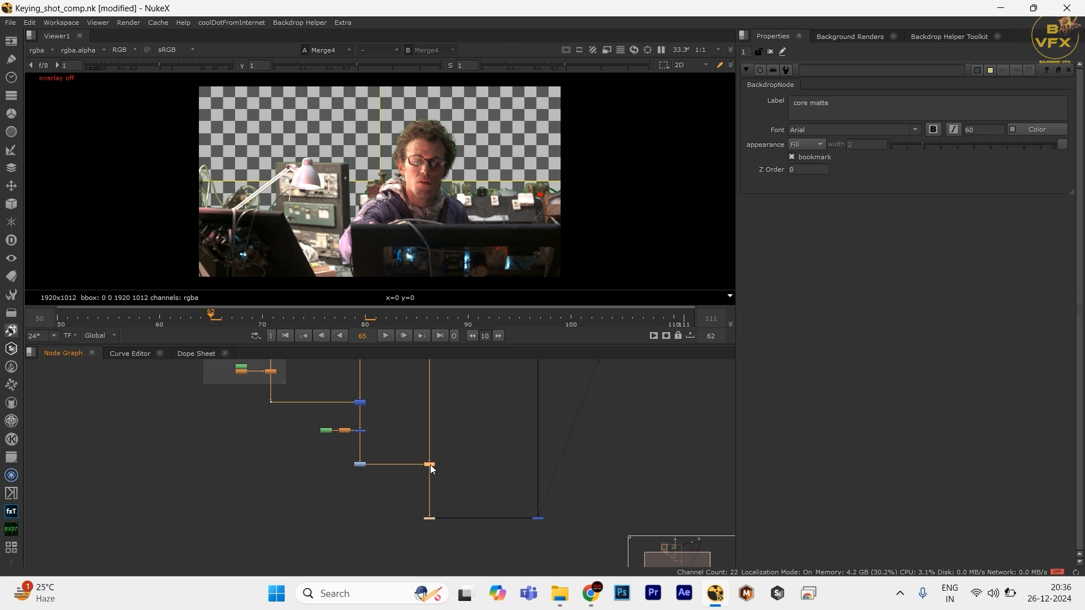
- Trace the plate branch from the Copy node up to the dot that feeds it
{"action": "left_click_drag", "start_coordinate": [429, 464], "coordinate": [439, 464]}
{"action": "left_click", "coordinate": [418, 409]}
{"action": "left_click_drag", "start_coordinate": [405, 386], "coordinate": [422, 475]}
{"action": "mouse_move", "coordinate": [422, 361]}
{"action": "left_mouse_down"}
{"action": "mouse_move", "coordinate": [439, 422]}
{"action": "mouse_move", "coordinate": [495, 487]}
{"action": "left_mouse_up"}
{"action": "scroll", "coordinate": [493, 463], "scroll_direction": "down", "scroll_amount": 1}
{"action": "left_click_drag", "start_coordinate": [493, 464], "coordinate": [470, 412]}
{"action": "left_click_drag", "start_coordinate": [457, 450], "coordinate": [435, 528]}
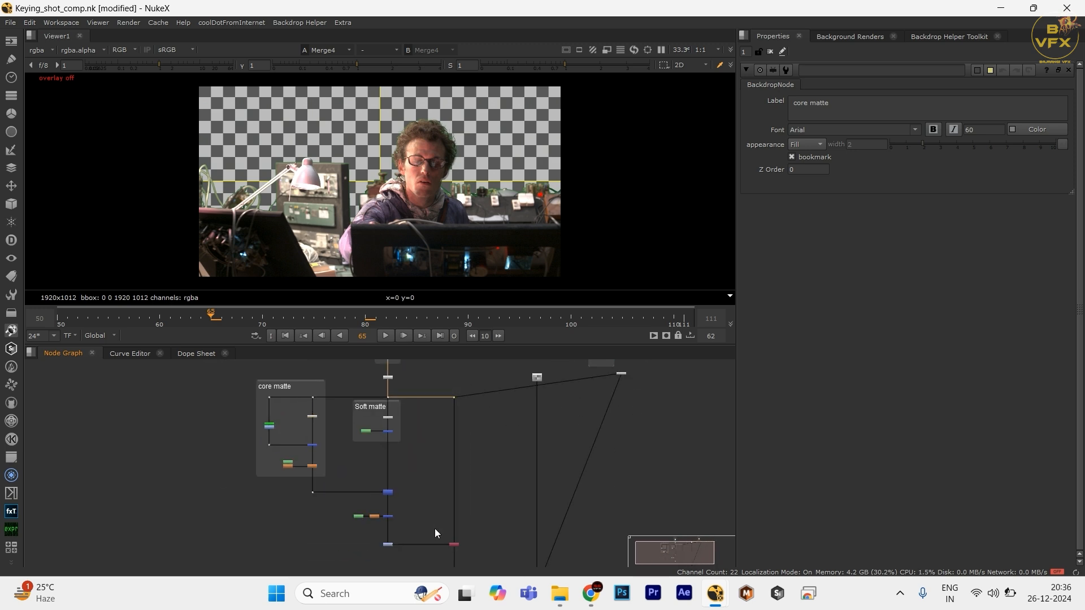
- Examine the core matte and Soft matte branches and how they join, using the enlarged node graph
{"action": "key", "text": "space"}
{"action": "scroll", "coordinate": [415, 355], "scroll_direction": "up", "scroll_amount": 3}
{"action": "left_click_drag", "start_coordinate": [415, 355], "coordinate": [476, 242]}
{"action": "scroll", "coordinate": [476, 247], "scroll_direction": "up", "scroll_amount": 2}
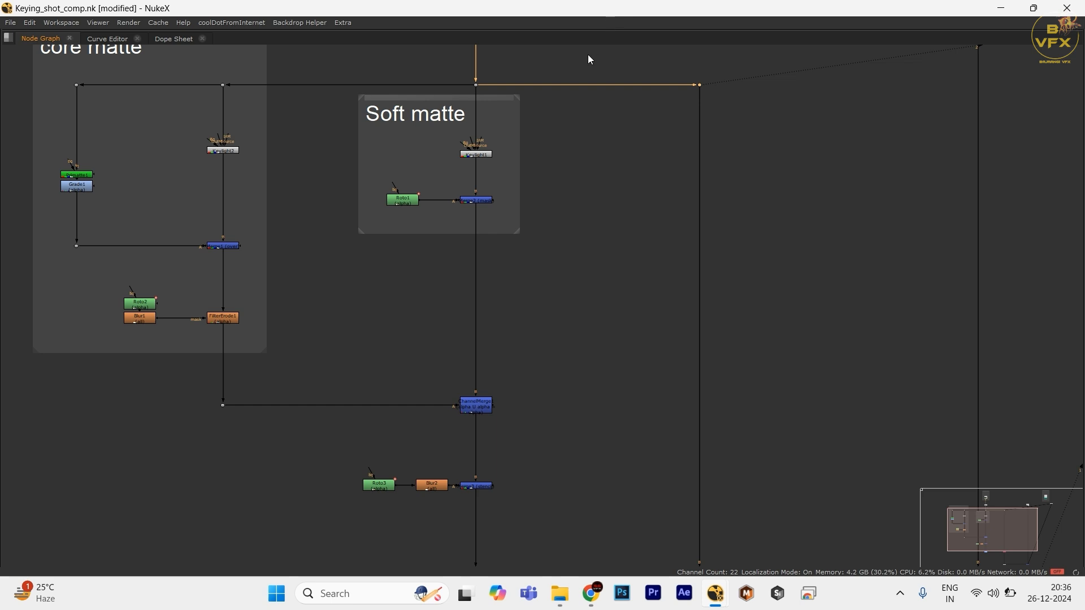
{"action": "left_click_drag", "start_coordinate": [588, 55], "coordinate": [440, 438]}
{"action": "scroll", "coordinate": [268, 302], "scroll_direction": "down", "scroll_amount": 1}
{"action": "left_click_drag", "start_coordinate": [269, 302], "coordinate": [384, 418]}
{"action": "left_click_drag", "start_coordinate": [156, 167], "coordinate": [415, 478]}
{"action": "scroll", "coordinate": [483, 451], "scroll_direction": "down", "scroll_amount": 2}
{"action": "left_click_drag", "start_coordinate": [483, 451], "coordinate": [409, 498]}
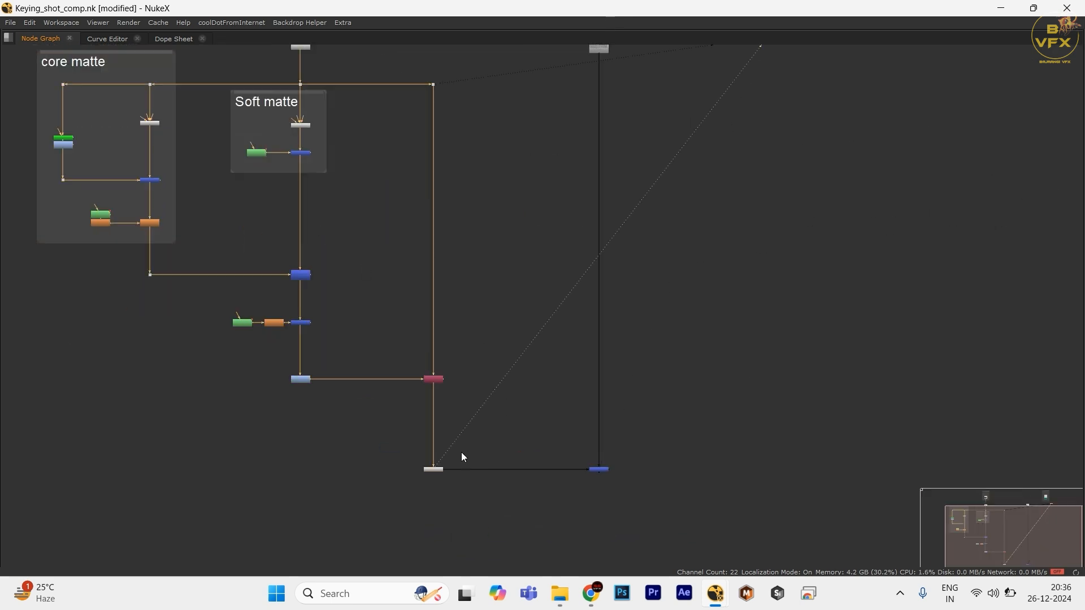
{"action": "scroll", "coordinate": [461, 452], "scroll_direction": "down", "scroll_amount": 2}
- View the Premult result, followed by the original plate at the dot above the Copy node
{"action": "key", "text": "space"}
{"action": "left_click_drag", "start_coordinate": [353, 135], "coordinate": [444, 190]}
{"action": "left_click_drag", "start_coordinate": [459, 470], "coordinate": [456, 552]}
{"action": "left_click_drag", "start_coordinate": [353, 114], "coordinate": [459, 212]}
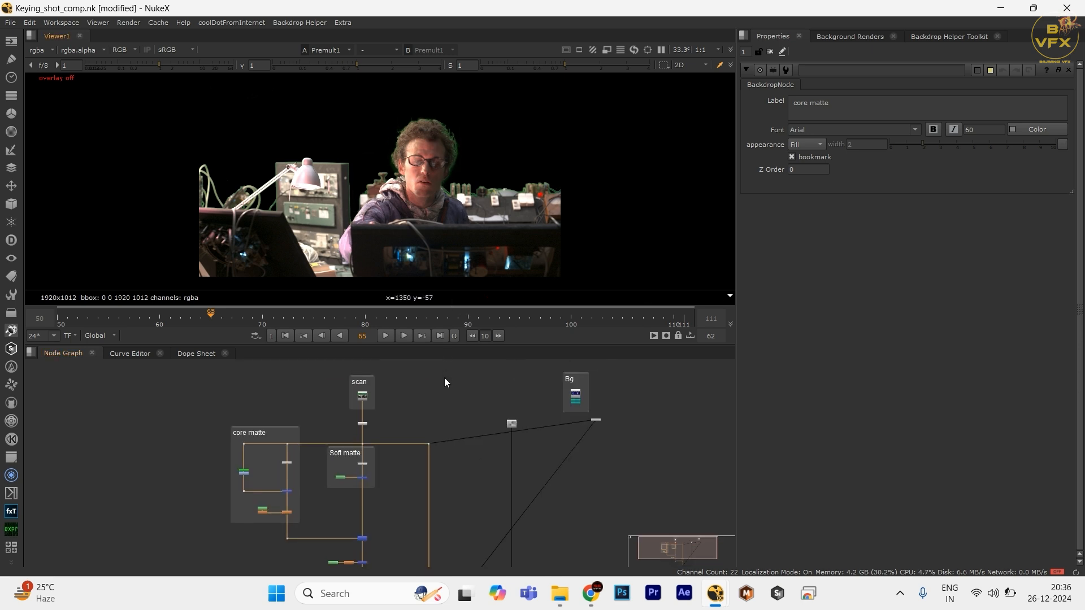
{"action": "left_click_drag", "start_coordinate": [419, 414], "coordinate": [437, 468]}
{"action": "key", "text": "1"}
{"action": "left_click_drag", "start_coordinate": [328, 167], "coordinate": [409, 190]}
{"action": "scroll", "coordinate": [460, 446], "scroll_direction": "down", "scroll_amount": 1}
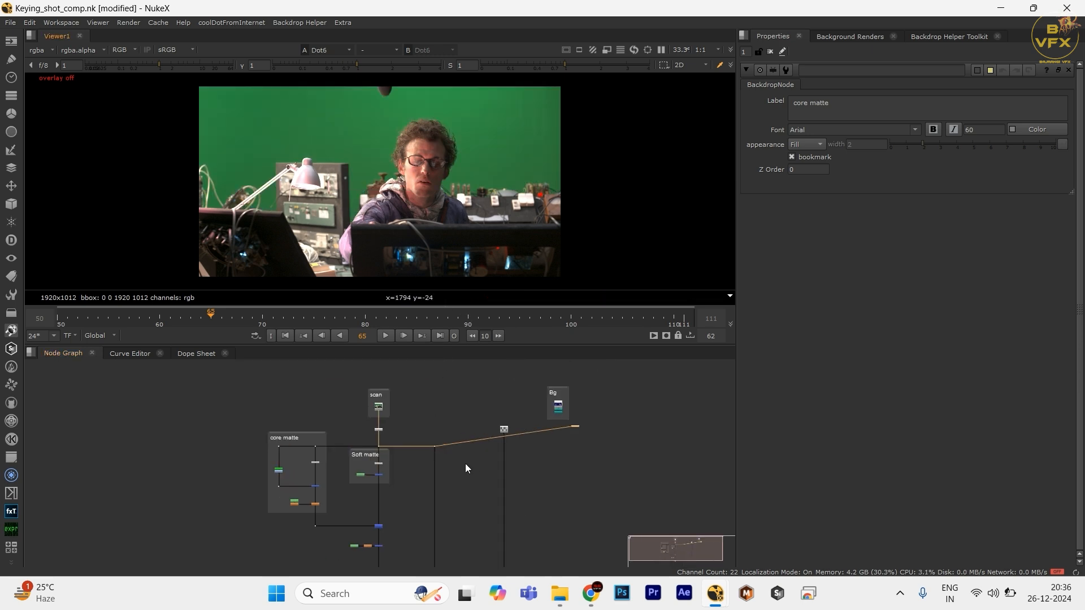
- Compare the Premult result with the plate dot once more in the viewer
{"action": "left_click_drag", "start_coordinate": [466, 464], "coordinate": [460, 406]}
{"action": "scroll", "coordinate": [443, 549], "scroll_direction": "up", "scroll_amount": 3}
{"action": "left_click_drag", "start_coordinate": [457, 524], "coordinate": [370, 590]}
{"action": "key", "text": "1"}
{"action": "left_click_drag", "start_coordinate": [310, 126], "coordinate": [408, 160]}
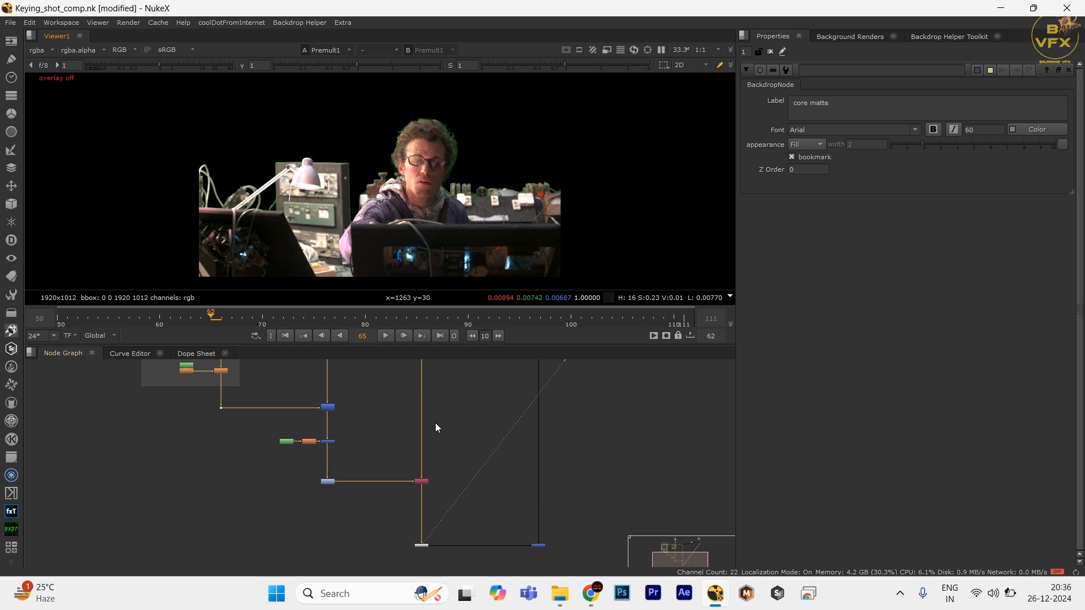
{"action": "scroll", "coordinate": [435, 423], "scroll_direction": "down", "scroll_amount": 1}
{"action": "left_click_drag", "start_coordinate": [435, 422], "coordinate": [414, 478]}
{"action": "left_click_drag", "start_coordinate": [225, 110], "coordinate": [447, 232]}
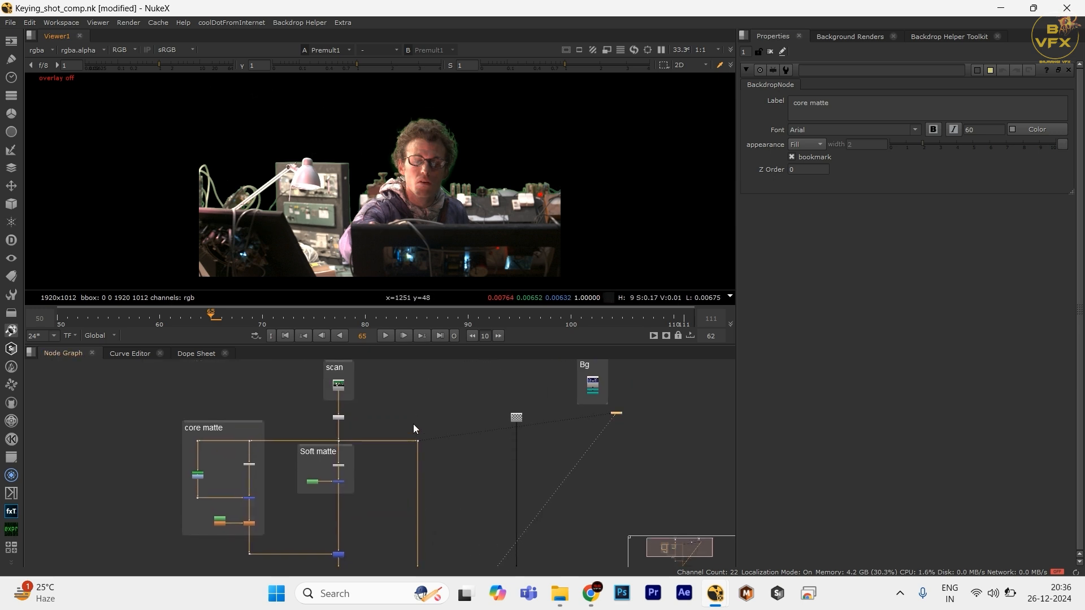
{"action": "left_click_drag", "start_coordinate": [412, 424], "coordinate": [446, 473]}
{"action": "key", "text": "1"}
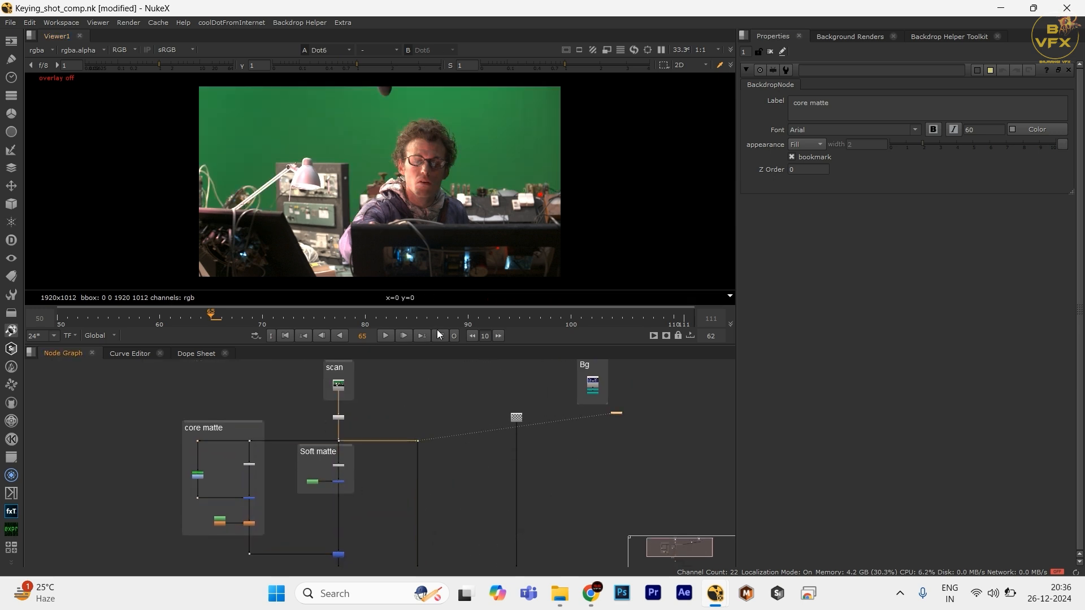
- Show the Premult node at the end of the plate branch in the viewer
{"action": "scroll", "coordinate": [512, 478], "scroll_direction": "down", "scroll_amount": 1}
{"action": "left_click_drag", "start_coordinate": [511, 478], "coordinate": [483, 300]}
{"action": "scroll", "coordinate": [438, 426], "scroll_direction": "up", "scroll_amount": 2}
{"action": "left_click_drag", "start_coordinate": [435, 426], "coordinate": [347, 476]}
{"action": "key", "text": "1"}
- View the output of the Clamp node that ends the combined matte branch
{"action": "scroll", "coordinate": [347, 476], "scroll_direction": "down", "scroll_amount": 2}
{"action": "left_click_drag", "start_coordinate": [358, 439], "coordinate": [247, 554]}
{"action": "scroll", "coordinate": [392, 474], "scroll_direction": "up", "scroll_amount": 2}
{"action": "scroll", "coordinate": [374, 503], "scroll_direction": "up", "scroll_amount": 2}
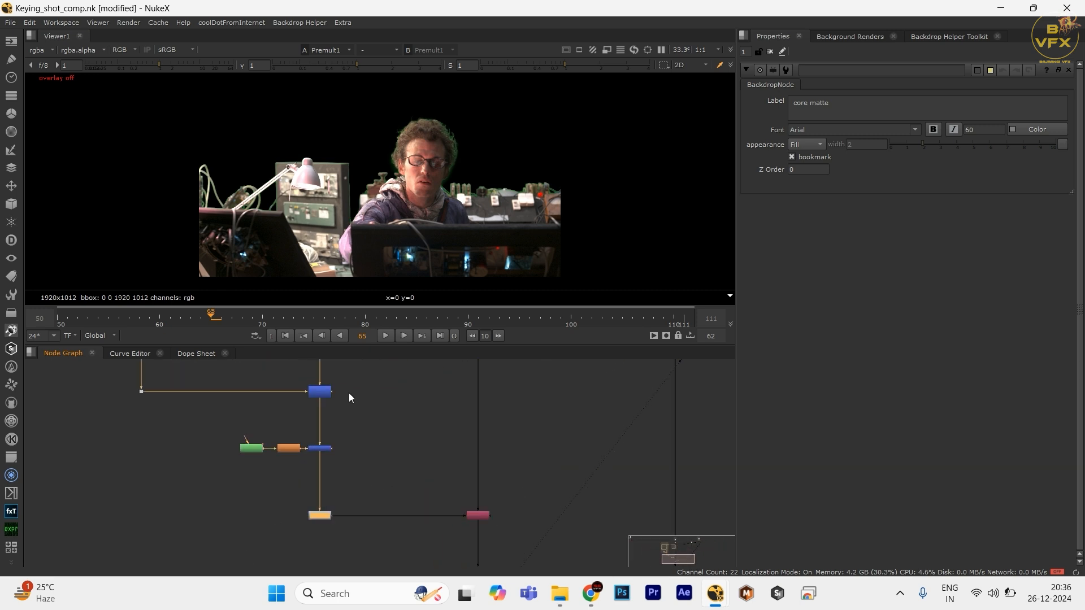
{"action": "left_click_drag", "start_coordinate": [385, 480], "coordinate": [280, 541]}
{"action": "key", "text": "1"}
{"action": "left_click", "coordinate": [332, 406]}
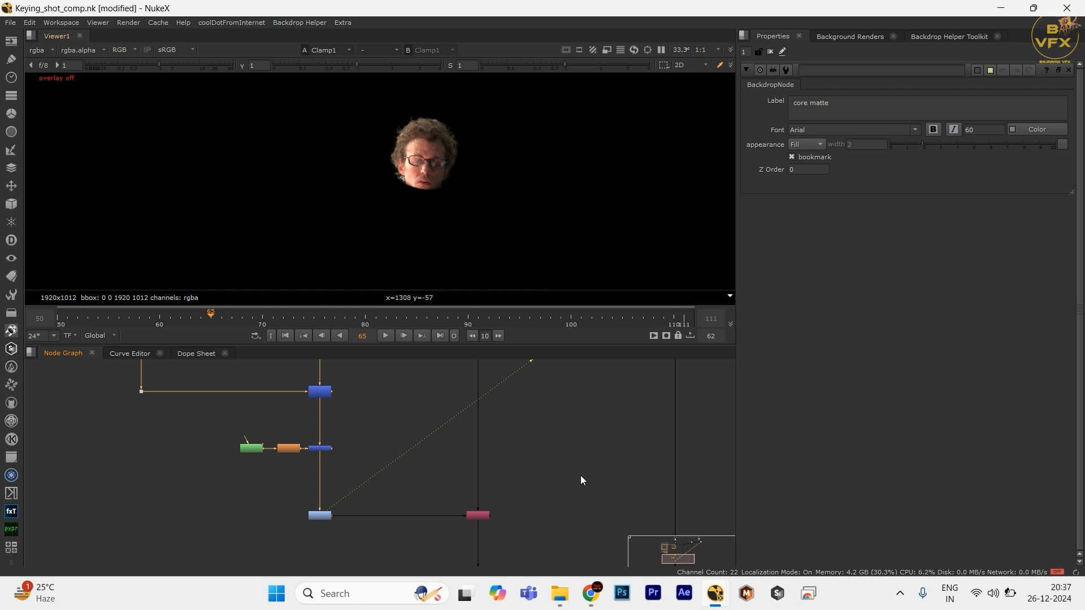
- View the output of the Copy node and inspect the plate around the man's head
{"action": "left_click_drag", "start_coordinate": [571, 480], "coordinate": [419, 565]}
{"action": "key", "text": "1"}
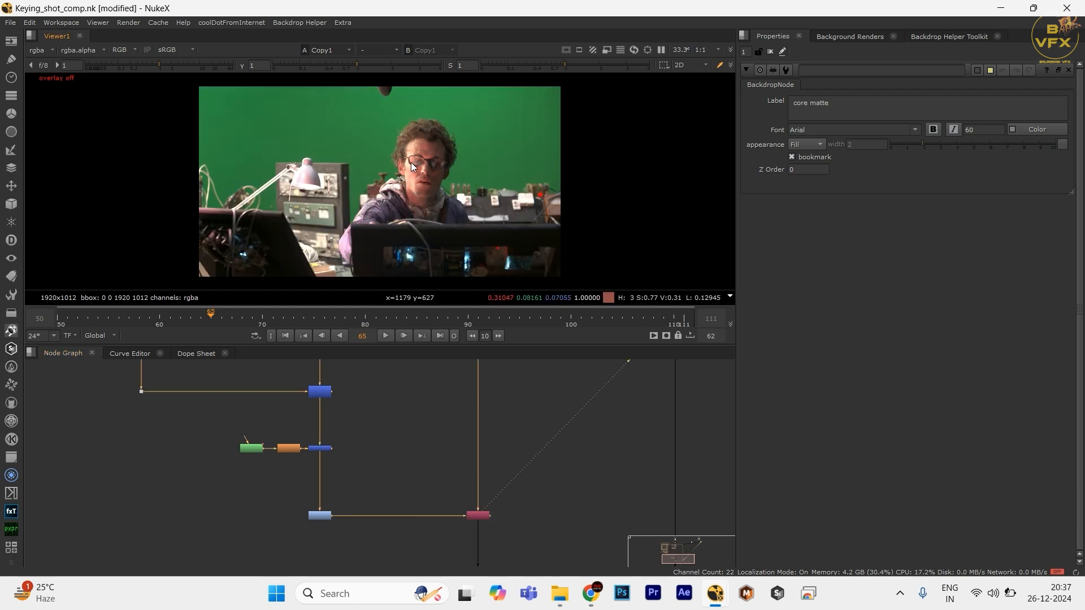
{"action": "scroll", "coordinate": [412, 162], "scroll_direction": "up", "scroll_amount": 1}
{"action": "left_click_drag", "start_coordinate": [531, 138], "coordinate": [551, 142]}
{"action": "scroll", "coordinate": [463, 463], "scroll_direction": "down", "scroll_amount": 3}
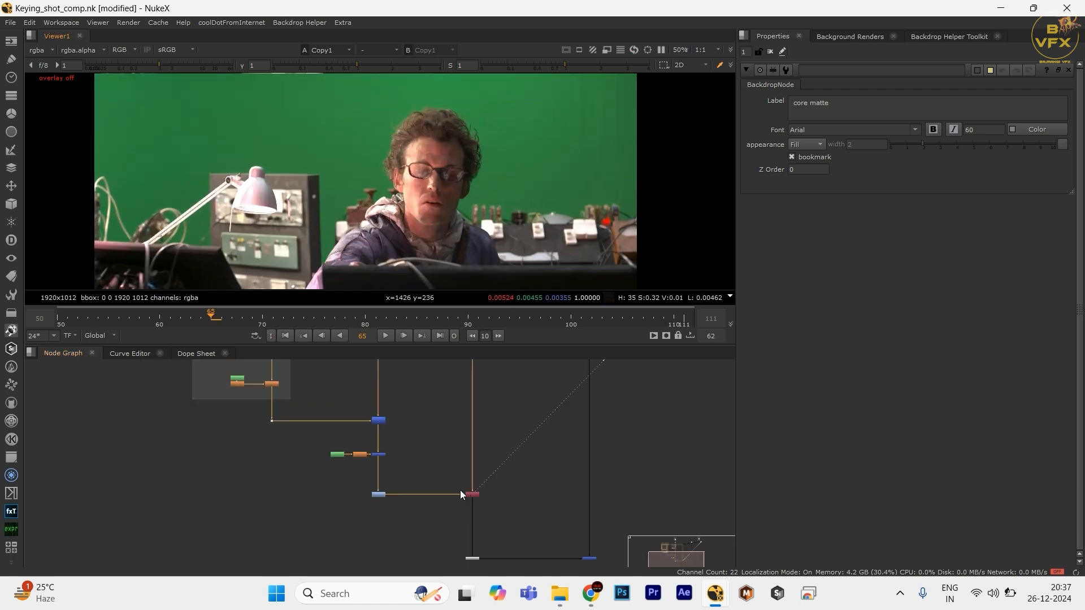
- View the Premult node and inspect the green spill around the man's hair up close
{"action": "scroll", "coordinate": [459, 492], "scroll_direction": "up", "scroll_amount": 1}
{"action": "left_click_drag", "start_coordinate": [448, 457], "coordinate": [314, 566]}
{"action": "key", "text": "1"}
{"action": "scroll", "coordinate": [540, 110], "scroll_direction": "up", "scroll_amount": 2}
{"action": "left_click_drag", "start_coordinate": [367, 120], "coordinate": [452, 188]}
{"action": "scroll", "coordinate": [460, 486], "scroll_direction": "down", "scroll_amount": 4}
{"action": "left_click_drag", "start_coordinate": [474, 371], "coordinate": [475, 442]}
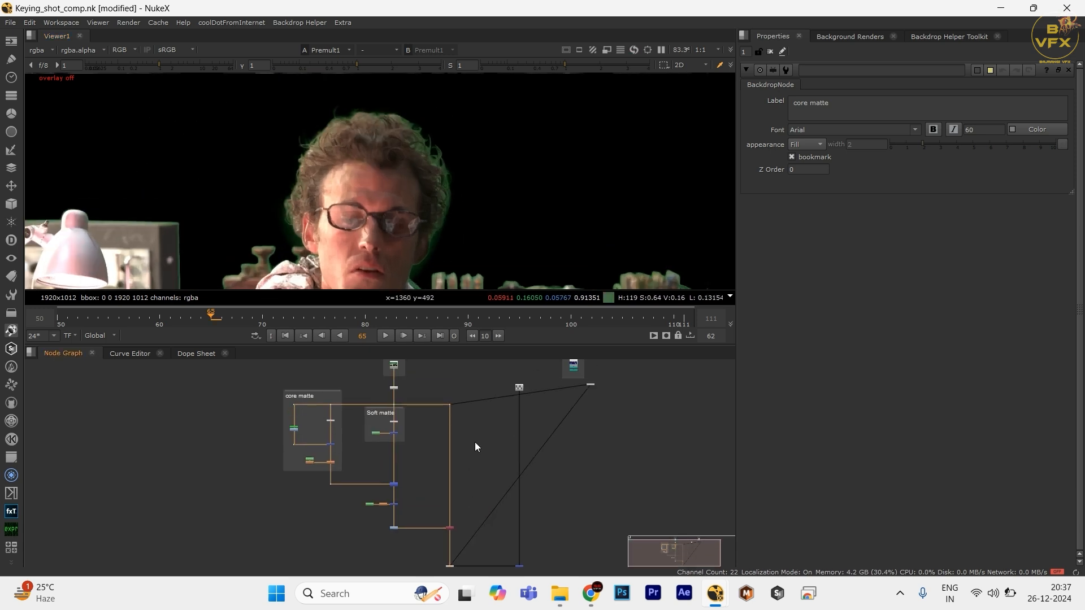
- Examine the plate branch between the source dot and the Copy node in the node graph
{"action": "scroll", "coordinate": [466, 432], "scroll_direction": "up", "scroll_amount": 2}
{"action": "left_click_drag", "start_coordinate": [410, 375], "coordinate": [457, 541]}
{"action": "key", "text": "space"}
{"action": "scroll", "coordinate": [452, 468], "scroll_direction": "up", "scroll_amount": 2}
{"action": "key", "text": "space"}
{"action": "left_click_drag", "start_coordinate": [453, 367], "coordinate": [426, 458]}
{"action": "scroll", "coordinate": [442, 420], "scroll_direction": "down", "scroll_amount": 2}
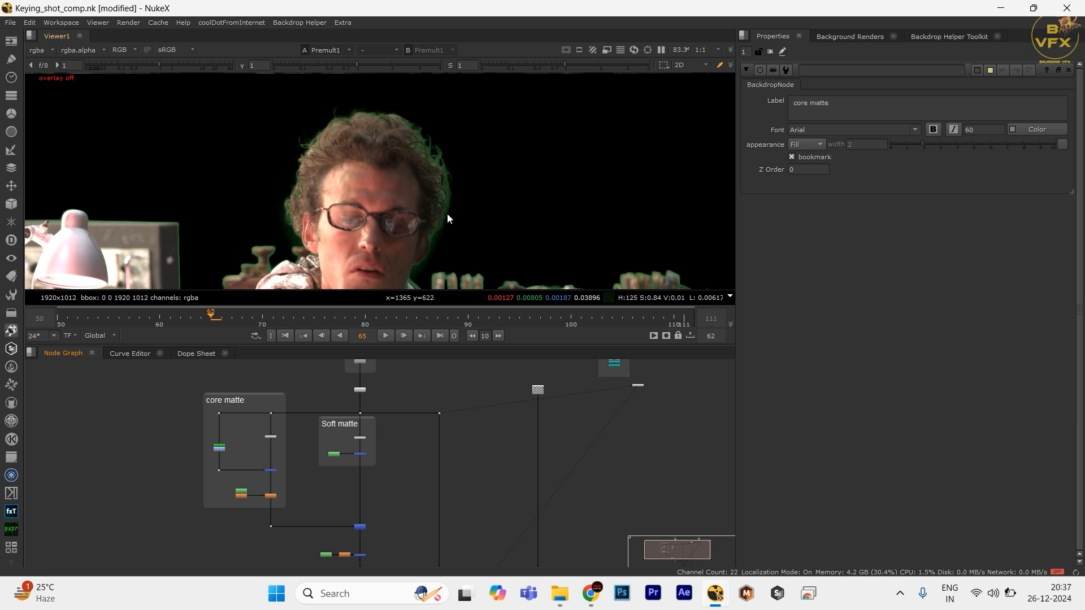
- Inspect the green fringes on the man's curls and on the equipment behind him
{"action": "scroll", "coordinate": [440, 221], "scroll_direction": "up", "scroll_amount": 2}
{"action": "left_click_drag", "start_coordinate": [390, 147], "coordinate": [449, 224]}
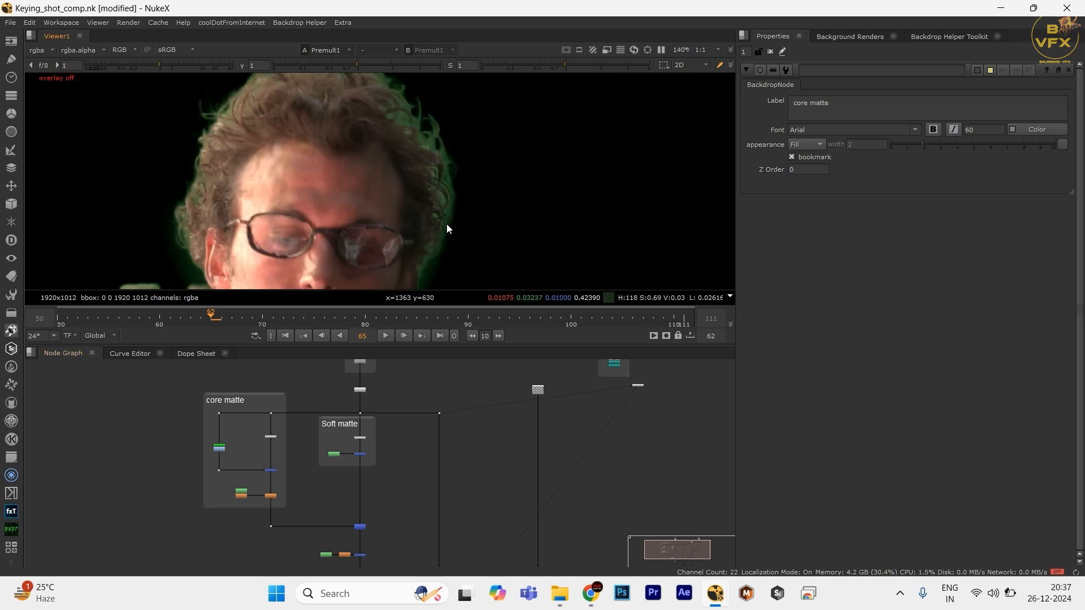
{"action": "scroll", "coordinate": [429, 222], "scroll_direction": "down", "scroll_amount": 2}
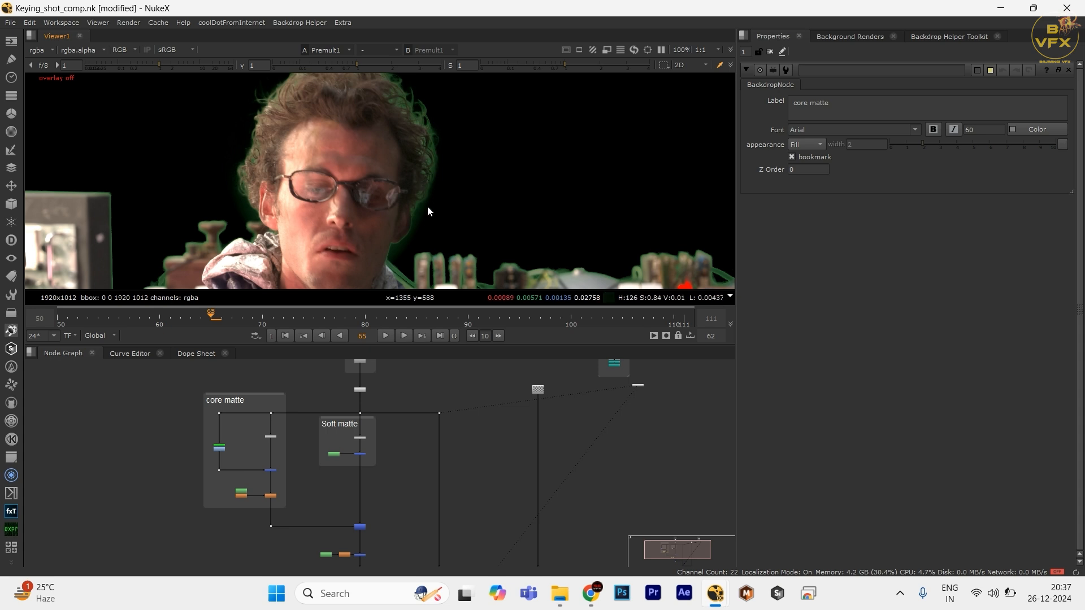
{"action": "scroll", "coordinate": [427, 206], "scroll_direction": "down", "scroll_amount": 1}
{"action": "scroll", "coordinate": [421, 467], "scroll_direction": "up", "scroll_amount": 2}
{"action": "scroll", "coordinate": [421, 410], "scroll_direction": "up", "scroll_amount": 2}
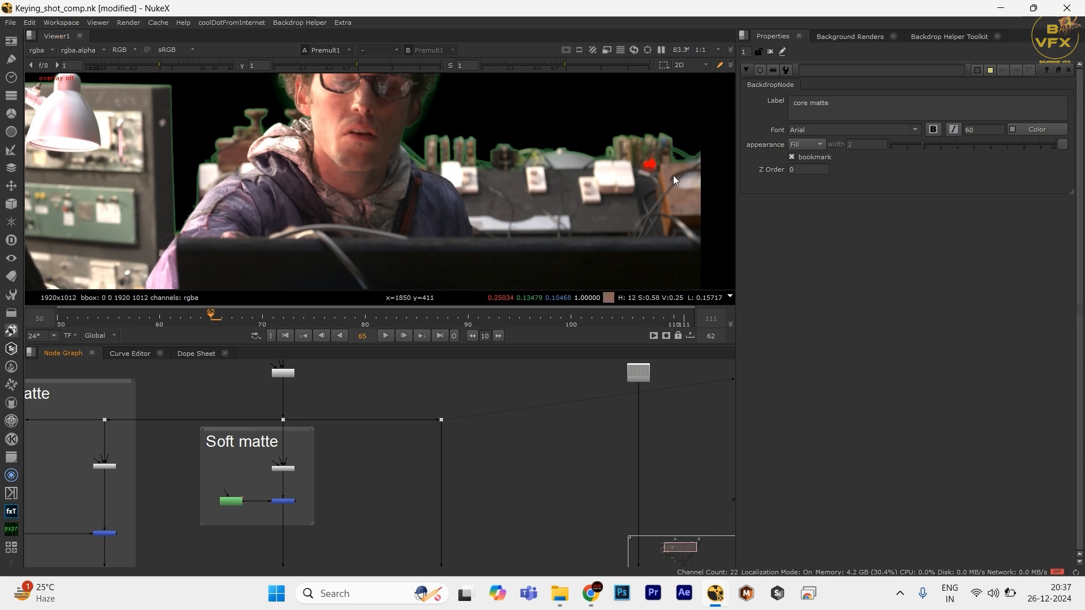
{"action": "left_click", "coordinate": [794, 106]}
{"action": "key", "text": "BackSpace"}
{"action": "type", "text": "c"}
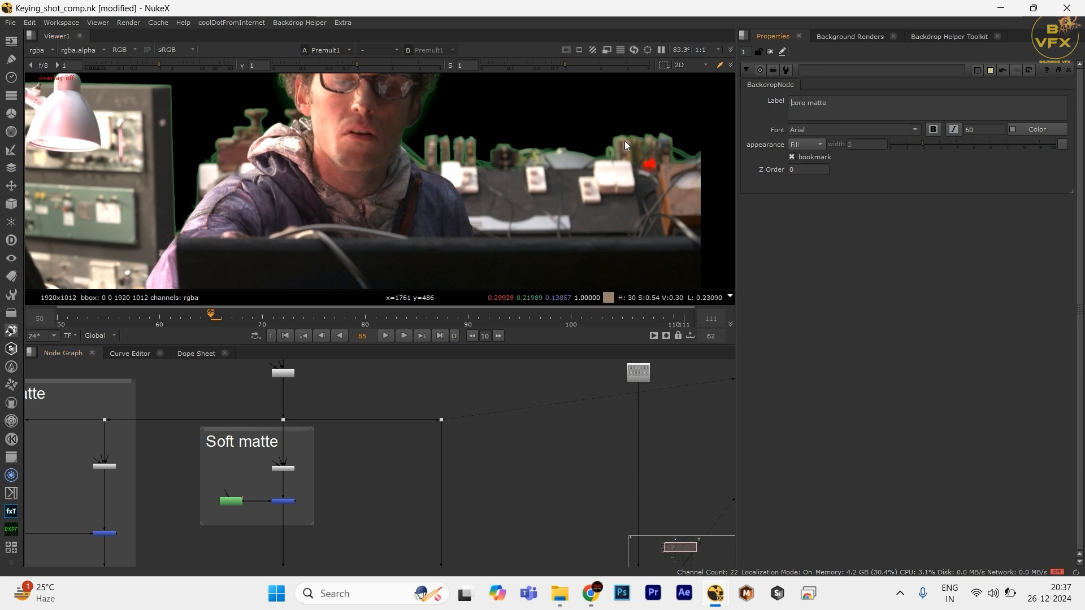
- Look up the PxF_KillSpill node and locate the Pixelfudger3 toolset among the installed node groups
{"action": "key", "text": "Tab"}
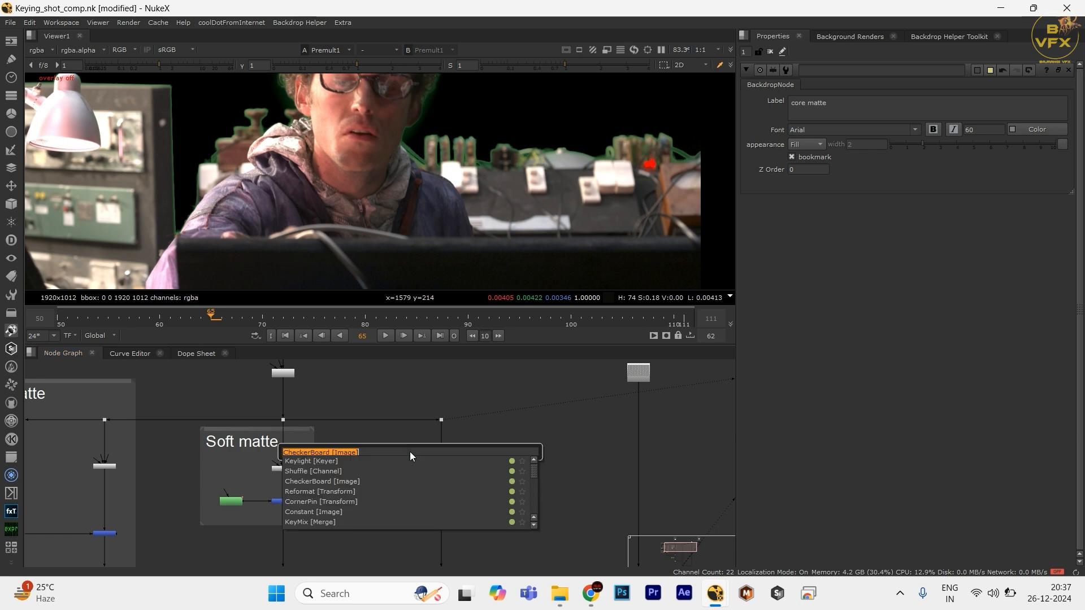
{"action": "type", "text": "pxf"}
{"action": "key", "text": "Down"}
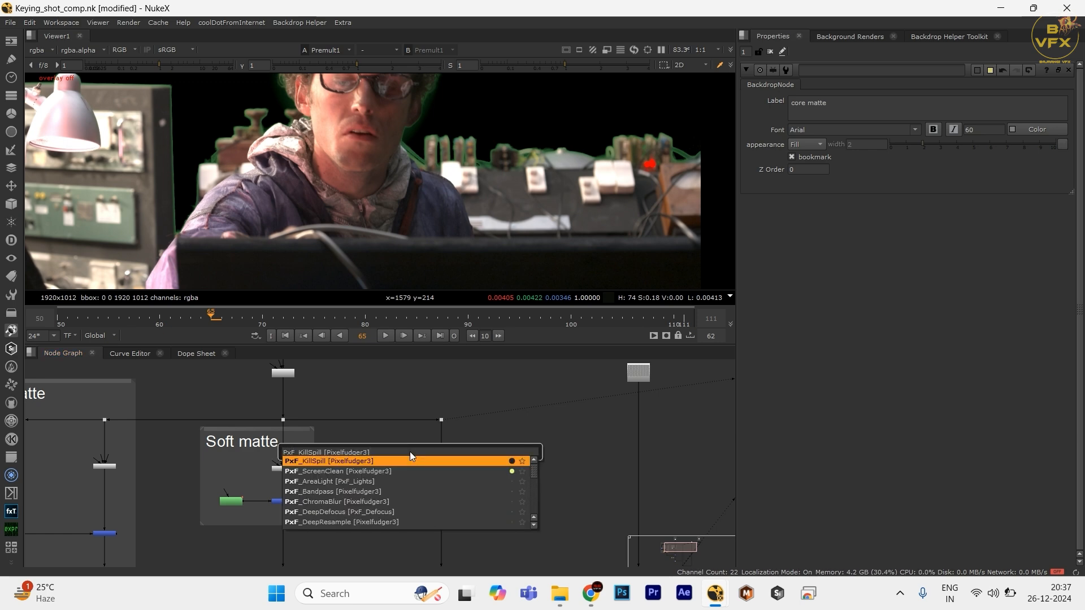
{"action": "right_click", "coordinate": [399, 384]}
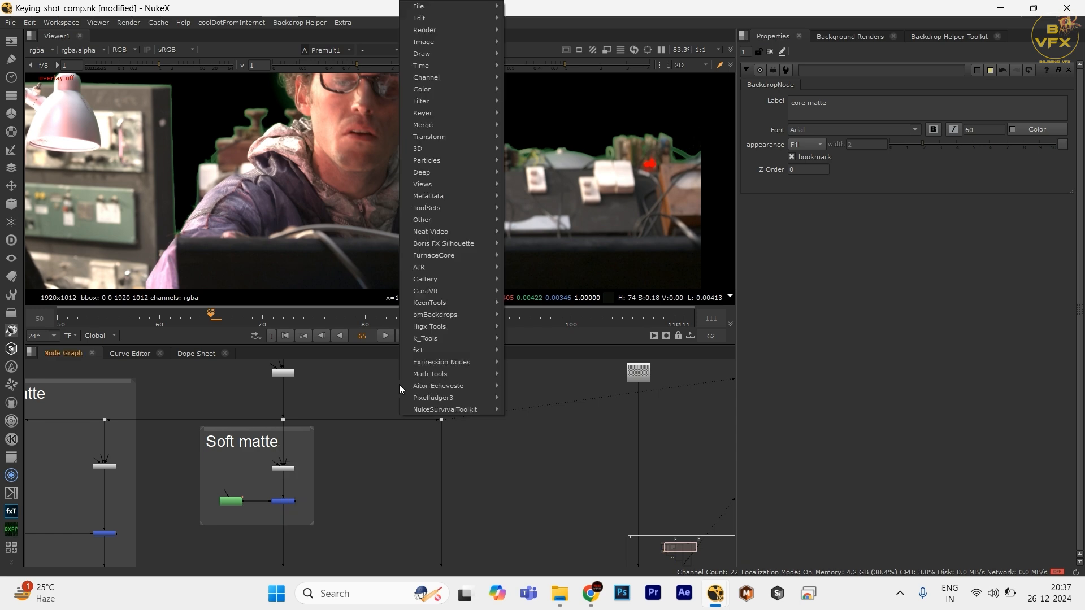
{"action": "left_click", "coordinate": [97, 406]}
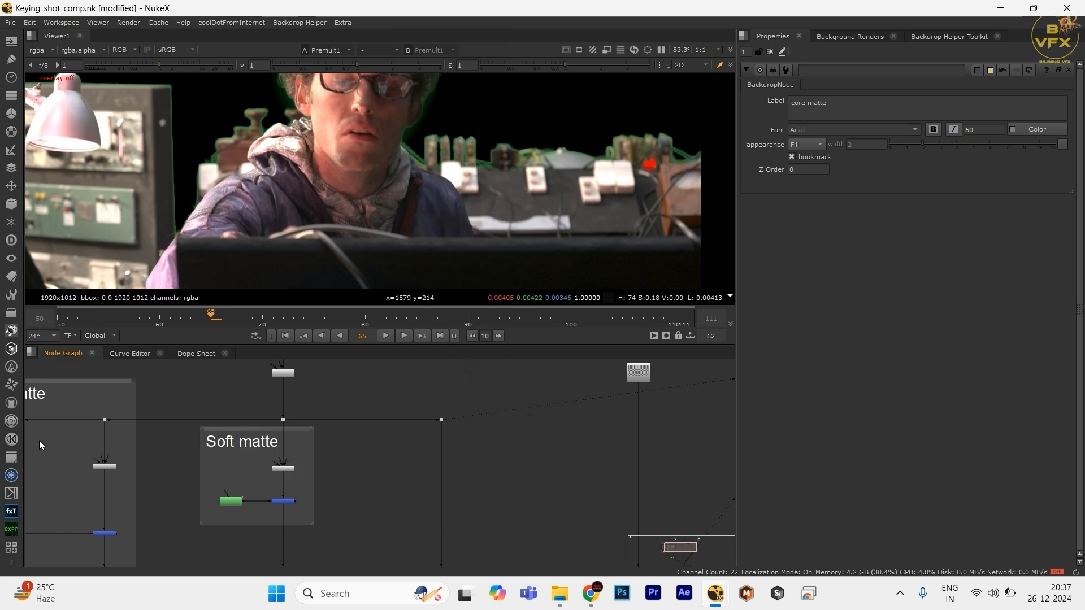
- Add a PxF_KillSpill node beside the plate branch
{"action": "left_click_drag", "start_coordinate": [351, 391], "coordinate": [520, 453]}
{"action": "left_click", "coordinate": [521, 453]}
{"action": "key", "text": "Tab"}
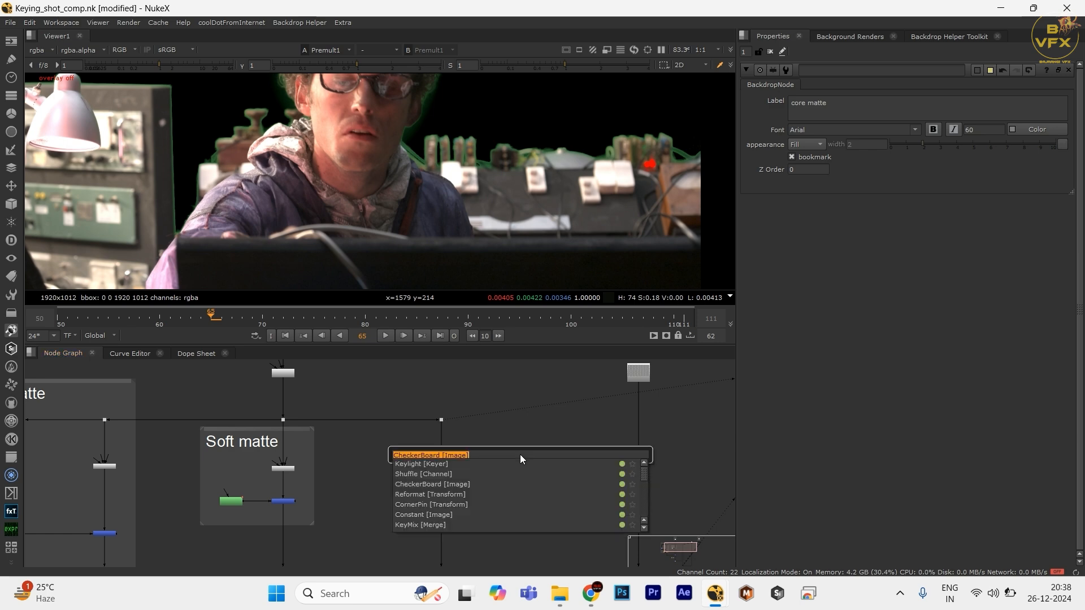
{"action": "type", "text": "pxd"}
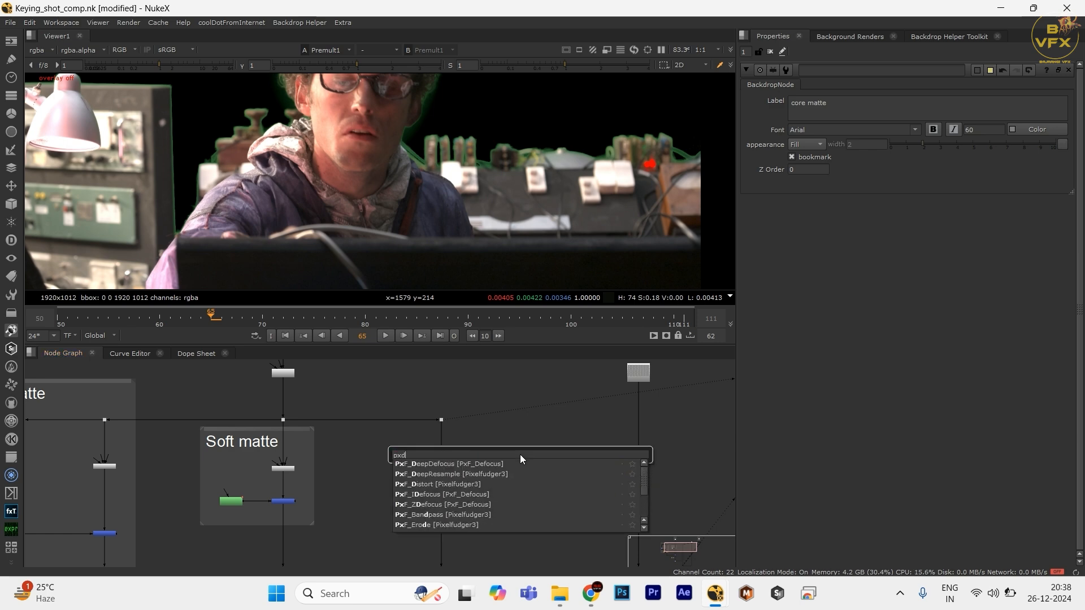
{"action": "type", "text": "pxf"}
{"action": "key", "text": "Down"}
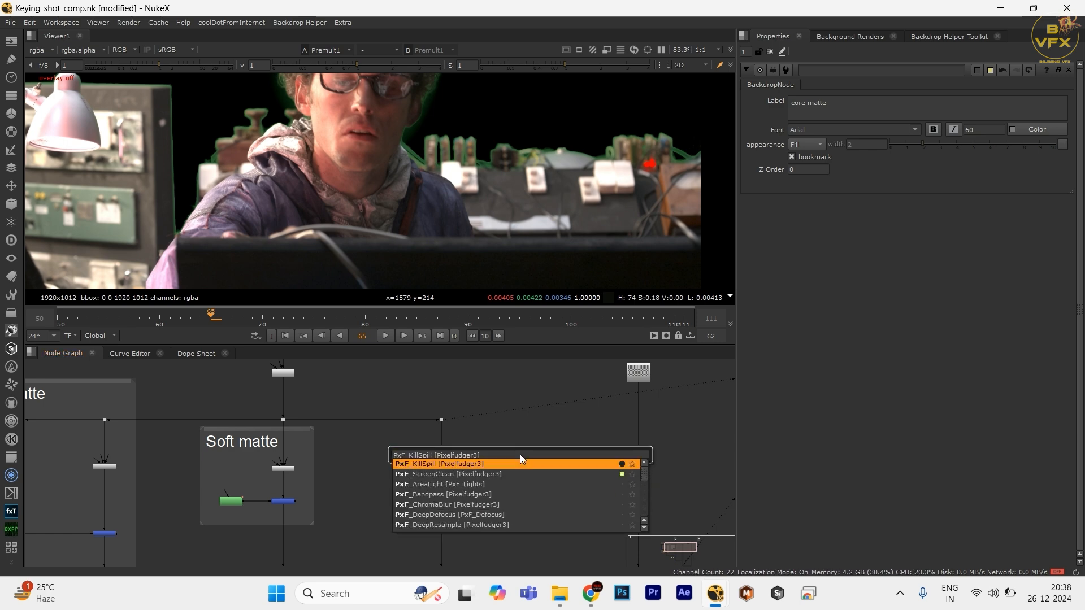
{"action": "key", "text": "Return"}
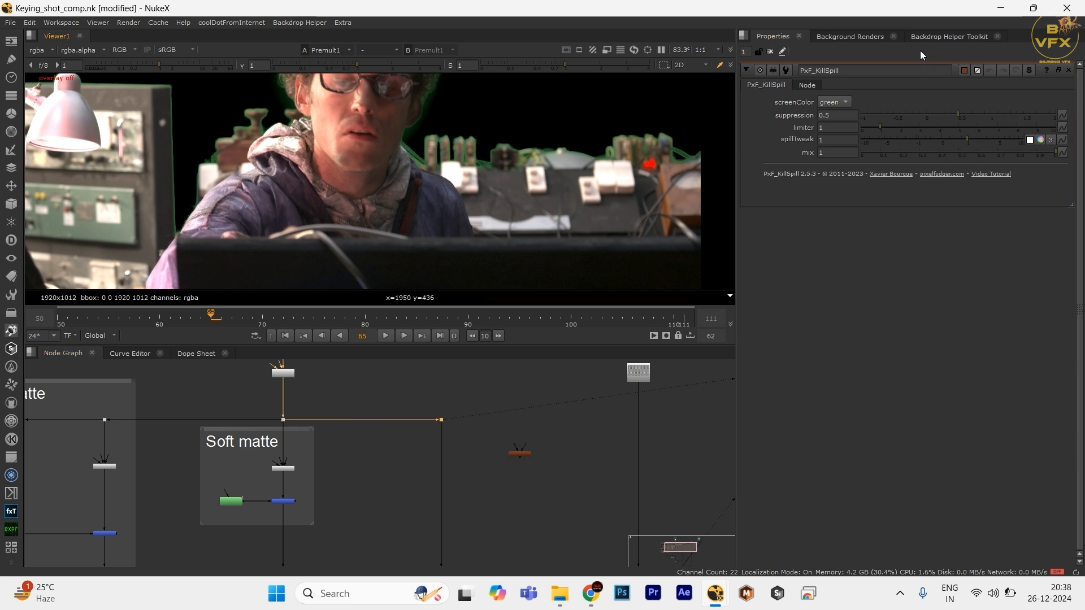
- Insert the PxF_KillSpill node into the plate branch below the dot and view its output
{"action": "scroll", "coordinate": [525, 446], "scroll_direction": "up", "scroll_amount": 3}
{"action": "left_click_drag", "start_coordinate": [586, 434], "coordinate": [469, 494]}
{"action": "scroll", "coordinate": [486, 473], "scroll_direction": "down", "scroll_amount": 2}
{"action": "left_click_drag", "start_coordinate": [503, 462], "coordinate": [391, 470]}
{"action": "left_click_drag", "start_coordinate": [455, 451], "coordinate": [328, 503]}
{"action": "key", "text": "1"}
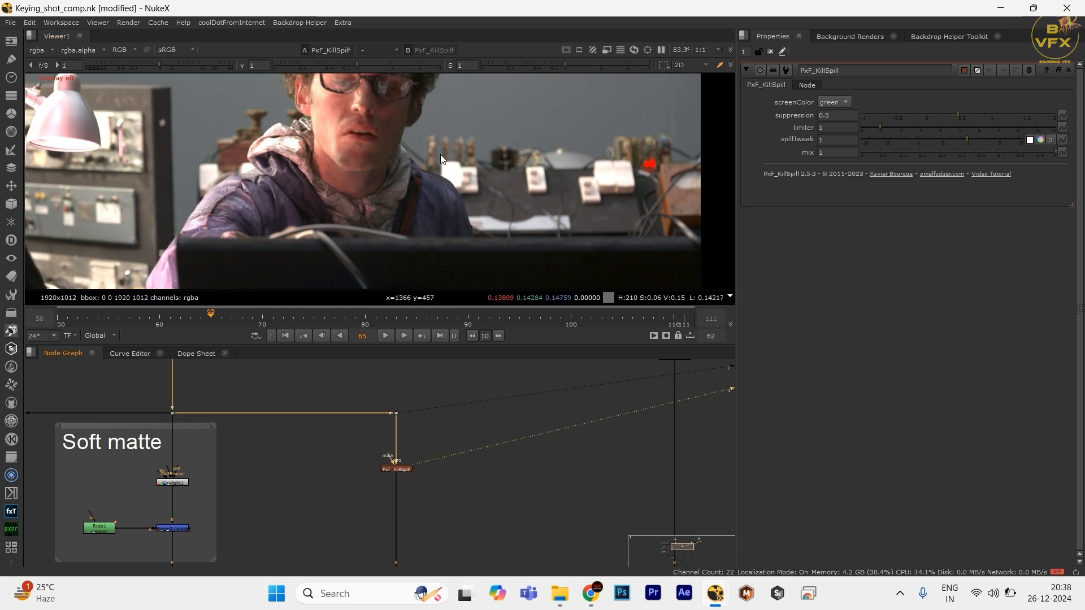
- Toggle PxF_KillSpill off and on to compare the plate with and without spill suppression
{"action": "key", "text": "d"}
{"action": "key", "text": "d"}
{"action": "key", "text": "d"}
{"action": "key", "text": "d"}
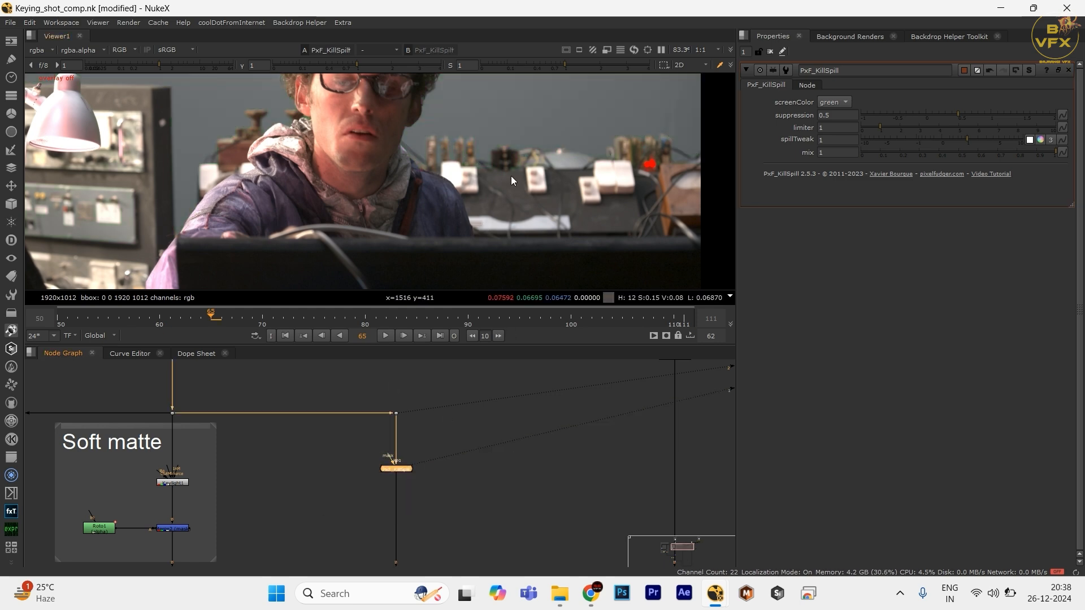
{"action": "scroll", "coordinate": [517, 151], "scroll_direction": "down", "scroll_amount": 1}
{"action": "left_click_drag", "start_coordinate": [518, 150], "coordinate": [537, 173]}
- Check the screenColor options of PxF_KillSpill, keep green, and compare the plate with the node disabled
{"action": "left_click", "coordinate": [835, 102]}
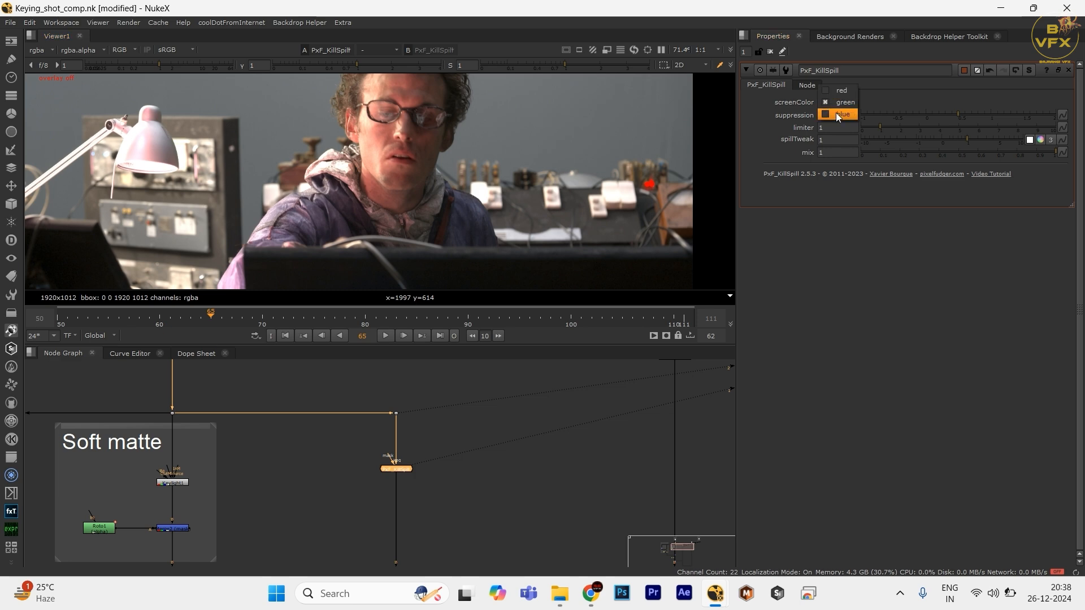
{"action": "left_click", "coordinate": [757, 114]}
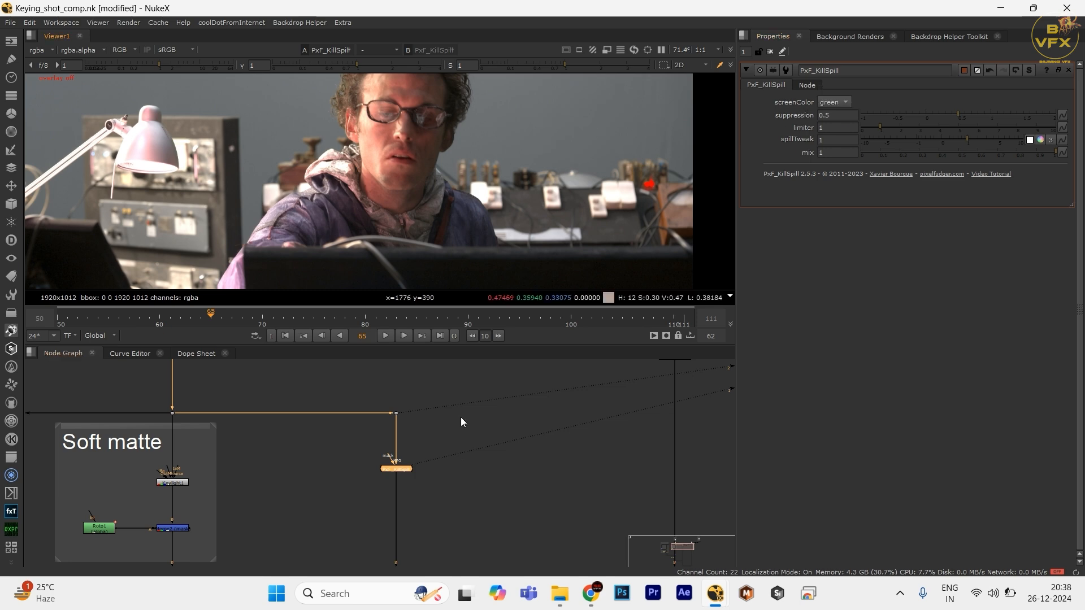
{"action": "left_click_drag", "start_coordinate": [461, 421], "coordinate": [306, 520]}
{"action": "left_click_drag", "start_coordinate": [332, 450], "coordinate": [498, 514]}
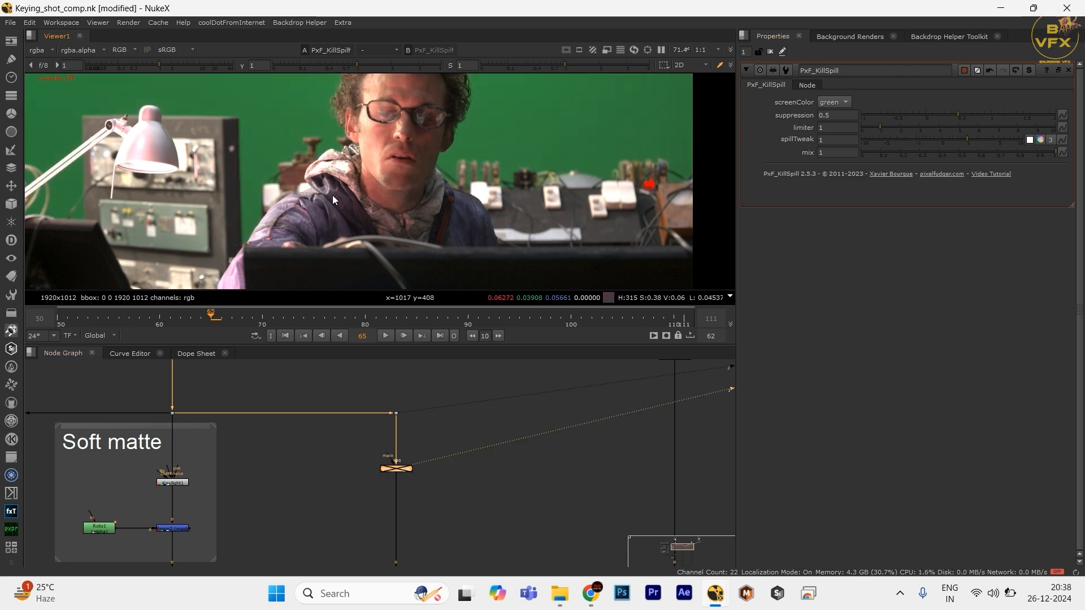
- Show the output of the final merge, Merge4, in the viewer
{"action": "scroll", "coordinate": [459, 417], "scroll_direction": "down", "scroll_amount": 2}
{"action": "left_click_drag", "start_coordinate": [449, 379], "coordinate": [452, 271]}
{"action": "left_click_drag", "start_coordinate": [463, 474], "coordinate": [484, 576]}
{"action": "scroll", "coordinate": [457, 496], "scroll_direction": "down", "scroll_amount": 3}
{"action": "left_click_drag", "start_coordinate": [456, 496], "coordinate": [416, 374]}
{"action": "left_click_drag", "start_coordinate": [433, 440], "coordinate": [427, 344]}
{"action": "left_click", "coordinate": [394, 484]}
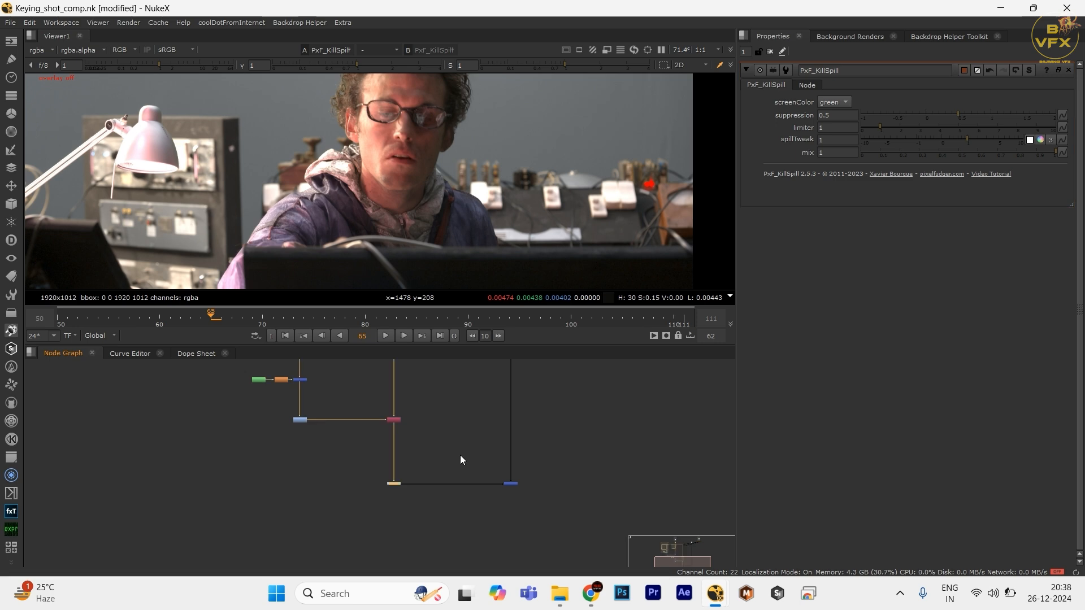
{"action": "left_click", "coordinate": [510, 483]}
{"action": "key", "text": "1"}
- Toggle PxF_KillSpill and compare green spill on the composite's edges around the man's hood and the equipment behind him
{"action": "scroll", "coordinate": [474, 468], "scroll_direction": "down", "scroll_amount": 3}
{"action": "left_click_drag", "start_coordinate": [497, 418], "coordinate": [483, 504]}
{"action": "scroll", "coordinate": [461, 451], "scroll_direction": "up", "scroll_amount": 3}
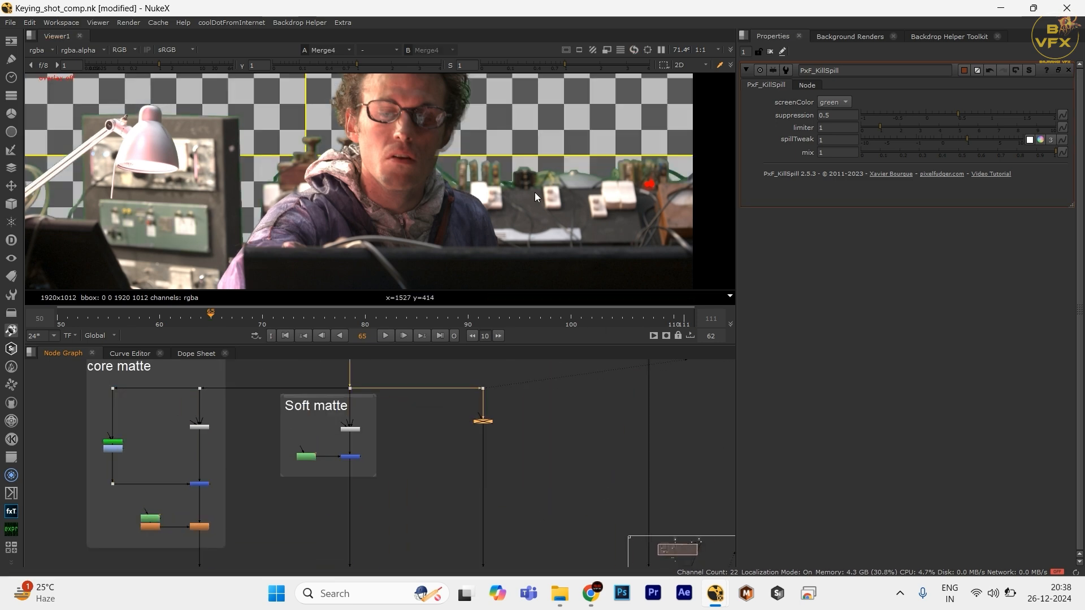
{"action": "key", "text": "space"}
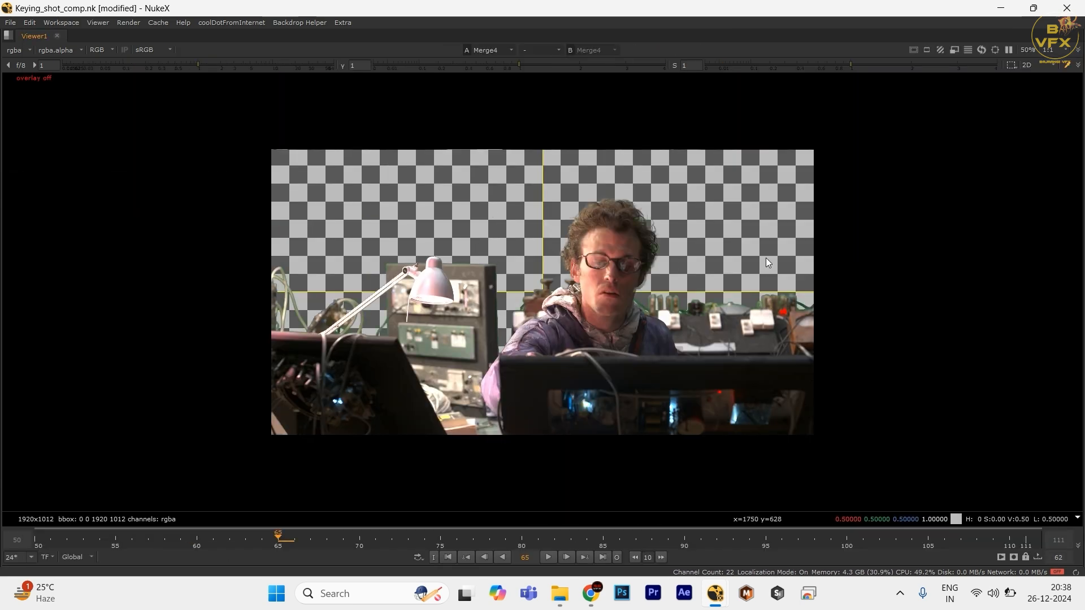
{"action": "scroll", "coordinate": [571, 340], "scroll_direction": "up", "scroll_amount": 4}
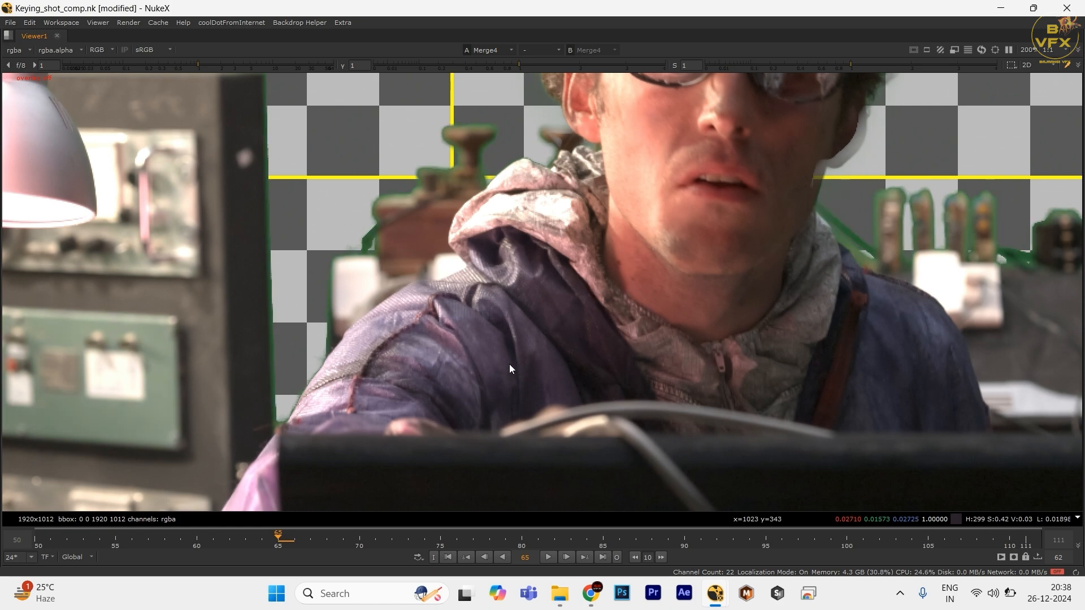
{"action": "scroll", "coordinate": [475, 362], "scroll_direction": "up", "scroll_amount": 2}
{"action": "scroll", "coordinate": [556, 418], "scroll_direction": "down", "scroll_amount": 3}
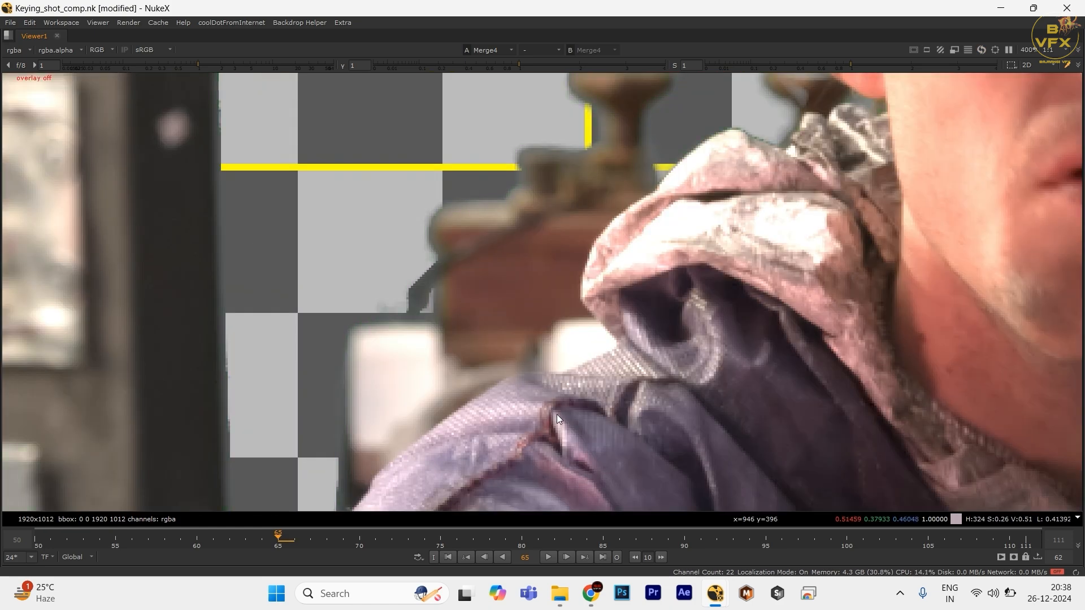
{"action": "left_click_drag", "start_coordinate": [848, 380], "coordinate": [547, 340]}
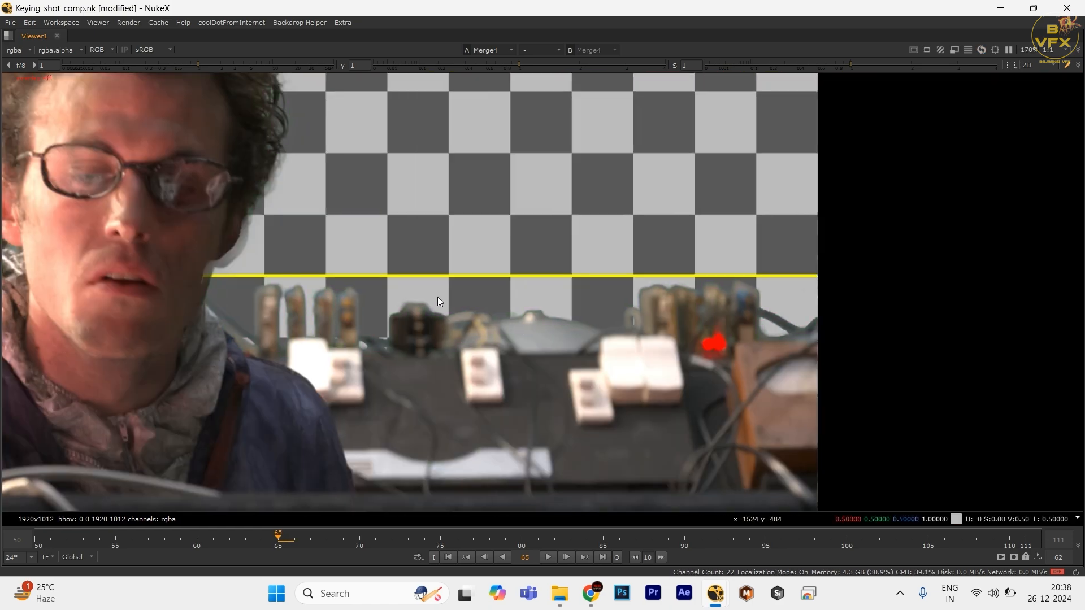
{"action": "key", "text": "f"}
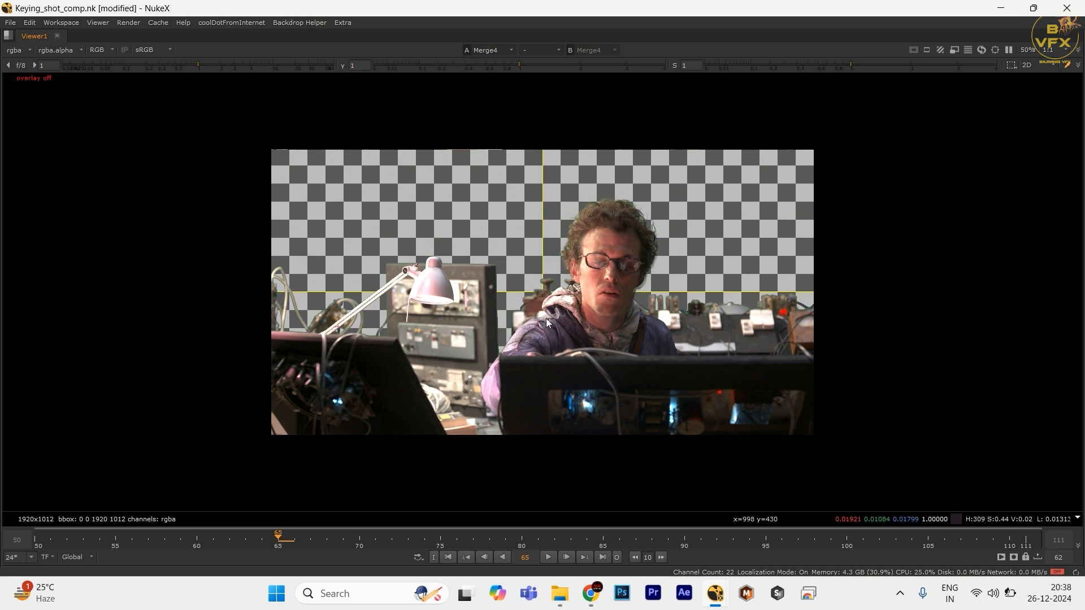
- Compare the lamp, control panel and cabinet edges in the composite with spill suppression on and off
{"action": "scroll", "coordinate": [452, 341], "scroll_direction": "up", "scroll_amount": 3}
{"action": "scroll", "coordinate": [474, 370], "scroll_direction": "up", "scroll_amount": 2}
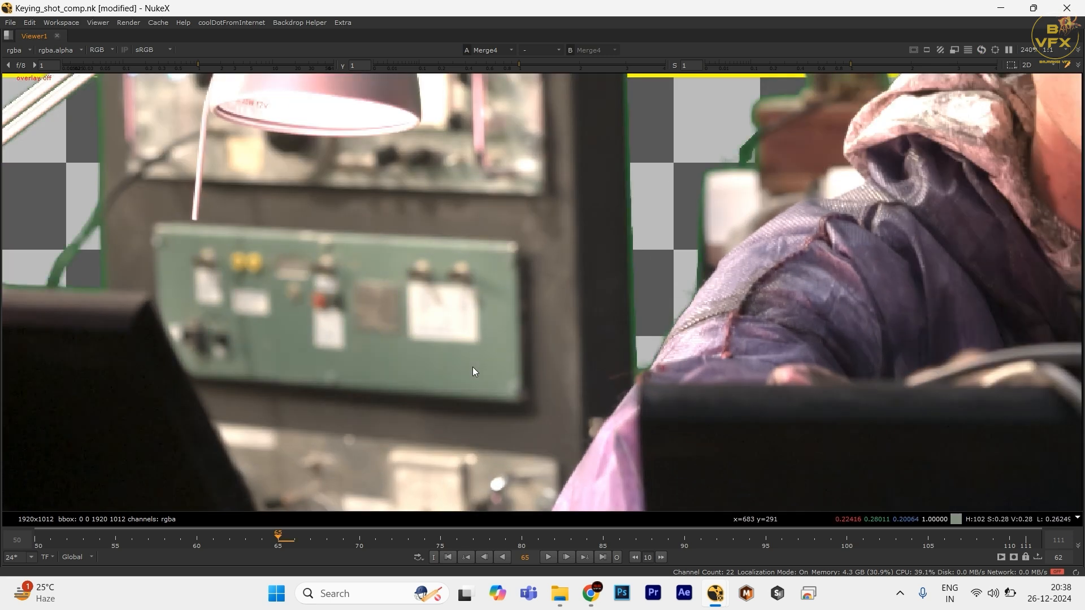
{"action": "scroll", "coordinate": [472, 366], "scroll_direction": "down", "scroll_amount": 2}
{"action": "left_click_drag", "start_coordinate": [378, 300], "coordinate": [478, 353]}
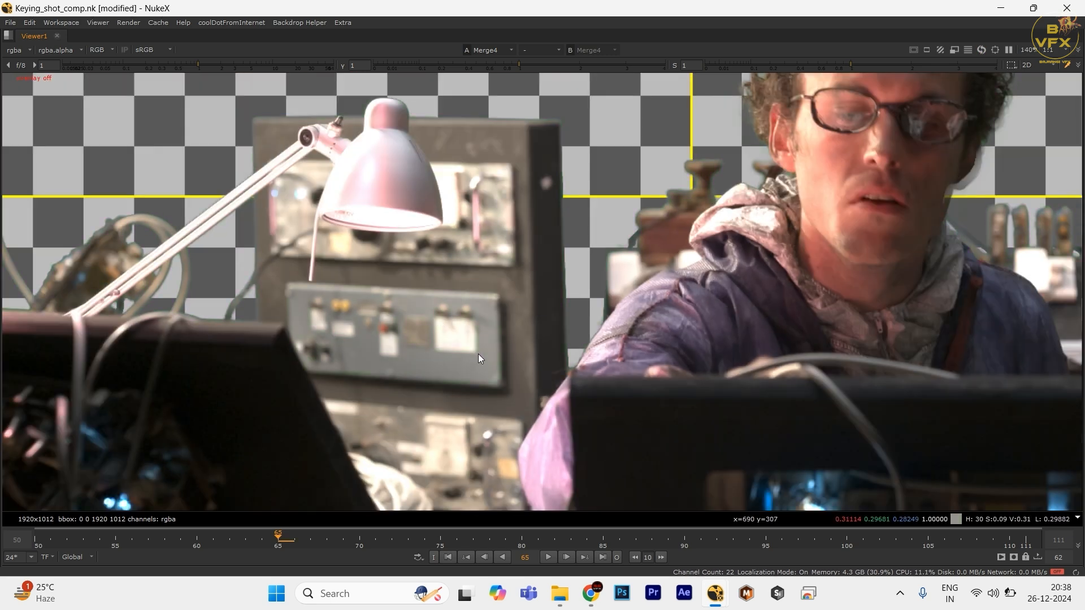
{"action": "left_click_drag", "start_coordinate": [364, 306], "coordinate": [456, 388]}
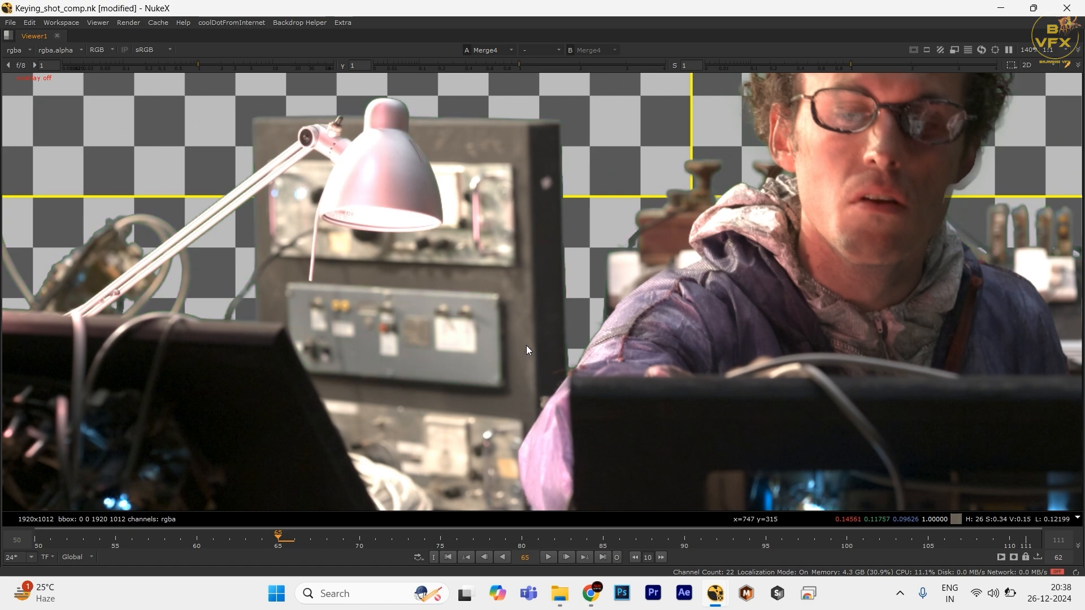
{"action": "scroll", "coordinate": [527, 344], "scroll_direction": "down", "scroll_amount": 3}
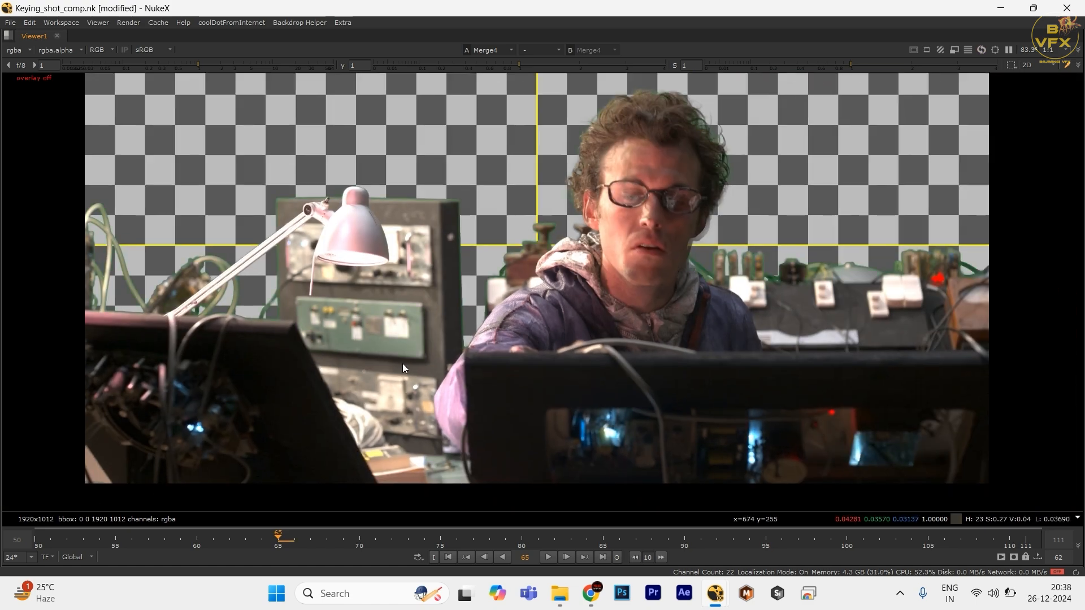
{"action": "scroll", "coordinate": [565, 328], "scroll_direction": "down", "scroll_amount": 1}
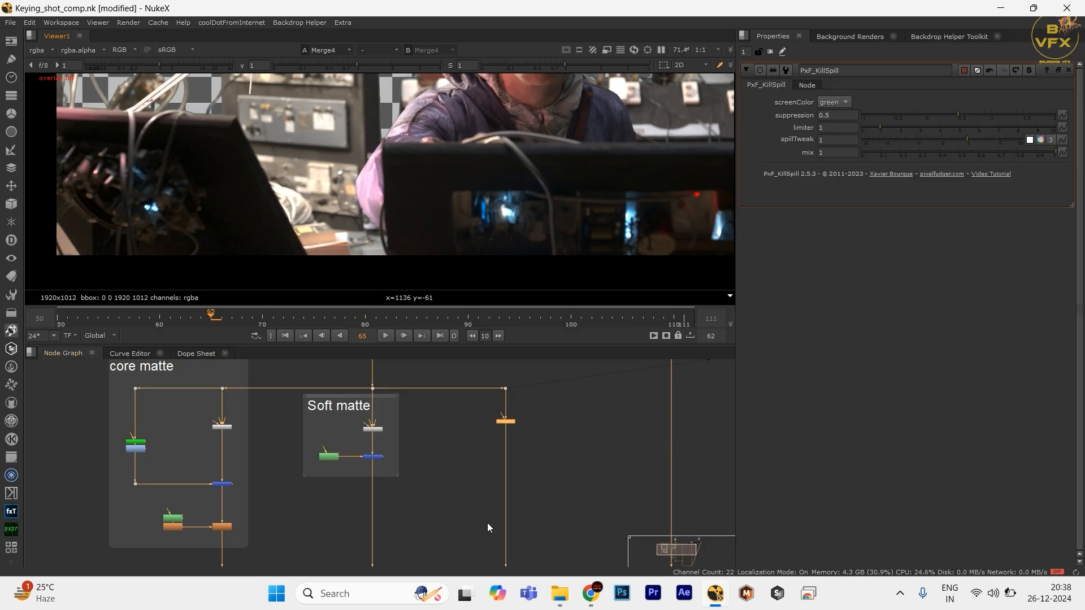
- Examine the keying node tree from the matte groups to the final merge
{"action": "scroll", "coordinate": [478, 460], "scroll_direction": "down", "scroll_amount": 2}
{"action": "left_click_drag", "start_coordinate": [478, 460], "coordinate": [415, 456]}
{"action": "scroll", "coordinate": [302, 456], "scroll_direction": "down", "scroll_amount": 1}
{"action": "left_click_drag", "start_coordinate": [303, 456], "coordinate": [363, 534]}
{"action": "scroll", "coordinate": [297, 419], "scroll_direction": "down", "scroll_amount": 1}
{"action": "scroll", "coordinate": [525, 449], "scroll_direction": "down", "scroll_amount": 2}
{"action": "left_click_drag", "start_coordinate": [526, 450], "coordinate": [479, 518]}
{"action": "scroll", "coordinate": [407, 517], "scroll_direction": "up", "scroll_amount": 3}
{"action": "scroll", "coordinate": [385, 429], "scroll_direction": "up", "scroll_amount": 4}
{"action": "scroll", "coordinate": [405, 464], "scroll_direction": "down", "scroll_amount": 3}
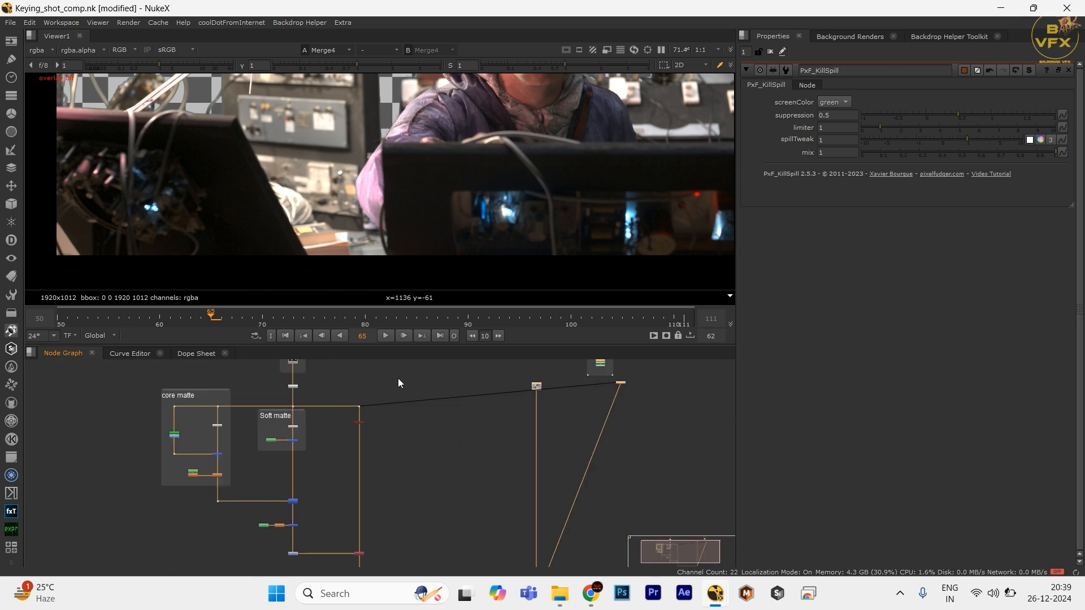
- Add a backdrop named "Despill" around the dot and PxF_KillSpill node
{"action": "left_click_drag", "start_coordinate": [397, 378], "coordinate": [341, 574]}
{"action": "left_click_drag", "start_coordinate": [362, 487], "coordinate": [371, 483]}
{"action": "scroll", "coordinate": [378, 449], "scroll_direction": "up", "scroll_amount": 5}
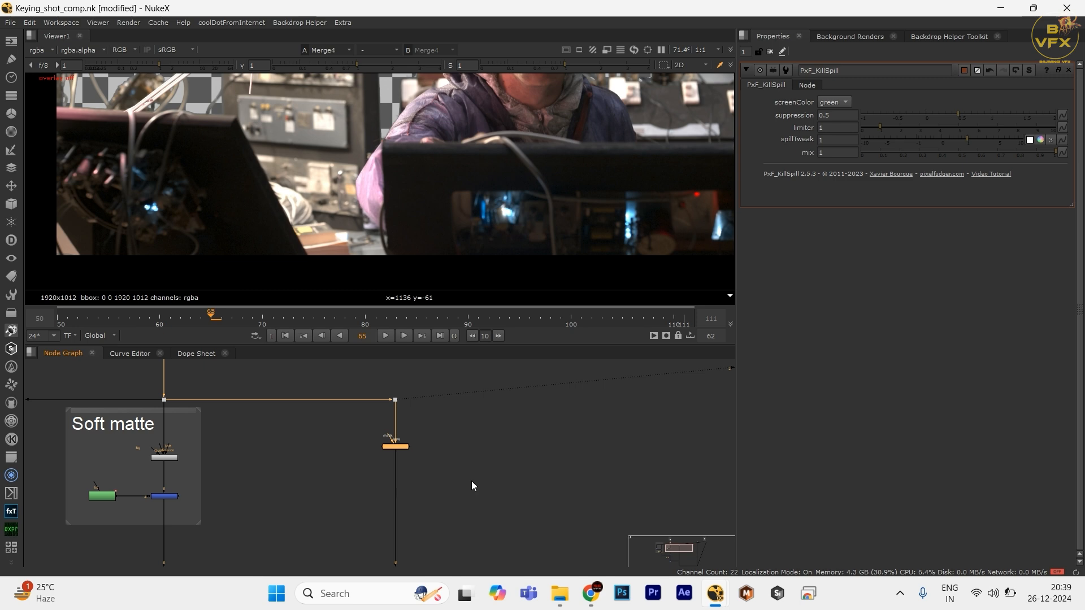
{"action": "scroll", "coordinate": [347, 438], "scroll_direction": "down", "scroll_amount": 3}
{"action": "key", "text": "alt+b"}
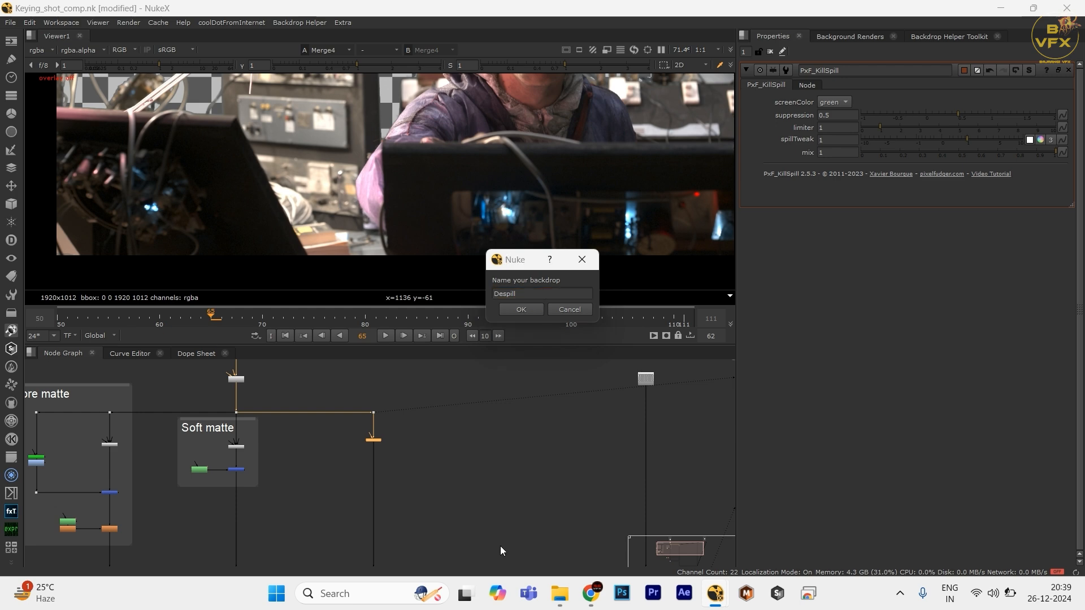
{"action": "left_click", "coordinate": [521, 310]}
{"action": "scroll", "coordinate": [488, 456], "scroll_direction": "down", "scroll_amount": 2}
{"action": "left_click", "coordinate": [475, 486]}
- Extend the Despill backdrop downward along the plate branch and save the script
{"action": "scroll", "coordinate": [474, 487], "scroll_direction": "down", "scroll_amount": 1}
{"action": "left_click_drag", "start_coordinate": [477, 496], "coordinate": [414, 413]}
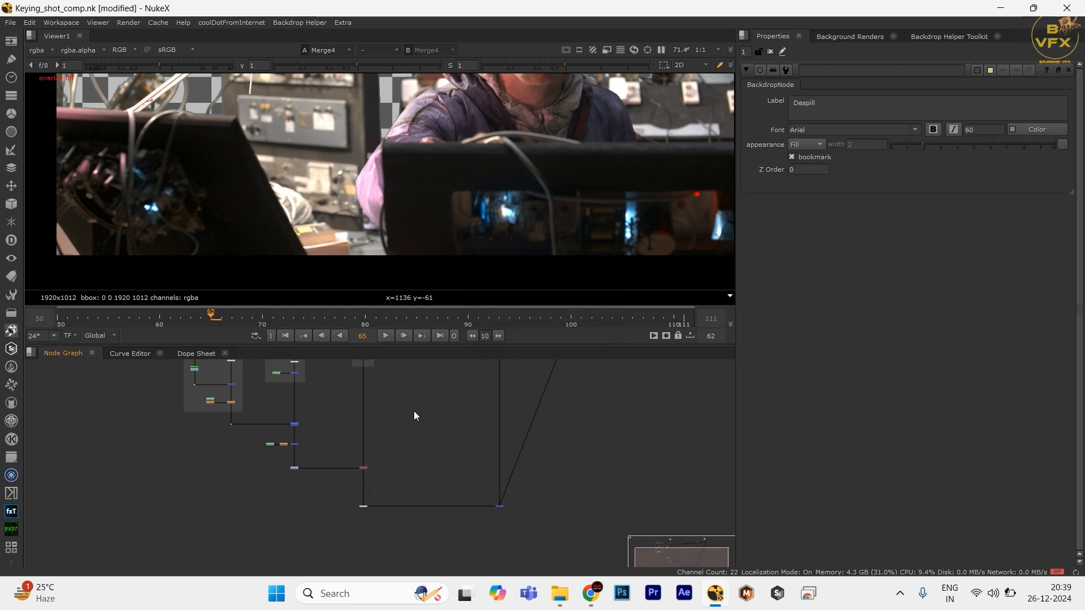
{"action": "left_click_drag", "start_coordinate": [369, 373], "coordinate": [432, 537]}
{"action": "scroll", "coordinate": [405, 432], "scroll_direction": "up", "scroll_amount": 4}
{"action": "scroll", "coordinate": [446, 479], "scroll_direction": "down", "scroll_amount": 2}
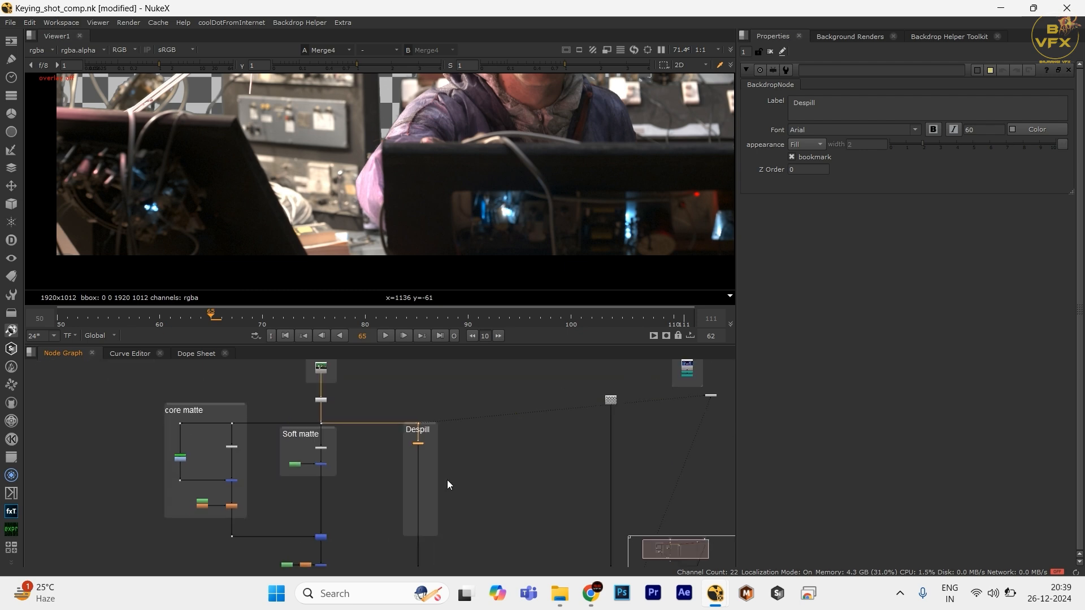
{"action": "scroll", "coordinate": [448, 484], "scroll_direction": "down", "scroll_amount": 2}
{"action": "key", "text": "ctrl+s"}
- View the unsuppressed plate from the dot above PxF_KillSpill
{"action": "scroll", "coordinate": [452, 452], "scroll_direction": "down", "scroll_amount": 1}
{"action": "left_click_drag", "start_coordinate": [468, 435], "coordinate": [443, 497]}
{"action": "left_click_drag", "start_coordinate": [439, 491], "coordinate": [507, 583]}
{"action": "scroll", "coordinate": [367, 418], "scroll_direction": "up", "scroll_amount": 4}
{"action": "left_click_drag", "start_coordinate": [364, 417], "coordinate": [409, 443]}
{"action": "key", "text": "1"}
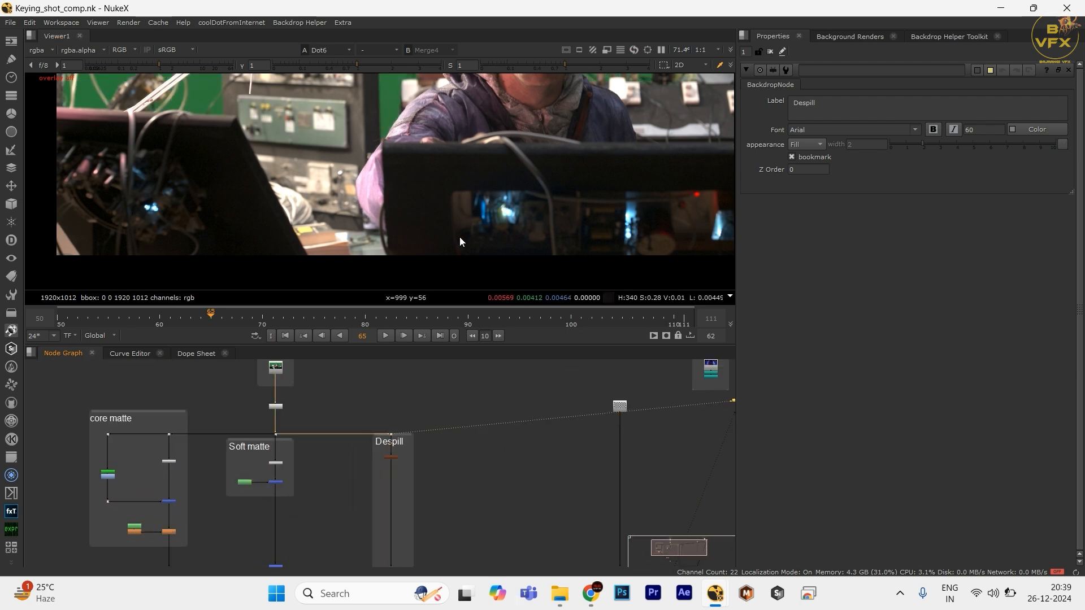
{"action": "scroll", "coordinate": [405, 432], "scroll_direction": "up", "scroll_amount": 4}
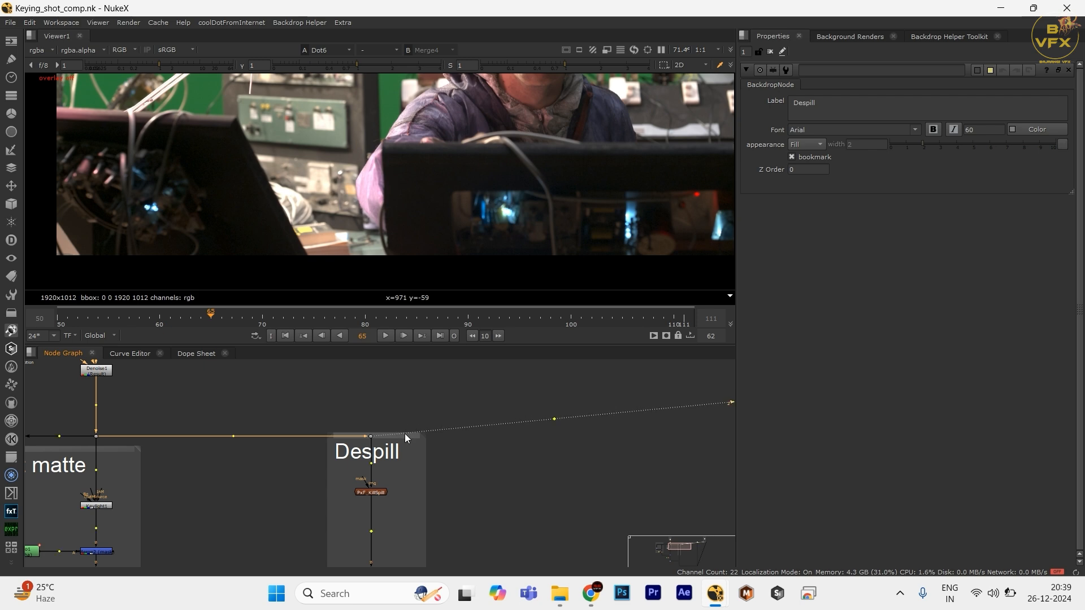
{"action": "scroll", "coordinate": [405, 432], "scroll_direction": "up", "scroll_amount": 4}
{"action": "scroll", "coordinate": [394, 412], "scroll_direction": "down", "scroll_amount": 4}
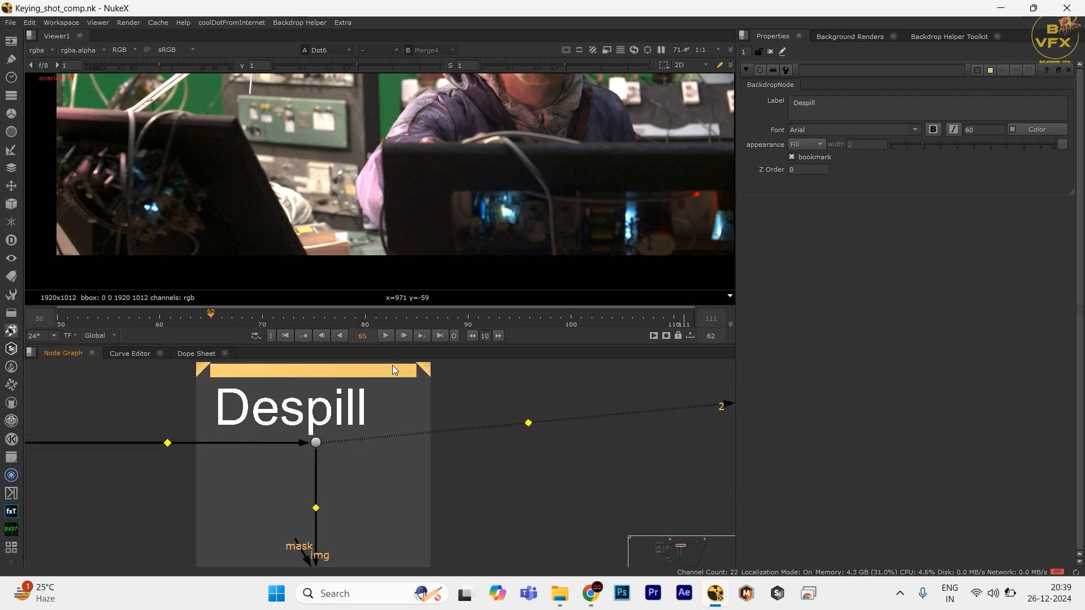
- Switch the full-screen viewer between the plate and the Merge4 composite and inspect the result up close
{"action": "key", "text": "space"}
{"action": "key", "text": "2"}
{"action": "scroll", "coordinate": [530, 302], "scroll_direction": "down", "scroll_amount": 1}
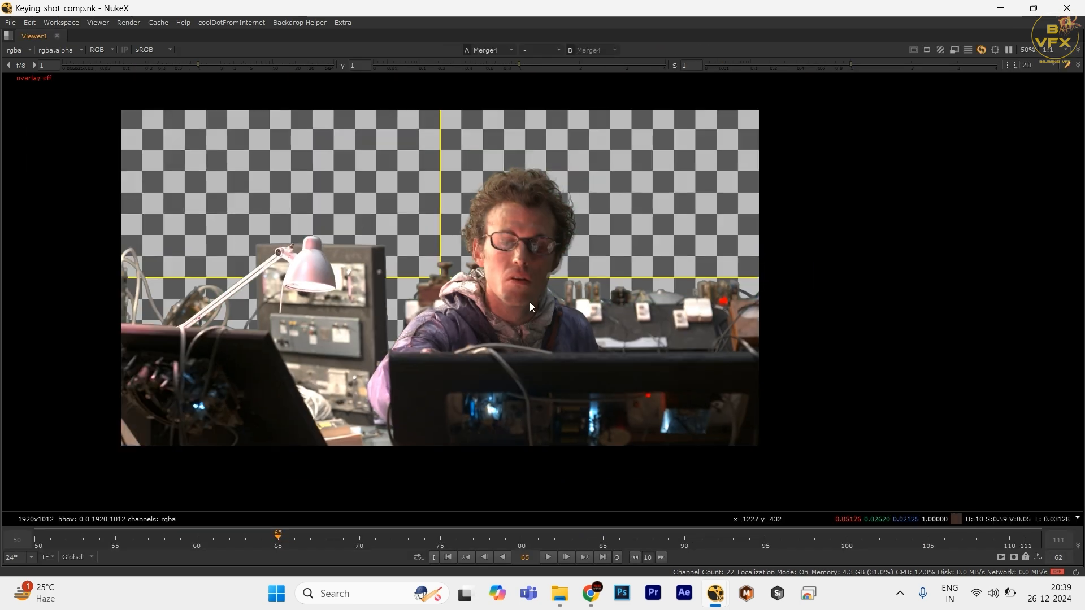
{"action": "key", "text": "f"}
{"action": "key", "text": "1"}
{"action": "key", "text": "2"}
{"action": "scroll", "coordinate": [623, 220], "scroll_direction": "up", "scroll_amount": 5}
{"action": "key", "text": "space"}
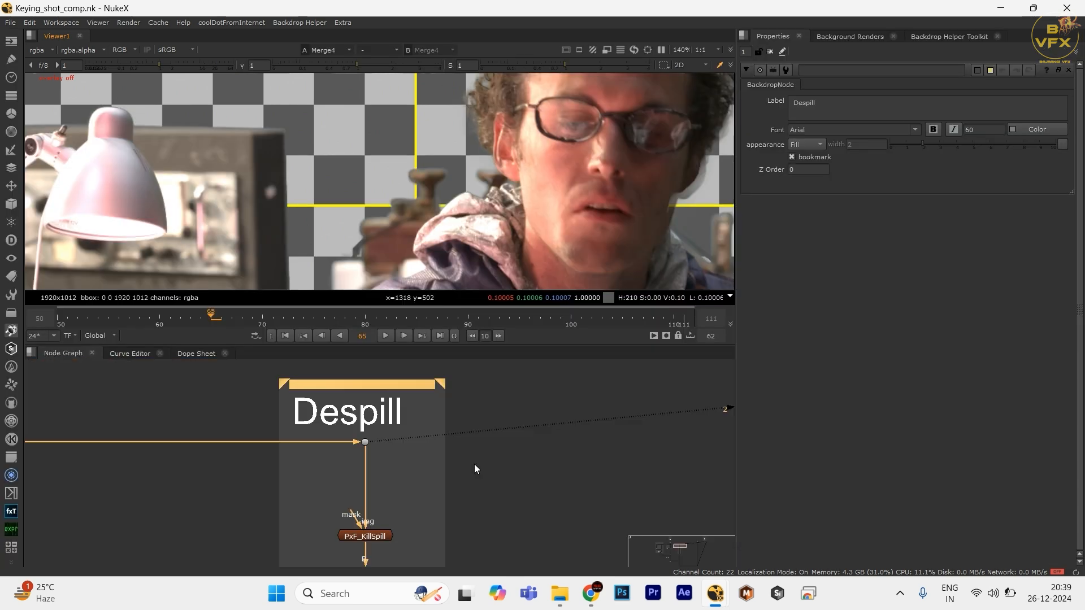
- Toggle PxF_KillSpill and check the hair and background equipment in the full-screen composite
{"action": "scroll", "coordinate": [473, 464], "scroll_direction": "down", "scroll_amount": 3}
{"action": "left_click", "coordinate": [405, 465]}
{"action": "key", "text": "d"}
{"action": "key", "text": "space"}
{"action": "scroll", "coordinate": [584, 338], "scroll_direction": "down", "scroll_amount": 2}
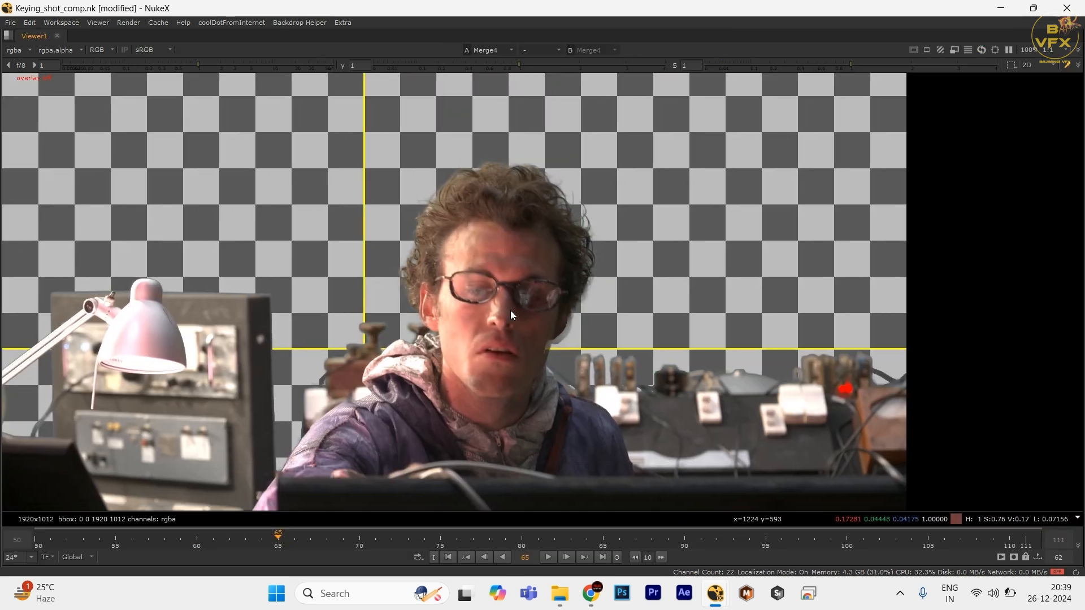
{"action": "scroll", "coordinate": [636, 389], "scroll_direction": "down", "scroll_amount": 1}
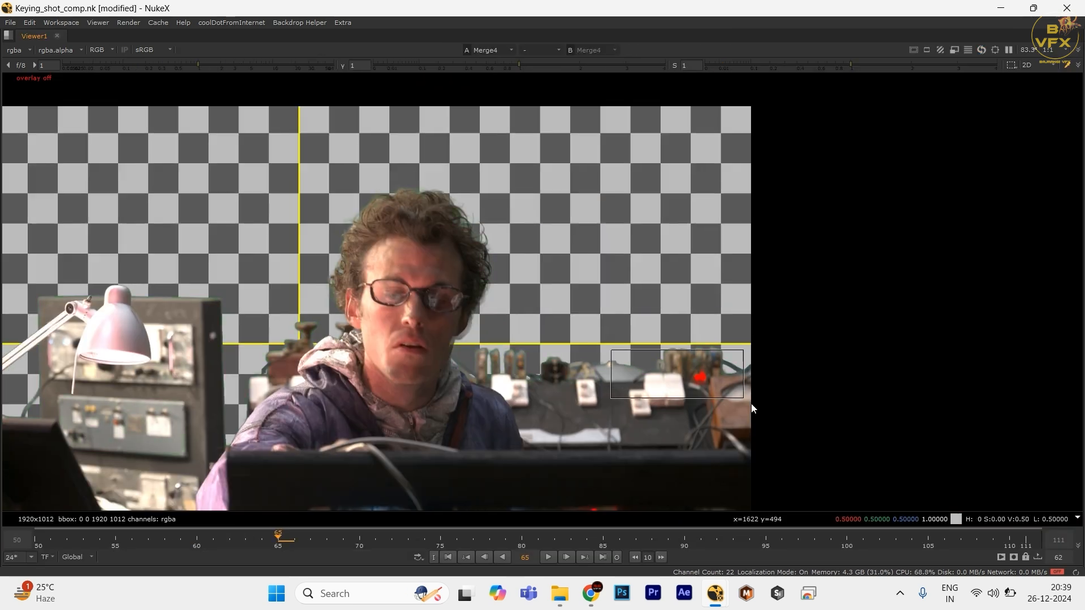
{"action": "key", "text": "f"}
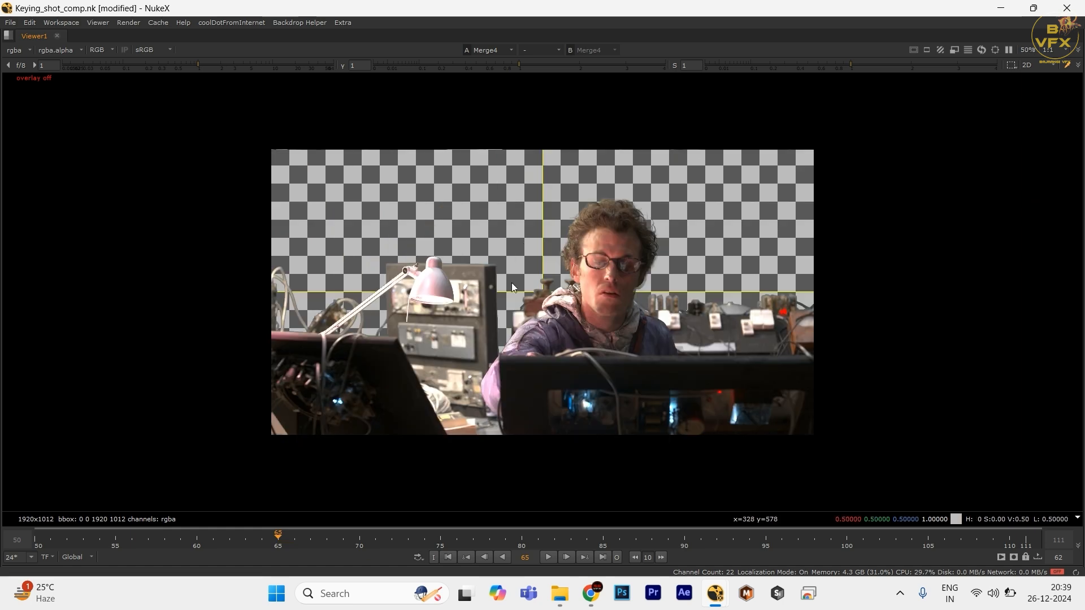
- Show the Premult1 output, the keyed foreground without its background, in the viewer
{"action": "key", "text": "space"}
{"action": "scroll", "coordinate": [509, 462], "scroll_direction": "down", "scroll_amount": 2}
{"action": "left_click_drag", "start_coordinate": [510, 462], "coordinate": [437, 405]}
{"action": "scroll", "coordinate": [437, 404], "scroll_direction": "down", "scroll_amount": 3}
{"action": "left_click_drag", "start_coordinate": [419, 485], "coordinate": [423, 380]}
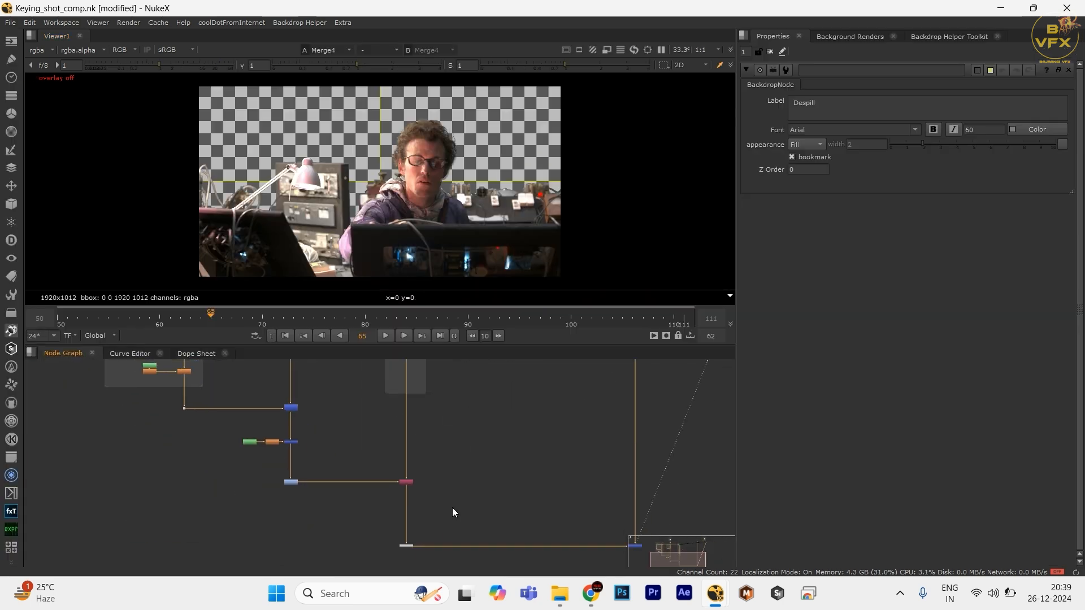
{"action": "left_click_drag", "start_coordinate": [453, 511], "coordinate": [452, 501]}
{"action": "left_click", "coordinate": [406, 537]}
{"action": "key", "text": "1"}
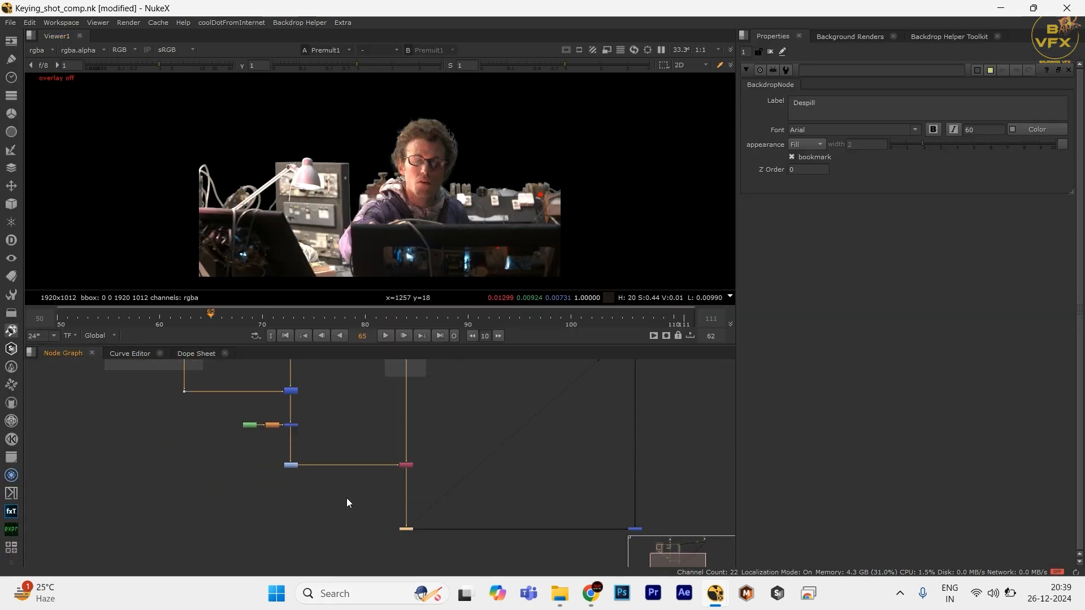
- Display the original plate from the dot inside the Despill backdrop, fitted in the full-screen viewer
{"action": "scroll", "coordinate": [472, 431], "scroll_direction": "up", "scroll_amount": 5}
{"action": "left_click_drag", "start_coordinate": [436, 434], "coordinate": [502, 461]}
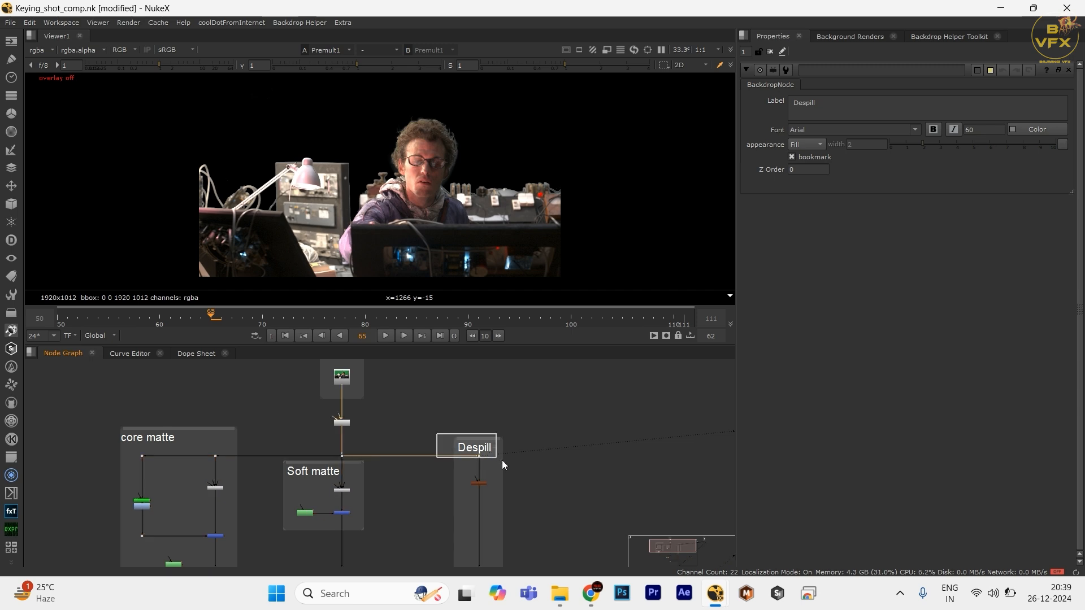
{"action": "key", "text": "1"}
{"action": "key", "text": "space"}
{"action": "key", "text": "f"}
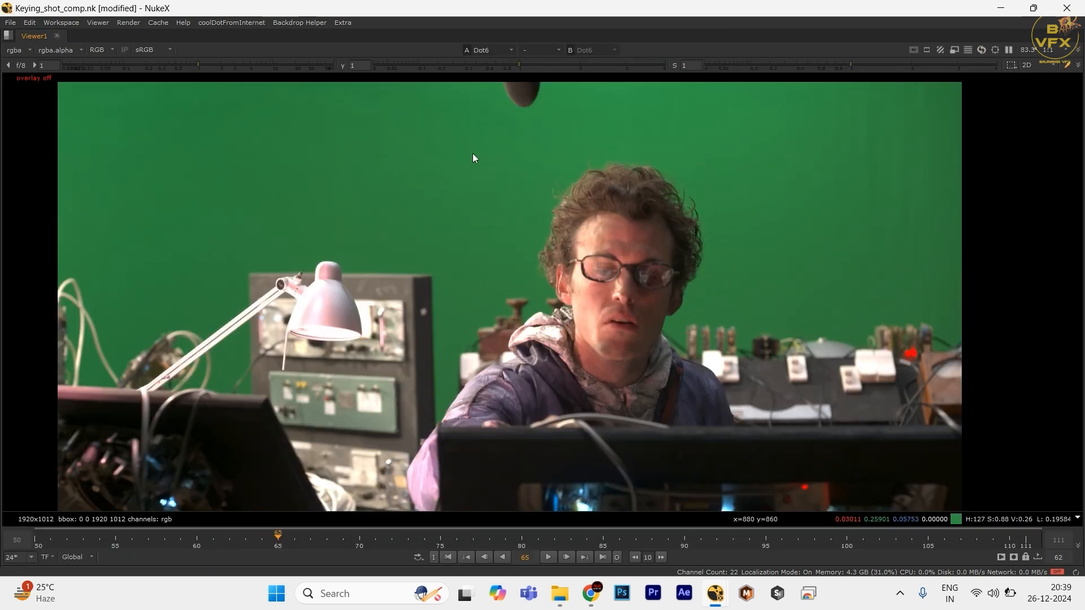
- Examine the green screen and spill around the man's hair, face edge and the background equipment in the plate
{"action": "scroll", "coordinate": [923, 277], "scroll_direction": "up", "scroll_amount": 2}
{"action": "left_click_drag", "start_coordinate": [992, 277], "coordinate": [579, 442]}
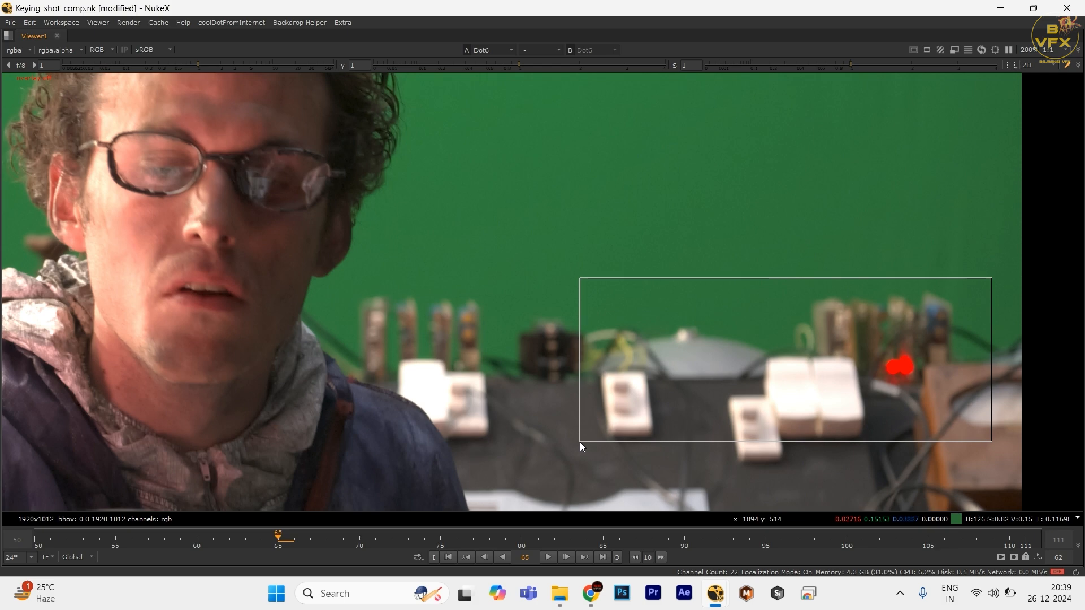
{"action": "scroll", "coordinate": [497, 339], "scroll_direction": "up", "scroll_amount": 1}
{"action": "left_click_drag", "start_coordinate": [339, 270], "coordinate": [1033, 409]}
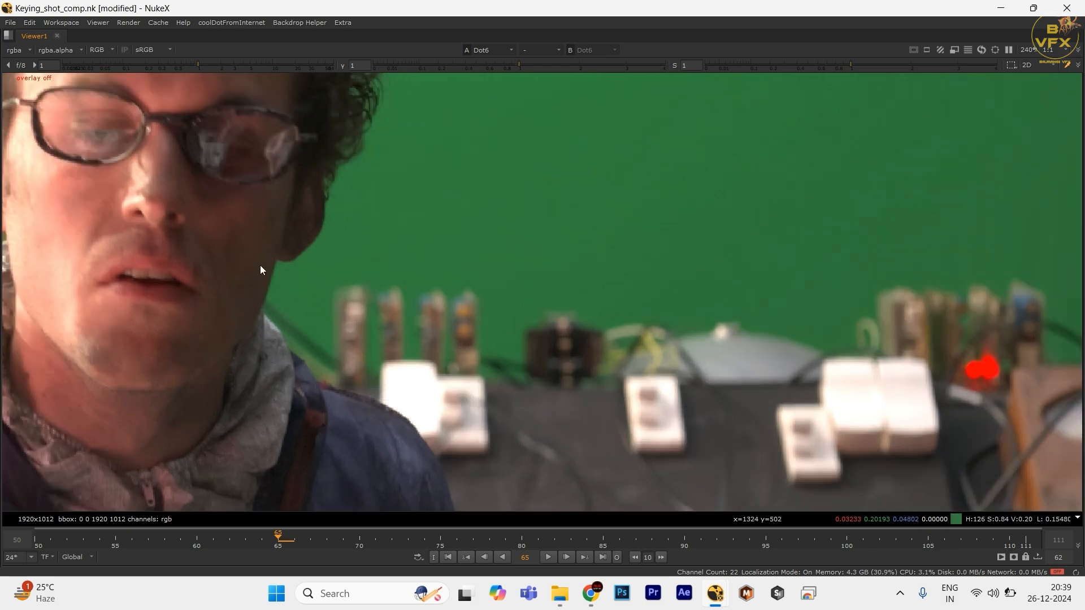
{"action": "scroll", "coordinate": [360, 245], "scroll_direction": "down", "scroll_amount": 3}
{"action": "left_click_drag", "start_coordinate": [334, 225], "coordinate": [668, 395]}
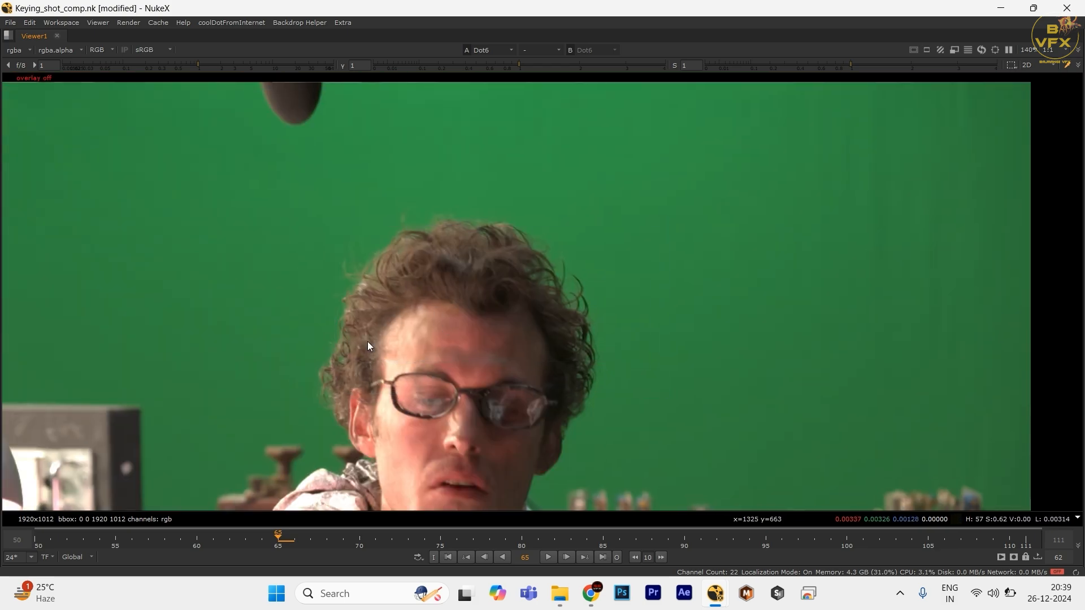
{"action": "scroll", "coordinate": [366, 342], "scroll_direction": "down", "scroll_amount": 2}
{"action": "left_click_drag", "start_coordinate": [366, 341], "coordinate": [683, 212]}
{"action": "scroll", "coordinate": [534, 281], "scroll_direction": "up", "scroll_amount": 3}
{"action": "left_click_drag", "start_coordinate": [492, 280], "coordinate": [707, 424]}
{"action": "scroll", "coordinate": [758, 314], "scroll_direction": "down", "scroll_amount": 2}
{"action": "left_click_drag", "start_coordinate": [868, 276], "coordinate": [312, 276]}
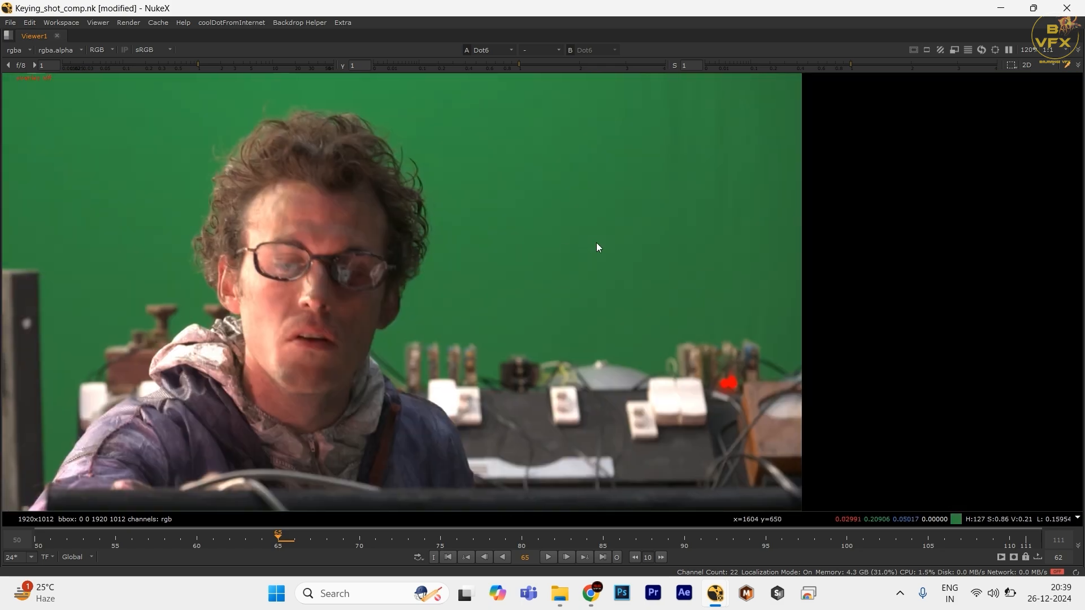
{"action": "left_click_drag", "start_coordinate": [596, 243], "coordinate": [816, 407]}
{"action": "scroll", "coordinate": [761, 375], "scroll_direction": "up", "scroll_amount": 2}
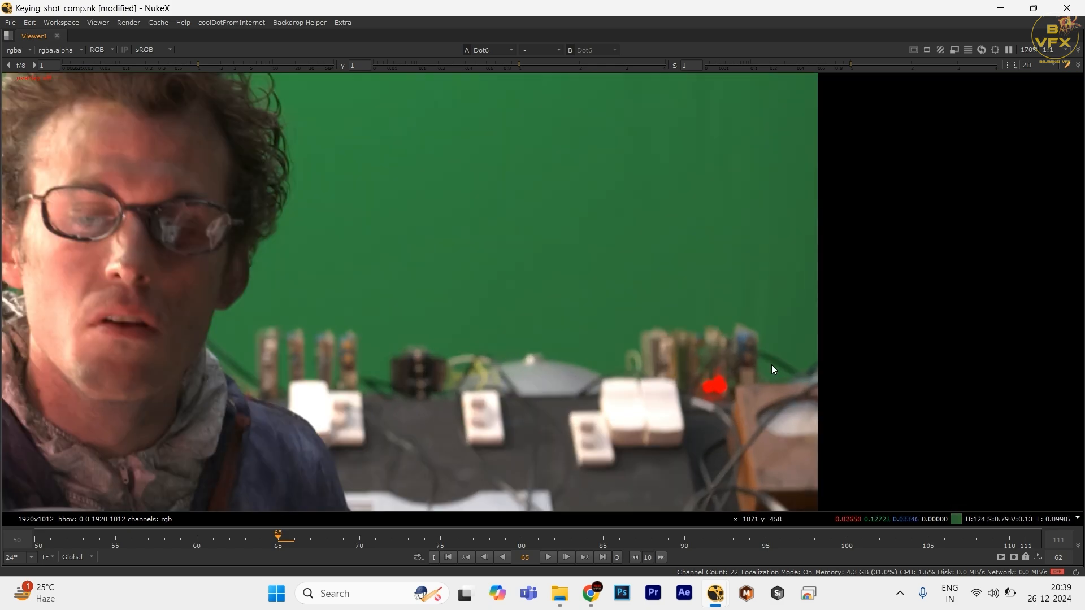
{"action": "scroll", "coordinate": [782, 388], "scroll_direction": "up", "scroll_amount": 1}
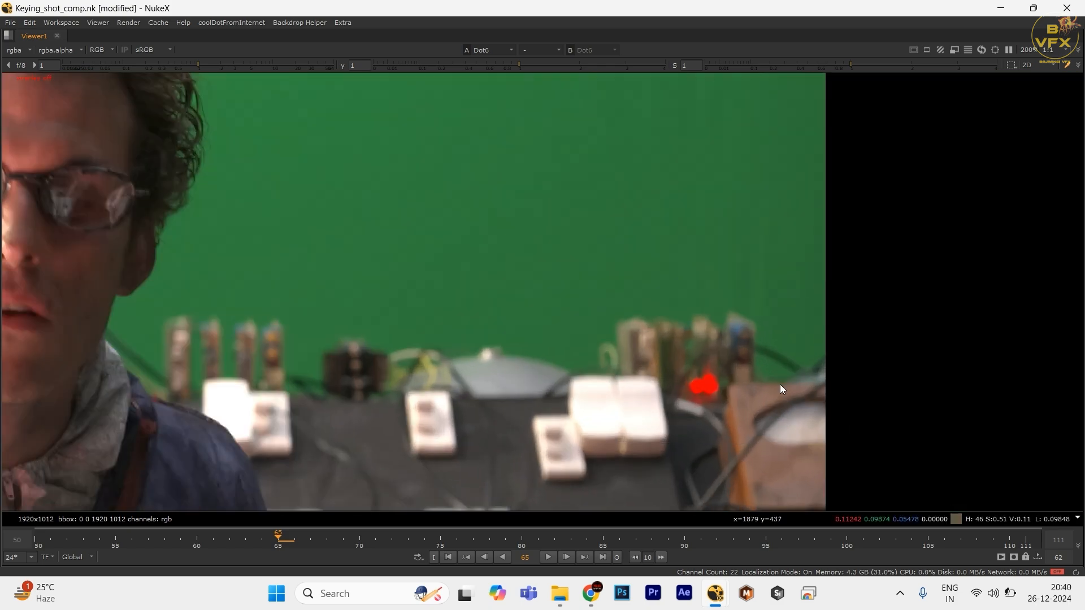
- Examine the green screen around the hair and the desk equipment in the full-screen plate, and return to the split layout
{"action": "scroll", "coordinate": [781, 388], "scroll_direction": "up", "scroll_amount": 2}
{"action": "left_click_drag", "start_coordinate": [916, 270], "coordinate": [543, 431]}
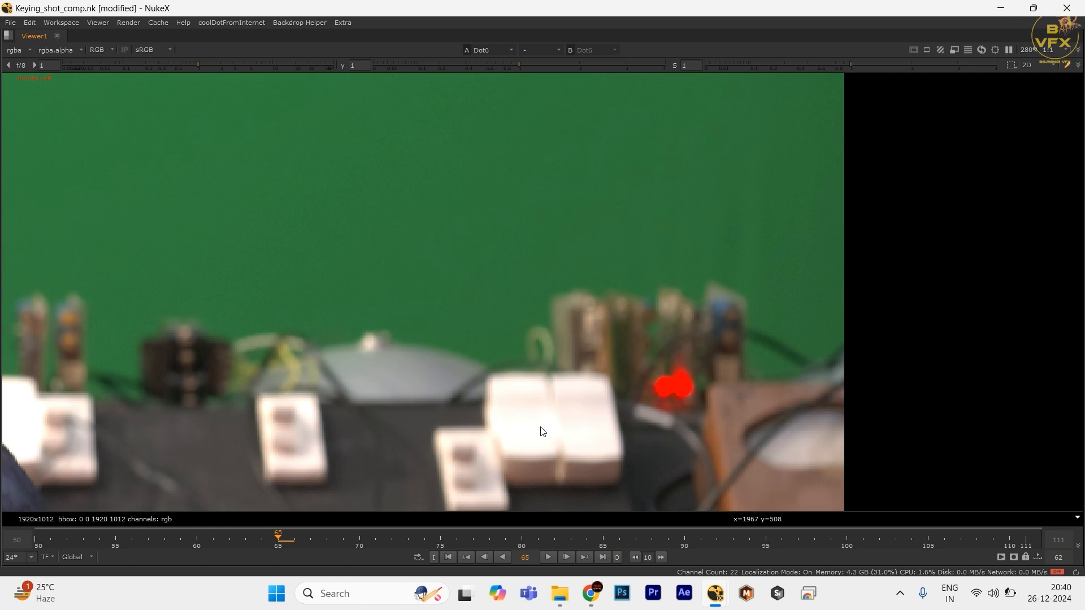
{"action": "left_click_drag", "start_coordinate": [216, 235], "coordinate": [810, 383]}
{"action": "key", "text": "f"}
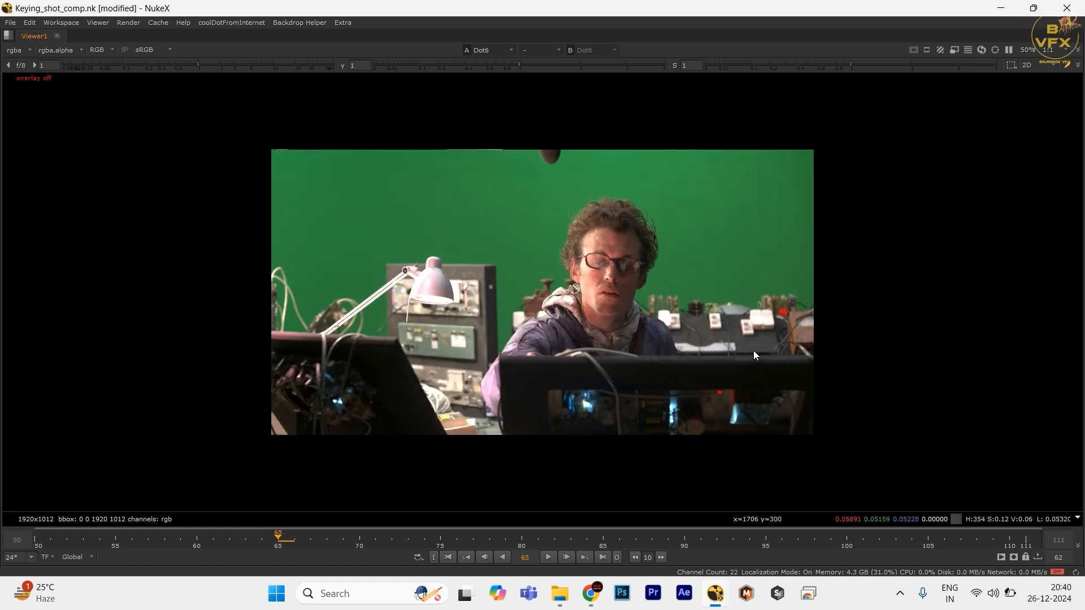
{"action": "scroll", "coordinate": [673, 212], "scroll_direction": "up", "scroll_amount": 2}
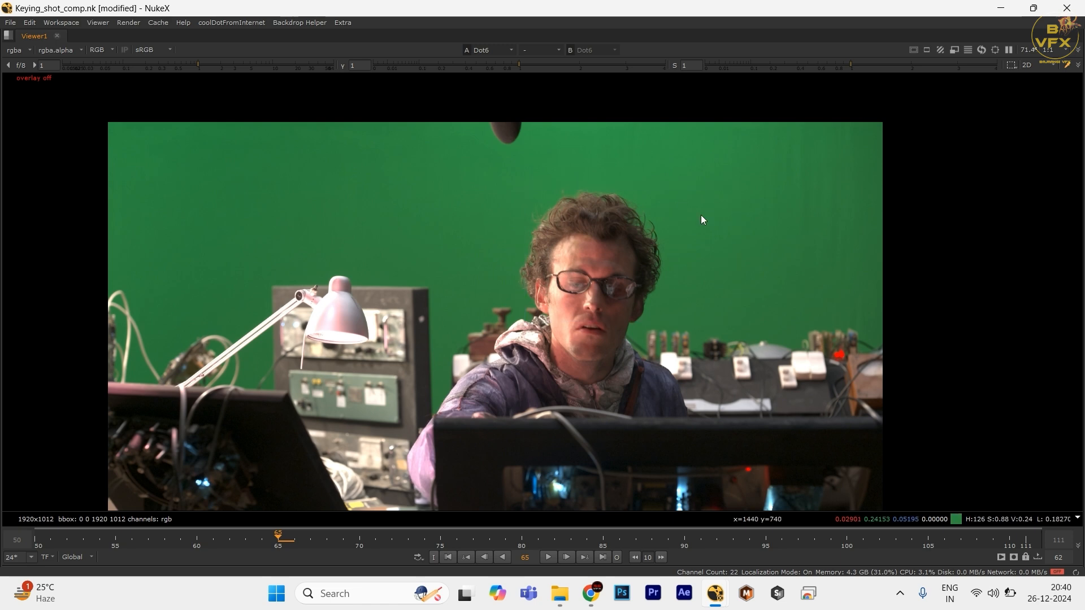
{"action": "scroll", "coordinate": [701, 215], "scroll_direction": "up", "scroll_amount": 3}
{"action": "left_click_drag", "start_coordinate": [698, 189], "coordinate": [433, 381]}
{"action": "key", "text": "f"}
{"action": "key", "text": "space"}
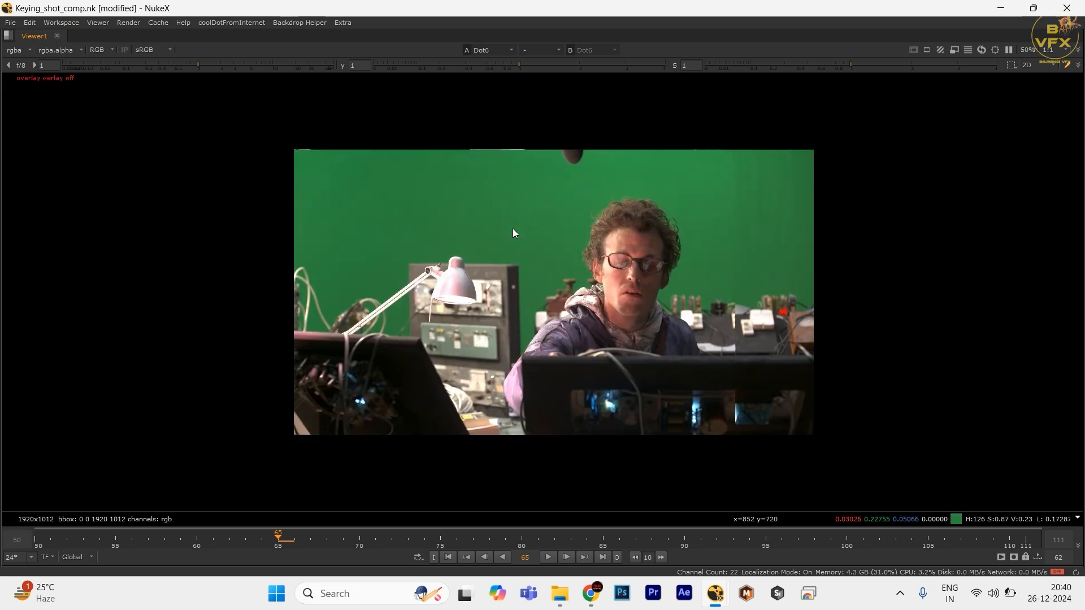
- Show the final merge output, the keyed foreground over the checkerboard, in the viewer
{"action": "scroll", "coordinate": [441, 501], "scroll_direction": "down", "scroll_amount": 3}
{"action": "left_click_drag", "start_coordinate": [441, 501], "coordinate": [454, 459]}
{"action": "left_click_drag", "start_coordinate": [267, 438], "coordinate": [515, 480]}
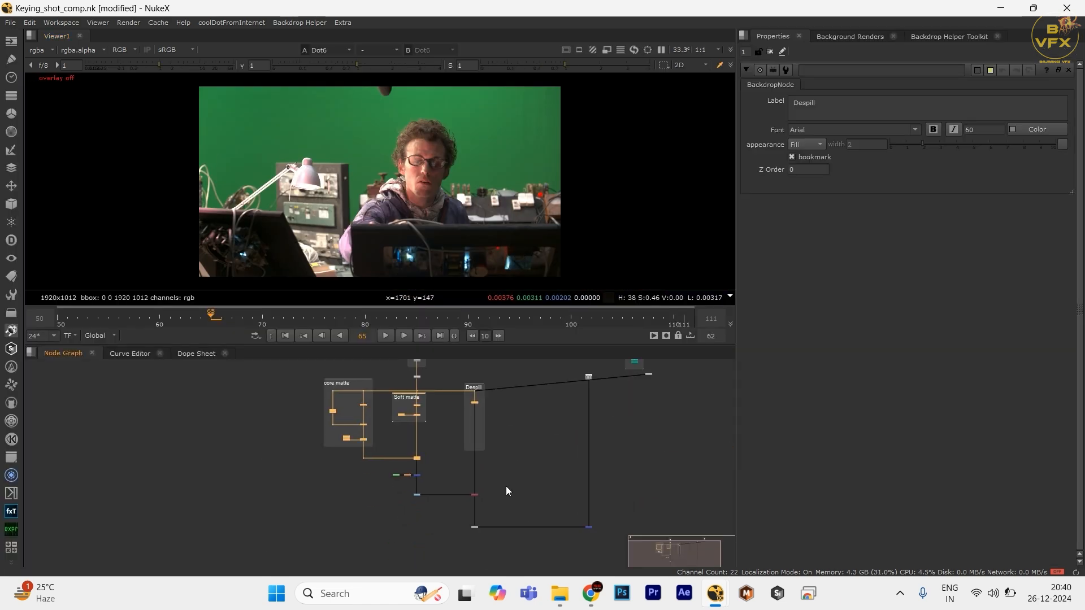
{"action": "left_click", "coordinate": [475, 492]}
{"action": "key", "text": "2"}
{"action": "left_click_drag", "start_coordinate": [400, 566], "coordinate": [635, 566]}
{"action": "key", "text": "2"}
{"action": "left_click_drag", "start_coordinate": [434, 516], "coordinate": [671, 547]}
{"action": "scroll", "coordinate": [568, 507], "scroll_direction": "up", "scroll_amount": 3}
{"action": "left_click_drag", "start_coordinate": [531, 499], "coordinate": [532, 485]}
{"action": "scroll", "coordinate": [532, 486], "scroll_direction": "down", "scroll_amount": 3}
{"action": "left_click_drag", "start_coordinate": [534, 384], "coordinate": [523, 467]}
{"action": "scroll", "coordinate": [521, 435], "scroll_direction": "up", "scroll_amount": 4}
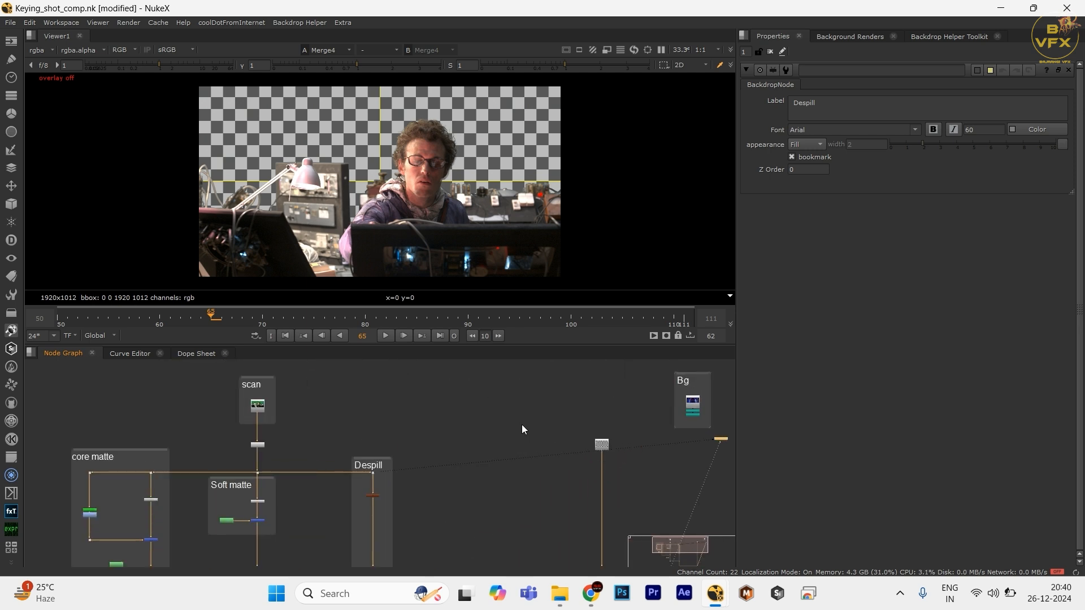
{"action": "scroll", "coordinate": [455, 467], "scroll_direction": "down", "scroll_amount": 3}
{"action": "left_click_drag", "start_coordinate": [455, 468], "coordinate": [523, 415]}
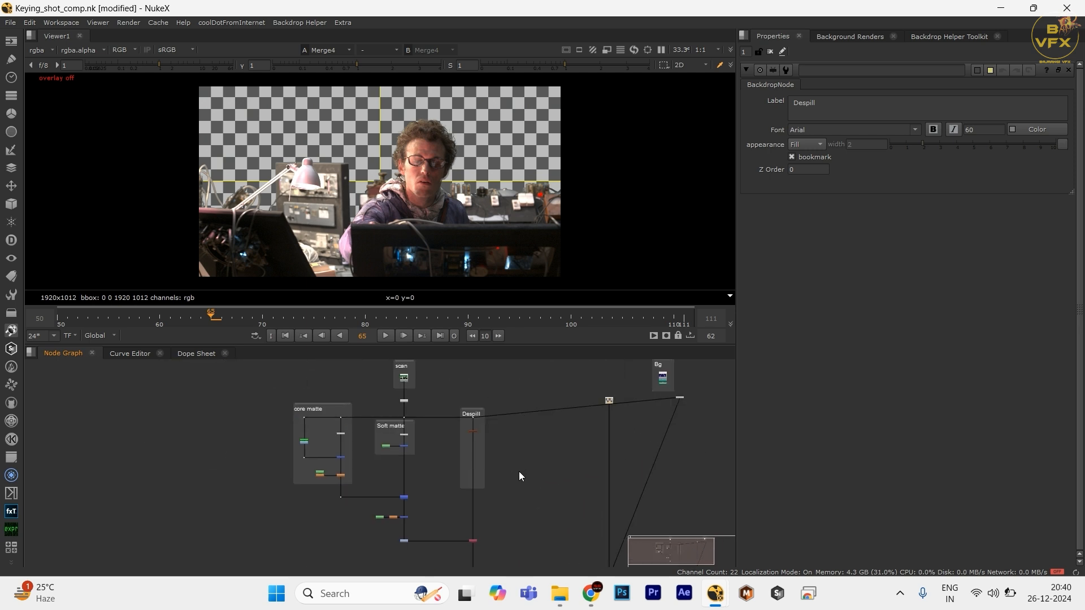
- Review the tree in the enlarged Node Graph and display the plate from the dot in the Despill backdrop
{"action": "key", "text": "space"}
{"action": "left_click_drag", "start_coordinate": [513, 479], "coordinate": [562, 358]}
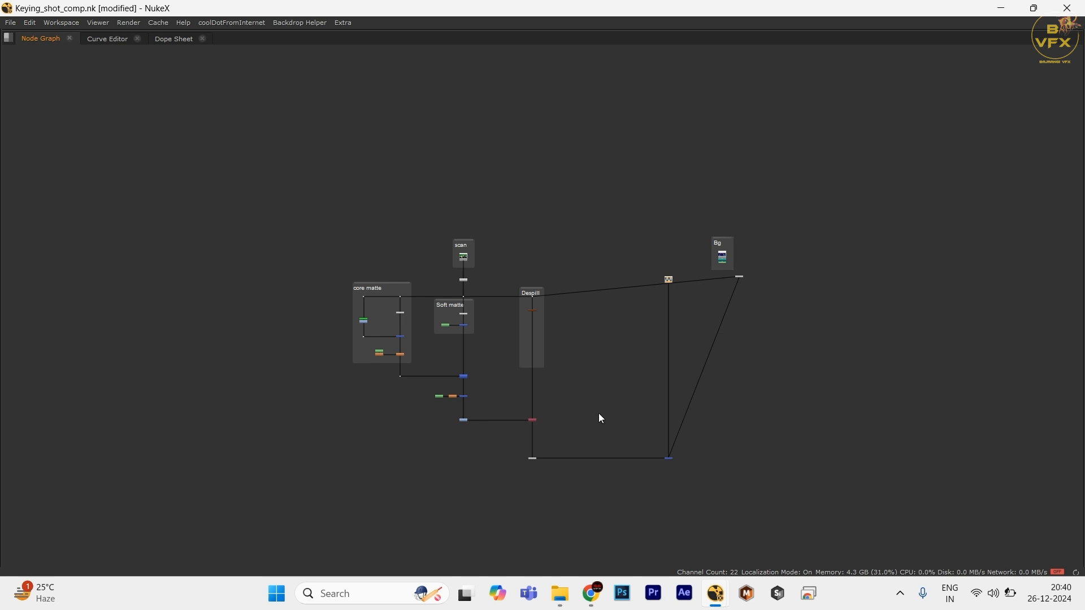
{"action": "scroll", "coordinate": [565, 293], "scroll_direction": "up", "scroll_amount": 3}
{"action": "left_click_drag", "start_coordinate": [453, 273], "coordinate": [568, 337]}
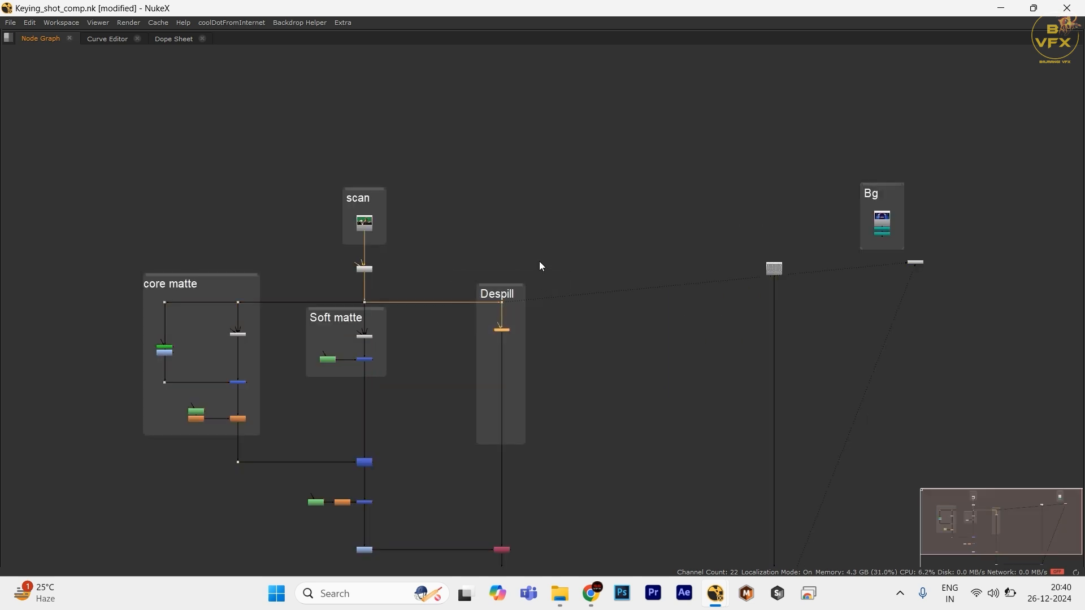
{"action": "left_click_drag", "start_coordinate": [539, 260], "coordinate": [467, 300]}
{"action": "left_click", "coordinate": [506, 303]}
{"action": "scroll", "coordinate": [537, 452], "scroll_direction": "down", "scroll_amount": 3}
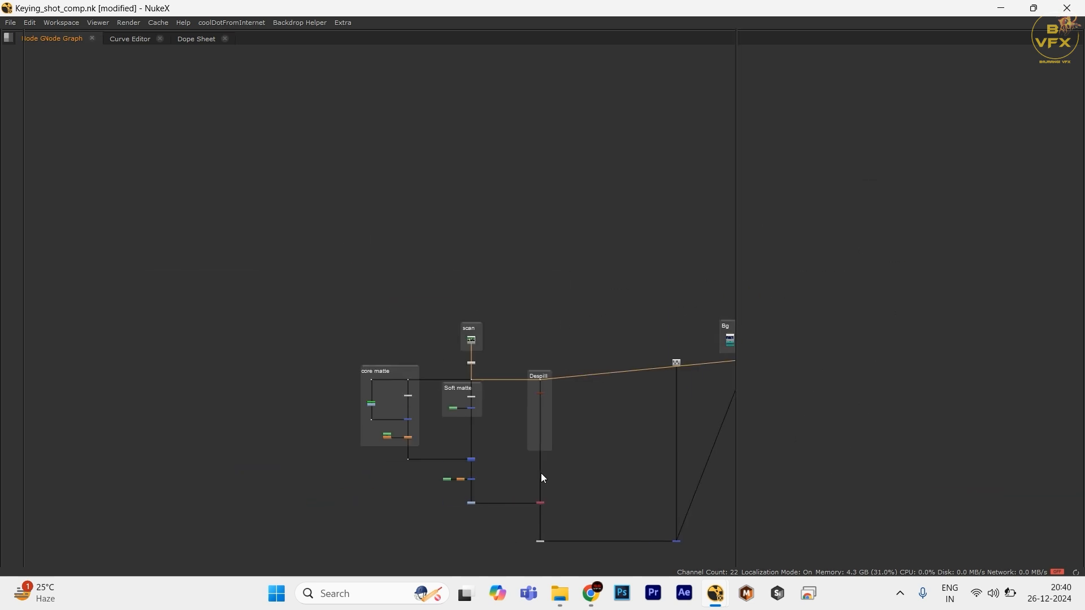
{"action": "key", "text": "space"}
{"action": "scroll", "coordinate": [450, 474], "scroll_direction": "up", "scroll_amount": 3}
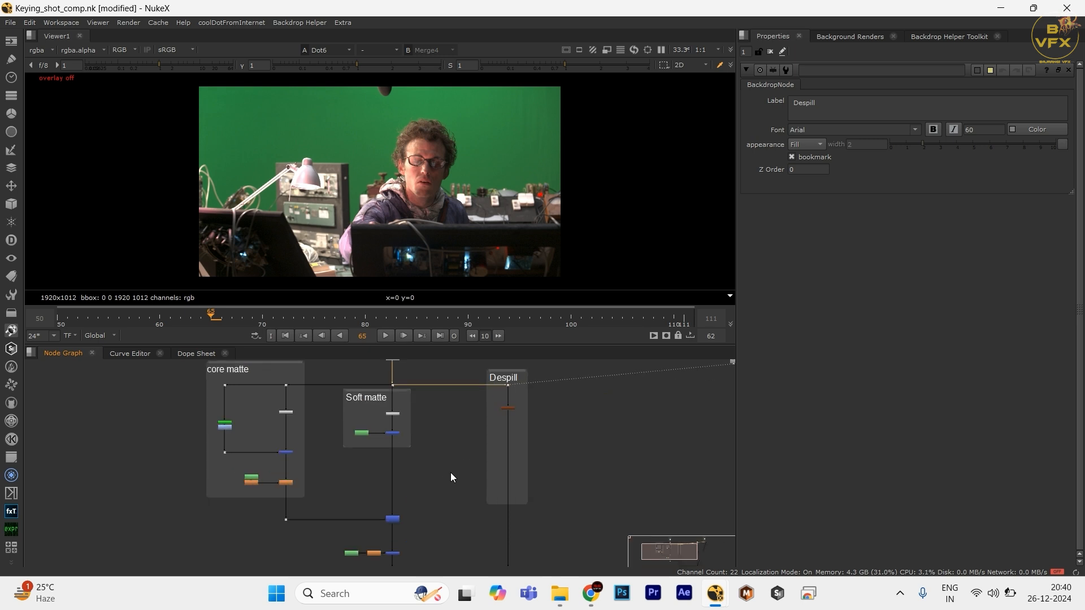
- Switch the viewer from the plate back to the final merge of foreground and checkerboard
{"action": "scroll", "coordinate": [441, 495], "scroll_direction": "down", "scroll_amount": 3}
{"action": "scroll", "coordinate": [409, 450], "scroll_direction": "down", "scroll_amount": 3}
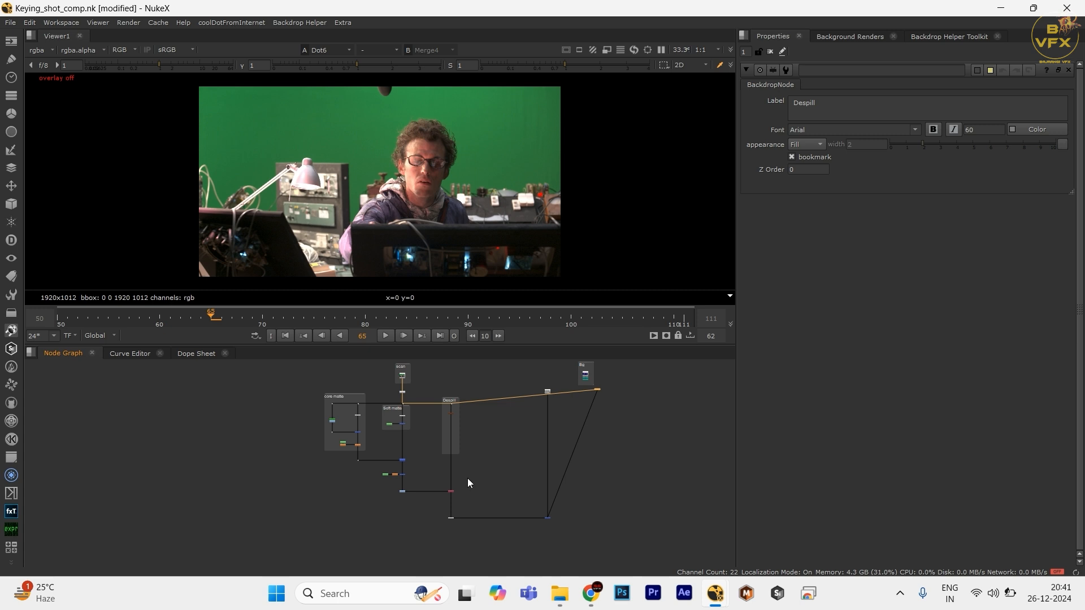
{"action": "mouse_move", "coordinate": [472, 476]}
{"action": "left_mouse_down"}
{"action": "mouse_move", "coordinate": [453, 449]}
{"action": "mouse_move", "coordinate": [470, 465]}
{"action": "left_mouse_up"}
{"action": "scroll", "coordinate": [470, 419], "scroll_direction": "down", "scroll_amount": 2}
{"action": "left_click_drag", "start_coordinate": [470, 383], "coordinate": [528, 520]}
{"action": "scroll", "coordinate": [431, 421], "scroll_direction": "up", "scroll_amount": 3}
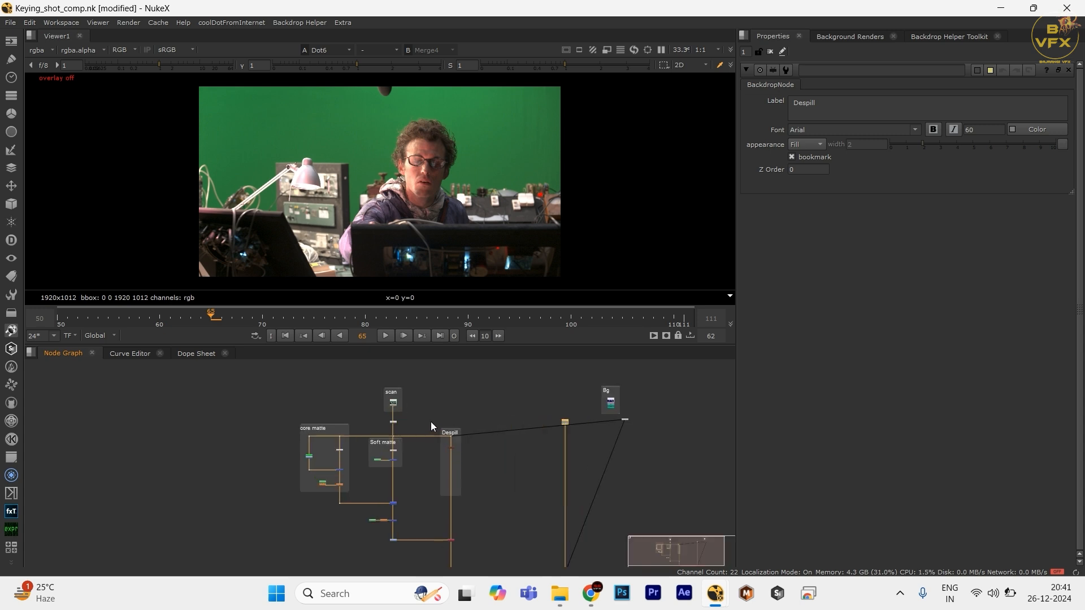
{"action": "scroll", "coordinate": [434, 478], "scroll_direction": "down", "scroll_amount": 3}
{"action": "left_click_drag", "start_coordinate": [488, 398], "coordinate": [540, 538]}
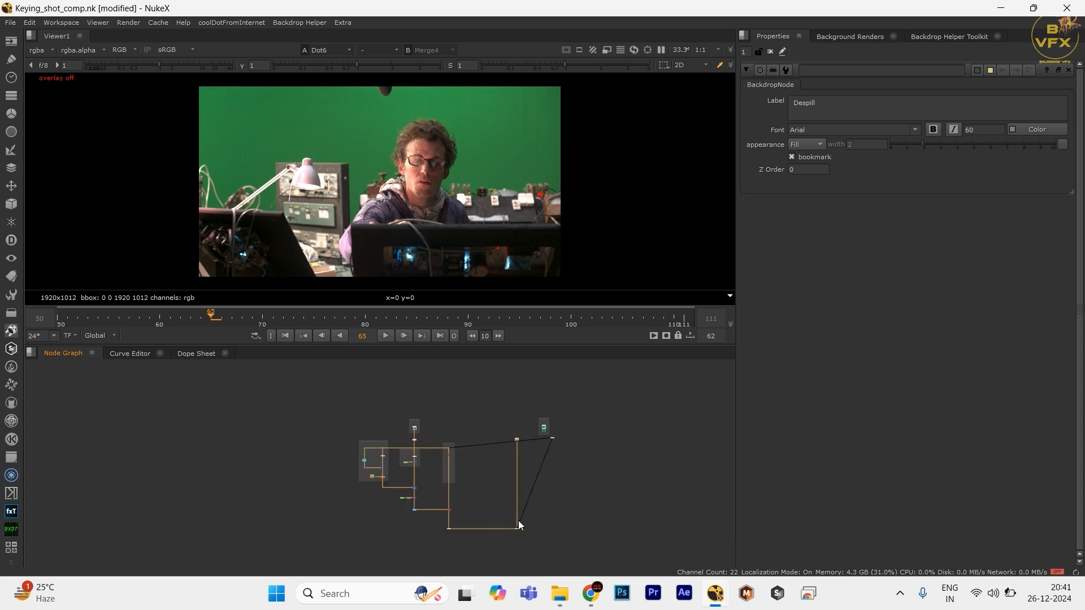
{"action": "key", "text": "1"}
{"action": "scroll", "coordinate": [518, 537], "scroll_direction": "up", "scroll_amount": 4}
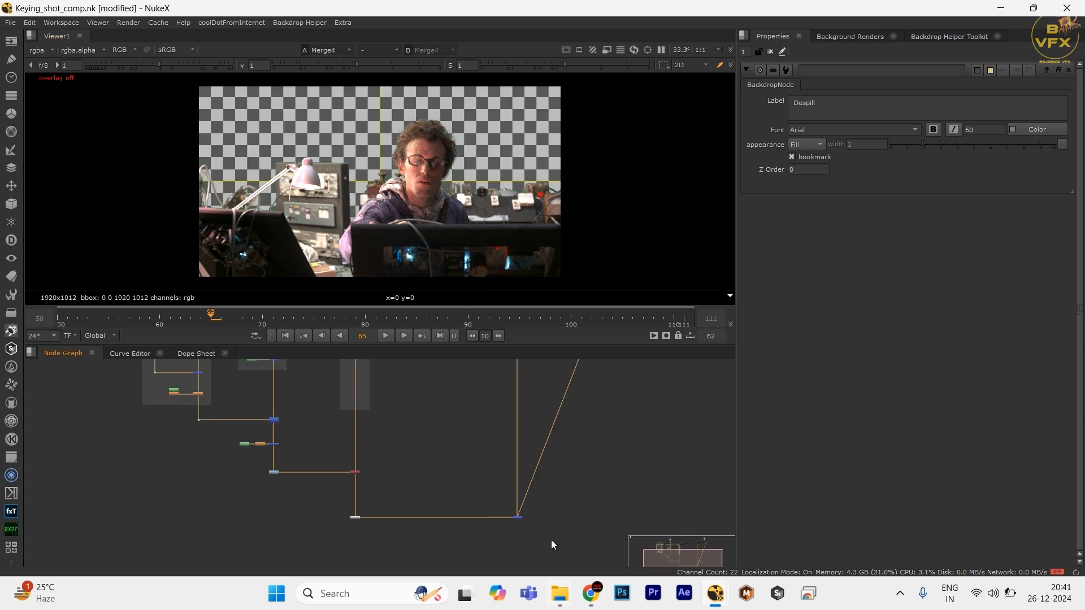
- Examine how the core matte, Soft matte and Despill branches join into the final merge in the Node Graph
{"action": "scroll", "coordinate": [528, 517], "scroll_direction": "down", "scroll_amount": 2}
{"action": "scroll", "coordinate": [483, 379], "scroll_direction": "up", "scroll_amount": 2}
{"action": "left_click_drag", "start_coordinate": [490, 381], "coordinate": [593, 508]}
{"action": "scroll", "coordinate": [535, 463], "scroll_direction": "down", "scroll_amount": 2}
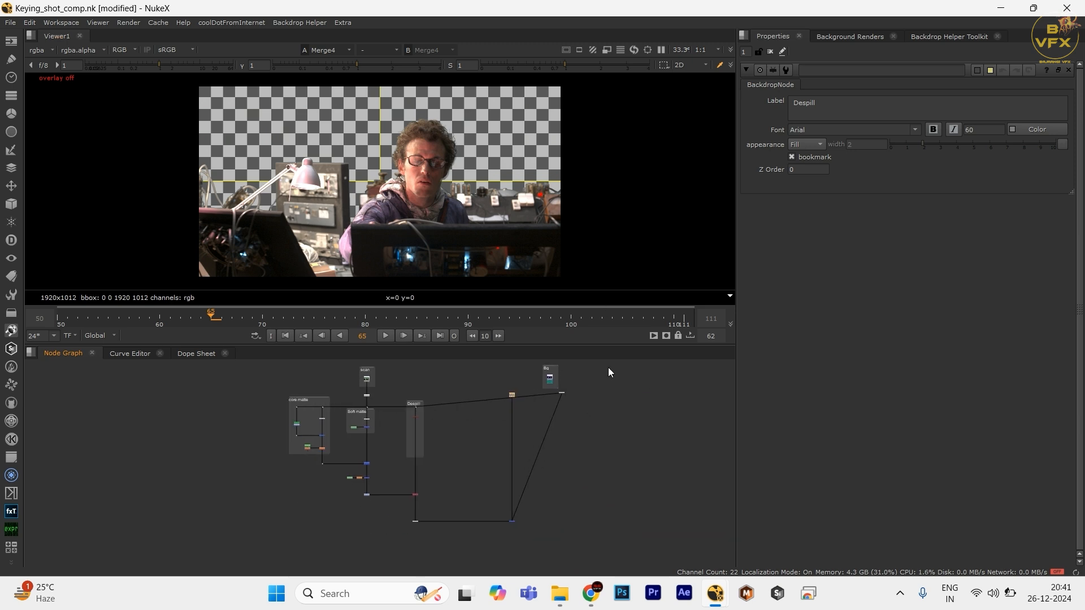
{"action": "left_click_drag", "start_coordinate": [268, 378], "coordinate": [589, 555]}
{"action": "scroll", "coordinate": [445, 501], "scroll_direction": "up", "scroll_amount": 3}
{"action": "scroll", "coordinate": [523, 478], "scroll_direction": "down", "scroll_amount": 3}
{"action": "left_click_drag", "start_coordinate": [528, 472], "coordinate": [584, 581]}
{"action": "left_click_drag", "start_coordinate": [448, 375], "coordinate": [572, 442]}
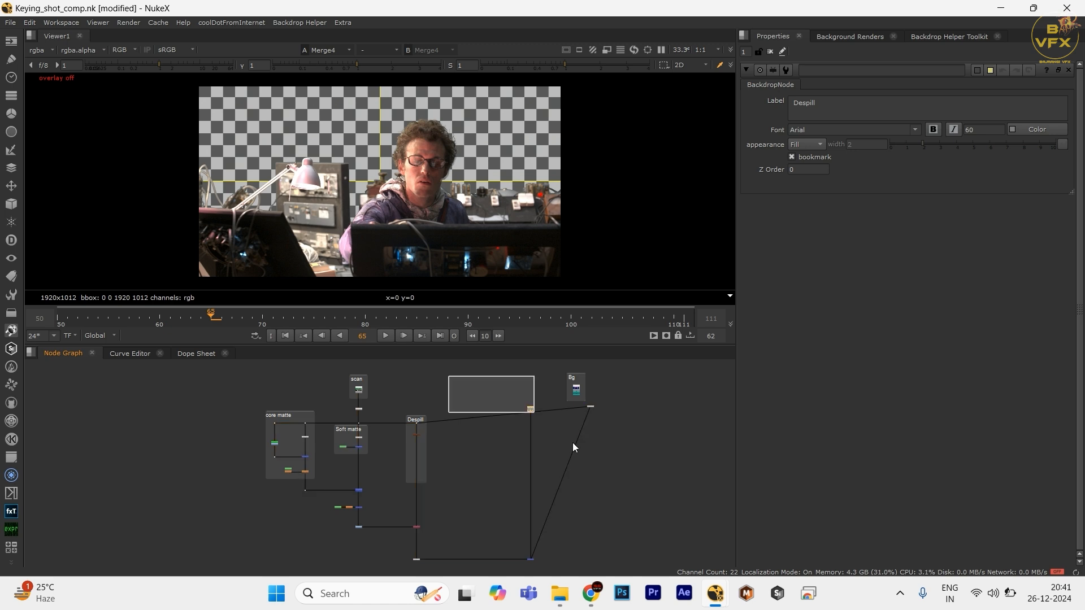
{"action": "key", "text": "1"}
{"action": "left_click_drag", "start_coordinate": [490, 495], "coordinate": [494, 463]}
{"action": "left_click_drag", "start_coordinate": [440, 381], "coordinate": [322, 507]}
{"action": "left_click_drag", "start_coordinate": [482, 497], "coordinate": [546, 534]}
{"action": "key", "text": "1"}
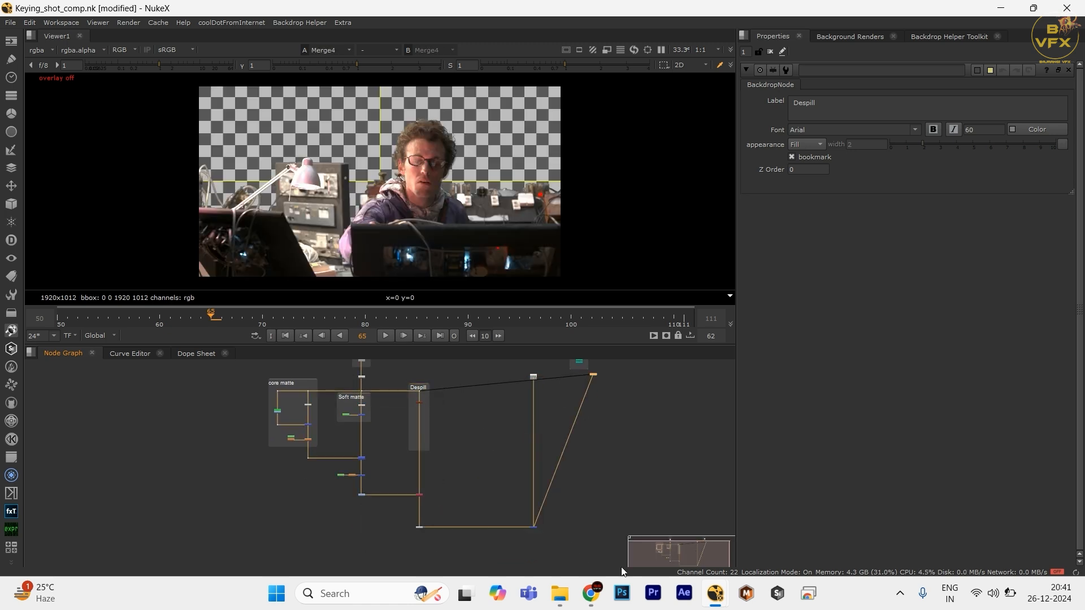
{"action": "scroll", "coordinate": [443, 481], "scroll_direction": "down", "scroll_amount": 3}
{"action": "left_click_drag", "start_coordinate": [442, 418], "coordinate": [372, 486]}
{"action": "scroll", "coordinate": [502, 413], "scroll_direction": "up", "scroll_amount": 2}
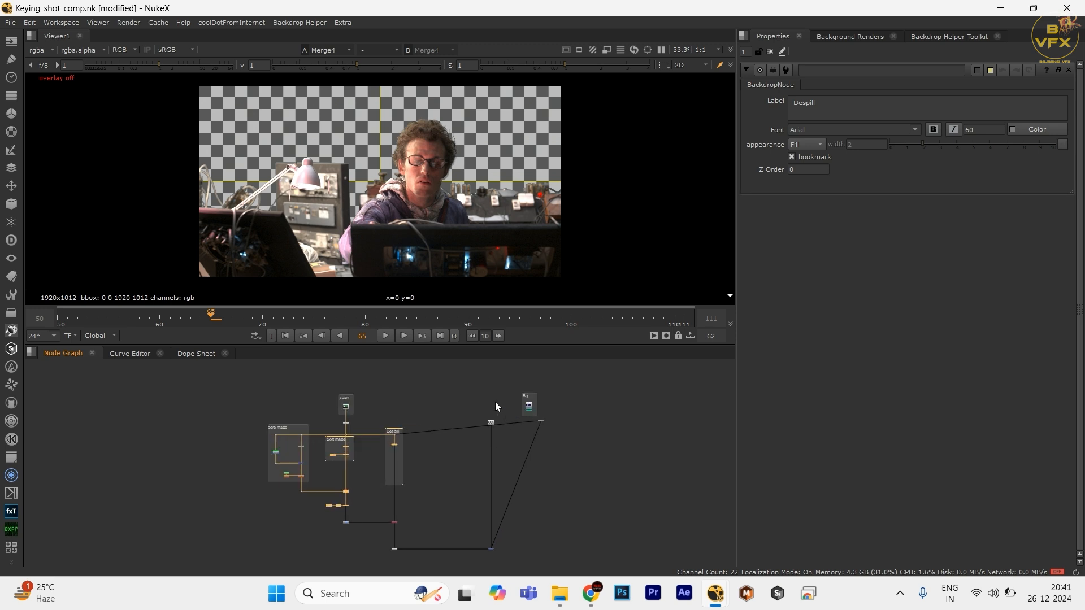
{"action": "left_click_drag", "start_coordinate": [479, 400], "coordinate": [535, 562]}
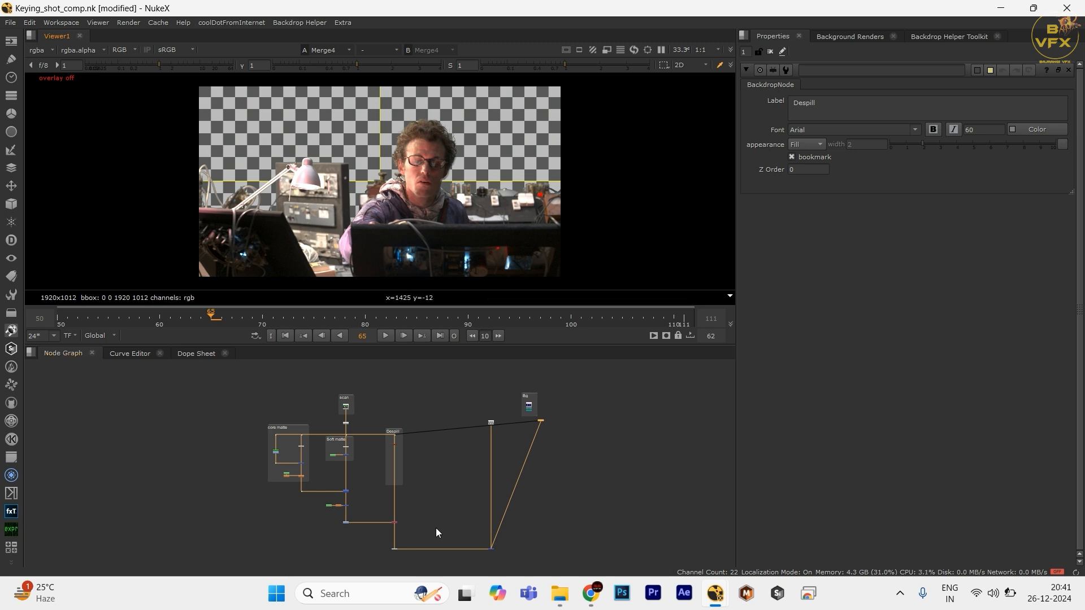
- Compare the premultiplied foreground with the final checkerboard merge in the viewer
{"action": "left_click_drag", "start_coordinate": [436, 527], "coordinate": [436, 446]}
{"action": "scroll", "coordinate": [435, 452], "scroll_direction": "up", "scroll_amount": 3}
{"action": "left_click", "coordinate": [367, 479]}
{"action": "key", "text": "1"}
{"action": "left_click", "coordinate": [531, 479]}
{"action": "key", "text": "1"}
{"action": "scroll", "coordinate": [546, 486], "scroll_direction": "down", "scroll_amount": 1}
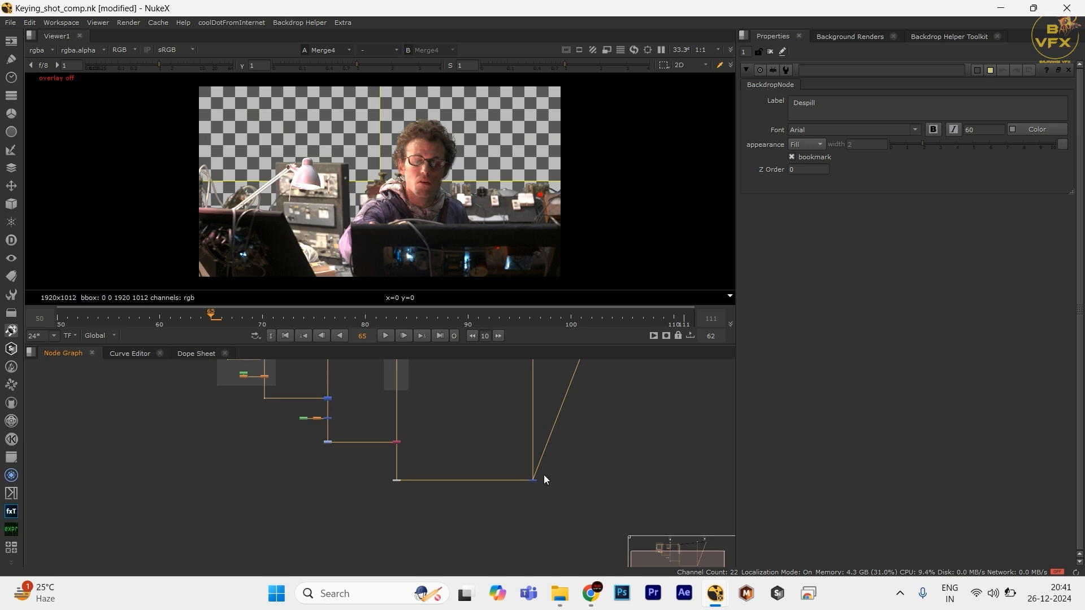
- Trace the tree from the checkerboard and Bg inputs back through the despill and matte branches
{"action": "scroll", "coordinate": [545, 479], "scroll_direction": "down", "scroll_amount": 2}
{"action": "left_click_drag", "start_coordinate": [491, 398], "coordinate": [566, 572]}
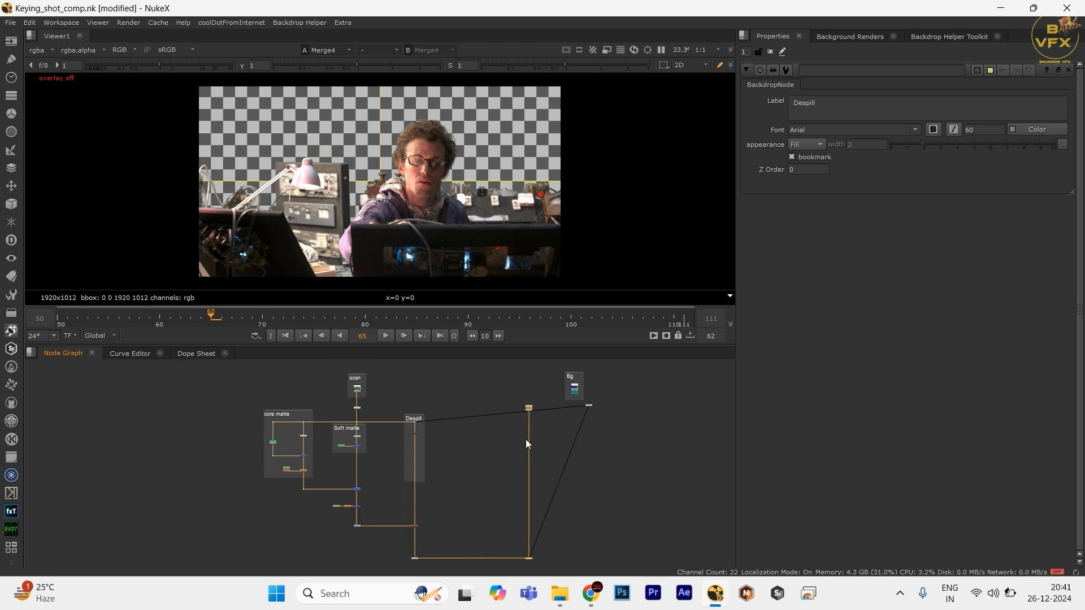
{"action": "scroll", "coordinate": [526, 438], "scroll_direction": "up", "scroll_amount": 3}
{"action": "left_click_drag", "start_coordinate": [503, 368], "coordinate": [503, 432]}
{"action": "left_click_drag", "start_coordinate": [502, 431], "coordinate": [551, 490]}
{"action": "scroll", "coordinate": [550, 491], "scroll_direction": "down", "scroll_amount": 1}
{"action": "left_click_drag", "start_coordinate": [543, 501], "coordinate": [522, 434]}
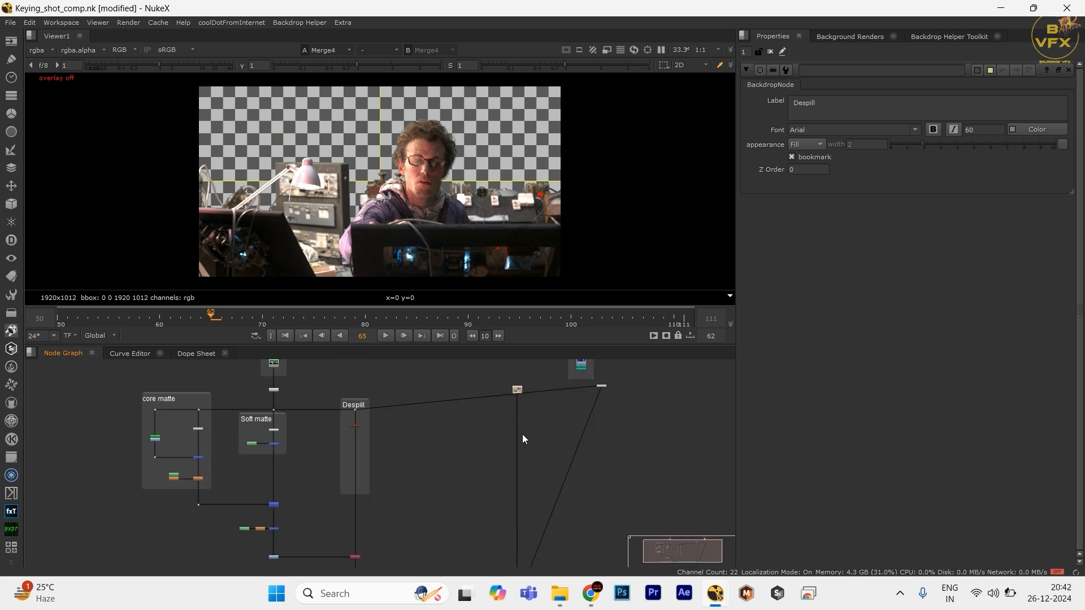
{"action": "left_click_drag", "start_coordinate": [497, 480], "coordinate": [501, 430]}
{"action": "left_click_drag", "start_coordinate": [428, 499], "coordinate": [314, 565]}
{"action": "left_click_drag", "start_coordinate": [345, 544], "coordinate": [371, 559]}
{"action": "left_click_drag", "start_coordinate": [408, 523], "coordinate": [541, 562]}
{"action": "scroll", "coordinate": [472, 486], "scroll_direction": "down", "scroll_amount": 2}
{"action": "left_click_drag", "start_coordinate": [470, 486], "coordinate": [470, 528]}
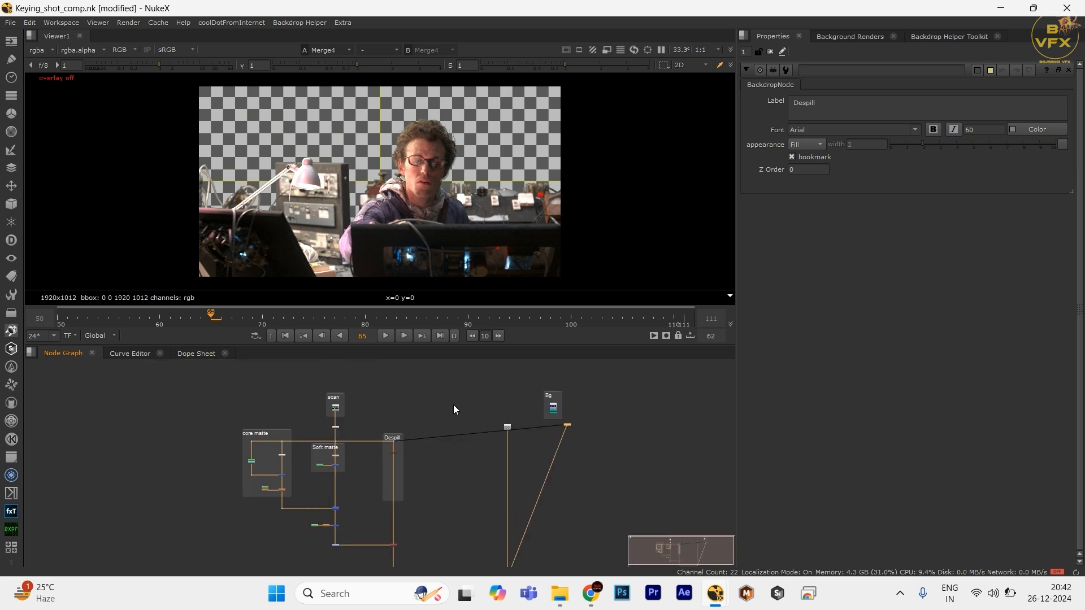
{"action": "left_click_drag", "start_coordinate": [453, 404], "coordinate": [530, 463]}
{"action": "left_click_drag", "start_coordinate": [503, 514], "coordinate": [518, 447]}
{"action": "left_click_drag", "start_coordinate": [460, 414], "coordinate": [256, 522]}
{"action": "scroll", "coordinate": [354, 492], "scroll_direction": "down", "scroll_amount": 1}
- Save the Keying_shot_comp.nk script
{"action": "left_click_drag", "start_coordinate": [352, 490], "coordinate": [362, 536]}
{"action": "left_click_drag", "start_coordinate": [228, 407], "coordinate": [507, 555]}
{"action": "left_click", "coordinate": [500, 514]}
{"action": "key", "text": "ctrl+s"}
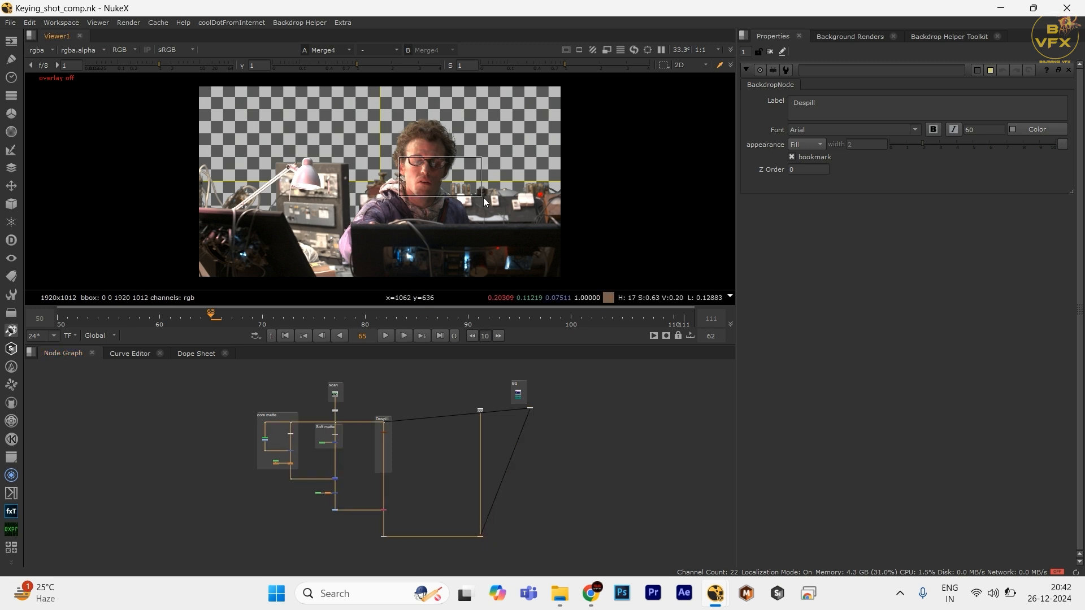
- Inspect the man and the desk equipment up close in the checkerboard merge
{"action": "scroll", "coordinate": [518, 260], "scroll_direction": "up", "scroll_amount": 3}
{"action": "scroll", "coordinate": [528, 373], "scroll_direction": "up", "scroll_amount": 2}
{"action": "left_click_drag", "start_coordinate": [551, 385], "coordinate": [470, 414]}
{"action": "scroll", "coordinate": [469, 442], "scroll_direction": "down", "scroll_amount": 3}
{"action": "left_click", "coordinate": [484, 521]}
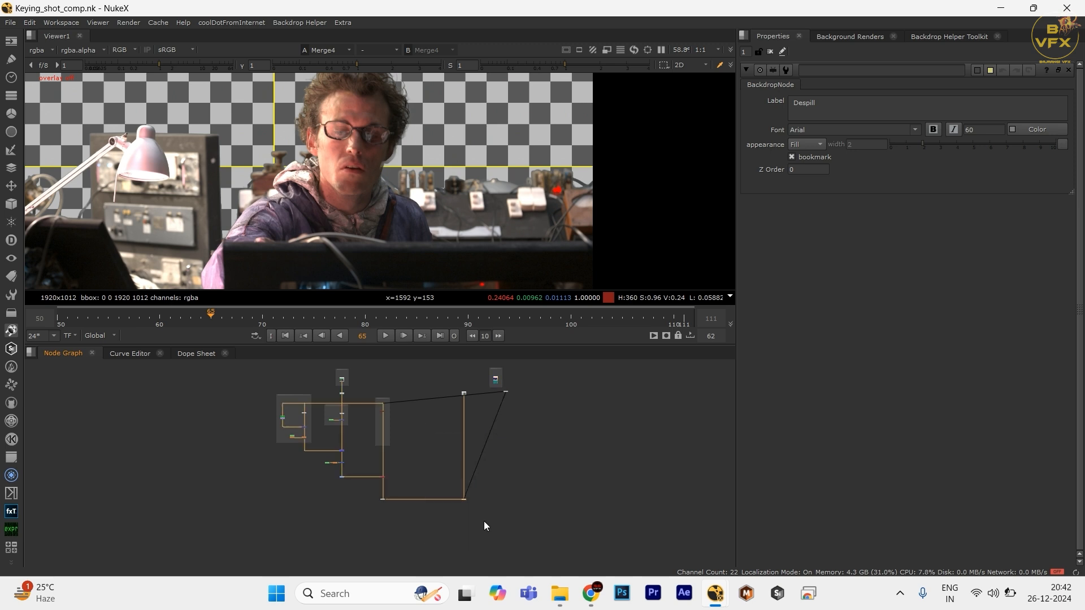
- Show the Premult1 output in the viewer in place of the checkerboard merge
{"action": "left_click_drag", "start_coordinate": [389, 430], "coordinate": [412, 452]}
{"action": "left_click_drag", "start_coordinate": [420, 410], "coordinate": [290, 518]}
{"action": "left_click", "coordinate": [289, 518]}
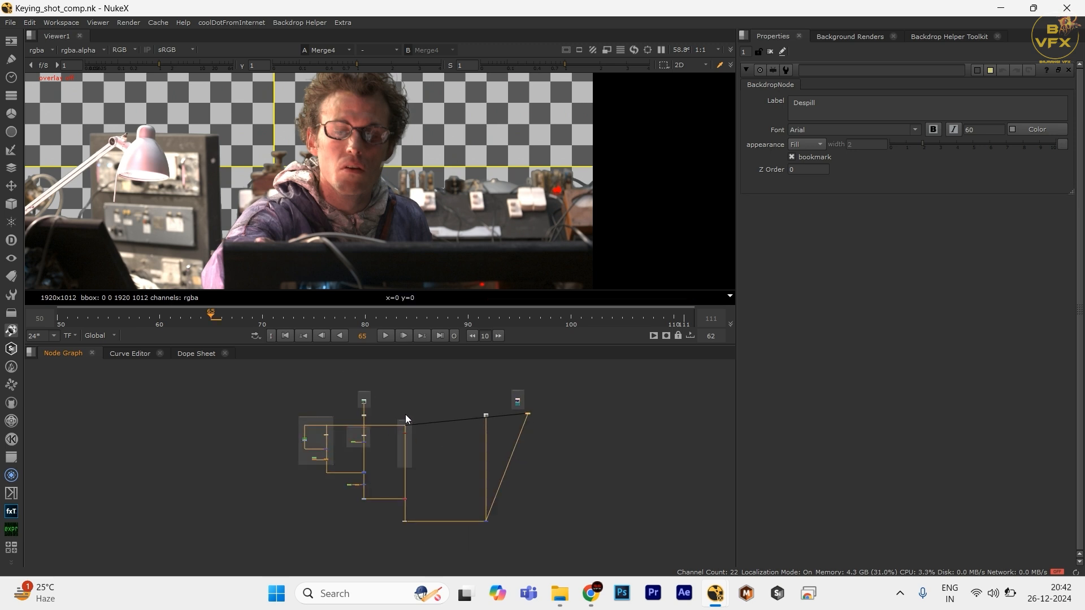
{"action": "scroll", "coordinate": [405, 415], "scroll_direction": "up", "scroll_amount": 3}
{"action": "scroll", "coordinate": [440, 480], "scroll_direction": "down", "scroll_amount": 1}
{"action": "left_click_drag", "start_coordinate": [470, 563], "coordinate": [319, 535]}
{"action": "key", "text": "1"}
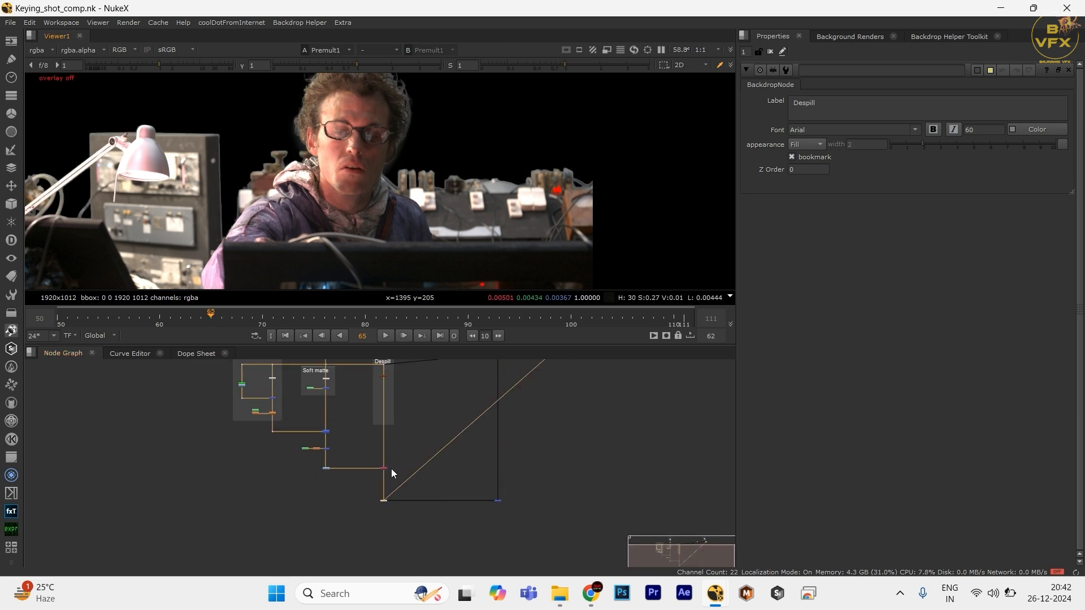
- Review the matte nodes and the Despill branch feeding the premultiplied foreground
{"action": "left_click_drag", "start_coordinate": [349, 404], "coordinate": [389, 455]}
{"action": "scroll", "coordinate": [389, 454], "scroll_direction": "up", "scroll_amount": 1}
{"action": "left_click_drag", "start_coordinate": [474, 402], "coordinate": [417, 438]}
{"action": "left_click_drag", "start_coordinate": [223, 399], "coordinate": [371, 489]}
{"action": "left_click_drag", "start_coordinate": [397, 499], "coordinate": [248, 464]}
{"action": "scroll", "coordinate": [375, 425], "scroll_direction": "up", "scroll_amount": 3}
{"action": "scroll", "coordinate": [503, 468], "scroll_direction": "down", "scroll_amount": 3}
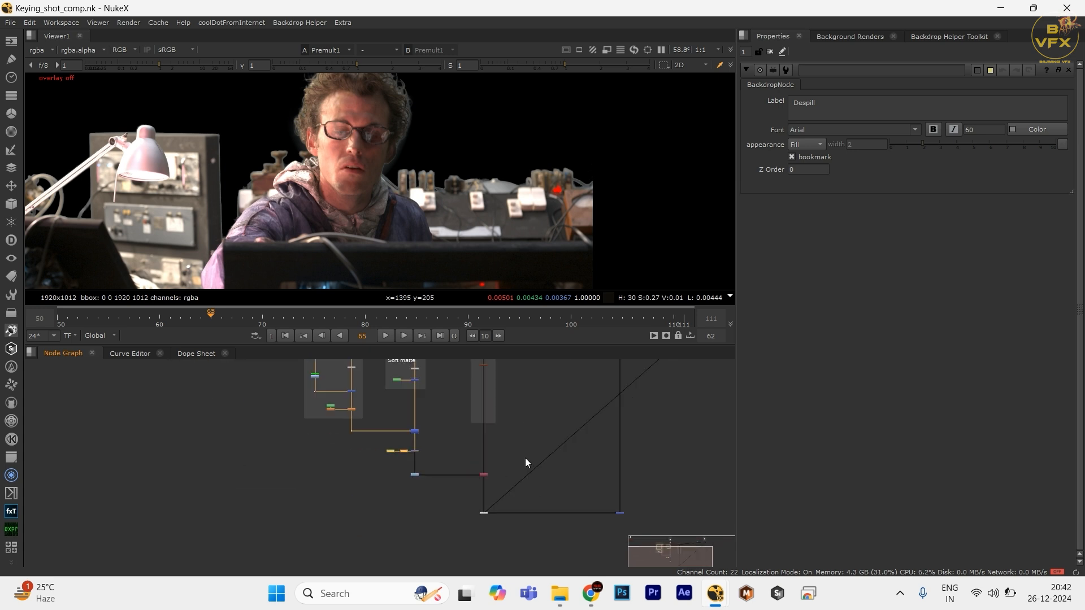
{"action": "scroll", "coordinate": [453, 398], "scroll_direction": "up", "scroll_amount": 3}
{"action": "left_click_drag", "start_coordinate": [489, 367], "coordinate": [376, 443]}
{"action": "scroll", "coordinate": [427, 469], "scroll_direction": "down", "scroll_amount": 3}
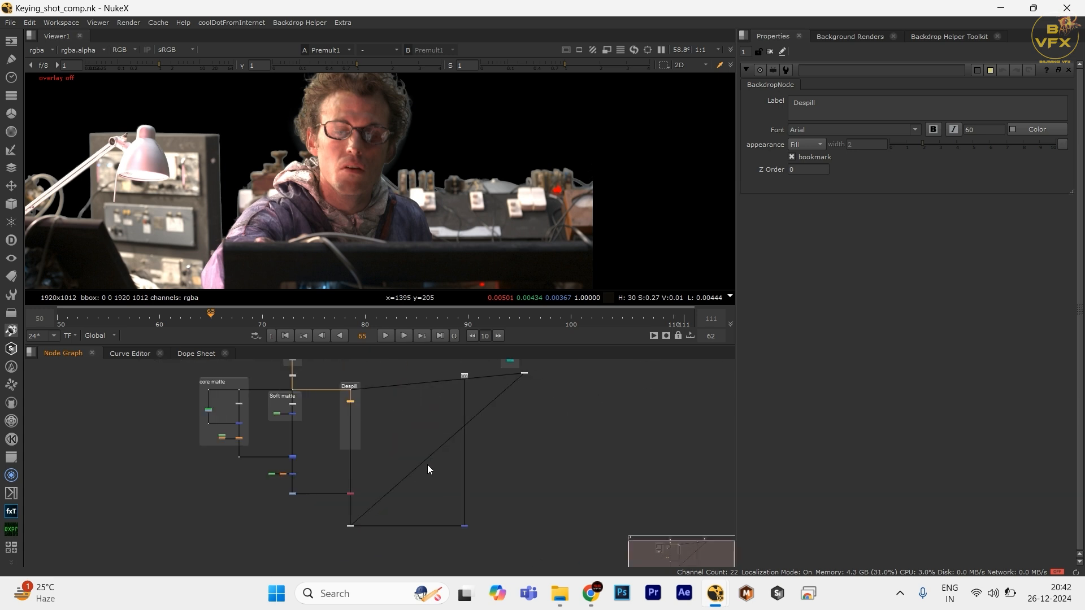
{"action": "scroll", "coordinate": [384, 526], "scroll_direction": "up", "scroll_amount": 2}
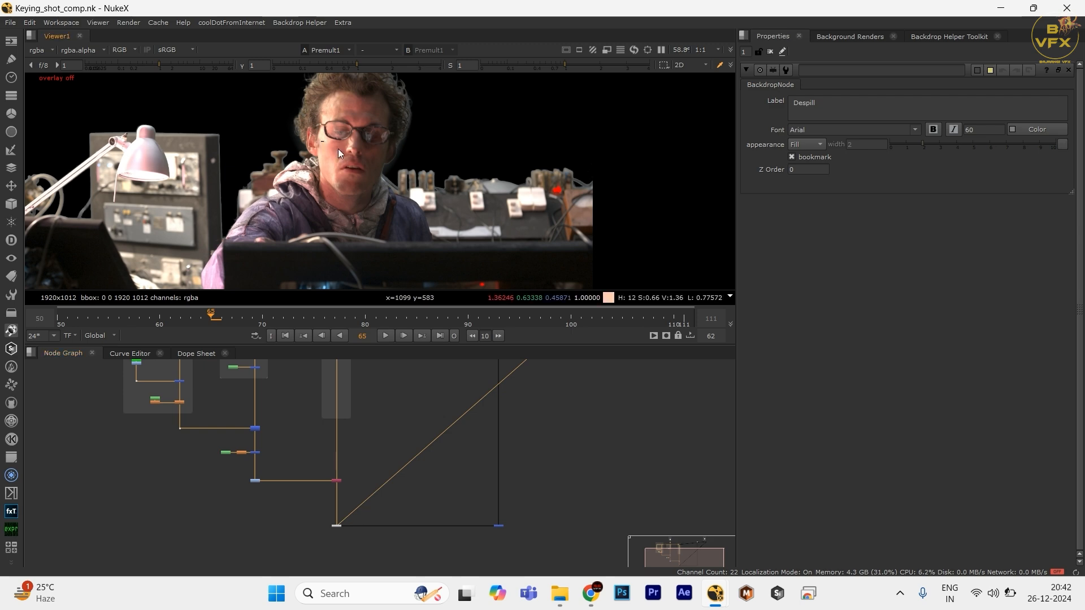
- Fit the image in the viewer and show the Merge4 output over the checkerboard
{"action": "key", "text": "f"}
{"action": "left_click", "coordinate": [498, 526]}
{"action": "scroll", "coordinate": [497, 531], "scroll_direction": "up", "scroll_amount": 2}
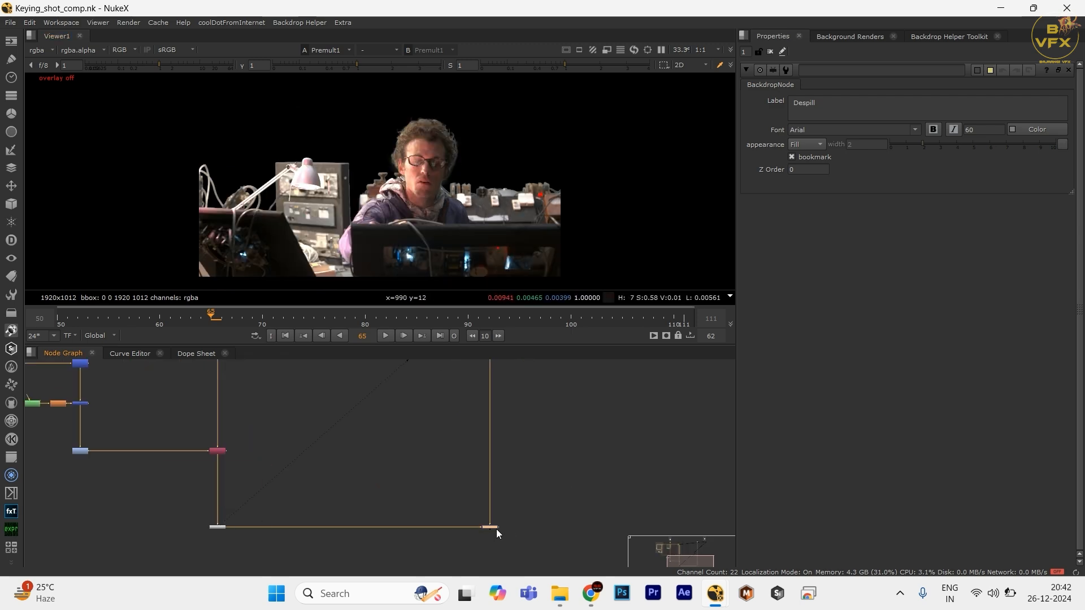
{"action": "left_click_drag", "start_coordinate": [454, 510], "coordinate": [545, 551]}
{"action": "key", "text": "1"}
{"action": "scroll", "coordinate": [459, 514], "scroll_direction": "down", "scroll_amount": 5}
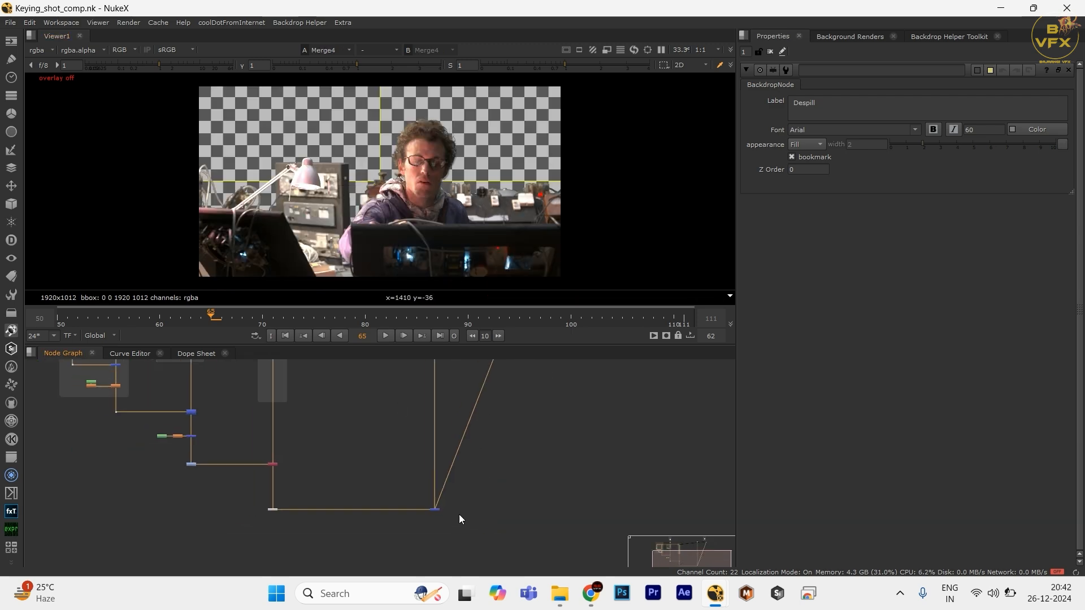
{"action": "left_click", "coordinate": [430, 478]}
{"action": "scroll", "coordinate": [441, 424], "scroll_direction": "up", "scroll_amount": 2}
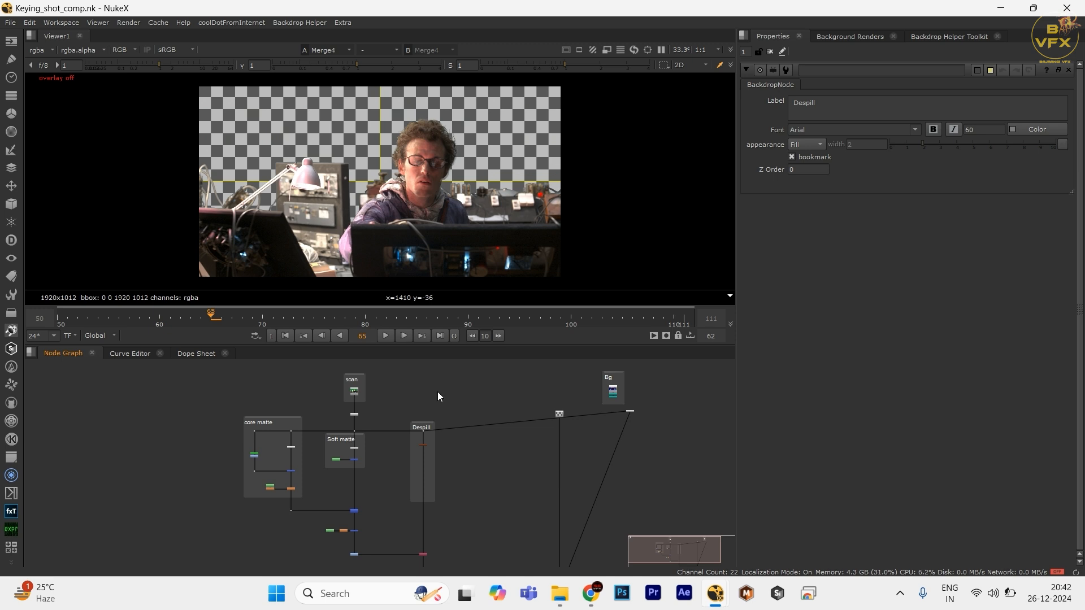
{"action": "key", "text": "space"}
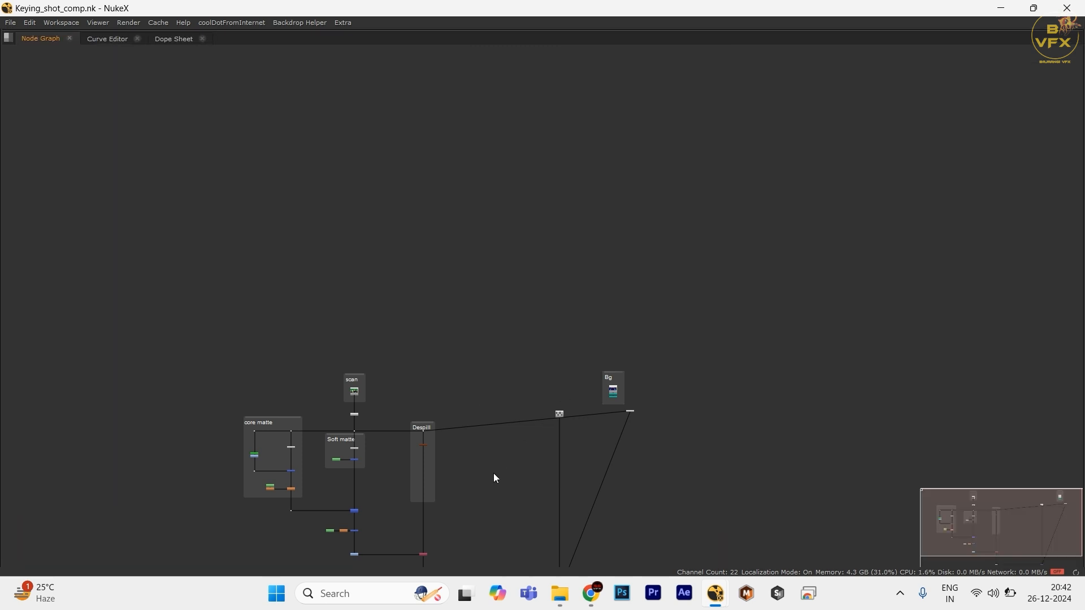
{"action": "key", "text": "space"}
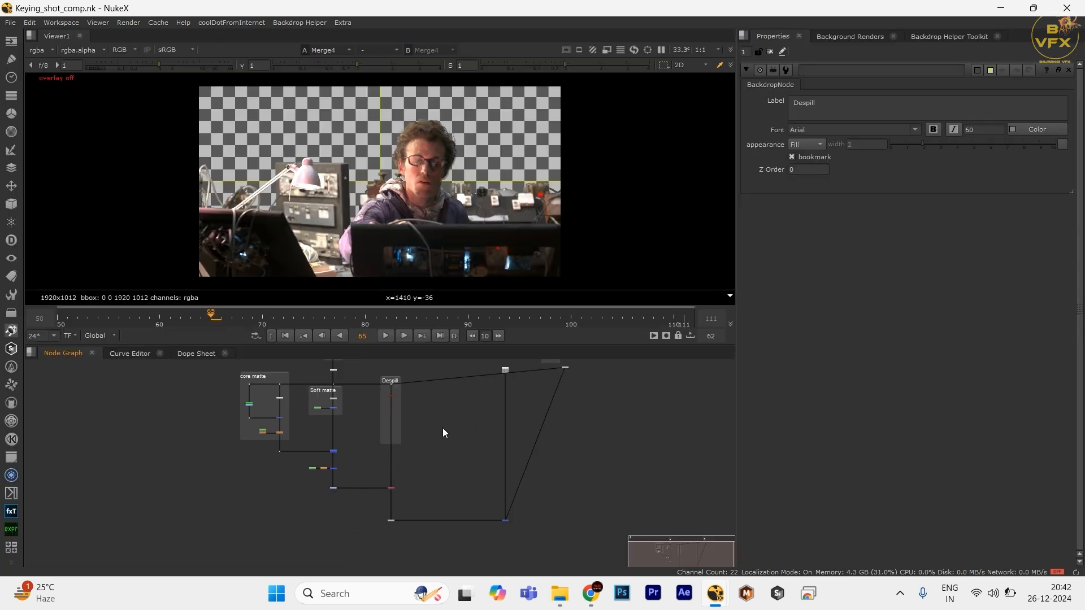
{"action": "left_click", "coordinate": [794, 104]}
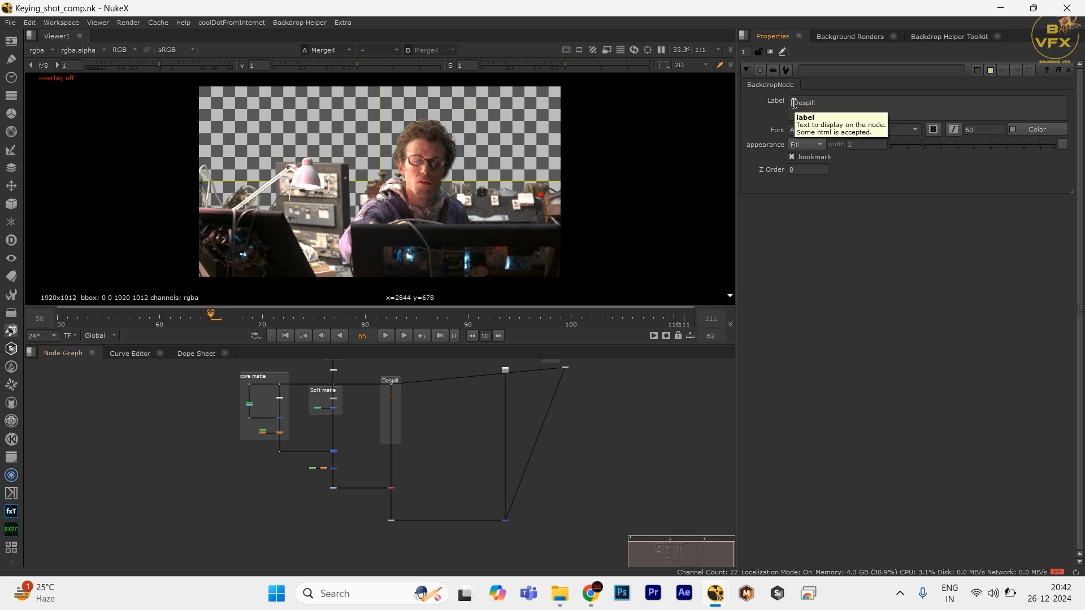